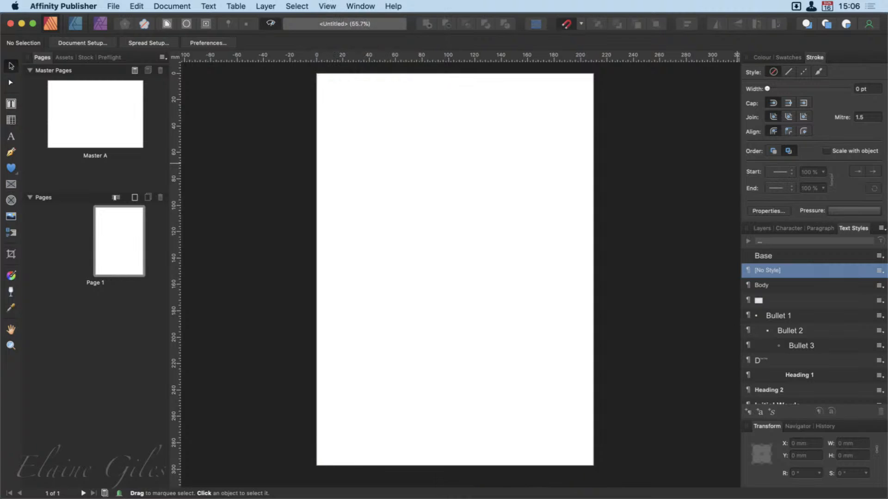
Float the Styles list over the workspace and draw a heart about 116 by 109 mm on the page's upper half.
{"action": "left_click_drag", "start_coordinate": [874, 150], "coordinate": [640, 82]}
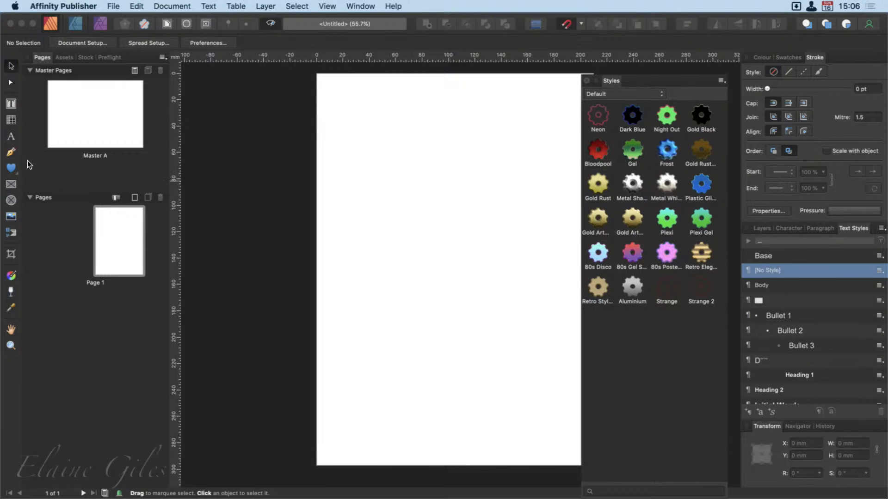
{"action": "left_click", "coordinate": [11, 168]}
{"action": "left_click_drag", "start_coordinate": [352, 126], "coordinate": [506, 269]}
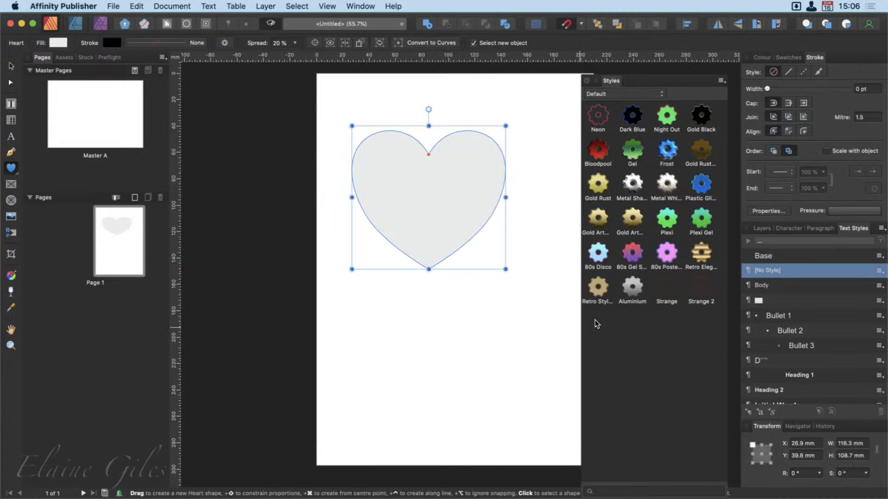
Try preset styles on the heart, including Neon, Dark Blue, Night Out, Bloodpool, Gel, Frost and Plexi, ending with the pink 80s preset.
{"action": "left_click", "coordinate": [598, 121]}
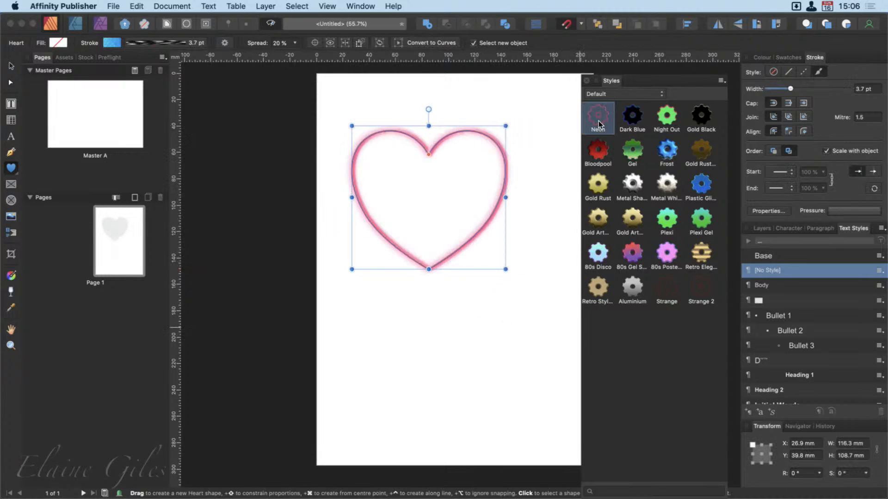
{"action": "left_click", "coordinate": [631, 120]}
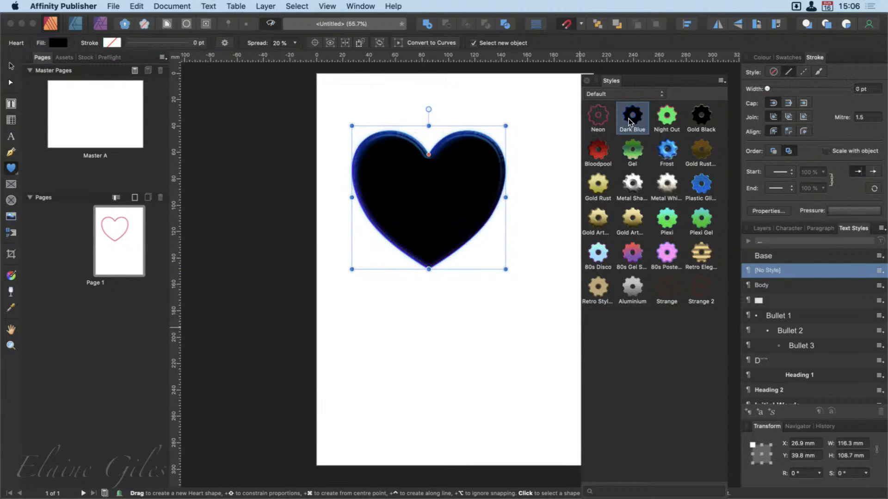
{"action": "left_click", "coordinate": [667, 119]}
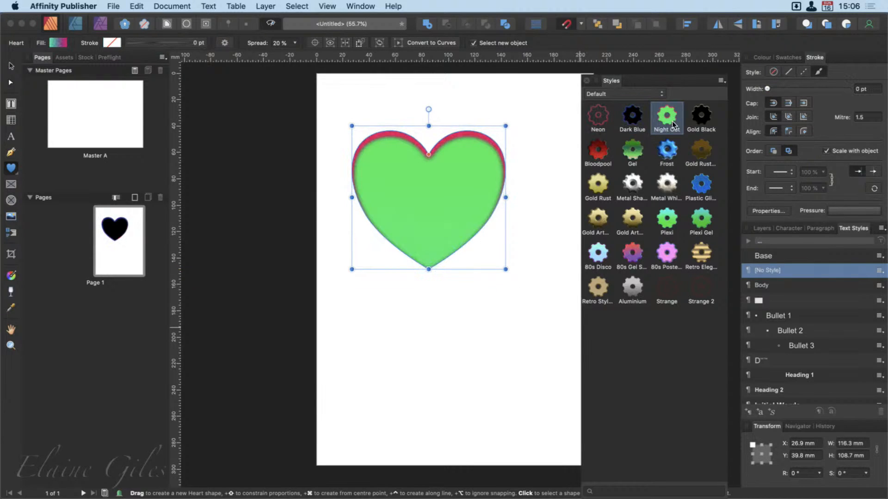
{"action": "left_click", "coordinate": [590, 150]}
{"action": "left_click", "coordinate": [632, 151]}
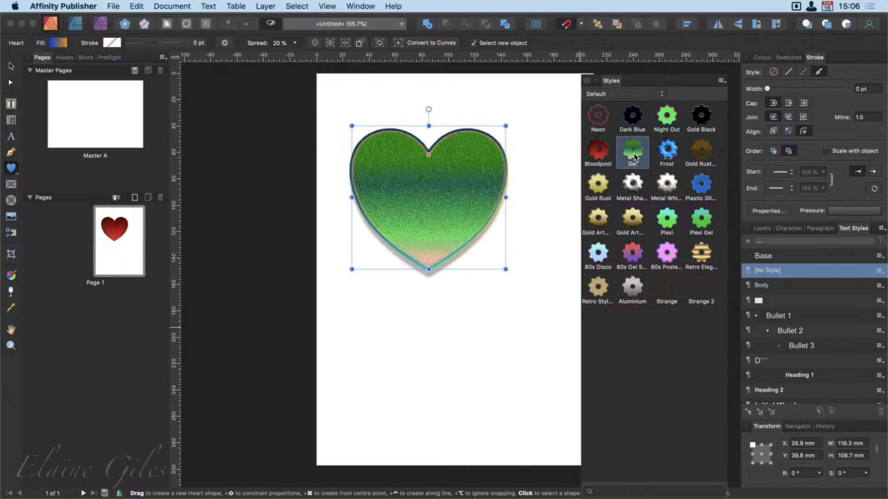
{"action": "left_click", "coordinate": [671, 153]}
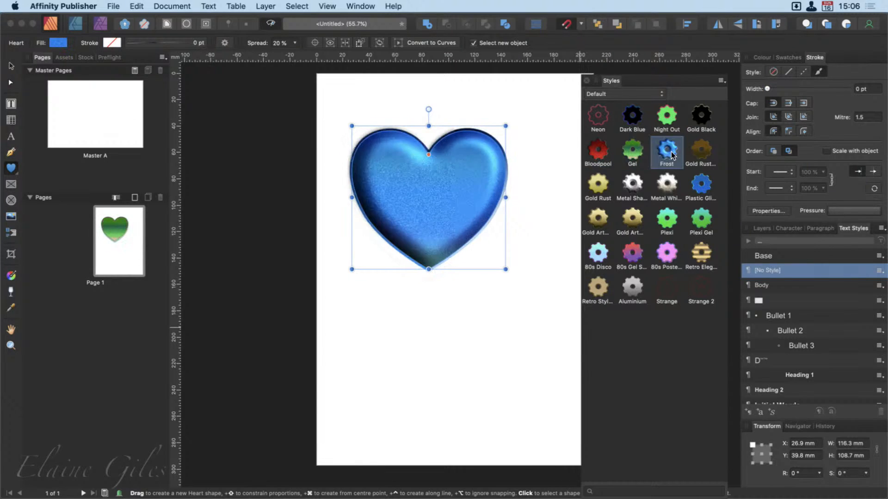
{"action": "left_click", "coordinate": [667, 218]}
{"action": "left_click", "coordinate": [660, 265]}
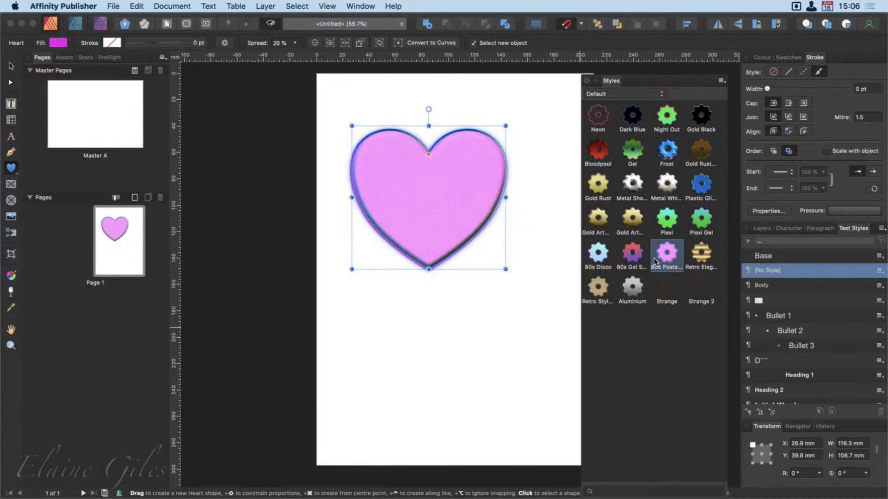
Add the two-line artistic text "Hello World" below the heart and enlarge it to about 133 by 94 mm.
{"action": "left_click", "coordinate": [11, 136]}
{"action": "left_click", "coordinate": [360, 345]}
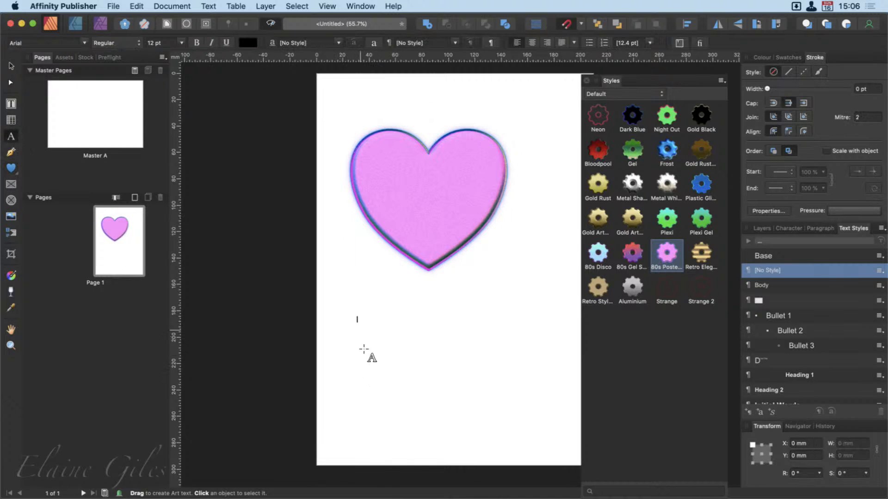
{"action": "type", "text": "Hello"}
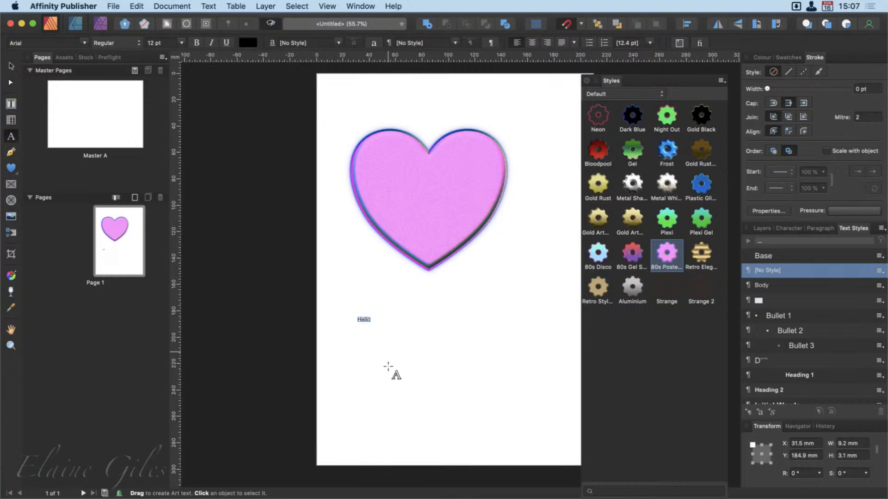
{"action": "key", "text": "Return"}
{"action": "type", "text": "World"}
{"action": "key", "text": "Escape"}
{"action": "left_click", "coordinate": [11, 66]}
{"action": "left_click_drag", "start_coordinate": [373, 328], "coordinate": [524, 462]}
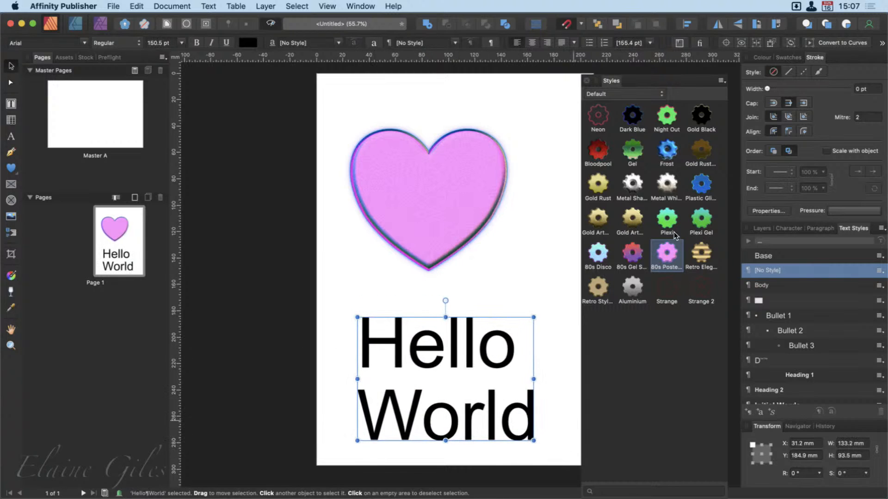
Try the gold, Metal White Sharp and 80s gel preset styles on the "Hello World" text, moving it slightly up the page.
{"action": "left_click", "coordinate": [635, 218]}
{"action": "left_click", "coordinate": [636, 220]}
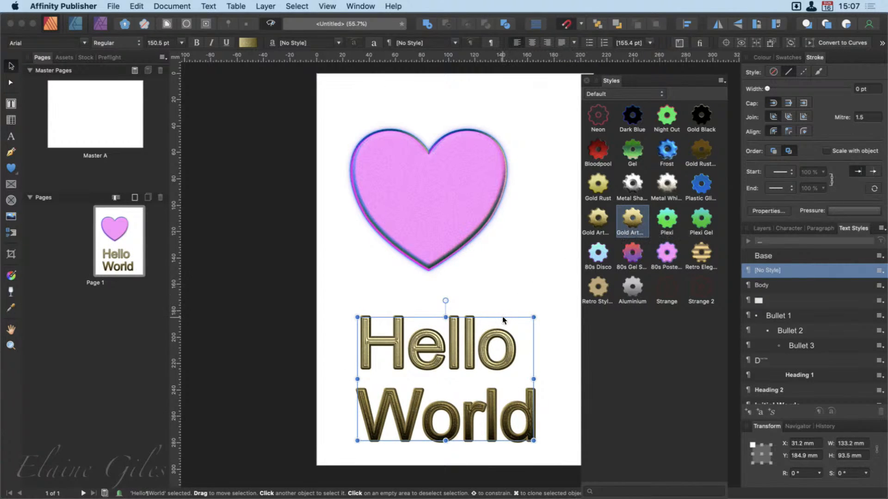
{"action": "left_click_drag", "start_coordinate": [502, 316], "coordinate": [504, 297]}
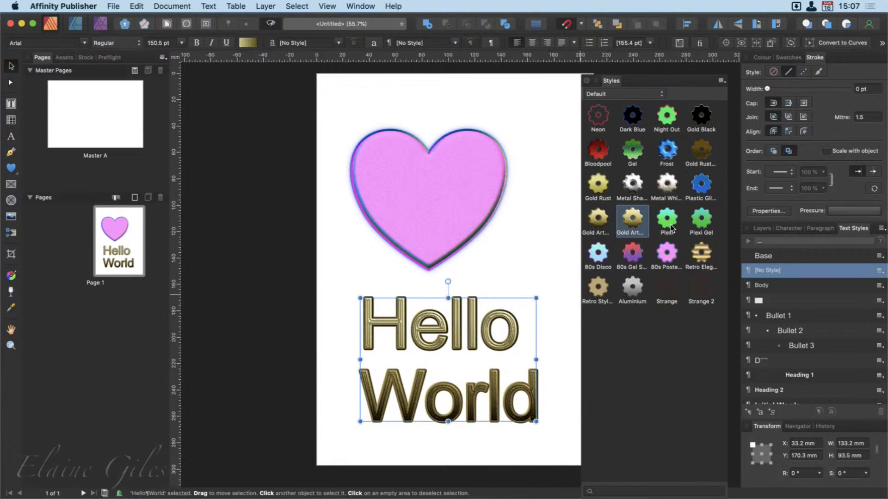
{"action": "left_click", "coordinate": [669, 191]}
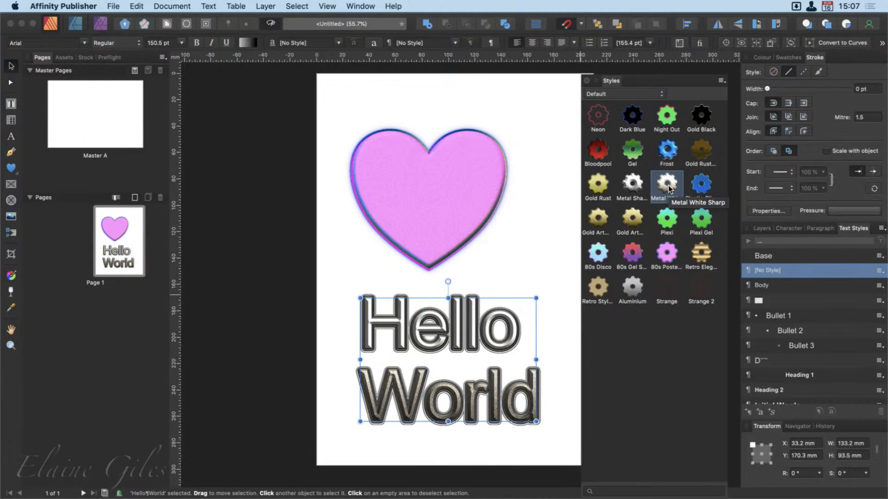
{"action": "left_click", "coordinate": [635, 258]}
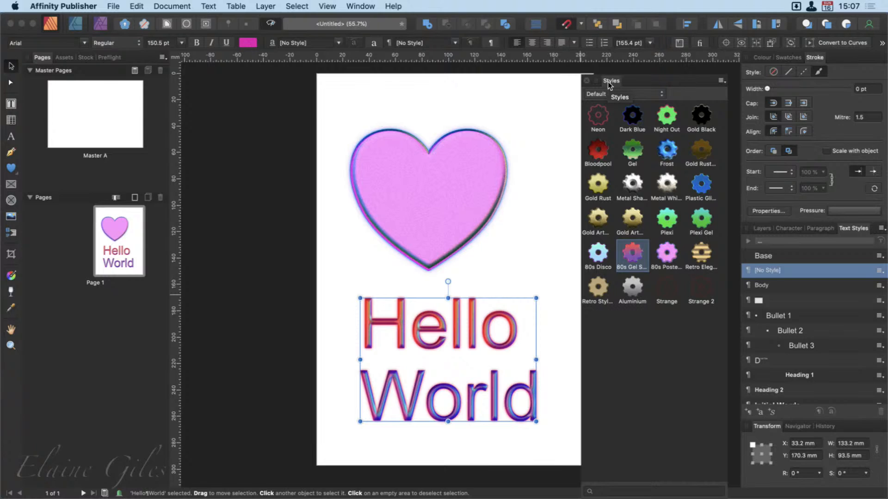
Close the floating Styles list and delete both the heart and the "Hello World" text from the page.
{"action": "left_click", "coordinate": [587, 80]}
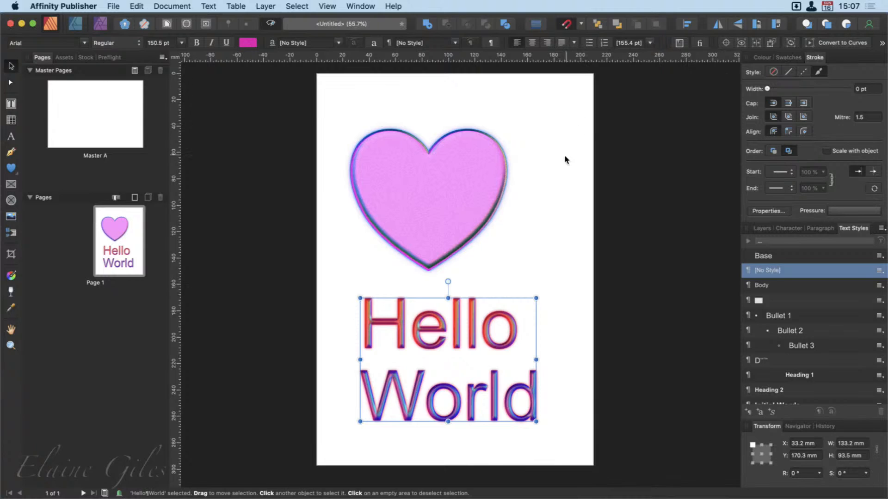
{"action": "left_click", "coordinate": [441, 201]}
{"action": "key", "text": "Delete"}
{"action": "left_click", "coordinate": [456, 337]}
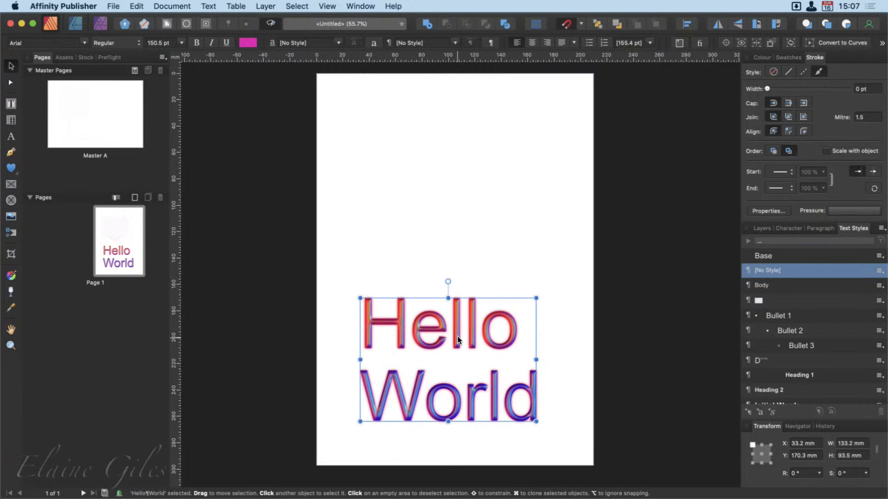
{"action": "key", "text": "Delete"}
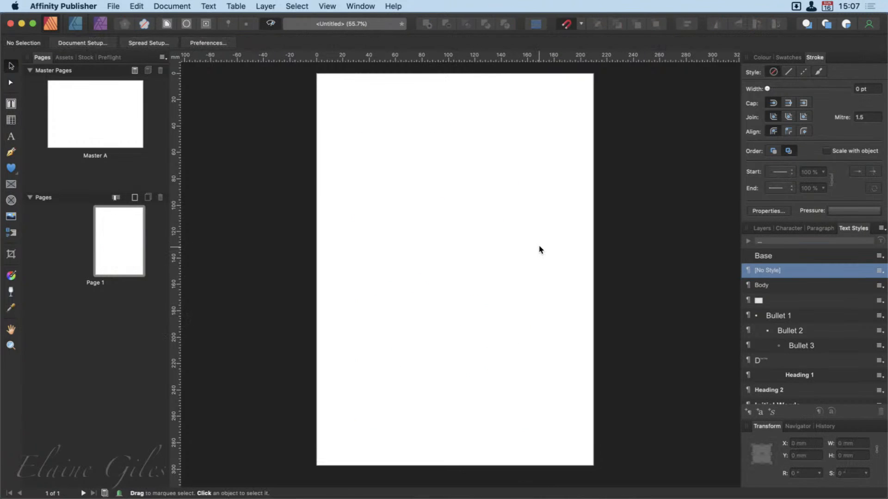
Float the Text Styles list beside the page and lengthen it to show all paragraph and character styles.
{"action": "left_click_drag", "start_coordinate": [852, 227], "coordinate": [609, 75]}
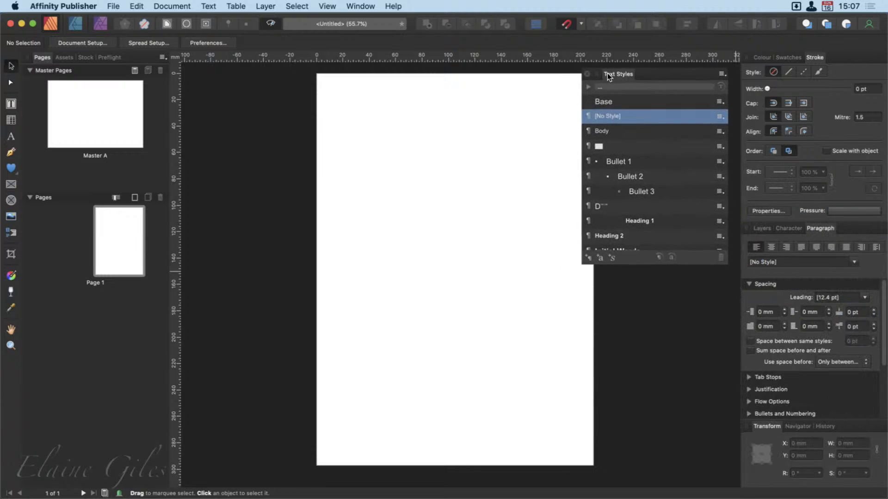
{"action": "left_click_drag", "start_coordinate": [644, 268], "coordinate": [655, 480]}
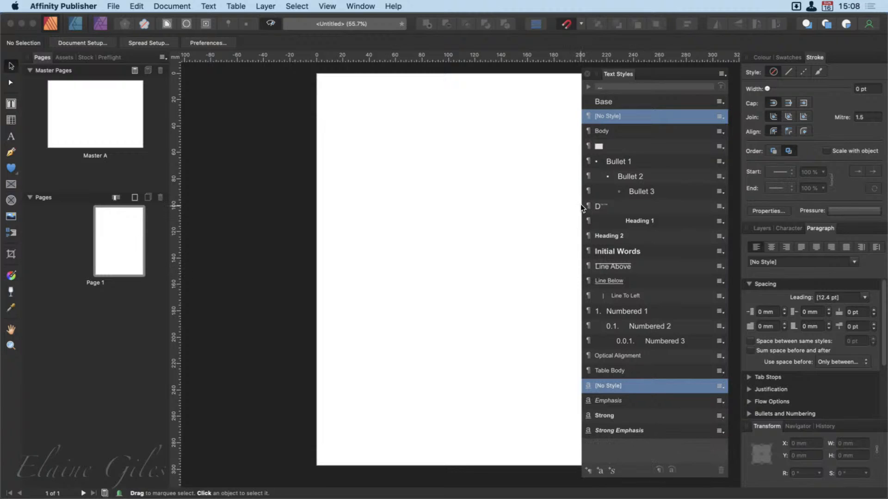
{"action": "left_click", "coordinate": [296, 6]}
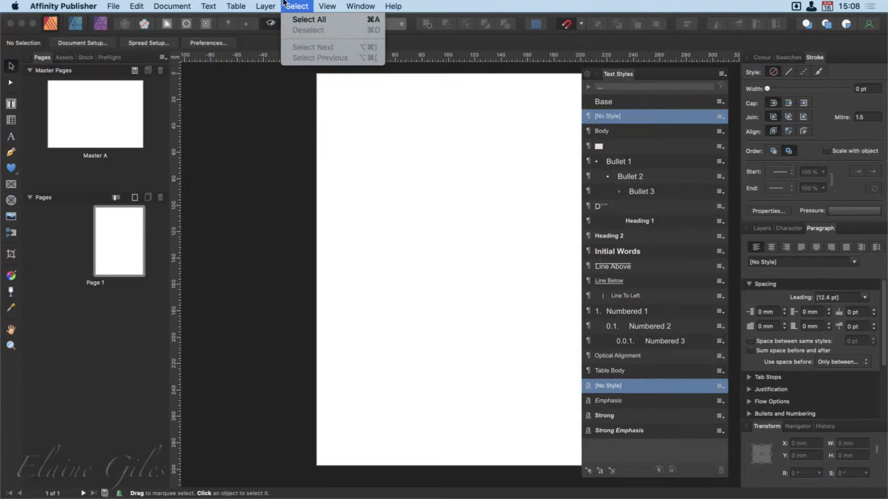
{"action": "mouse_move", "coordinate": [327, 6]}
{"action": "mouse_move", "coordinate": [362, 234]}
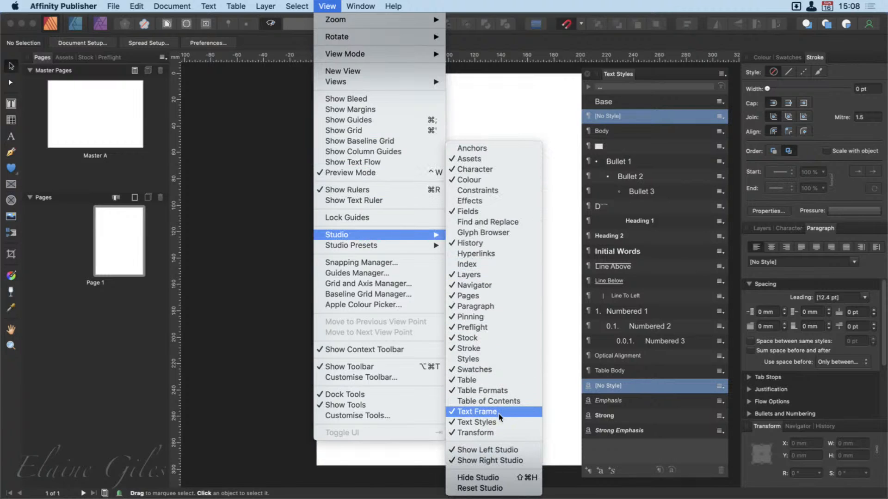
{"action": "left_click", "coordinate": [525, 114]}
Turn off preview mode and draw a 160 by 242 mm text frame that fills the page margins.
{"action": "scroll", "coordinate": [521, 114], "scroll_direction": "right", "scroll_amount": 3}
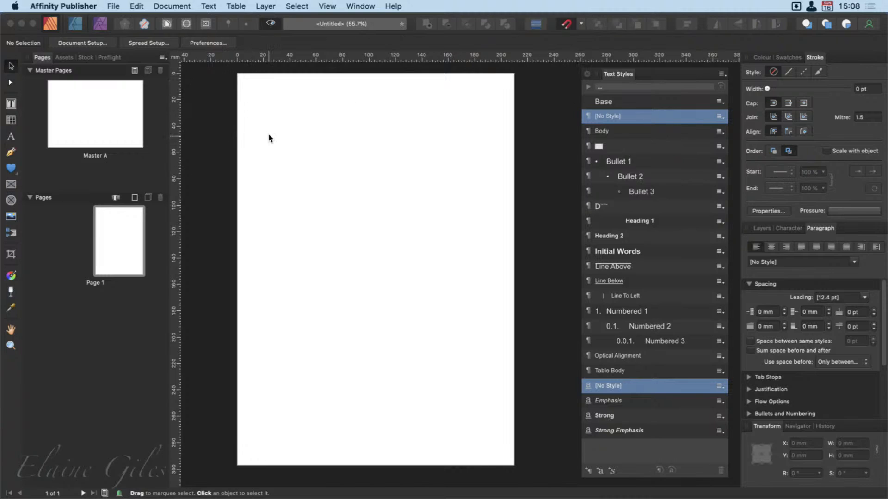
{"action": "key", "text": "w"}
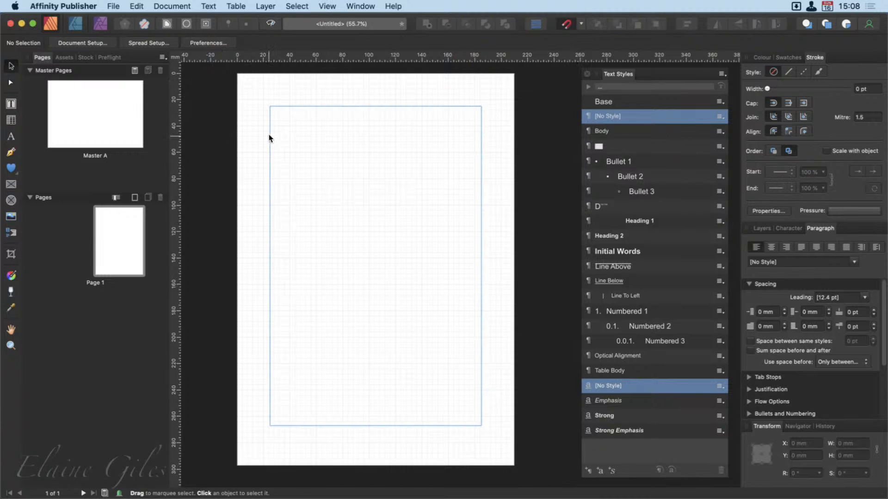
{"action": "left_click", "coordinate": [12, 105]}
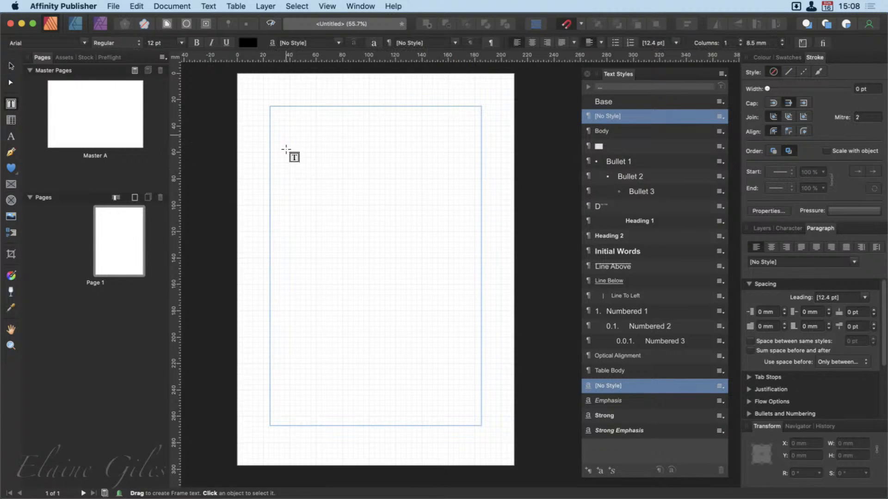
{"action": "left_click_drag", "start_coordinate": [272, 109], "coordinate": [482, 439]}
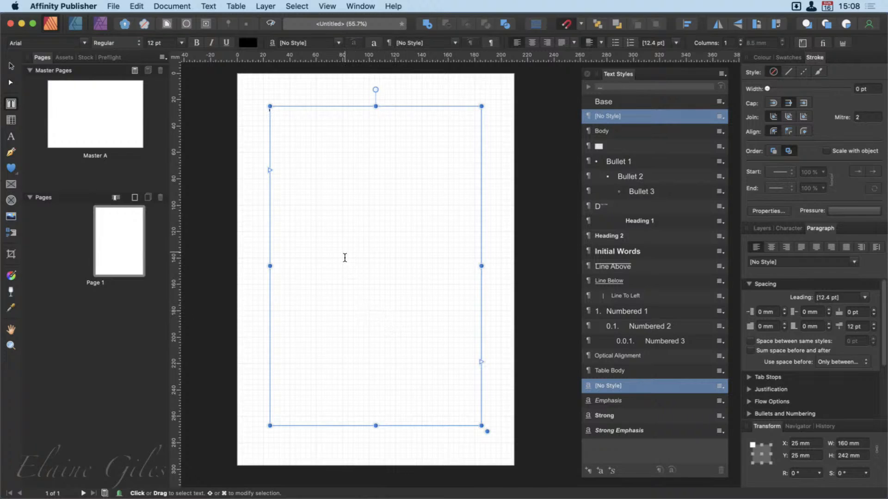
Copy all the text of Sample Text with Quote.txt in Sublime Text and paste it into the text frame in Affinity Publisher.
{"action": "key", "text": "super+Tab"}
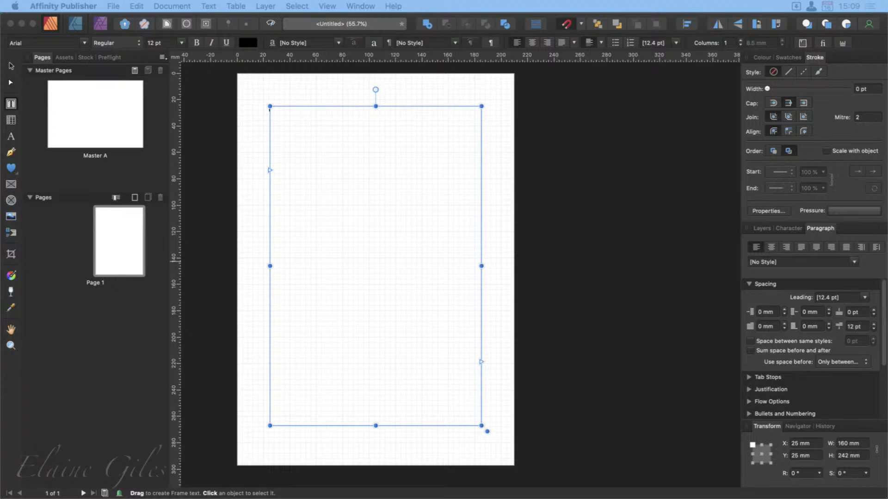
{"action": "key", "text": "super+Tab"}
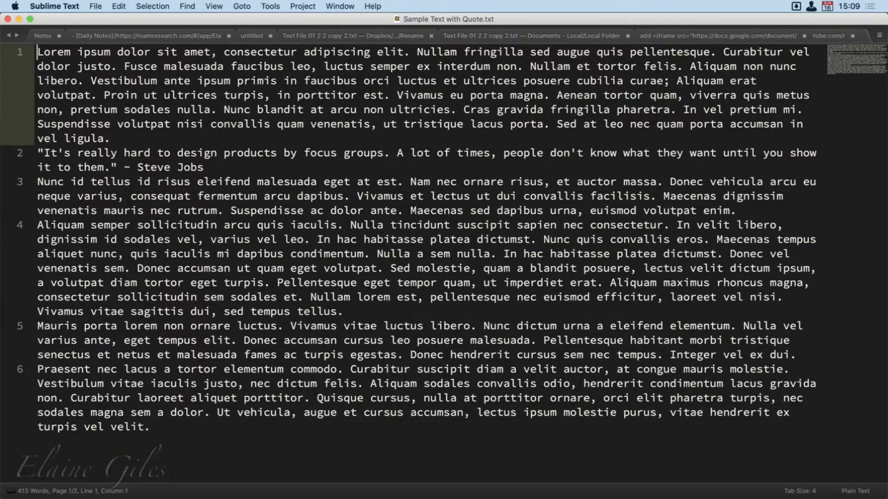
{"action": "left_click", "coordinate": [544, 354]}
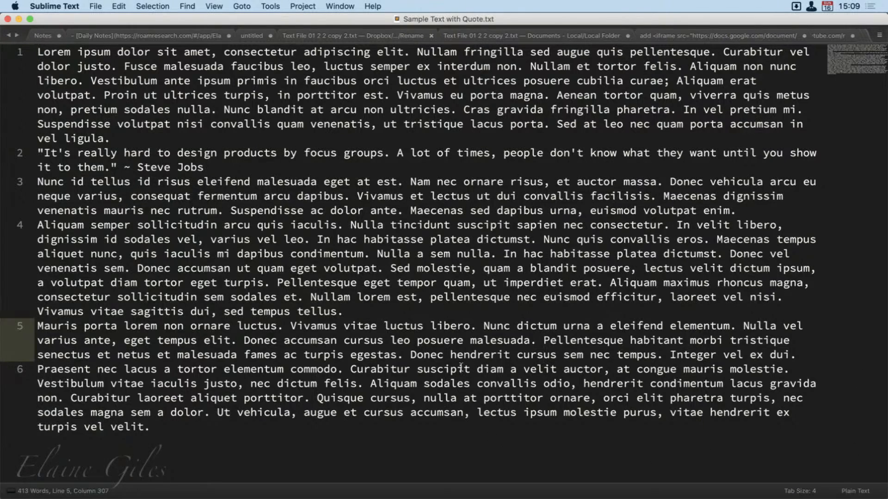
{"action": "key", "text": "super+a"}
{"action": "key", "text": "super+c"}
{"action": "key", "text": "super+Tab"}
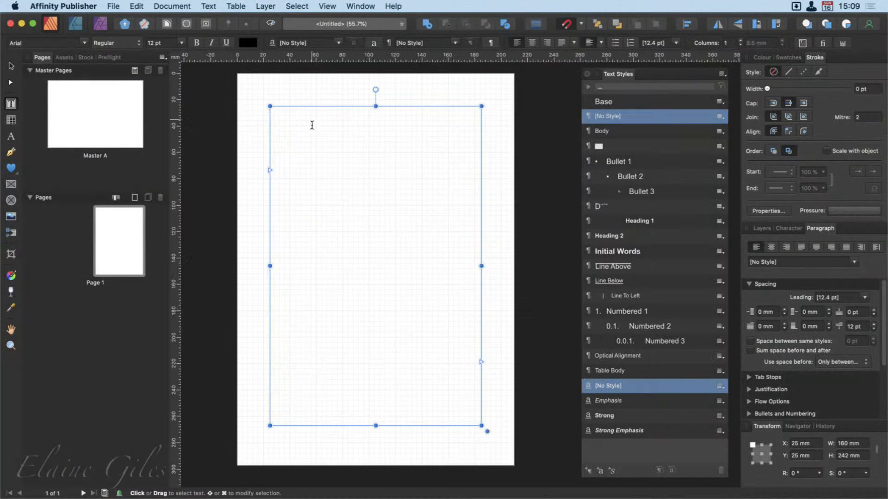
{"action": "key", "text": "super+v"}
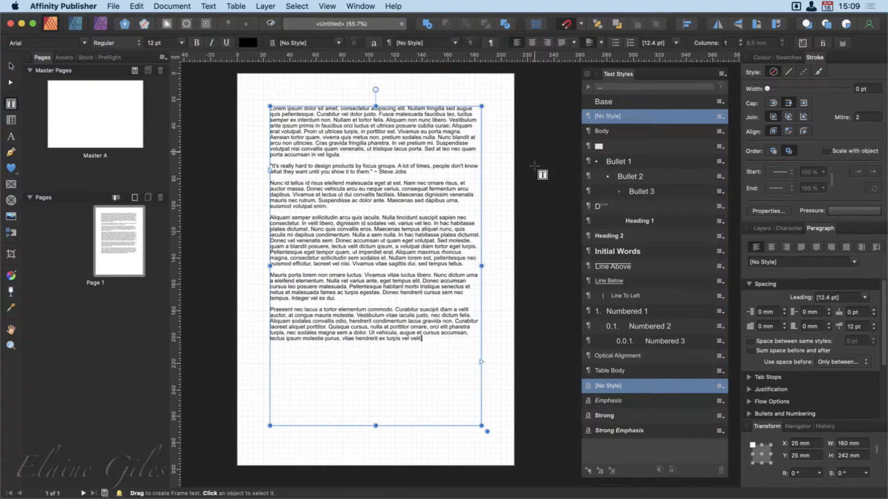
Apply the Body and finally the Heading 2 text style to the first Lorem ipsum paragraph.
{"action": "left_click", "coordinate": [326, 127]}
{"action": "scroll", "coordinate": [352, 124], "scroll_direction": "up", "scroll_amount": 5}
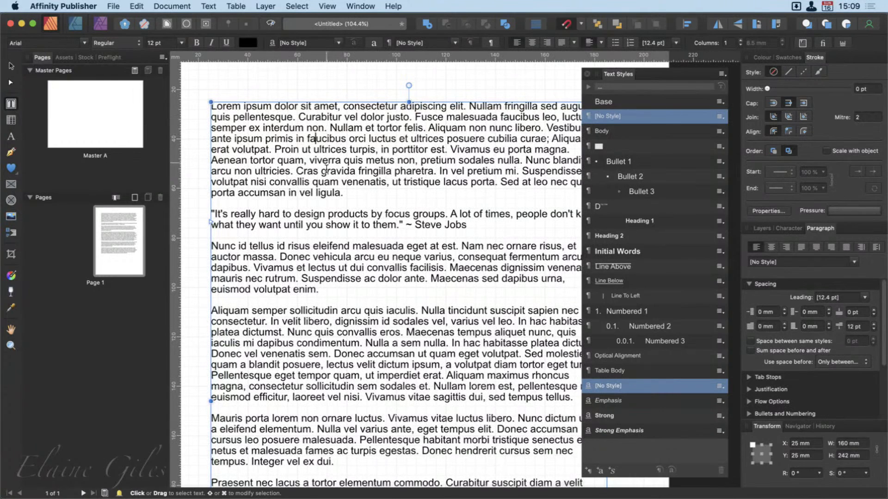
{"action": "scroll", "coordinate": [326, 169], "scroll_direction": "right", "scroll_amount": 2}
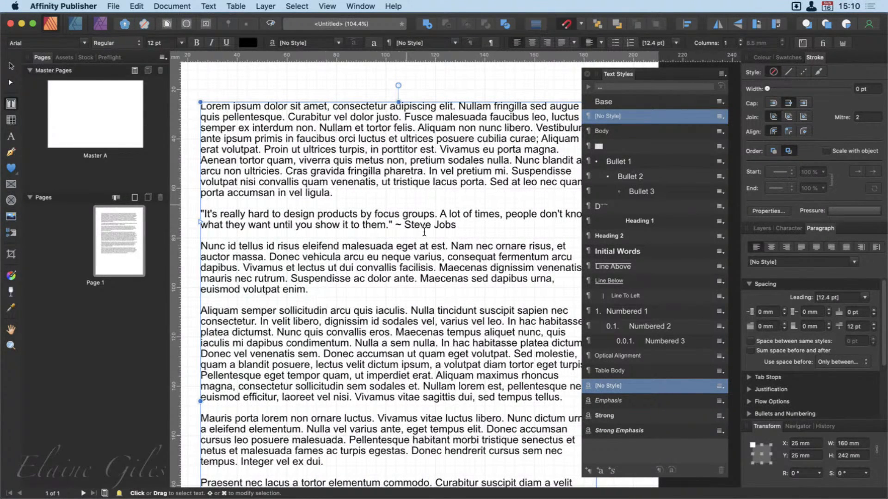
{"action": "left_click", "coordinate": [628, 131]}
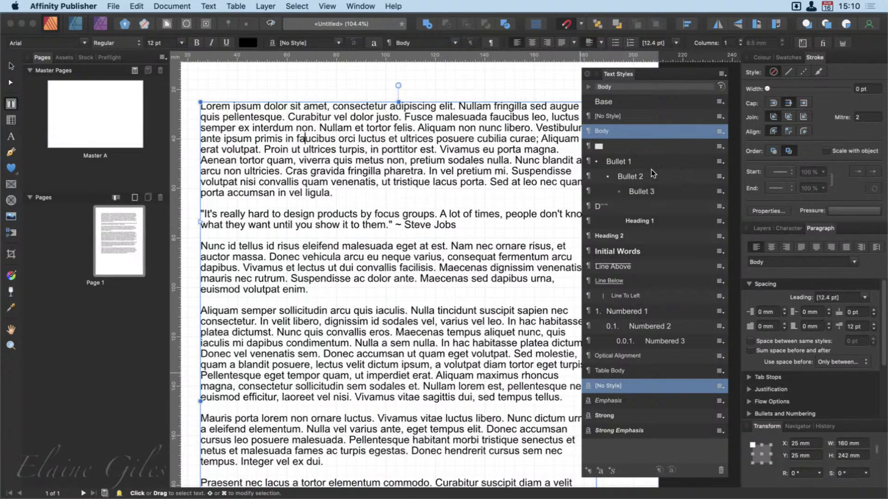
{"action": "left_click", "coordinate": [645, 231]}
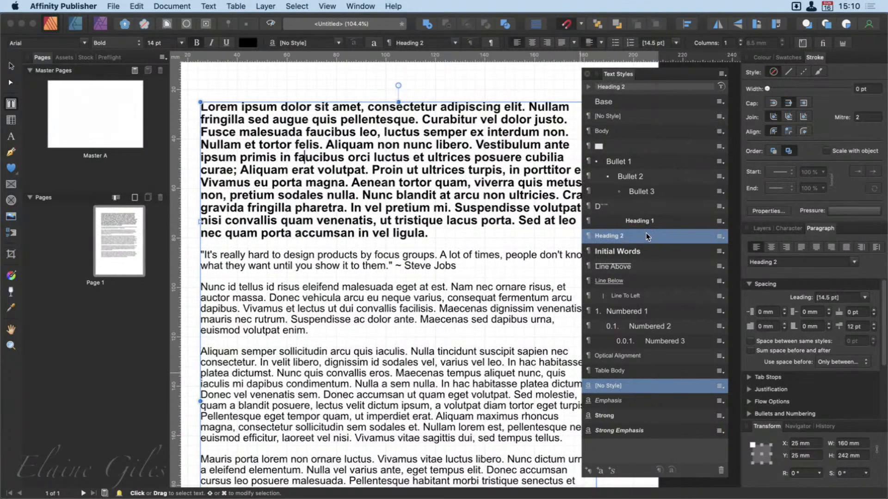
Try the Heading 1 and Bullet 1 paragraph styles on the first Lorem ipsum paragraph, and finish by resetting it to [No Style].
{"action": "left_click", "coordinate": [646, 221]}
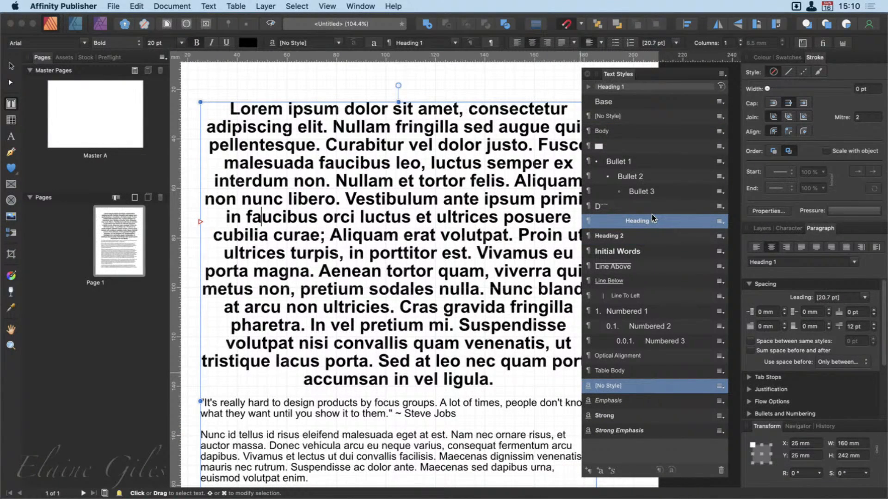
{"action": "left_click", "coordinate": [635, 167]}
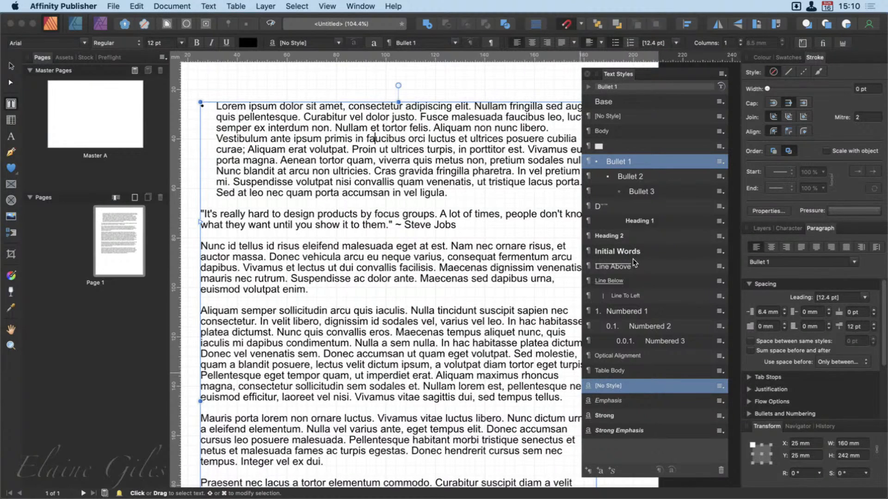
{"action": "left_click", "coordinate": [612, 117]}
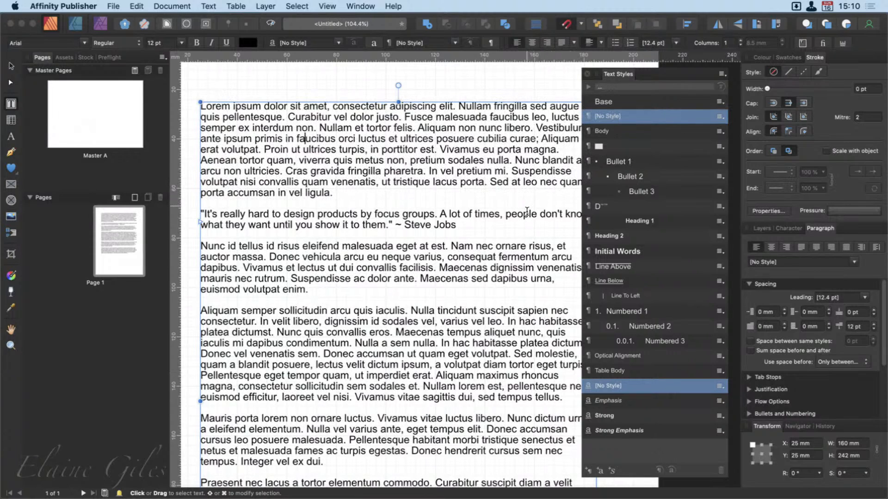
Try the Strong, Emphasis and Strong Emphasis character styles on the words Steve Jobs in the quote, finishing with [No Style].
{"action": "left_click_drag", "start_coordinate": [455, 226], "coordinate": [405, 233]}
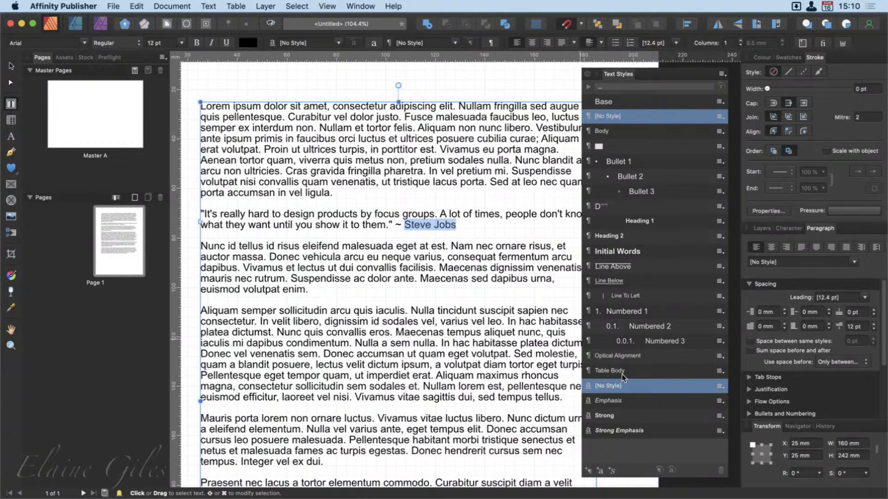
{"action": "left_click", "coordinate": [605, 416]}
{"action": "left_click", "coordinate": [620, 401]}
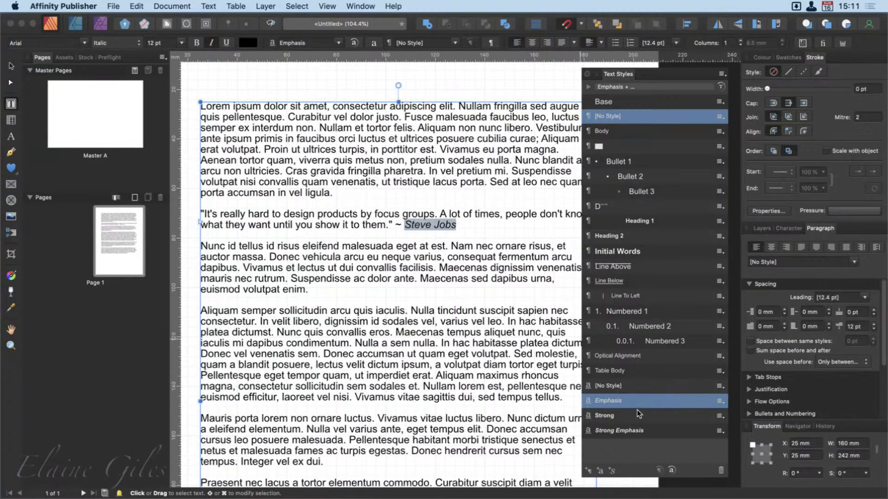
{"action": "left_click", "coordinate": [618, 431]}
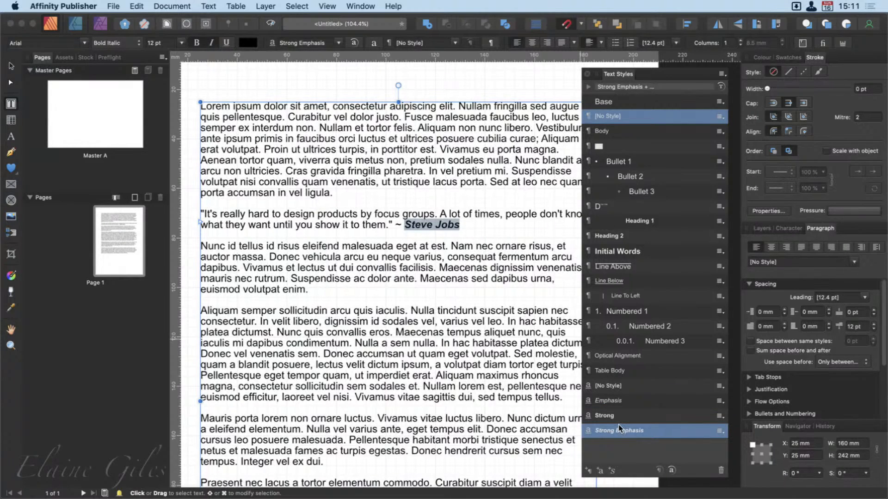
{"action": "left_click", "coordinate": [619, 415]}
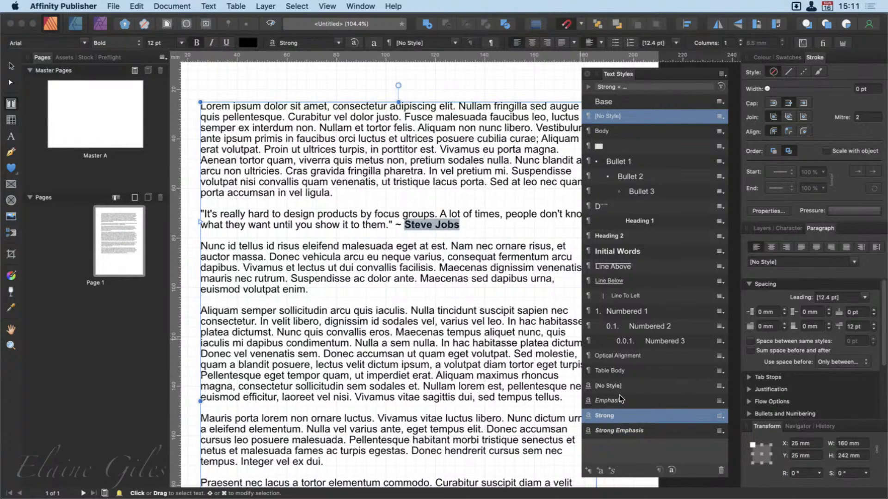
{"action": "left_click", "coordinate": [616, 403]}
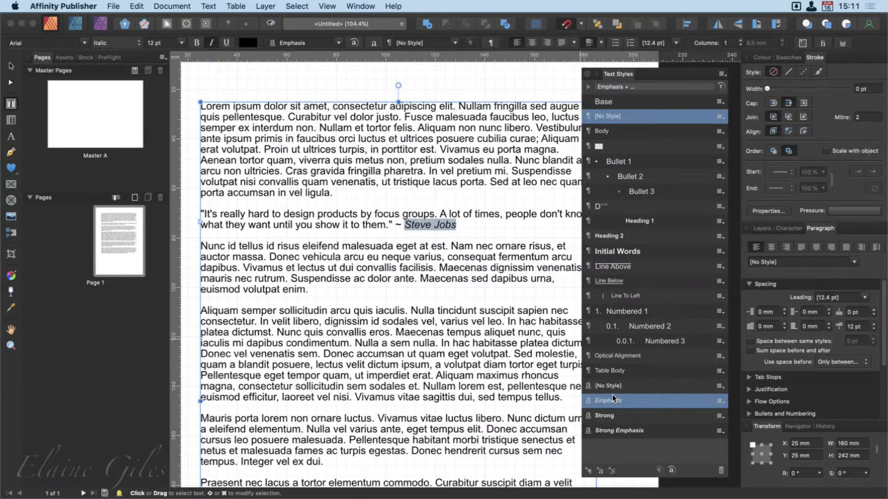
{"action": "left_click", "coordinate": [615, 387]}
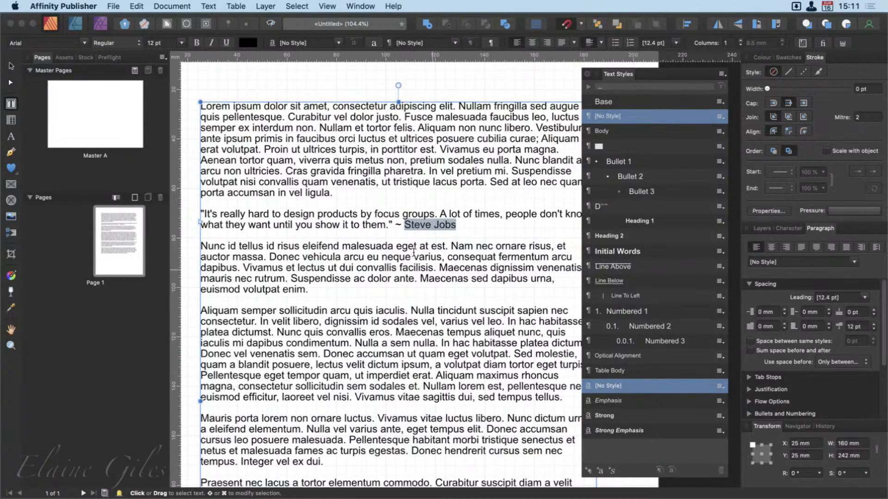
Try to change the first paragraph's font to Avenir with only the text cursor placed inside it.
{"action": "left_click", "coordinate": [356, 160]}
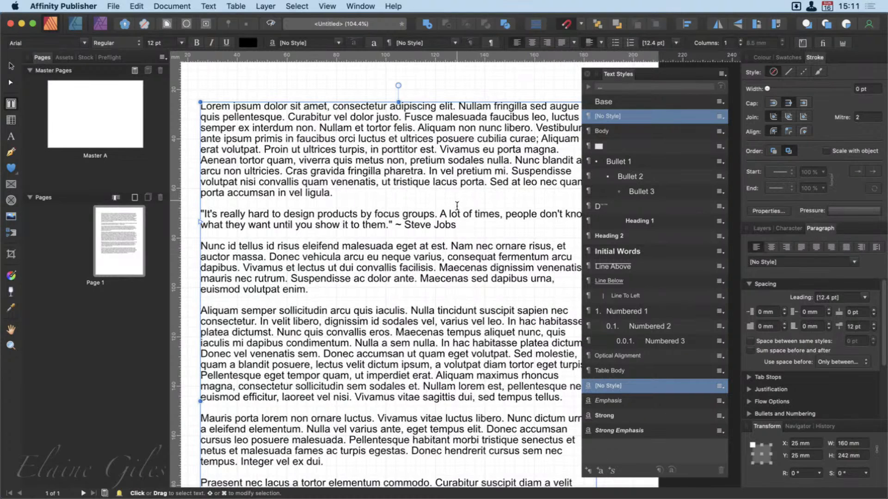
{"action": "left_click", "coordinate": [339, 194]}
{"action": "left_click", "coordinate": [383, 160]}
{"action": "left_click", "coordinate": [83, 41]}
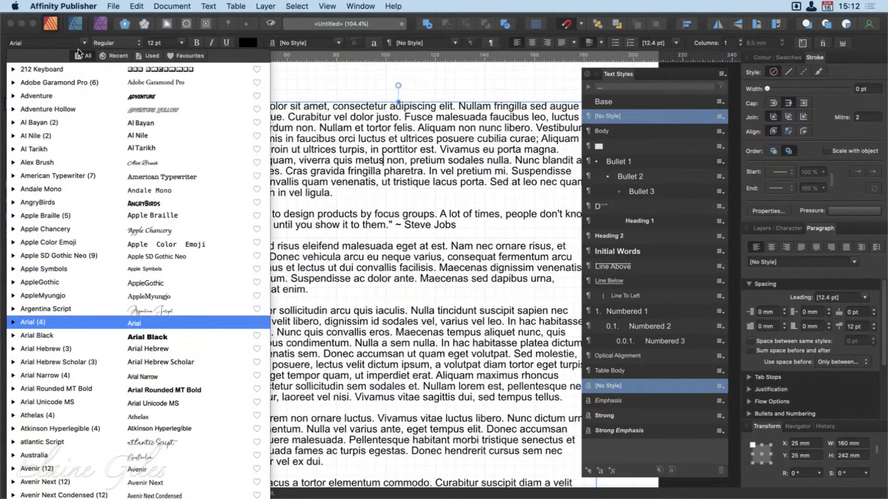
{"action": "key", "text": "Escape"}
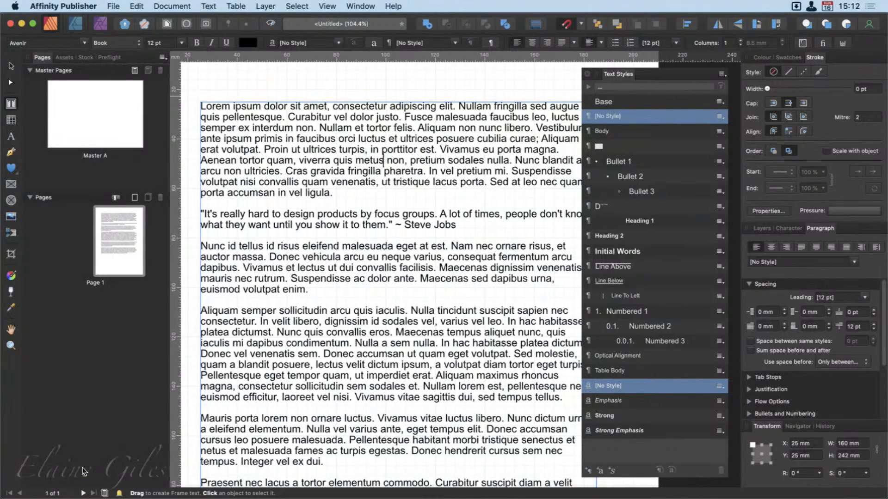
Select the whole first Lorem ipsum paragraph and set its font to Avenir at 13 pt.
{"action": "left_click", "coordinate": [348, 196]}
{"action": "left_click_drag", "start_coordinate": [348, 196], "coordinate": [192, 111]}
{"action": "left_click", "coordinate": [86, 41]}
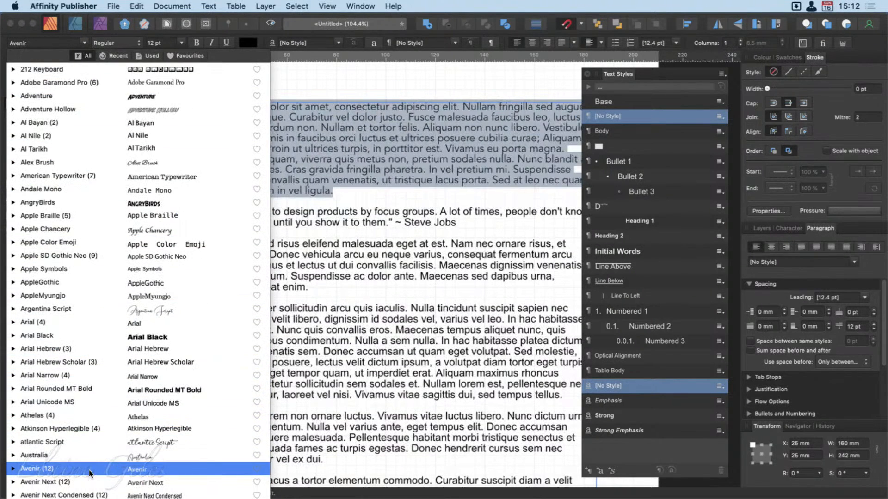
{"action": "left_click", "coordinate": [88, 470]}
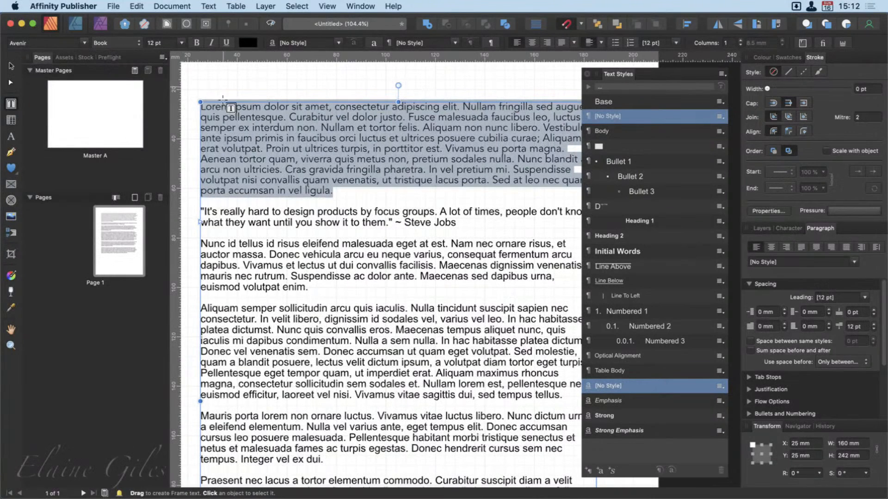
{"action": "left_click", "coordinate": [182, 42]}
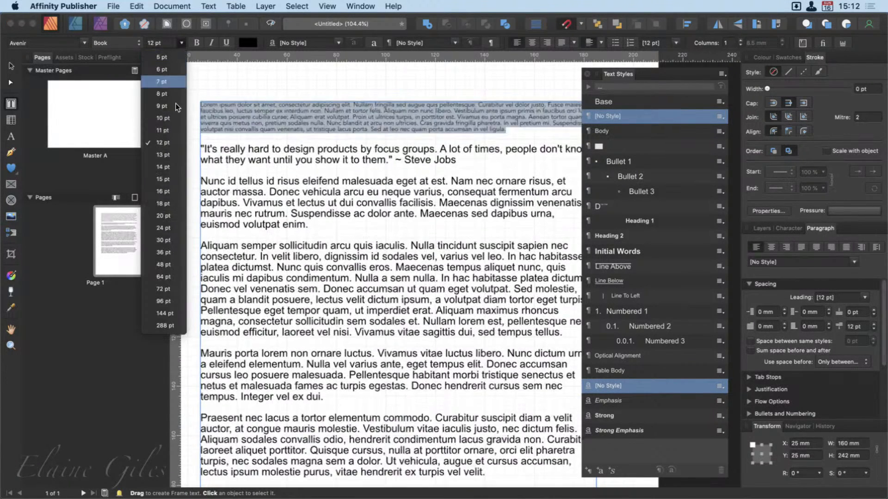
{"action": "left_click", "coordinate": [174, 155]}
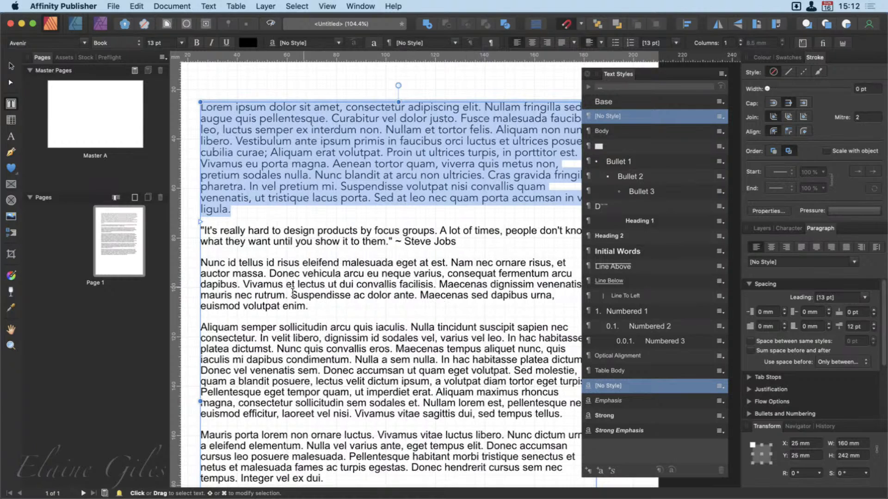
Make the first paragraph bold and colour its text purple, hex 86009F.
{"action": "left_click", "coordinate": [196, 43]}
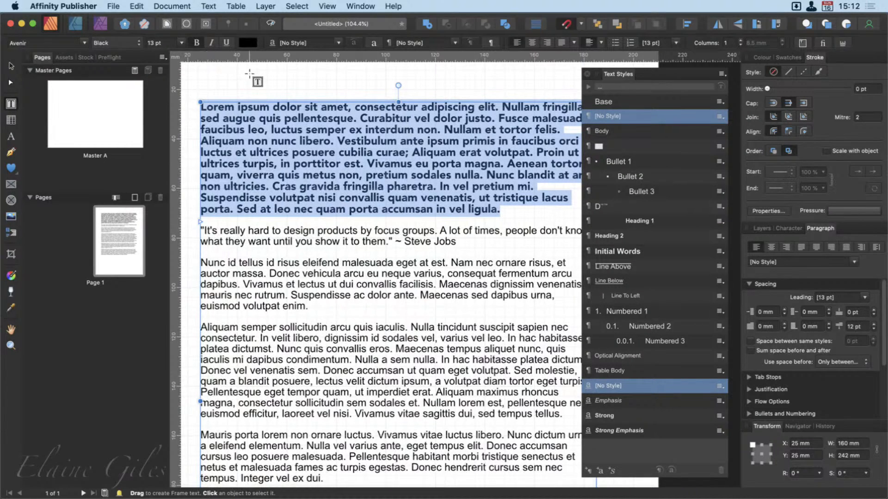
{"action": "left_click", "coordinate": [250, 43]}
{"action": "left_click_drag", "start_coordinate": [250, 86], "coordinate": [328, 85]}
{"action": "left_click_drag", "start_coordinate": [287, 109], "coordinate": [310, 85]}
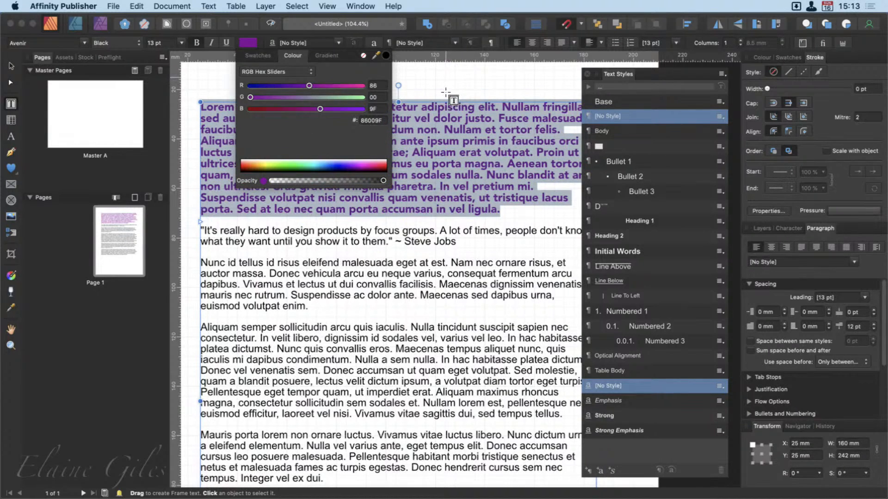
{"action": "left_click", "coordinate": [452, 107]}
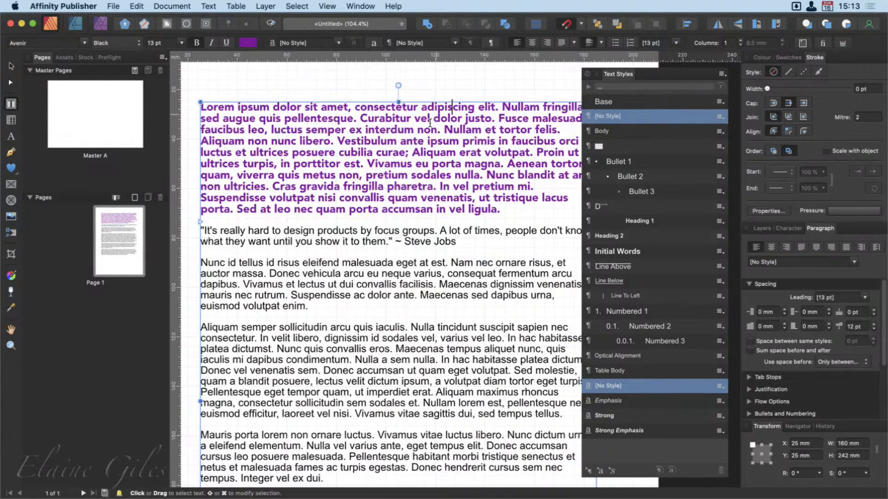
Select the first paragraph again and preview the available character and paragraph styles on it without applying any.
{"action": "left_click_drag", "start_coordinate": [503, 213], "coordinate": [292, 98]}
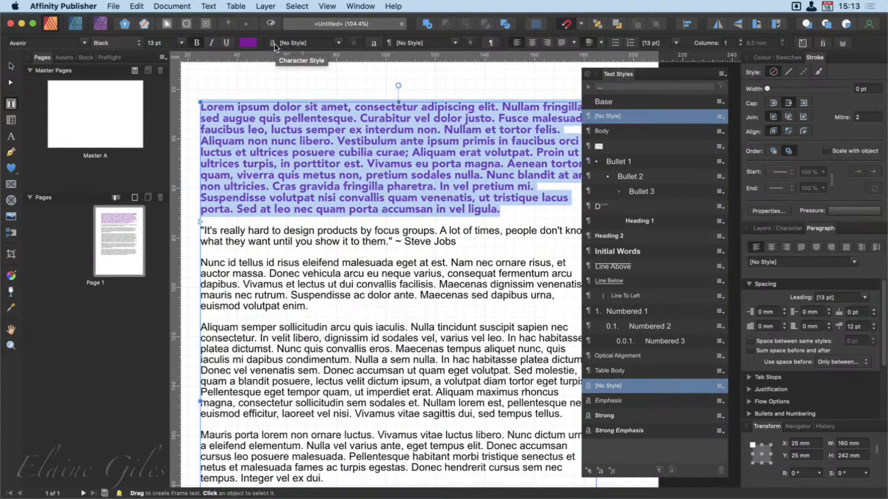
{"action": "left_click", "coordinate": [339, 43]}
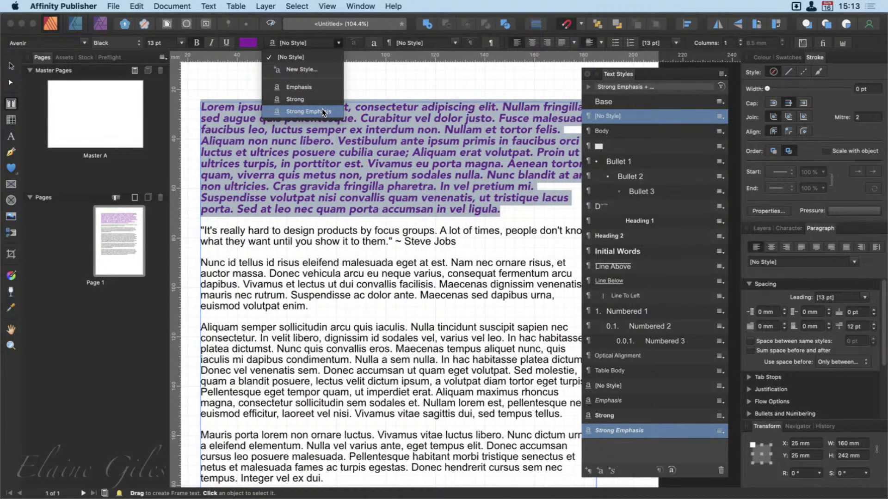
{"action": "left_click", "coordinate": [510, 3]}
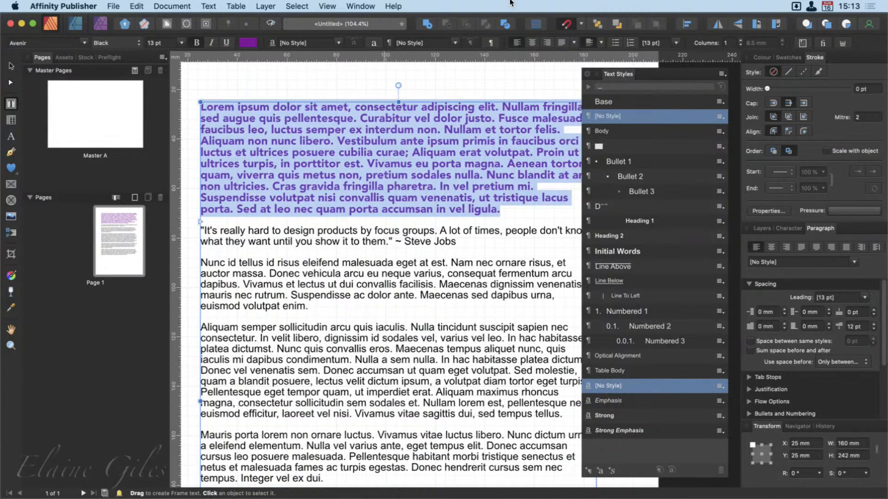
{"action": "left_click_drag", "start_coordinate": [408, 419], "coordinate": [560, 415]}
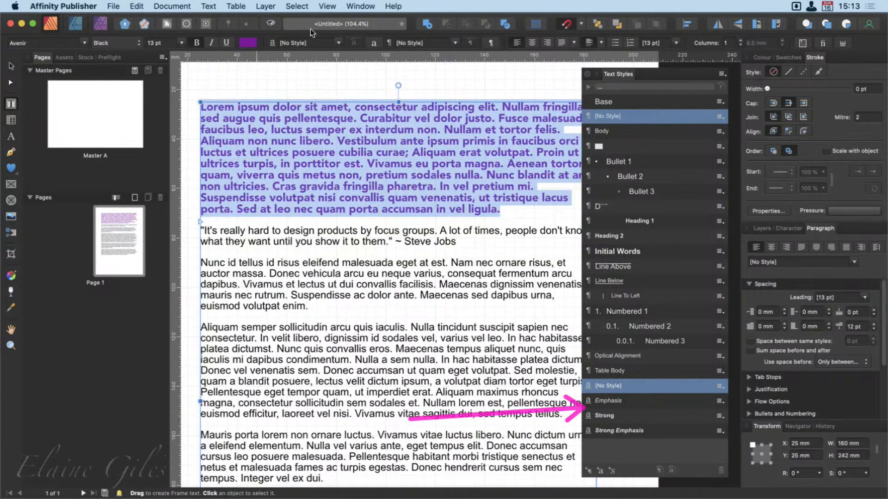
{"action": "left_click", "coordinate": [340, 41]}
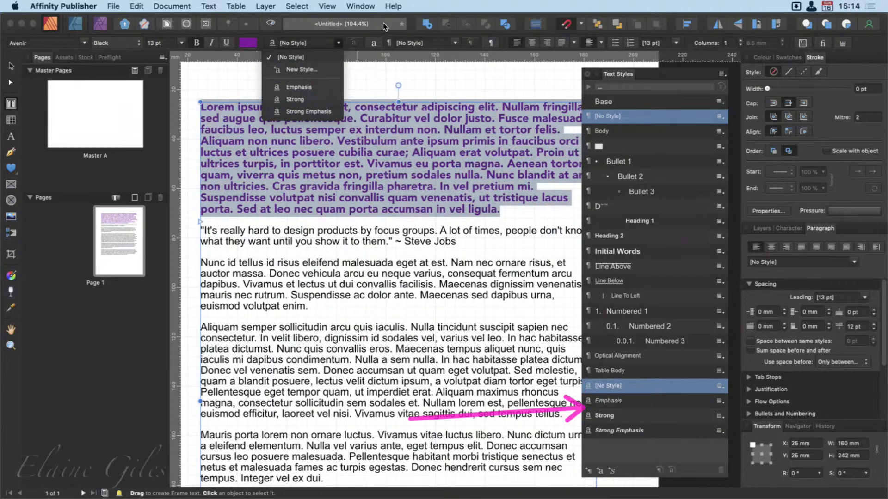
{"action": "left_click", "coordinate": [411, 19]}
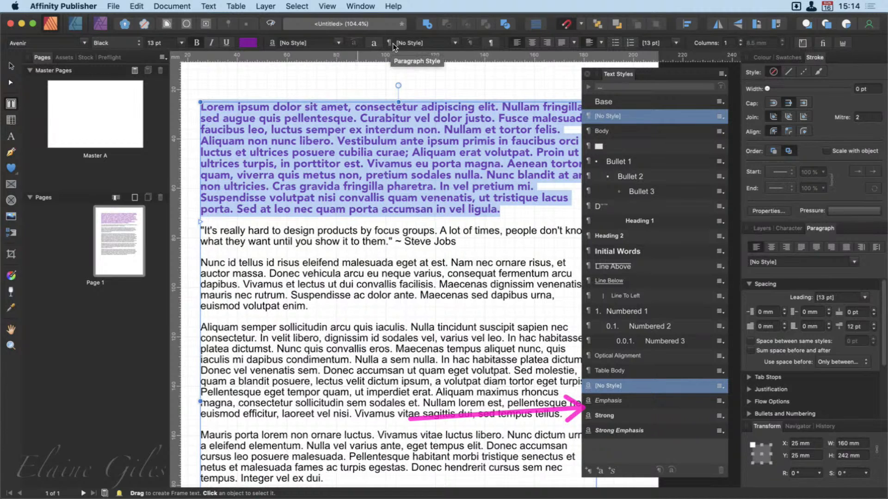
{"action": "left_click", "coordinate": [456, 42]}
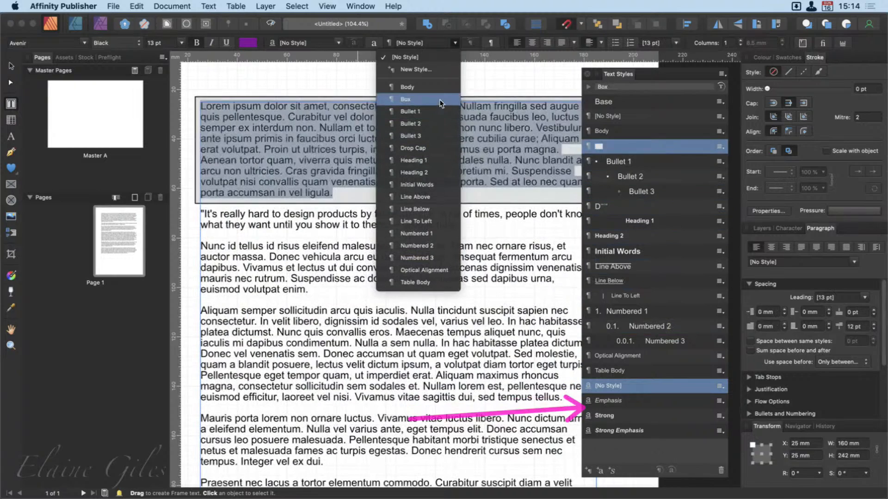
{"action": "left_click", "coordinate": [447, 2]}
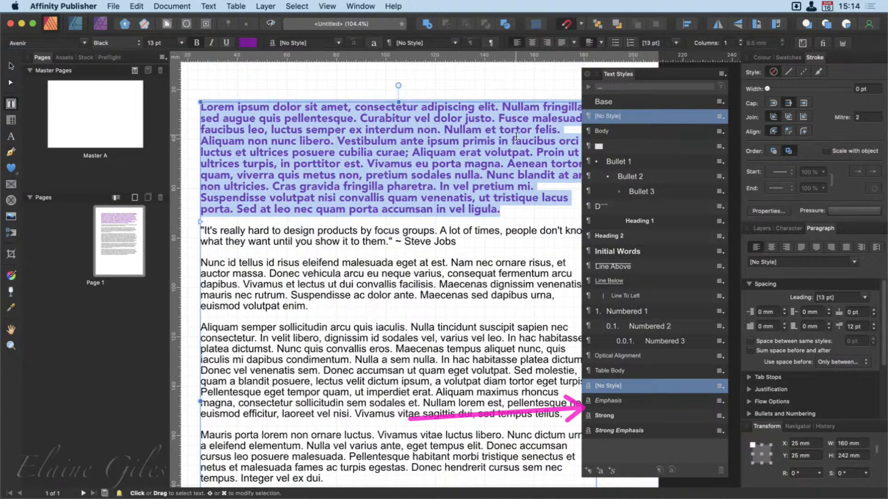
Centre-align the selected first paragraph.
{"action": "left_click", "coordinate": [532, 43]}
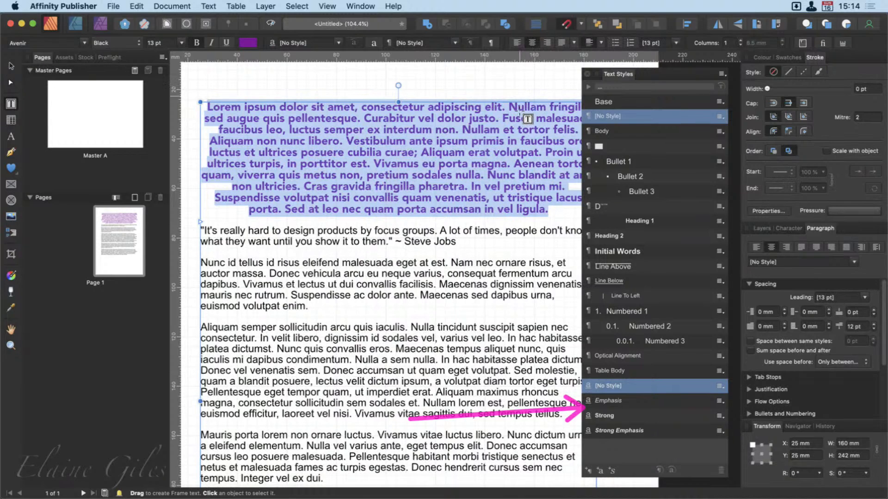
{"action": "scroll", "coordinate": [399, 336], "scroll_direction": "down", "scroll_amount": 3}
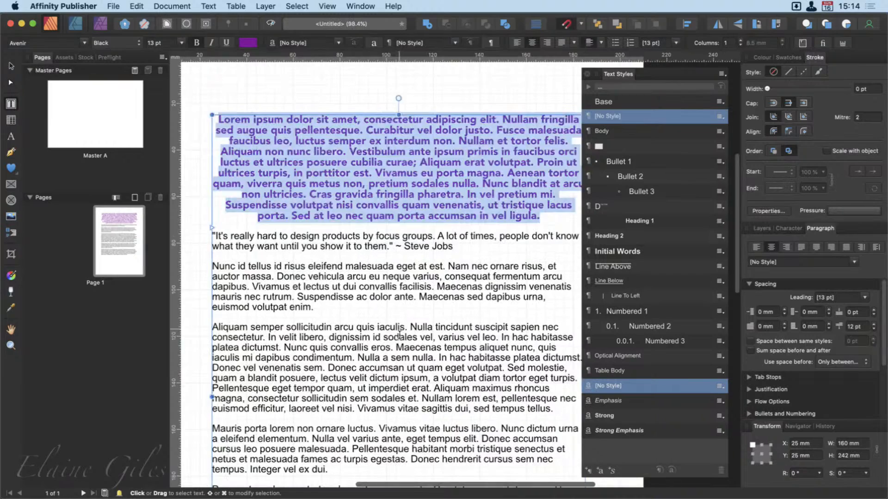
{"action": "scroll", "coordinate": [399, 335], "scroll_direction": "down", "scroll_amount": 1}
{"action": "scroll", "coordinate": [399, 335], "scroll_direction": "down", "scroll_amount": 3}
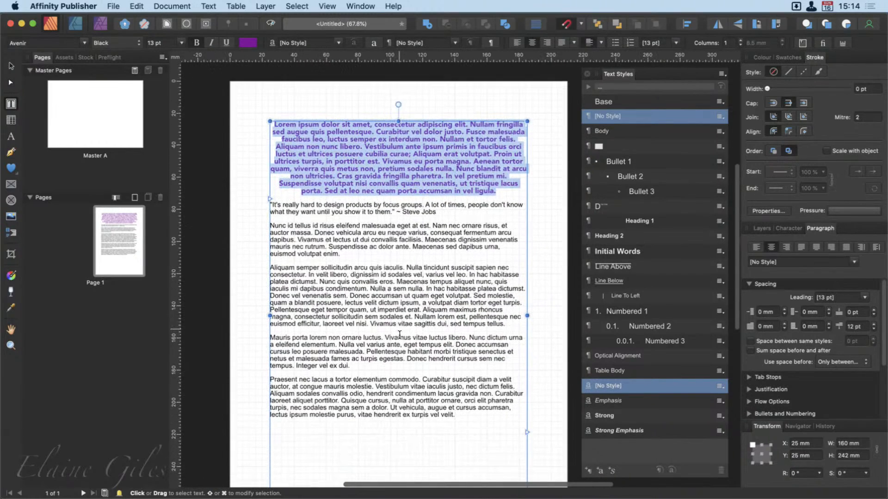
{"action": "scroll", "coordinate": [399, 334], "scroll_direction": "down", "scroll_amount": 1}
{"action": "scroll", "coordinate": [399, 333], "scroll_direction": "down", "scroll_amount": 2}
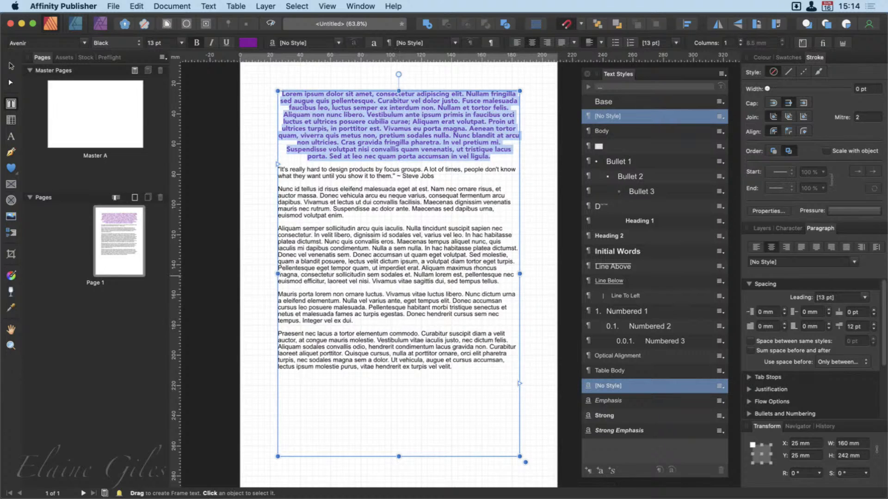
Reselect the purple first paragraph, try right alignment and finish with it left-aligned.
{"action": "key", "text": "super+Tab"}
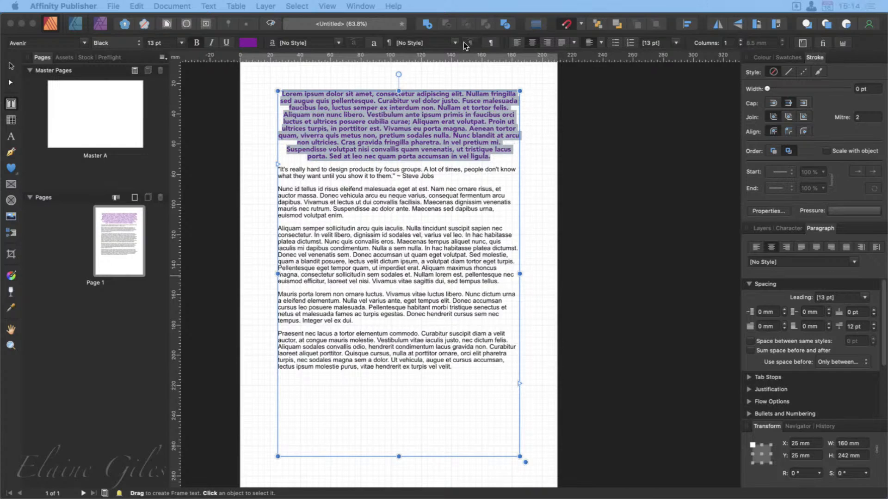
{"action": "left_click", "coordinate": [617, 139]}
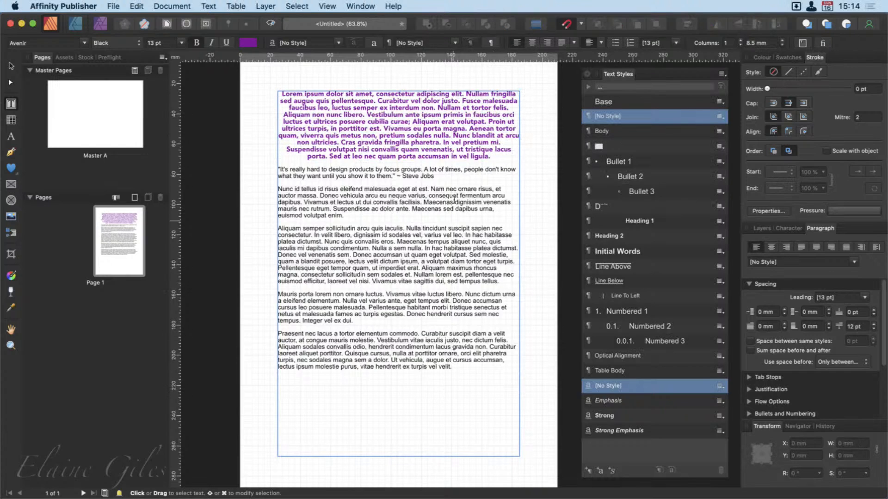
{"action": "left_click_drag", "start_coordinate": [494, 163], "coordinate": [280, 92]}
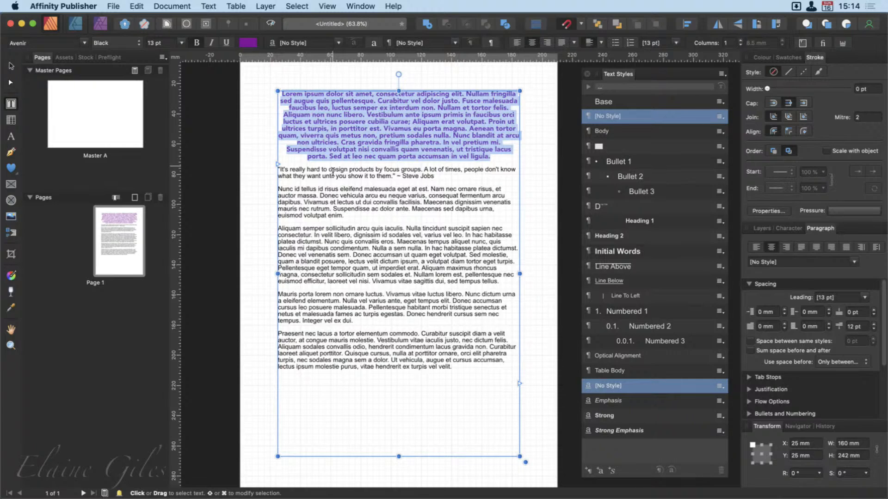
{"action": "left_click", "coordinate": [547, 42]}
{"action": "left_click", "coordinate": [516, 42]}
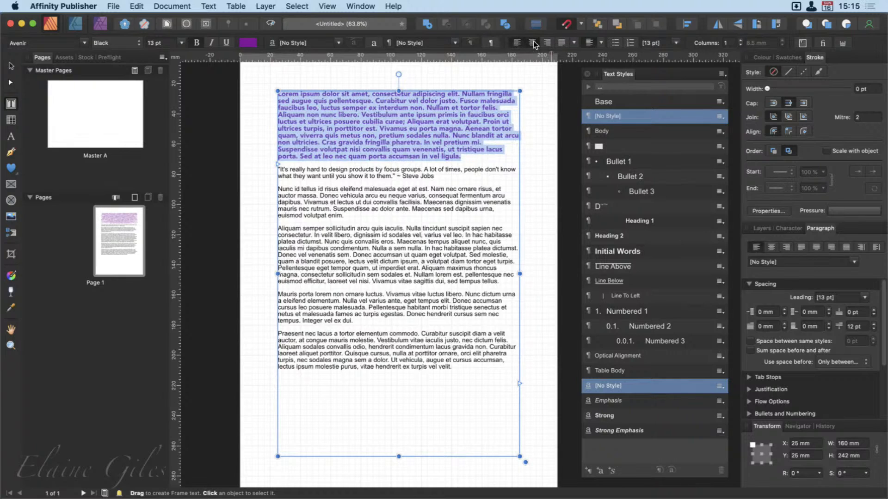
Try justified alignment on the selected first paragraph and finish with it centre-aligned.
{"action": "left_click", "coordinate": [533, 42]}
{"action": "left_click", "coordinate": [561, 42]}
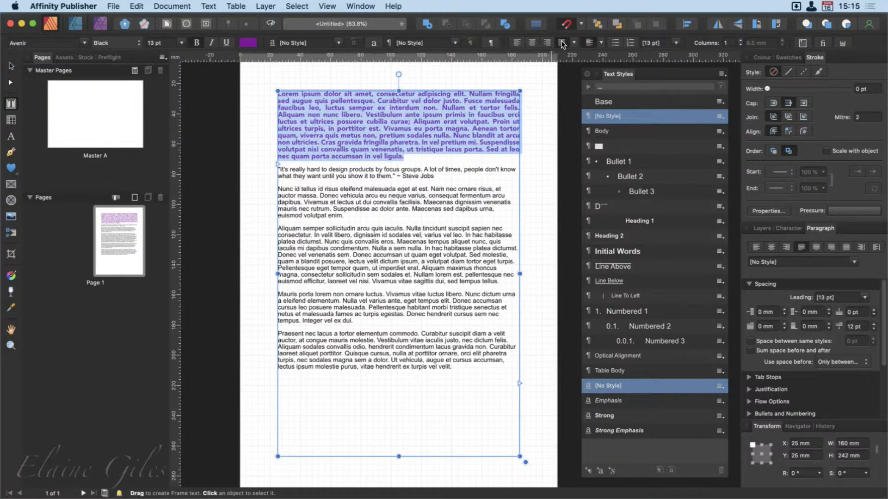
{"action": "left_click", "coordinate": [535, 43]}
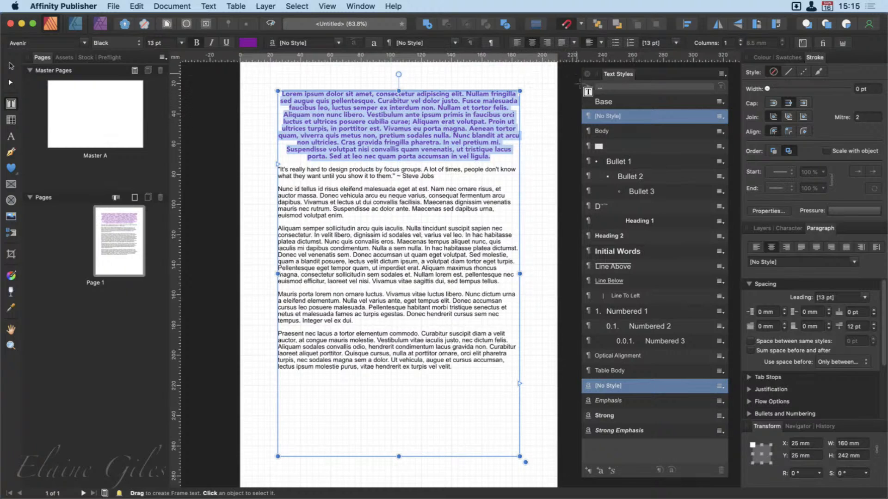
Try centre, bottom and justified vertical alignment on the text frame, and return it to top alignment.
{"action": "left_click", "coordinate": [602, 43]}
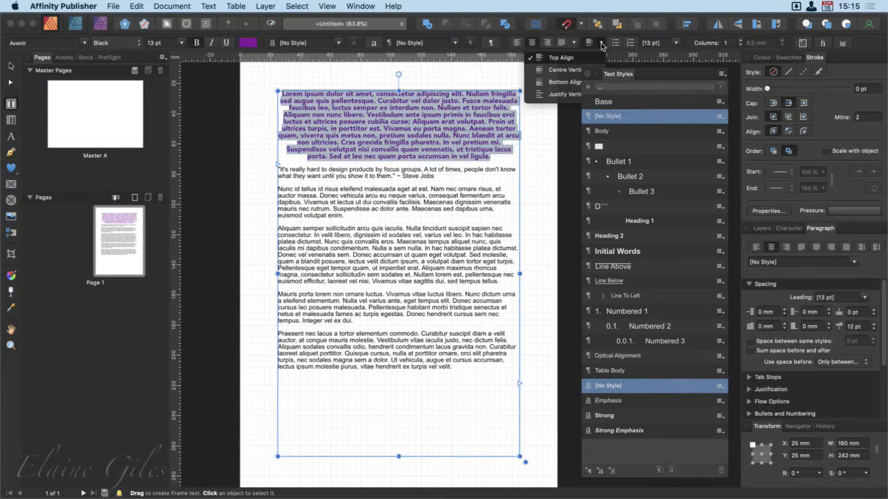
{"action": "left_click", "coordinate": [559, 70]}
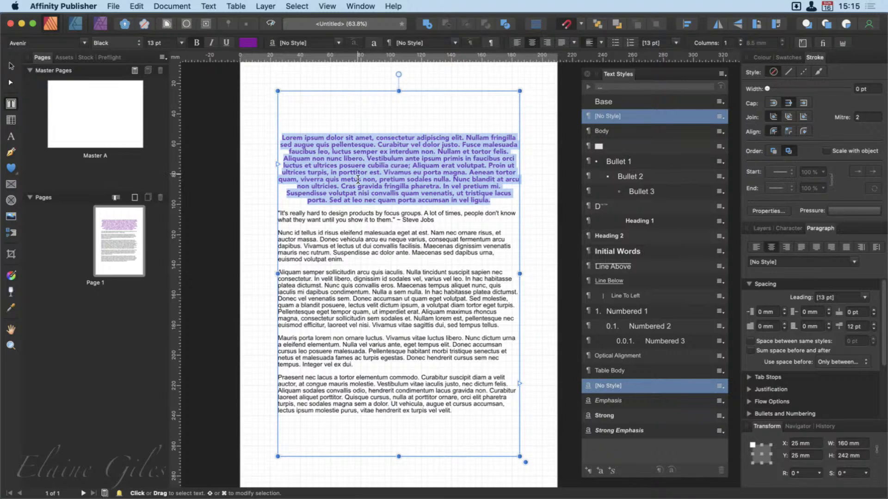
{"action": "left_click", "coordinate": [601, 43]}
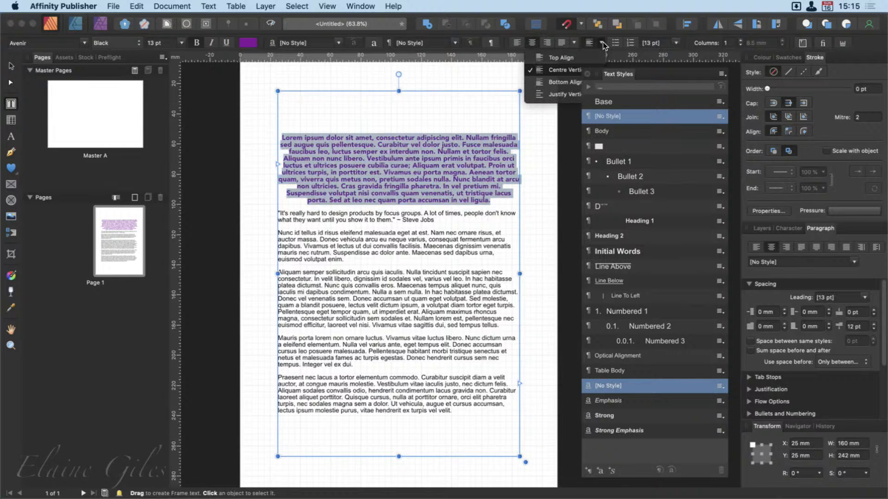
{"action": "left_click", "coordinate": [565, 82]}
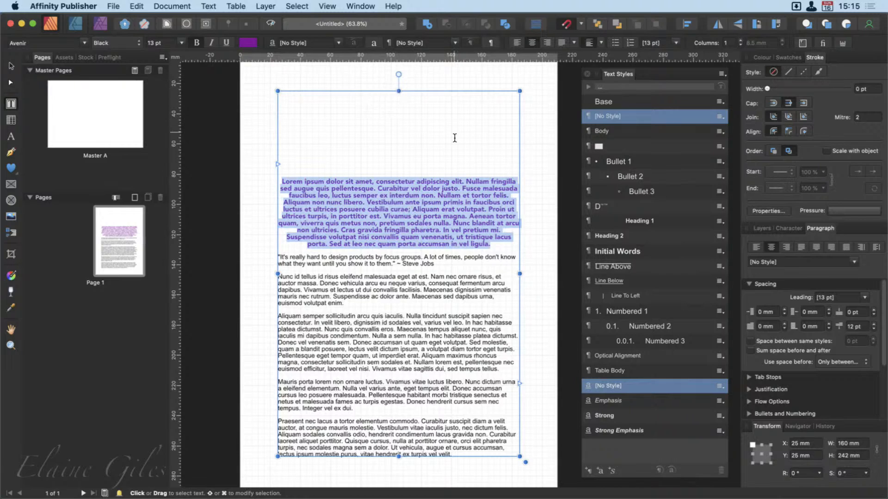
{"action": "left_click", "coordinate": [602, 43]}
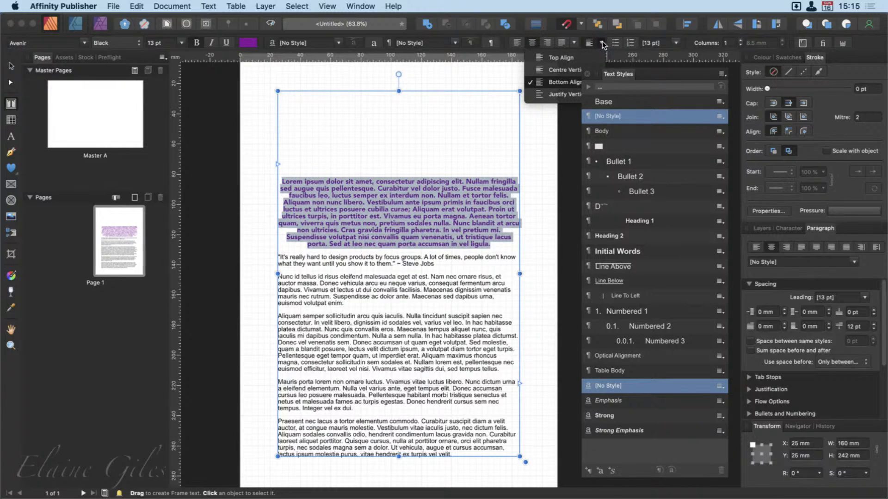
{"action": "left_click", "coordinate": [564, 94]}
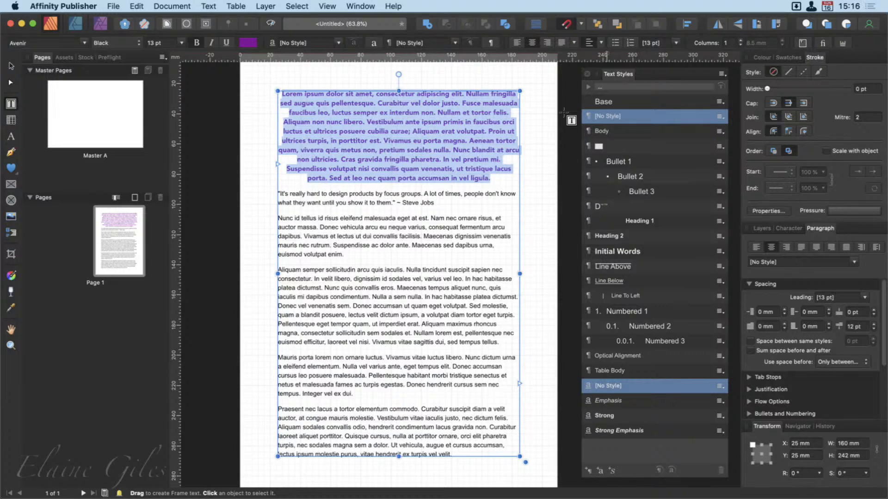
{"action": "left_click", "coordinate": [601, 42]}
{"action": "left_click", "coordinate": [564, 74]}
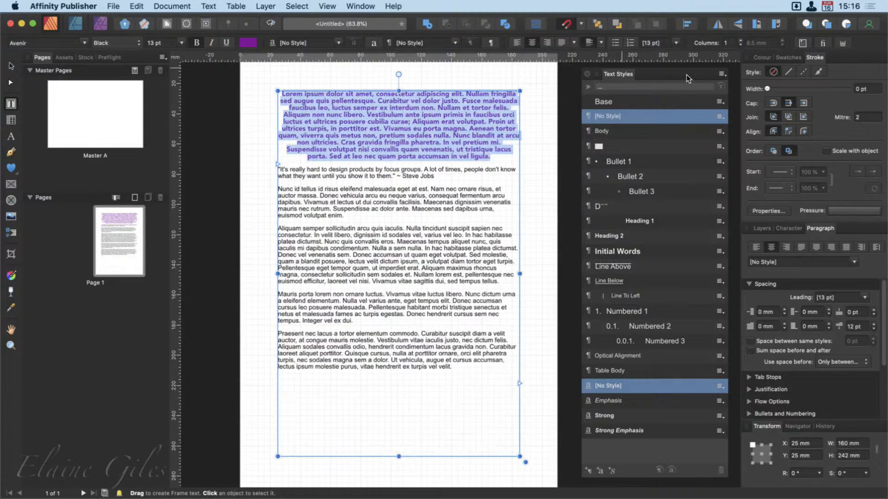
Try a bulleted list and a numbered list on the first paragraph, and remove the list formatting again.
{"action": "left_click", "coordinate": [616, 43]}
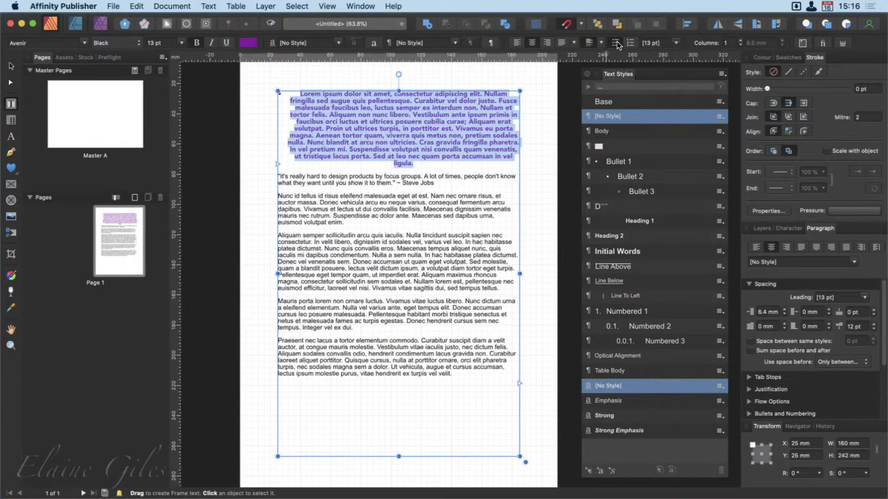
{"action": "scroll", "coordinate": [305, 90], "scroll_direction": "up", "scroll_amount": 5}
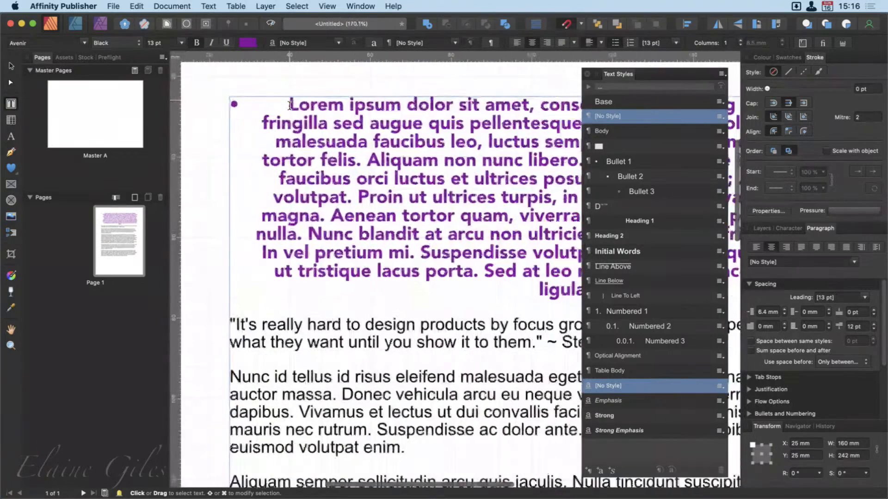
{"action": "left_click", "coordinate": [620, 45]}
{"action": "left_click", "coordinate": [630, 45]}
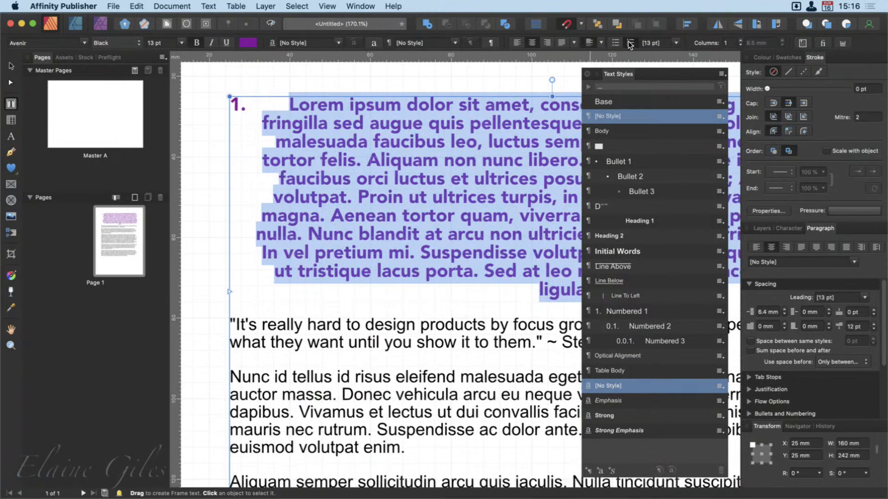
{"action": "left_click", "coordinate": [630, 44]}
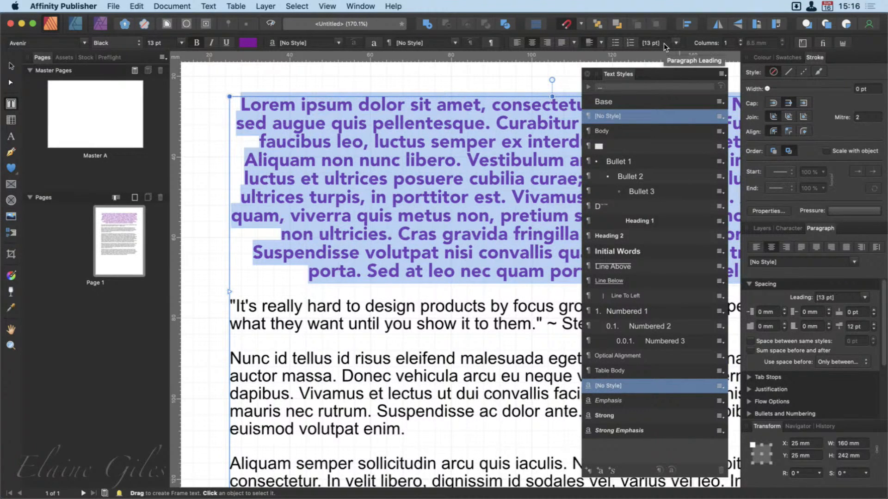
Try 5 pt leading on the first paragraph with the Text Styles panel moved off the text, and restore the default leading.
{"action": "left_click", "coordinate": [676, 43]}
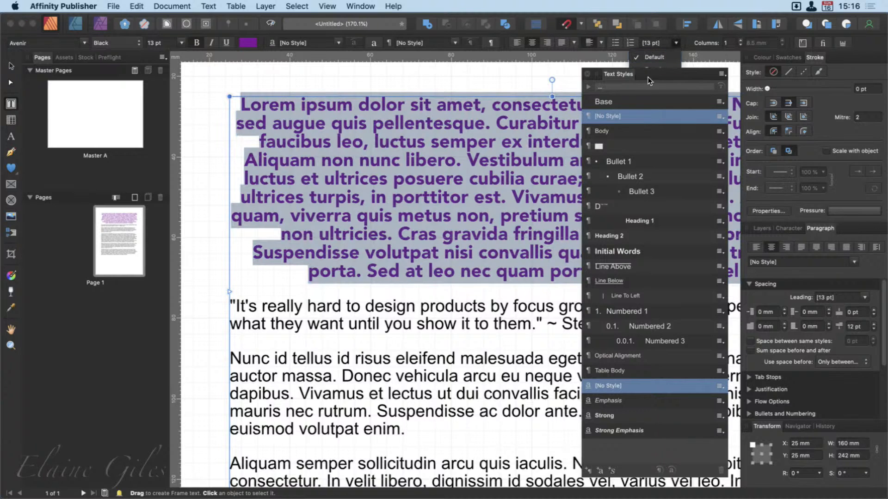
{"action": "left_click", "coordinate": [669, 137]}
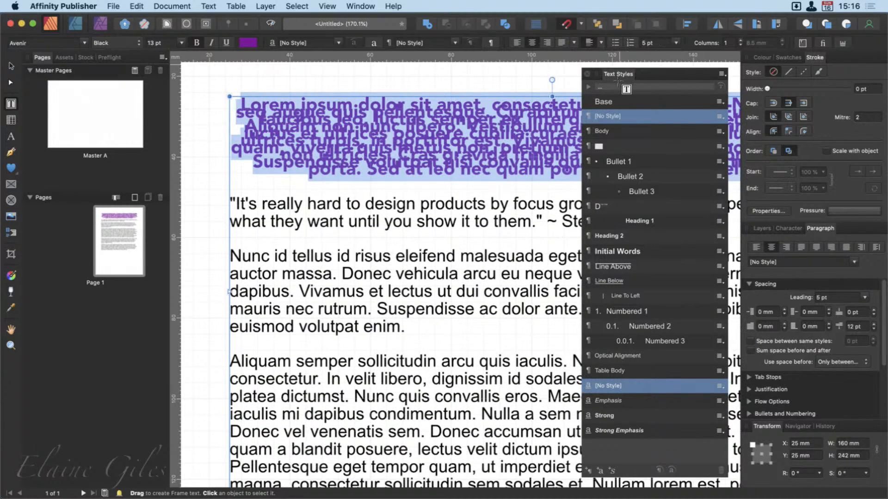
{"action": "left_click_drag", "start_coordinate": [646, 74], "coordinate": [93, 254]}
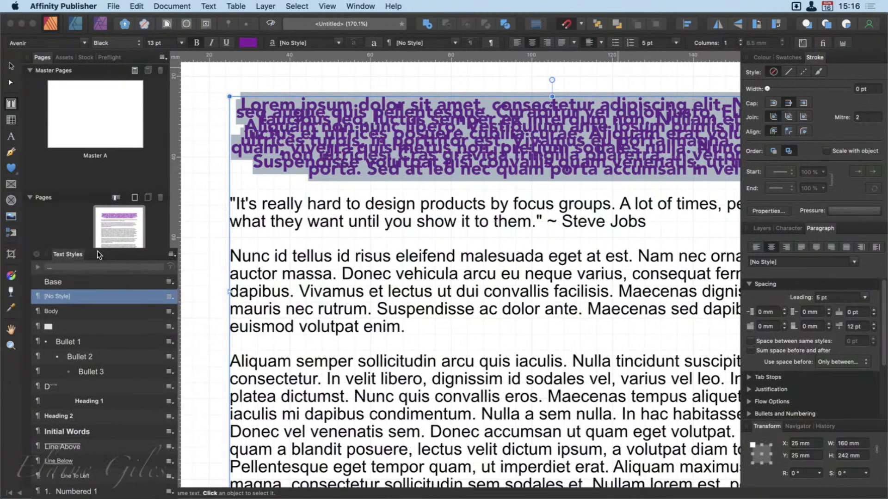
{"action": "left_click", "coordinate": [675, 43]}
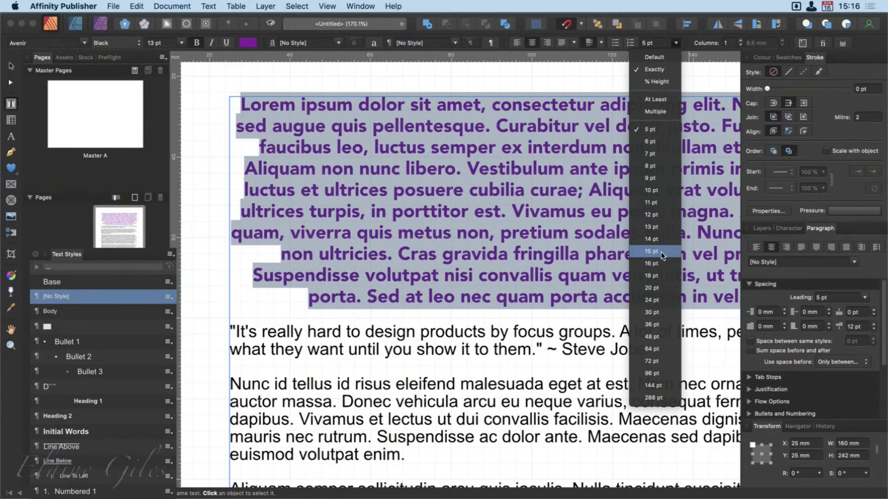
{"action": "left_click", "coordinate": [658, 56]}
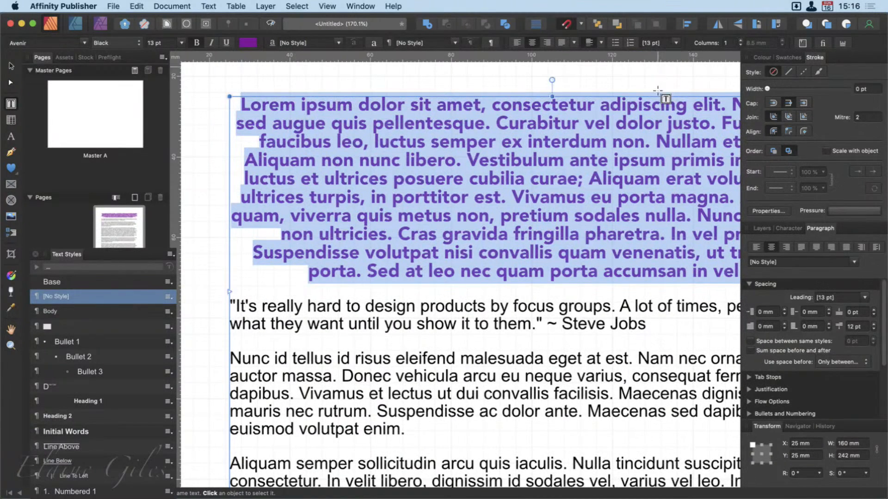
Set the first paragraph's leading to 18 pt.
{"action": "left_click", "coordinate": [678, 41]}
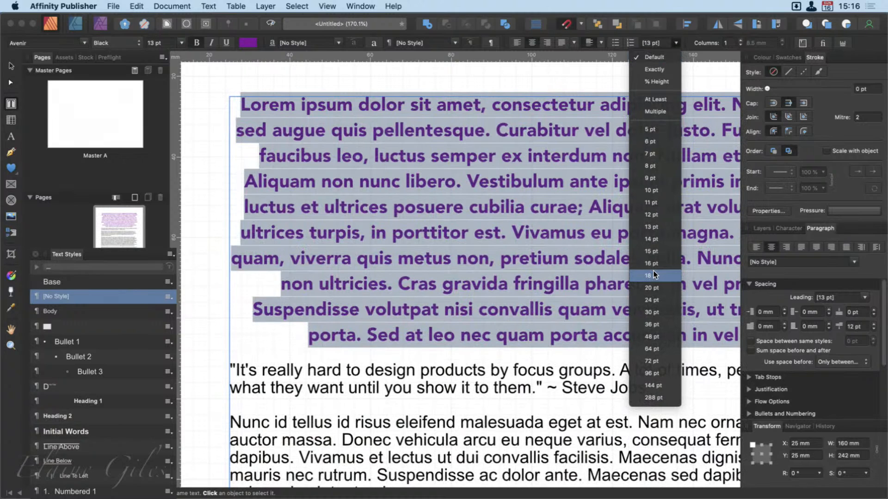
{"action": "left_click", "coordinate": [653, 274]}
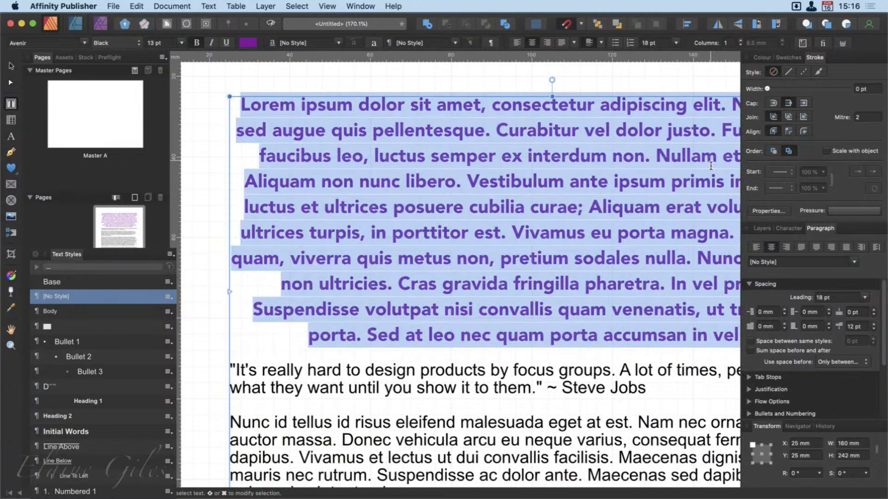
{"action": "scroll", "coordinate": [599, 113], "scroll_direction": "right", "scroll_amount": 5}
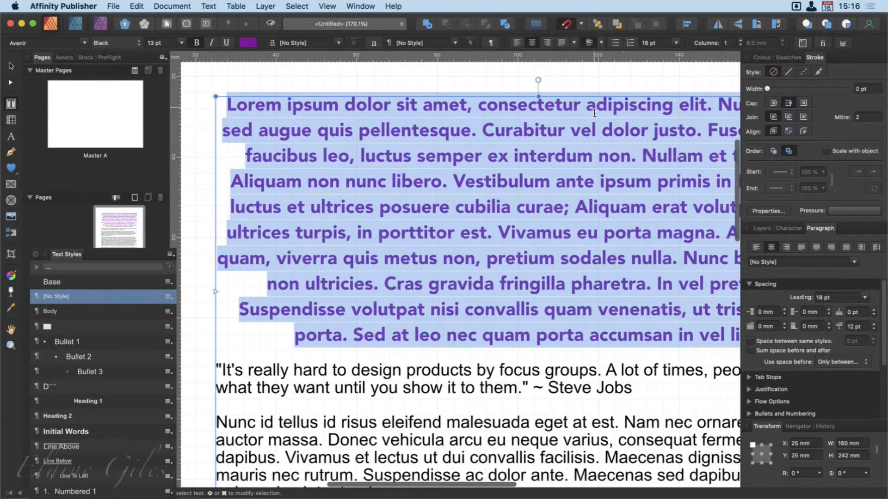
{"action": "key", "text": "super+0"}
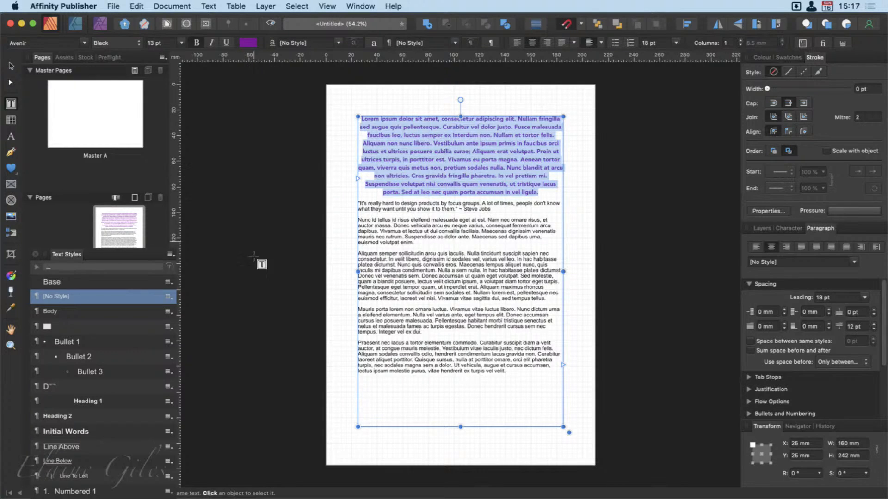
Move the Text Styles panel back beside the page and start a new paragraph style from the selected first paragraph.
{"action": "mouse_move", "coordinate": [106, 253]}
{"action": "left_mouse_down"}
{"action": "mouse_move", "coordinate": [423, 273]}
{"action": "mouse_move", "coordinate": [683, 73]}
{"action": "mouse_move", "coordinate": [667, 70]}
{"action": "left_mouse_up"}
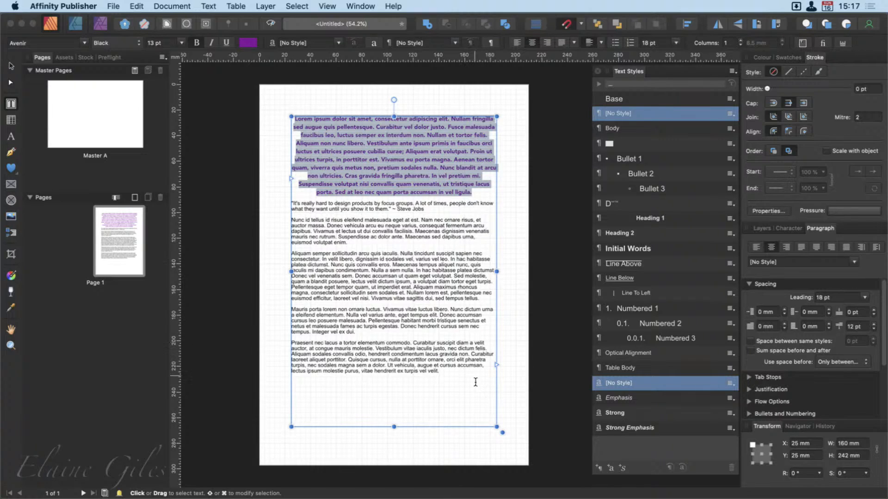
{"action": "left_click", "coordinate": [600, 467]}
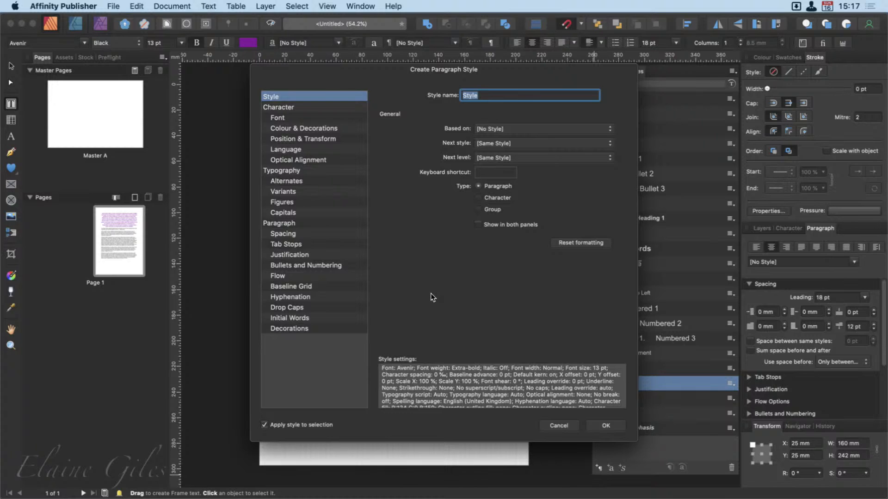
{"action": "left_click_drag", "start_coordinate": [391, 70], "coordinate": [348, 283]}
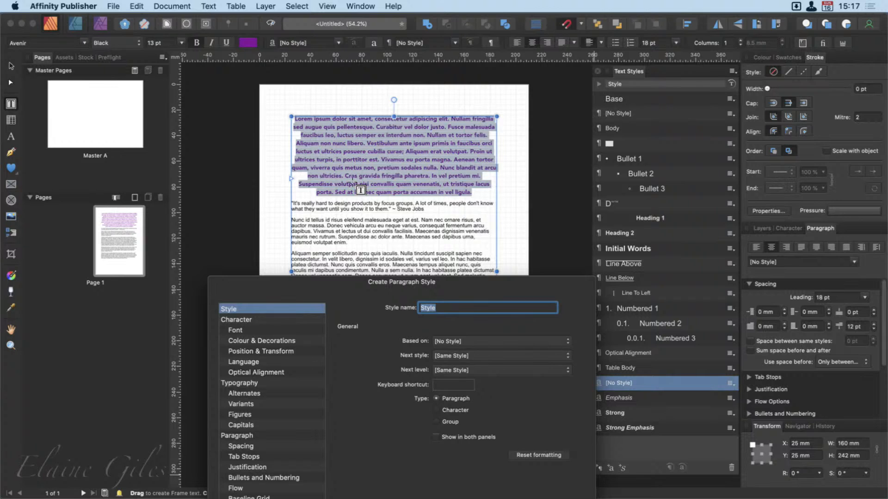
{"action": "left_click_drag", "start_coordinate": [493, 281], "coordinate": [516, 82]}
Examine the full summary of style settings picked up from the selected paragraph.
{"action": "scroll", "coordinate": [572, 414], "scroll_direction": "down", "scroll_amount": 1}
{"action": "scroll", "coordinate": [572, 415], "scroll_direction": "down", "scroll_amount": 4}
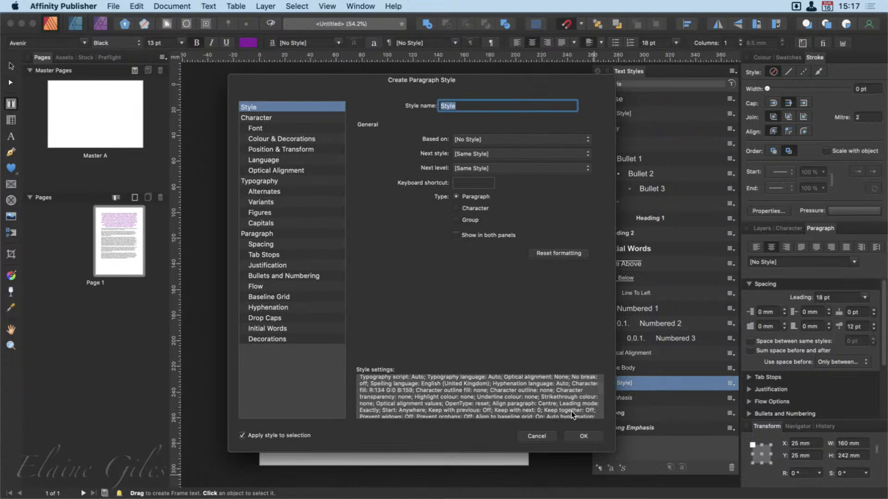
{"action": "scroll", "coordinate": [571, 411], "scroll_direction": "down", "scroll_amount": 5}
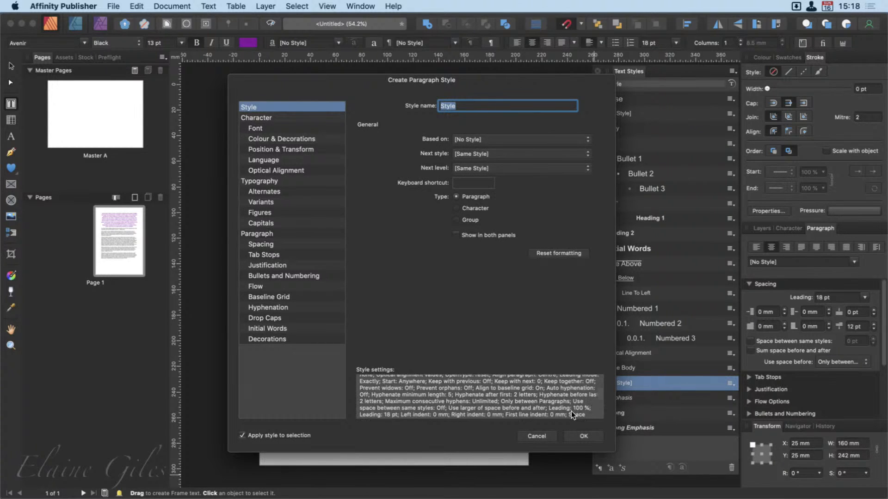
{"action": "scroll", "coordinate": [571, 412], "scroll_direction": "down", "scroll_amount": 6}
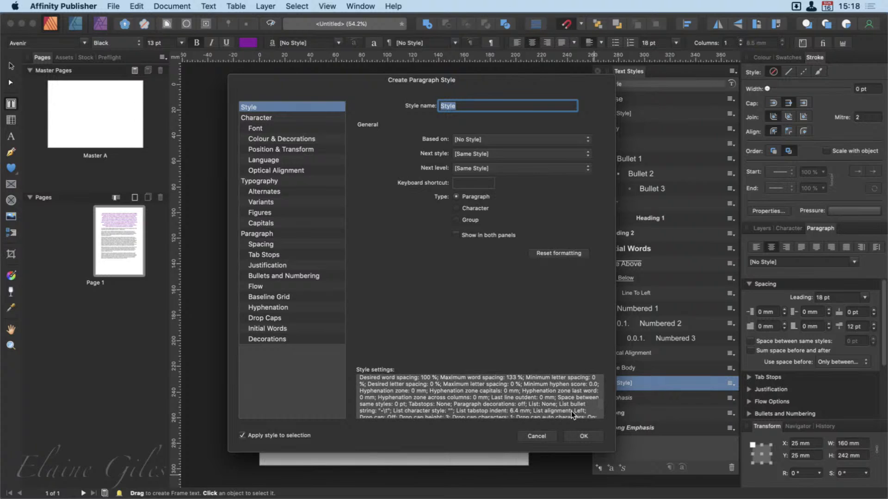
{"action": "scroll", "coordinate": [570, 411], "scroll_direction": "down", "scroll_amount": 1}
{"action": "scroll", "coordinate": [571, 411], "scroll_direction": "up", "scroll_amount": 10}
{"action": "scroll", "coordinate": [571, 412], "scroll_direction": "up", "scroll_amount": 2}
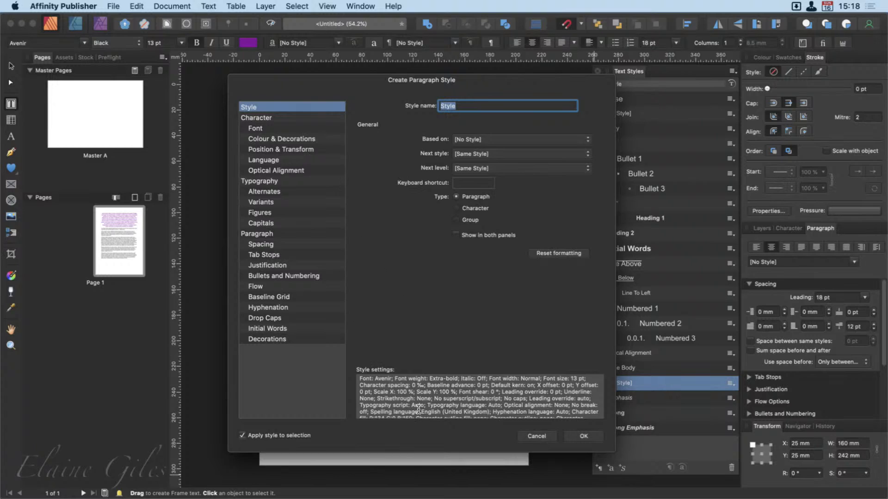
Name the new paragraph style Body - Intro.
{"action": "left_click", "coordinate": [268, 118]}
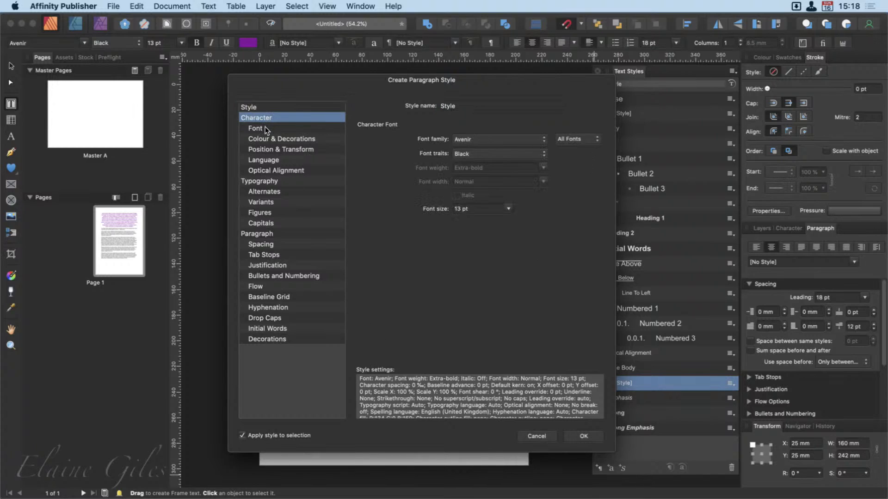
{"action": "left_click", "coordinate": [269, 108]}
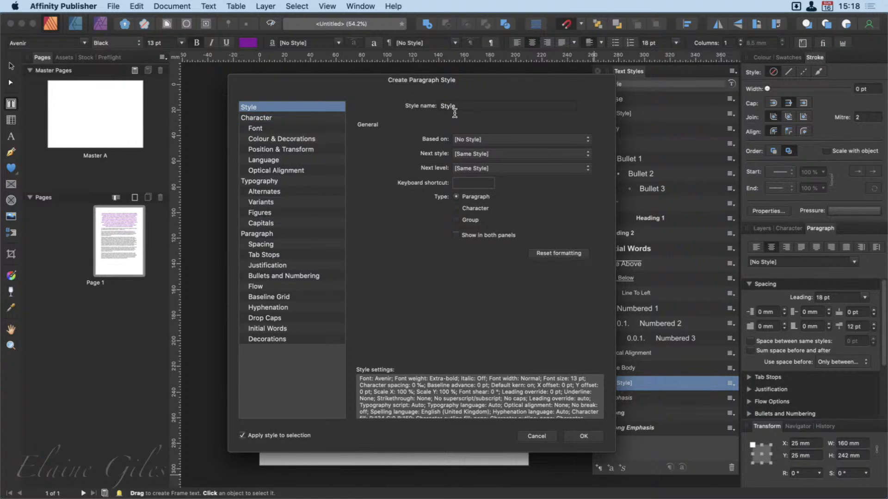
{"action": "double_click", "coordinate": [455, 111]}
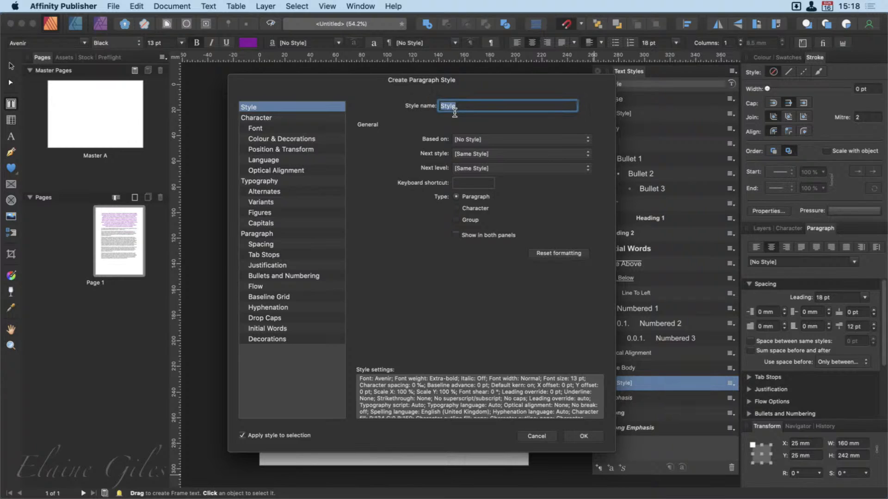
{"action": "type", "text": "Body - Intro"}
Review the new style's Character and Typography settings, from font and colour through language, optical alignment, alternates and figures.
{"action": "left_click", "coordinate": [293, 118]}
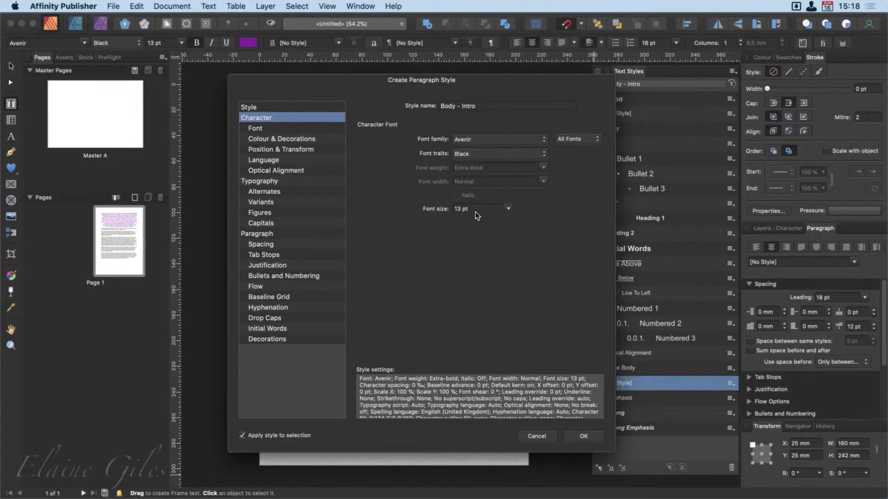
{"action": "left_click", "coordinate": [292, 130]}
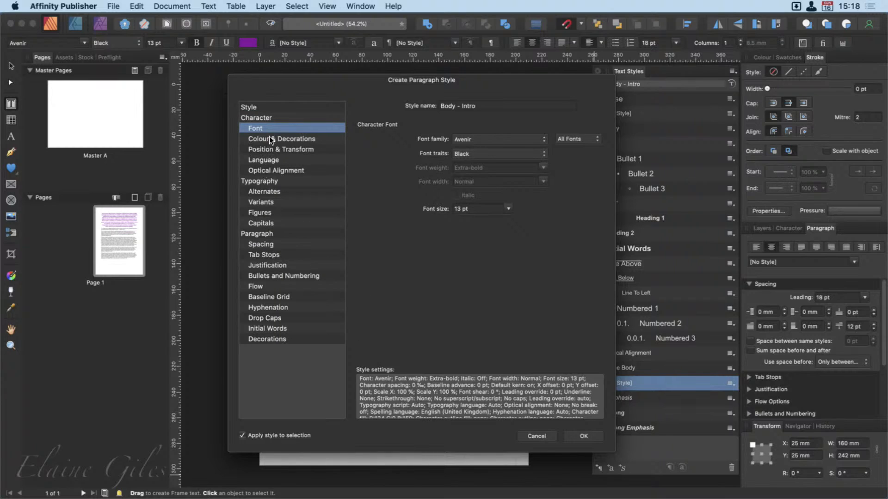
{"action": "left_click", "coordinate": [275, 140]}
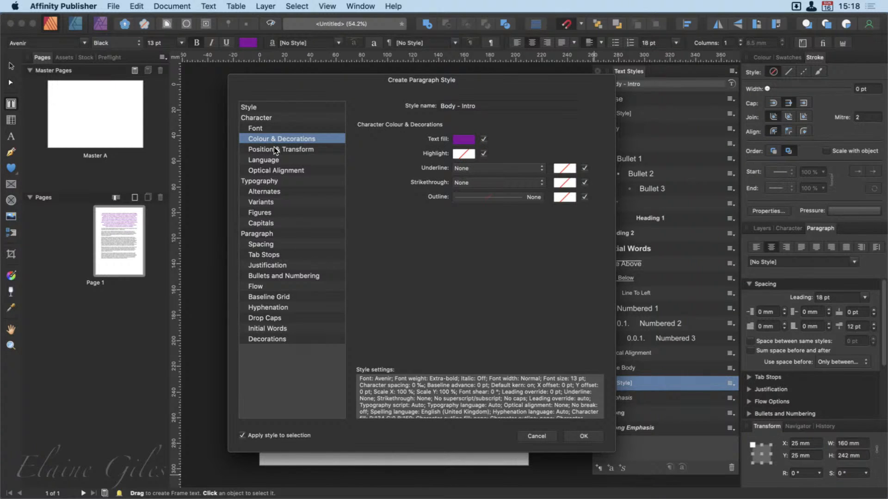
{"action": "left_click", "coordinate": [274, 149]}
{"action": "left_click", "coordinate": [275, 160]}
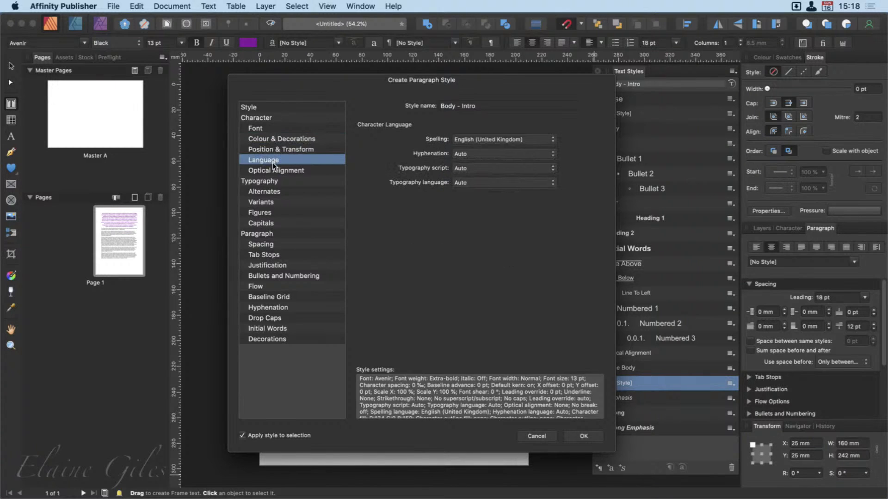
{"action": "left_click", "coordinate": [275, 170]}
{"action": "left_click", "coordinate": [273, 181]}
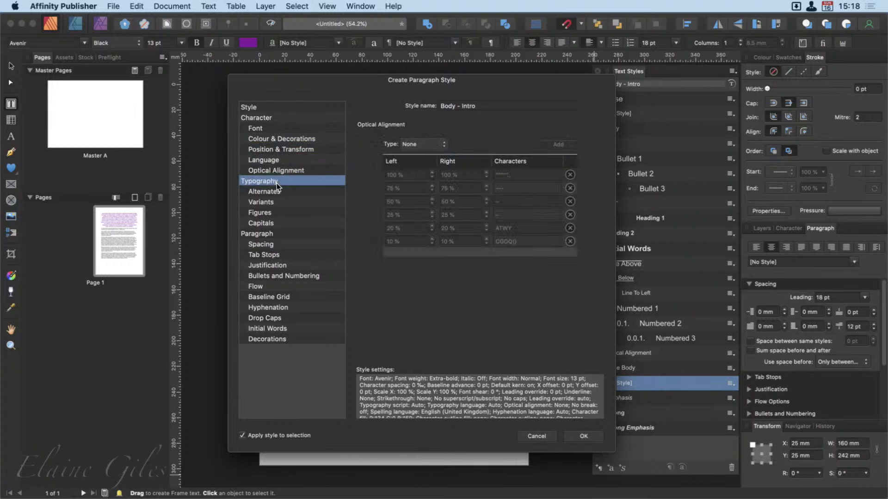
{"action": "left_click", "coordinate": [275, 191]}
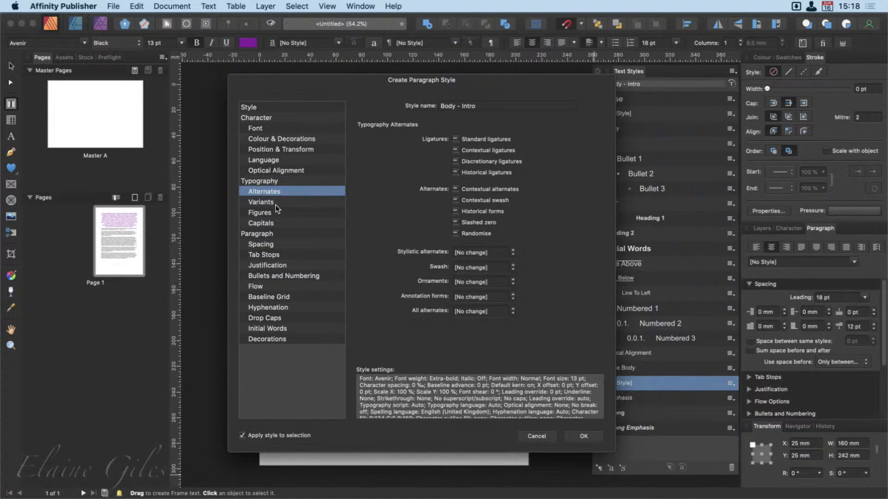
{"action": "left_click", "coordinate": [277, 204]}
{"action": "left_click", "coordinate": [276, 213]}
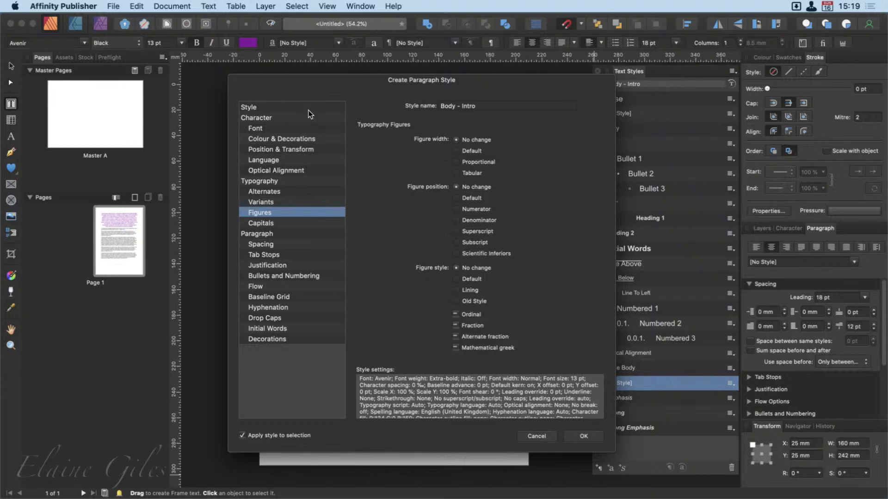
{"action": "left_click", "coordinate": [283, 108]}
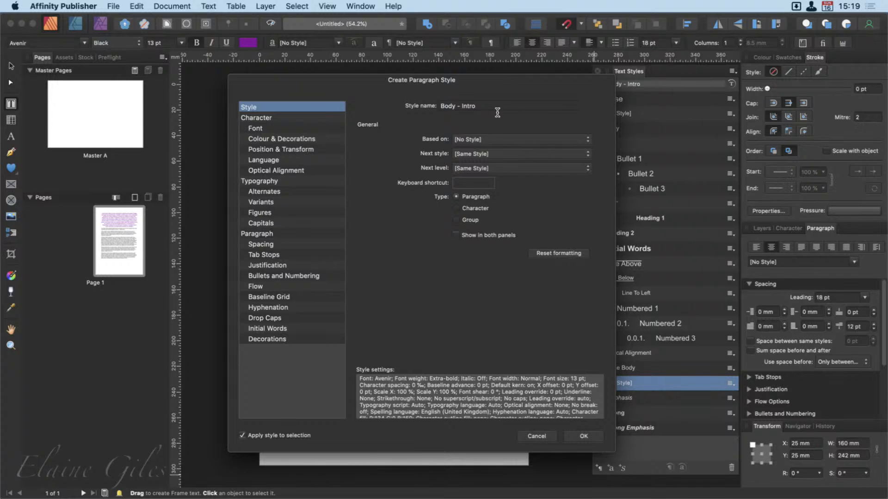
Create the Body - Intro style and apply it to the paragraph beginning "Aliquam semper sollicitudin".
{"action": "left_click", "coordinate": [583, 438]}
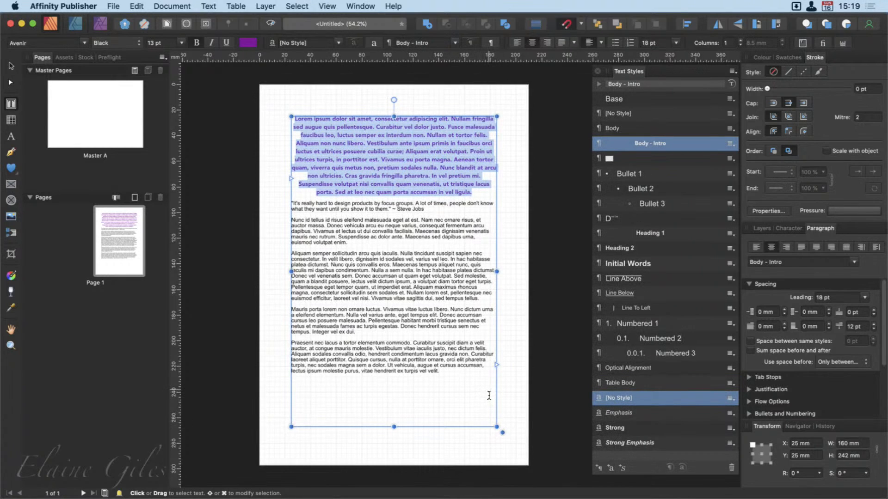
{"action": "left_click", "coordinate": [380, 277]}
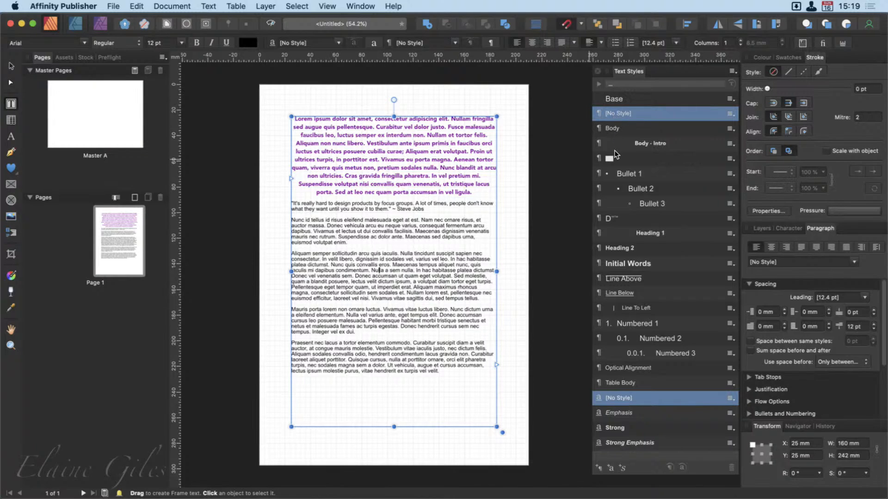
{"action": "left_click", "coordinate": [647, 144]}
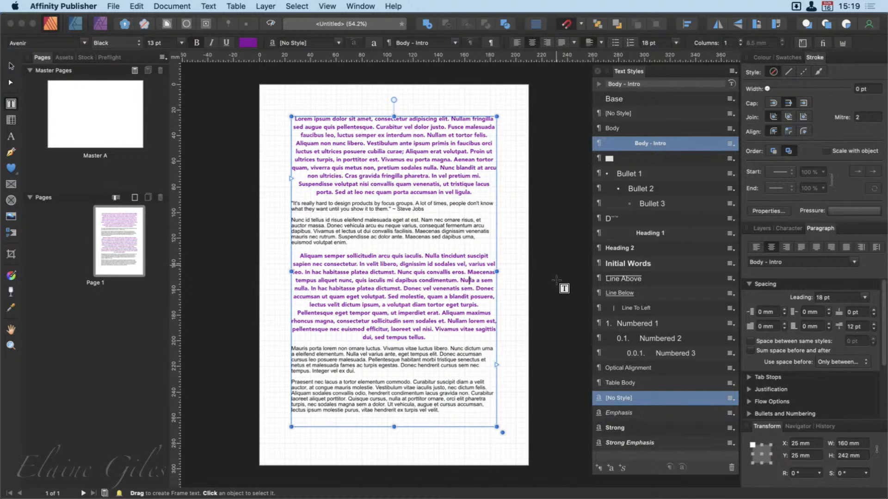
Edit the Body - Intro style with its dialog moved clear of the text, setting the font size to 14 pt.
{"action": "right_click", "coordinate": [648, 146]}
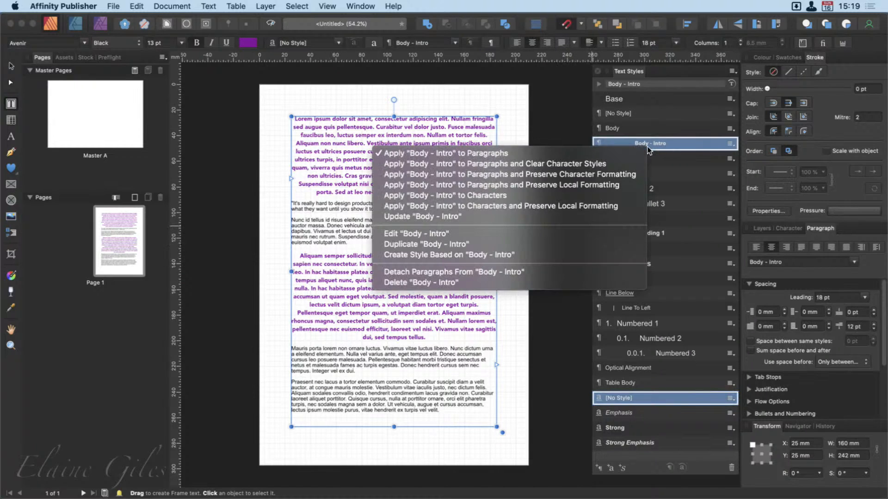
{"action": "left_click", "coordinate": [506, 234]}
{"action": "left_click_drag", "start_coordinate": [385, 71], "coordinate": [601, 86]}
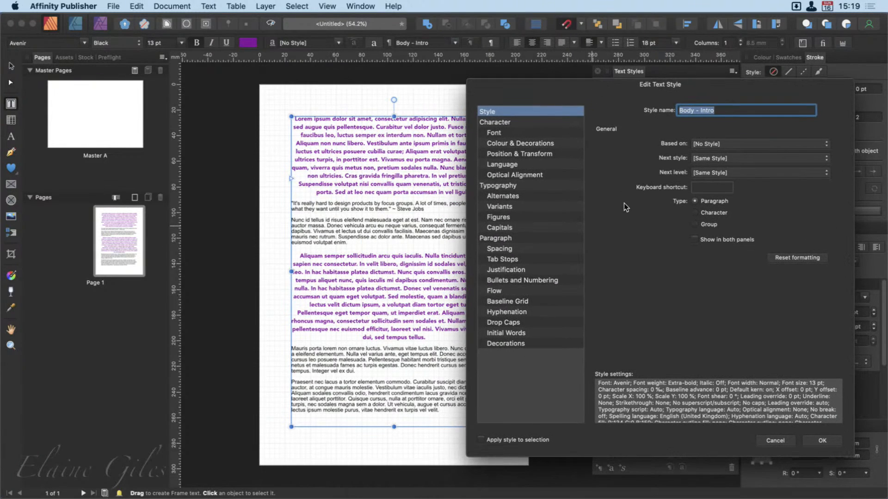
{"action": "left_click", "coordinate": [525, 133]}
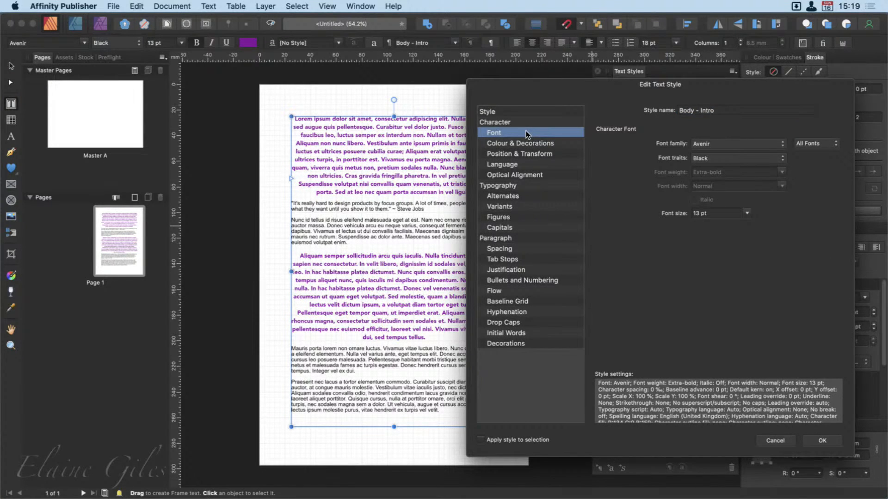
{"action": "left_click", "coordinate": [746, 214]}
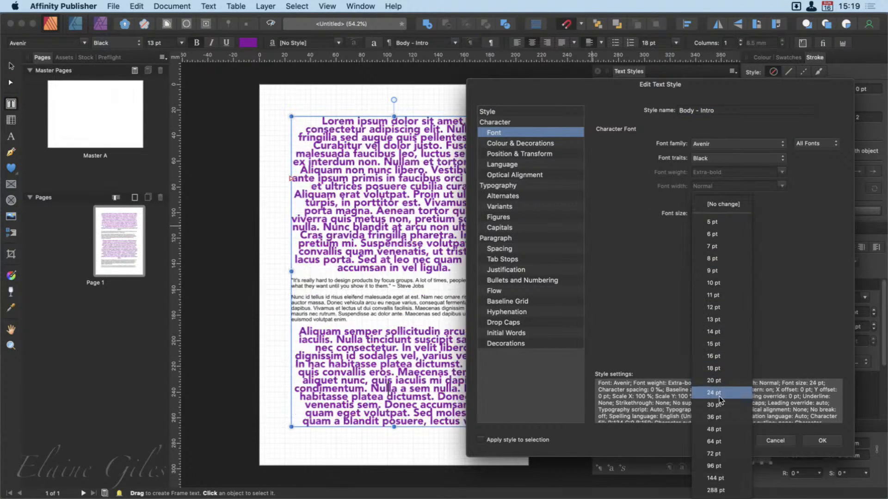
{"action": "left_click", "coordinate": [732, 332]}
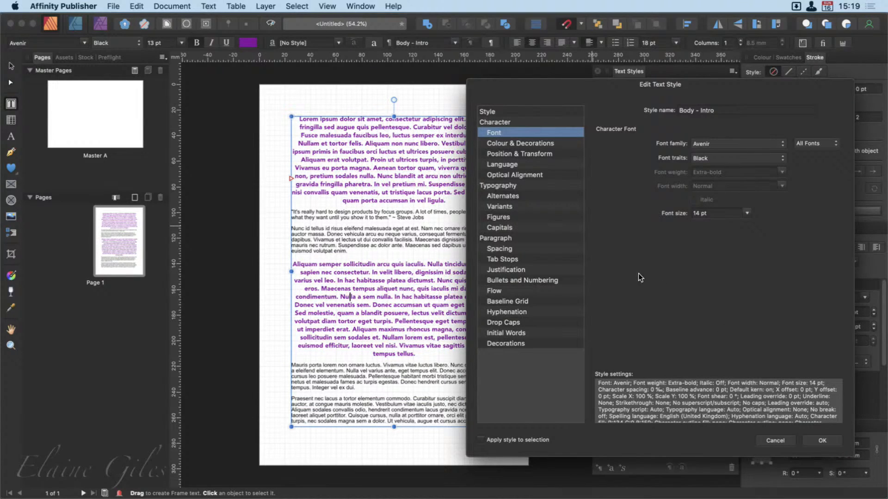
Change the Body - Intro style's text fill to green and save the style.
{"action": "left_click", "coordinate": [549, 143]}
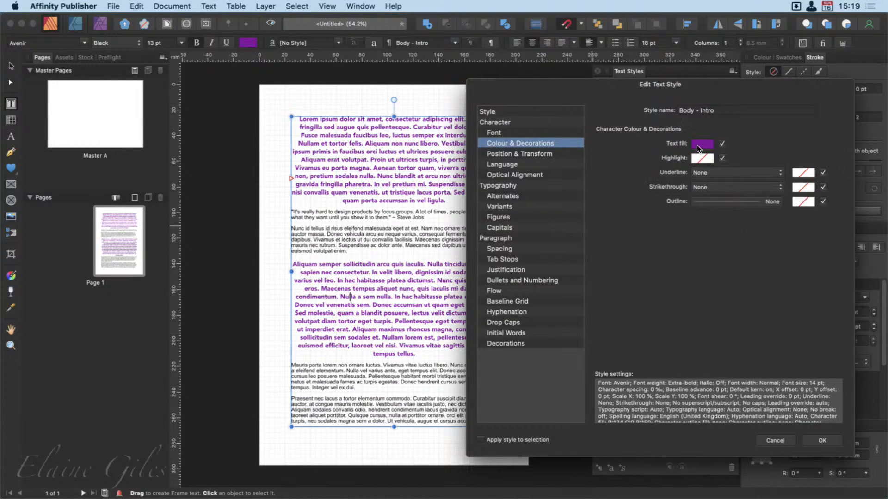
{"action": "left_click", "coordinate": [699, 147]}
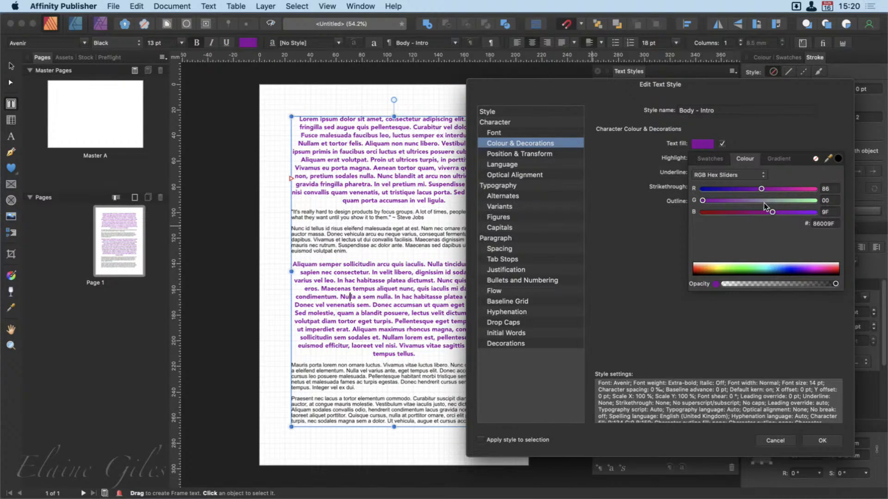
{"action": "left_click_drag", "start_coordinate": [704, 201], "coordinate": [770, 203]}
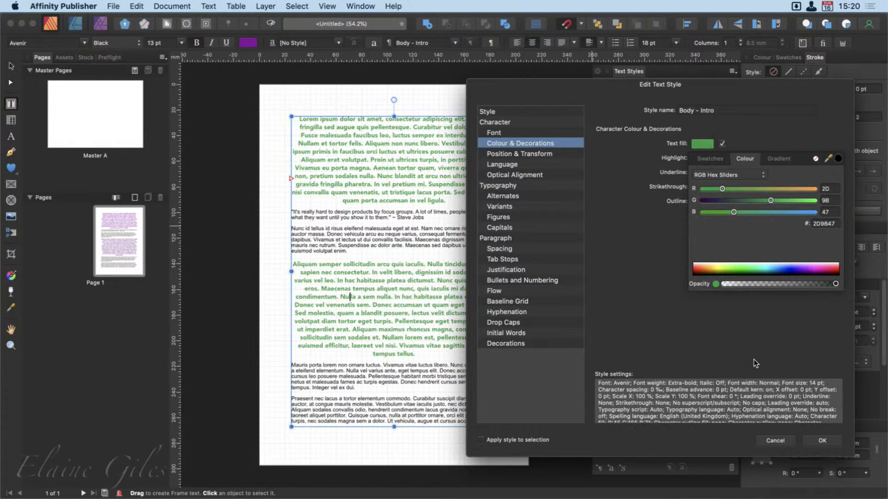
{"action": "left_click", "coordinate": [828, 443]}
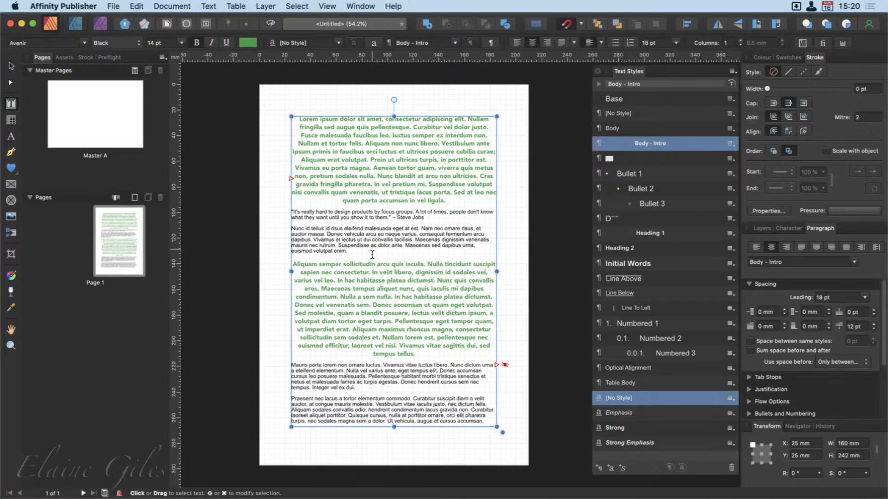
Select the whole paragraph beginning "Nunc id tellus" and check which paragraph and character styles it uses.
{"action": "left_click_drag", "start_coordinate": [354, 246], "coordinate": [292, 229]}
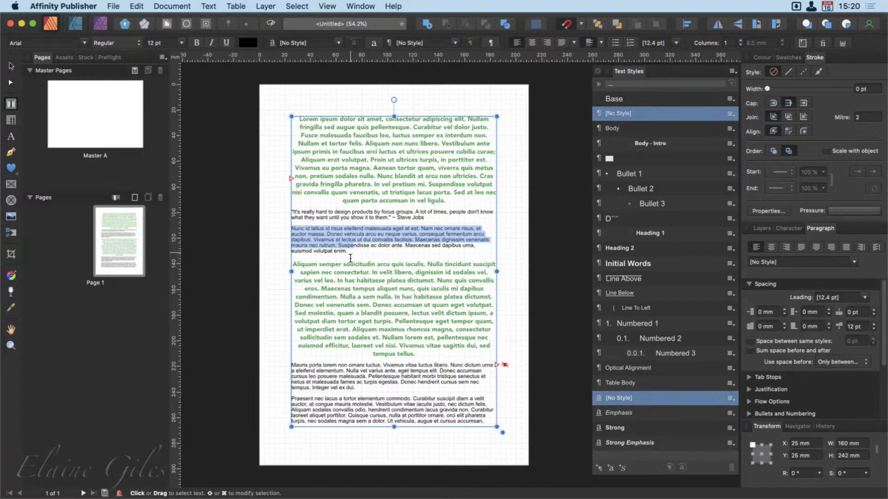
{"action": "left_click", "coordinate": [350, 258]}
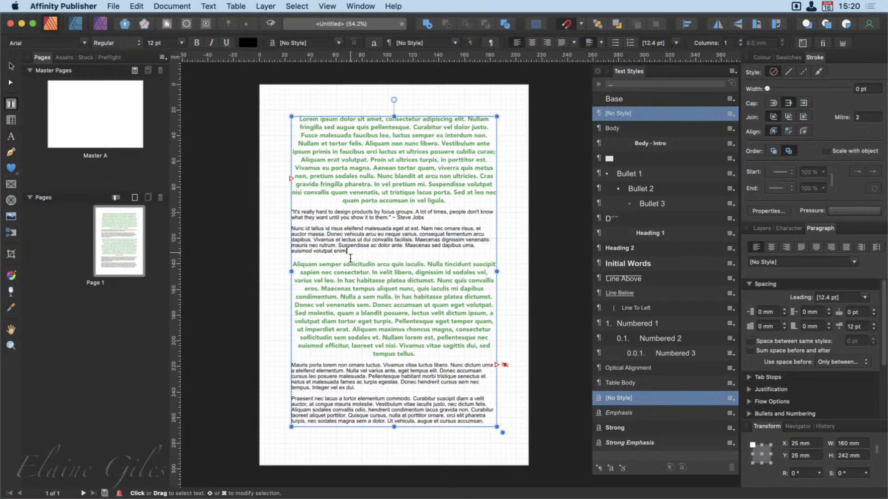
{"action": "left_click_drag", "start_coordinate": [350, 258], "coordinate": [291, 227]}
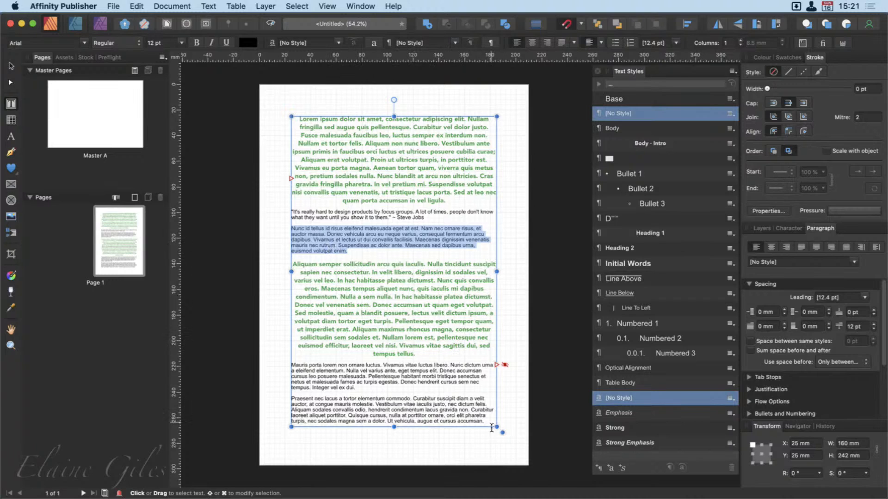
{"action": "left_click_drag", "start_coordinate": [488, 427], "coordinate": [283, 235]}
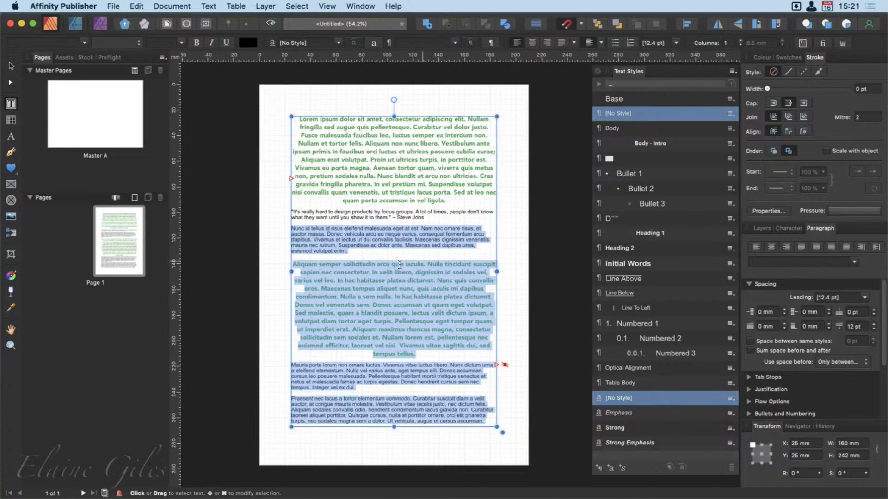
{"action": "left_click", "coordinate": [365, 255]}
{"action": "left_click_drag", "start_coordinate": [347, 253], "coordinate": [388, 256]}
{"action": "left_click", "coordinate": [293, 234]}
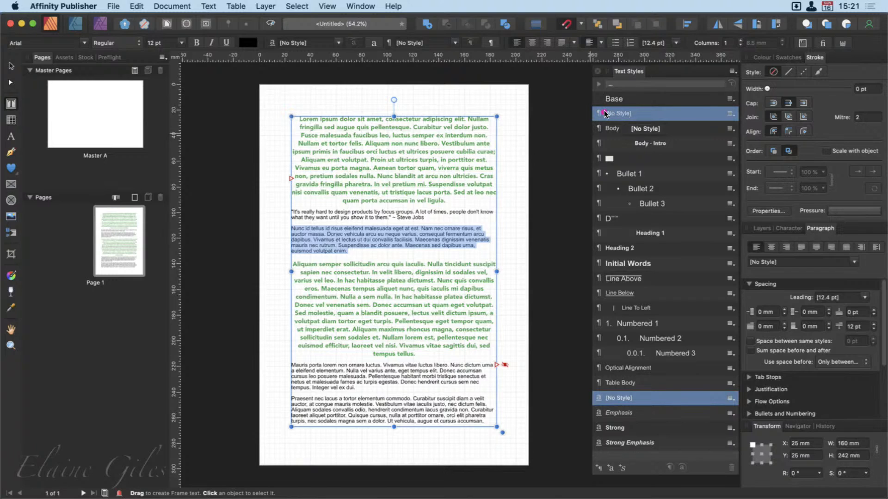
{"action": "mouse_move", "coordinate": [587, 108]}
{"action": "left_mouse_down"}
{"action": "mouse_move", "coordinate": [704, 141]}
{"action": "mouse_move", "coordinate": [726, 326]}
{"action": "mouse_move", "coordinate": [744, 397]}
{"action": "mouse_move", "coordinate": [739, 392]}
{"action": "left_mouse_up"}
{"action": "left_click_drag", "start_coordinate": [588, 393], "coordinate": [741, 456]}
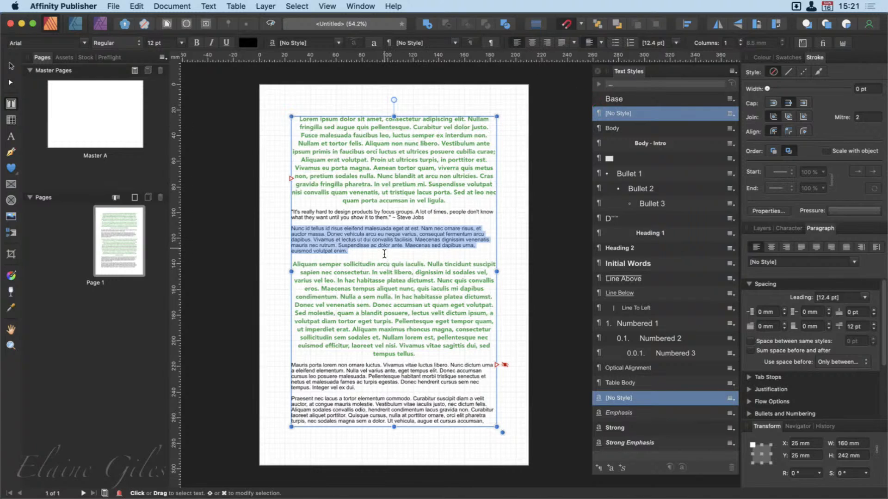
Edit the Base style, moving its dialog aside, and set its font family to Avenir.
{"action": "left_click", "coordinate": [640, 98]}
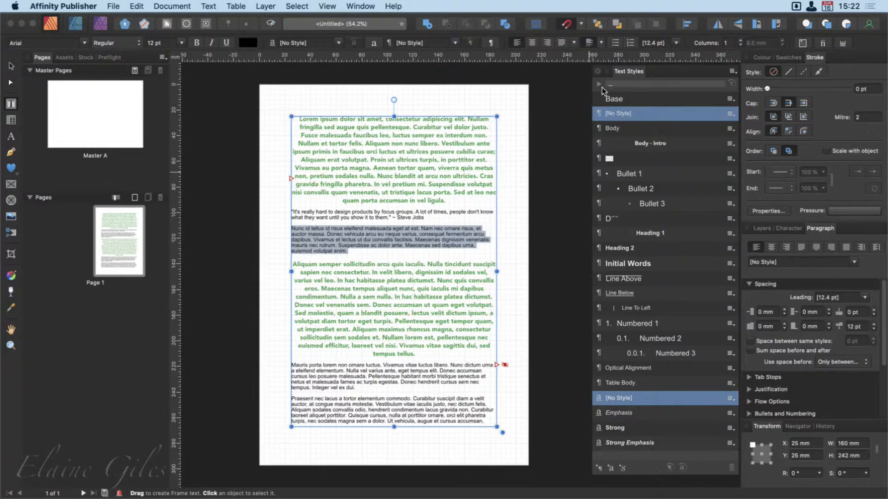
{"action": "right_click", "coordinate": [628, 100]}
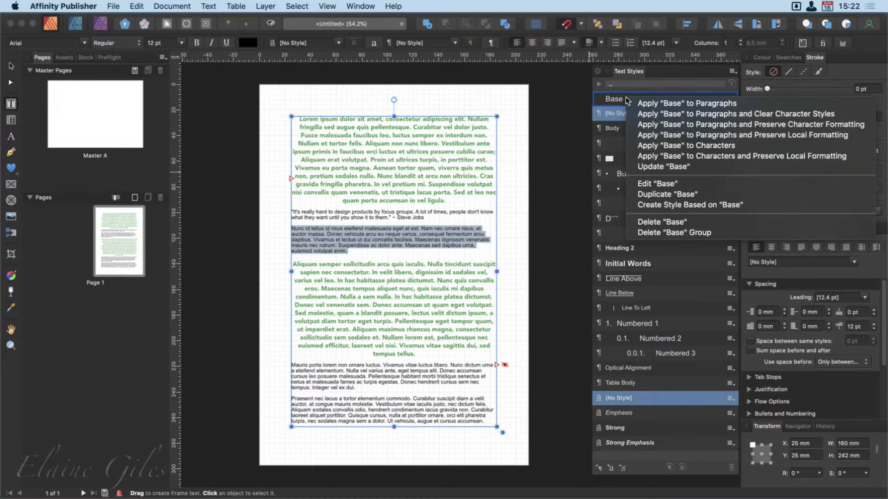
{"action": "left_click", "coordinate": [656, 185]}
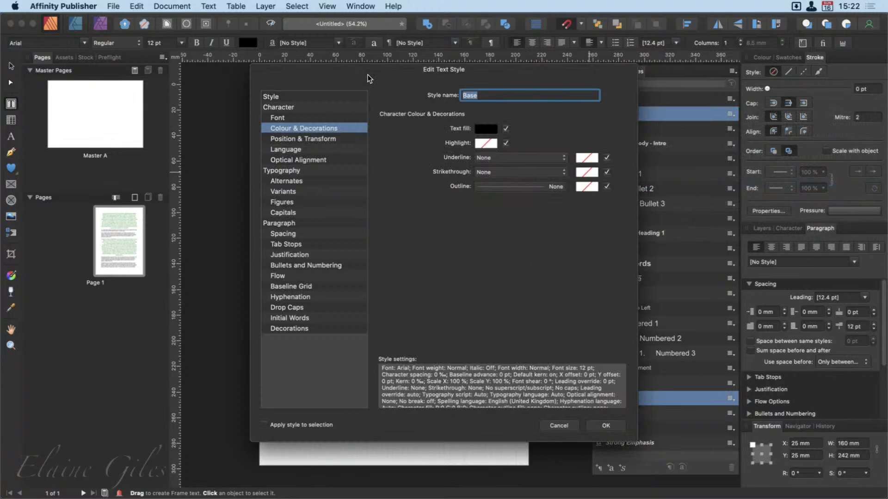
{"action": "left_click_drag", "start_coordinate": [376, 69], "coordinate": [534, 79]}
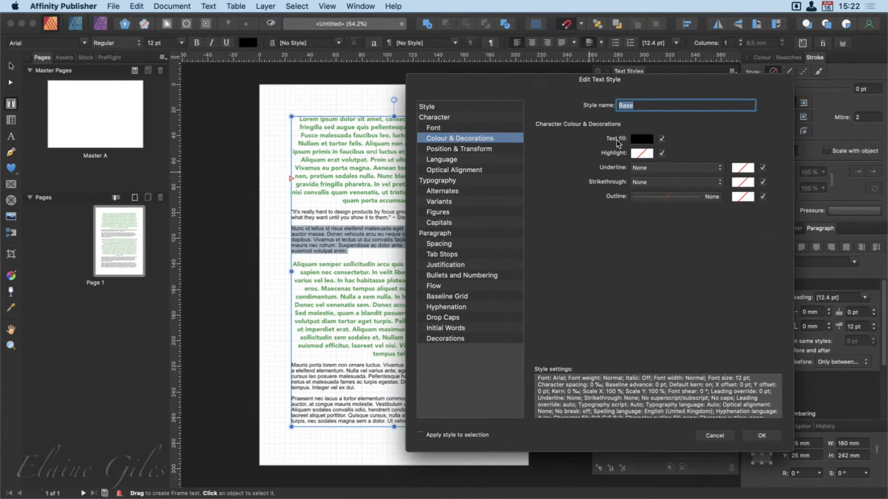
{"action": "left_click", "coordinate": [463, 121]}
{"action": "left_click", "coordinate": [462, 128]}
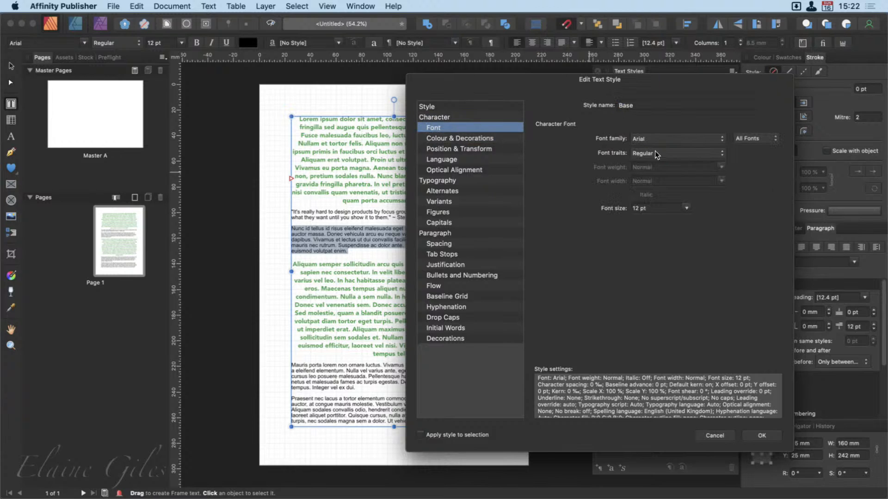
{"action": "left_click", "coordinate": [673, 140]}
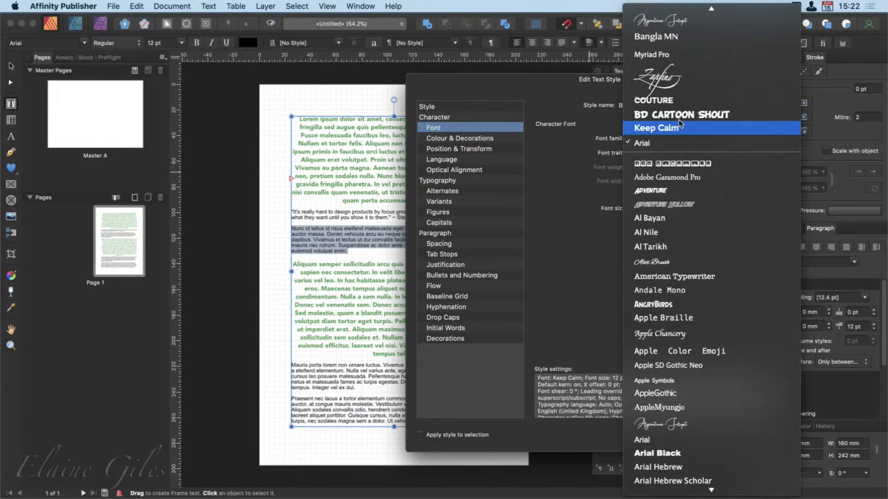
{"action": "scroll", "coordinate": [682, 123], "scroll_direction": "up", "scroll_amount": 3}
{"action": "left_click", "coordinate": [691, 40]}
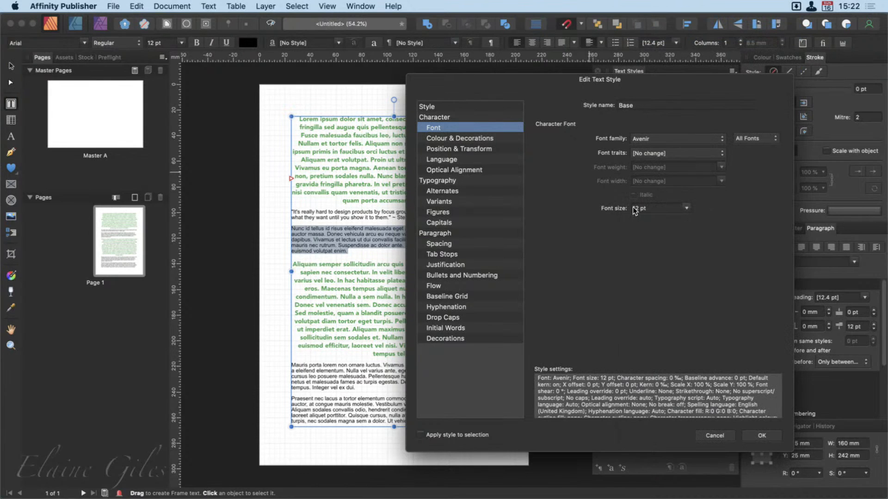
Adjust the Base style's text fill colour and save the style.
{"action": "left_click", "coordinate": [487, 140]}
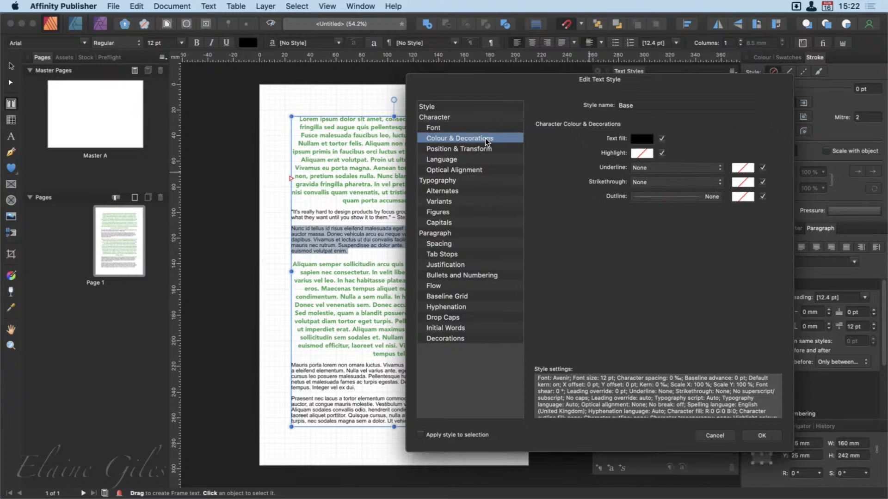
{"action": "left_click", "coordinate": [644, 138]}
{"action": "left_click_drag", "start_coordinate": [677, 206], "coordinate": [710, 211]}
{"action": "left_click", "coordinate": [767, 437]}
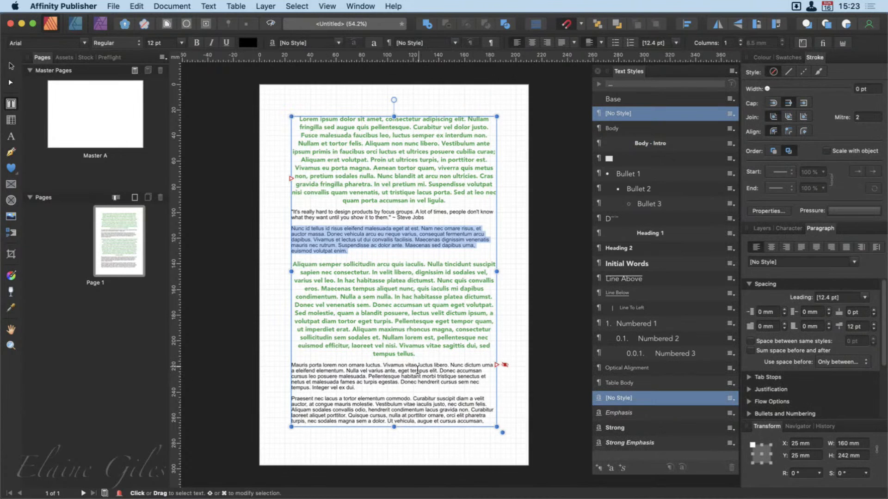
Apply the Body paragraph style to the paragraph beginning "Nunc id tellus".
{"action": "left_click", "coordinate": [362, 226]}
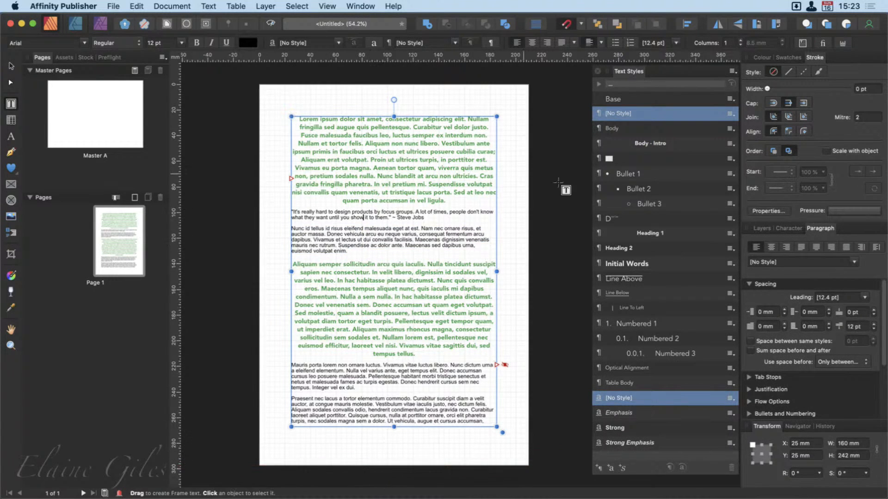
{"action": "left_click", "coordinate": [347, 245]}
{"action": "left_click", "coordinate": [629, 132]}
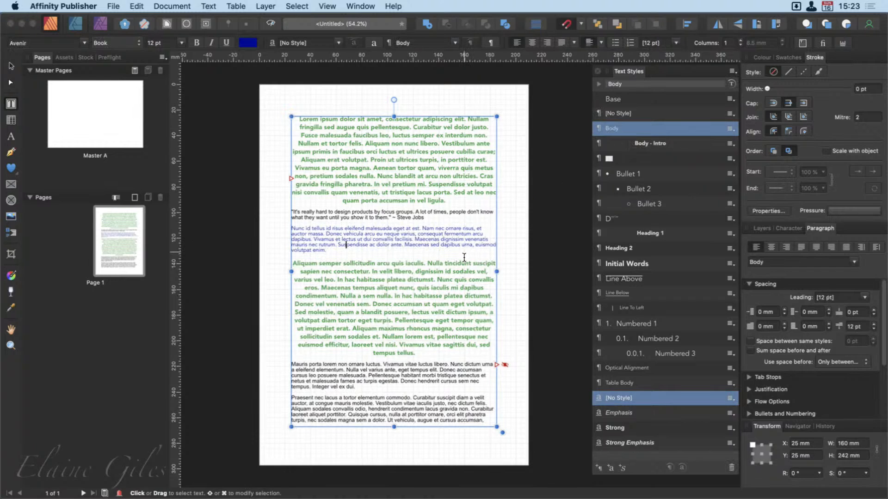
{"action": "left_click", "coordinate": [374, 379]}
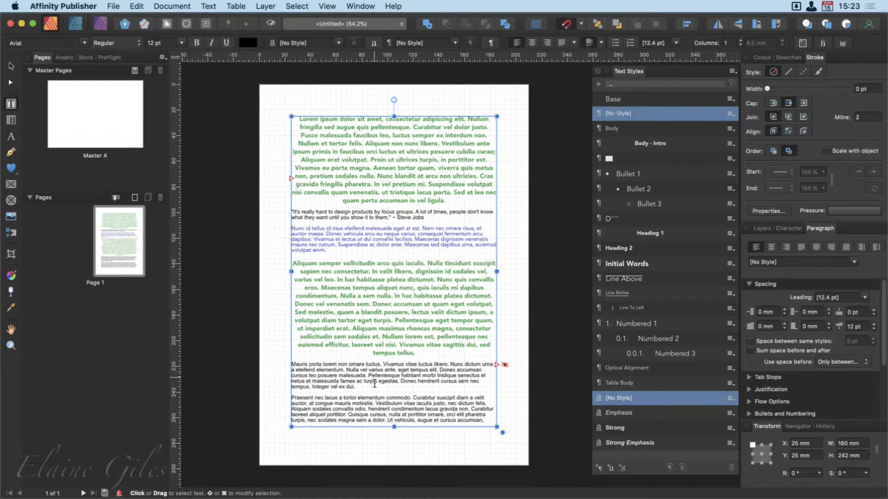
Edit the Body style so that it is based on [No Style], and save the style.
{"action": "left_click", "coordinate": [412, 244]}
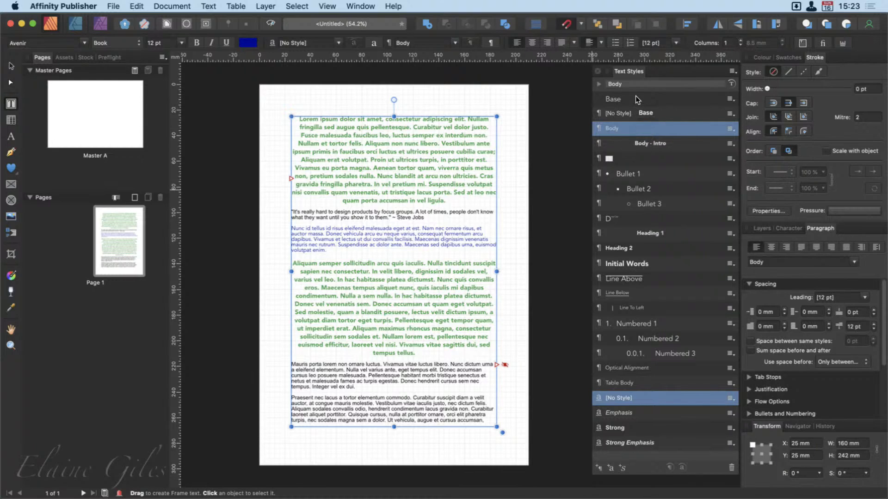
{"action": "right_click", "coordinate": [629, 129]}
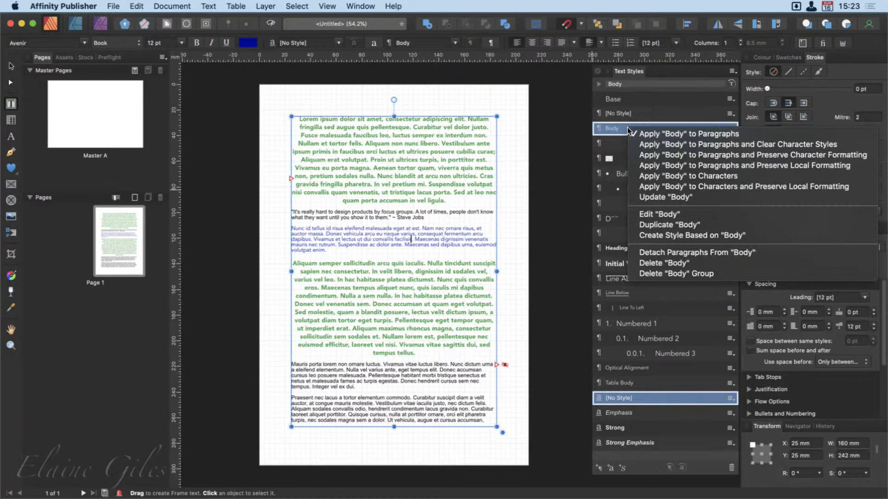
{"action": "left_click", "coordinate": [649, 215]}
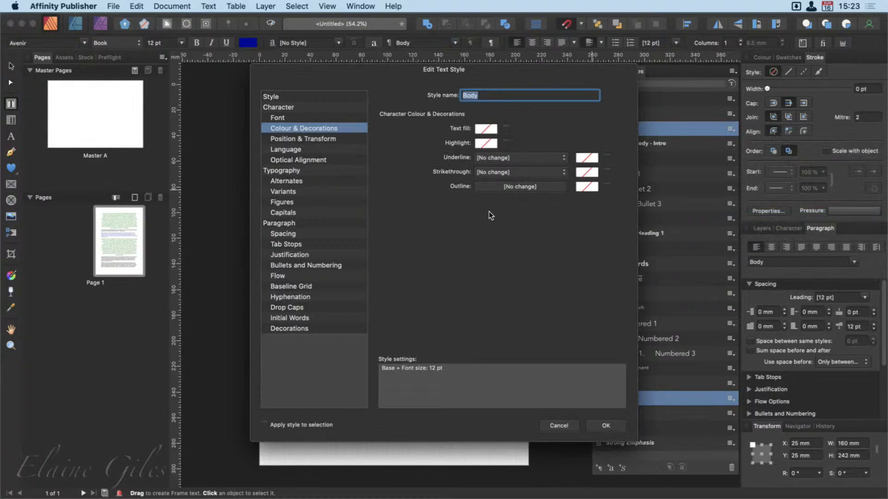
{"action": "left_click", "coordinate": [316, 97]}
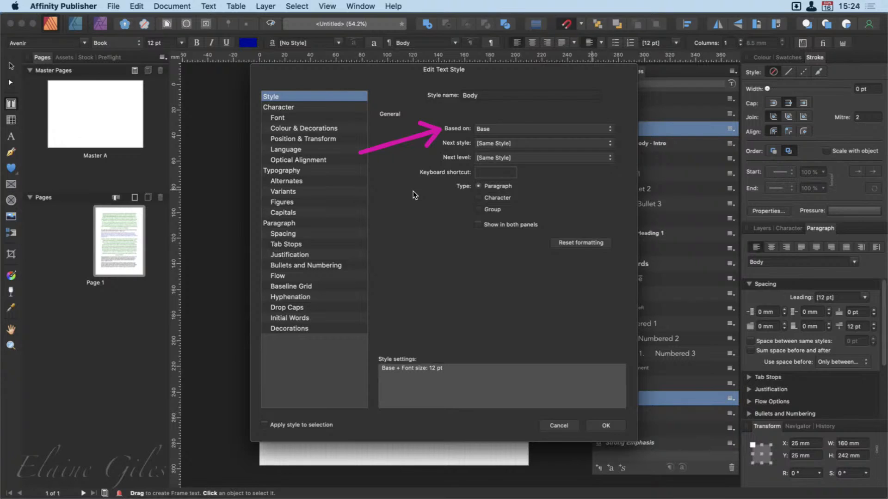
{"action": "left_click", "coordinate": [490, 129]}
{"action": "left_click", "coordinate": [491, 114]}
{"action": "left_click", "coordinate": [601, 430]}
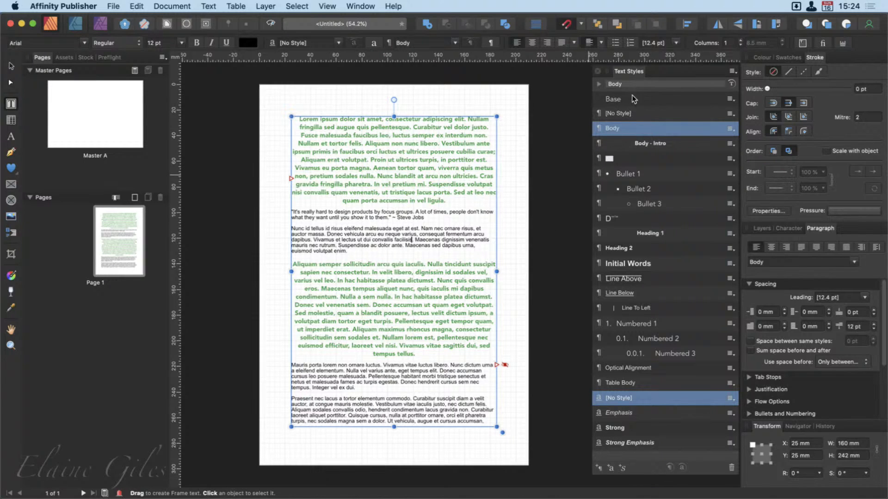
Edit the Body style so that it is based on Base again, and save the style.
{"action": "right_click", "coordinate": [627, 130]}
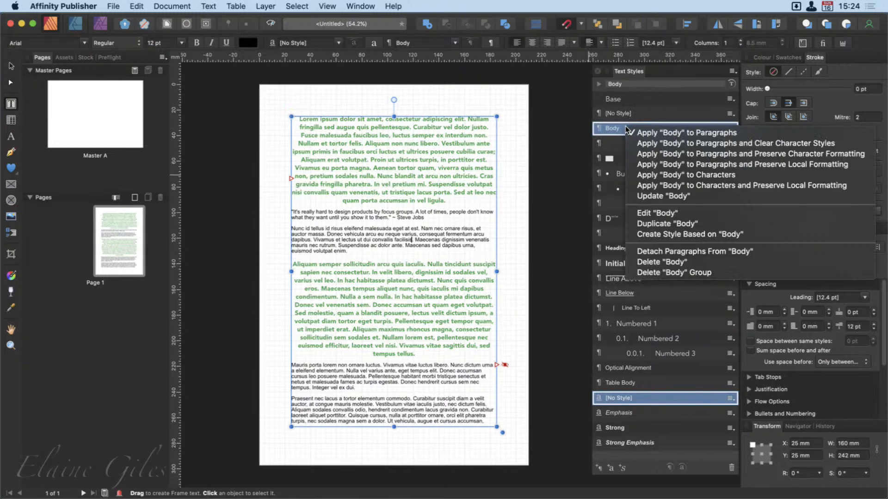
{"action": "left_click", "coordinate": [647, 213]}
{"action": "left_click", "coordinate": [509, 132]}
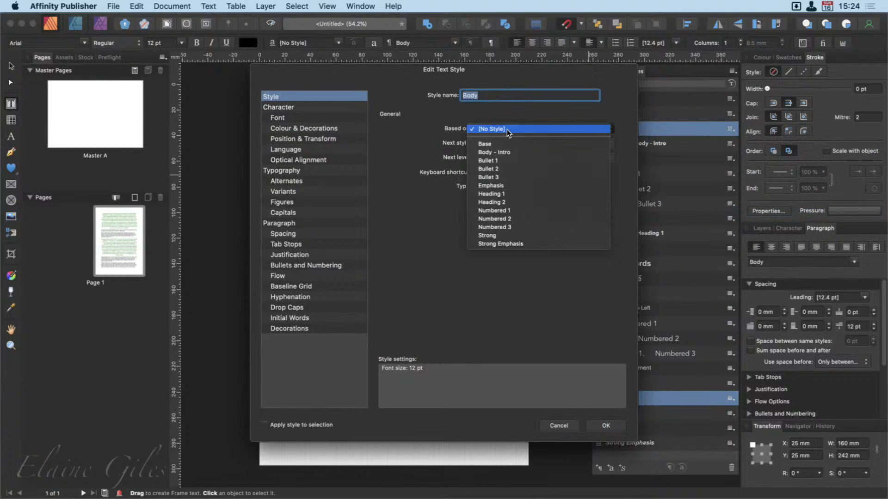
{"action": "left_click", "coordinate": [506, 144]}
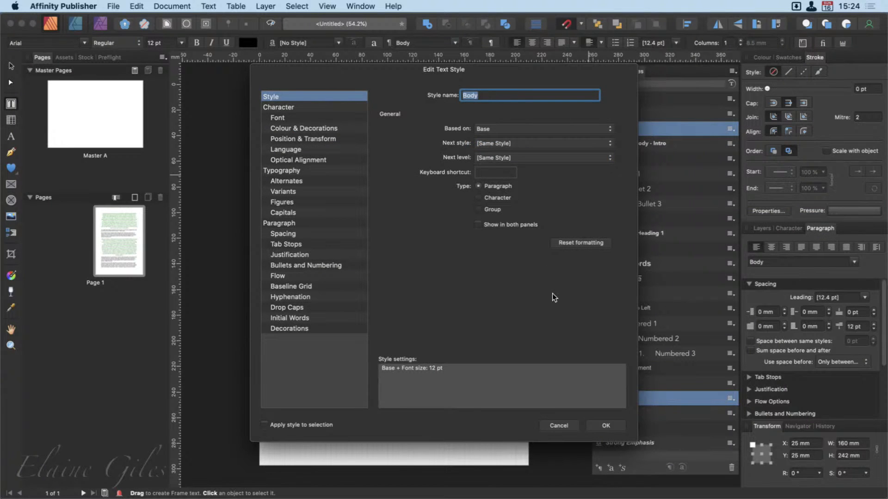
{"action": "left_click", "coordinate": [605, 425]}
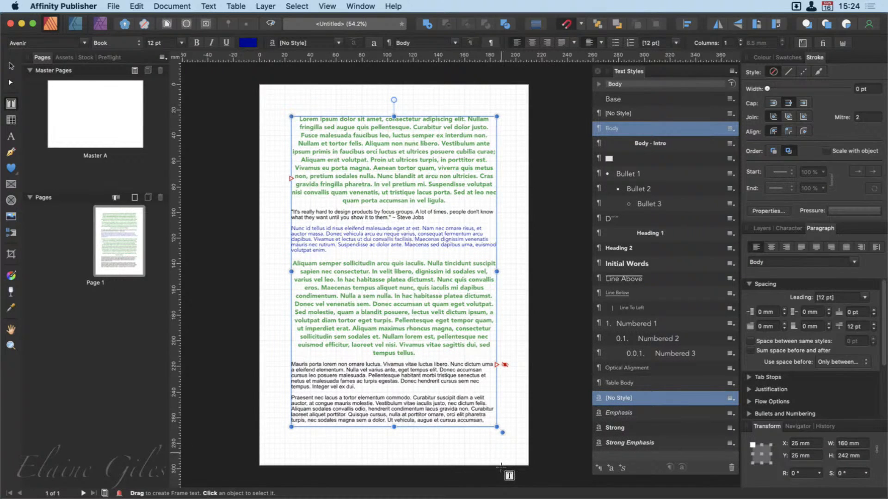
Apply the Body paragraph style to the whole paragraph beginning "Mauris porta lorem".
{"action": "left_click_drag", "start_coordinate": [355, 387], "coordinate": [291, 365]}
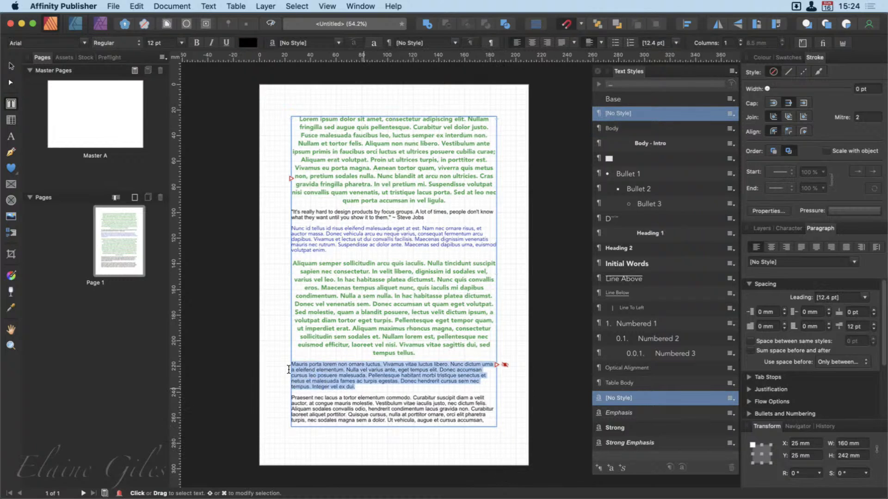
{"action": "left_click", "coordinate": [624, 129]}
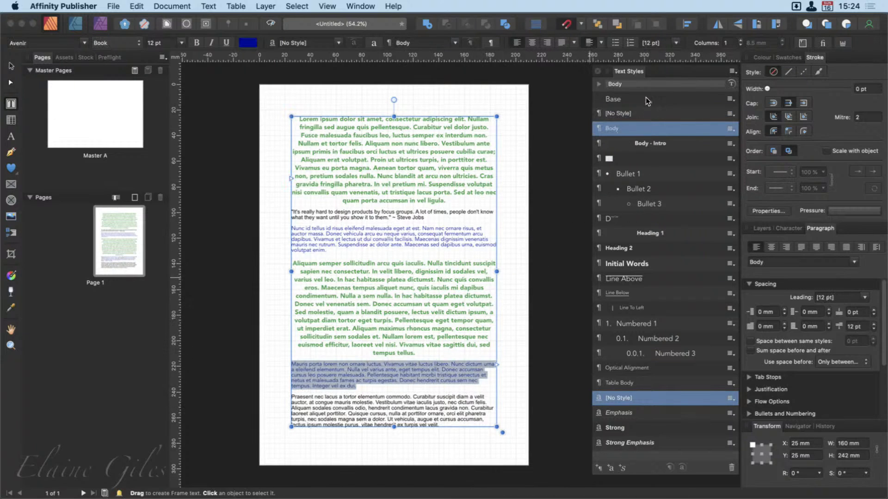
{"action": "left_click", "coordinate": [464, 279]}
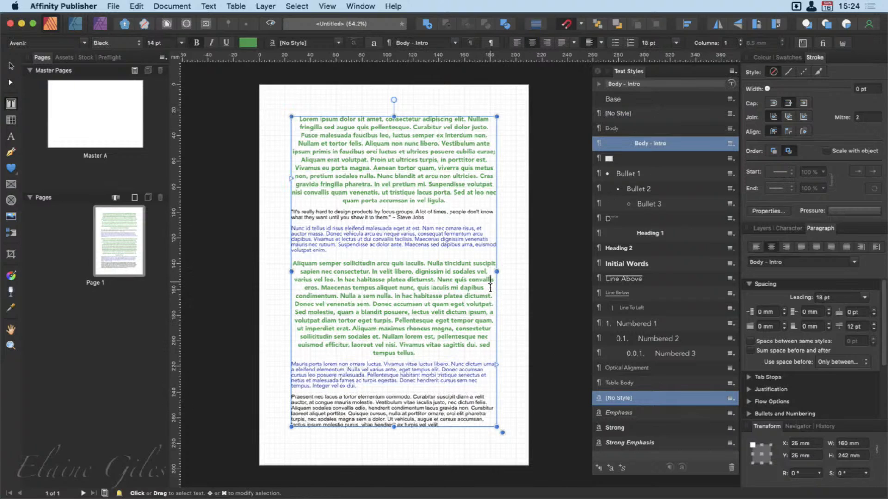
Set the Base style's text fill to the crimson colour 9B0049 and save the style.
{"action": "right_click", "coordinate": [629, 99]}
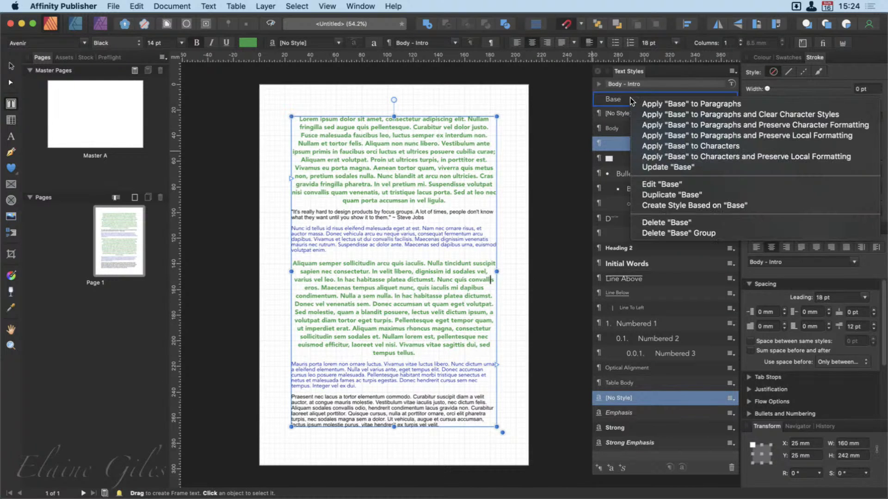
{"action": "left_click", "coordinate": [656, 183]}
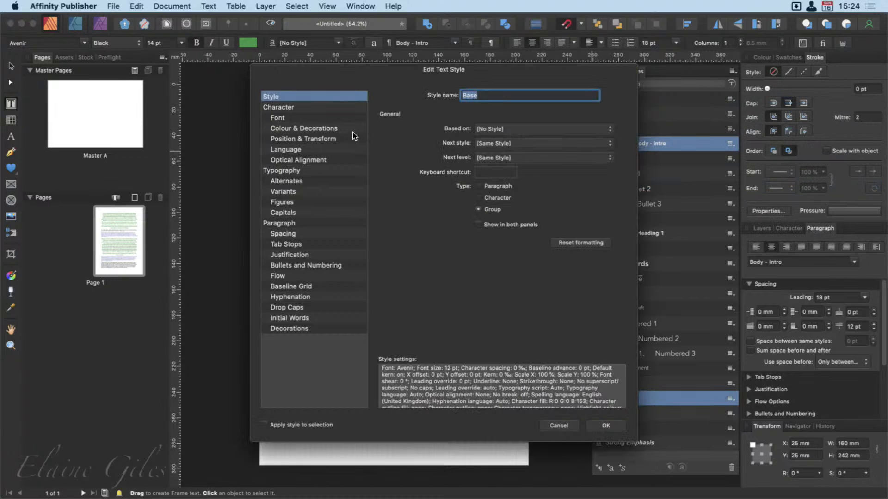
{"action": "left_click", "coordinate": [305, 118]}
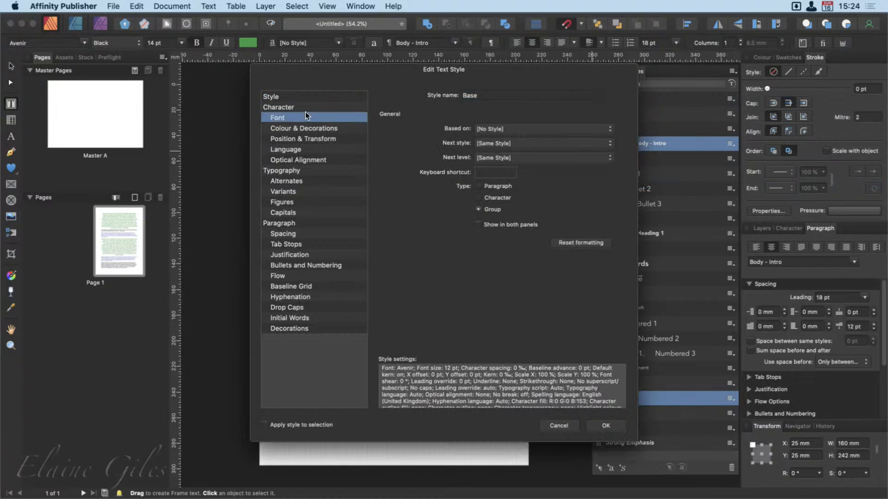
{"action": "left_click", "coordinate": [342, 130]}
{"action": "left_click", "coordinate": [486, 129]}
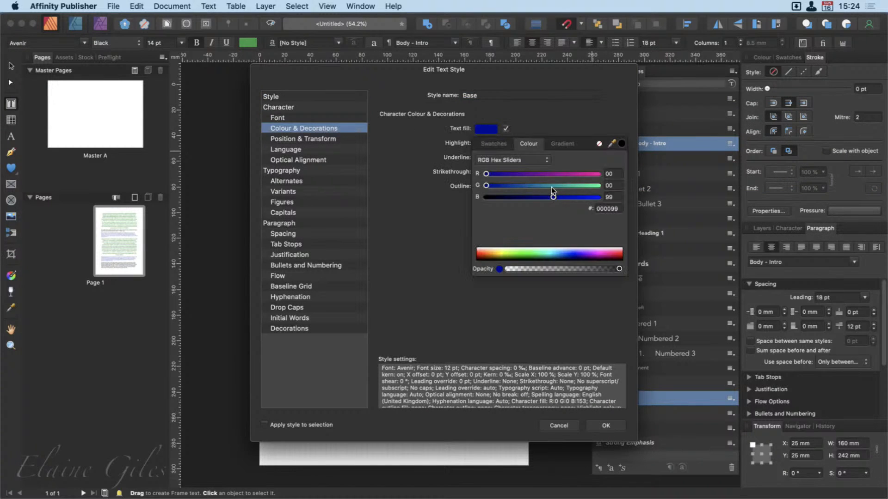
{"action": "left_click_drag", "start_coordinate": [544, 173], "coordinate": [518, 197]}
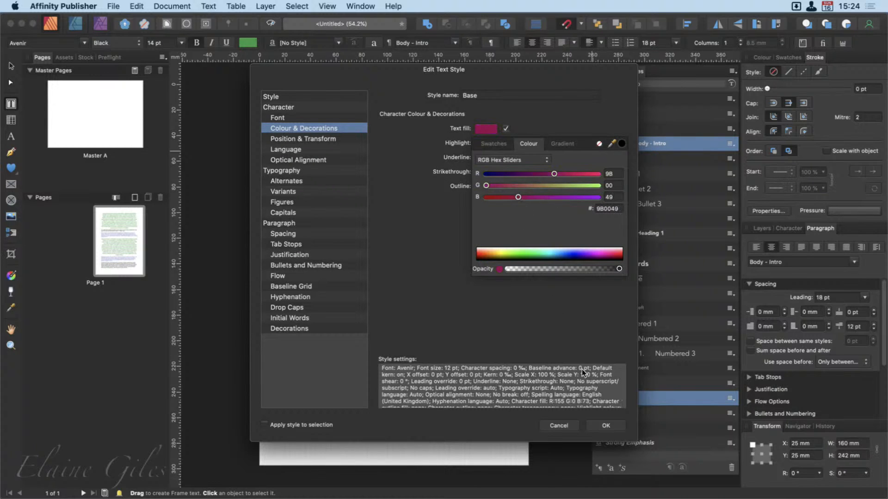
{"action": "left_click", "coordinate": [605, 426]}
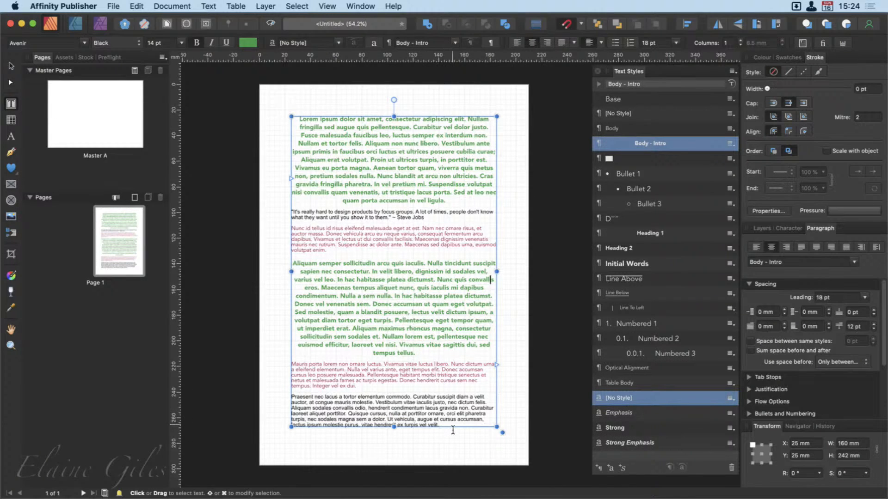
Apply the Body style to the last paragraph, beginning "Praesent nec lacus", and override its text colour with orange D98849.
{"action": "left_click_drag", "start_coordinate": [445, 430], "coordinate": [341, 391]}
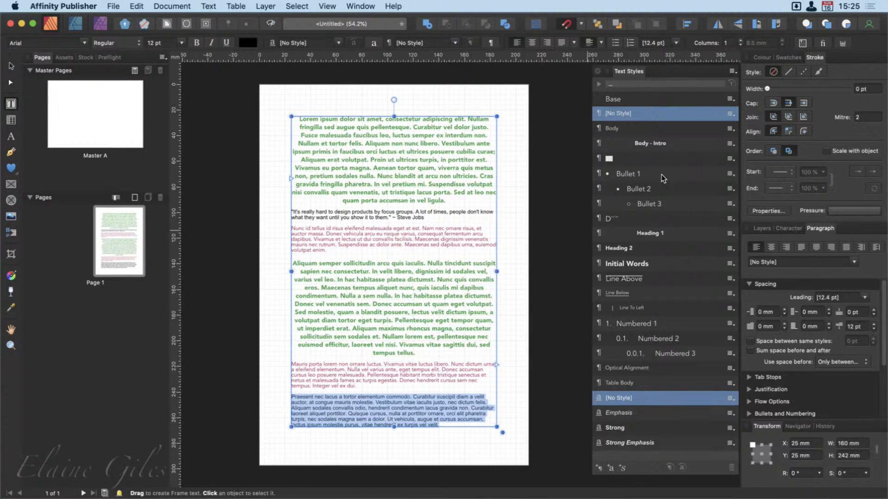
{"action": "left_click", "coordinate": [634, 129]}
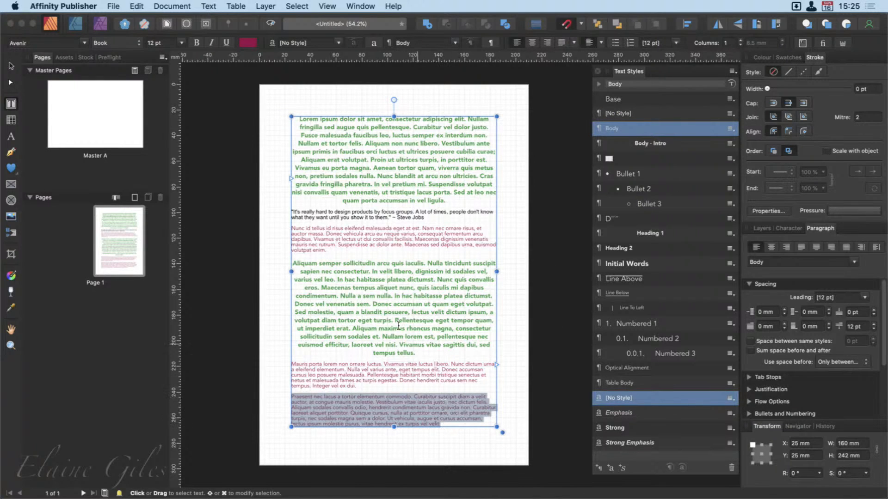
{"action": "left_click", "coordinate": [250, 44]}
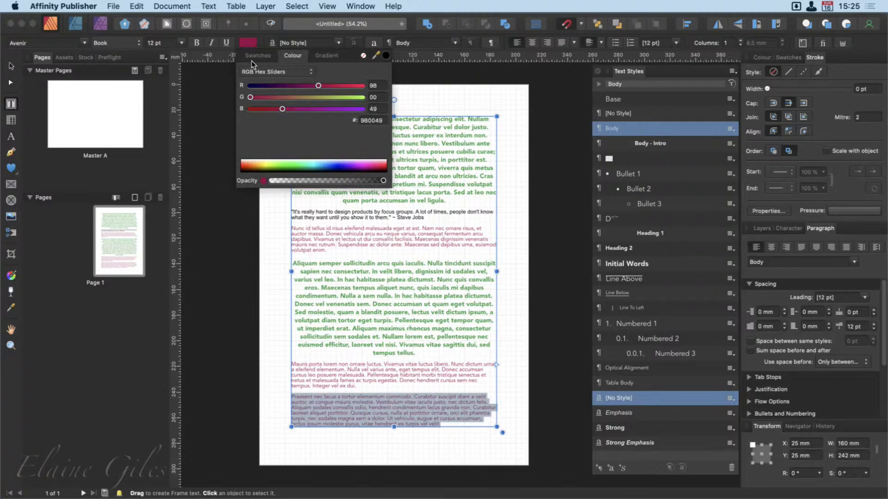
{"action": "left_click", "coordinate": [251, 98]}
{"action": "left_click_drag", "start_coordinate": [251, 97], "coordinate": [345, 87]}
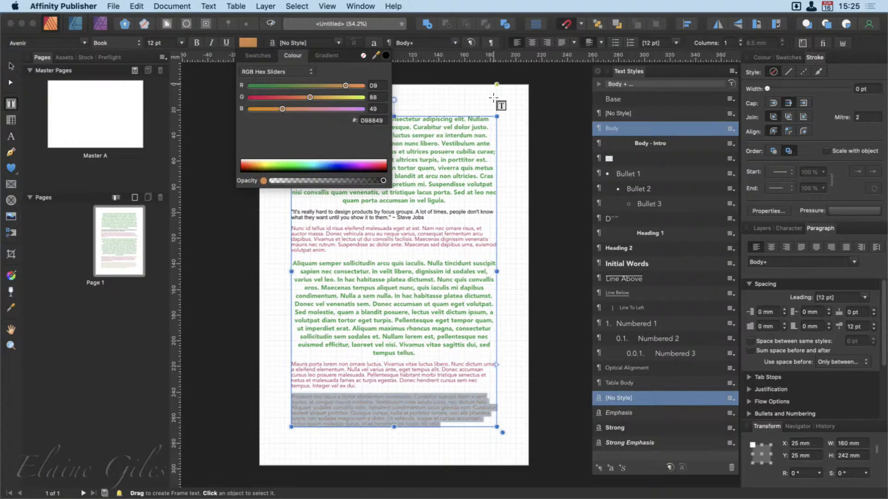
{"action": "left_click", "coordinate": [14, 66]}
{"action": "left_click", "coordinate": [15, 65]}
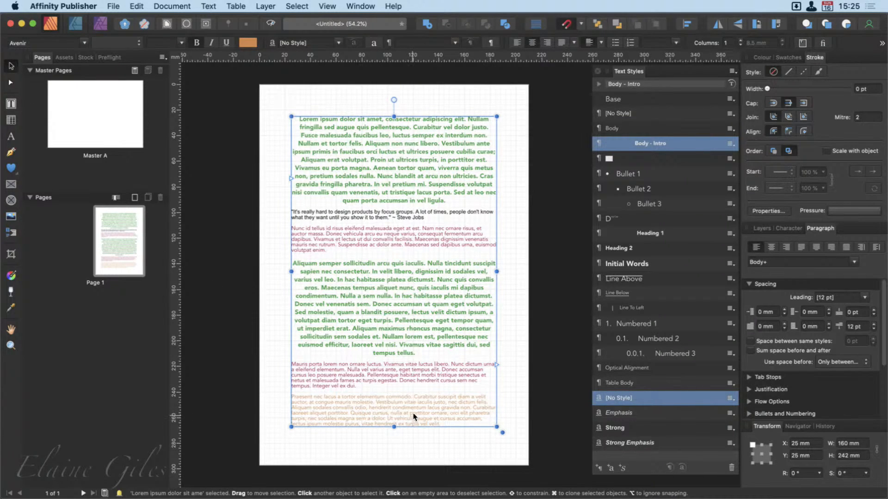
{"action": "left_click", "coordinate": [446, 227]}
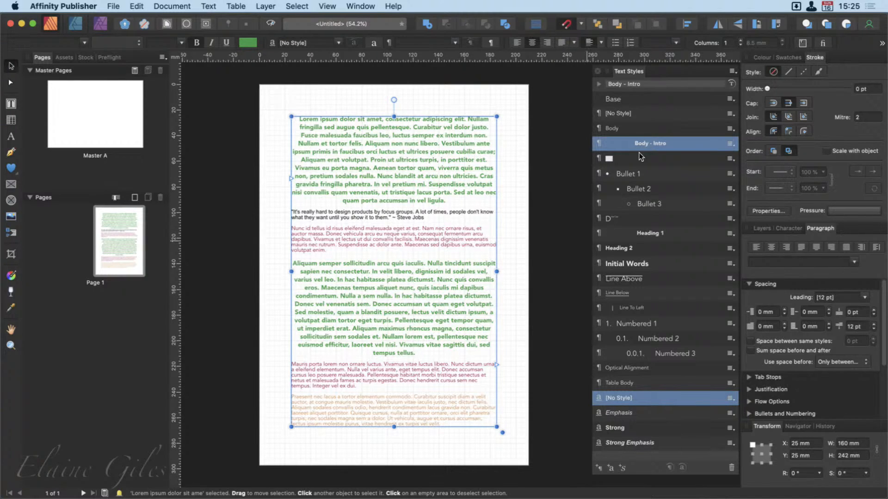
Edit the Base style's text fill to blue 3000B7, move its dialog aside, and save the style.
{"action": "right_click", "coordinate": [646, 100]}
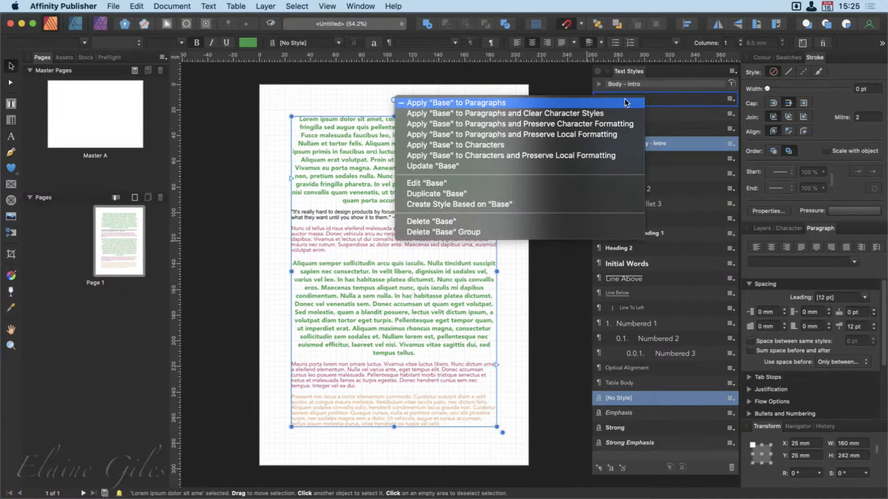
{"action": "left_click", "coordinate": [495, 181]}
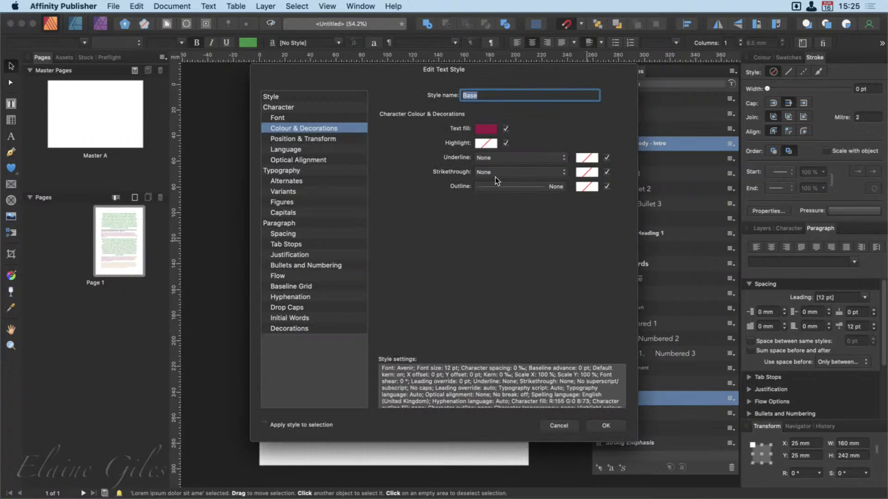
{"action": "left_click", "coordinate": [486, 130]}
{"action": "left_click_drag", "start_coordinate": [554, 173], "coordinate": [567, 197]}
{"action": "left_click_drag", "start_coordinate": [521, 174], "coordinate": [508, 174]}
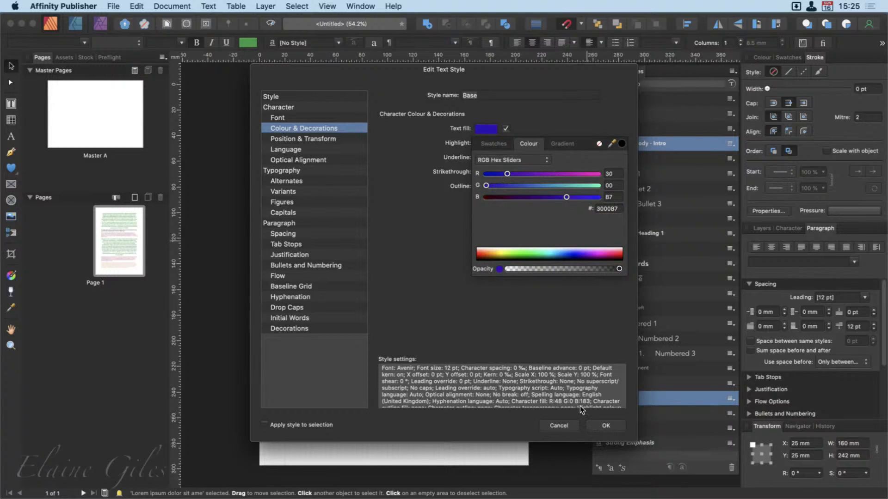
{"action": "left_click", "coordinate": [434, 289]}
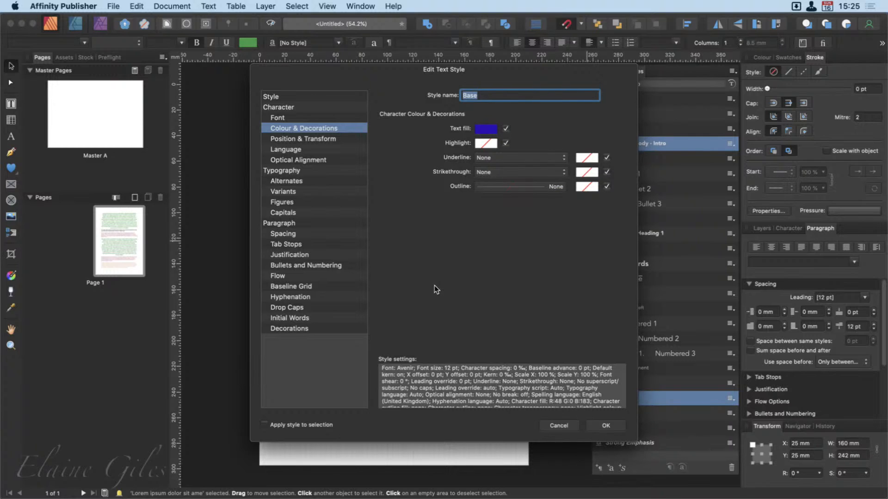
{"action": "left_click_drag", "start_coordinate": [329, 73], "coordinate": [543, 97]}
{"action": "left_click", "coordinate": [820, 450]}
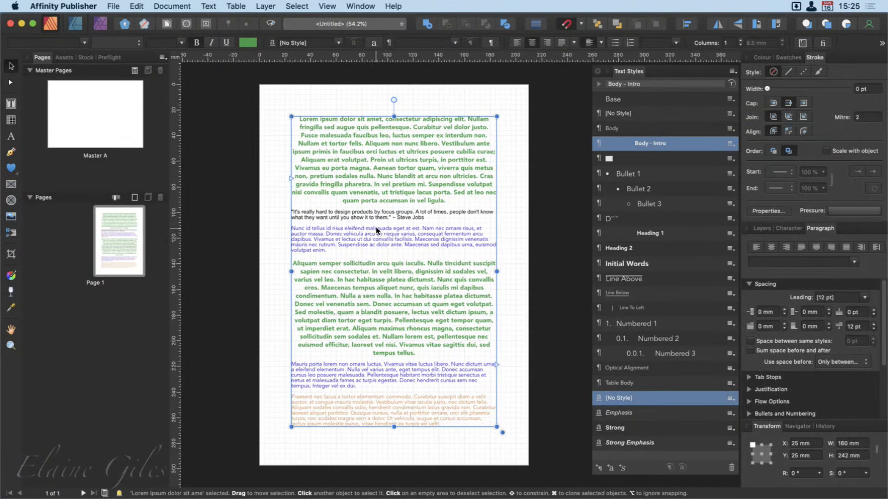
Check which paragraph style the "Nunc id tellus" and "Praesent nec lacus" paragraphs use and whether local formatting overrides it.
{"action": "double_click", "coordinate": [361, 235]}
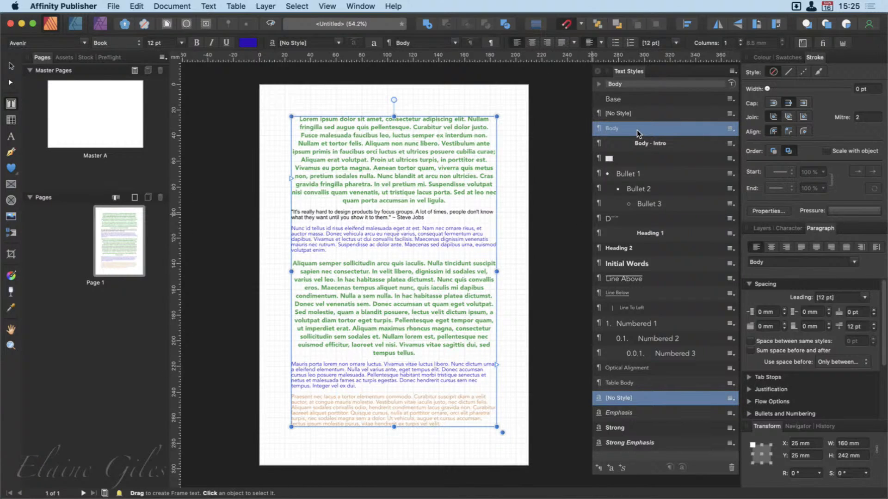
{"action": "left_click", "coordinate": [349, 417]}
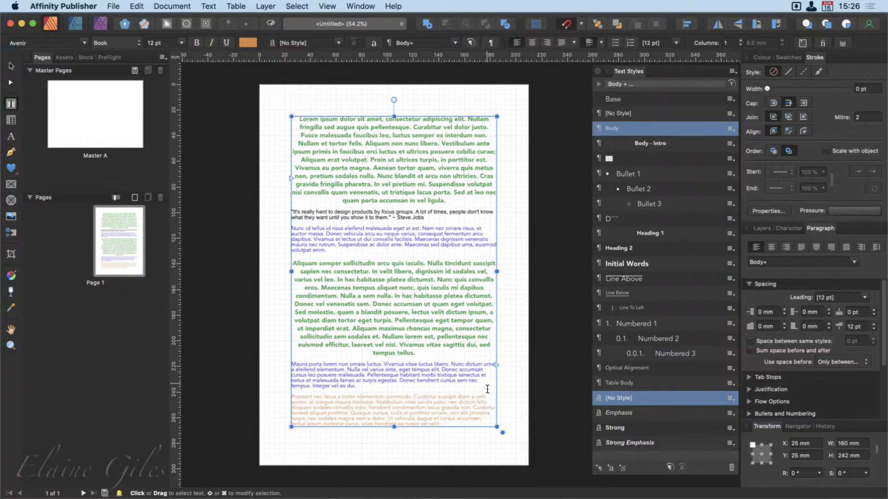
{"action": "left_click", "coordinate": [431, 411]}
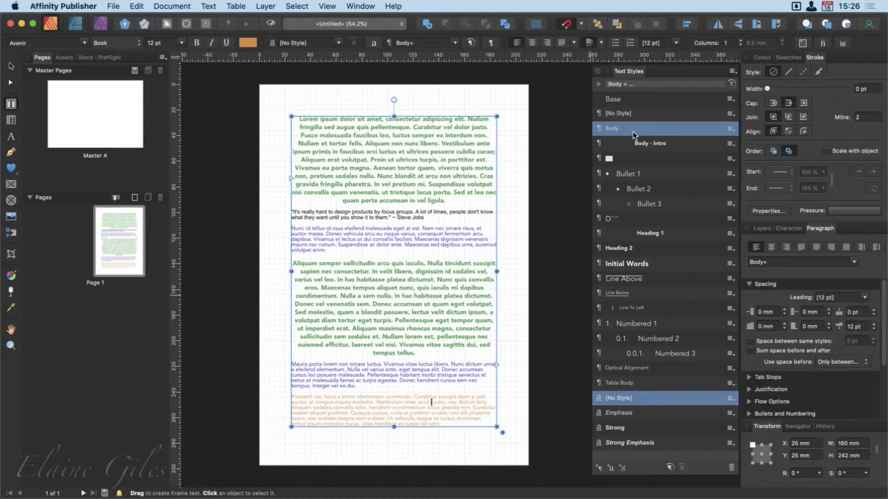
Compare the detailed formatting descriptions of the "Nunc id tellus" and "Praesent nec lacus" paragraphs to identify any local overrides.
{"action": "left_click", "coordinate": [437, 238]}
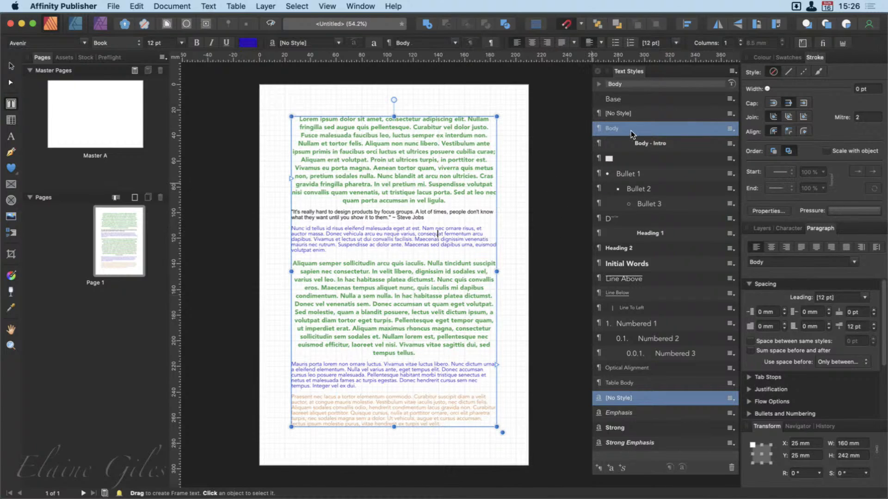
{"action": "left_click", "coordinate": [599, 85]}
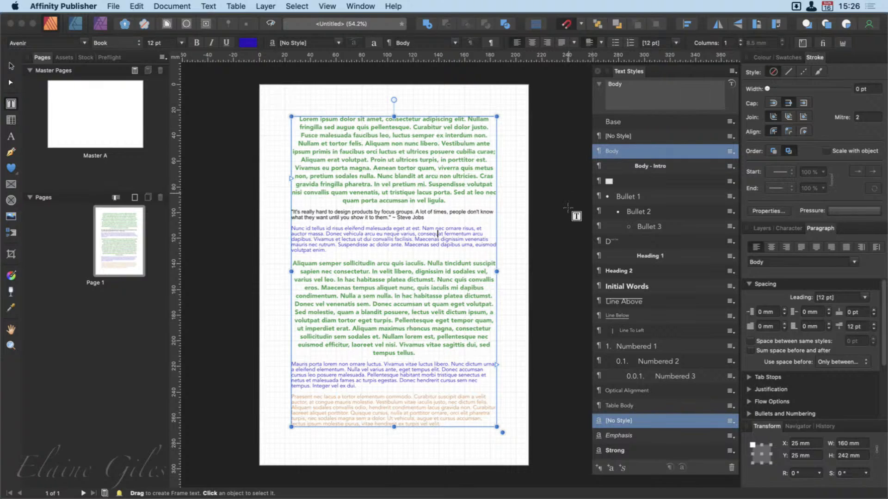
{"action": "left_click", "coordinate": [599, 85]}
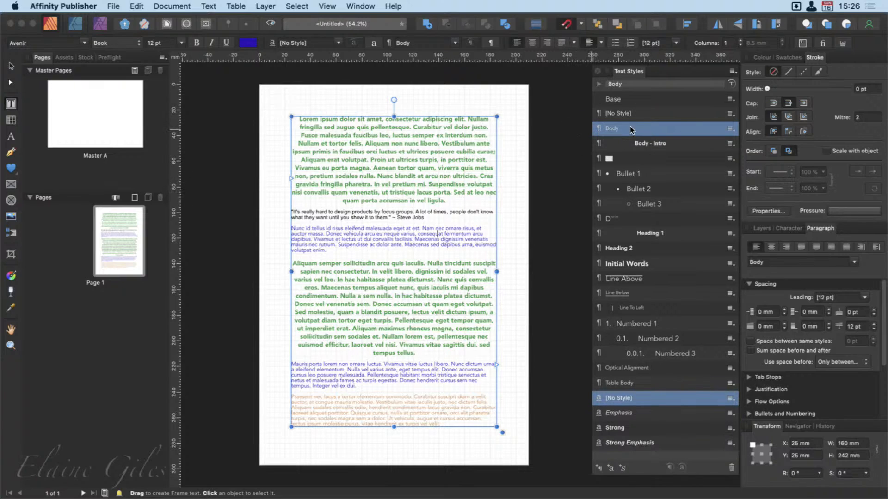
{"action": "left_click", "coordinate": [598, 84]}
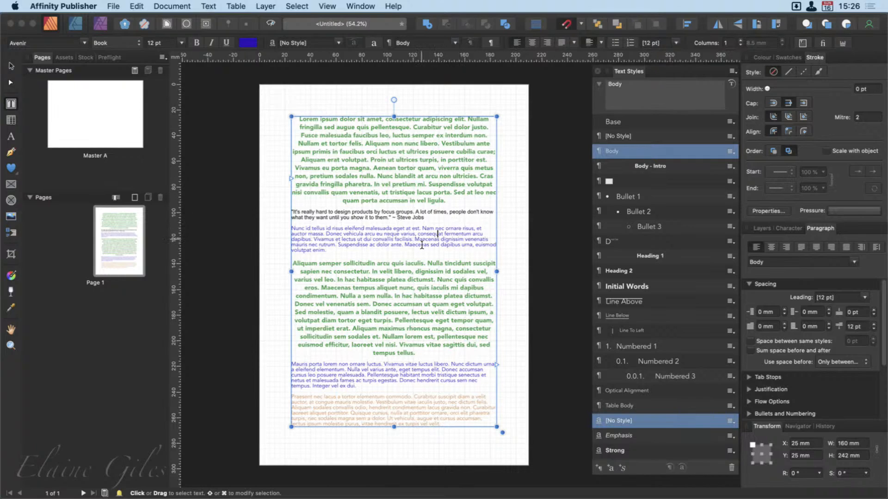
{"action": "left_click", "coordinate": [426, 413]}
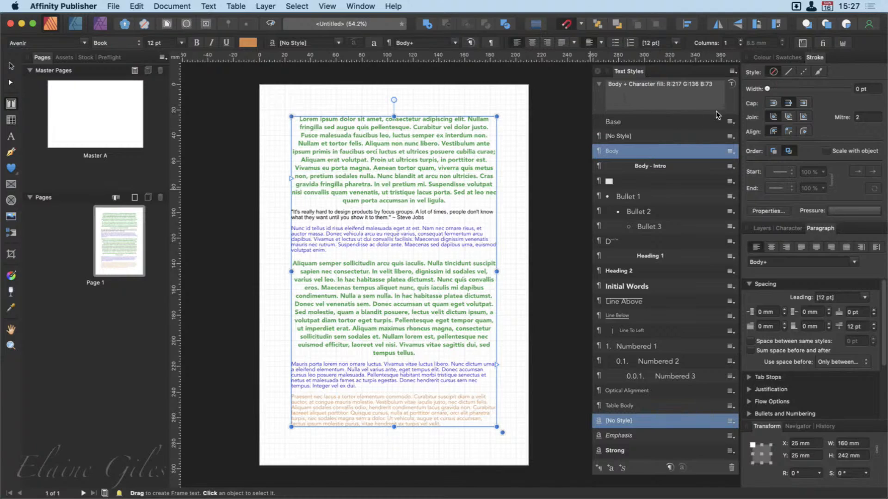
{"action": "left_click", "coordinate": [599, 85]}
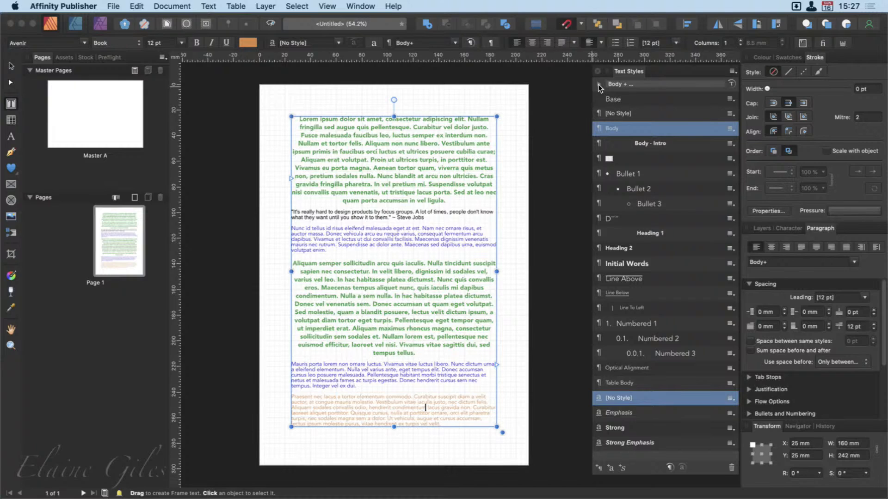
{"action": "left_click", "coordinate": [598, 85]}
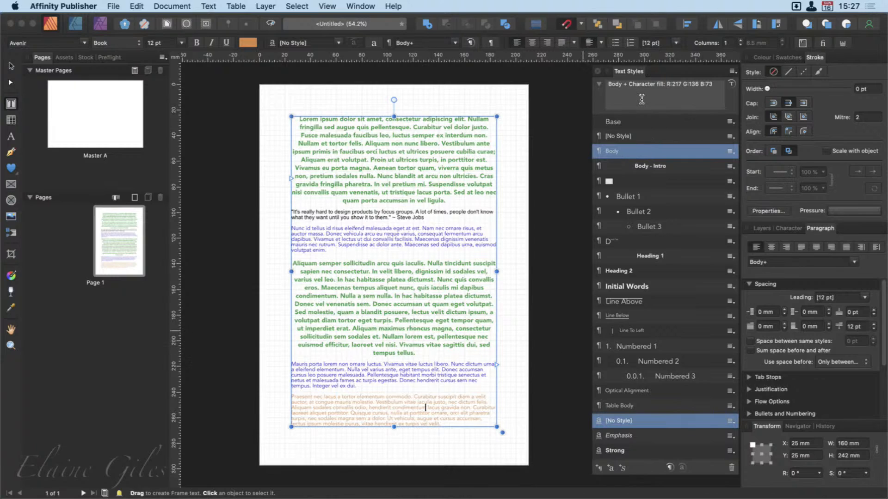
Update the Body style from the "Praesent nec lacus" paragraph's formatting, and review the style's colour settings without editing them.
{"action": "right_click", "coordinate": [648, 151]}
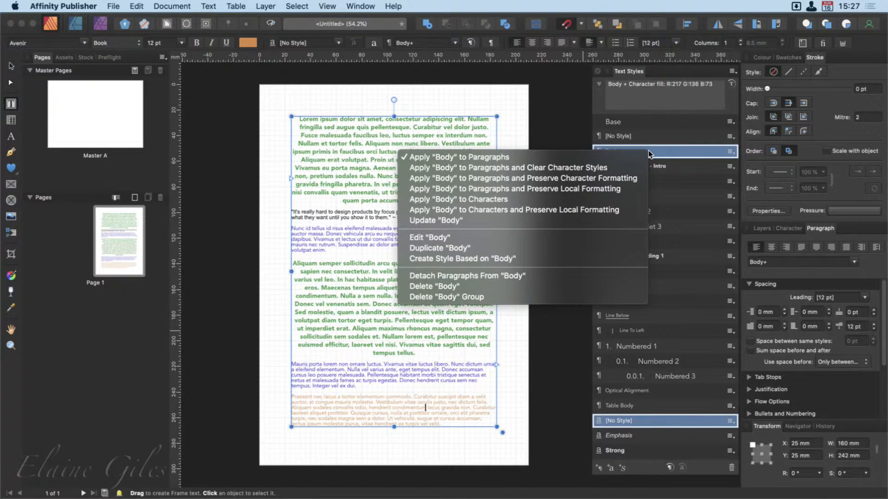
{"action": "left_click", "coordinate": [490, 223]}
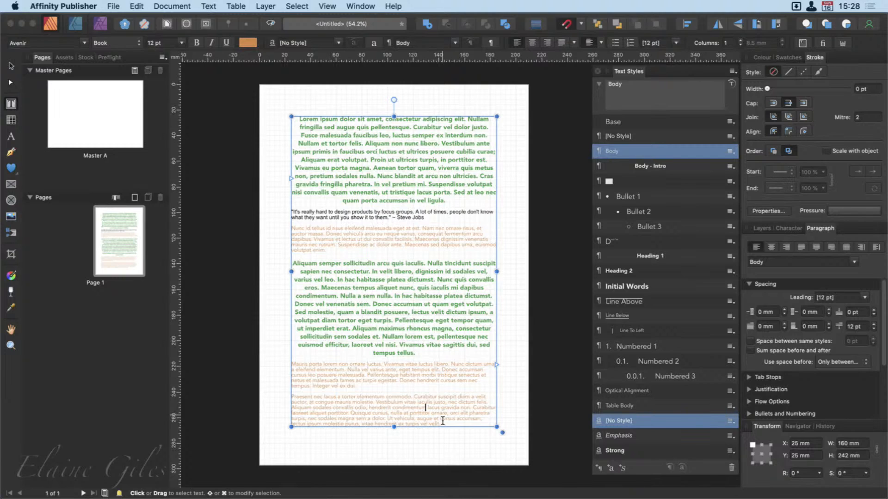
{"action": "right_click", "coordinate": [627, 154]}
{"action": "left_click", "coordinate": [655, 239]}
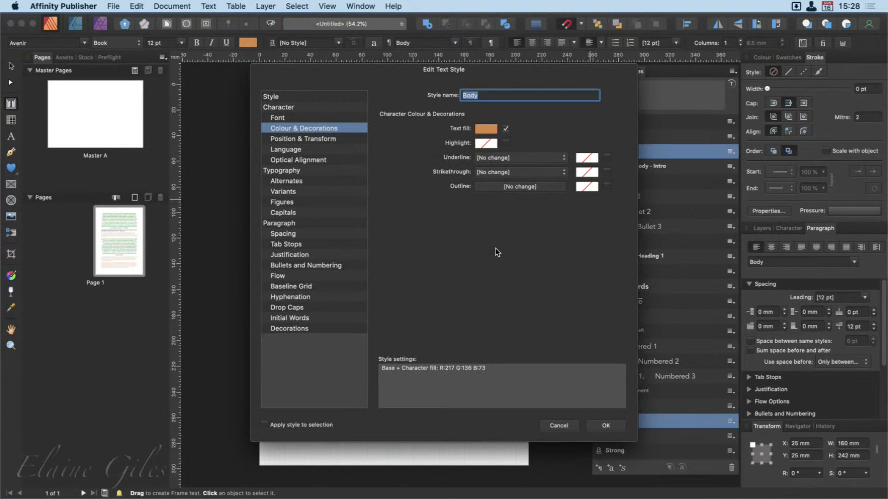
{"action": "left_click", "coordinate": [571, 426]}
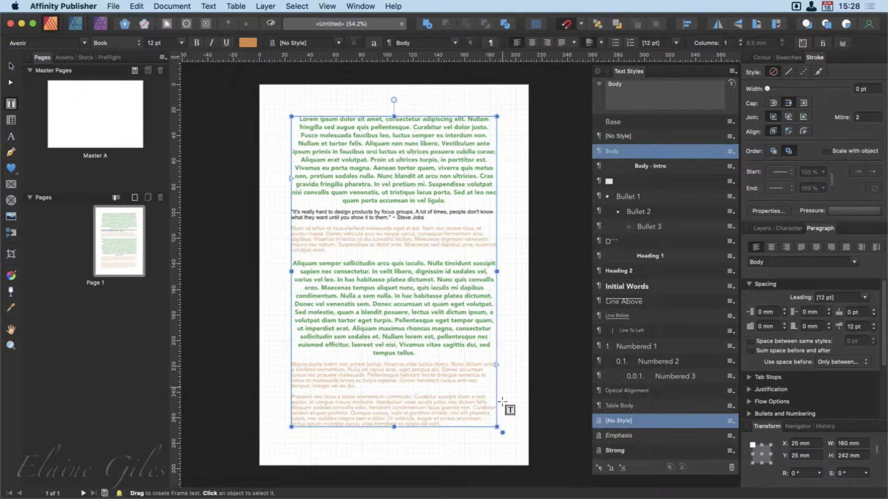
Override the last paragraph, beginning "Praesent nec lacus", with text colour red D92D49 and bold formatting.
{"action": "left_click_drag", "start_coordinate": [441, 426], "coordinate": [291, 404]}
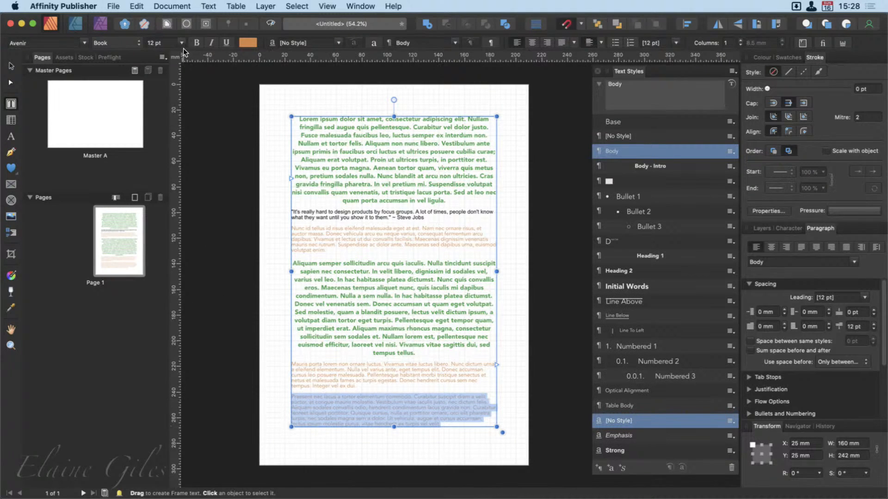
{"action": "left_click", "coordinate": [247, 43]}
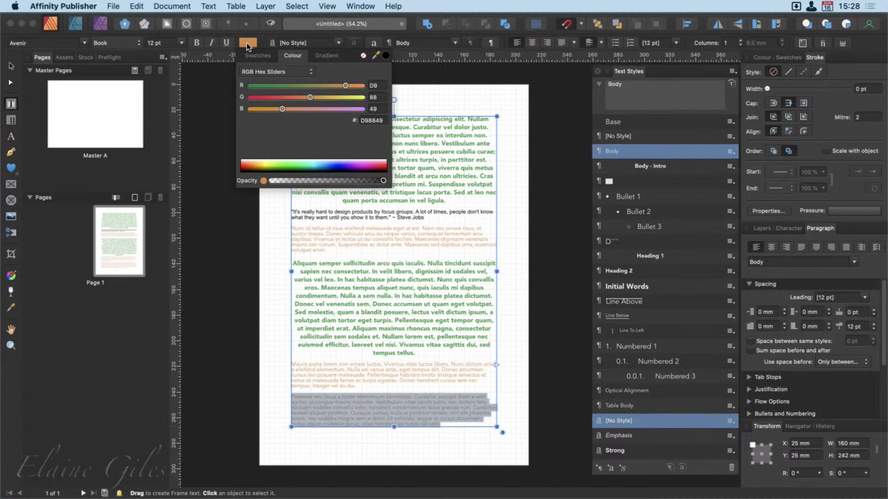
{"action": "left_click_drag", "start_coordinate": [300, 99], "coordinate": [270, 100]}
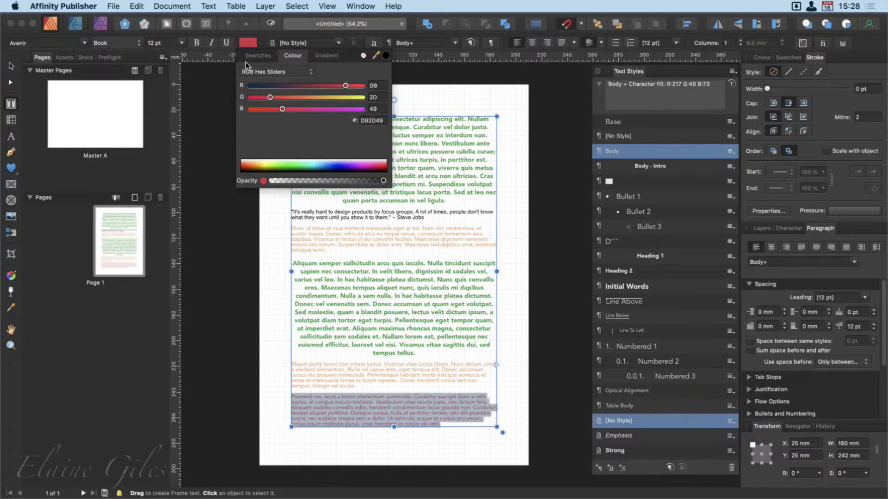
{"action": "left_click", "coordinate": [197, 42]}
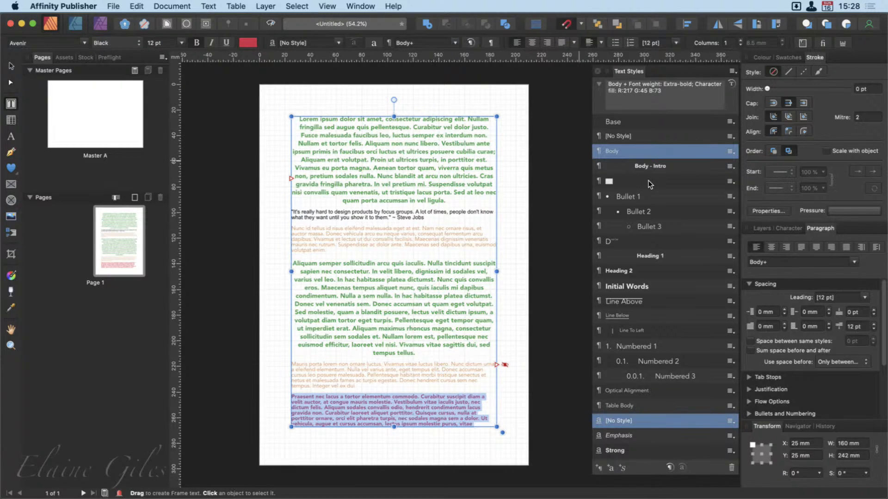
{"action": "left_click", "coordinate": [479, 408]}
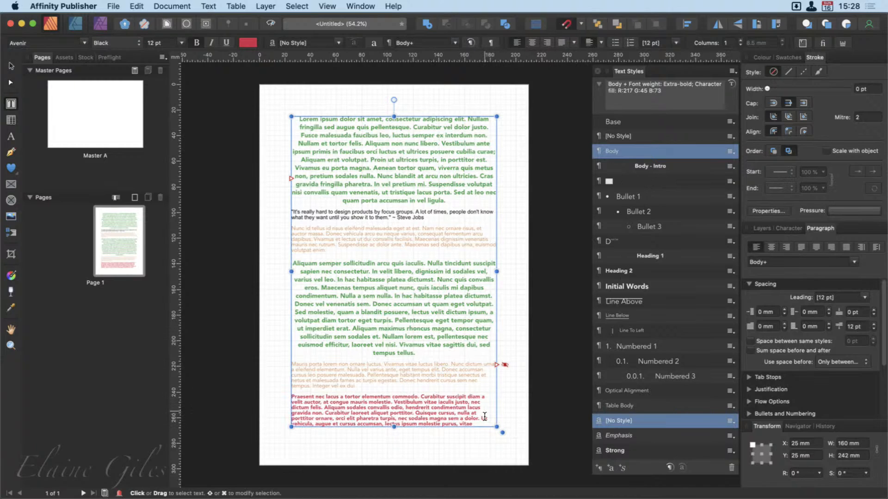
Update the Body style to match the last paragraph's formatting, and apply Body to the "Aliquam semper" paragraph.
{"action": "right_click", "coordinate": [637, 156]}
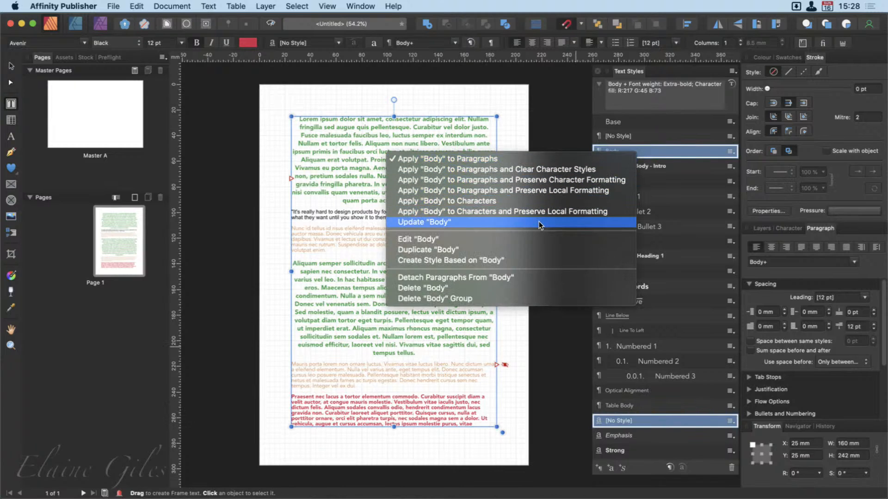
{"action": "left_click", "coordinate": [424, 222]}
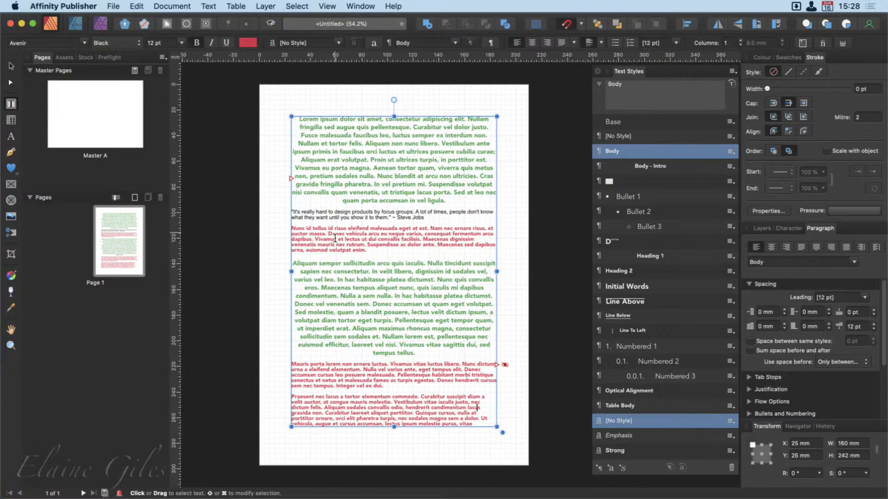
{"action": "left_click", "coordinate": [369, 148]}
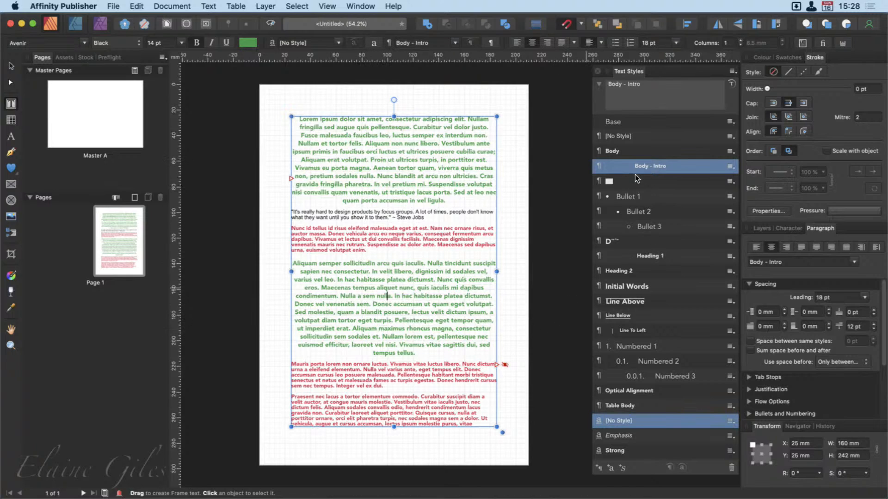
{"action": "left_click", "coordinate": [631, 156]}
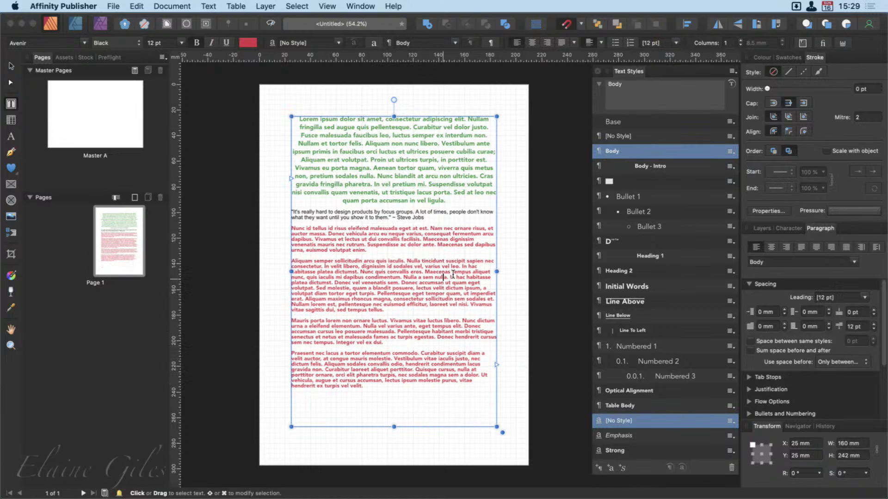
Edit the Body style and set its text fill to the dark purple colour 382D49.
{"action": "right_click", "coordinate": [626, 151]}
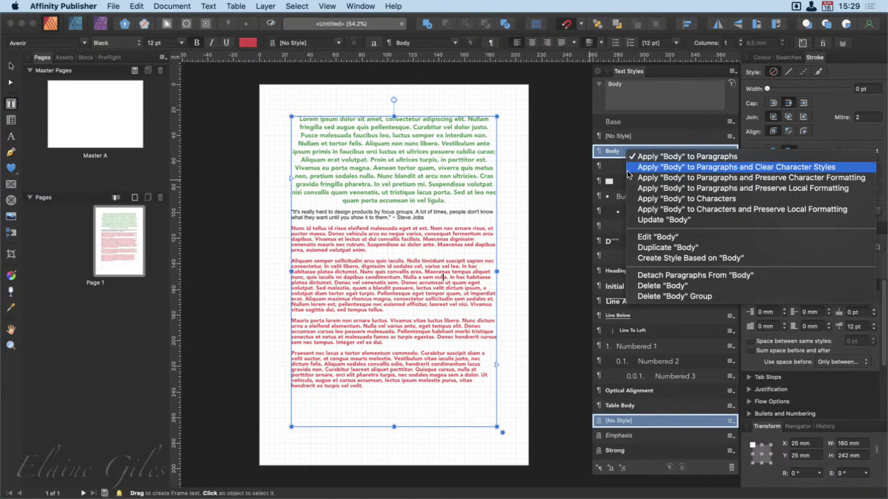
{"action": "left_click", "coordinate": [647, 238]}
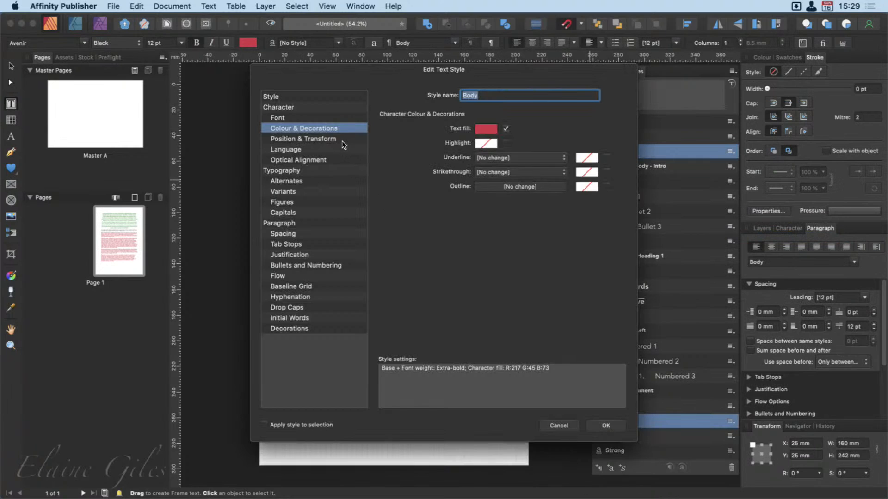
{"action": "left_click", "coordinate": [491, 130]}
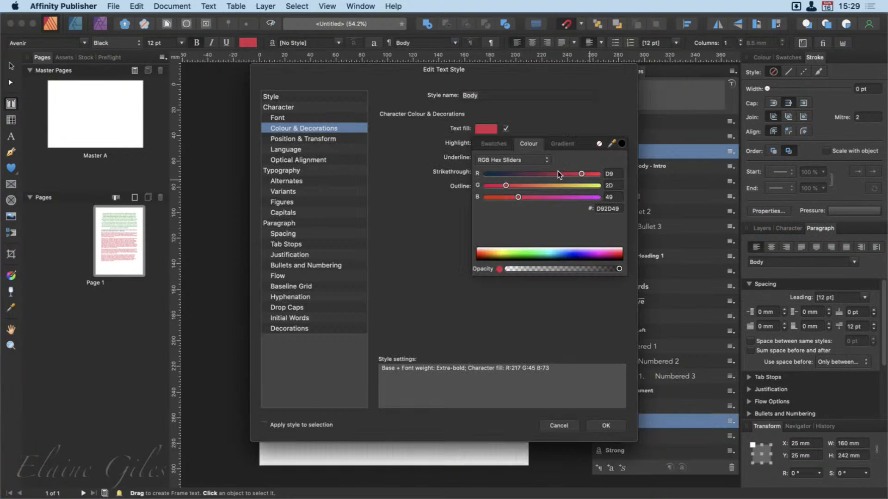
{"action": "left_click_drag", "start_coordinate": [582, 174], "coordinate": [511, 180]}
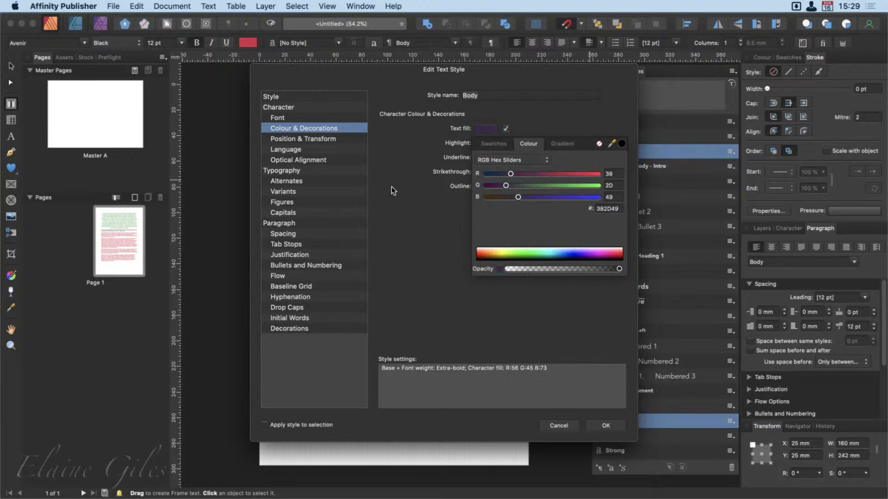
Set the Body style's font weight to Normal, move its dialog aside to compare the text, and save the style.
{"action": "left_click", "coordinate": [319, 119]}
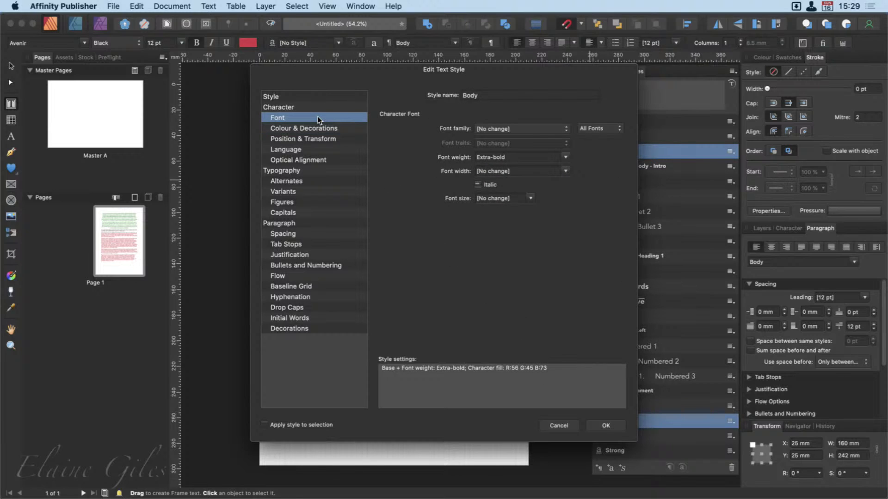
{"action": "left_click", "coordinate": [566, 157]}
{"action": "left_click", "coordinate": [562, 169]}
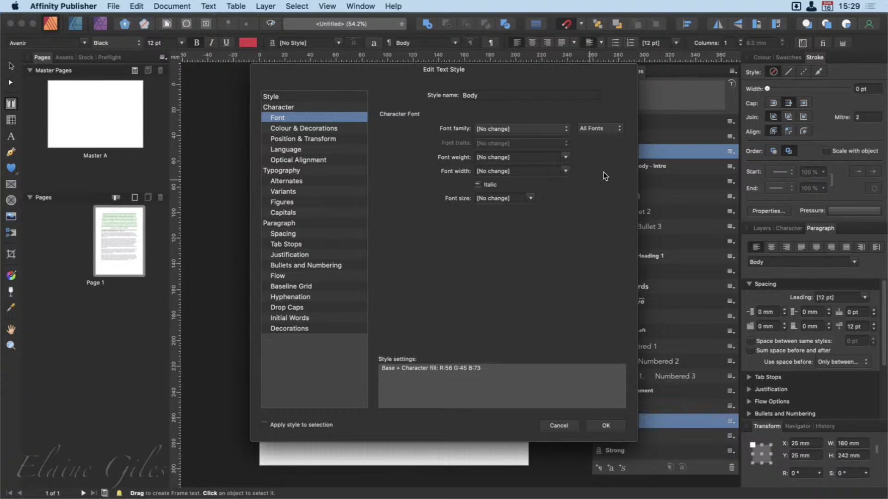
{"action": "left_click", "coordinate": [565, 157]}
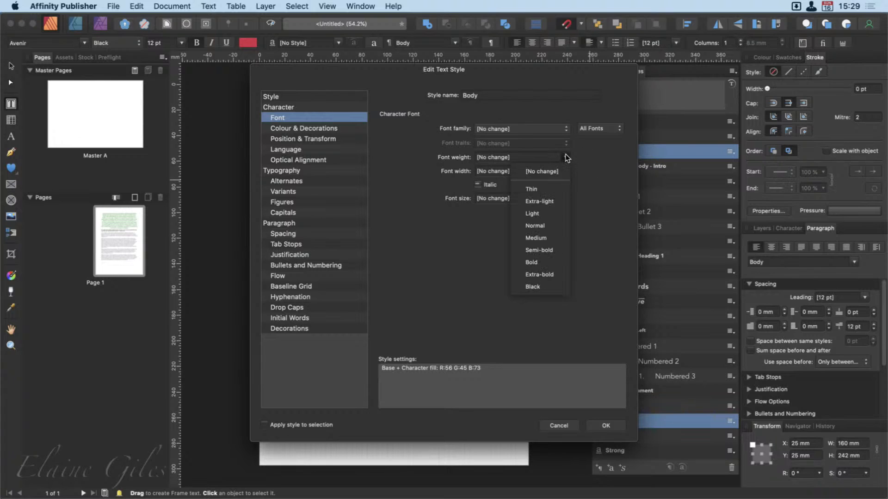
{"action": "left_click", "coordinate": [557, 224]}
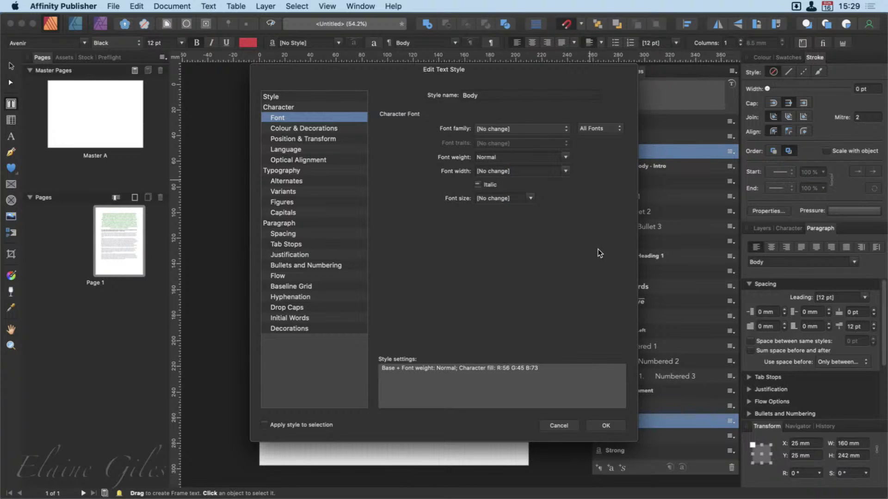
{"action": "left_click_drag", "start_coordinate": [375, 72], "coordinate": [604, 104]}
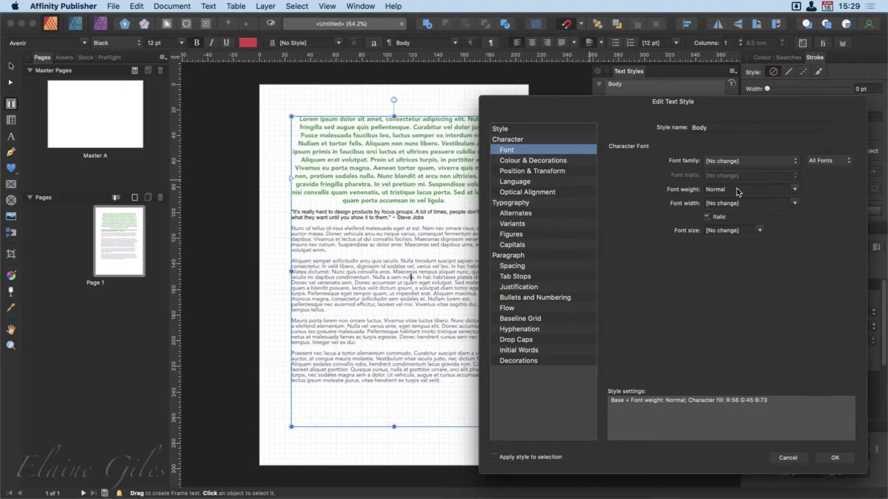
{"action": "left_click", "coordinate": [776, 190]}
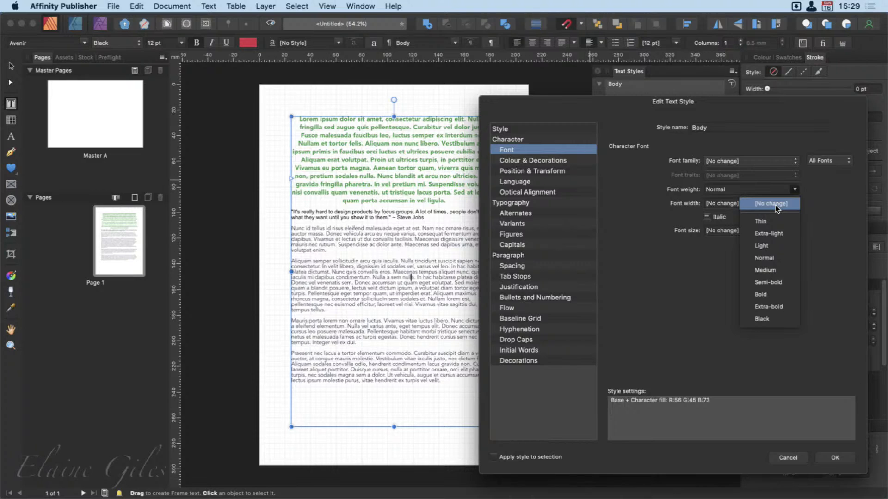
{"action": "left_click", "coordinate": [778, 260]}
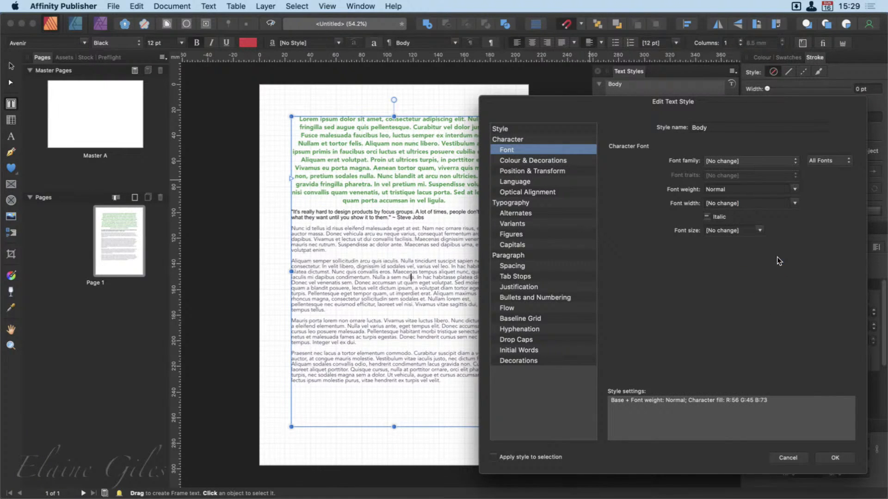
{"action": "left_click", "coordinate": [833, 458]}
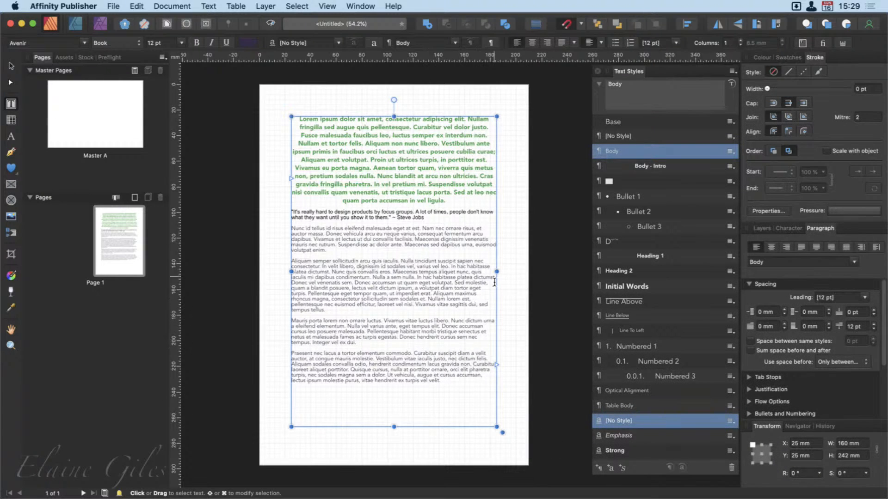
Edit the Base style, set its text fill to the magenta colour C000B7, and save the style.
{"action": "right_click", "coordinate": [637, 123]}
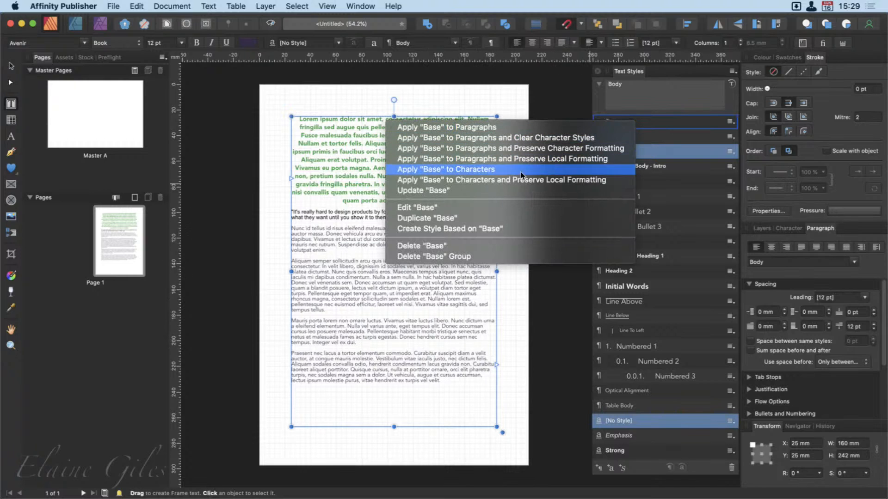
{"action": "left_click", "coordinate": [455, 209]}
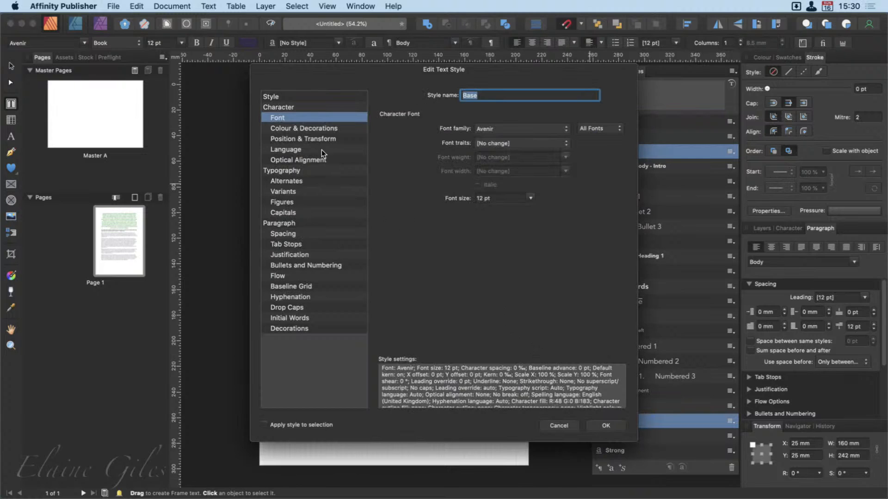
{"action": "left_click", "coordinate": [327, 129]}
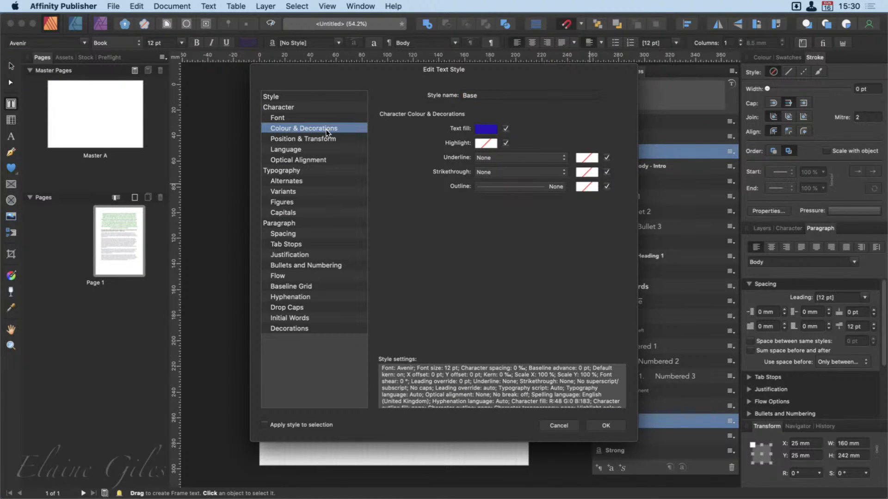
{"action": "left_click", "coordinate": [291, 118]}
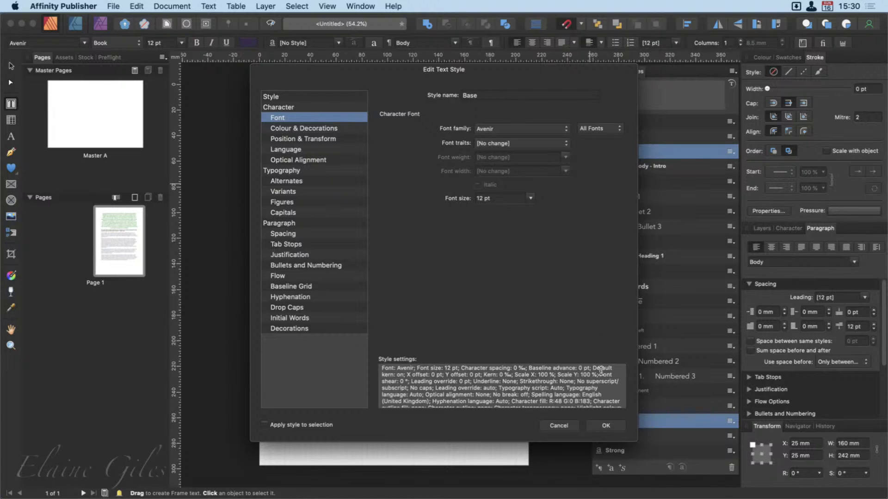
{"action": "left_click", "coordinate": [310, 139]}
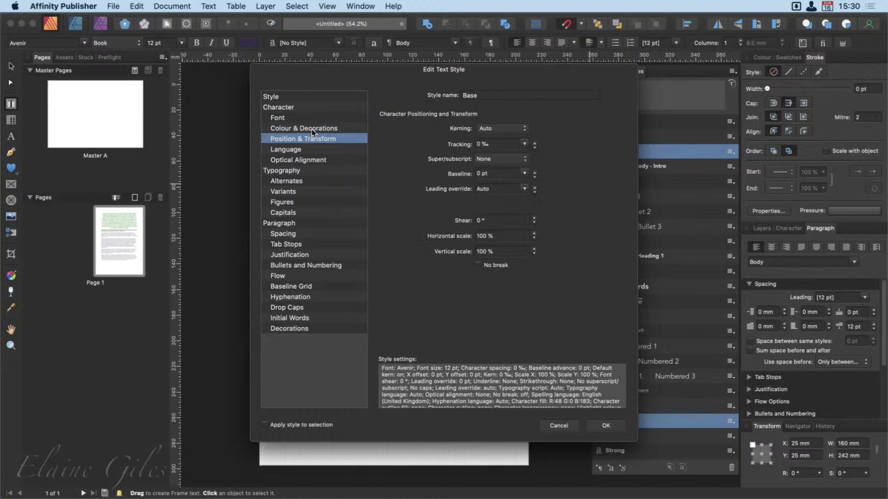
{"action": "left_click", "coordinate": [312, 129]}
{"action": "left_click", "coordinate": [492, 129]}
{"action": "left_click_drag", "start_coordinate": [534, 175], "coordinate": [570, 174]}
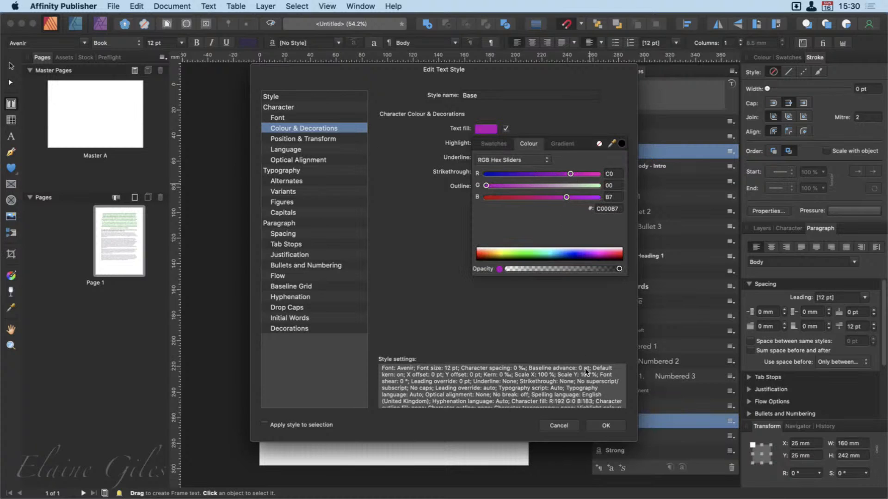
{"action": "left_click", "coordinate": [605, 426]}
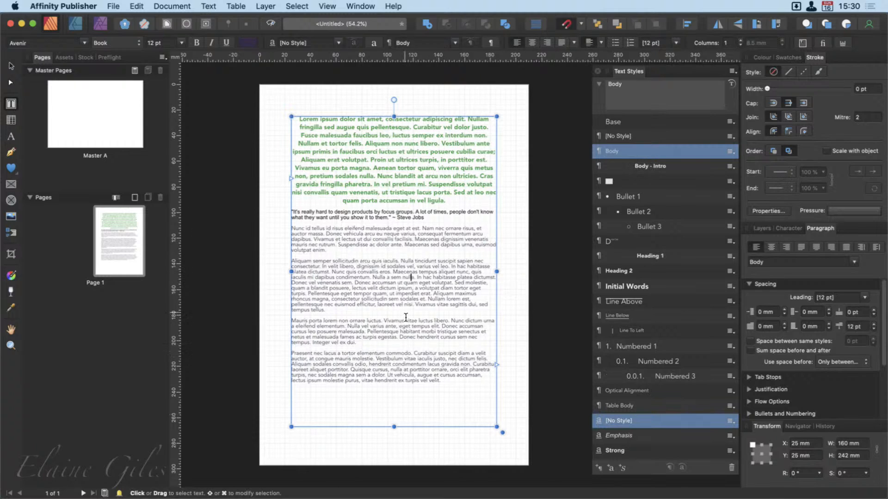
Reopen the Base style's settings to check its text fill colour, and close them.
{"action": "right_click", "coordinate": [640, 121]}
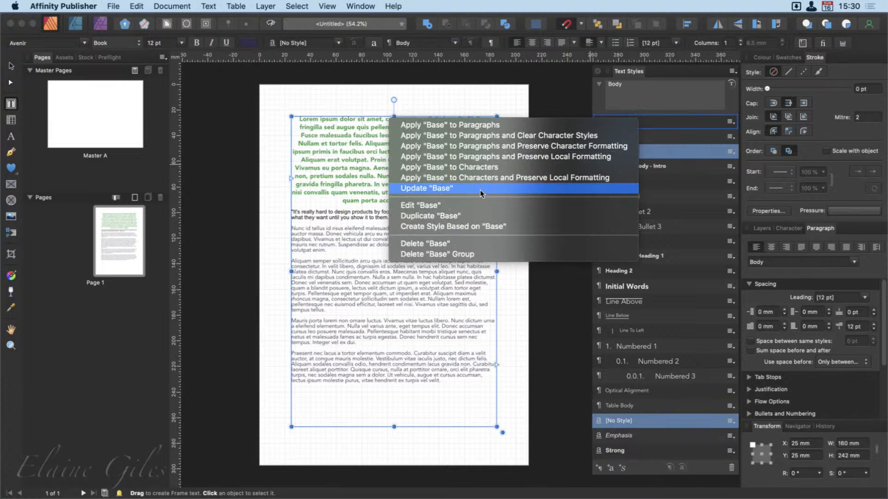
{"action": "left_click", "coordinate": [473, 207]}
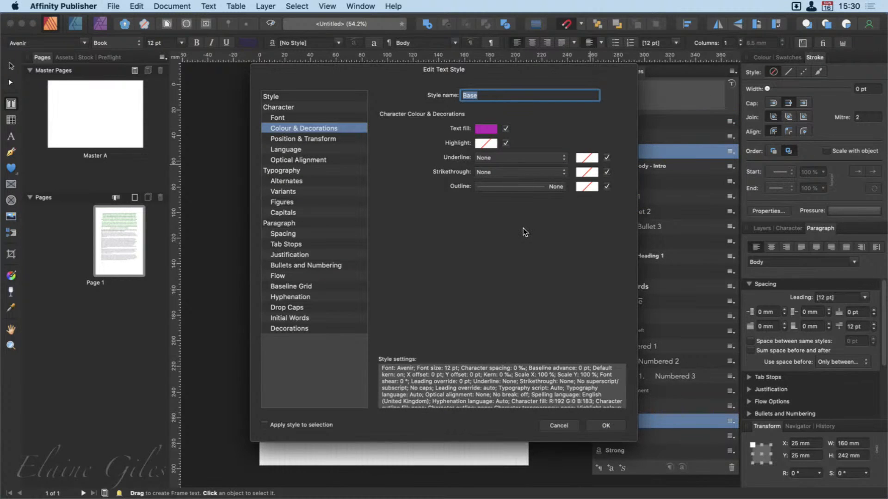
{"action": "left_click", "coordinate": [606, 425]}
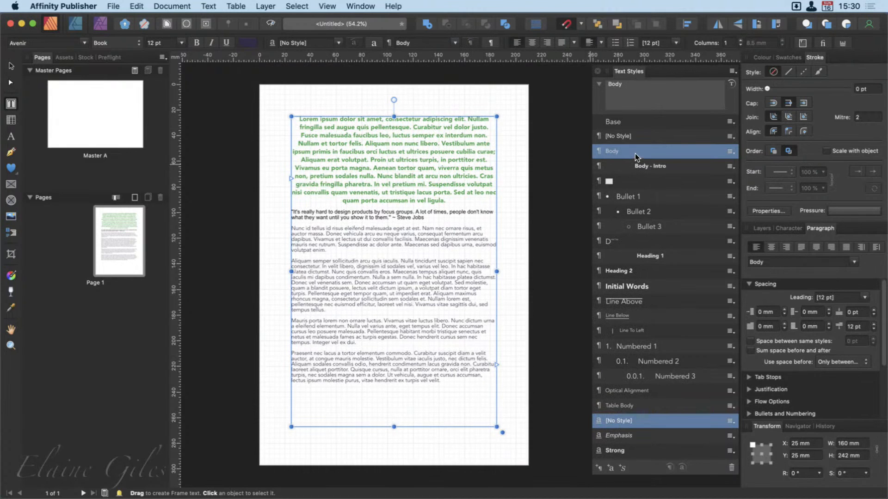
Edit the Body style, switch its text fill override off and back on to compare with Base, and save the style.
{"action": "right_click", "coordinate": [634, 154]}
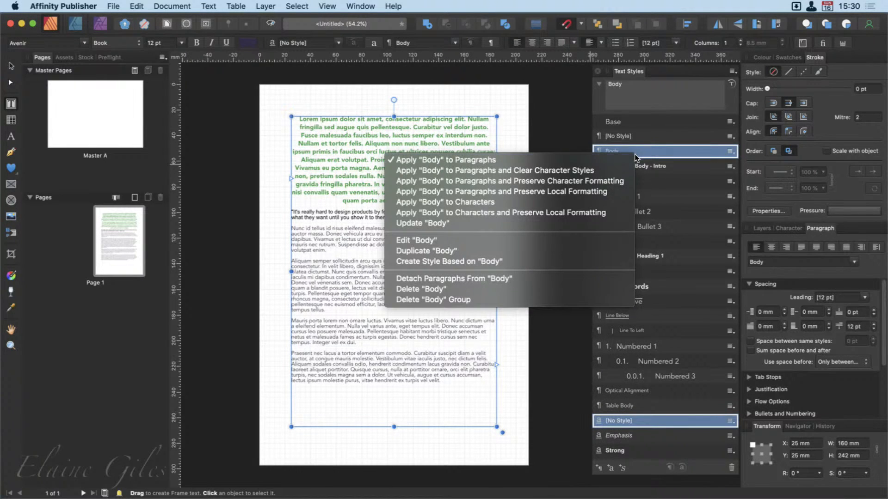
{"action": "left_click", "coordinate": [538, 239]}
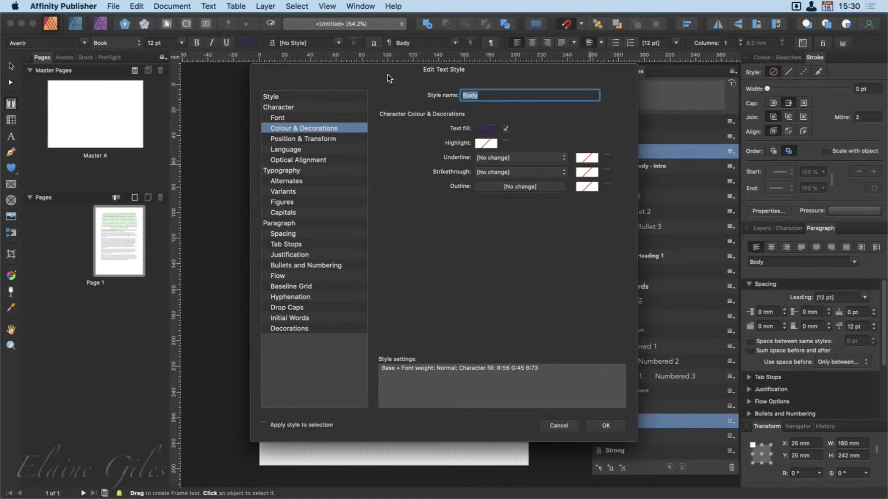
{"action": "left_click_drag", "start_coordinate": [387, 69], "coordinate": [619, 212]}
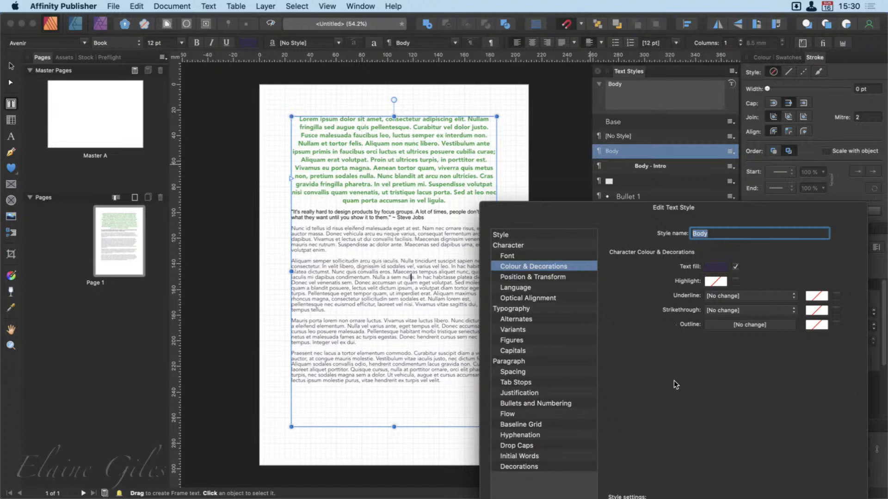
{"action": "left_click", "coordinate": [736, 266]}
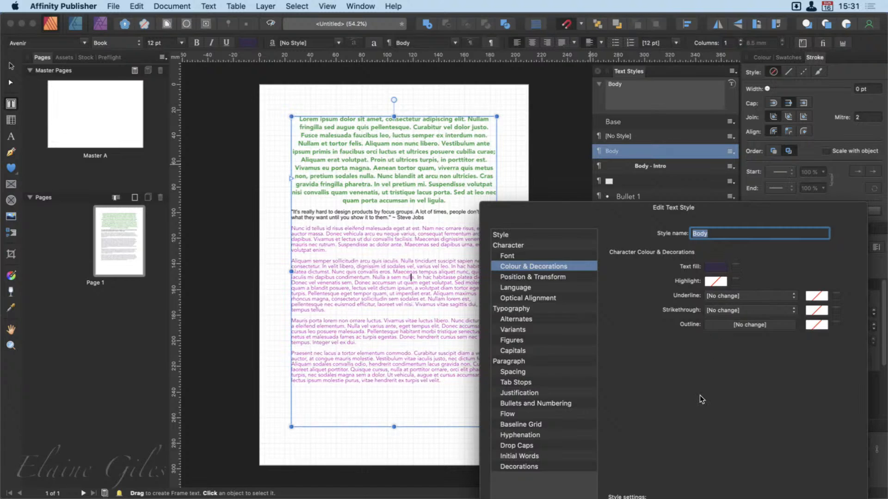
{"action": "left_click", "coordinate": [736, 267]}
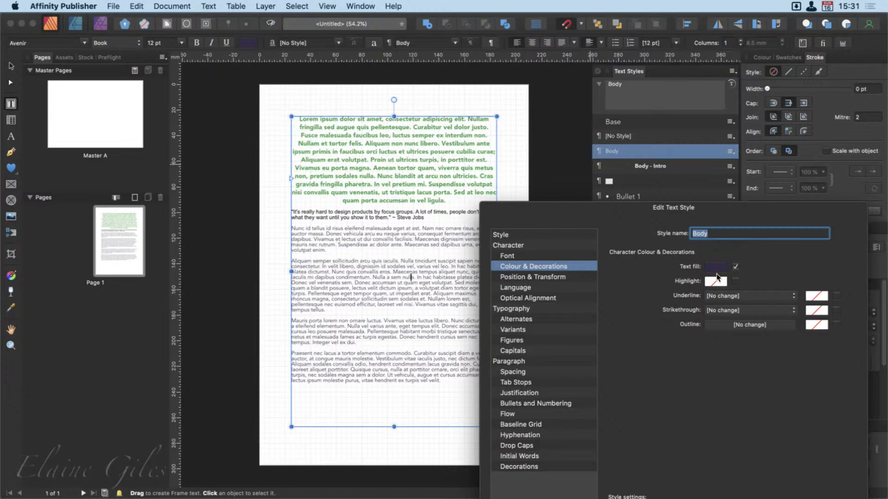
{"action": "left_click_drag", "start_coordinate": [612, 210], "coordinate": [460, 108]}
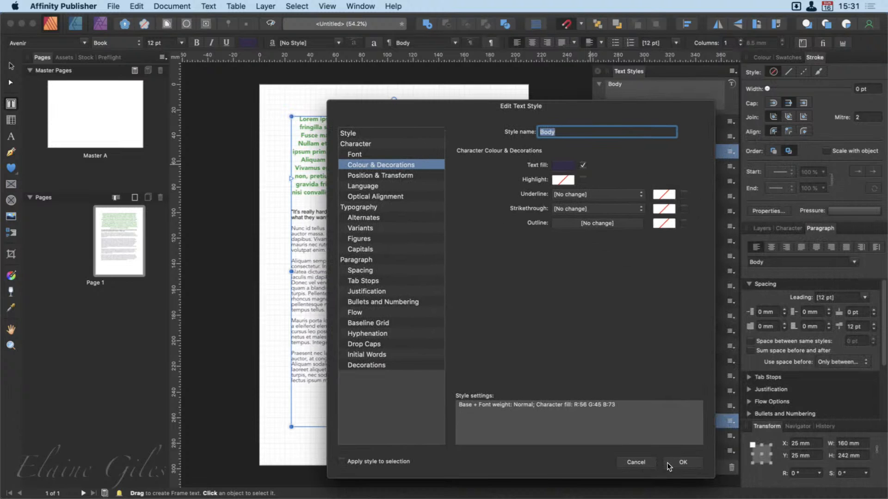
{"action": "left_click", "coordinate": [680, 462]}
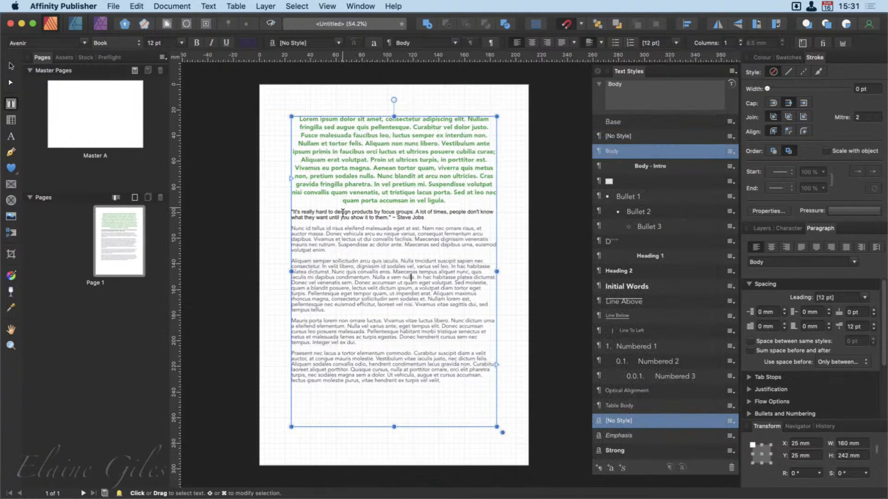
Select the whole Steve Jobs quote paragraph and start a new paragraph style from it named Quotes.
{"action": "scroll", "coordinate": [347, 218], "scroll_direction": "up", "scroll_amount": 1}
{"action": "scroll", "coordinate": [392, 240], "scroll_direction": "up", "scroll_amount": 3}
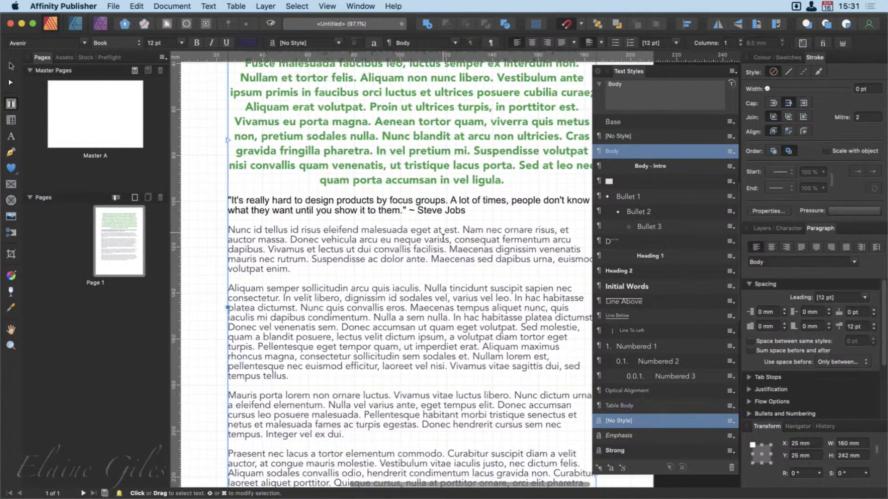
{"action": "scroll", "coordinate": [435, 231], "scroll_direction": "right", "scroll_amount": 2}
{"action": "left_click_drag", "start_coordinate": [452, 211], "coordinate": [215, 200]}
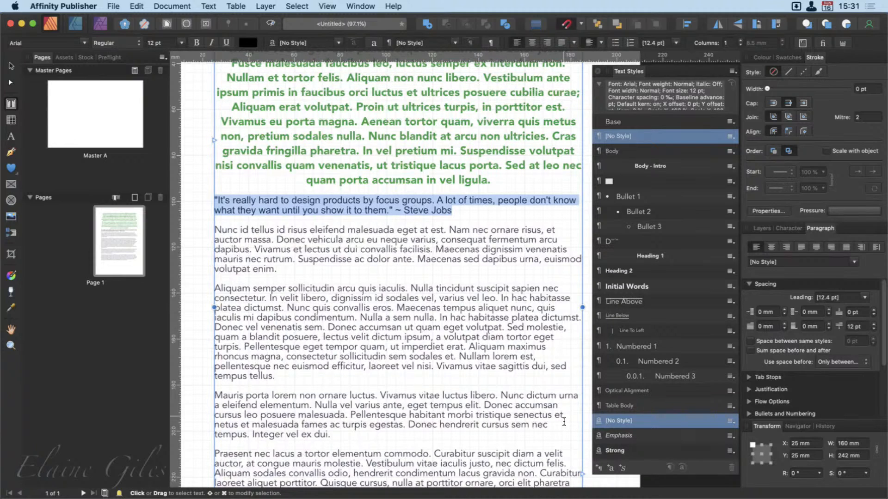
{"action": "left_click", "coordinate": [601, 470]}
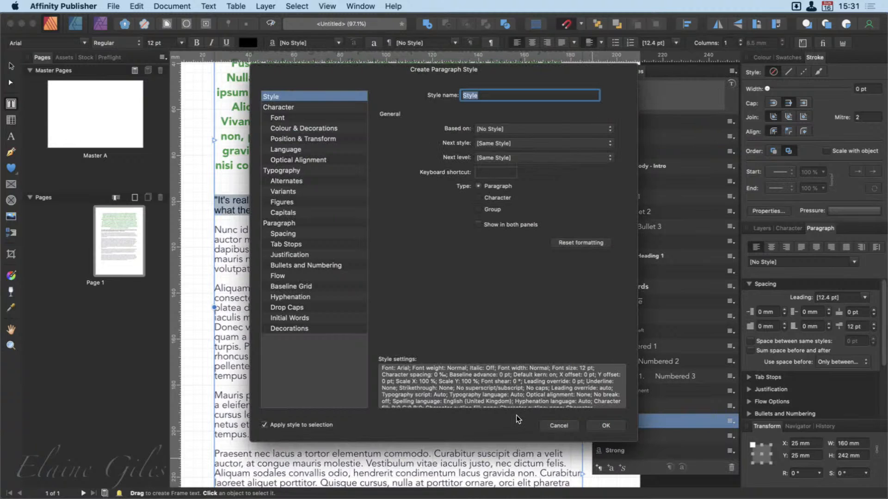
{"action": "left_click_drag", "start_coordinate": [388, 72], "coordinate": [595, 98]}
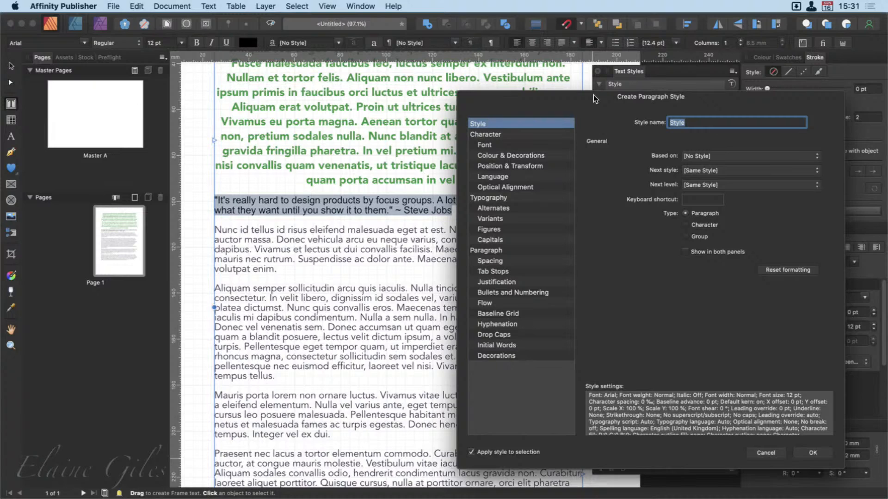
{"action": "type", "text": "Quotes"}
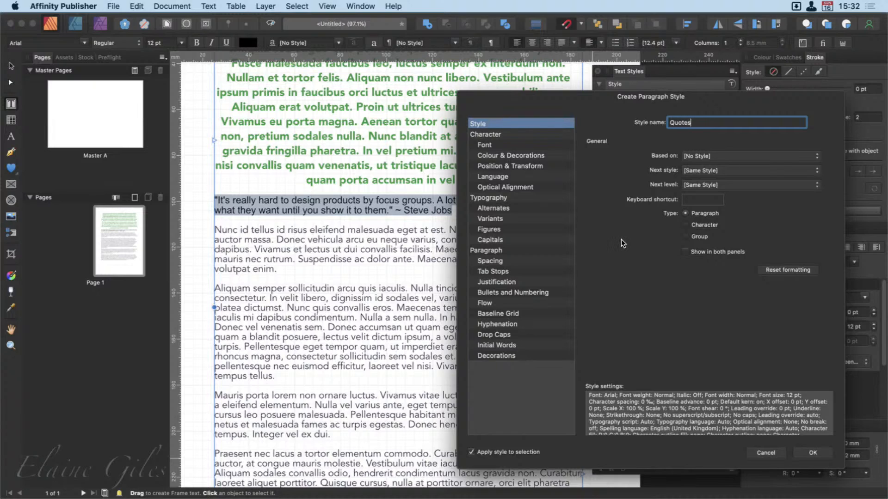
Set the Quotes style's font family to Trajan Pro and its font size to 13 pt.
{"action": "left_click", "coordinate": [514, 134]}
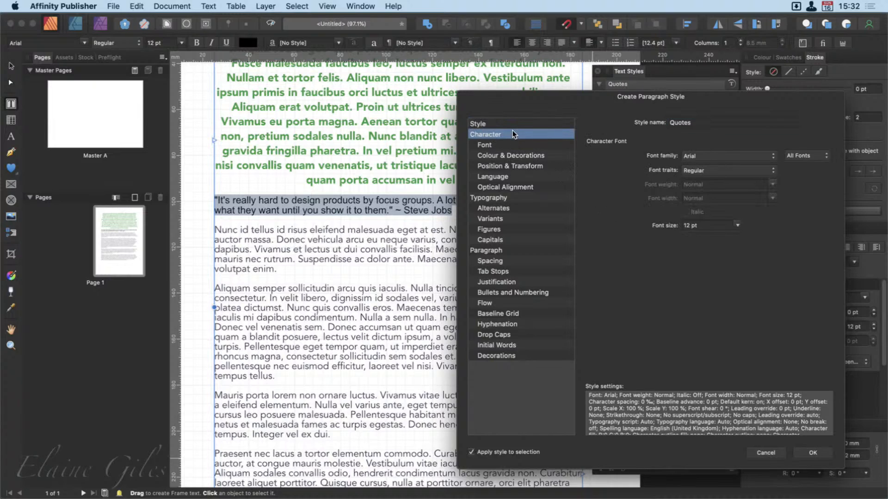
{"action": "left_click", "coordinate": [715, 159]}
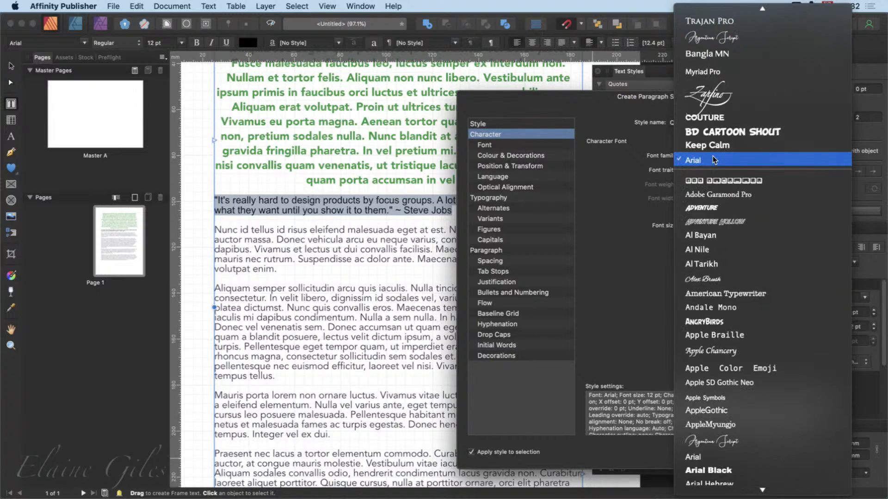
{"action": "left_click", "coordinate": [735, 23]}
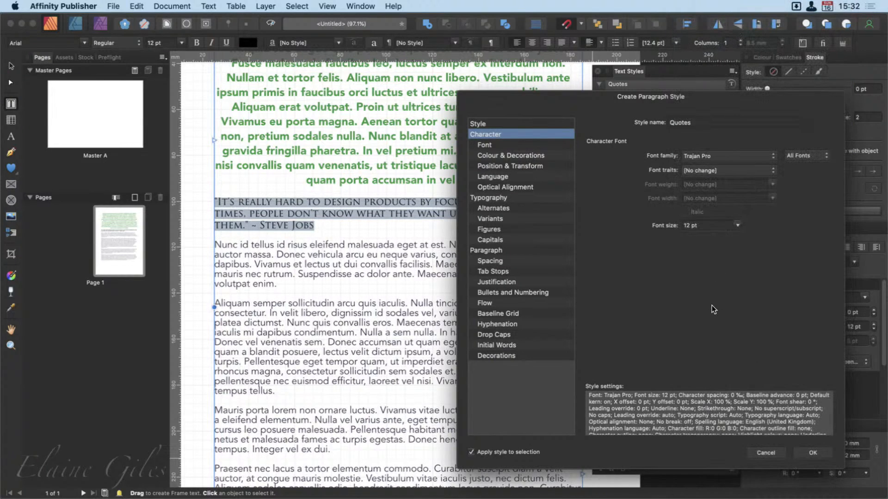
{"action": "left_click", "coordinate": [511, 147]}
{"action": "left_click", "coordinate": [508, 136]}
{"action": "left_click", "coordinate": [738, 226]}
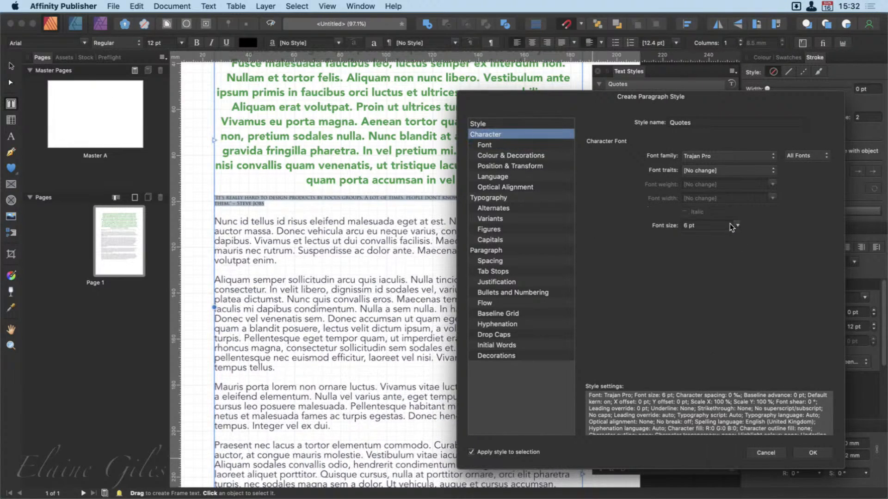
{"action": "left_click", "coordinate": [738, 225]}
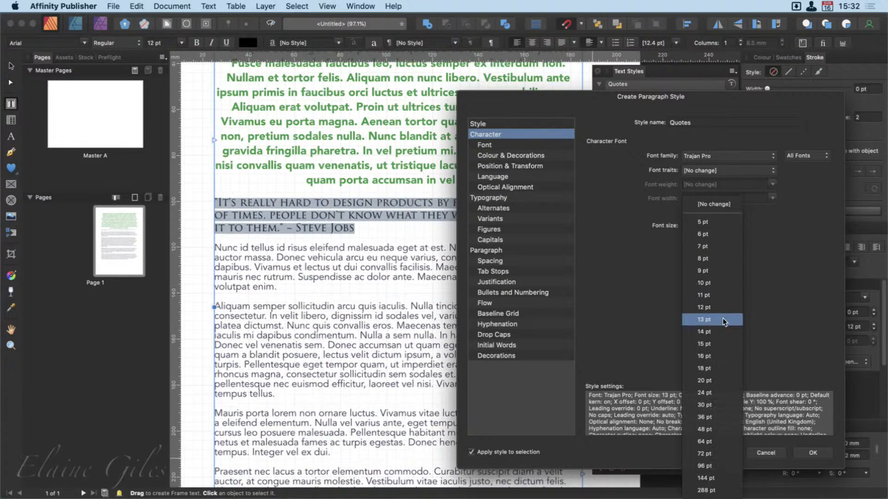
{"action": "left_click", "coordinate": [724, 324]}
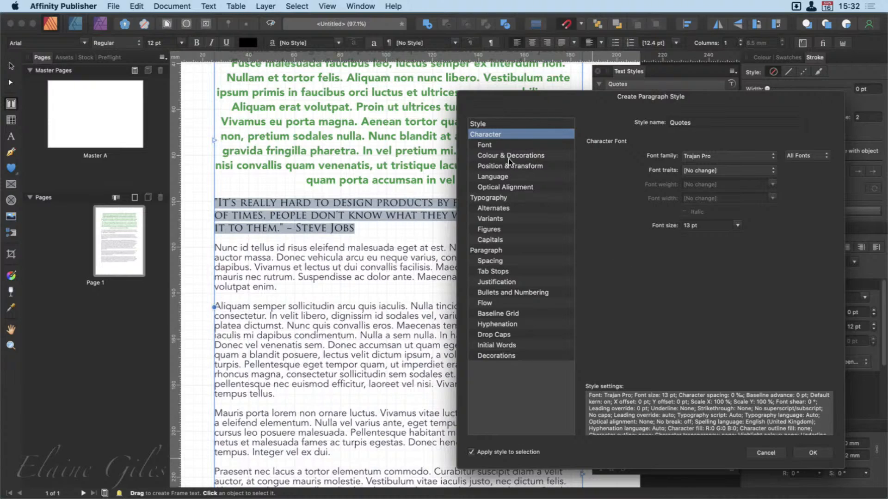
Set the Quotes style's text fill to Black 70% from the Greys palette.
{"action": "left_click", "coordinate": [507, 147]}
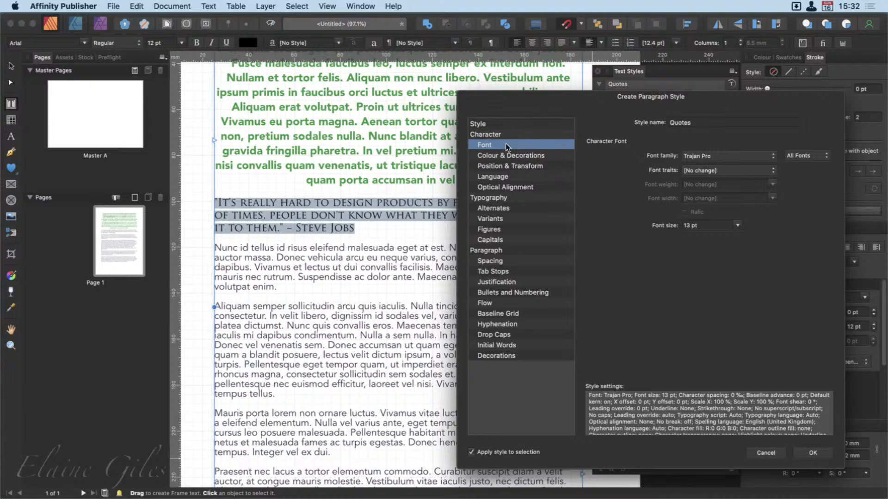
{"action": "left_click", "coordinate": [513, 164]}
{"action": "left_click", "coordinate": [514, 156]}
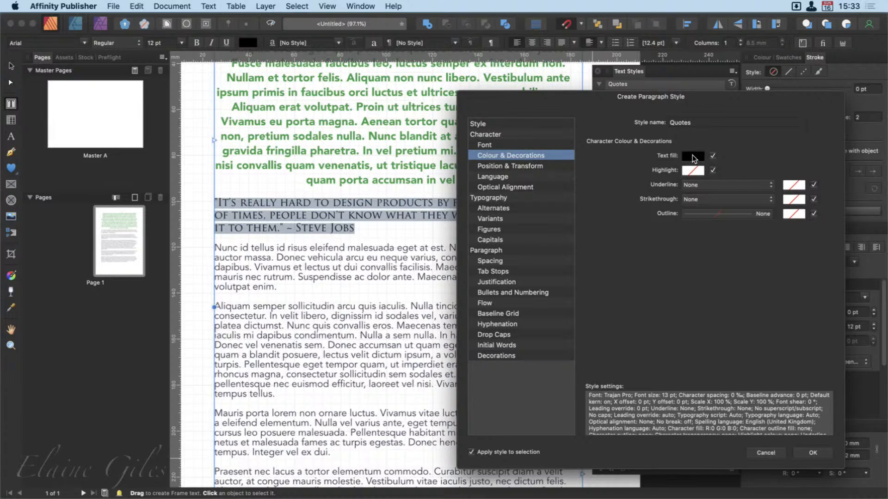
{"action": "left_click", "coordinate": [691, 157]}
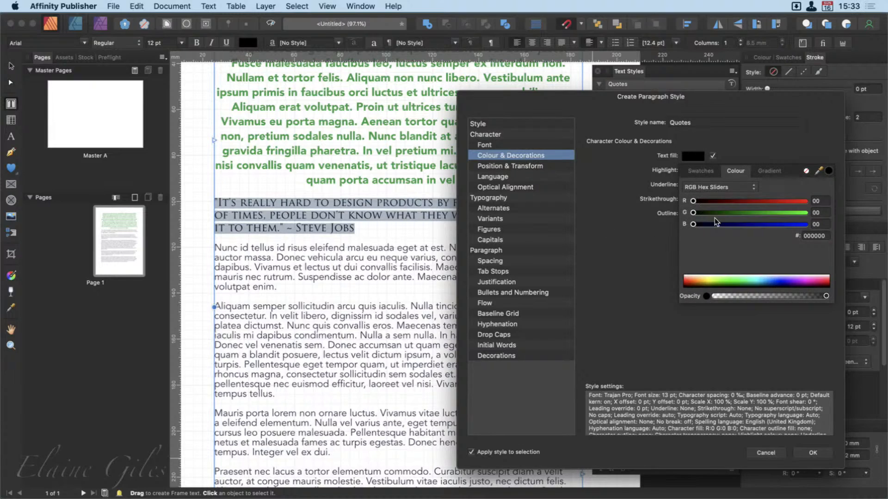
{"action": "left_click", "coordinate": [706, 173]}
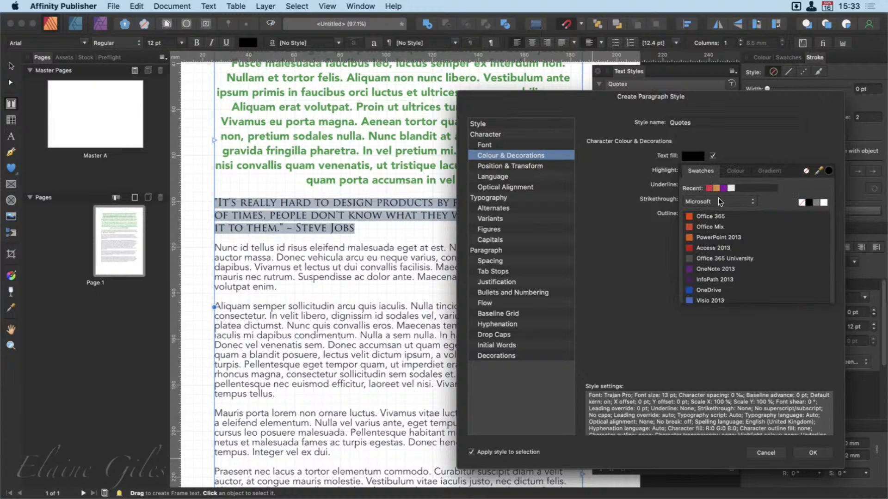
{"action": "left_click", "coordinate": [720, 201]}
{"action": "left_click", "coordinate": [719, 187]}
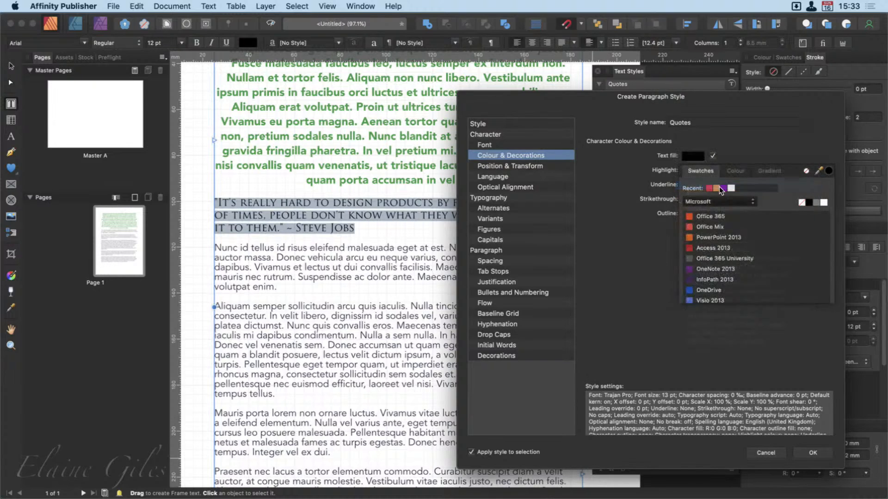
{"action": "left_click", "coordinate": [723, 198]}
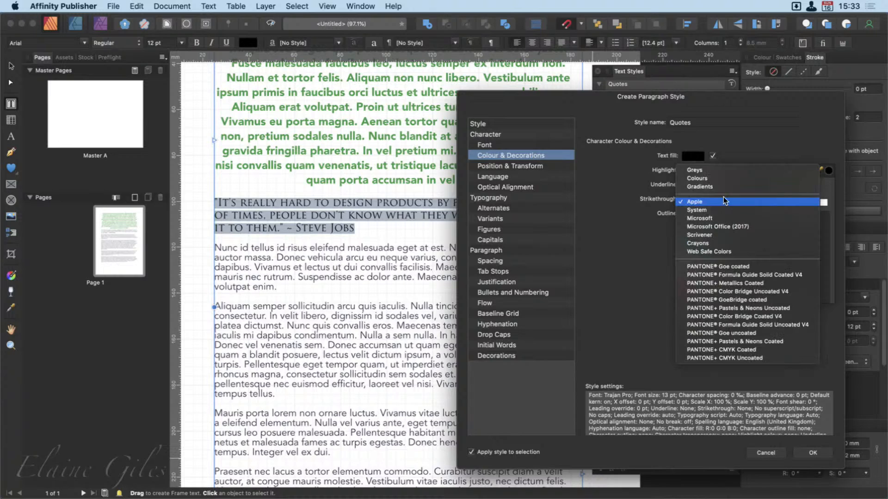
{"action": "left_click", "coordinate": [722, 170]}
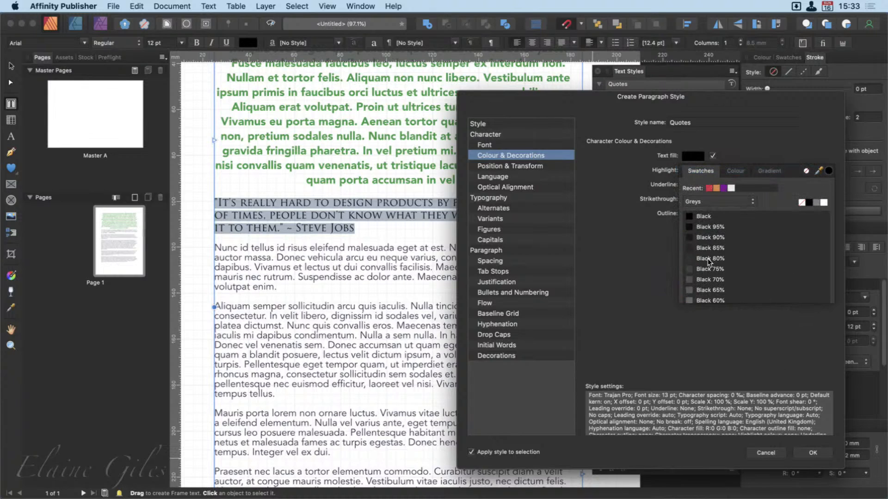
{"action": "left_click", "coordinate": [706, 258]}
{"action": "left_click", "coordinate": [701, 278]}
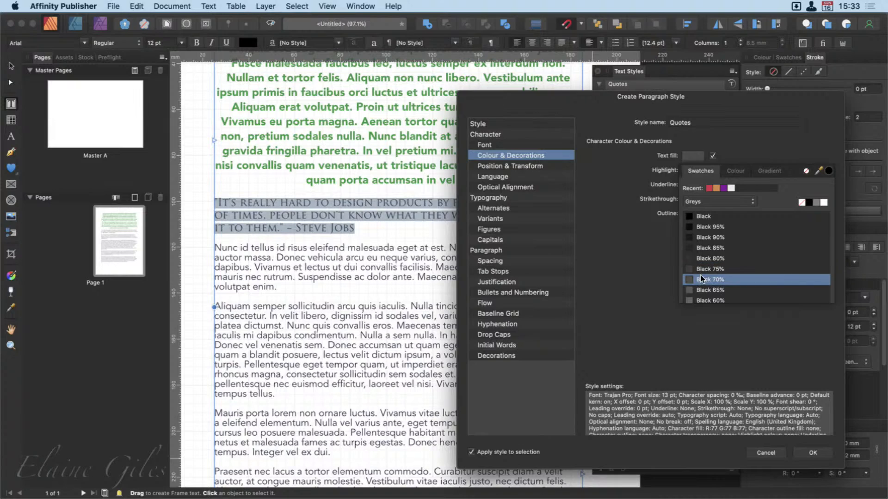
{"action": "left_click", "coordinate": [643, 308]}
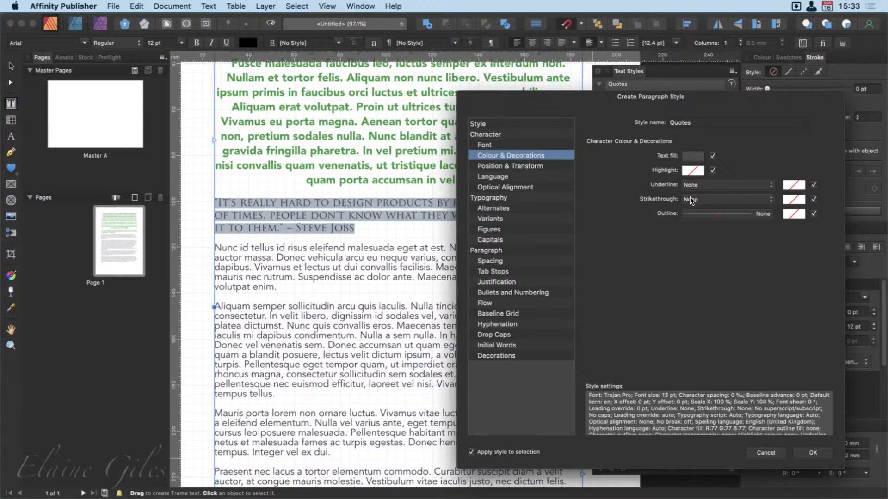
Review the Quotes style's position, language, optical alignment and typography settings, including alternates, variants, figures and capitals.
{"action": "left_click", "coordinate": [543, 167]}
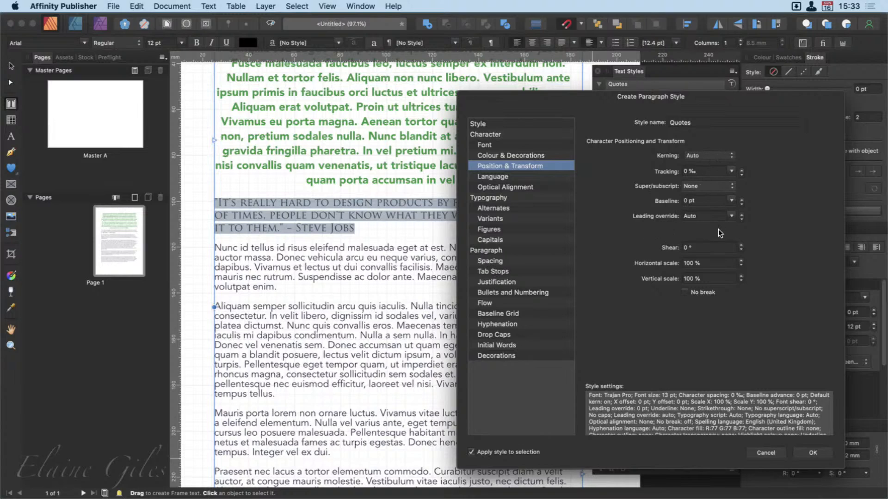
{"action": "left_click", "coordinate": [528, 177]}
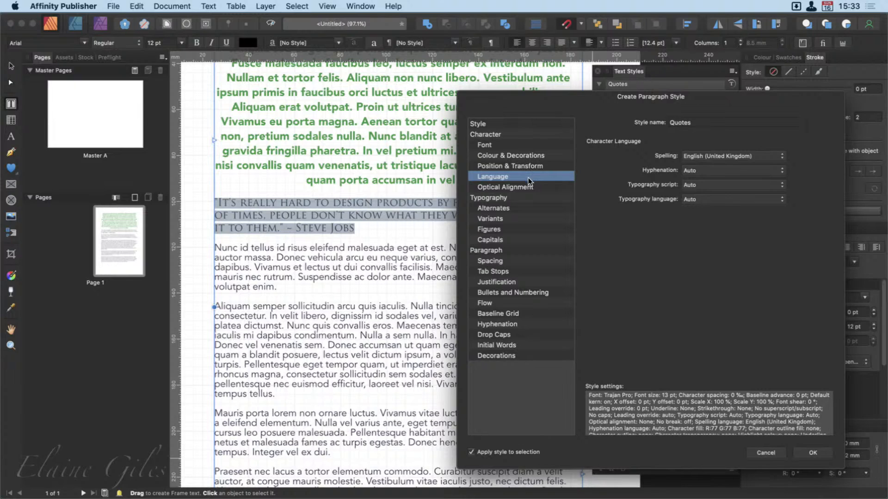
{"action": "left_click", "coordinate": [529, 188]}
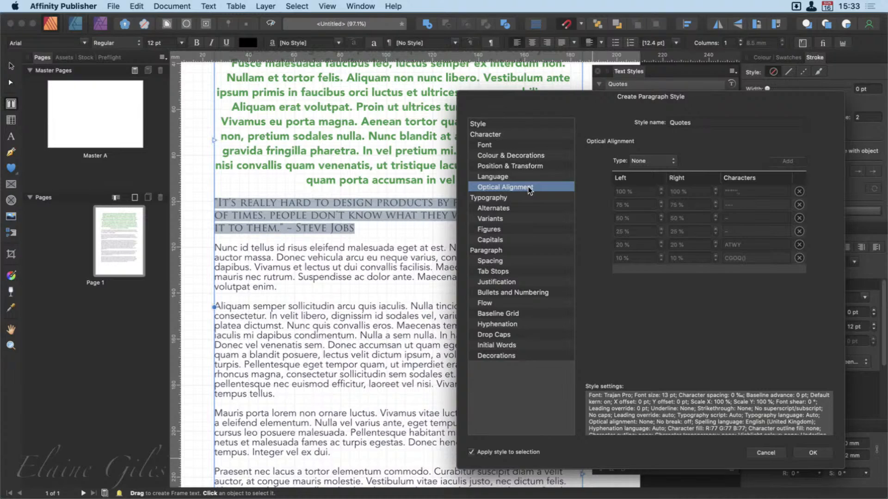
{"action": "left_click", "coordinate": [519, 200]}
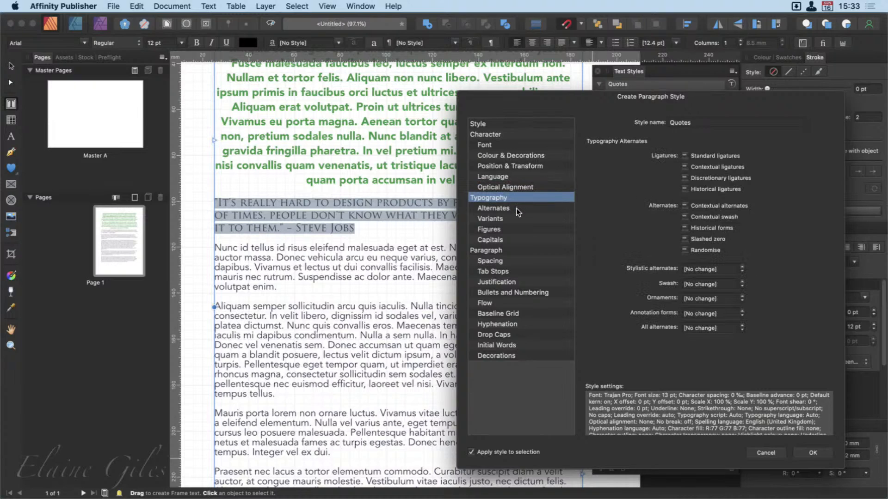
{"action": "left_click", "coordinate": [516, 208]}
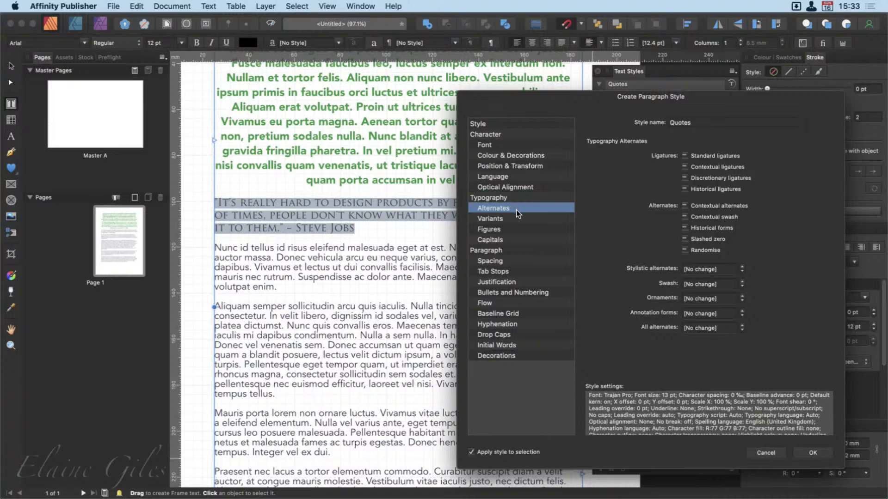
{"action": "left_click", "coordinate": [519, 221]}
{"action": "left_click", "coordinate": [517, 230]}
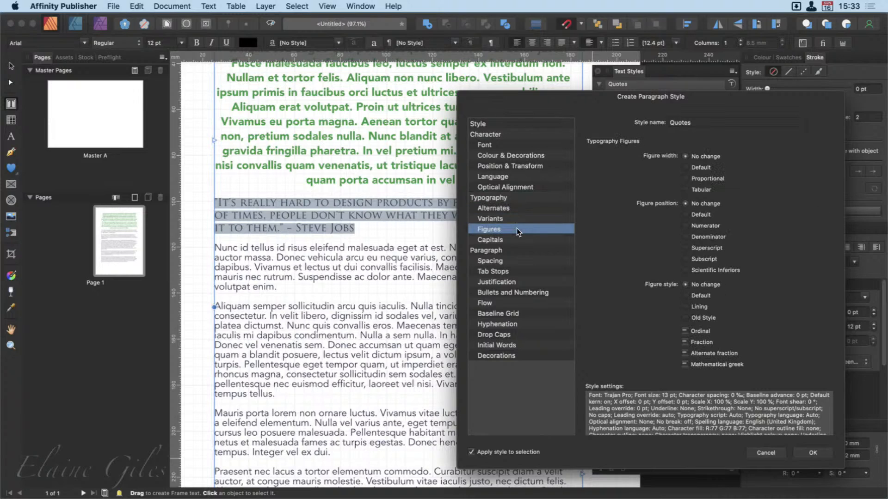
{"action": "left_click", "coordinate": [515, 239]}
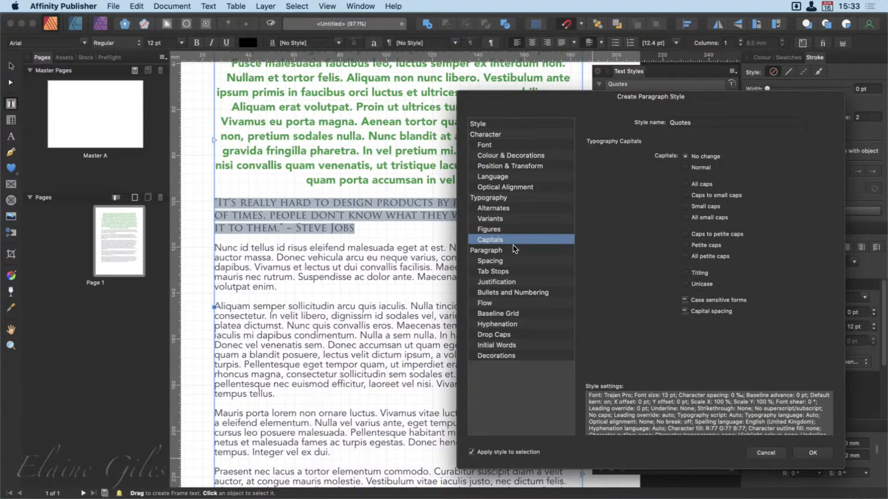
Set the Quotes style's left paragraph indent to 10 mm.
{"action": "left_click", "coordinate": [513, 251]}
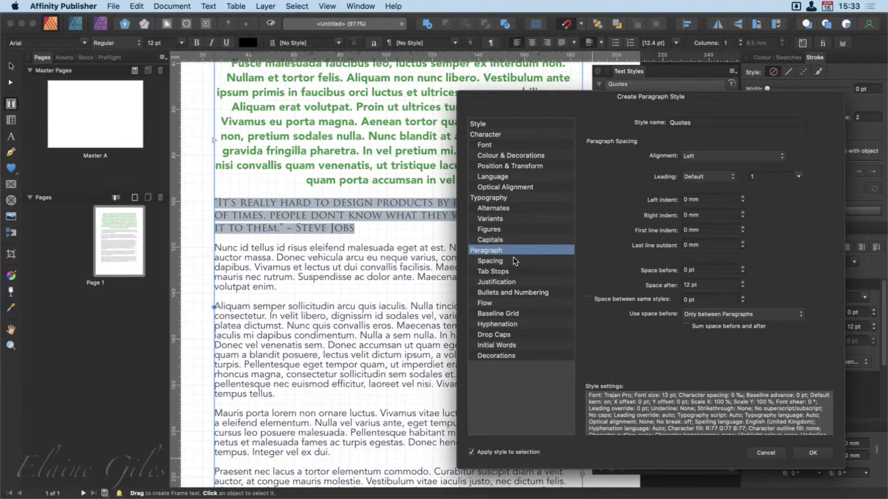
{"action": "left_click_drag", "start_coordinate": [574, 90], "coordinate": [594, 98]}
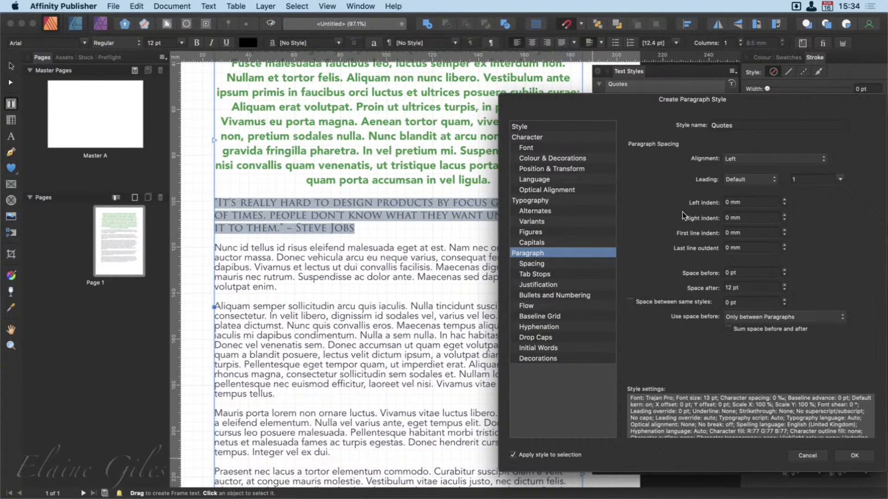
{"action": "left_click", "coordinate": [784, 200]}
{"action": "left_click", "coordinate": [784, 199]}
{"action": "left_click", "coordinate": [786, 199]}
{"action": "left_click", "coordinate": [785, 198]}
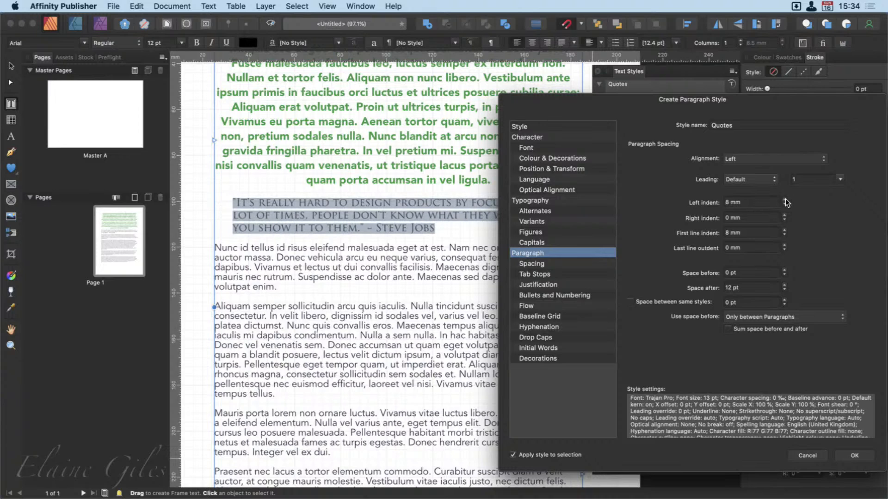
{"action": "left_click", "coordinate": [785, 198]}
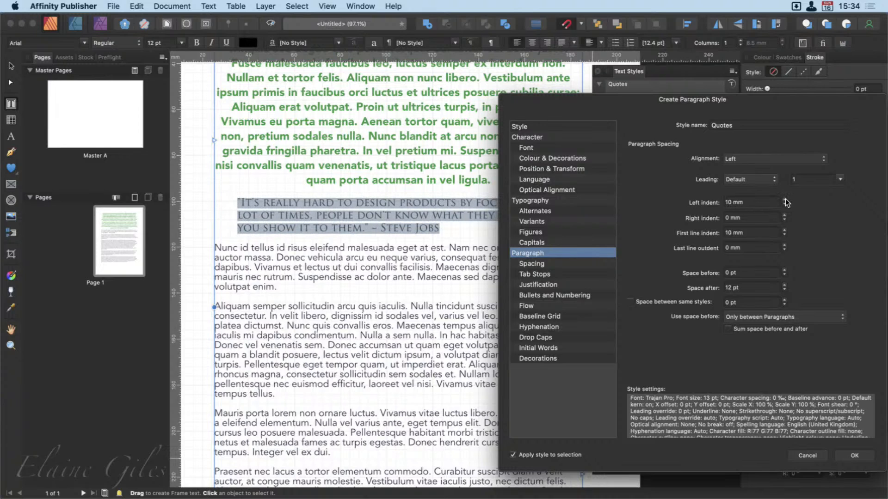
Set the Quotes style's right paragraph indent to 10 mm, keeping the quote visible in the document.
{"action": "left_click_drag", "start_coordinate": [644, 101], "coordinate": [361, 254]}
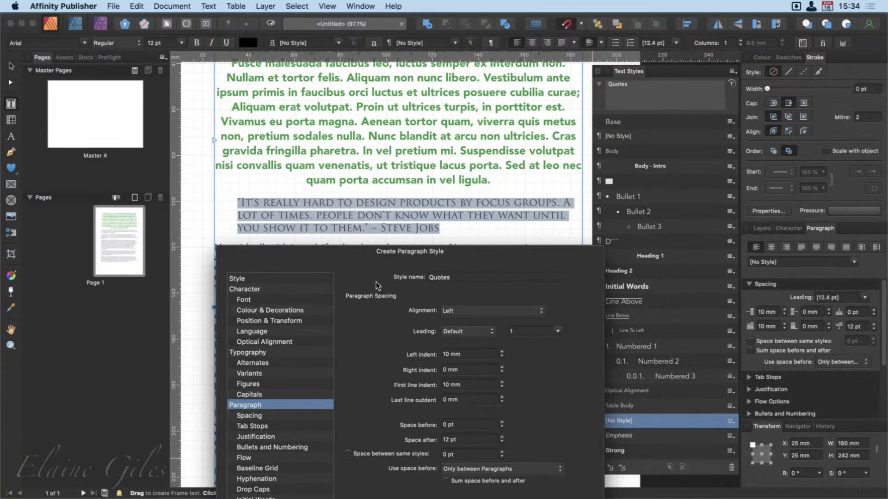
{"action": "left_click", "coordinate": [502, 367]}
{"action": "left_click", "coordinate": [502, 367]}
{"action": "left_click", "coordinate": [502, 367]}
{"action": "left_click", "coordinate": [502, 368]}
{"action": "left_click", "coordinate": [502, 367]}
{"action": "left_click", "coordinate": [501, 367]}
{"action": "left_click", "coordinate": [502, 367]}
{"action": "left_click", "coordinate": [502, 367]}
{"action": "left_click", "coordinate": [501, 366]}
{"action": "left_click", "coordinate": [501, 367]}
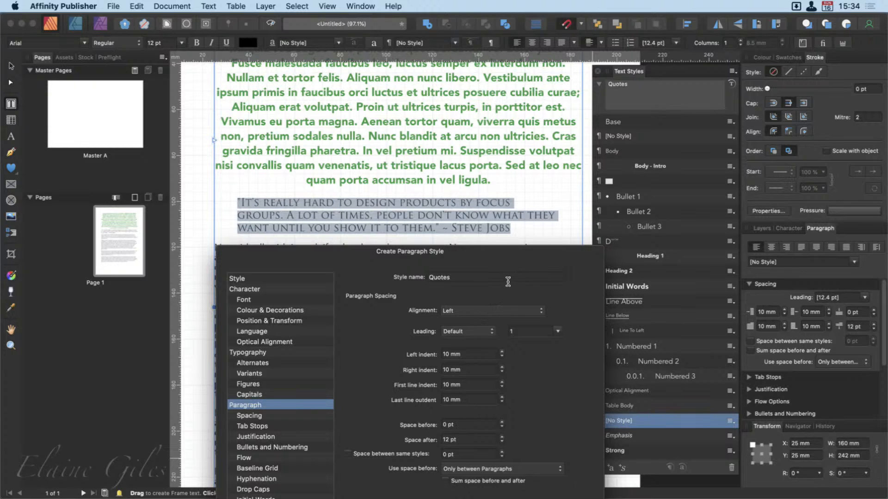
Check the Quotes style's spacing, tab stop and justification settings, and enable its paragraph decorations.
{"action": "left_click_drag", "start_coordinate": [506, 250], "coordinate": [777, 81]}
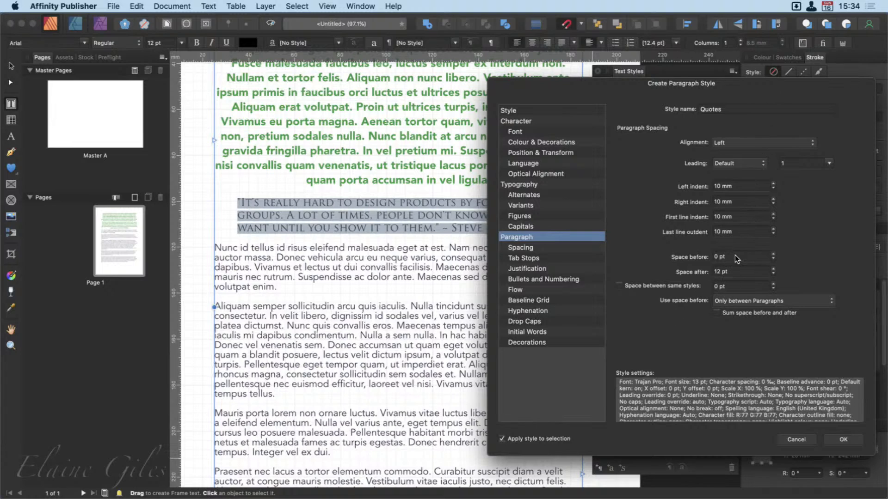
{"action": "left_click", "coordinate": [548, 249]}
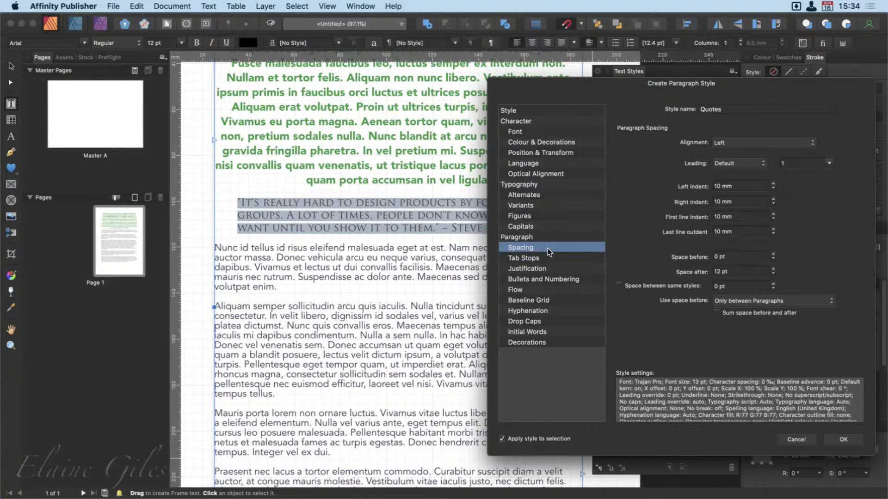
{"action": "left_click", "coordinate": [552, 262]}
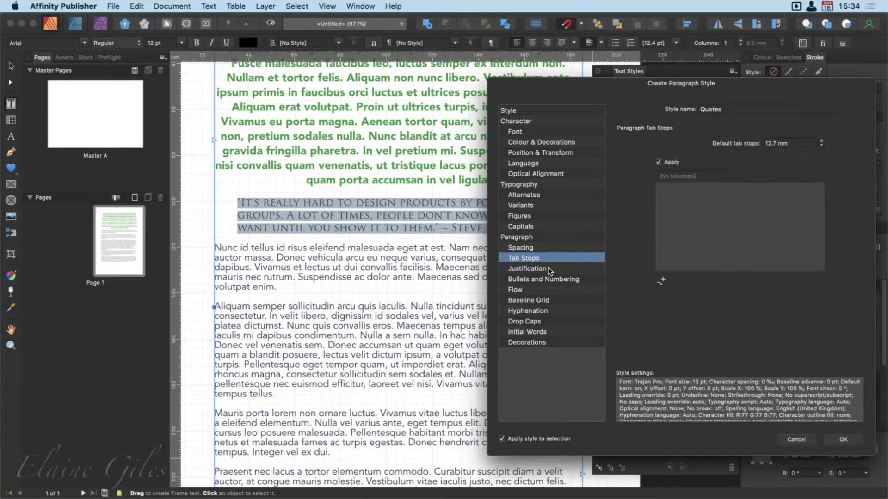
{"action": "left_click", "coordinate": [548, 268]}
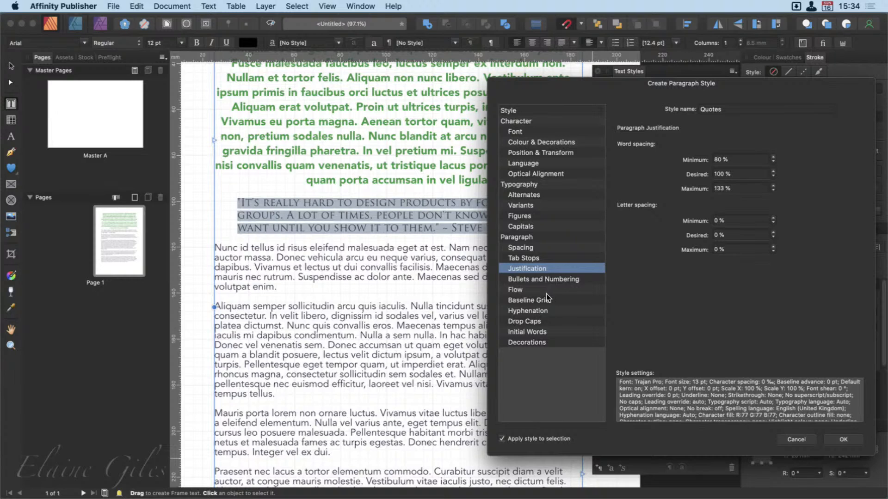
{"action": "left_click", "coordinate": [542, 345]}
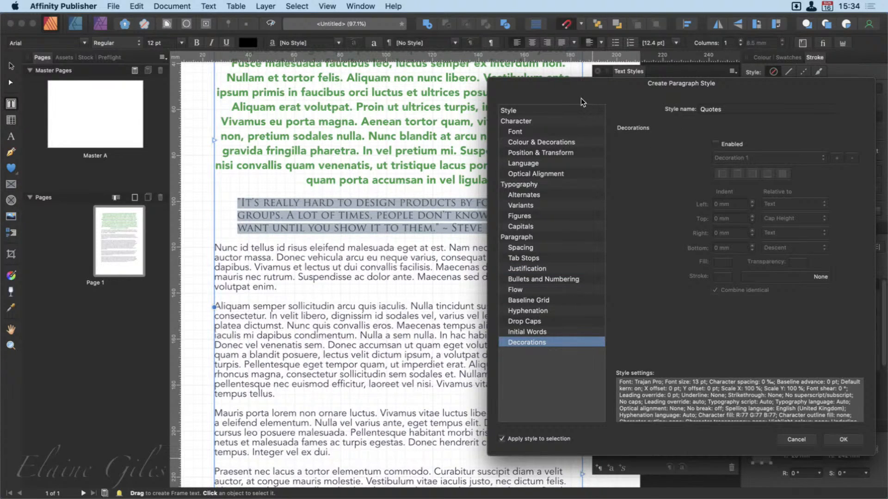
{"action": "left_click_drag", "start_coordinate": [578, 86], "coordinate": [574, 244]}
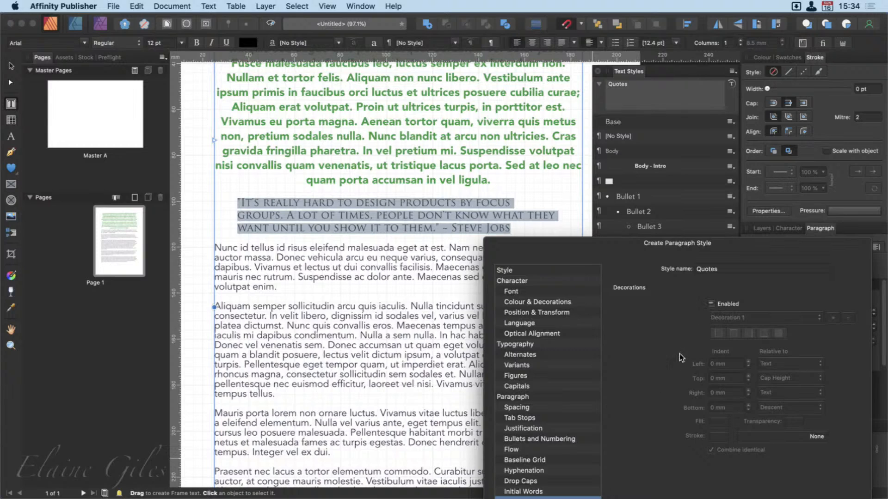
{"action": "left_click", "coordinate": [713, 304]}
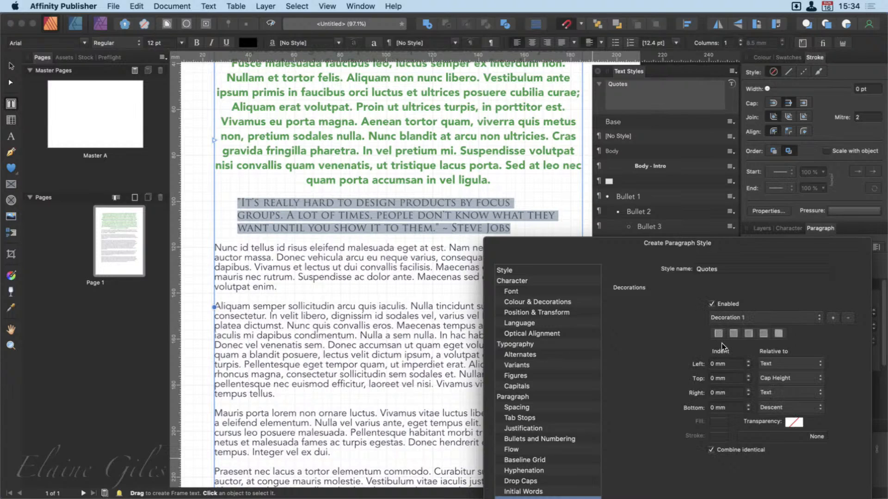
{"action": "left_click", "coordinate": [780, 319]}
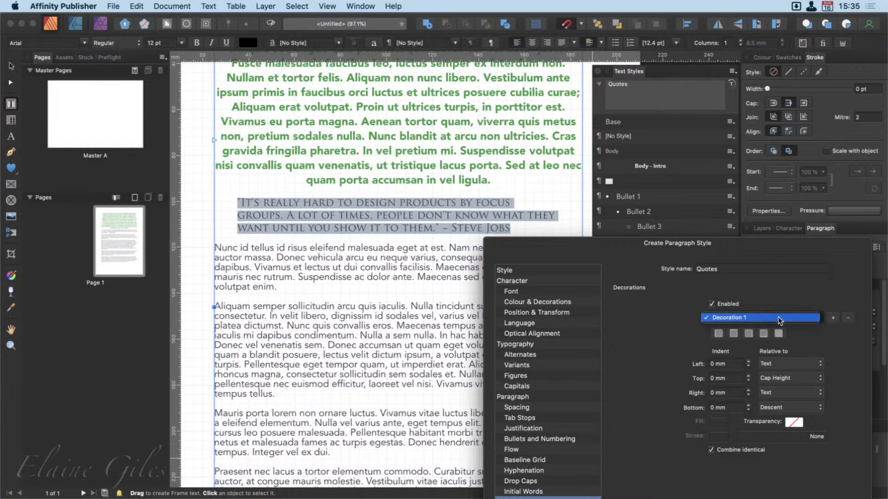
{"action": "left_click", "coordinate": [779, 317]}
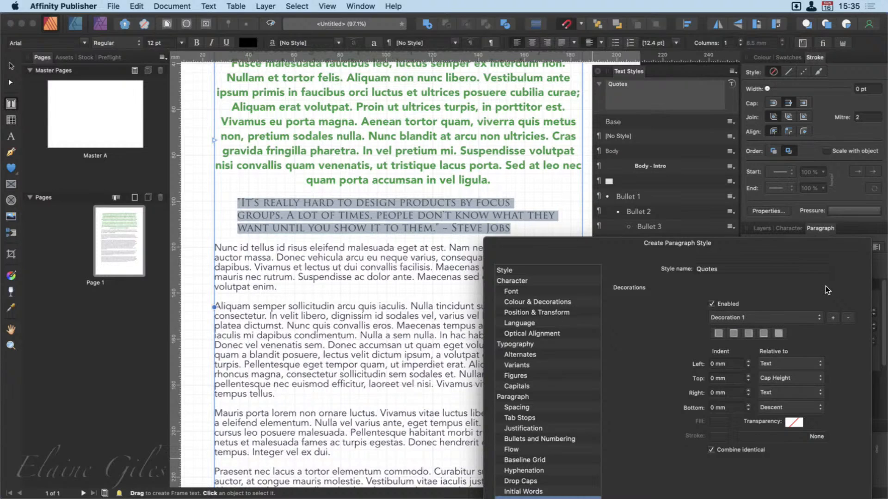
Add a left border line to Decoration 1 and set its left indent to -2 mm.
{"action": "left_click", "coordinate": [718, 334]}
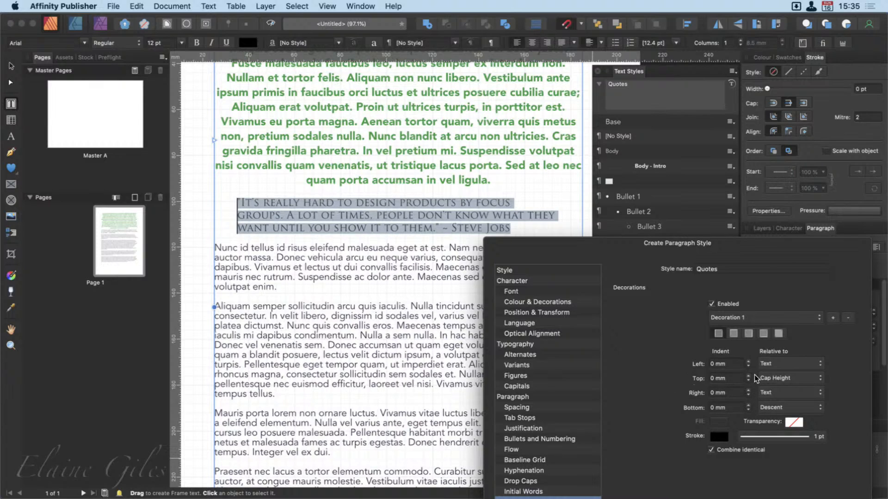
{"action": "left_click", "coordinate": [748, 362]}
{"action": "left_click", "coordinate": [748, 362]}
{"action": "left_click", "coordinate": [748, 362]}
{"action": "left_click", "coordinate": [748, 362]}
{"action": "left_click", "coordinate": [748, 362]}
{"action": "left_click", "coordinate": [749, 366]}
{"action": "left_click", "coordinate": [749, 366]}
{"action": "left_click", "coordinate": [748, 367]}
{"action": "left_click", "coordinate": [749, 366]}
{"action": "left_click", "coordinate": [749, 366]}
{"action": "left_click", "coordinate": [748, 366]}
{"action": "left_click", "coordinate": [748, 366]}
{"action": "left_click", "coordinate": [748, 366]}
{"action": "left_click", "coordinate": [749, 361]}
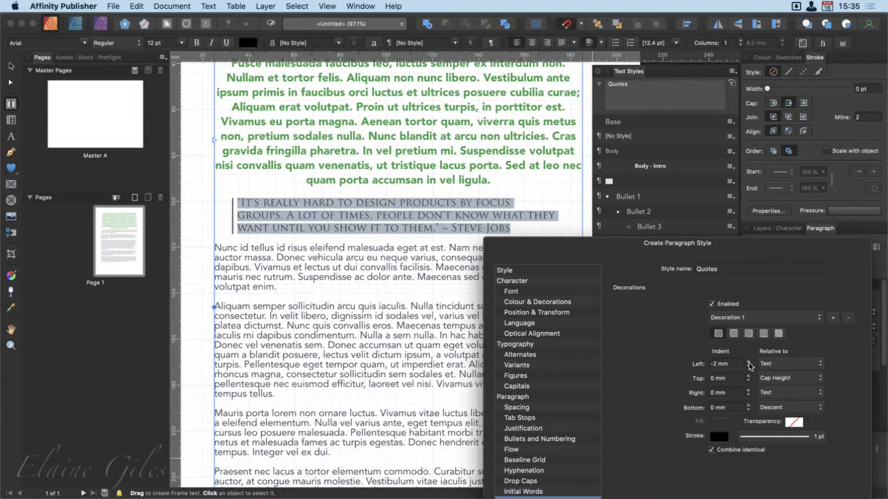
Add a right border line with a -4 mm indent to Decoration 1, and complete the box with top and bottom lines.
{"action": "left_click", "coordinate": [749, 391]}
{"action": "left_click", "coordinate": [748, 390]}
{"action": "left_click", "coordinate": [749, 333]}
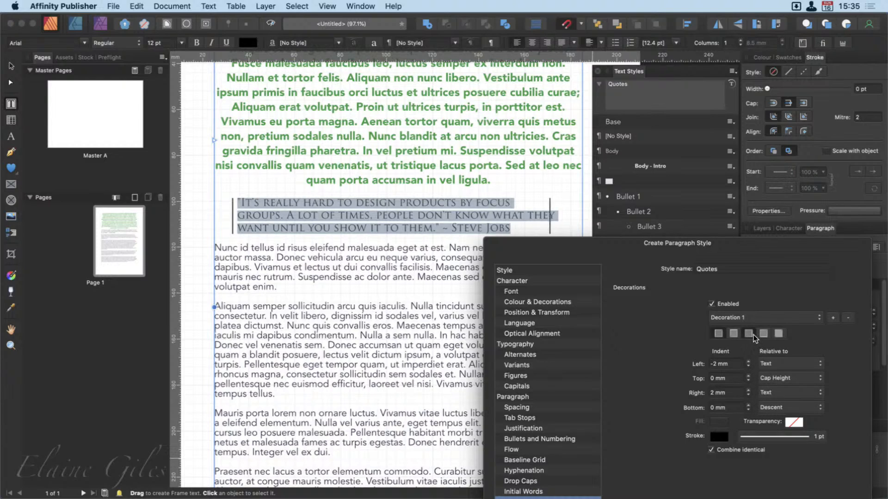
{"action": "left_click", "coordinate": [747, 395]}
{"action": "left_click", "coordinate": [748, 395]}
{"action": "left_click", "coordinate": [748, 395]}
{"action": "left_click", "coordinate": [747, 396]}
{"action": "left_click", "coordinate": [748, 395]}
{"action": "left_click", "coordinate": [748, 395]}
{"action": "left_click", "coordinate": [734, 334]}
{"action": "left_click", "coordinate": [763, 333]}
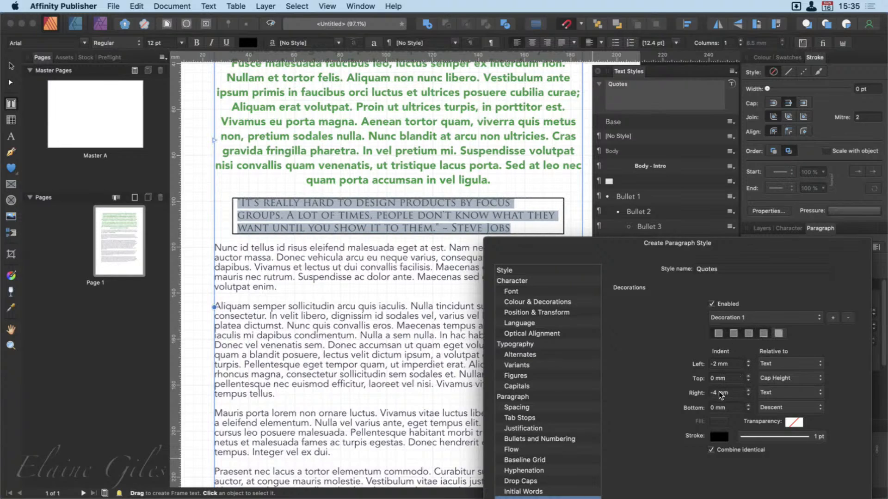
Set the top and bottom indents of the Quotes style's Decoration 1 to -2 mm.
{"action": "left_click", "coordinate": [749, 376]}
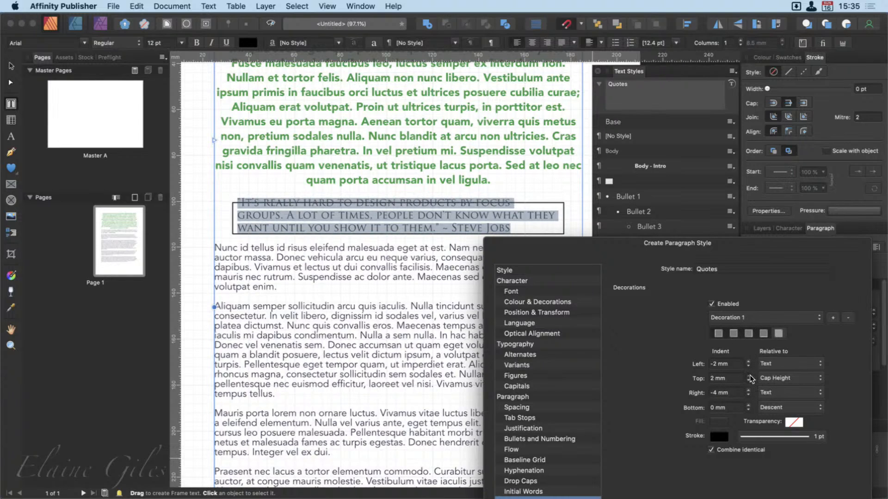
{"action": "left_click", "coordinate": [749, 380]}
{"action": "left_click", "coordinate": [749, 381]}
{"action": "left_click", "coordinate": [749, 381]}
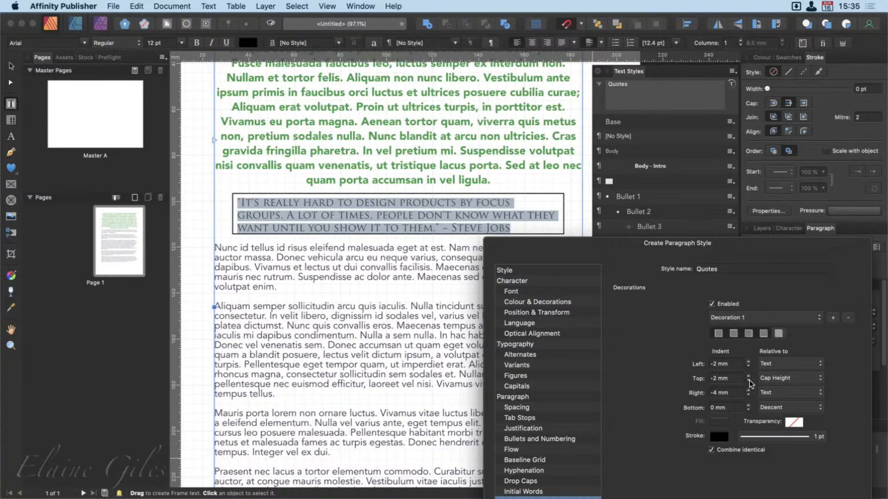
{"action": "left_click", "coordinate": [749, 410]}
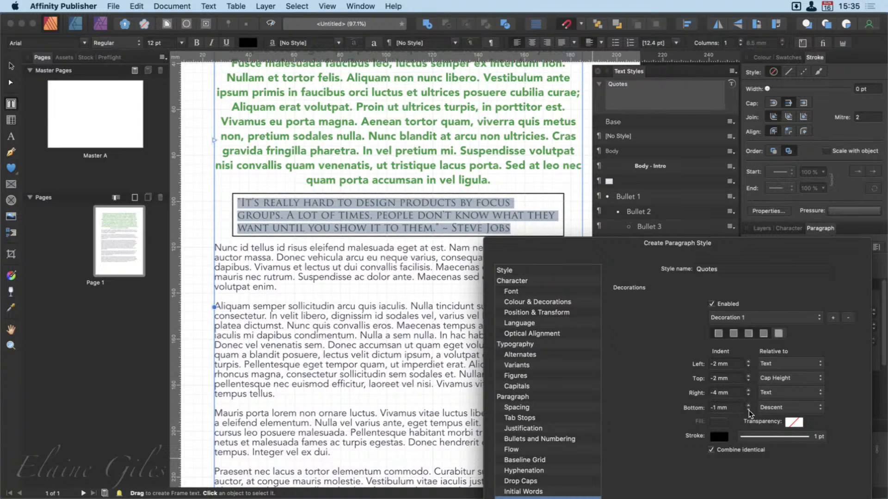
{"action": "left_click", "coordinate": [749, 410]}
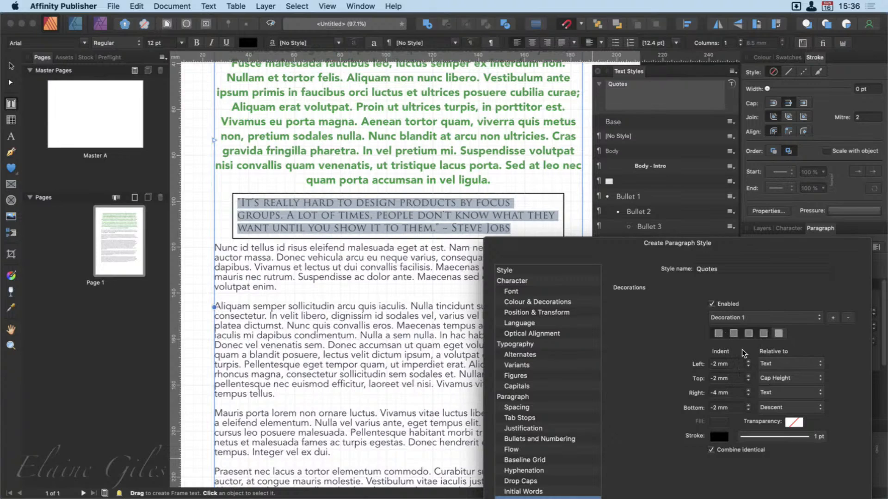
Remove the top, right and bottom border lines from Decoration 1, keeping only the left line.
{"action": "left_click", "coordinate": [744, 335]}
{"action": "left_click", "coordinate": [763, 335]}
{"action": "left_click", "coordinate": [753, 337]}
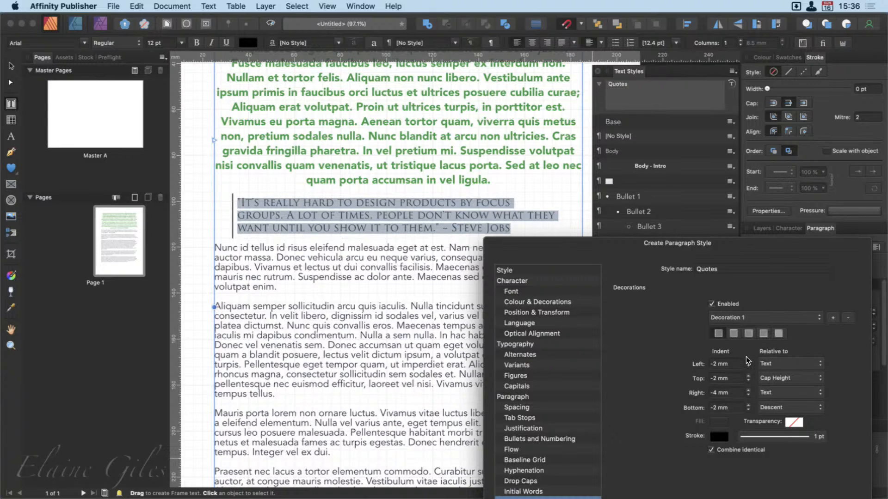
Set the decoration line's stroke to 4 pt wide and colour it orange, FF7200.
{"action": "left_click", "coordinate": [810, 437]}
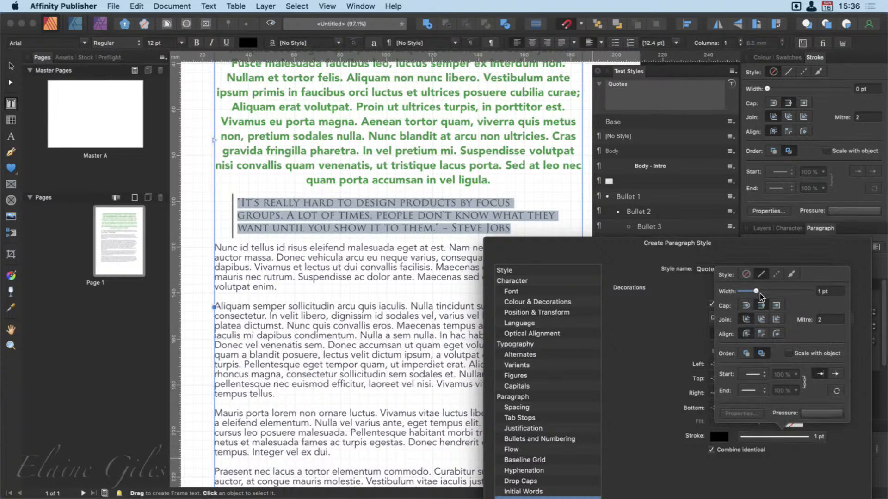
{"action": "left_click_drag", "start_coordinate": [756, 291], "coordinate": [764, 296]}
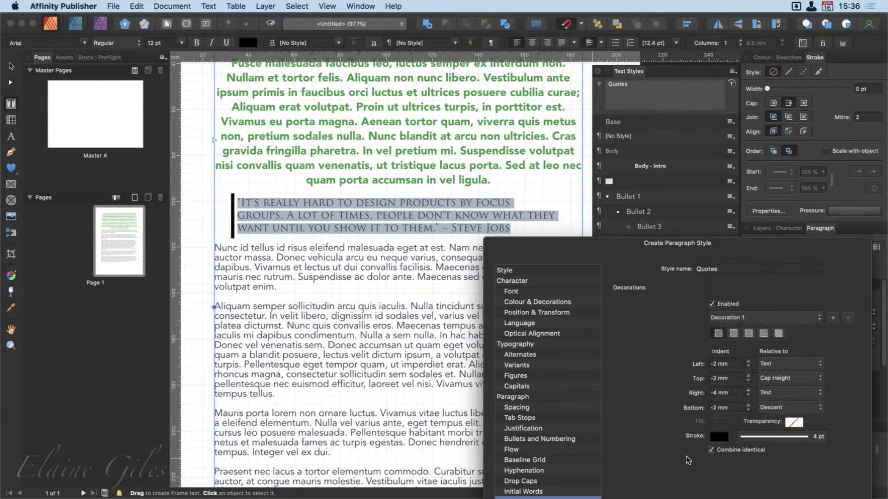
{"action": "left_click", "coordinate": [719, 437]}
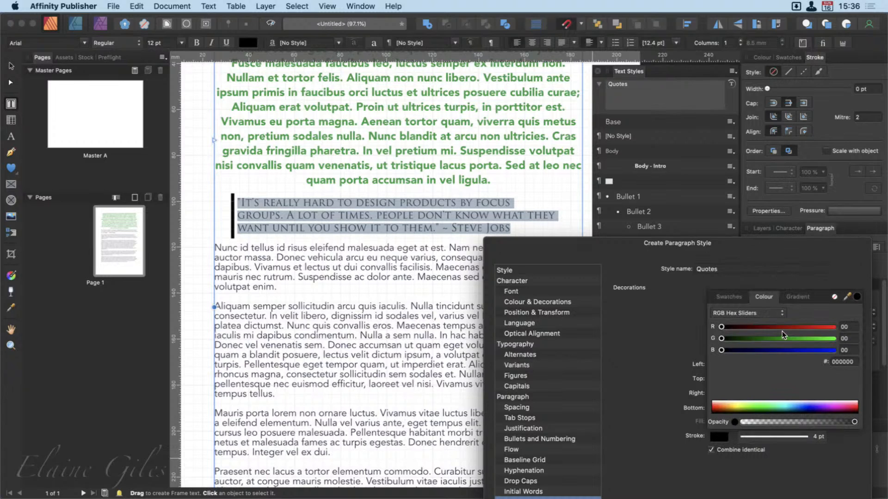
{"action": "left_click_drag", "start_coordinate": [784, 329], "coordinate": [820, 328]}
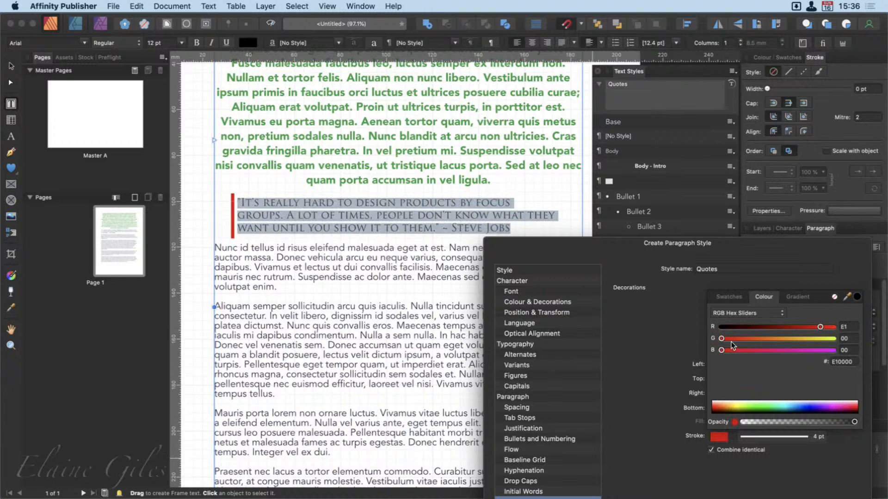
{"action": "mouse_move", "coordinate": [727, 339]}
{"action": "left_mouse_down"}
{"action": "mouse_move", "coordinate": [776, 342]}
{"action": "mouse_move", "coordinate": [841, 329]}
{"action": "left_mouse_up"}
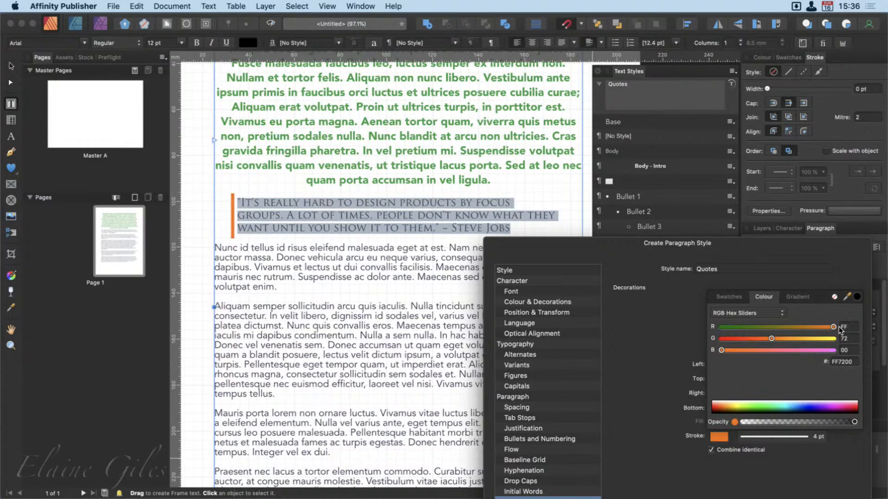
{"action": "left_click", "coordinate": [669, 478]}
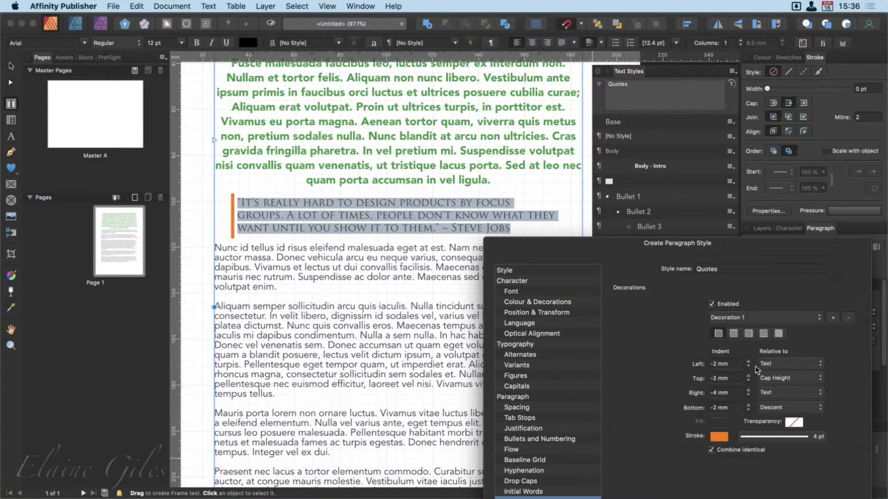
Check the Quotes style's general settings, keep it based on [No Style], and create the style.
{"action": "left_click_drag", "start_coordinate": [770, 248], "coordinate": [739, 127]}
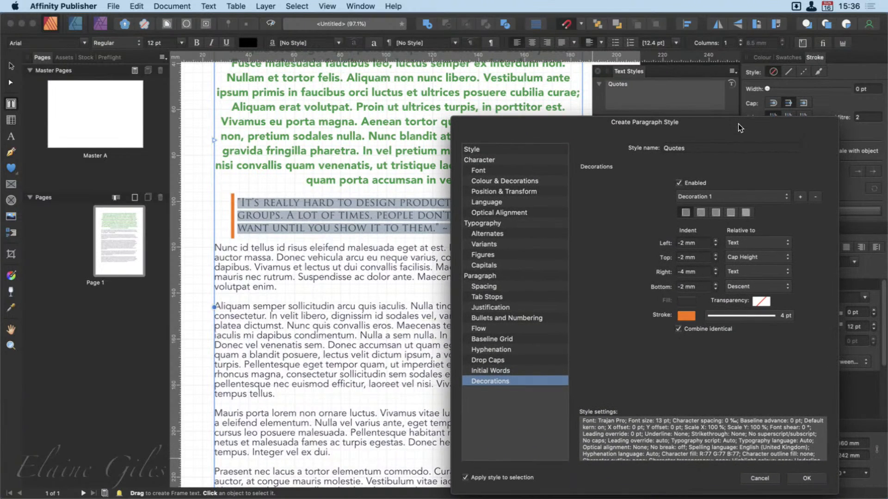
{"action": "left_click", "coordinate": [516, 151]}
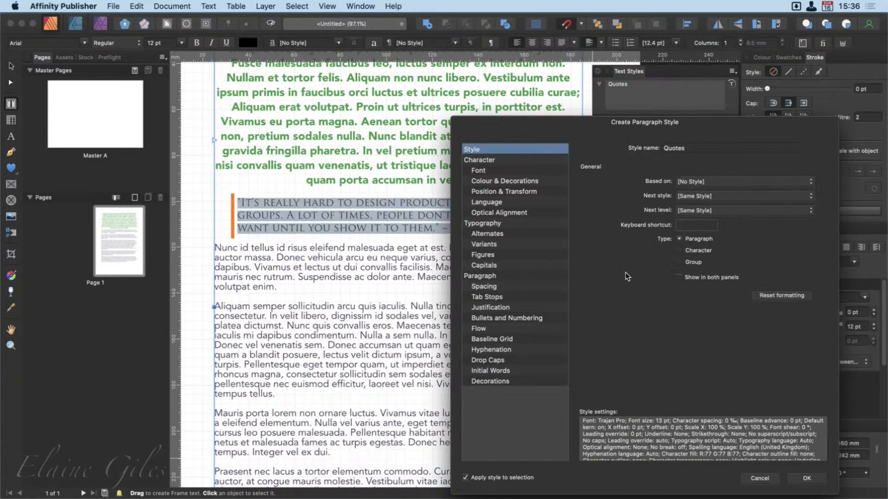
{"action": "left_click", "coordinate": [692, 185]}
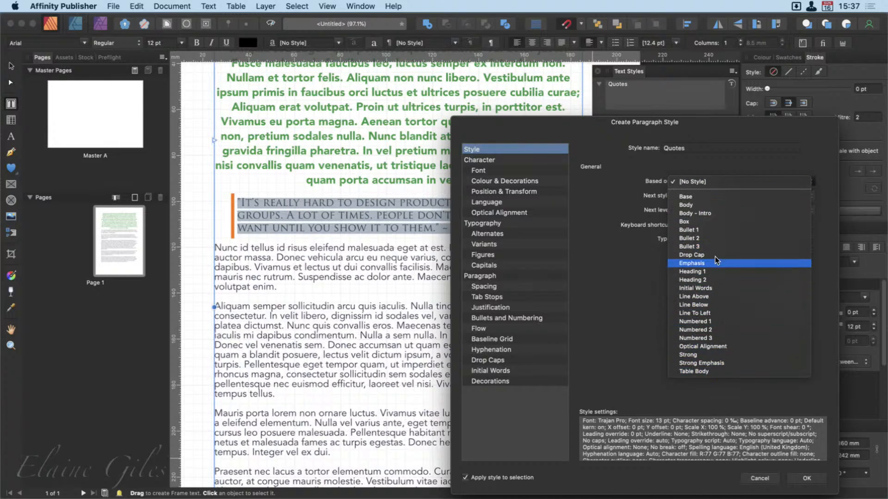
{"action": "left_click", "coordinate": [639, 272]}
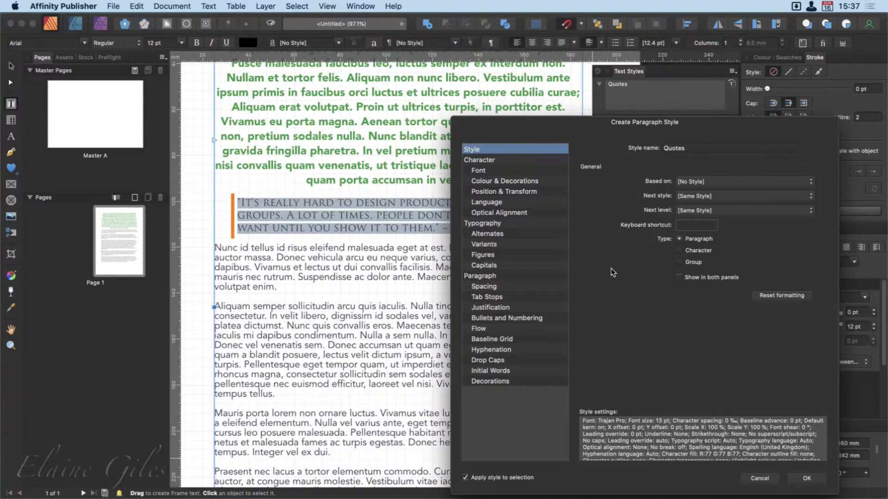
{"action": "left_click", "coordinate": [807, 478]}
{"action": "left_click", "coordinate": [455, 293]}
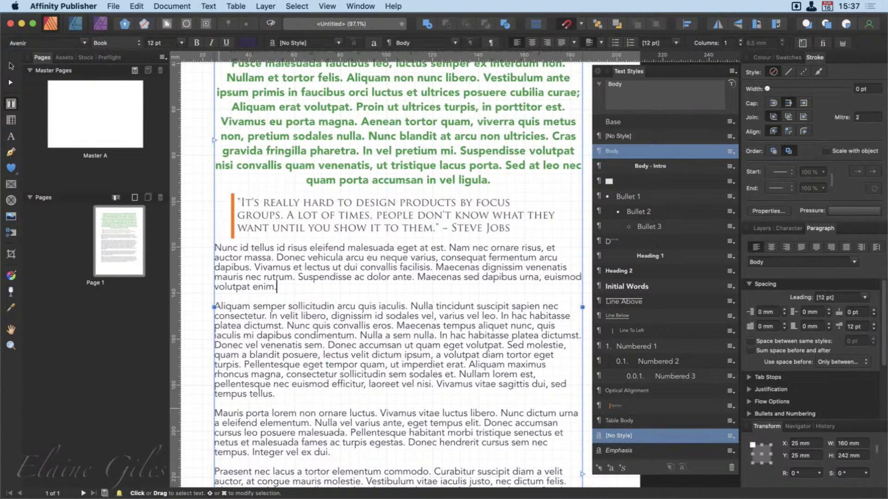
{"action": "key", "text": "super+Tab"}
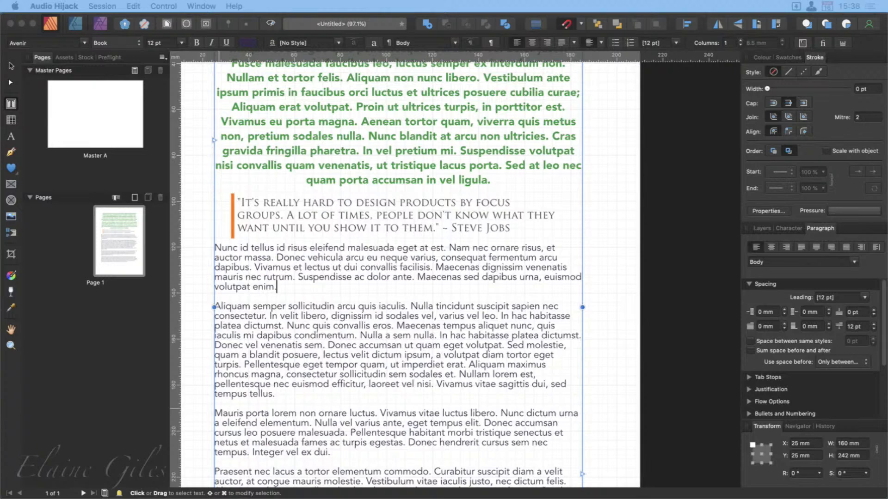
{"action": "left_click", "coordinate": [650, 316]}
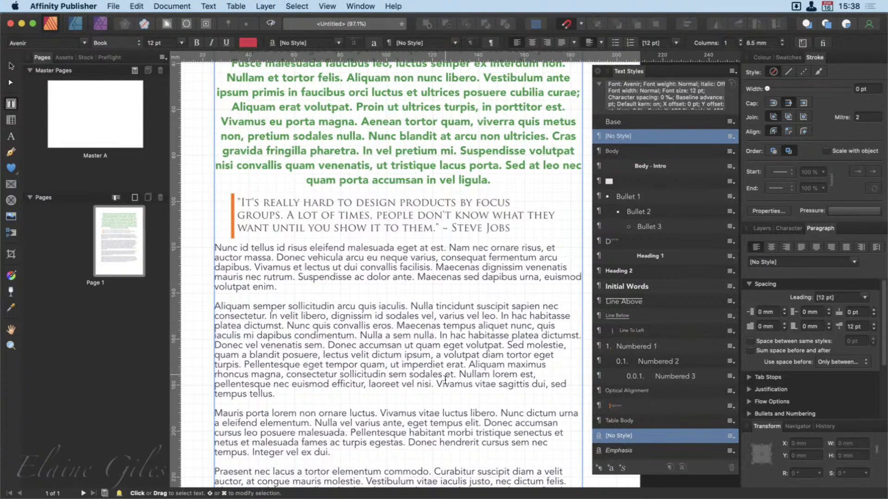
Apply the Strong character style to the name "Steve Jobs" at the end of the quote.
{"action": "left_click_drag", "start_coordinate": [451, 231], "coordinate": [509, 234]}
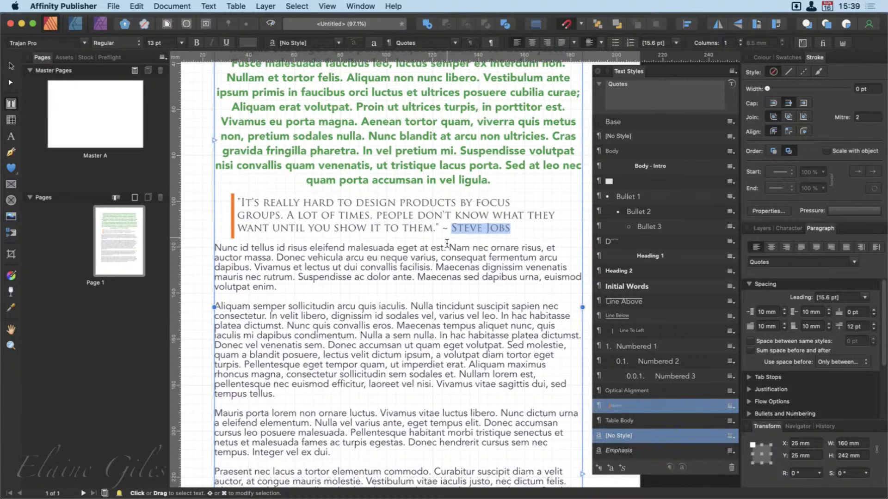
{"action": "scroll", "coordinate": [662, 375], "scroll_direction": "down", "scroll_amount": 2}
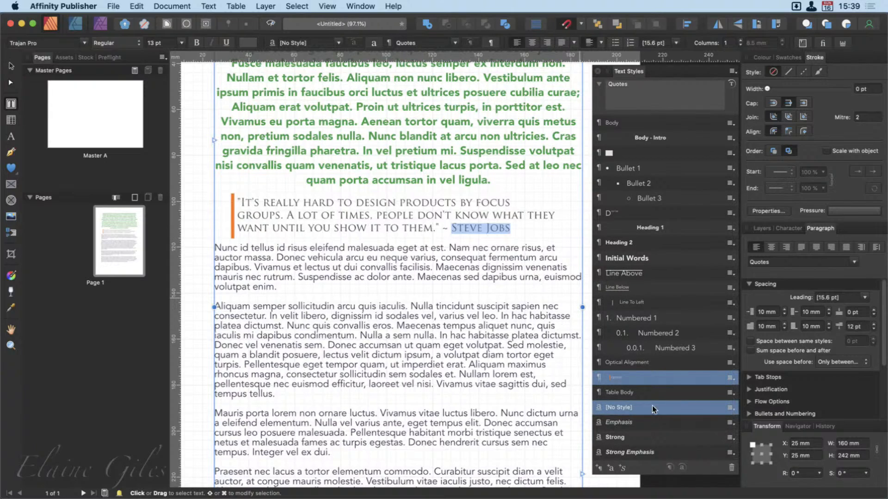
{"action": "left_click", "coordinate": [641, 438]}
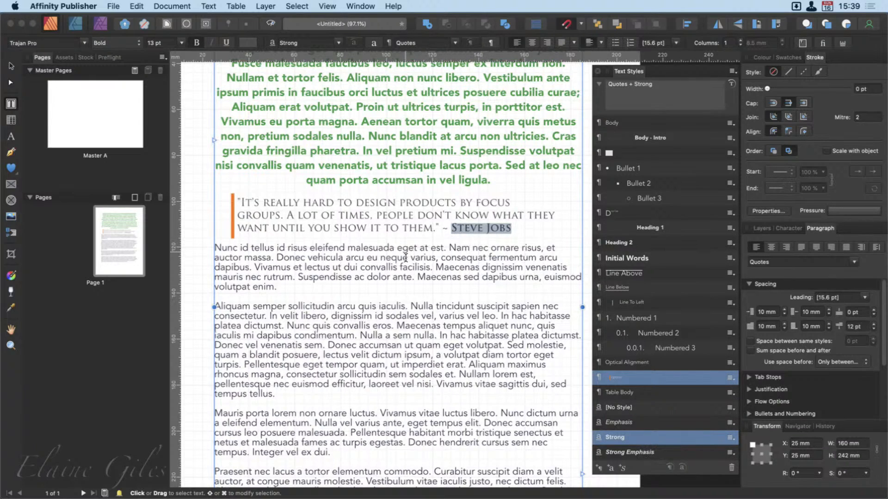
Try the Strong character style on a letter of "malesuada" below the quote, and reset it to [No Style].
{"action": "left_click", "coordinate": [372, 253]}
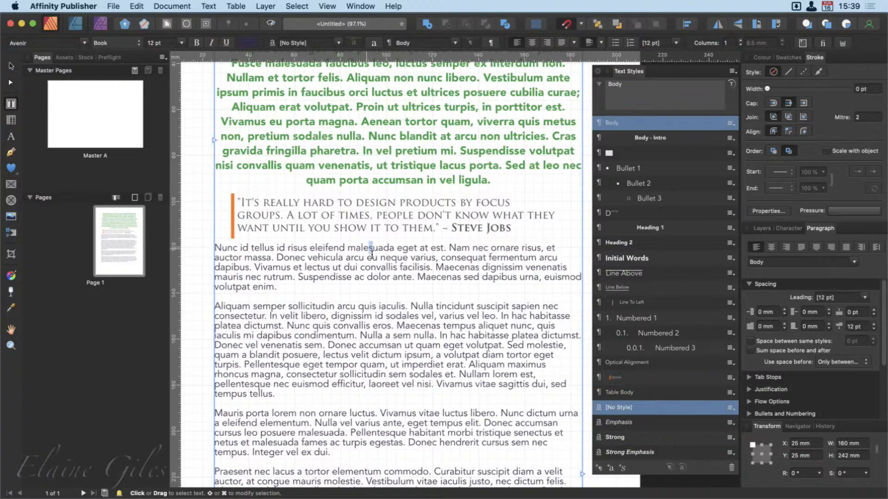
{"action": "left_click", "coordinate": [623, 437]}
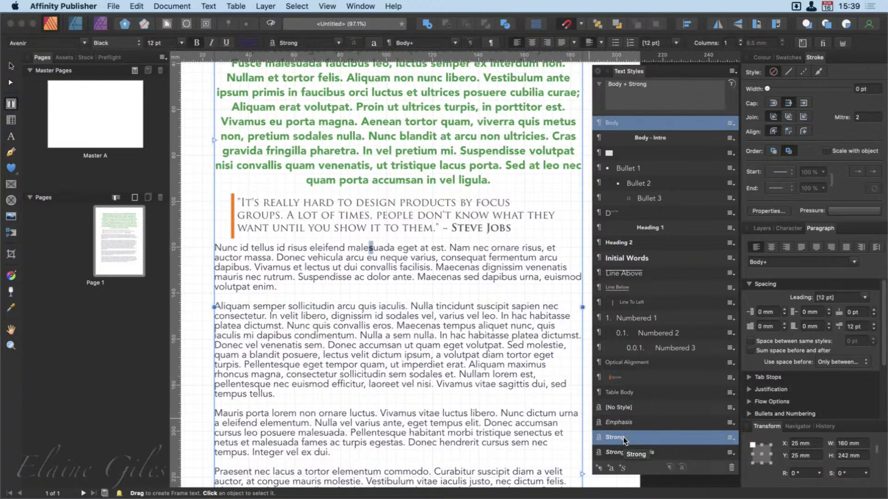
{"action": "left_click", "coordinate": [618, 408]}
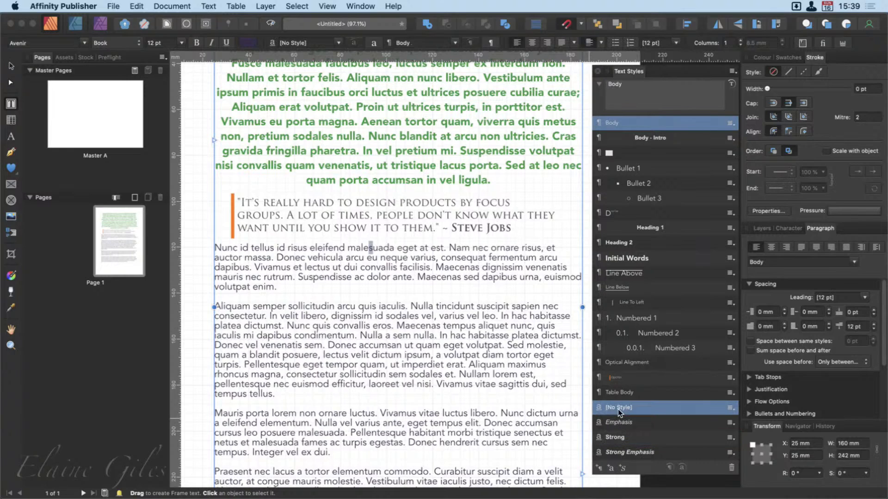
Examine the Strong character style's font and colour and decoration settings, leaving the style unchanged.
{"action": "left_click_drag", "start_coordinate": [511, 228], "coordinate": [451, 230]}
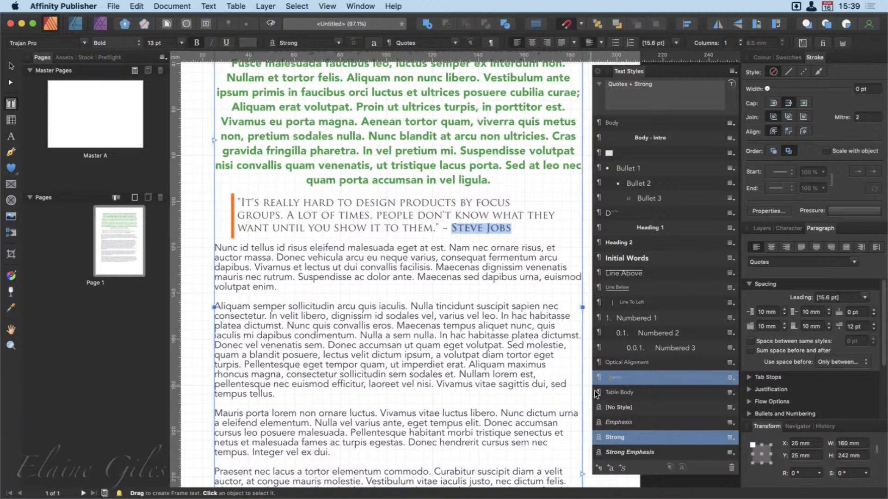
{"action": "right_click", "coordinate": [624, 436]}
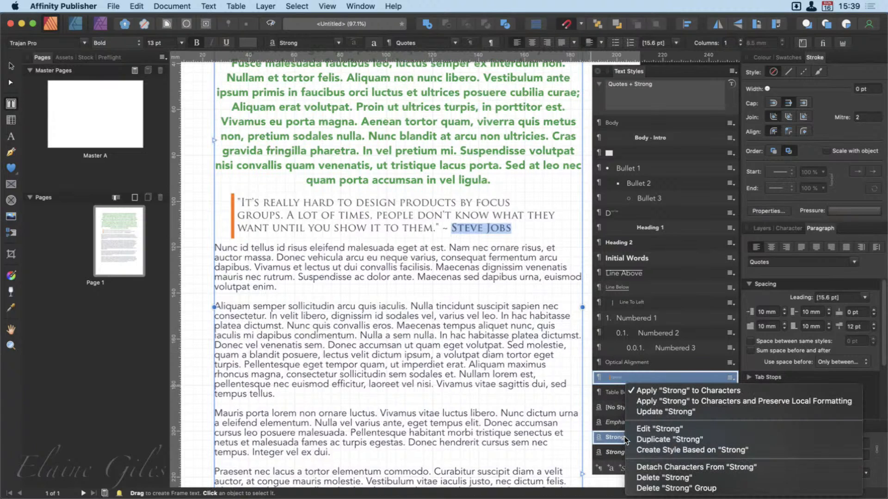
{"action": "left_click", "coordinate": [653, 429]}
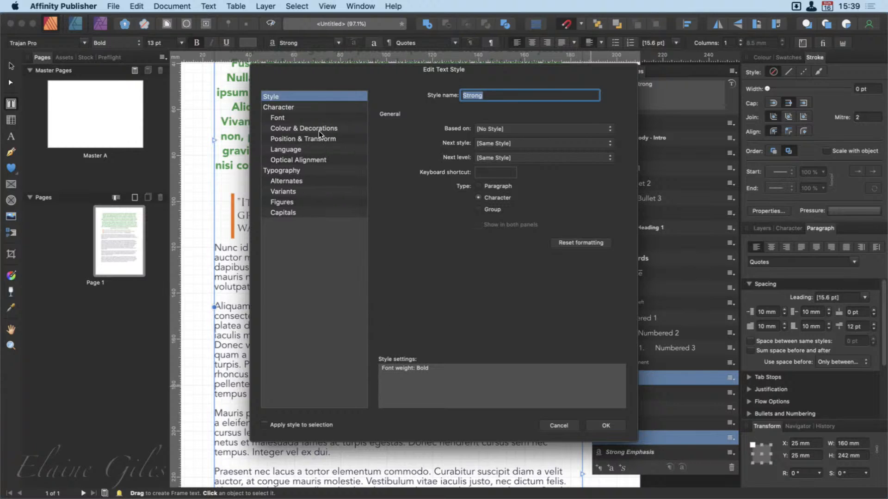
{"action": "left_click", "coordinate": [318, 116]}
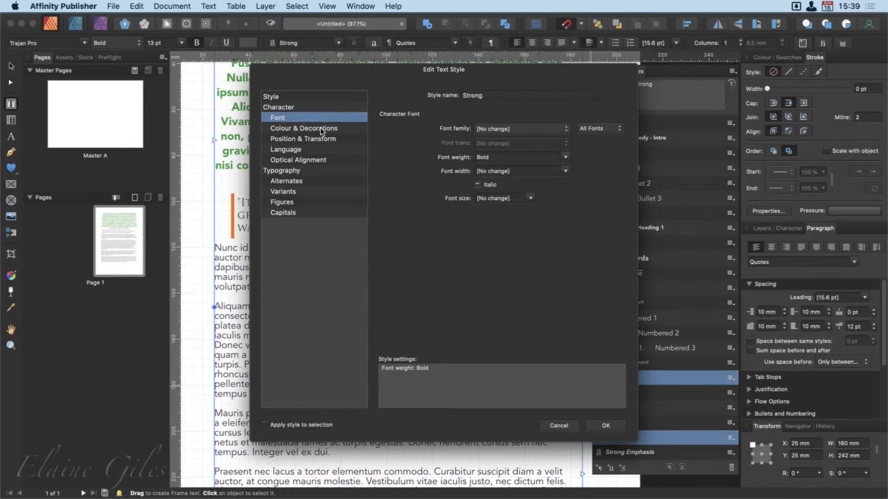
{"action": "left_click", "coordinate": [322, 129]}
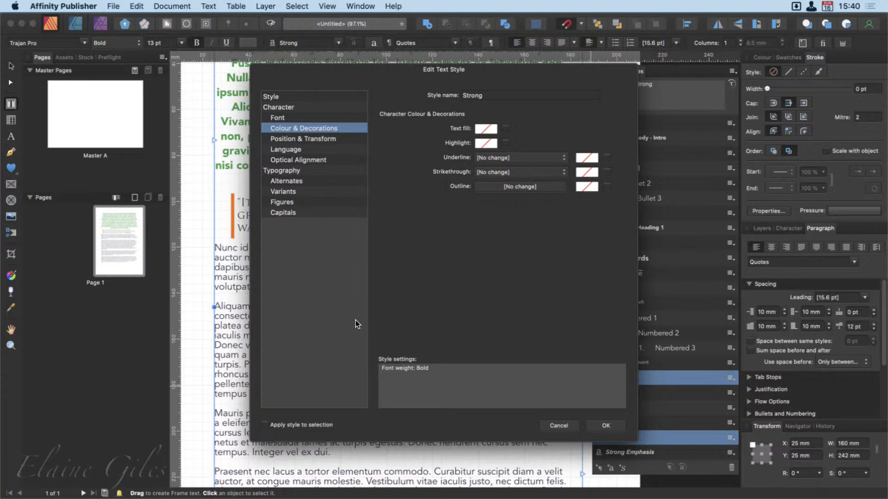
{"action": "left_click", "coordinate": [556, 426]}
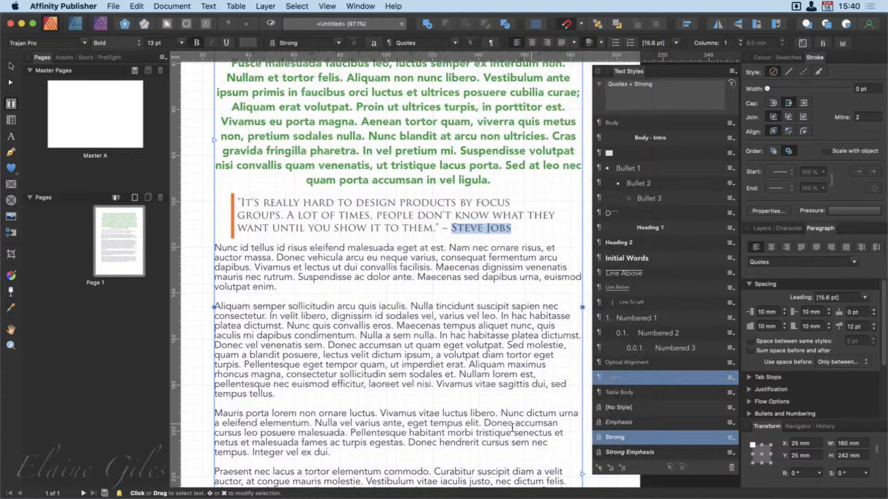
Select the words "tincidunt suscipit sapien" in the second body paragraph below the quote.
{"action": "left_click", "coordinate": [444, 414]}
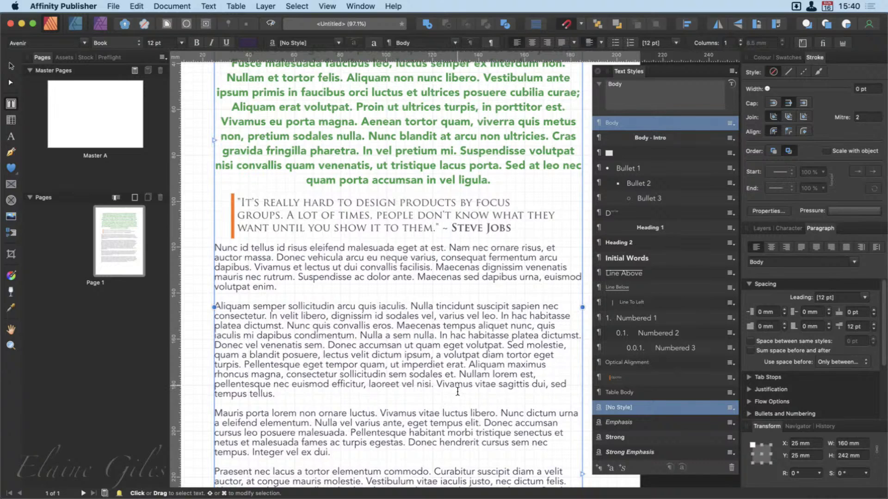
{"action": "left_click_drag", "start_coordinate": [437, 307], "coordinate": [540, 307]}
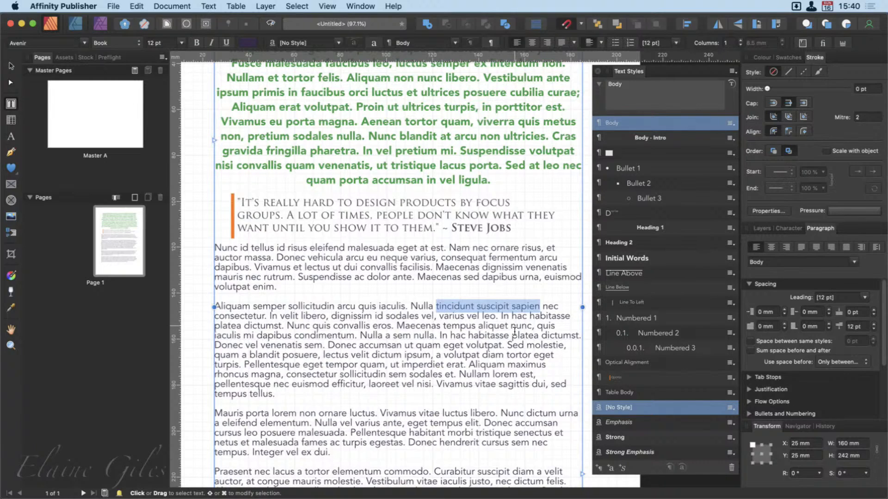
Start a new character style from the selected words "tincidunt suscipit sapien" and name it "Important".
{"action": "left_click", "coordinate": [609, 467]}
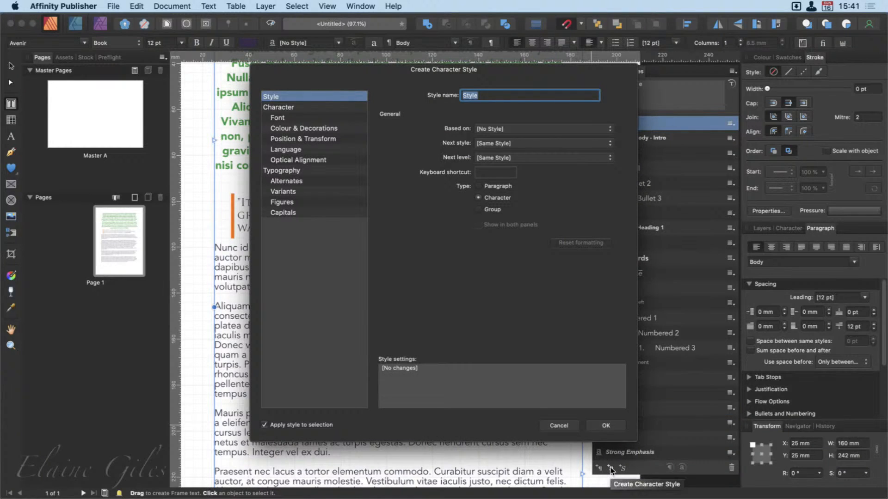
{"action": "type", "text": "Impo"}
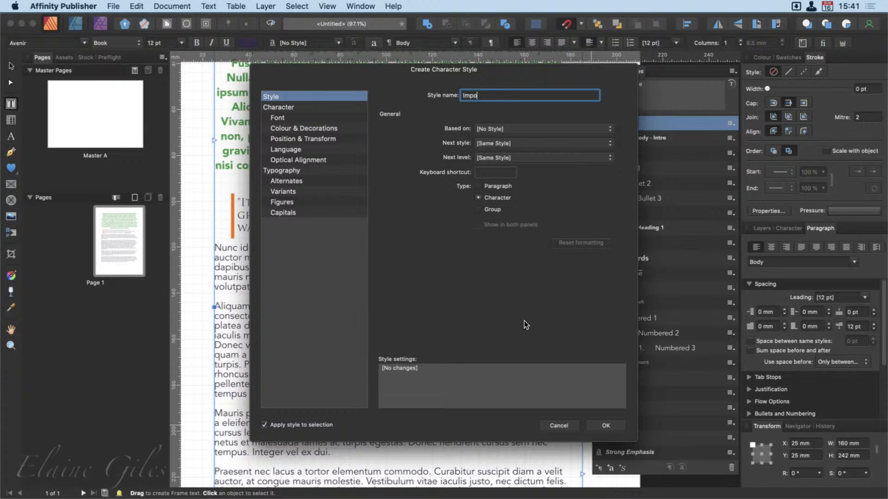
{"action": "type", "text": "rtant"}
Set the new character style's text fill to pure red, hex FF0000.
{"action": "left_click", "coordinate": [297, 107]}
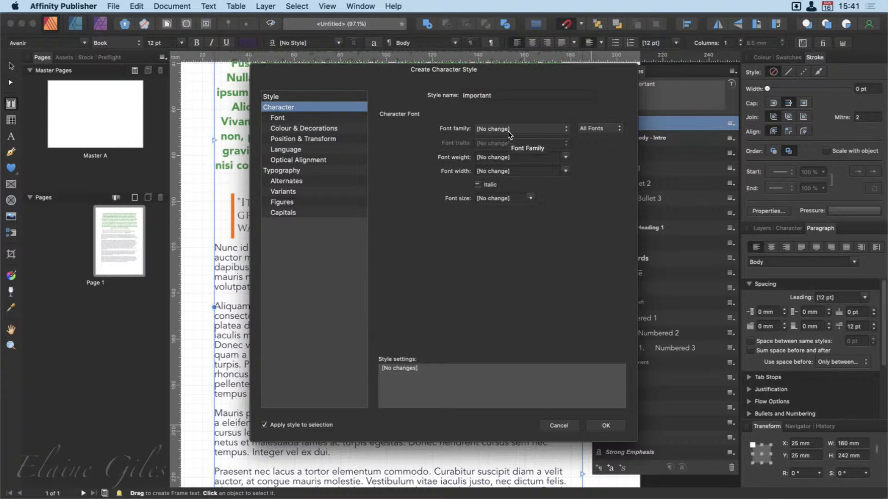
{"action": "left_click", "coordinate": [330, 119]}
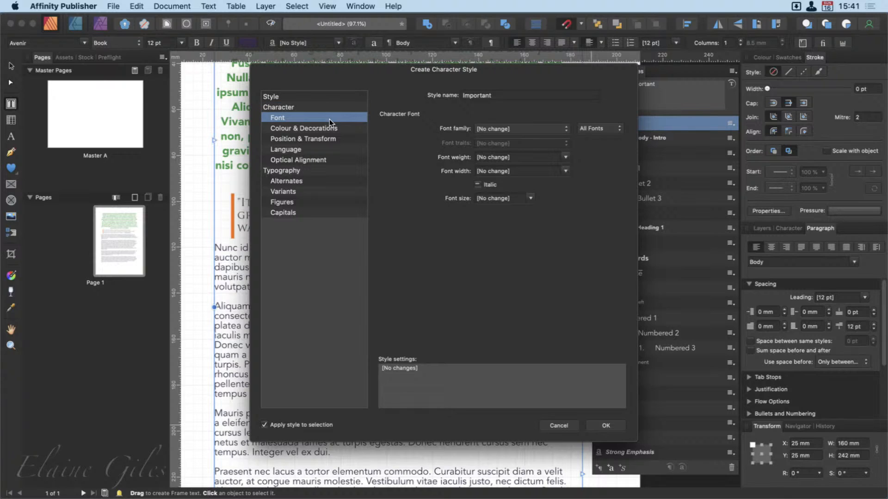
{"action": "left_click", "coordinate": [327, 129]}
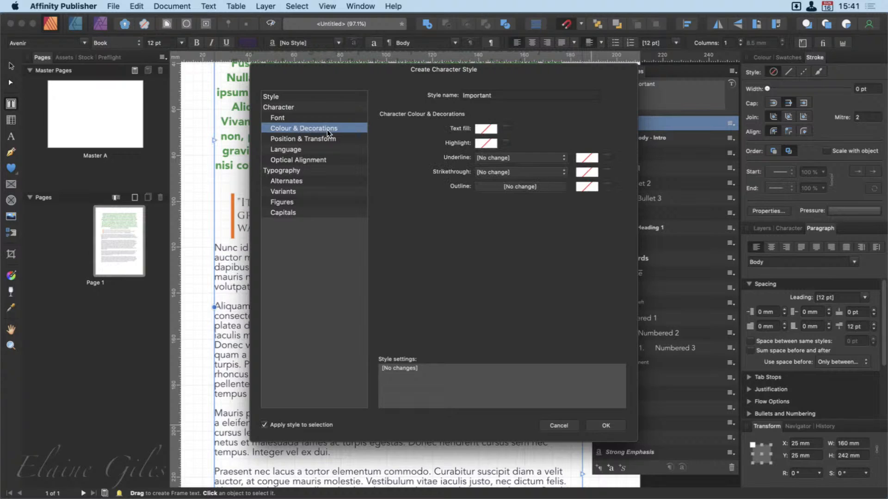
{"action": "left_click", "coordinate": [505, 129]}
{"action": "left_click", "coordinate": [482, 131]}
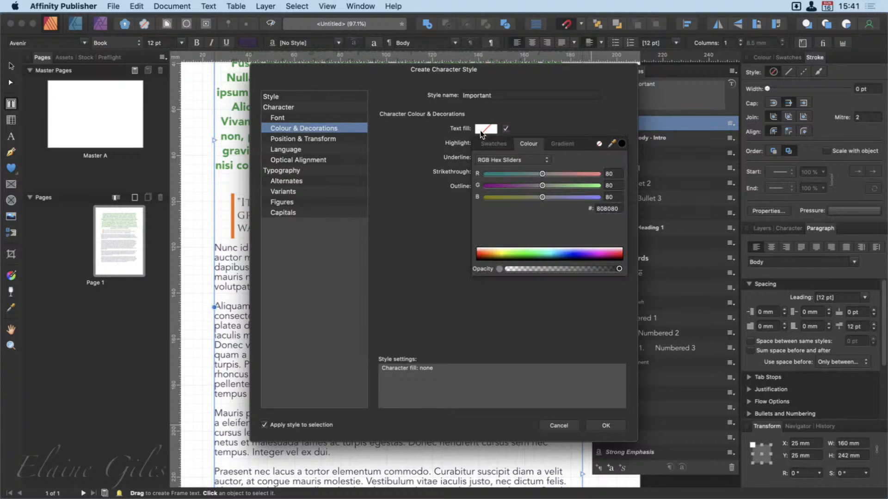
{"action": "left_click_drag", "start_coordinate": [542, 197], "coordinate": [484, 197]}
{"action": "left_click_drag", "start_coordinate": [543, 175], "coordinate": [623, 176]}
{"action": "left_click_drag", "start_coordinate": [542, 185], "coordinate": [484, 186]}
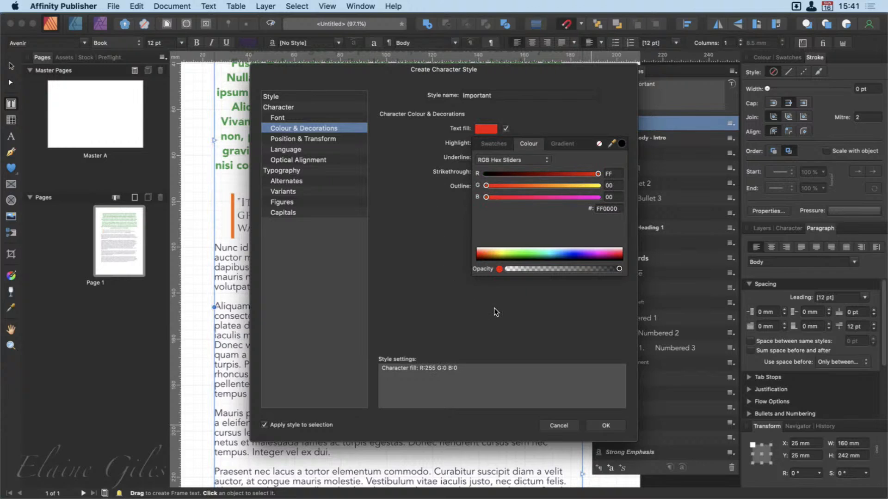
{"action": "left_click", "coordinate": [429, 274]}
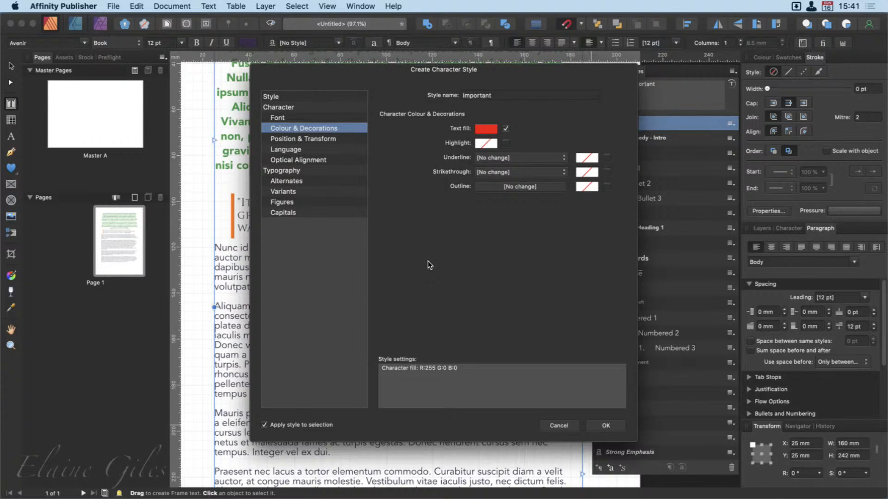
Set the new style's font weight to Bold and create it, applying it to the selected words.
{"action": "left_click", "coordinate": [322, 120]}
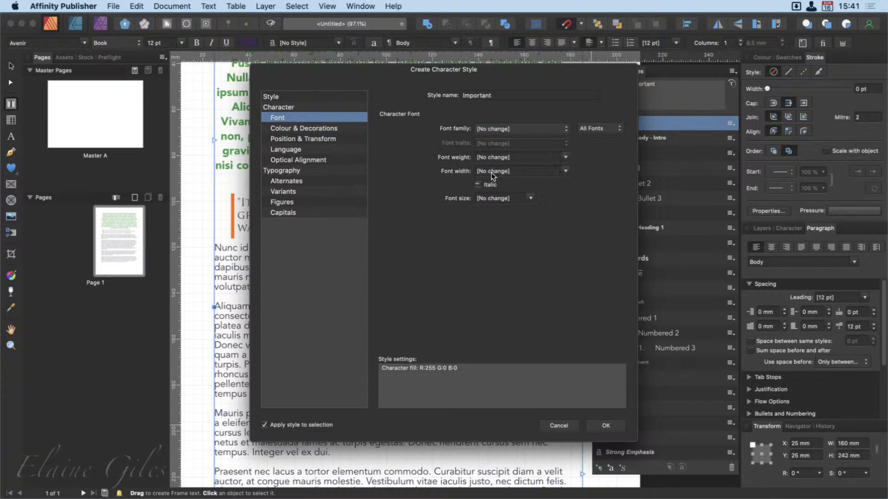
{"action": "left_click", "coordinate": [565, 157]}
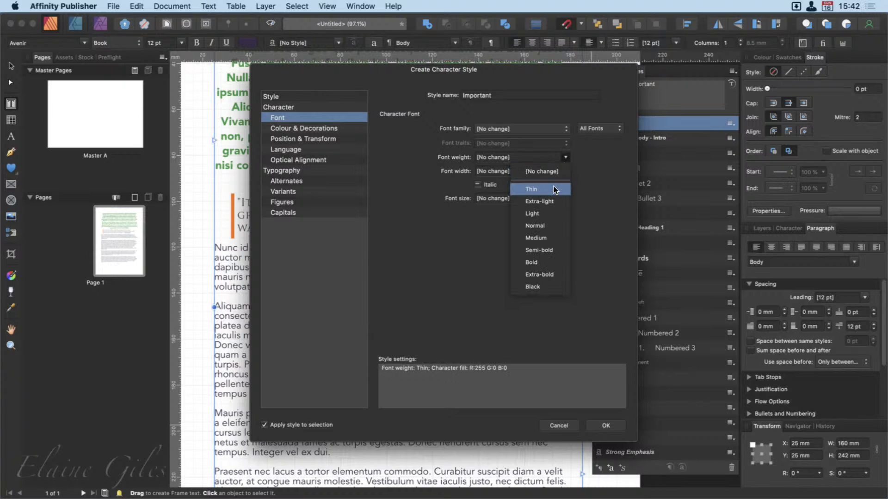
{"action": "left_click", "coordinate": [555, 262]}
{"action": "left_click", "coordinate": [607, 425]}
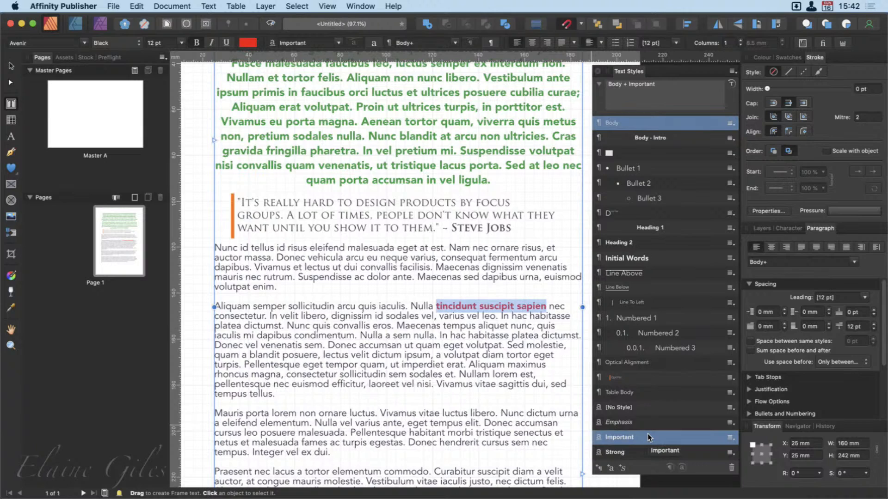
Apply the Important character style to the words "Nunc id tellus" at the start of the paragraph below the quote.
{"action": "left_click", "coordinate": [485, 329]}
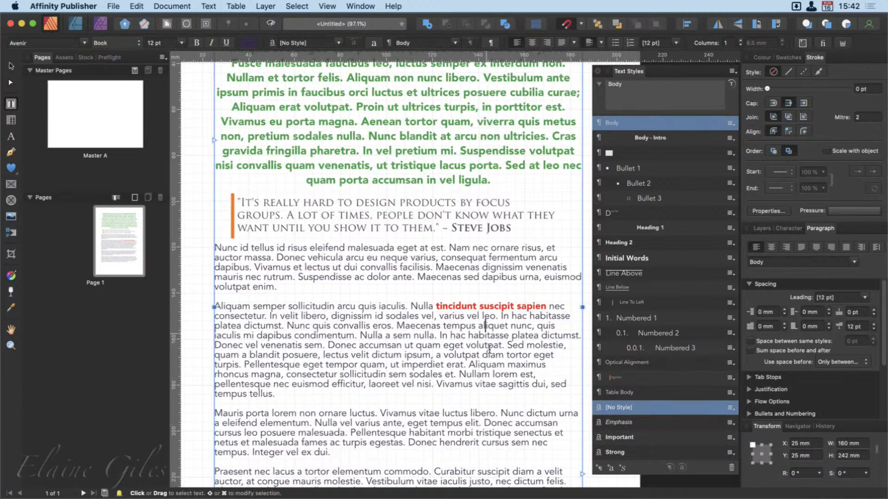
{"action": "left_click_drag", "start_coordinate": [273, 253], "coordinate": [215, 257]}
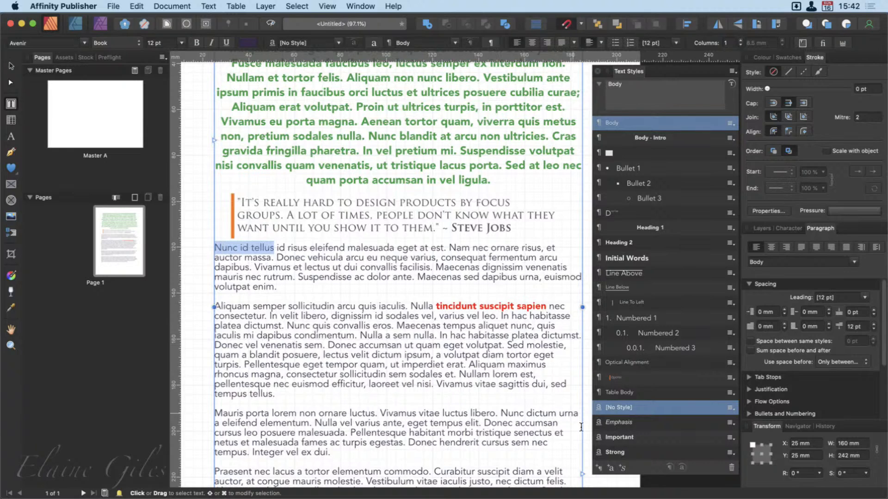
{"action": "left_click", "coordinate": [617, 437]}
{"action": "left_click", "coordinate": [317, 389]}
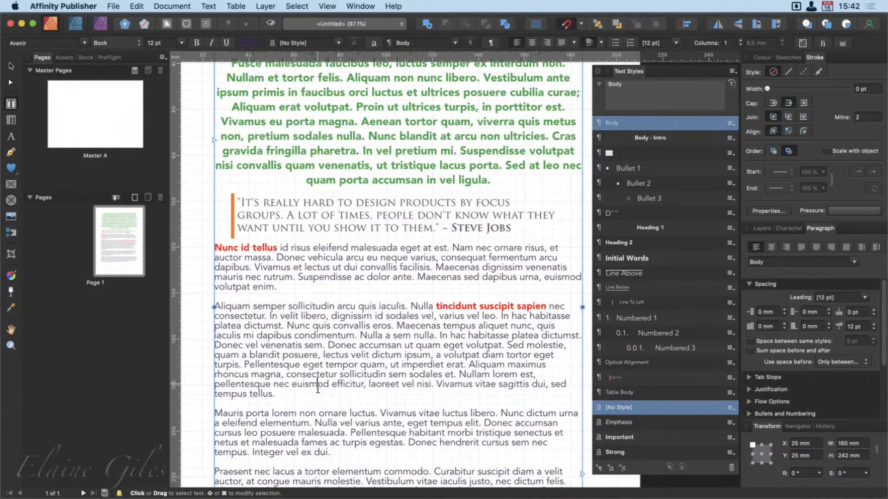
Edit the Important character style to add a yellow highlight, hex F3FF4F.
{"action": "right_click", "coordinate": [630, 438]}
{"action": "left_click", "coordinate": [648, 450]}
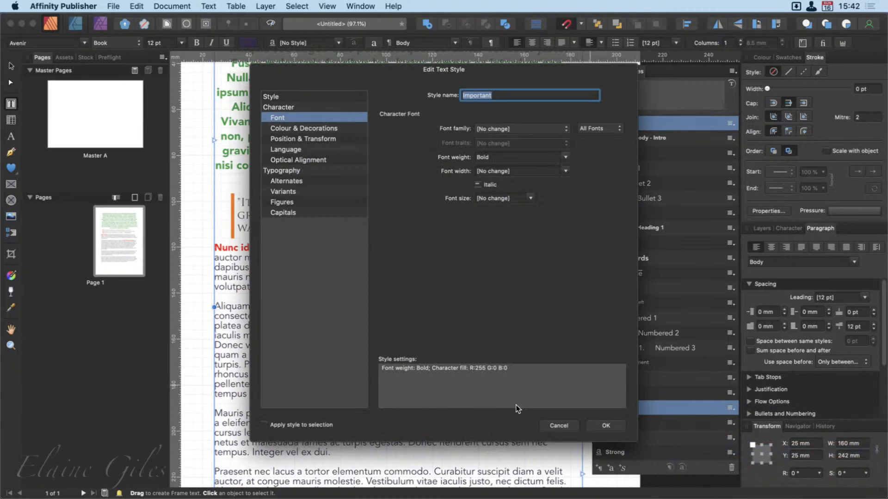
{"action": "left_click_drag", "start_coordinate": [342, 74], "coordinate": [562, 105]}
{"action": "left_click", "coordinate": [530, 167]}
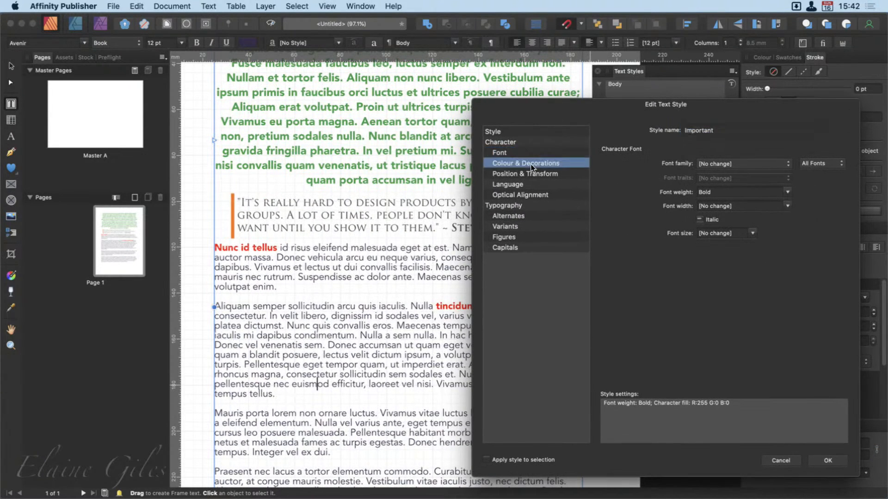
{"action": "left_click", "coordinate": [727, 178]}
{"action": "left_click", "coordinate": [716, 180]}
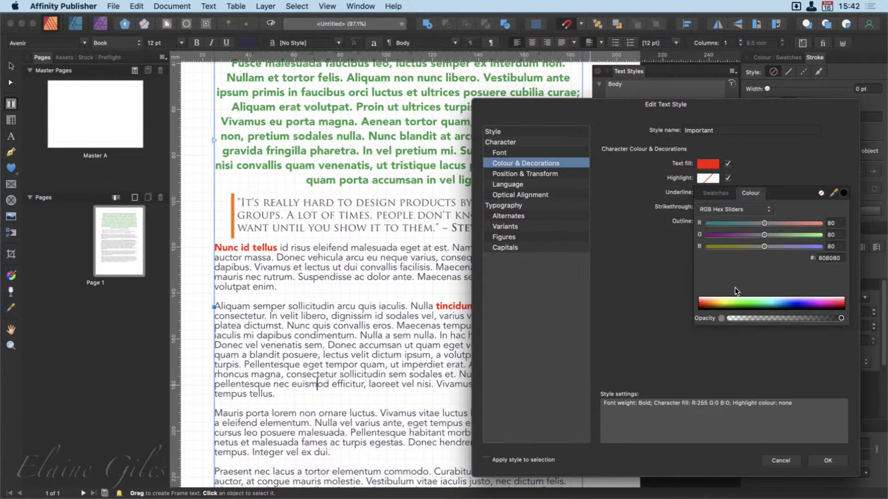
{"action": "left_click", "coordinate": [724, 301]}
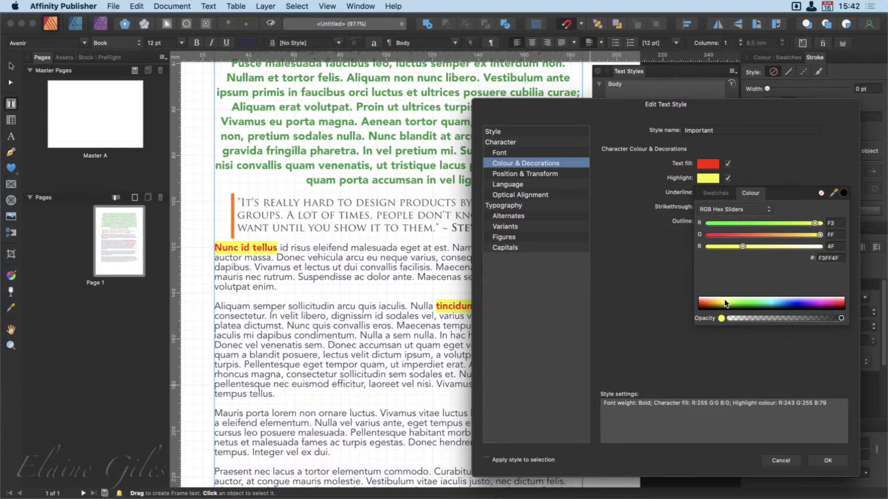
{"action": "left_click", "coordinate": [827, 461]}
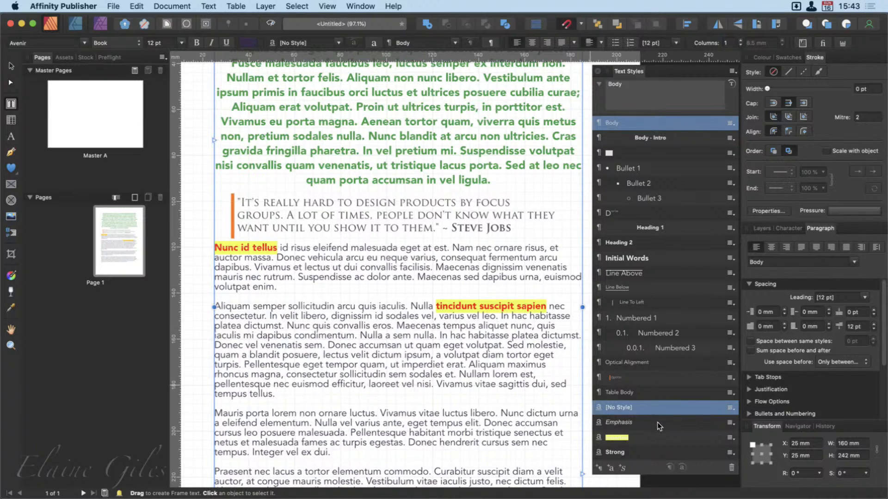
Hide the formatting samples in the text styles list so that plain style names are listed.
{"action": "scroll", "coordinate": [657, 422], "scroll_direction": "down", "scroll_amount": 1}
{"action": "scroll", "coordinate": [657, 422], "scroll_direction": "down", "scroll_amount": 1}
{"action": "scroll", "coordinate": [656, 423], "scroll_direction": "up", "scroll_amount": 2}
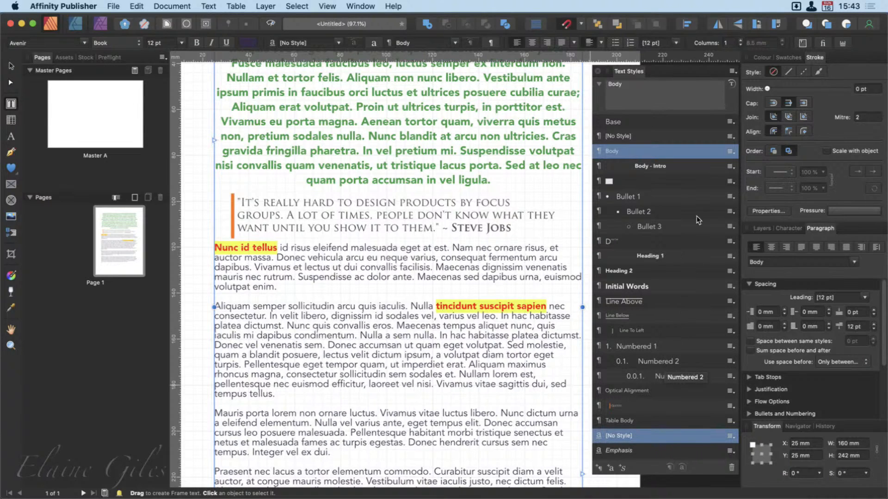
{"action": "left_click_drag", "start_coordinate": [684, 67], "coordinate": [680, 71]}
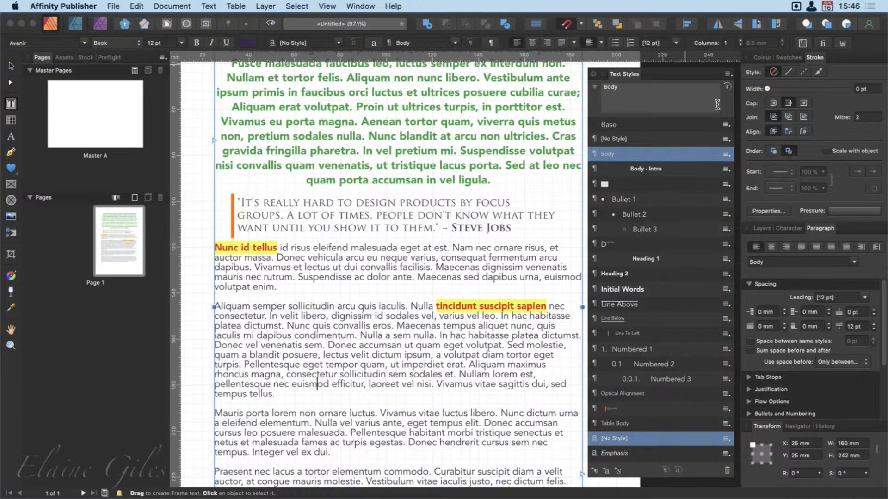
{"action": "left_click", "coordinate": [728, 75]}
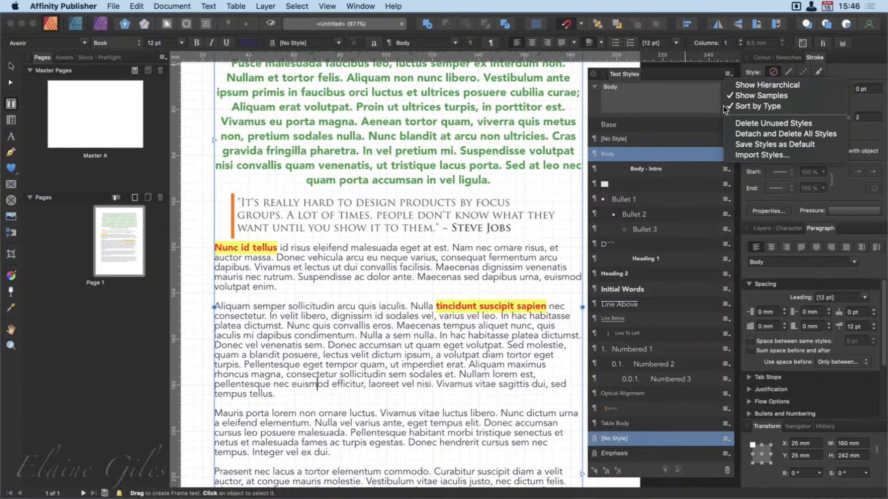
{"action": "left_click", "coordinate": [787, 96]}
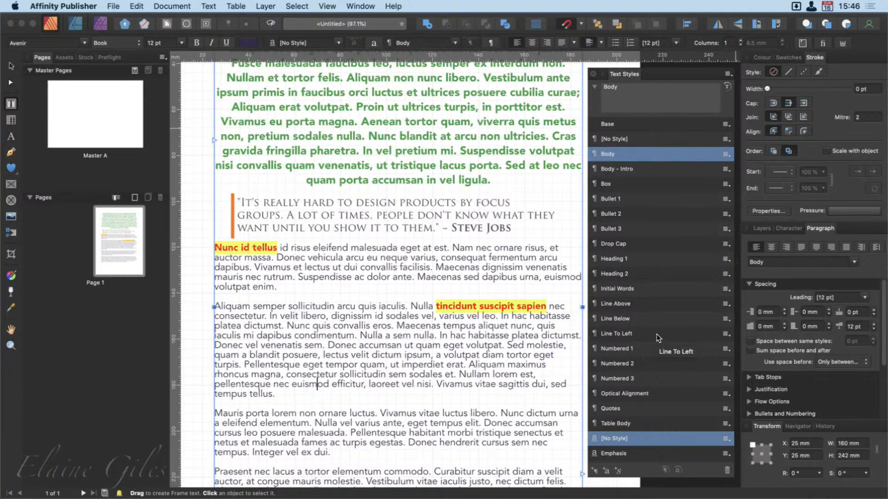
Turn the formatting samples back on in the text styles list.
{"action": "scroll", "coordinate": [658, 338], "scroll_direction": "down", "scroll_amount": 2}
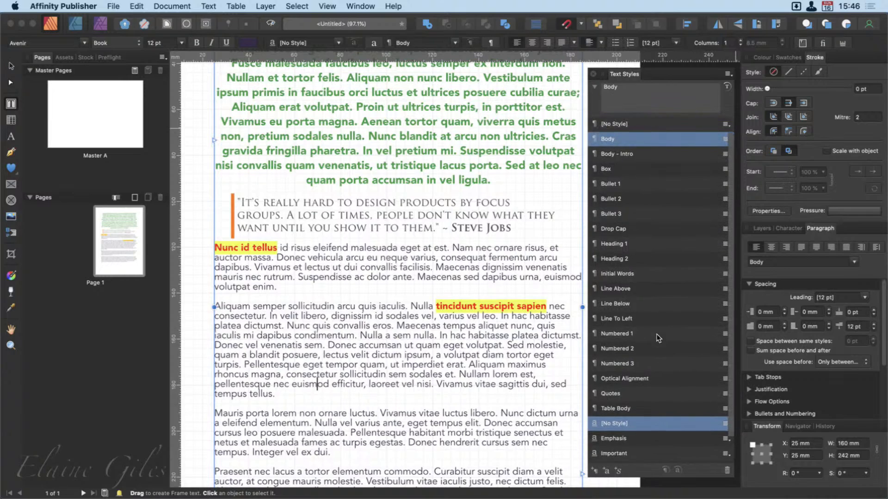
{"action": "scroll", "coordinate": [658, 338], "scroll_direction": "up", "scroll_amount": 1}
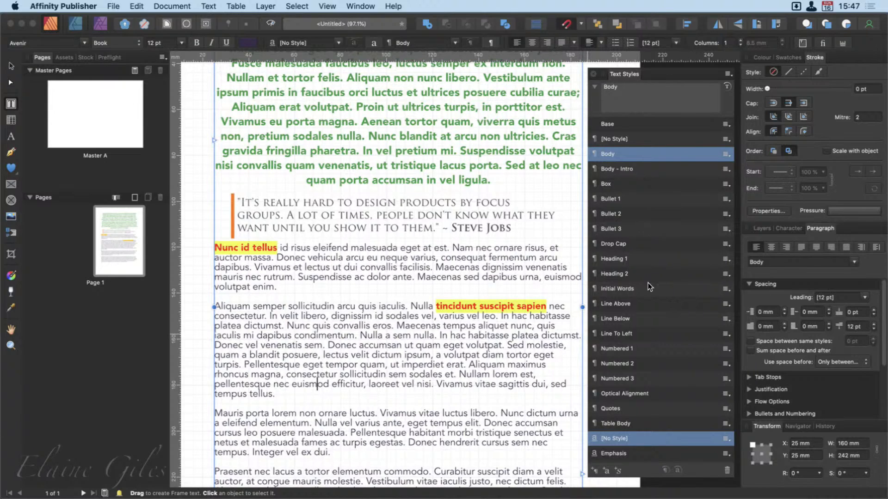
{"action": "left_click", "coordinate": [730, 74]}
{"action": "left_click", "coordinate": [736, 96]}
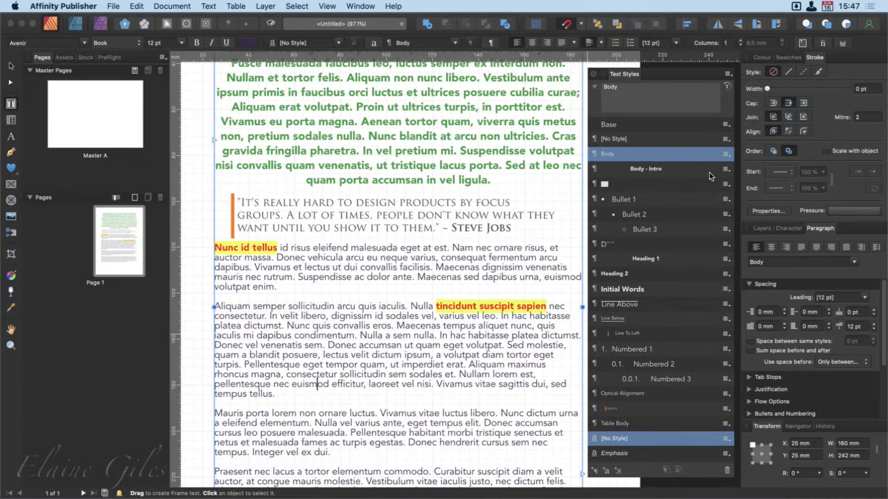
Switch the text styles list from formatted samples to plain style names.
{"action": "scroll", "coordinate": [709, 173], "scroll_direction": "down", "scroll_amount": 3}
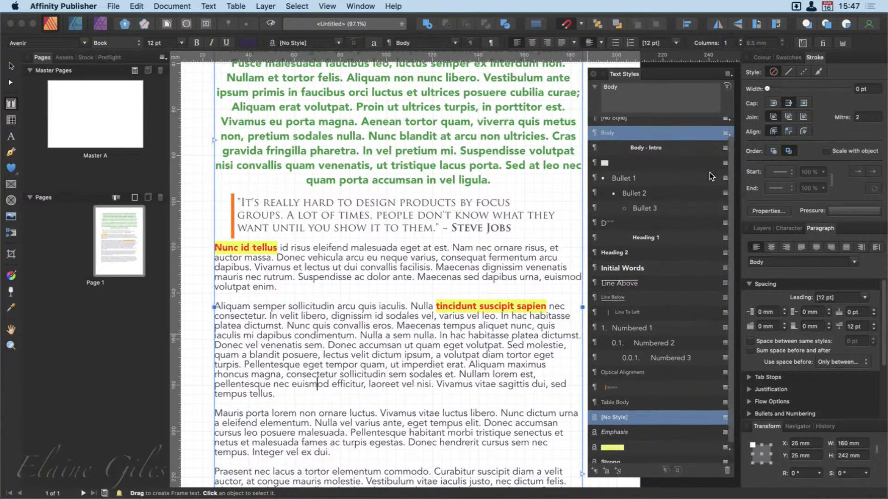
{"action": "scroll", "coordinate": [710, 176], "scroll_direction": "up", "scroll_amount": 3}
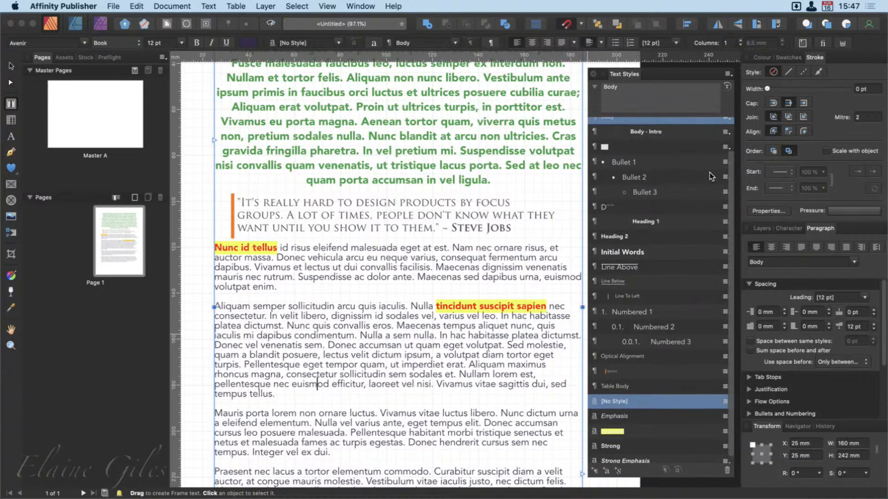
{"action": "left_click", "coordinate": [728, 75]}
{"action": "left_click", "coordinate": [737, 92]}
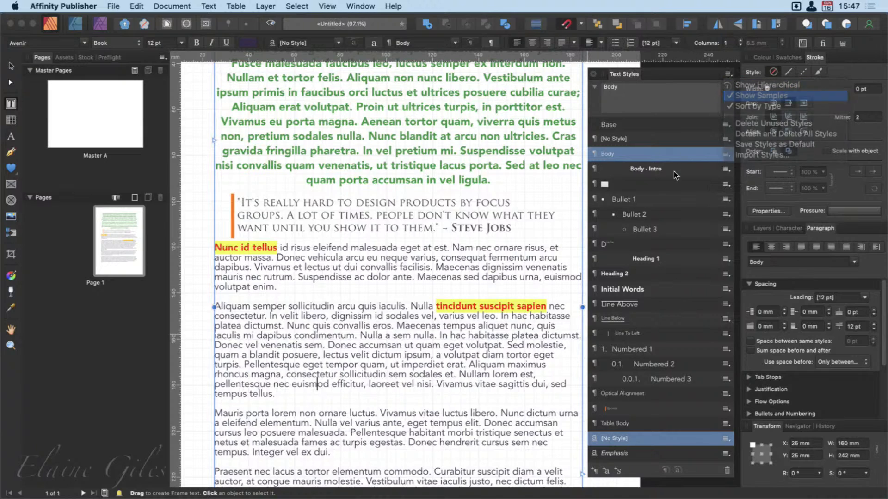
Turn off sorting by type in the text styles list and look through the combined list.
{"action": "left_click", "coordinate": [728, 75]}
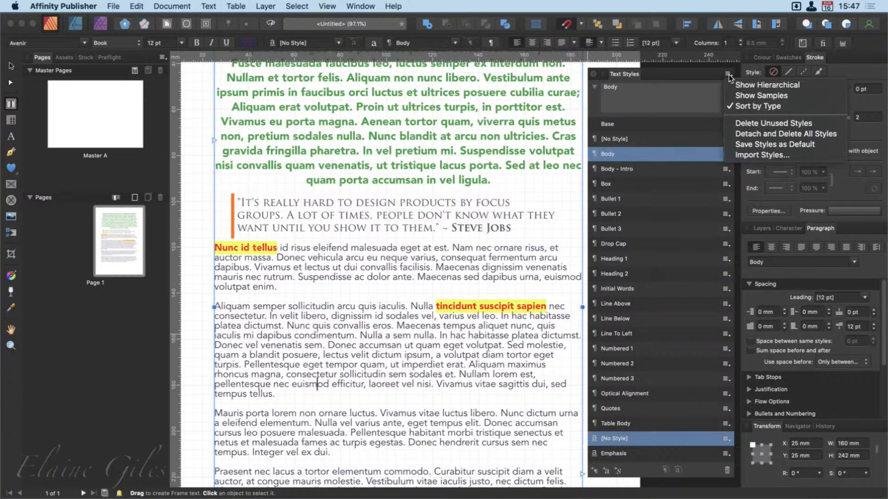
{"action": "left_click", "coordinate": [740, 105]}
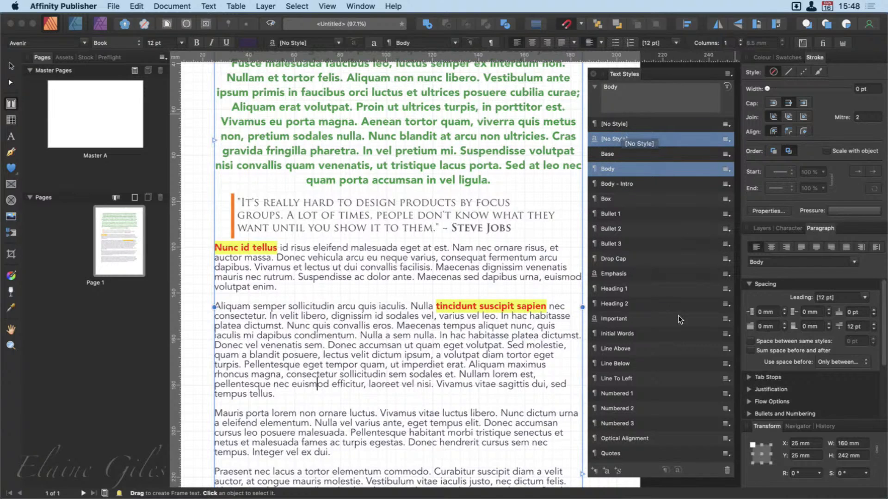
{"action": "scroll", "coordinate": [677, 313], "scroll_direction": "down", "scroll_amount": 3}
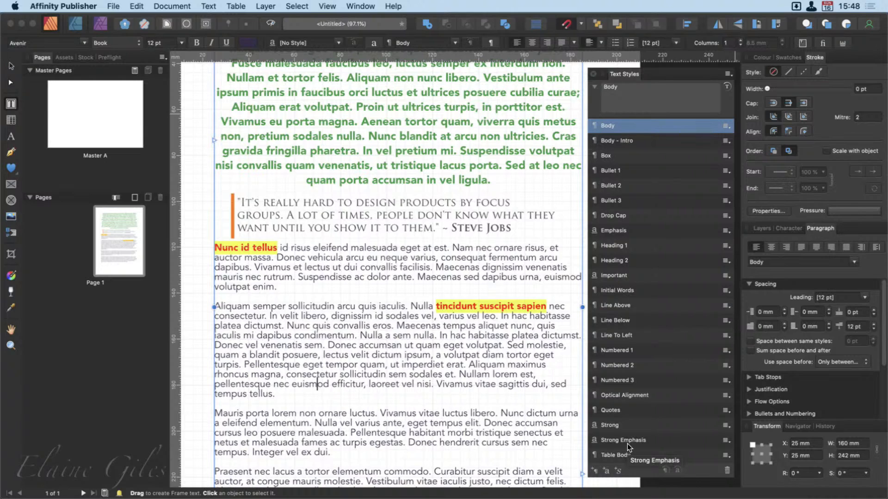
Sort the text styles list by type again.
{"action": "left_click", "coordinate": [728, 74]}
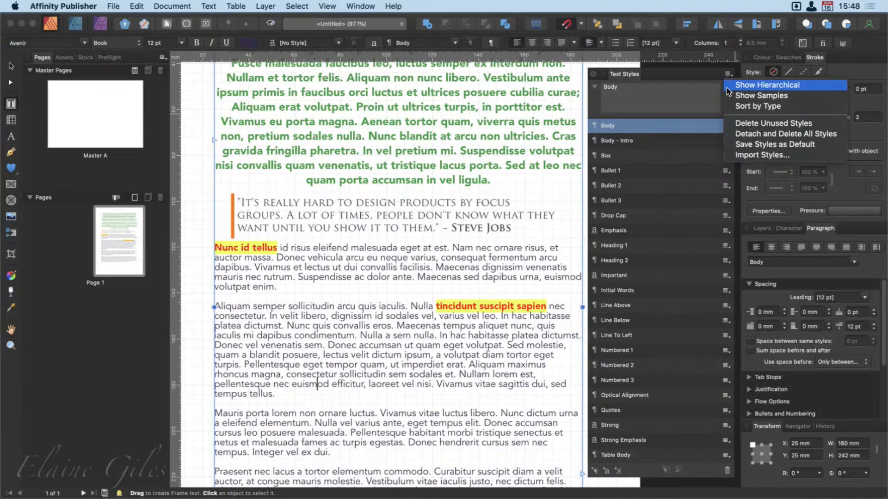
{"action": "left_click", "coordinate": [733, 107]}
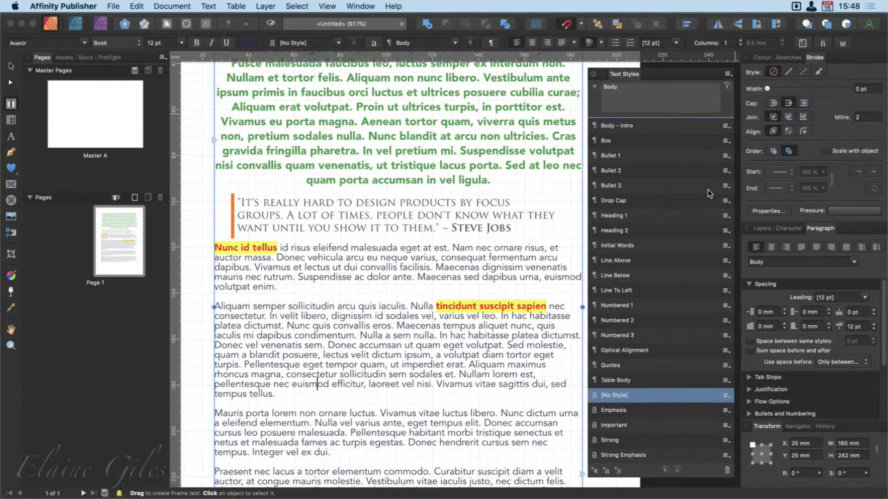
{"action": "scroll", "coordinate": [708, 189], "scroll_direction": "up", "scroll_amount": 3}
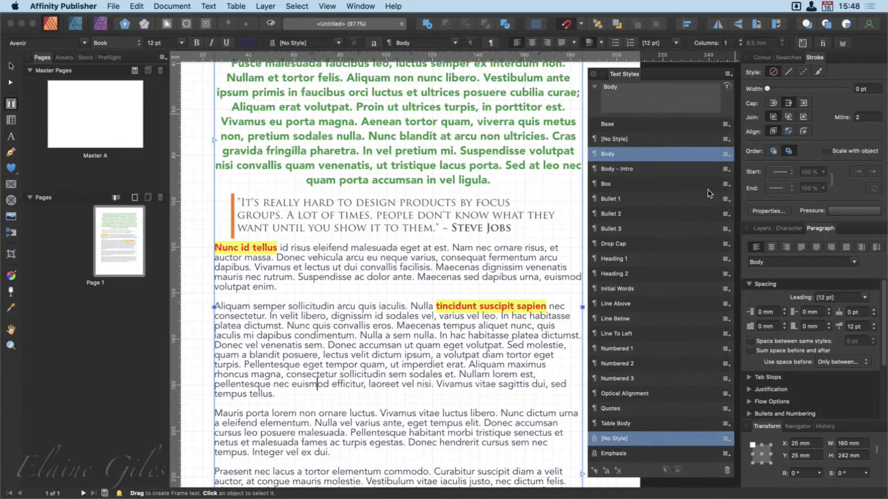
Show the text styles list hierarchically and expand its Strong, Base and Body groups.
{"action": "left_click", "coordinate": [729, 74]}
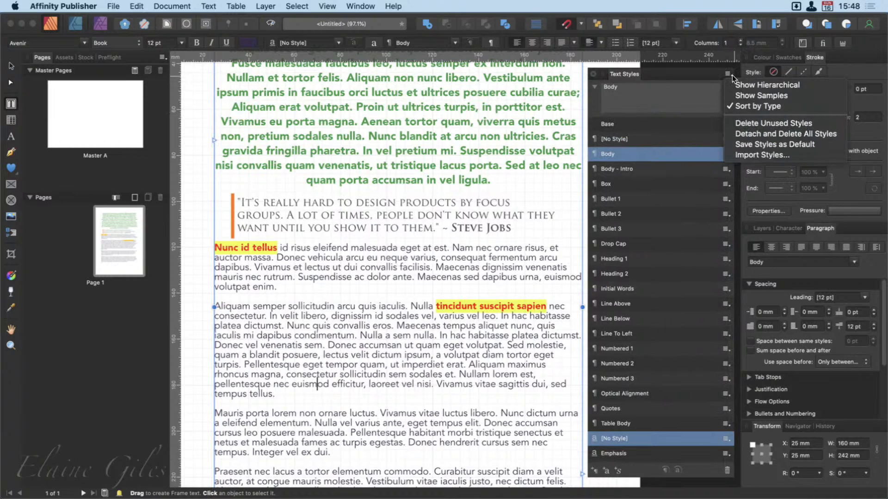
{"action": "left_click", "coordinate": [751, 88]}
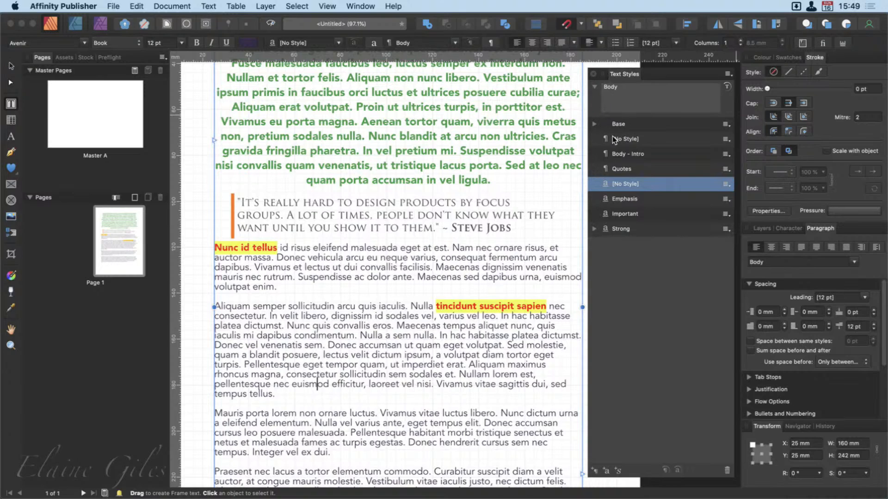
{"action": "left_click", "coordinate": [595, 229]}
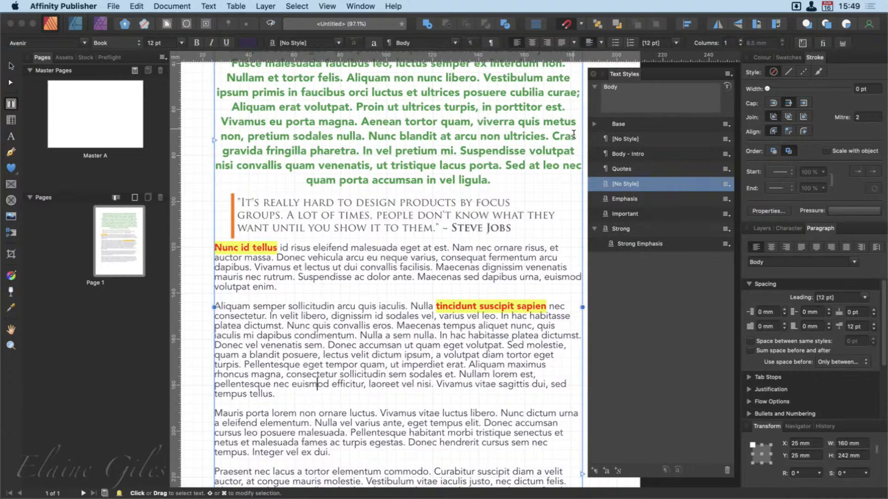
{"action": "left_click", "coordinate": [594, 124]}
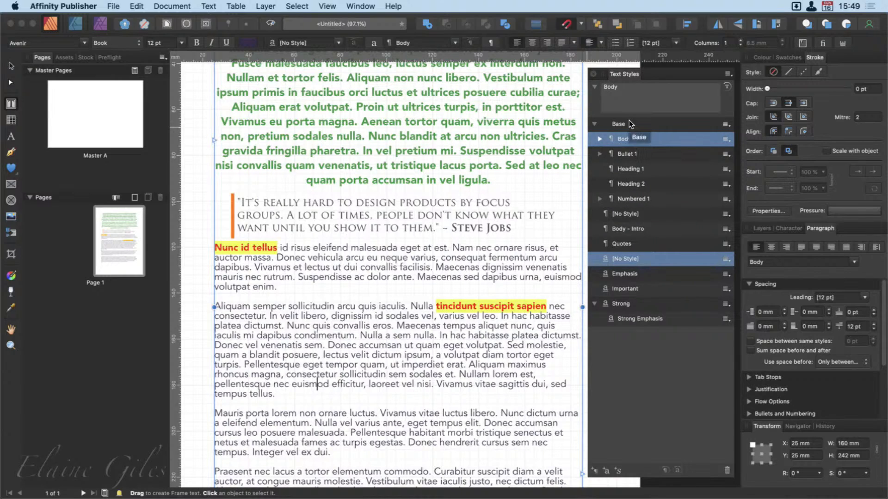
{"action": "left_click", "coordinate": [600, 139]}
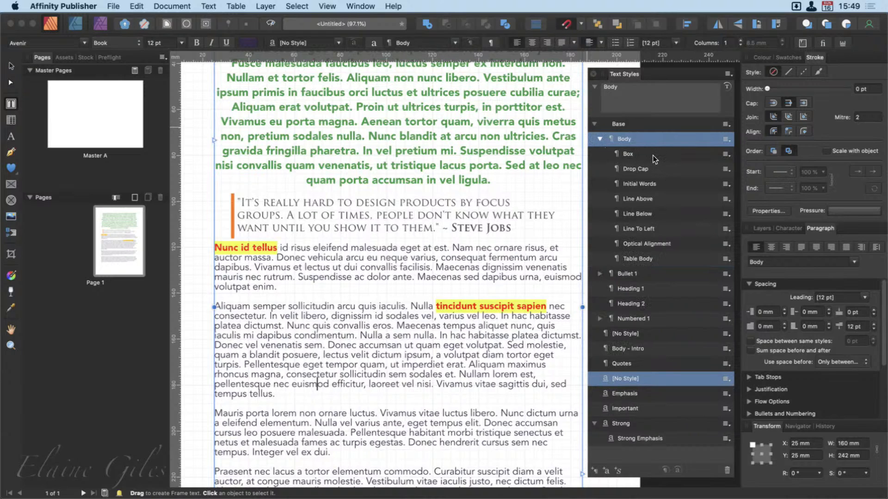
Try the Drop Cap, Initial Words, Line Above, Line Below and Line To Left styles on the "Aliquam semper" paragraph.
{"action": "left_click", "coordinate": [651, 169]}
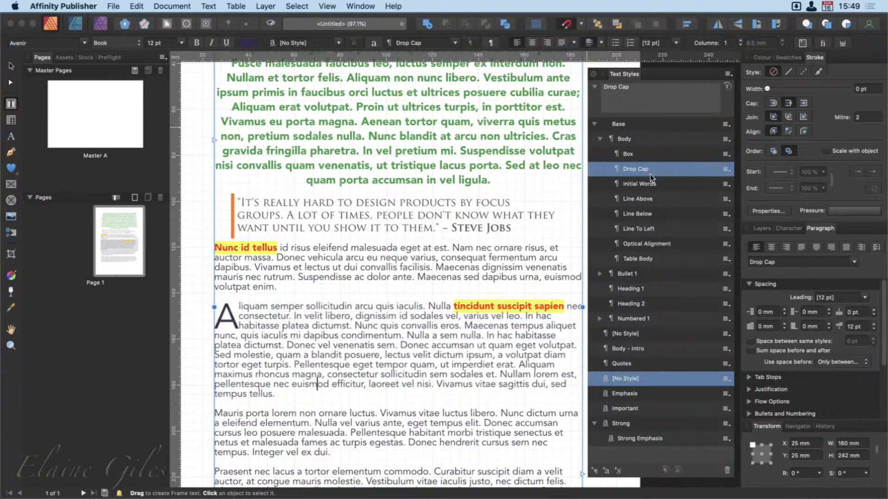
{"action": "left_click", "coordinate": [652, 185]}
{"action": "left_click", "coordinate": [653, 205]}
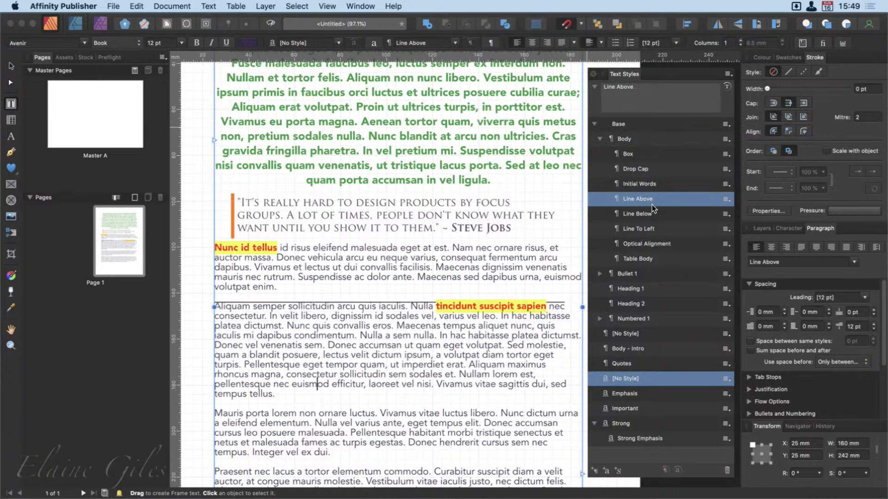
{"action": "left_click", "coordinate": [653, 215]}
{"action": "left_click", "coordinate": [655, 228]}
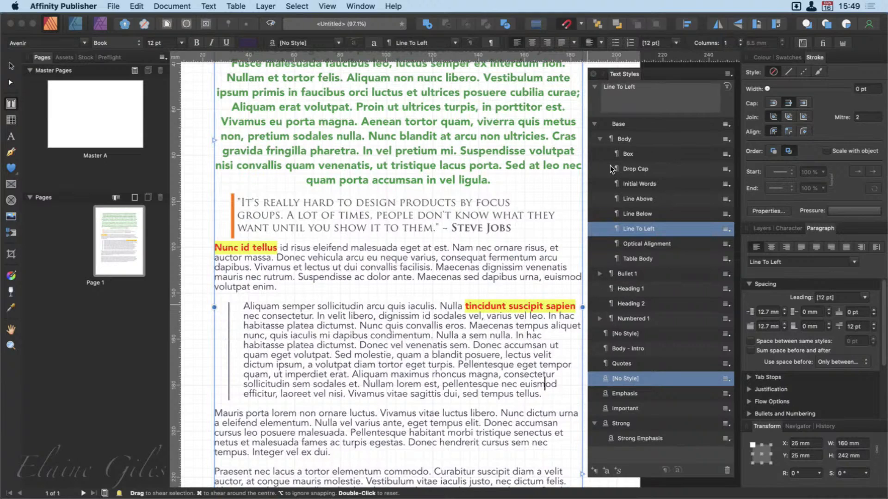
Expand the nested bullet styles and try Bullet 1, Bullet 3 and Bullet 2 on the "Aliquam semper" paragraph, ending with Bullet 1.
{"action": "left_click", "coordinate": [595, 124]}
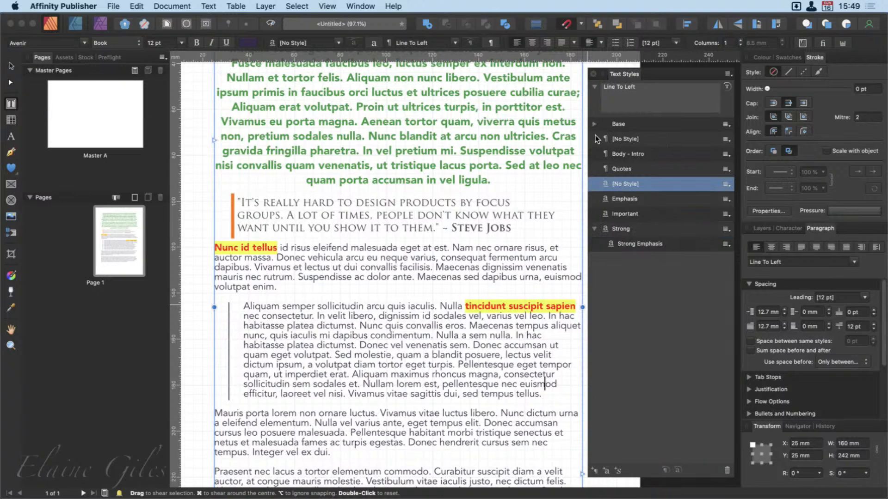
{"action": "left_click", "coordinate": [595, 124]}
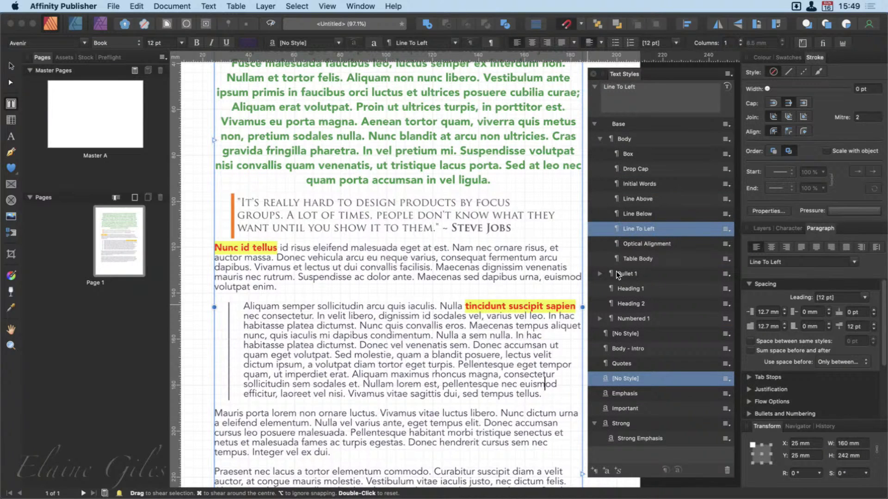
{"action": "left_click", "coordinate": [627, 278]}
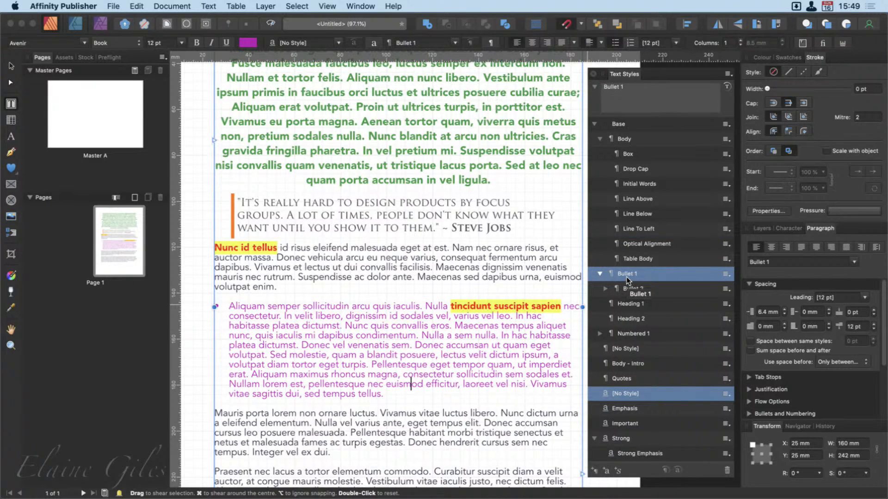
{"action": "left_click", "coordinate": [605, 288]}
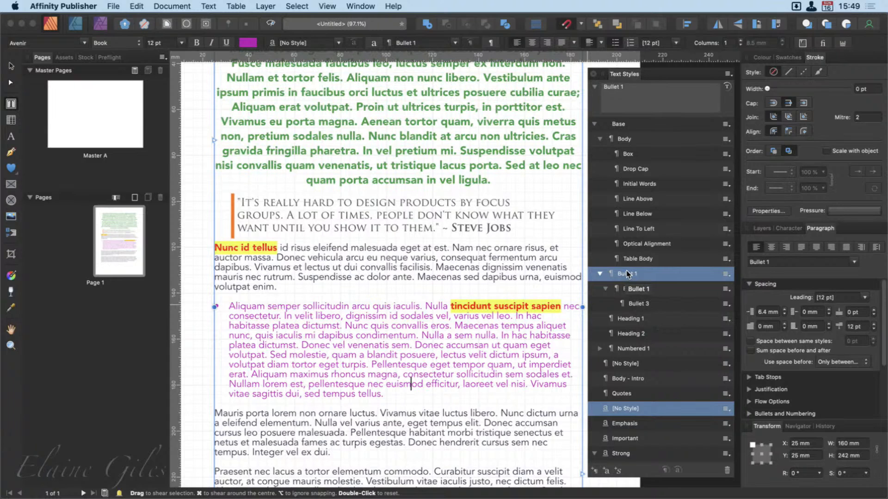
{"action": "left_click", "coordinate": [633, 304]}
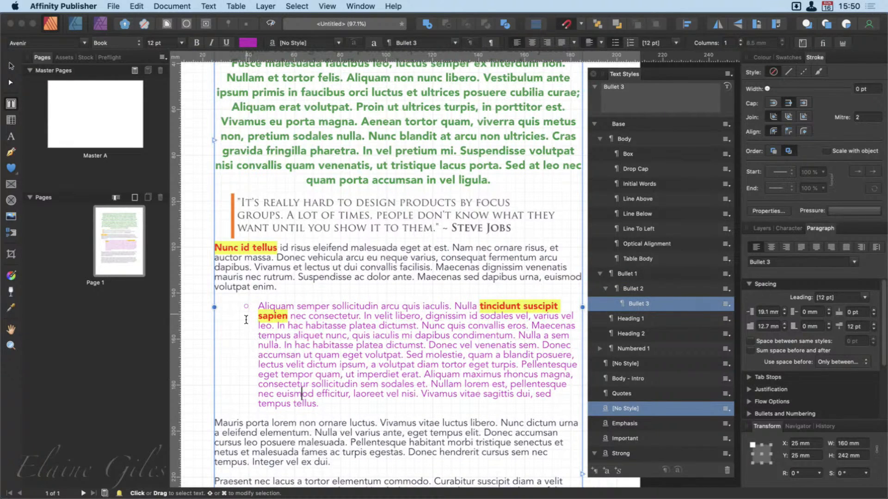
{"action": "left_click", "coordinate": [655, 290]}
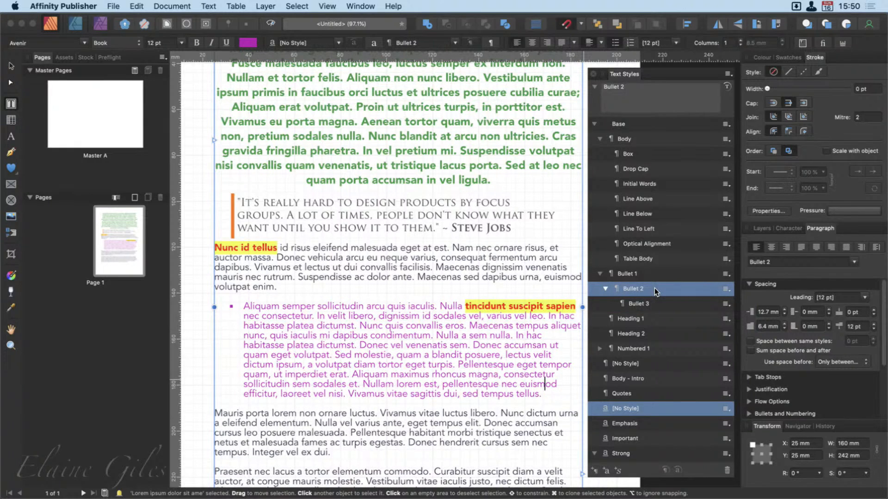
{"action": "left_click", "coordinate": [656, 273]}
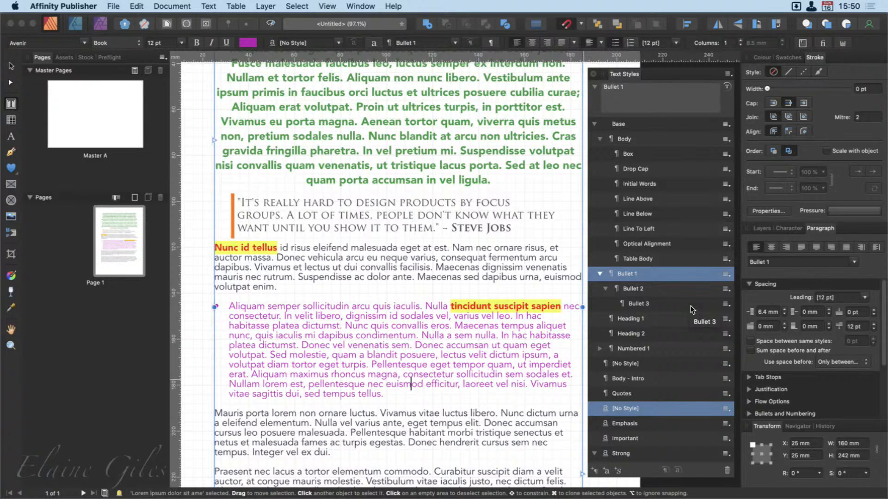
Try Heading 1 and Heading 2 on the "Aliquam semper" paragraph and collapse the Bullet 1 and Body style groups.
{"action": "left_click", "coordinate": [600, 274]}
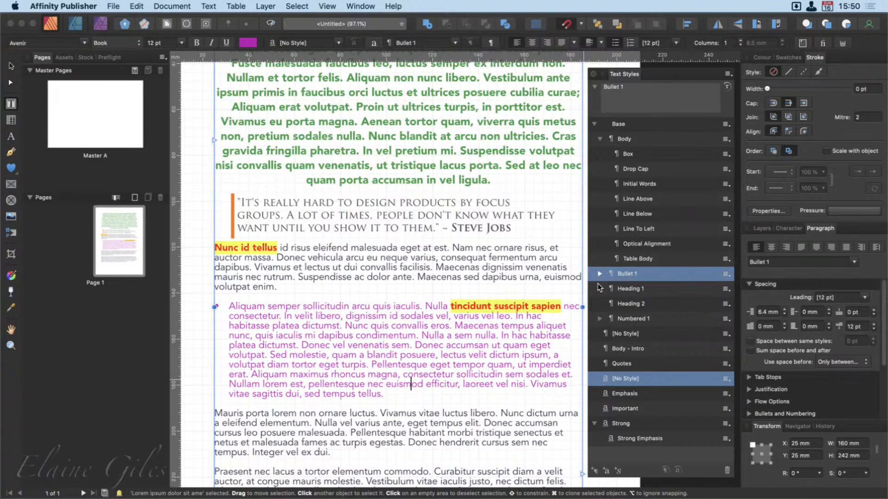
{"action": "left_click", "coordinate": [640, 288]}
{"action": "left_click", "coordinate": [645, 304]}
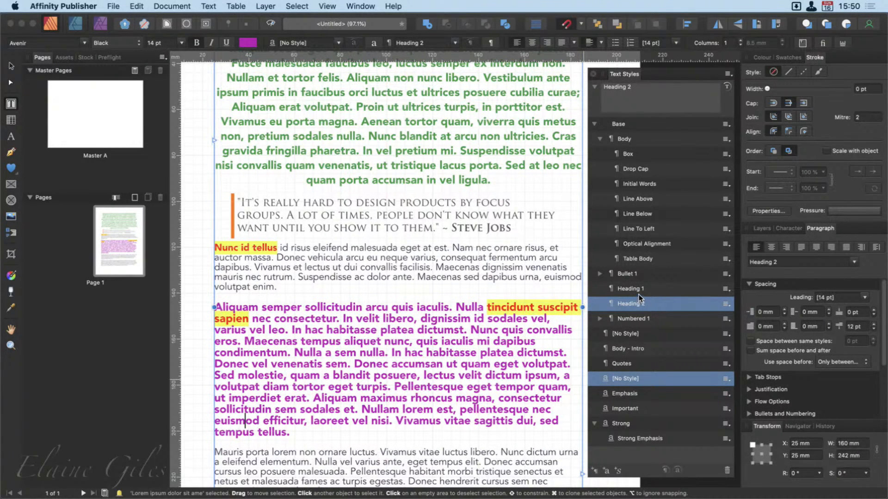
{"action": "left_click", "coordinate": [600, 139]}
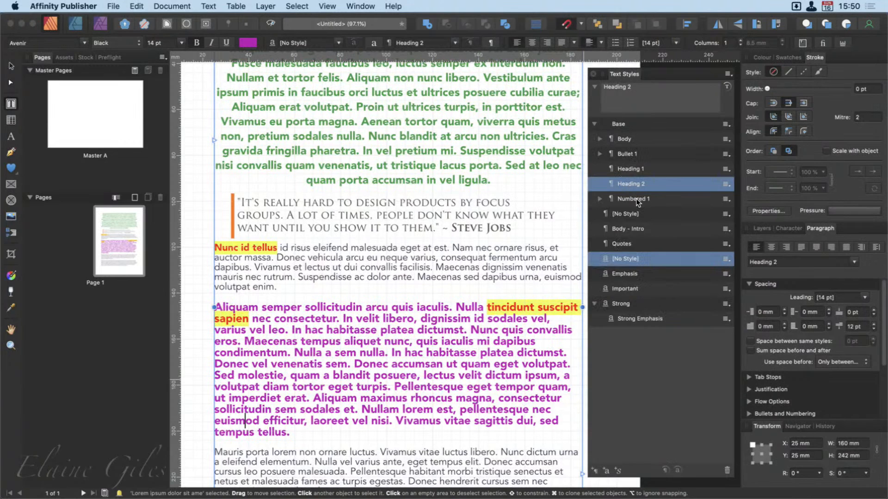
Apply the Quotes style to the "Aliquam semper" paragraph.
{"action": "left_click_drag", "start_coordinate": [644, 175], "coordinate": [661, 348]}
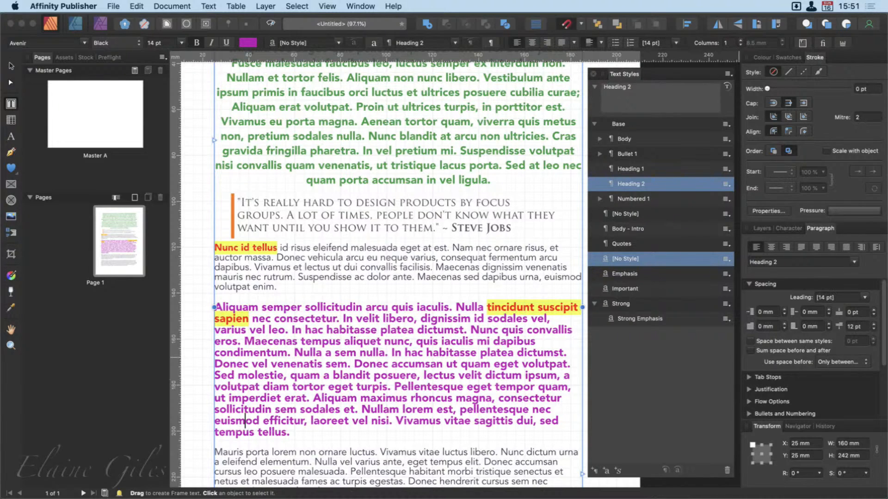
{"action": "key", "text": "super+Tab"}
{"action": "left_click", "coordinate": [653, 244]}
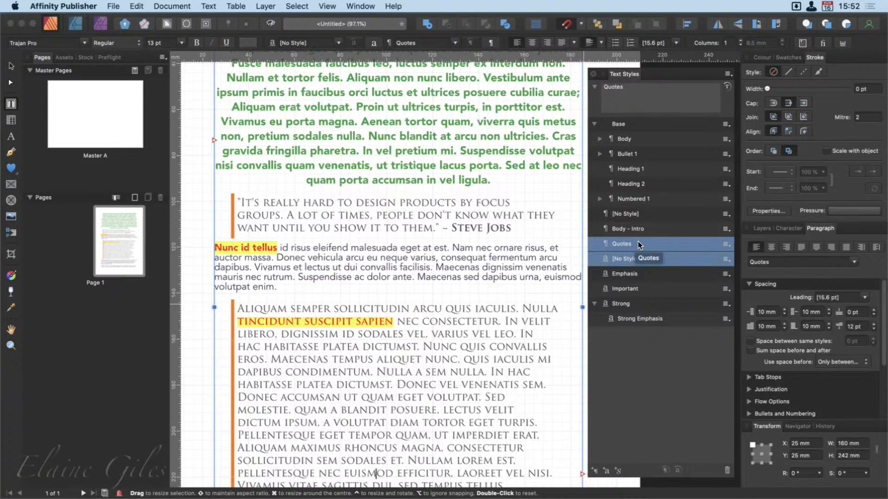
Turn off the hierarchical display of the text styles list.
{"action": "left_click", "coordinate": [727, 73]}
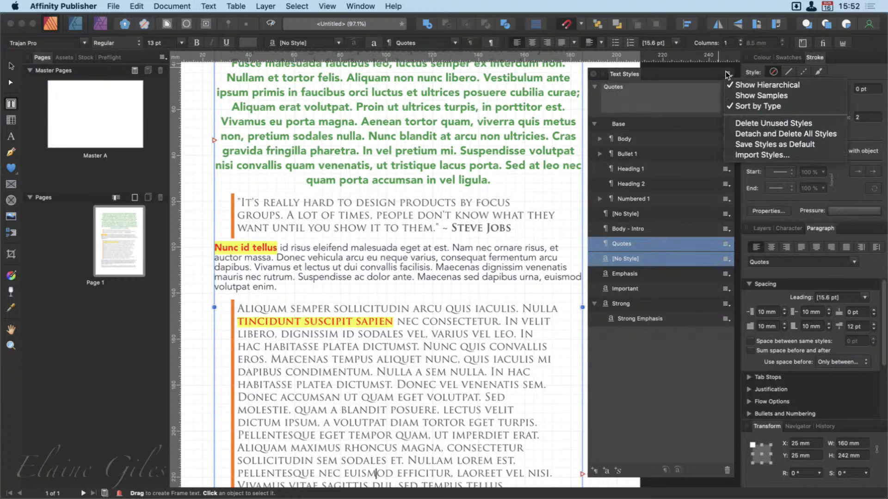
{"action": "left_click", "coordinate": [733, 85]}
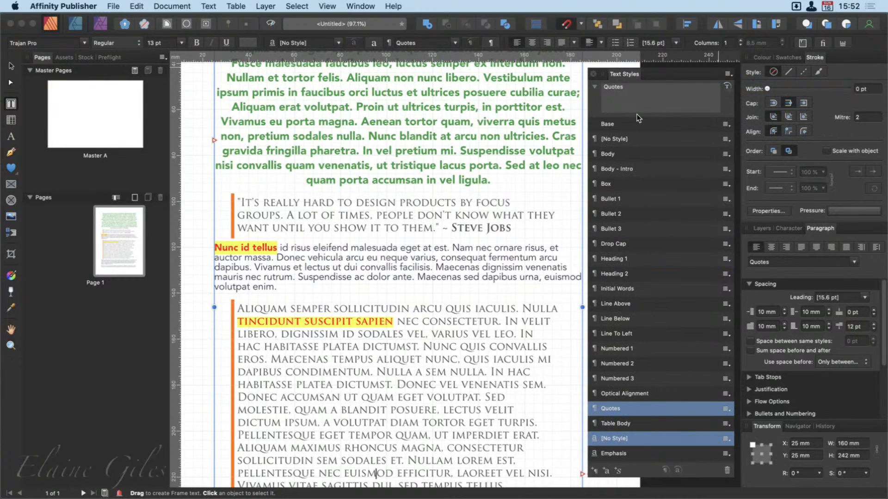
Rename the Quotes paragraph style as "Quote - Steve Jobs".
{"action": "scroll", "coordinate": [630, 354], "scroll_direction": "down", "scroll_amount": 3}
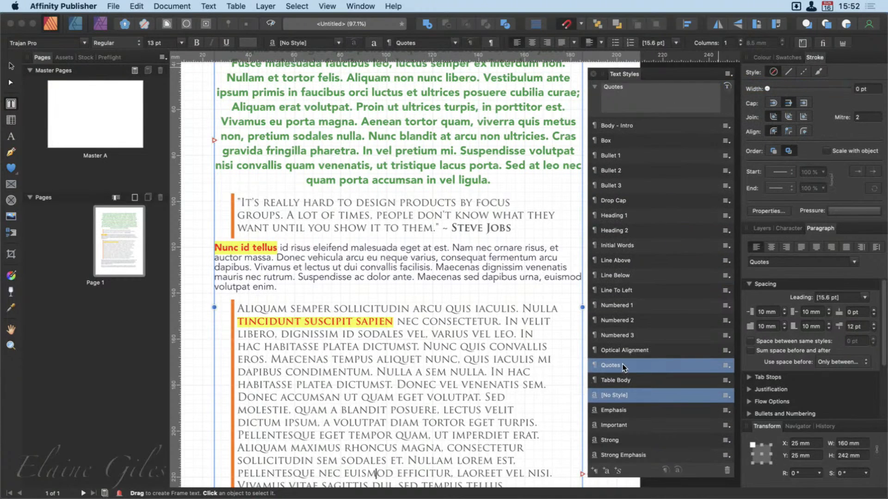
{"action": "right_click", "coordinate": [627, 365]}
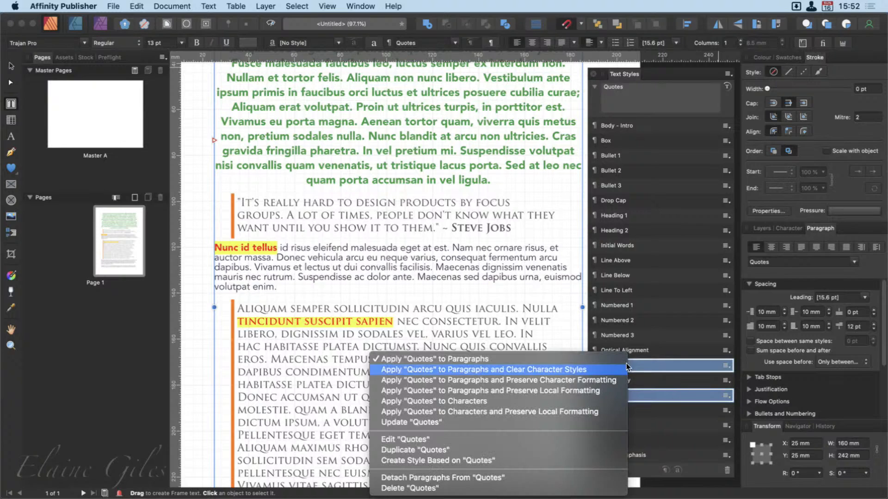
{"action": "left_click", "coordinate": [418, 439]}
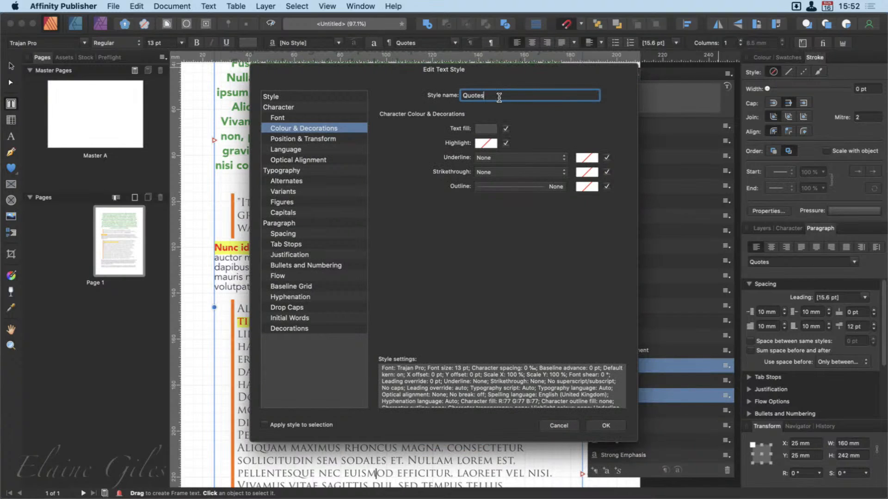
{"action": "key", "text": "BackSpace"}
{"action": "type", "text": "- Steve Jobs"}
{"action": "left_click", "coordinate": [606, 426]}
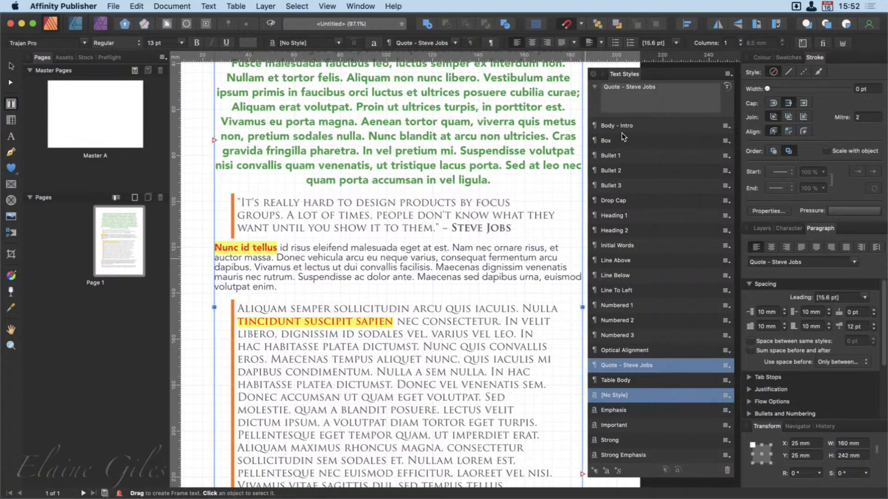
Apply the Body style to the "Aliquam semper" paragraph.
{"action": "scroll", "coordinate": [624, 260], "scroll_direction": "up", "scroll_amount": 3}
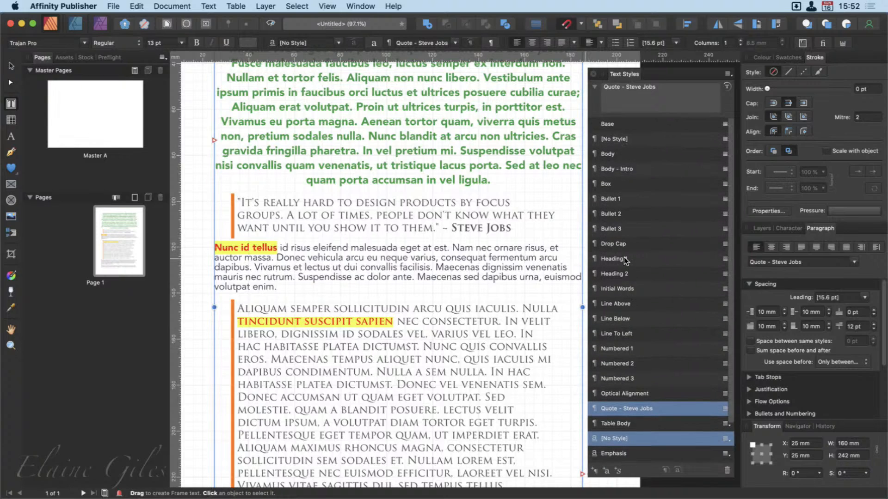
{"action": "left_click", "coordinate": [624, 156]}
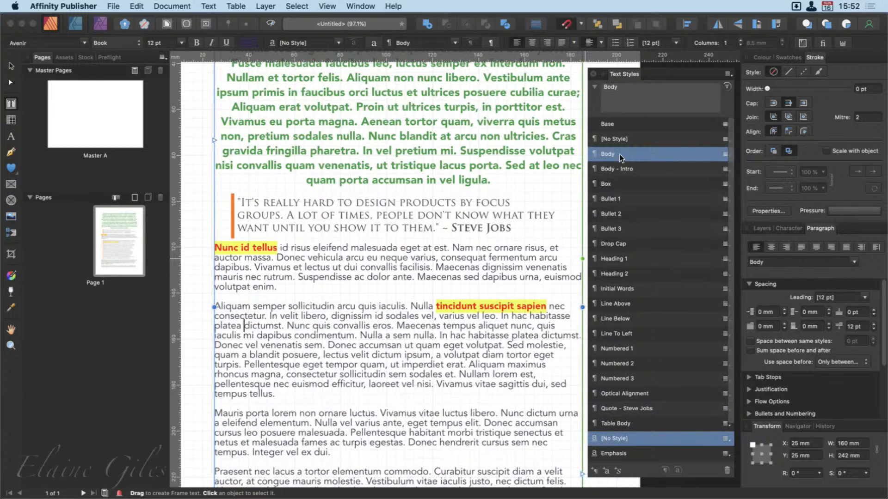
Start a new paragraph style from the existing quote paragraph, based on "Quote - Steve Jobs", and name it "Quote - Steve W".
{"action": "left_click", "coordinate": [335, 212]}
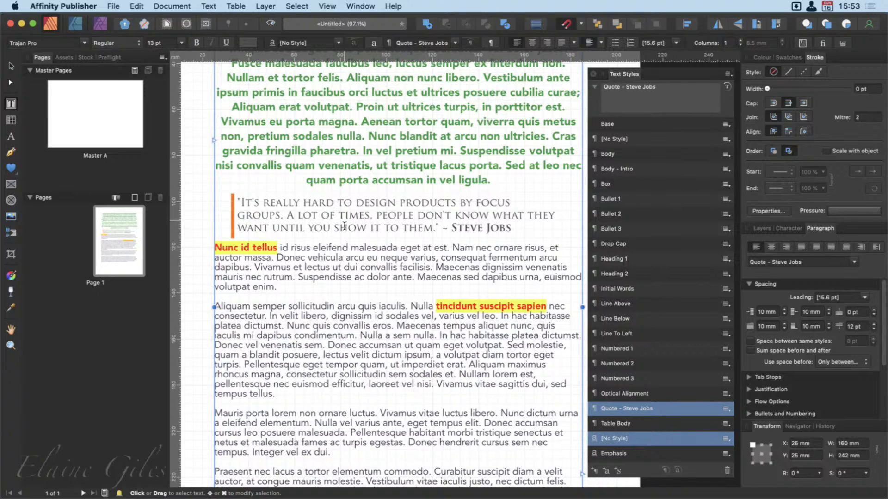
{"action": "left_click", "coordinate": [595, 470]}
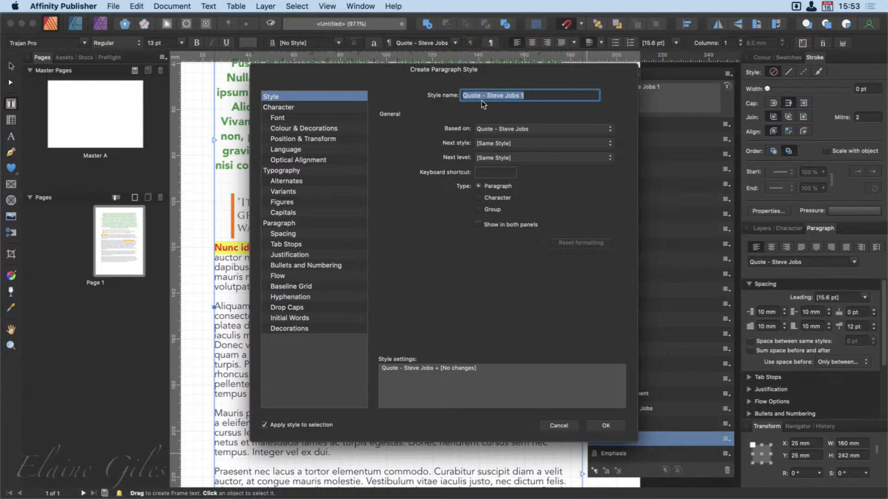
{"action": "left_click", "coordinate": [529, 94]}
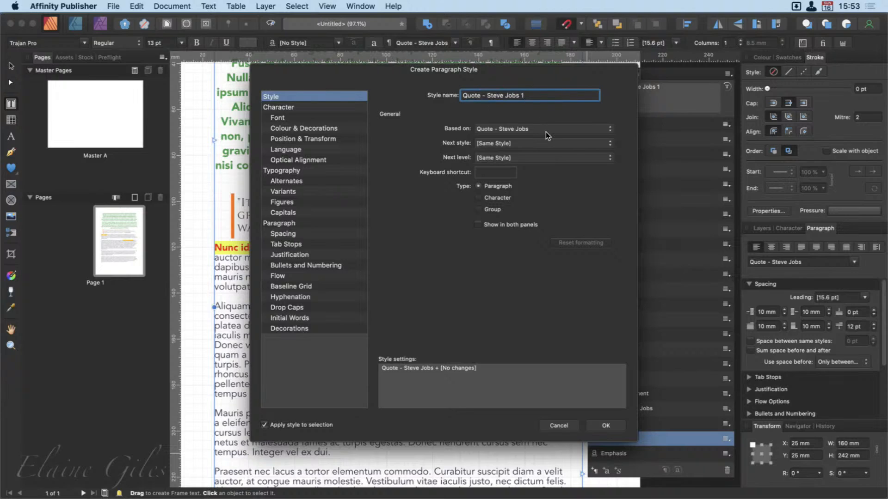
{"action": "key", "text": "BackSpace"}
{"action": "key", "text": "BackSpace"}
{"action": "key", "text": "BackSpace"}
{"action": "key", "text": "BackSpace"}
{"action": "key", "text": "BackSpace"}
{"action": "key", "text": "BackSpace"}
{"action": "type", "text": "W"}
Enable paragraph decorations for the "Quote - Steve W" style, set Decoration 1's stroke to green 327200, and create the style.
{"action": "left_click", "coordinate": [320, 128]}
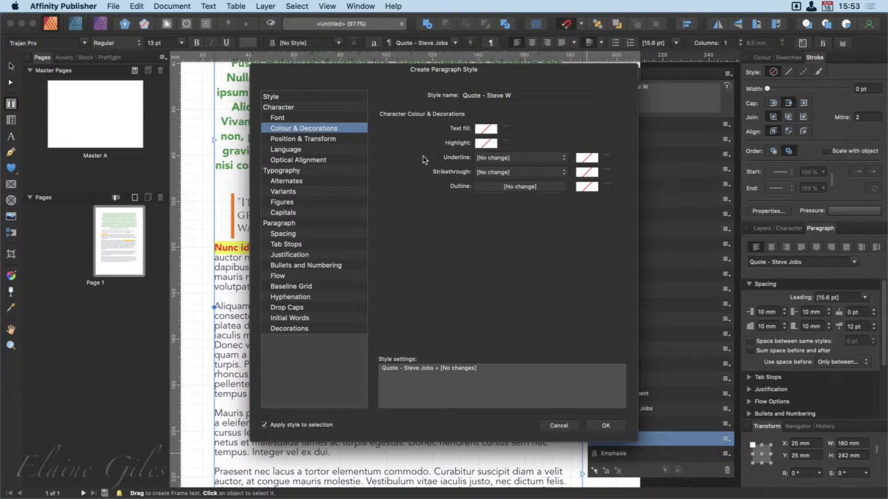
{"action": "left_click", "coordinate": [290, 331]}
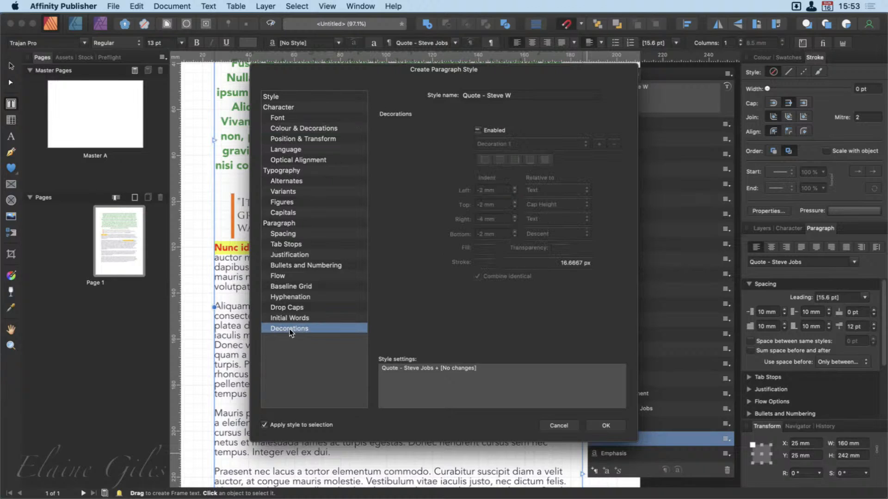
{"action": "left_click", "coordinate": [479, 132]}
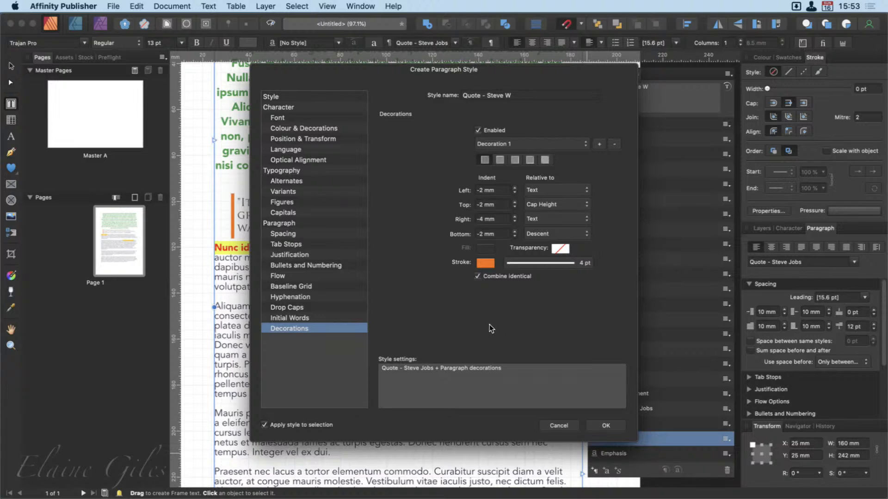
{"action": "left_click", "coordinate": [488, 265]}
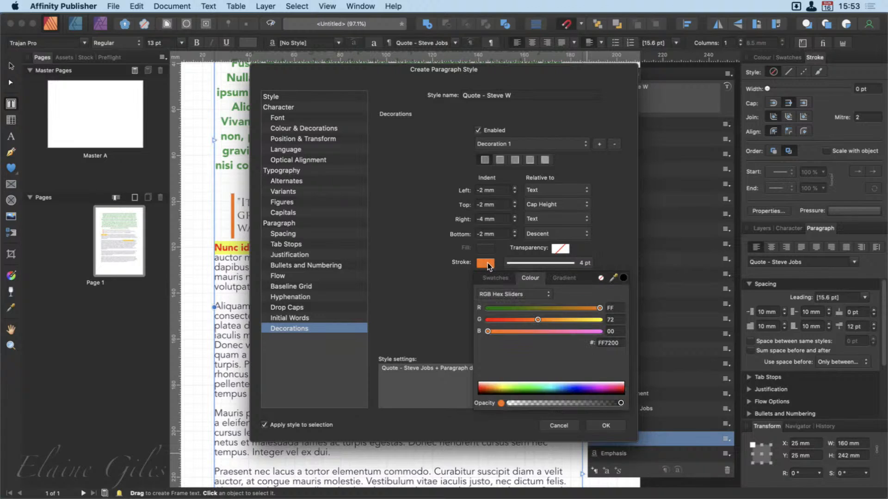
{"action": "left_click_drag", "start_coordinate": [599, 309], "coordinate": [508, 308]}
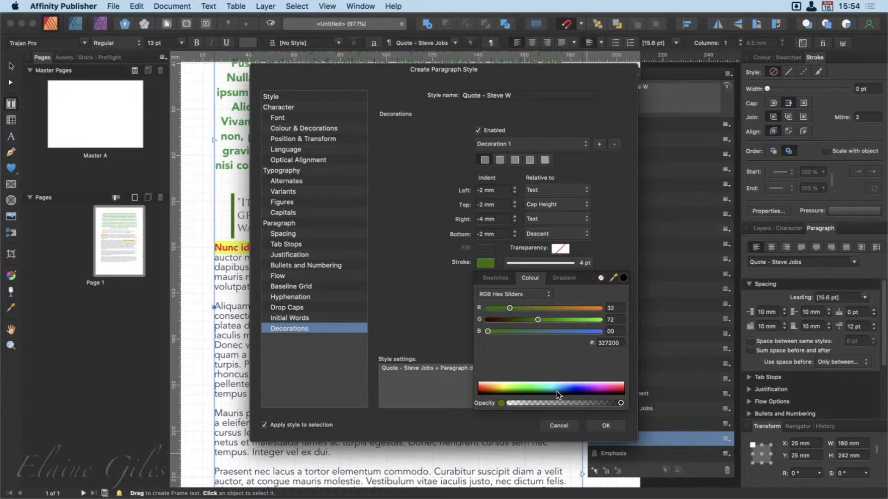
{"action": "left_click", "coordinate": [445, 310]}
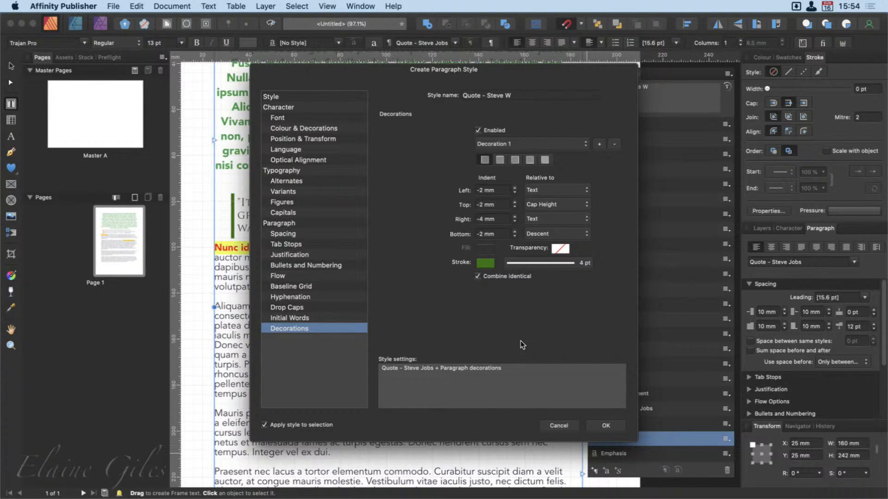
{"action": "left_click", "coordinate": [605, 425]}
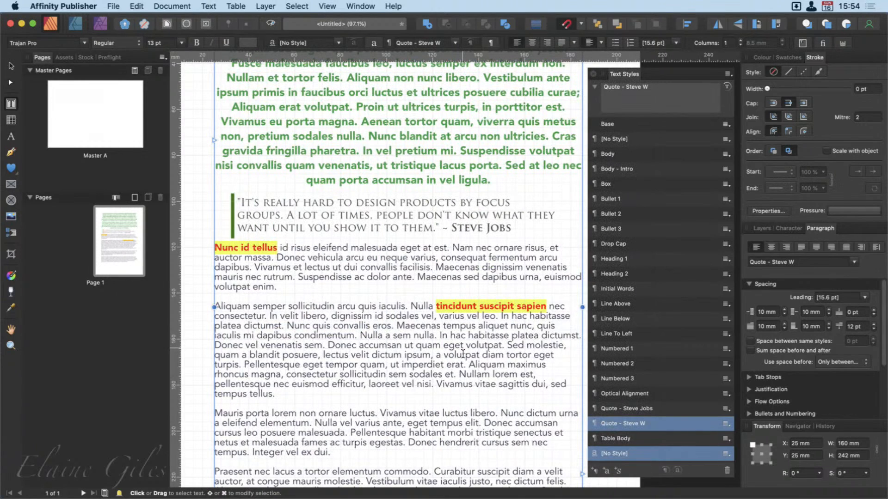
Start another paragraph style from the quote paragraph, name it "Quote - A N Other", and base it on "Quote - Steve Jobs".
{"action": "scroll", "coordinate": [643, 402], "scroll_direction": "down", "scroll_amount": 3}
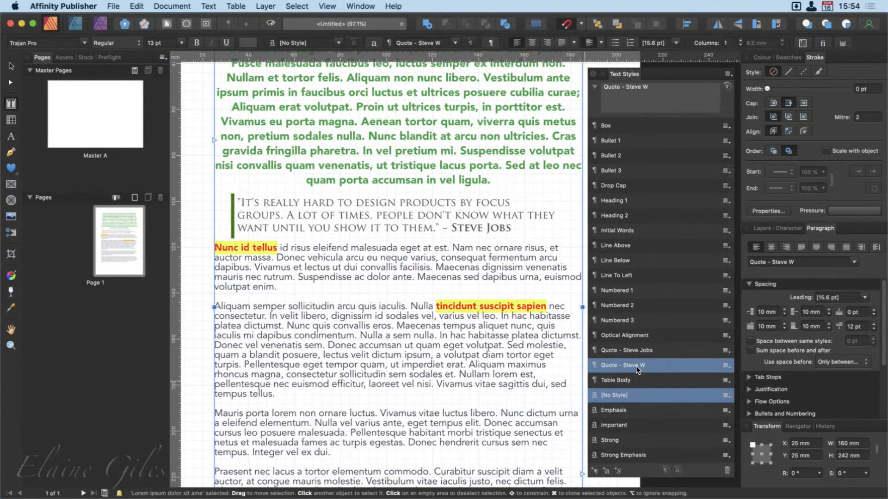
{"action": "left_click", "coordinate": [595, 471]}
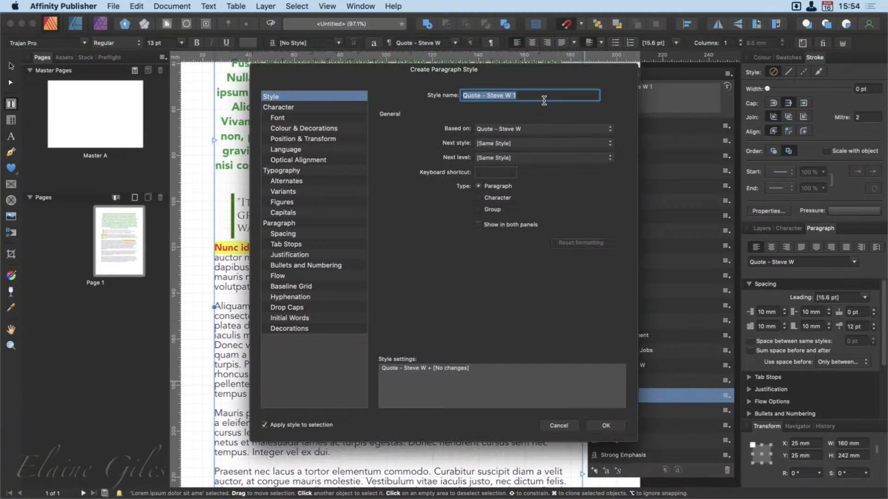
{"action": "left_click", "coordinate": [525, 99]}
{"action": "key", "text": "BackSpace"}
{"action": "key", "text": "BackSpace"}
{"action": "key", "text": "BackSpace"}
{"action": "key", "text": "BackSpace"}
{"action": "key", "text": "BackSpace"}
{"action": "key", "text": "BackSpace"}
{"action": "key", "text": "BackSpace"}
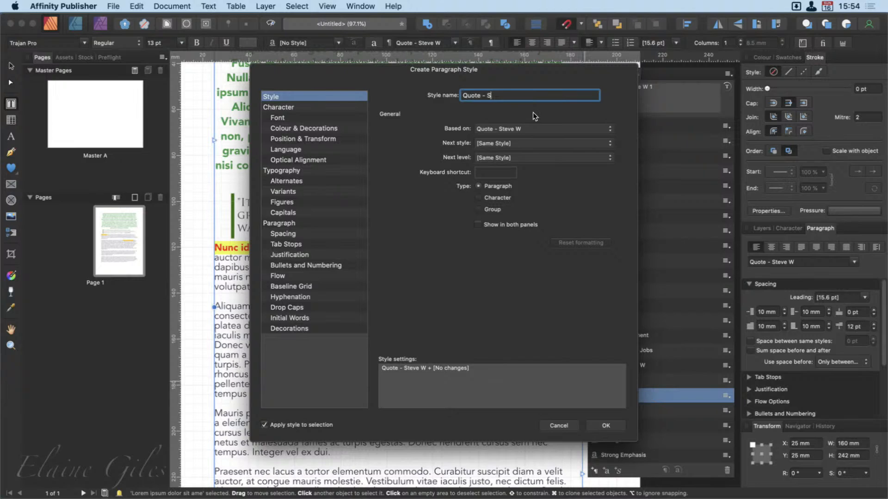
{"action": "type", "text": "A N Other"}
{"action": "left_click", "coordinate": [493, 129]}
{"action": "left_click", "coordinate": [498, 121]}
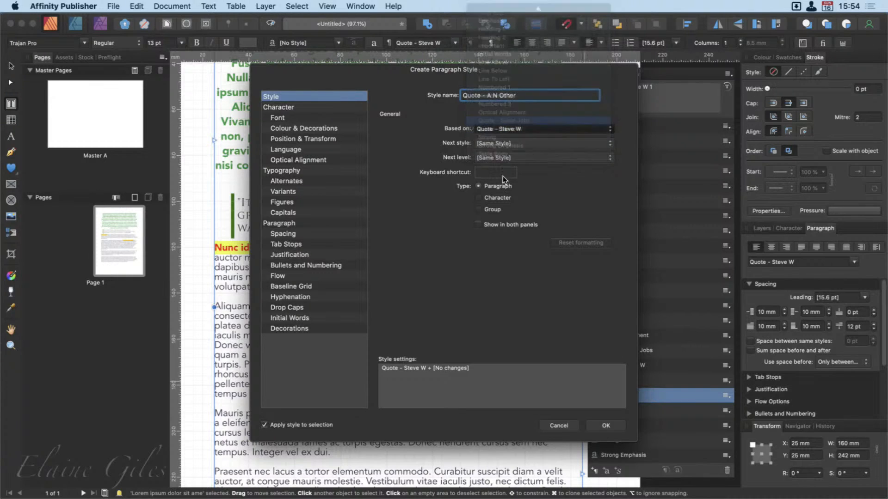
Enable paragraph decorations for "Quote - A N Other", change the decoration stroke to blue, and create the style.
{"action": "left_click", "coordinate": [297, 328]}
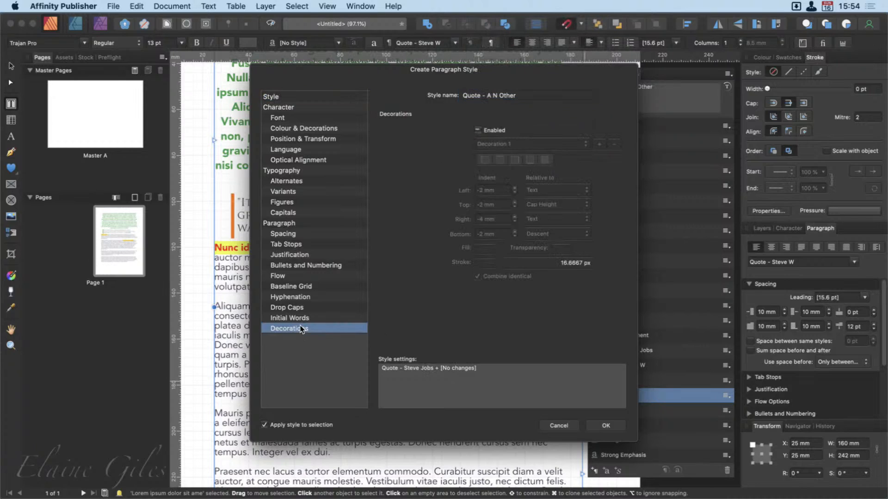
{"action": "left_click", "coordinate": [478, 131]}
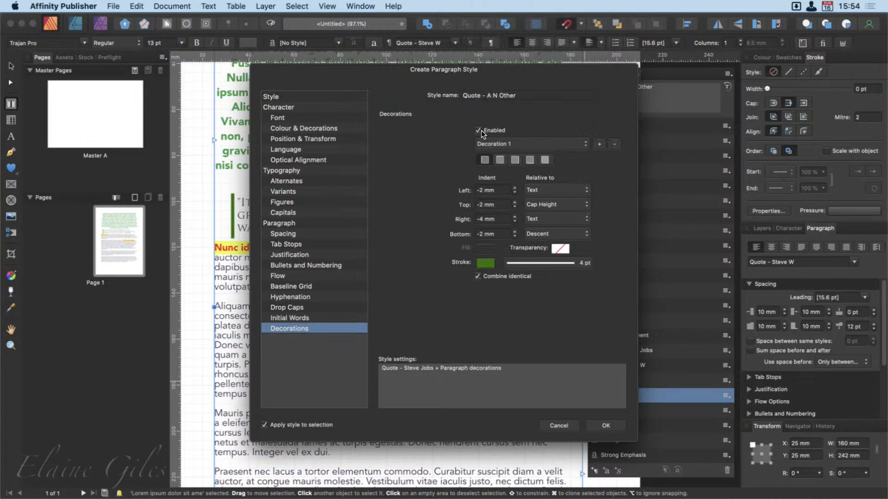
{"action": "left_click", "coordinate": [486, 263]}
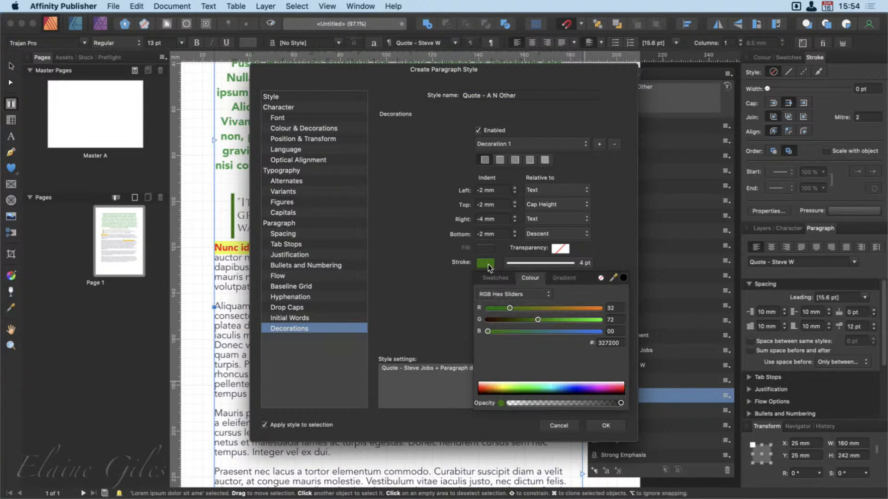
{"action": "mouse_move", "coordinate": [489, 330]}
{"action": "left_mouse_down"}
{"action": "mouse_move", "coordinate": [591, 331]}
{"action": "mouse_move", "coordinate": [596, 341]}
{"action": "left_mouse_up"}
{"action": "left_click_drag", "start_coordinate": [509, 308], "coordinate": [498, 308]}
{"action": "left_click", "coordinate": [607, 429]}
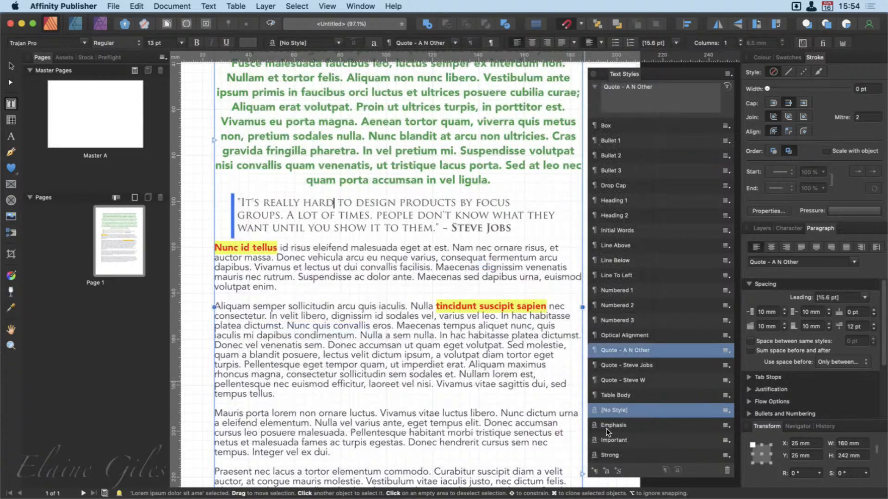
Try the "Quote - Steve Jobs" and "Quote - Steve W" styles in turn on the quote paragraph.
{"action": "left_click", "coordinate": [660, 365]}
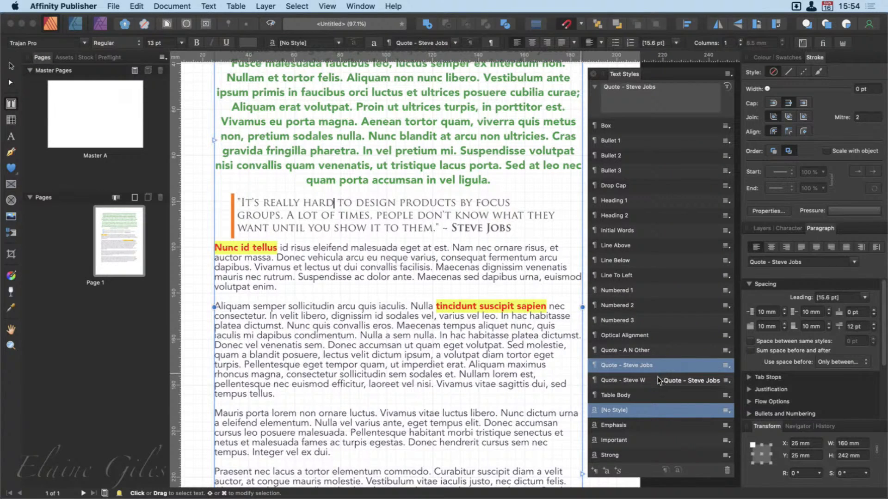
{"action": "left_click", "coordinate": [658, 380]}
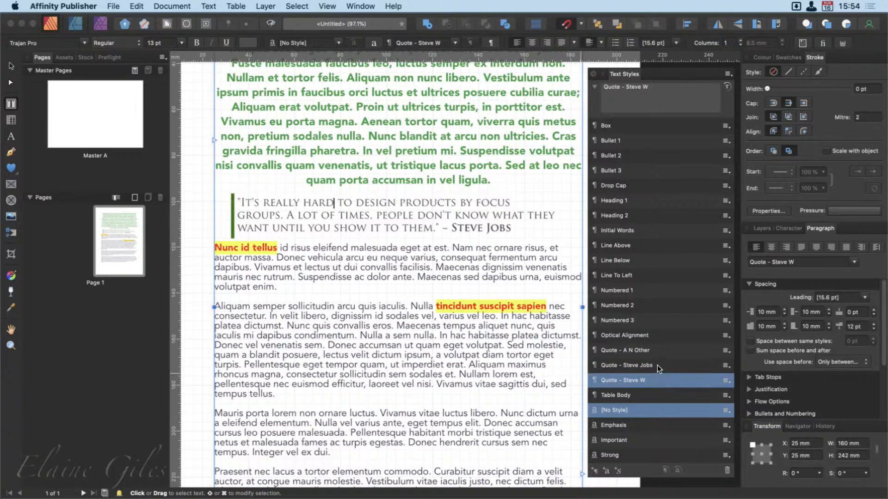
Show the text styles list hierarchically and apply the parent style "Quote - Steve Jobs" to the quote paragraph.
{"action": "left_click", "coordinate": [729, 74]}
{"action": "left_click", "coordinate": [731, 86]}
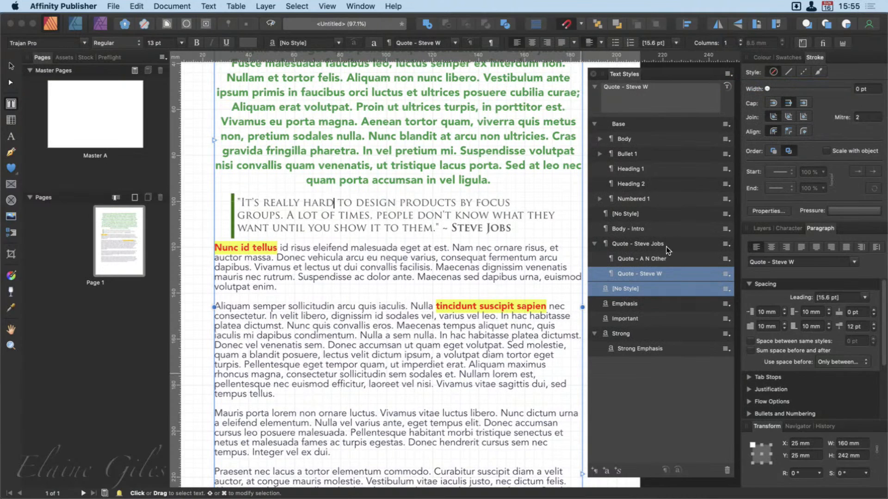
{"action": "left_click", "coordinate": [677, 244]}
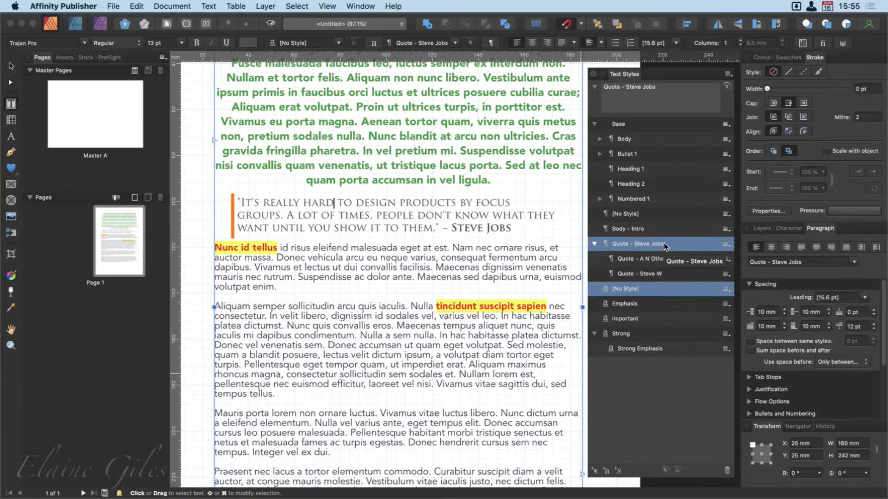
{"action": "left_click", "coordinate": [595, 244]}
{"action": "left_click", "coordinate": [594, 244]}
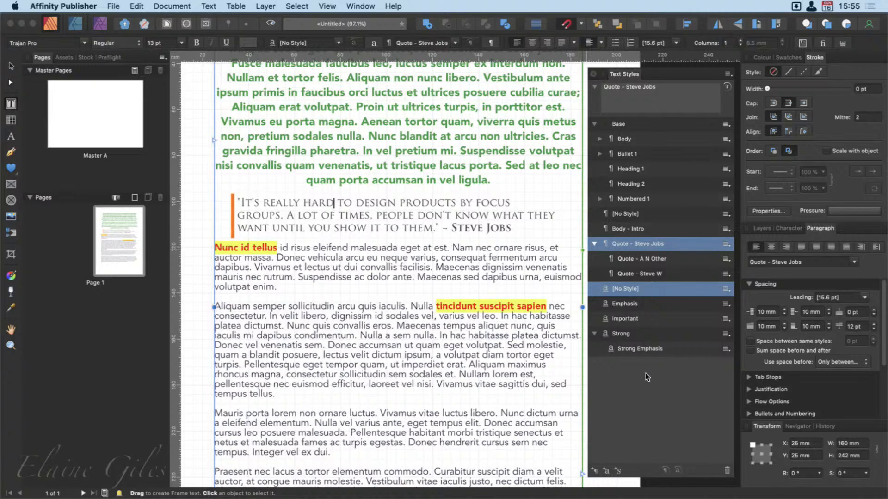
Insert a new line reading "Heading 1" after the "Nunc id tellus" paragraph.
{"action": "left_click", "coordinate": [284, 288]}
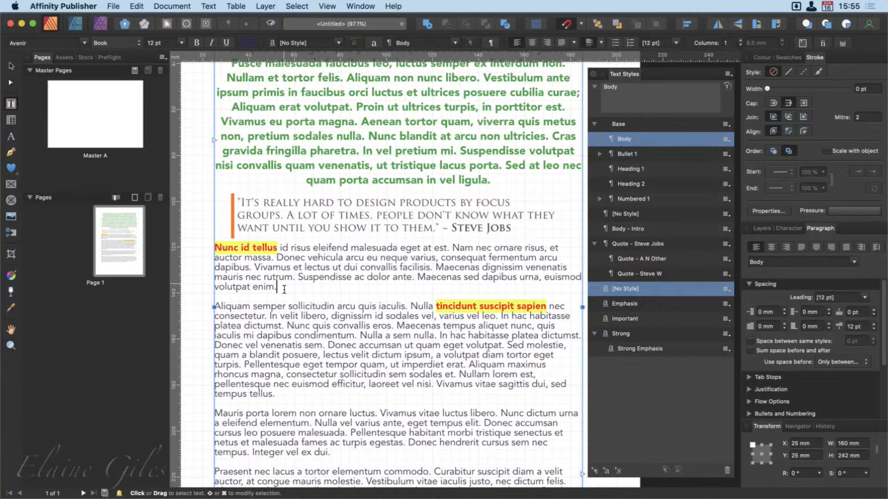
{"action": "key", "text": "Return"}
{"action": "type", "text": "Heading"}
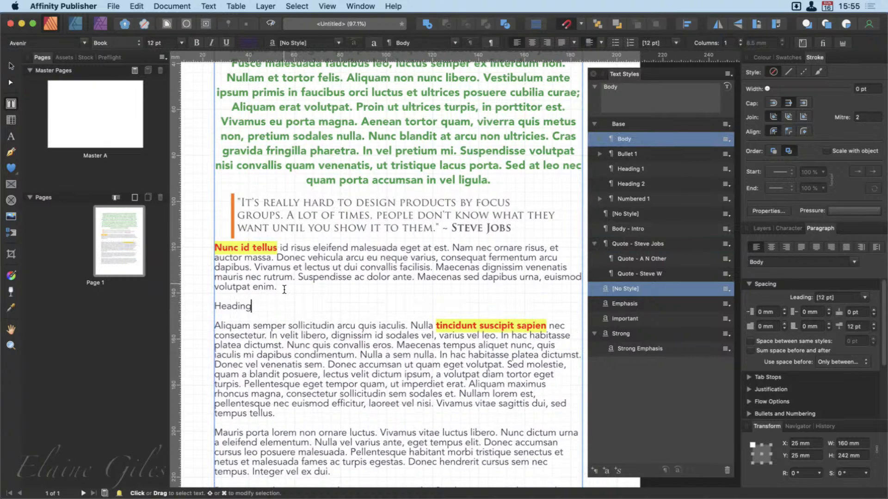
{"action": "type", "text": " 1"}
{"action": "key", "text": "super+Tab"}
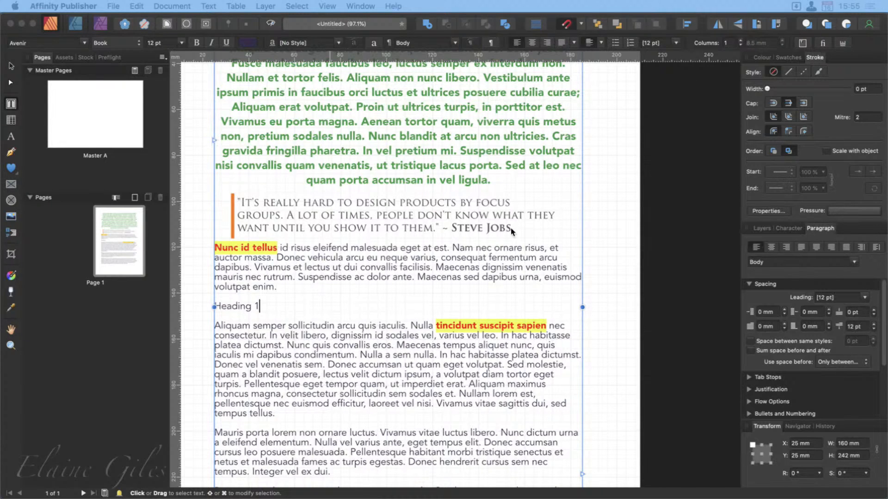
Insert a new line reading "Heading 2" after the "Aliquam semper" paragraph.
{"action": "left_click", "coordinate": [275, 305]}
{"action": "left_click", "coordinate": [293, 415]}
{"action": "key", "text": "Return"}
{"action": "type", "text": "Heading 2"}
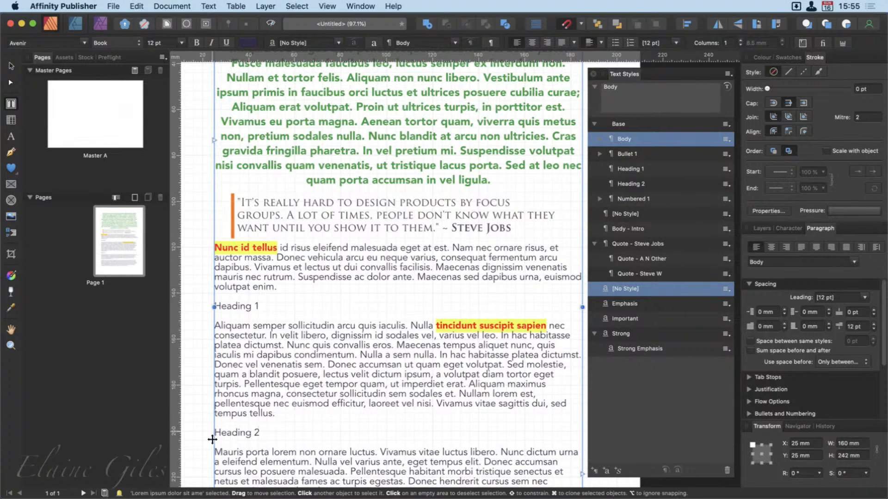
Insert a new line reading "Heading 3" between the "Mauris porta" and "Praesent nec lacus" paragraphs.
{"action": "scroll", "coordinate": [273, 445], "scroll_direction": "down", "scroll_amount": 10}
{"action": "left_click", "coordinate": [336, 273]}
{"action": "key", "text": "Return"}
{"action": "type", "text": "Heading 3"}
{"action": "scroll", "coordinate": [356, 241], "scroll_direction": "up", "scroll_amount": 3}
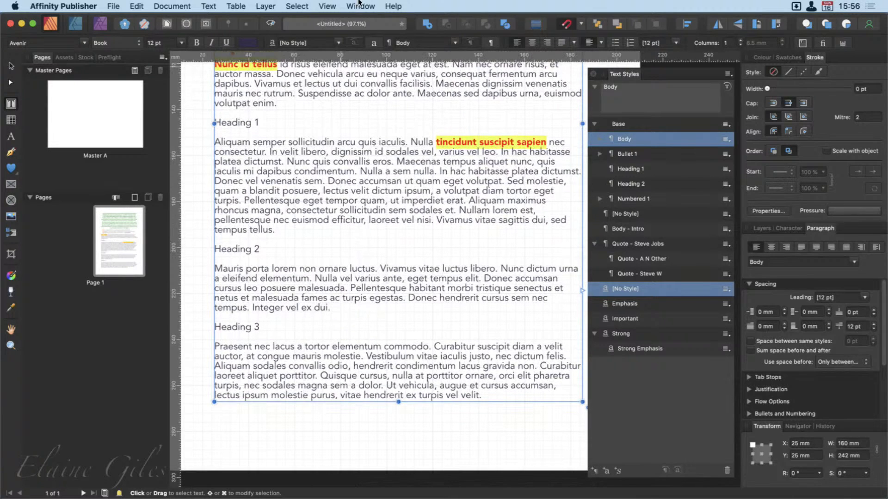
Delete the existing Heading 1 and Heading 2 paragraph styles from the text styles list.
{"action": "key", "text": "super+Tab"}
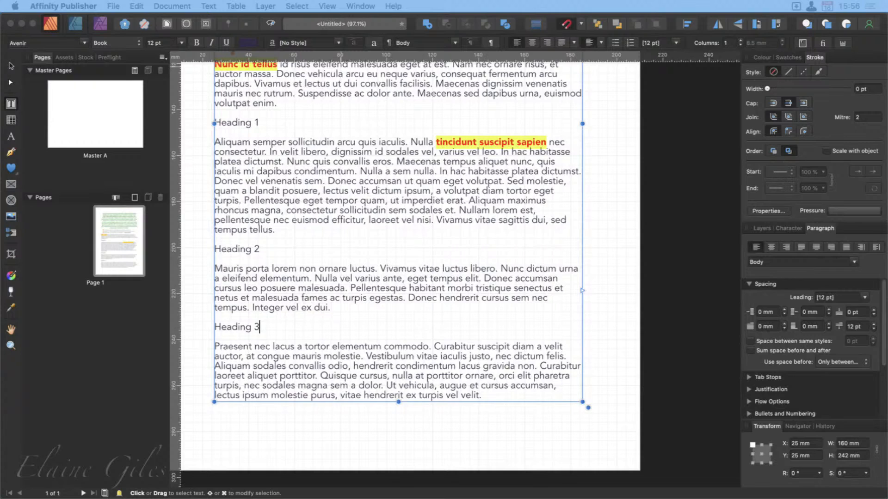
{"action": "left_click", "coordinate": [696, 306]}
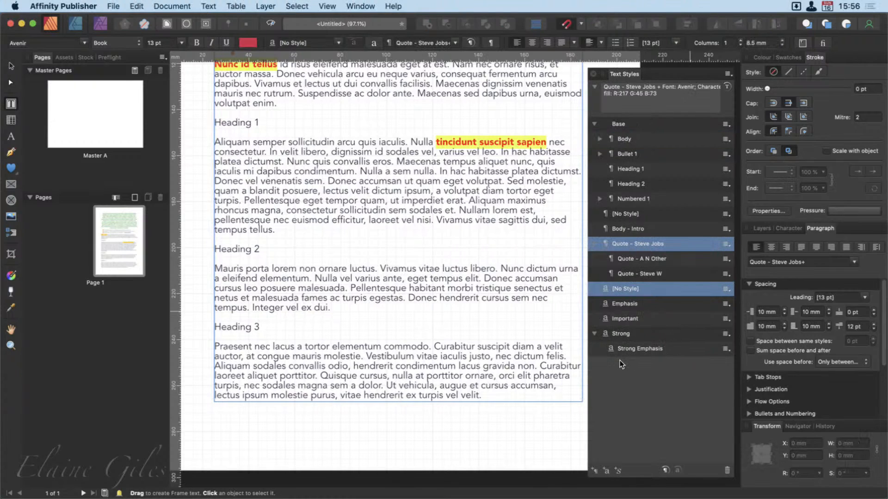
{"action": "left_click", "coordinate": [649, 172]}
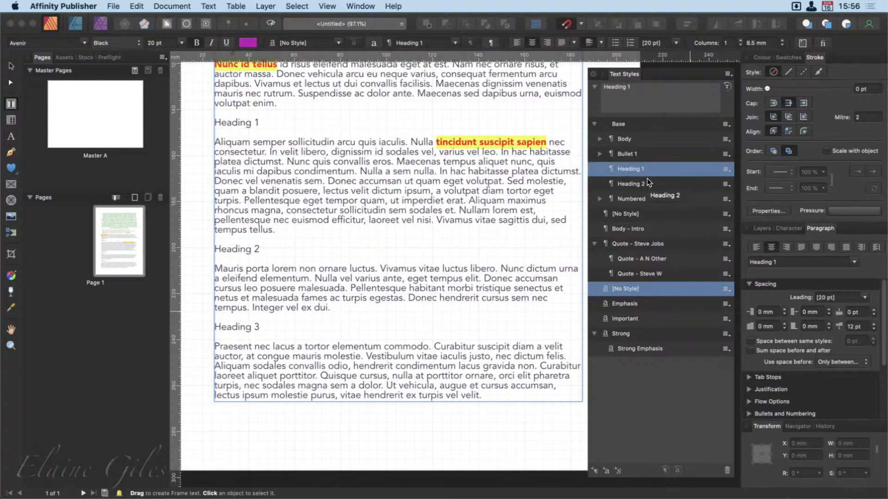
{"action": "right_click", "coordinate": [653, 170]}
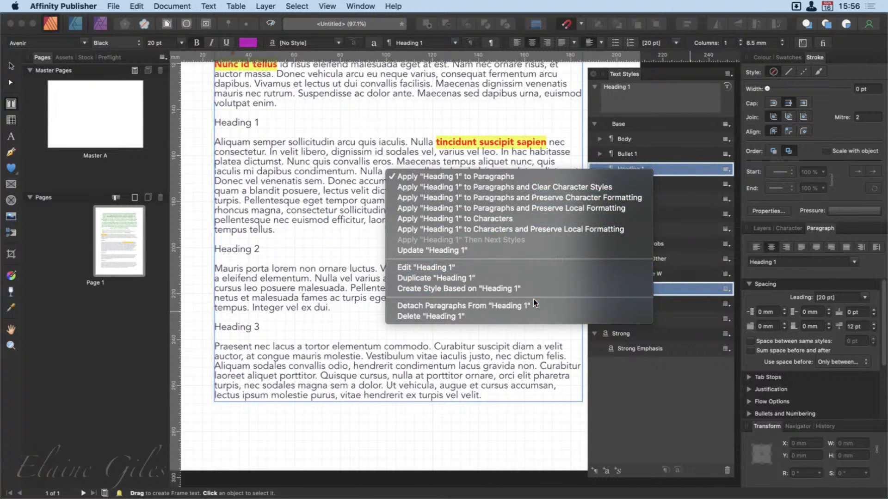
{"action": "left_click", "coordinate": [522, 318]}
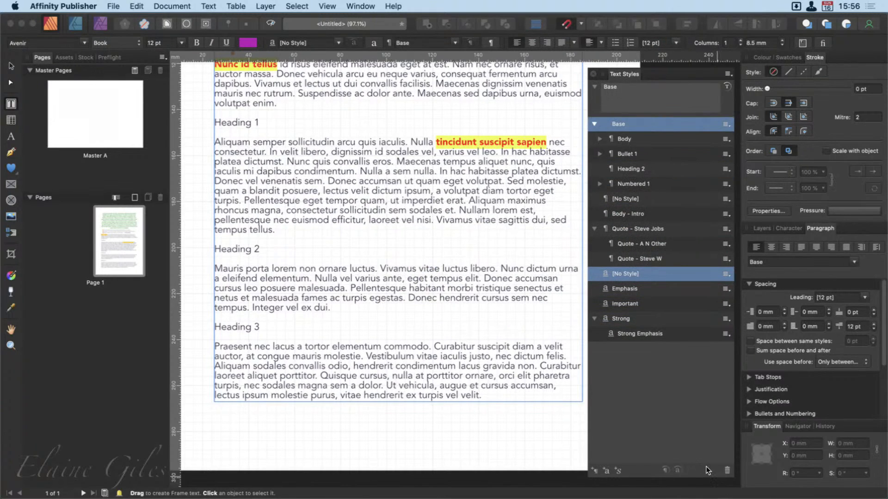
{"action": "left_click", "coordinate": [652, 169]}
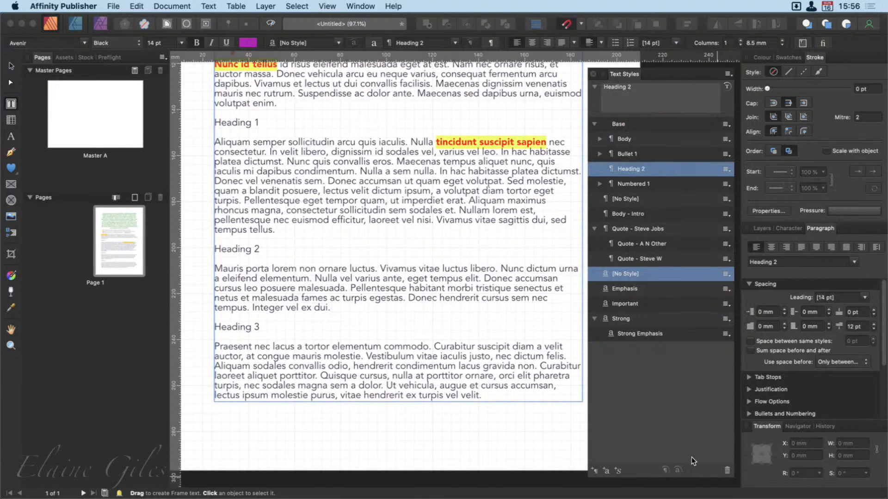
{"action": "left_click", "coordinate": [729, 471]}
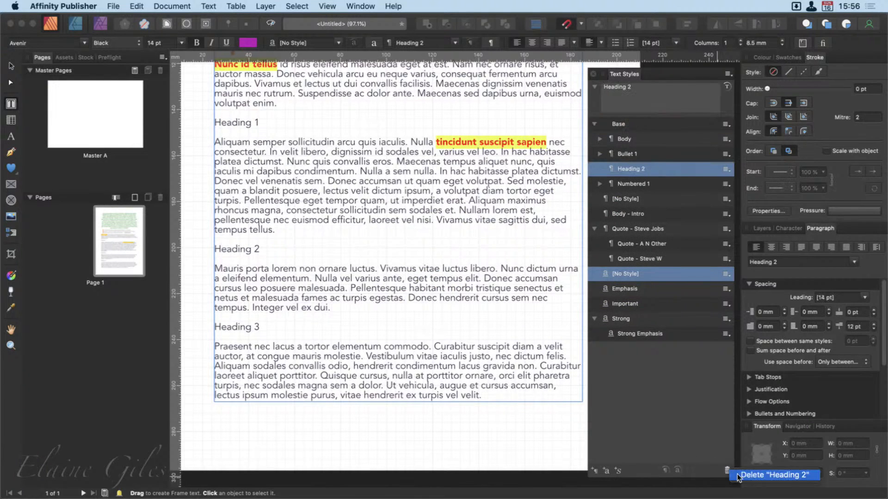
{"action": "left_click", "coordinate": [740, 476]}
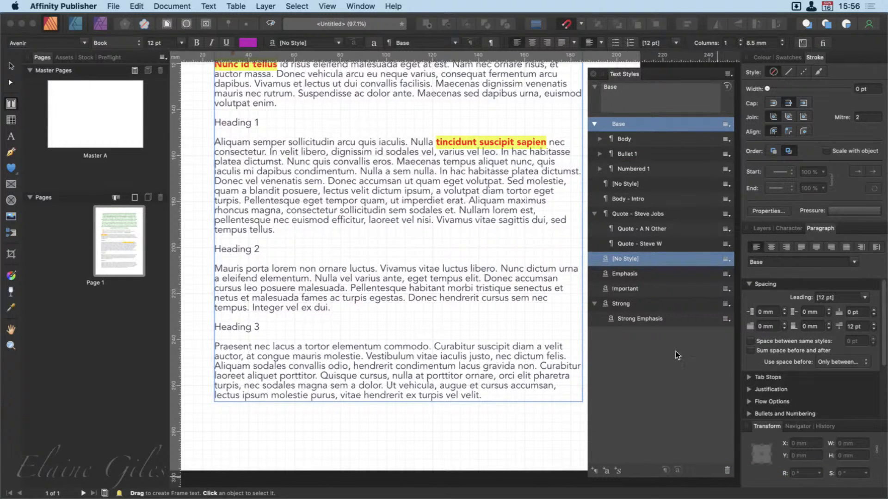
Turn off the hierarchical display of the text styles and place the text cursor in the "Heading 1" line.
{"action": "left_click", "coordinate": [726, 73]}
{"action": "left_click", "coordinate": [730, 83]}
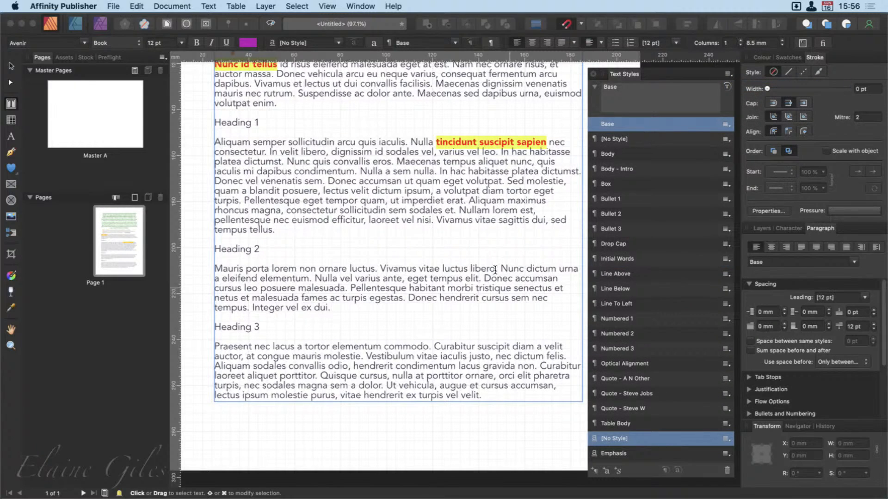
{"action": "left_click", "coordinate": [236, 124]}
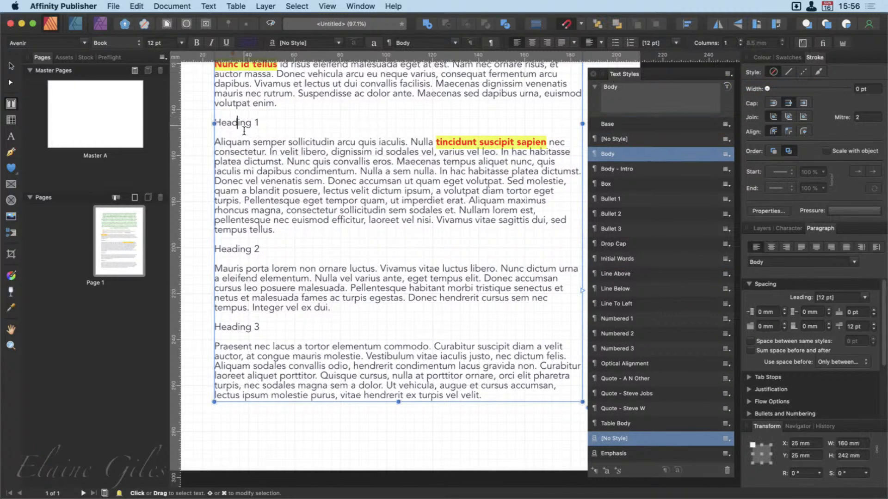
Set the font of the whole "Heading 1" line to Trajan Pro.
{"action": "left_click", "coordinate": [84, 41]}
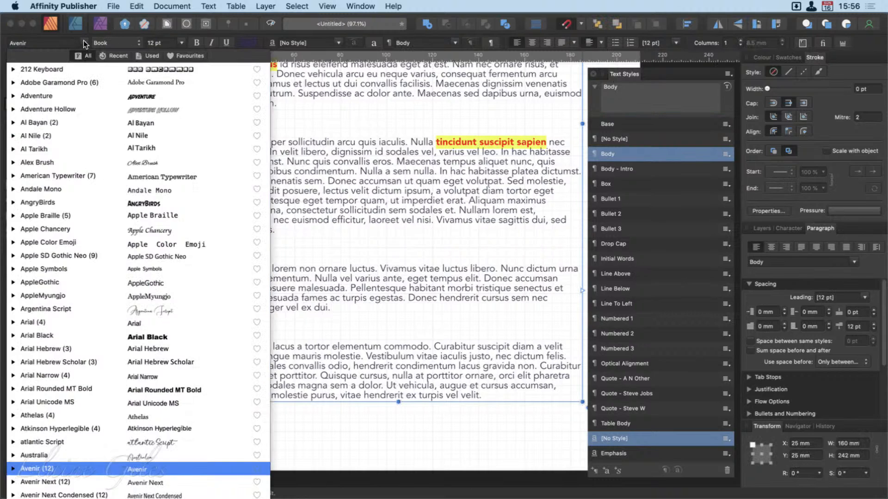
{"action": "scroll", "coordinate": [68, 141], "scroll_direction": "down", "scroll_amount": 1}
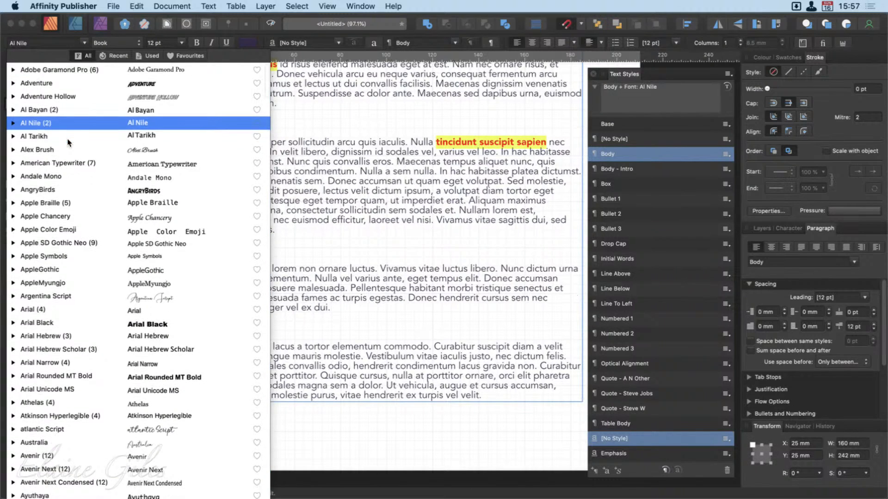
{"action": "left_click", "coordinate": [51, 42]}
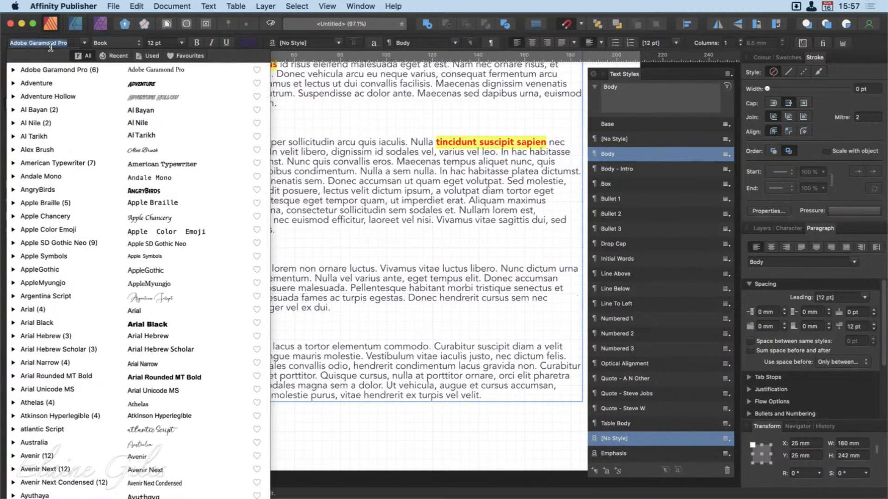
{"action": "type", "text": "traja"}
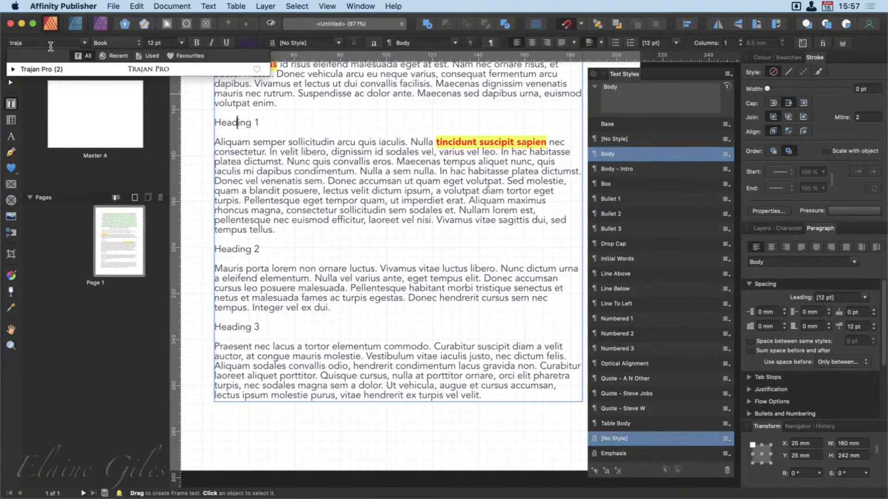
{"action": "left_click", "coordinate": [51, 69]}
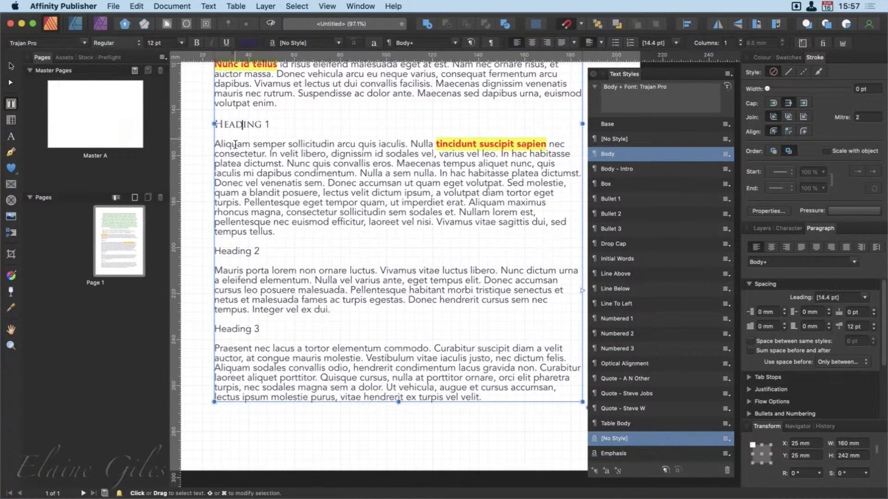
{"action": "left_click_drag", "start_coordinate": [275, 128], "coordinate": [217, 129]}
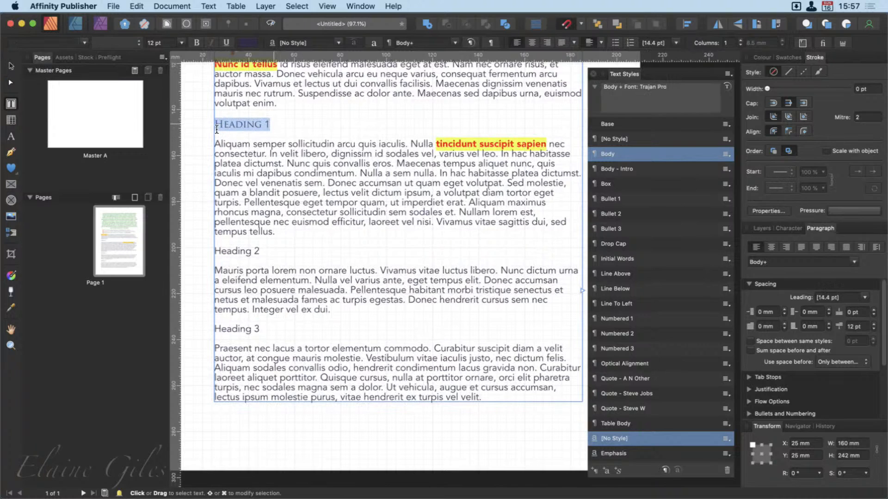
{"action": "left_click", "coordinate": [84, 42]}
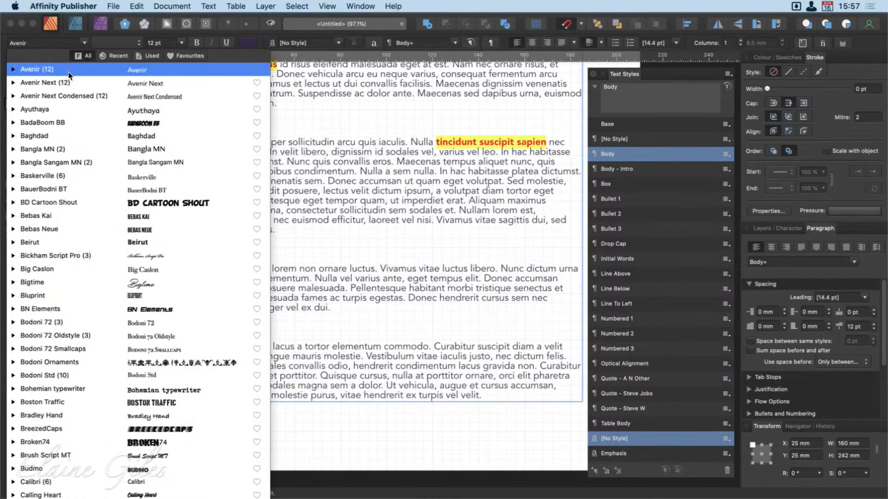
{"action": "type", "text": "tr"}
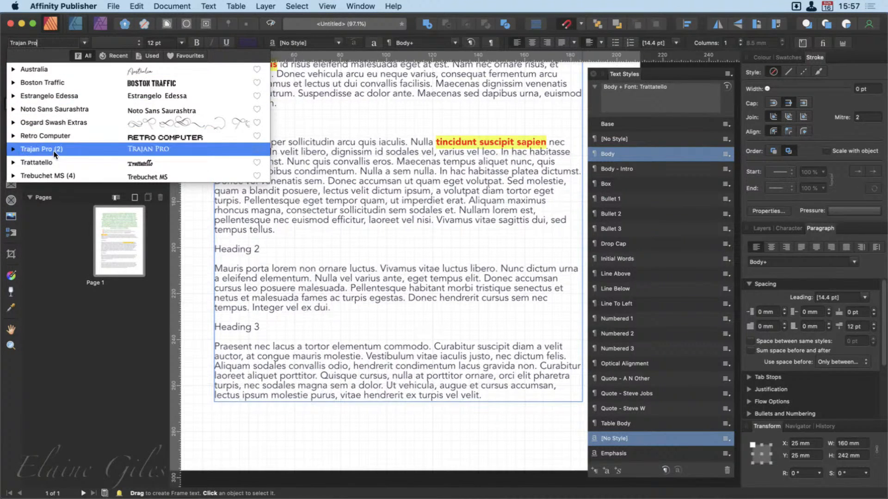
{"action": "left_click", "coordinate": [54, 149]}
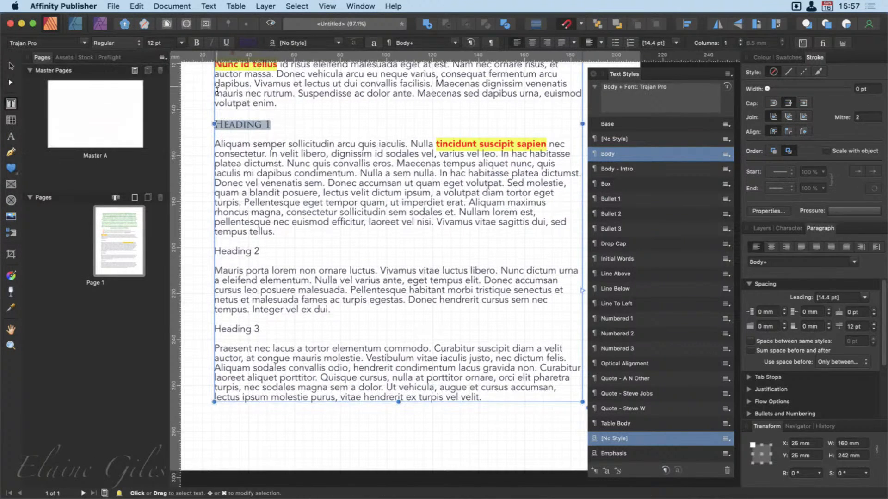
Make the "Heading 1" line bold at 24 pt.
{"action": "left_click", "coordinate": [182, 42]}
{"action": "left_click", "coordinate": [174, 224]}
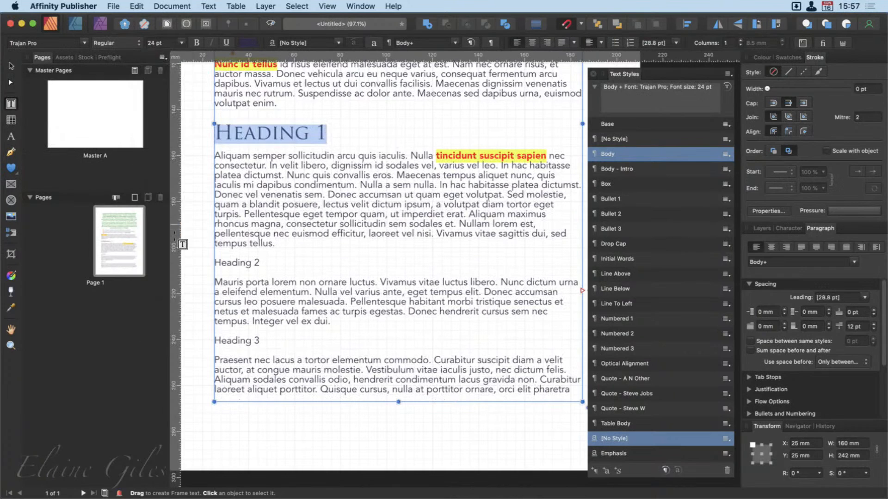
{"action": "left_click", "coordinate": [199, 42]}
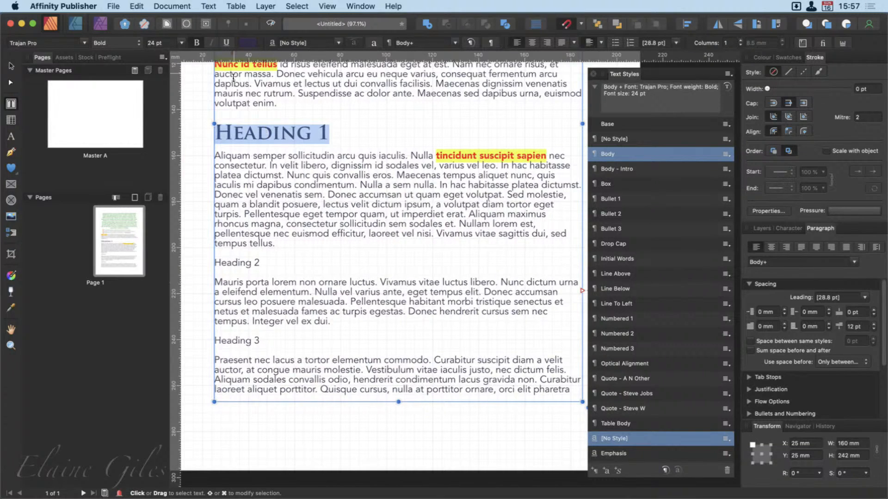
Change the text colour of the "Heading 1" line to purple, hex B02D8D.
{"action": "left_click", "coordinate": [252, 43]}
{"action": "left_click_drag", "start_coordinate": [292, 90], "coordinate": [328, 82]}
{"action": "left_click_drag", "start_coordinate": [283, 109], "coordinate": [312, 110]}
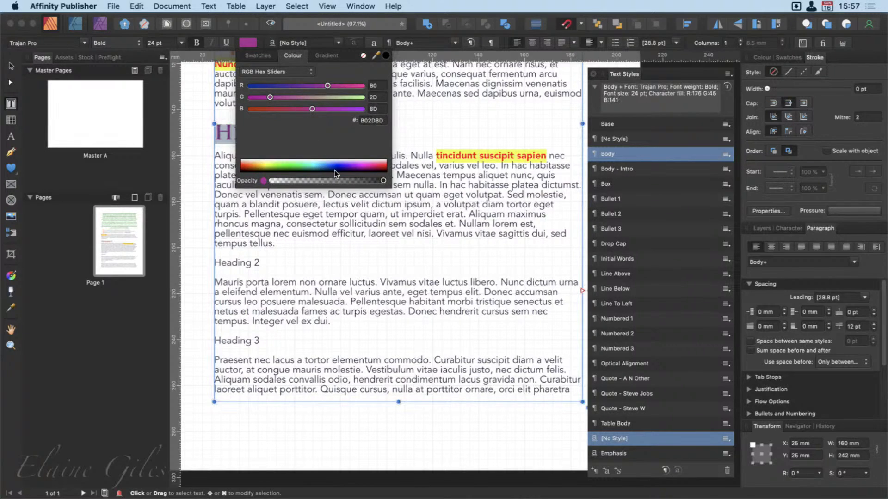
{"action": "left_click", "coordinate": [469, 12]}
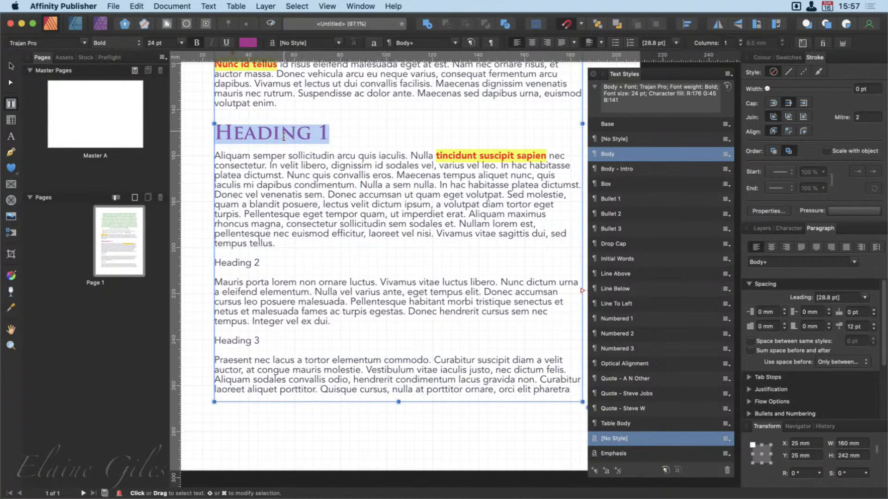
Create a paragraph style named "Heading 1" from the formatted line, based on Body and applied to the selection.
{"action": "left_click", "coordinate": [593, 471]}
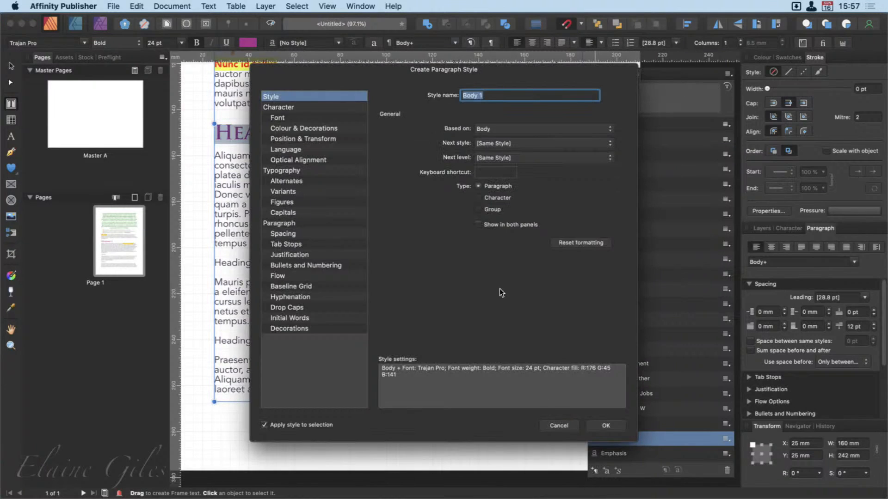
{"action": "type", "text": "Heading 1"}
{"action": "left_click_drag", "start_coordinate": [402, 369], "coordinate": [405, 384]}
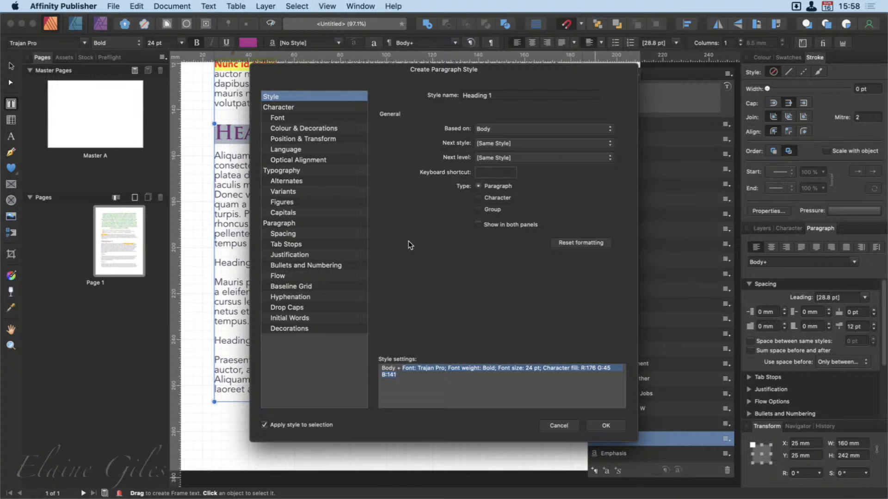
{"action": "left_click", "coordinate": [606, 426]}
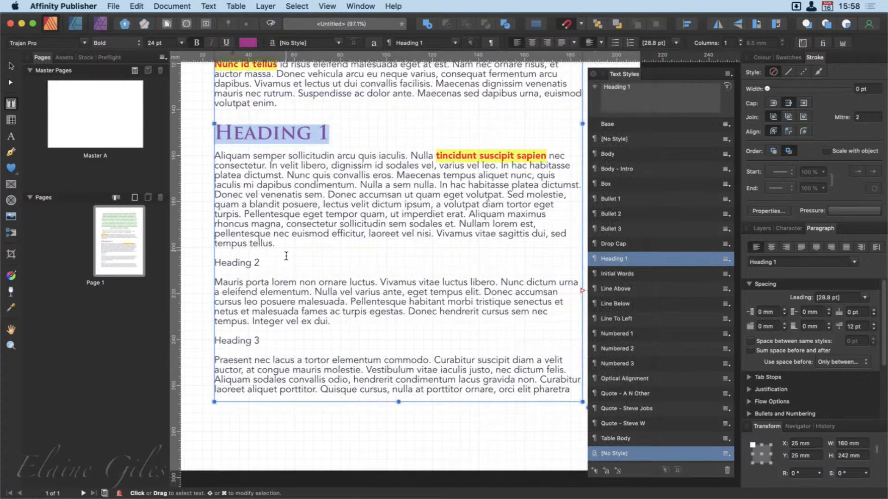
Test which style follows Heading 1 by adding a line of sample text below the heading, and remove that line again.
{"action": "left_click", "coordinate": [342, 139]}
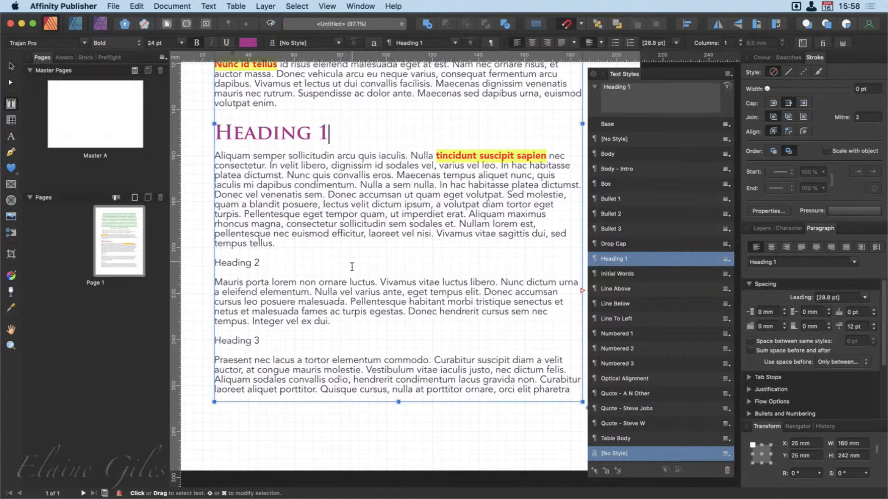
{"action": "key", "text": "Return"}
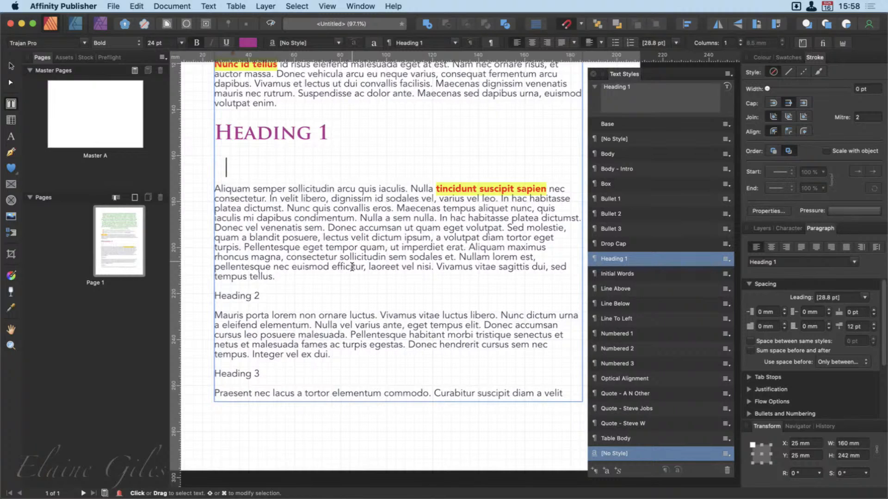
{"action": "type", "text": "AOOSHDFJSANDCJ"}
{"action": "key", "text": "super+shift+Left"}
{"action": "key", "text": "BackSpace"}
{"action": "key", "text": "BackSpace"}
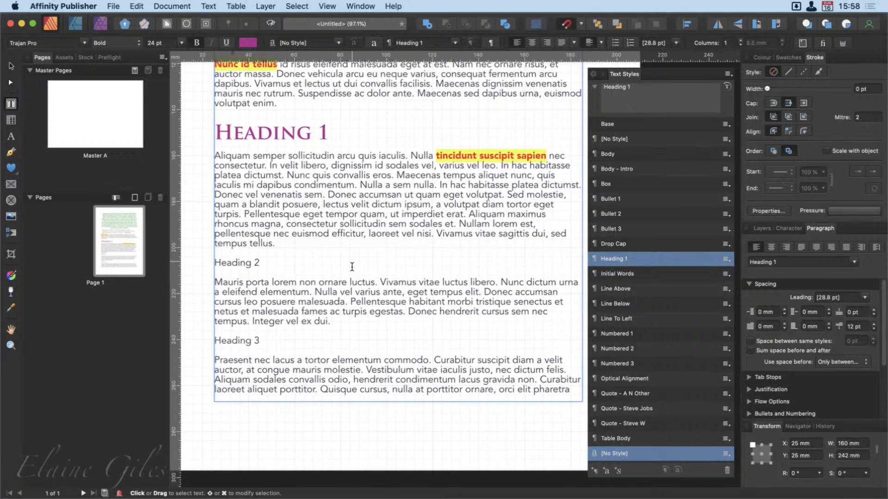
Add the sample line "fdsdf" below the "Heading 1" line, apply the Body style to it, and delete the line.
{"action": "key", "text": "Return"}
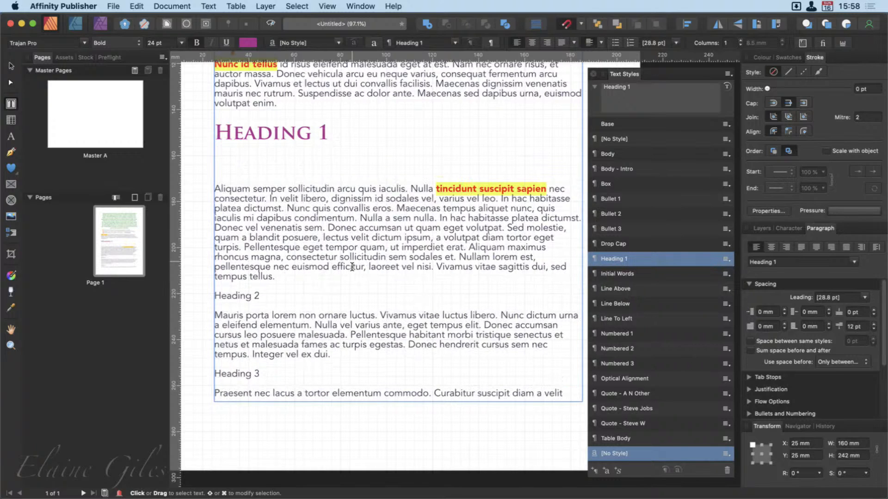
{"action": "type", "text": "fdsdf"}
{"action": "key", "text": "super+shift+Left"}
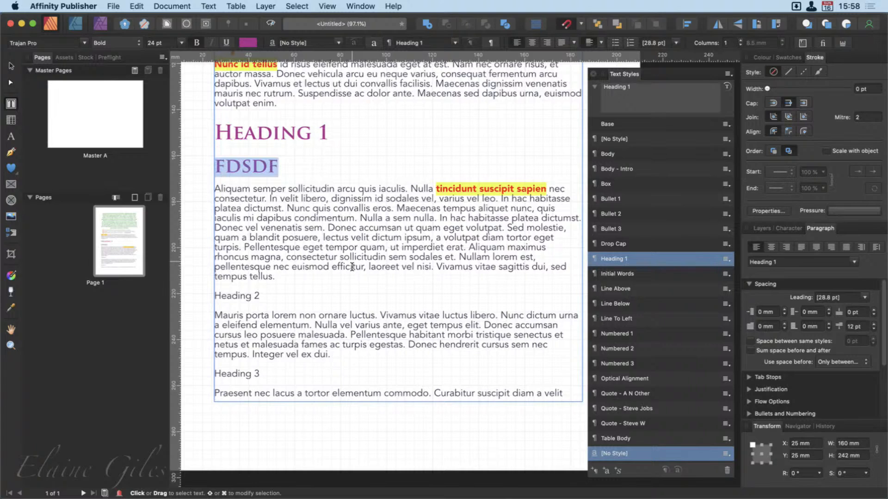
{"action": "left_click", "coordinate": [629, 155]}
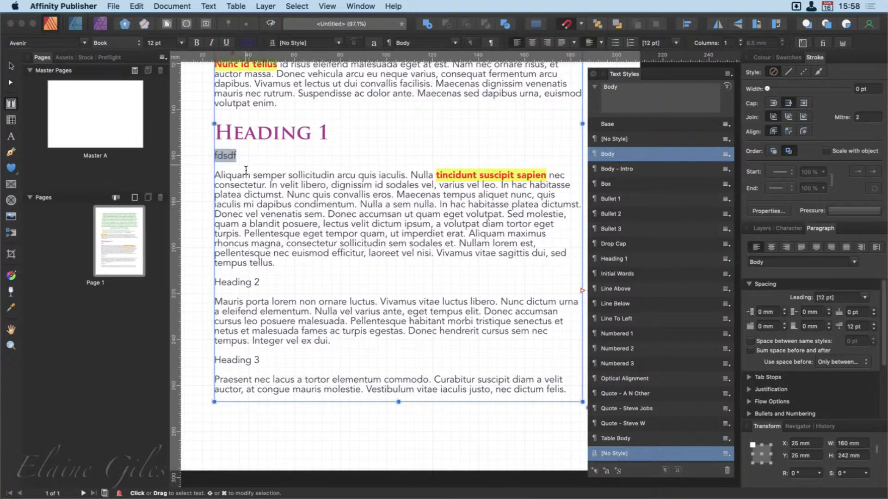
{"action": "key", "text": "Right"}
{"action": "key", "text": "BackSpace"}
{"action": "key", "text": "BackSpace"}
{"action": "key", "text": "BackSpace"}
{"action": "key", "text": "BackSpace"}
{"action": "key", "text": "BackSpace"}
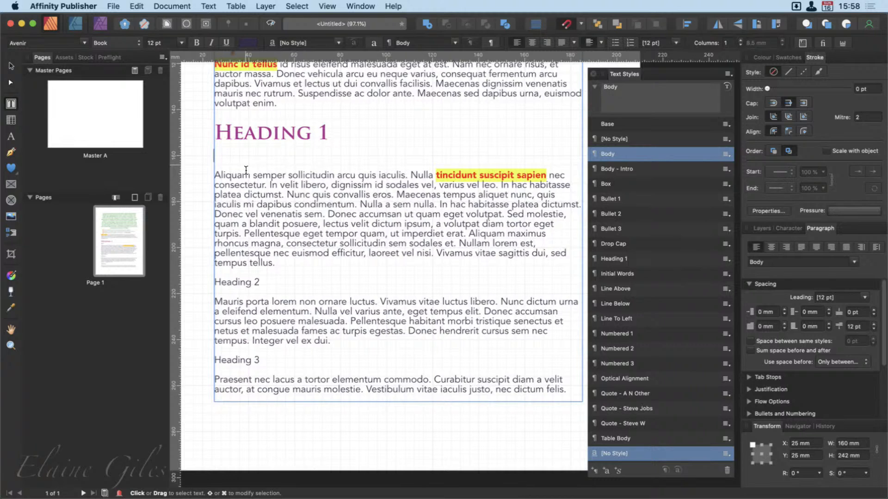
{"action": "key", "text": "BackSpace"}
Edit the Heading 1 text style so that its next style is Body.
{"action": "right_click", "coordinate": [624, 259]}
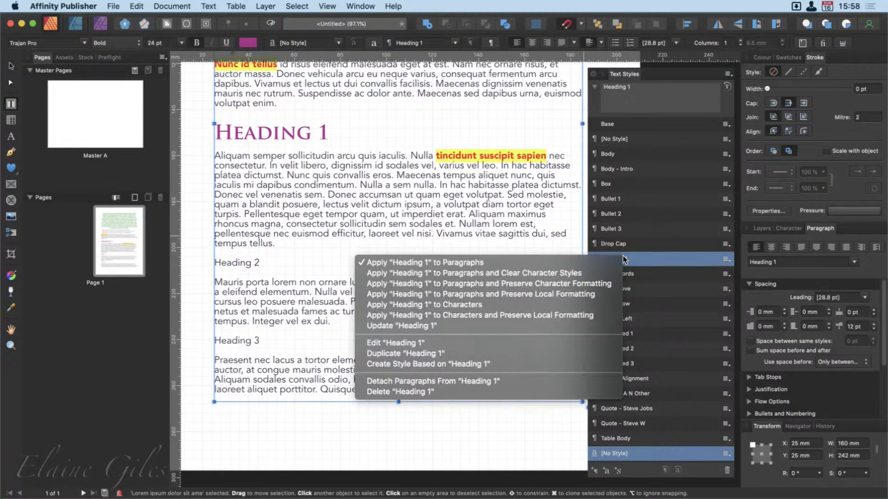
{"action": "left_click", "coordinate": [457, 344]}
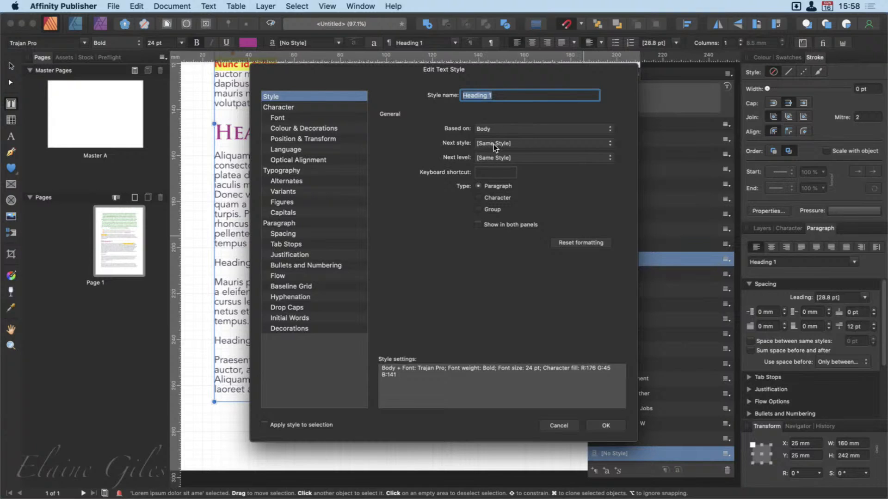
{"action": "left_click", "coordinate": [493, 144]}
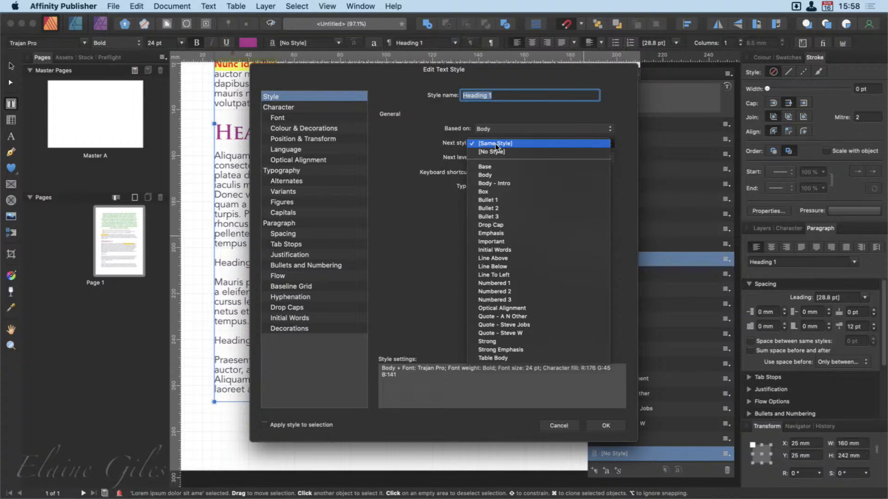
{"action": "left_click", "coordinate": [504, 175]}
{"action": "left_click", "coordinate": [619, 427]}
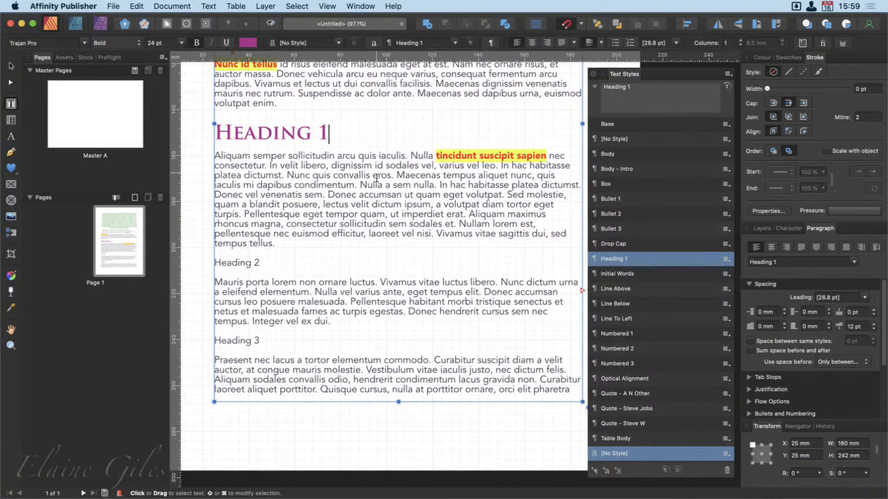
Test the next-style setting by writing a sample line below the "Heading 1" line, and delete the line again.
{"action": "key", "text": "Return"}
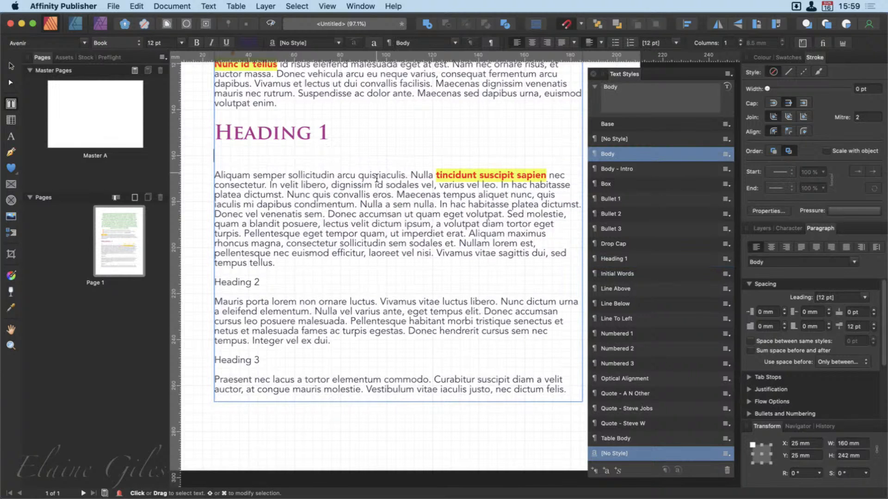
{"action": "type", "text": "sdlfjslkdjflksjdfklsjdfkljfsd"}
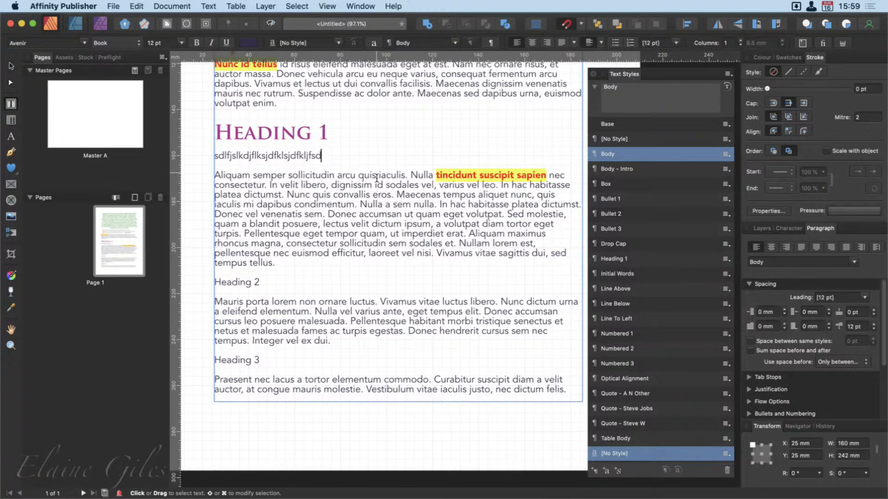
{"action": "key", "text": "super+shift+Left"}
{"action": "key", "text": "BackSpace"}
{"action": "key", "text": "BackSpace"}
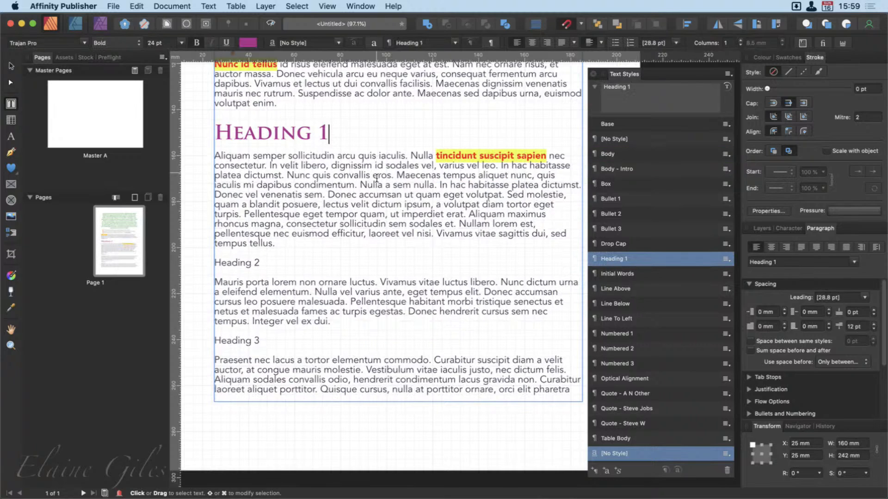
{"action": "key", "text": "Escape"}
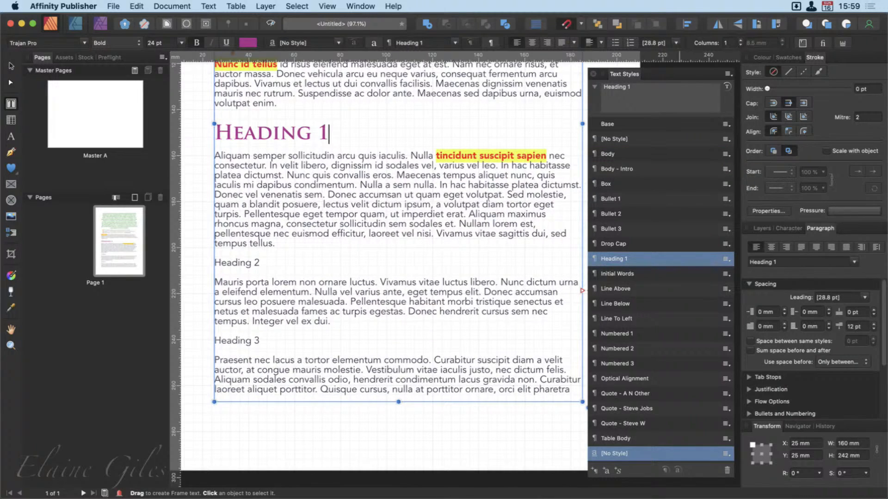
Create a paragraph style named Heading 2 for the "Heading 2" line, based on Heading 1.
{"action": "key", "text": "super+Tab"}
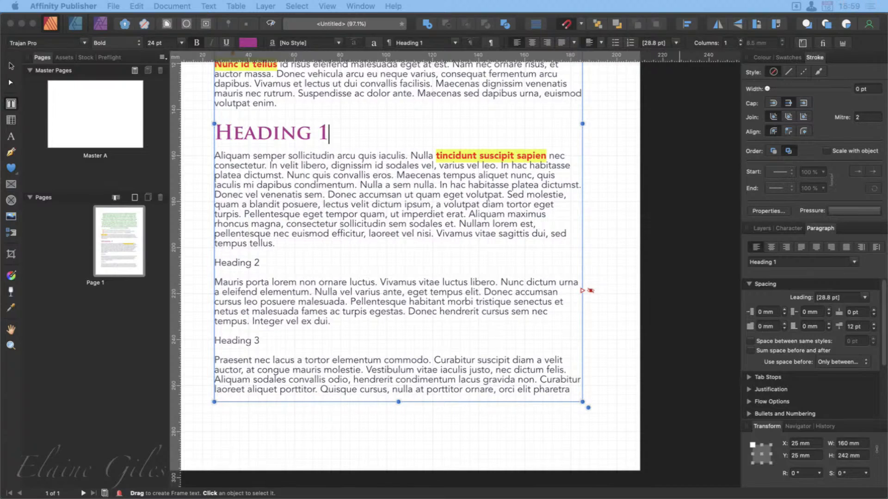
{"action": "left_click", "coordinate": [225, 262]}
{"action": "left_click", "coordinate": [240, 267]}
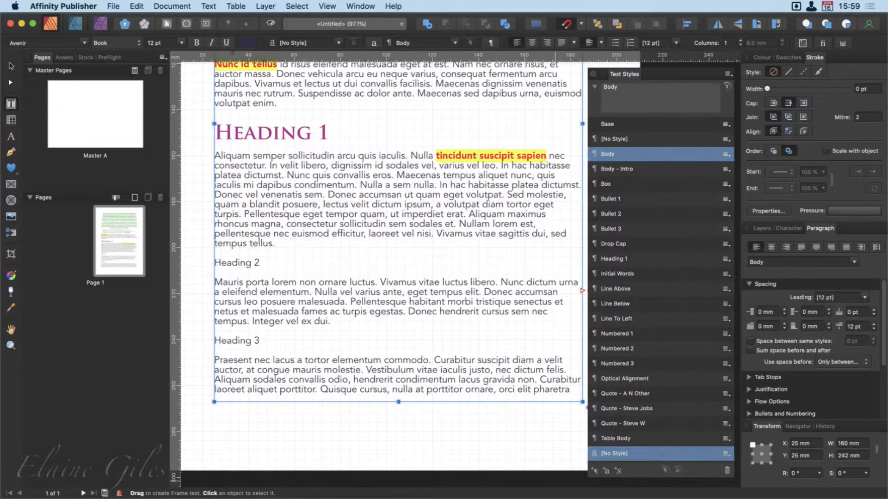
{"action": "left_click", "coordinate": [593, 471]}
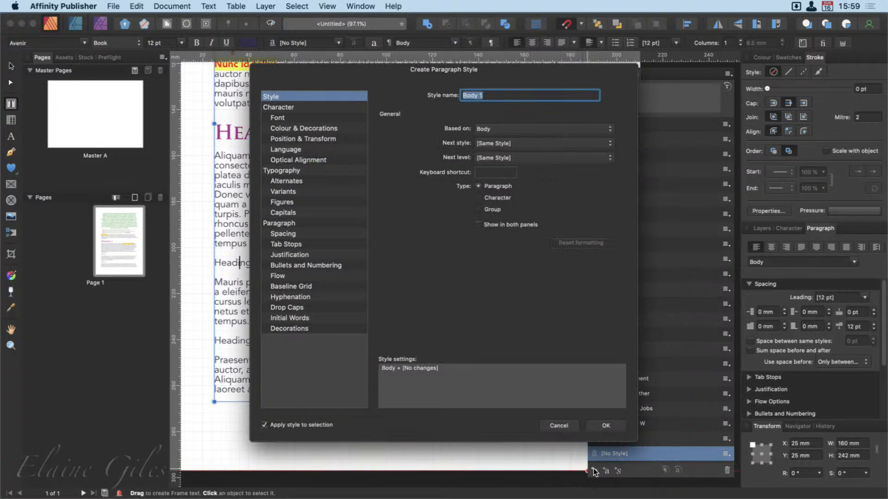
{"action": "left_click_drag", "start_coordinate": [361, 71], "coordinate": [477, 95]}
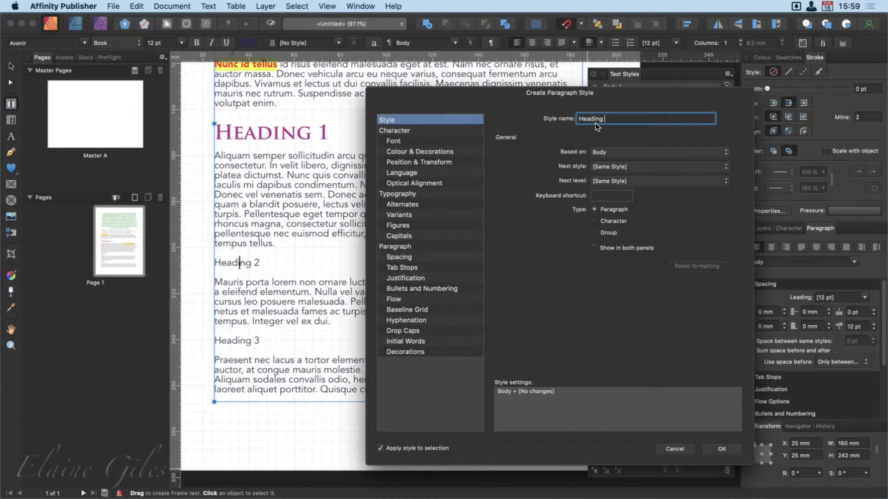
{"action": "left_click", "coordinate": [617, 151]}
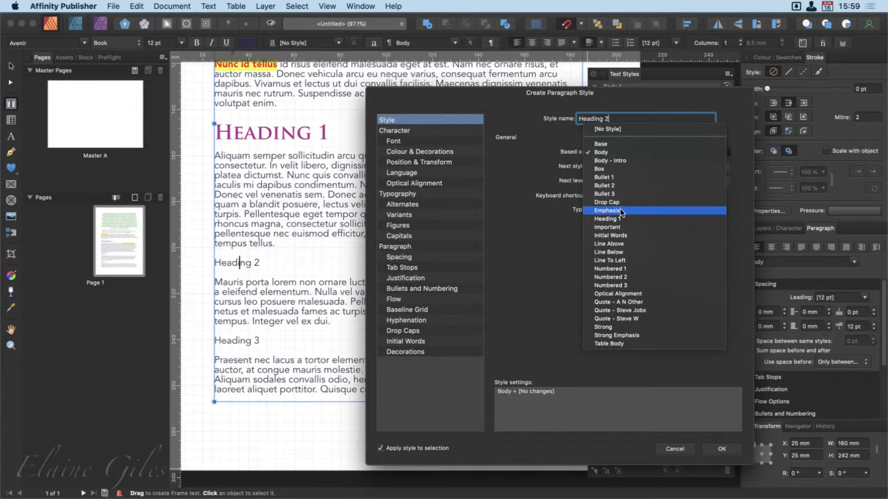
{"action": "left_click", "coordinate": [611, 219]}
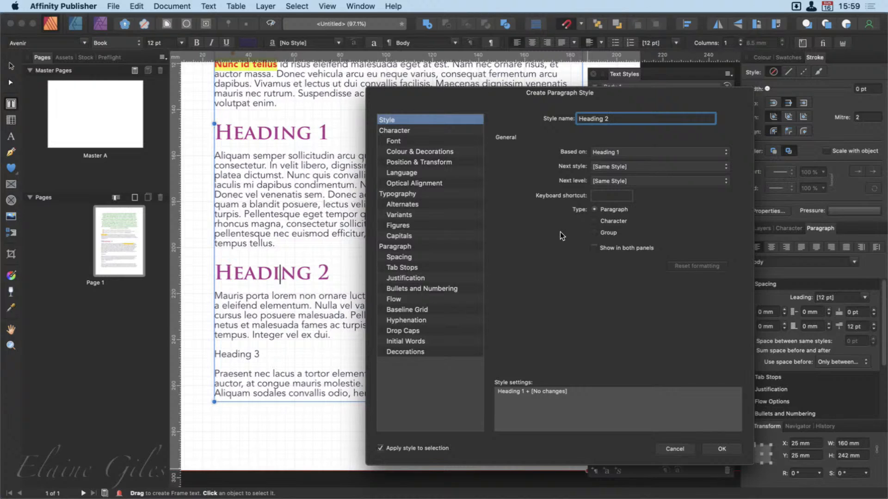
Set the Heading 2 style's font size to 18 pt and save the new style.
{"action": "left_click", "coordinate": [423, 142]}
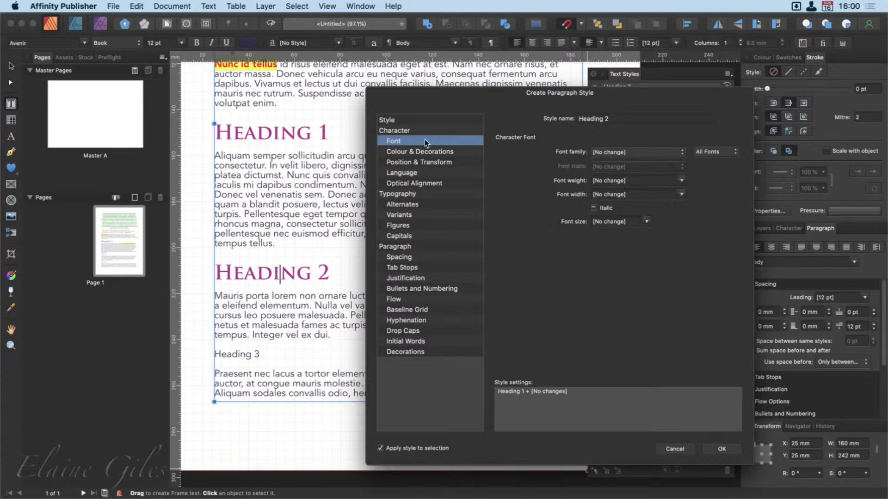
{"action": "left_click", "coordinate": [421, 132]}
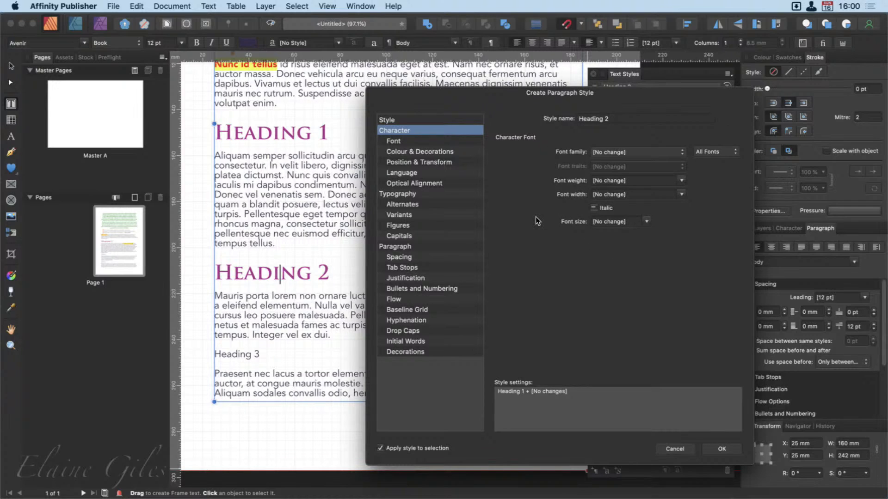
{"action": "left_click", "coordinate": [647, 221]}
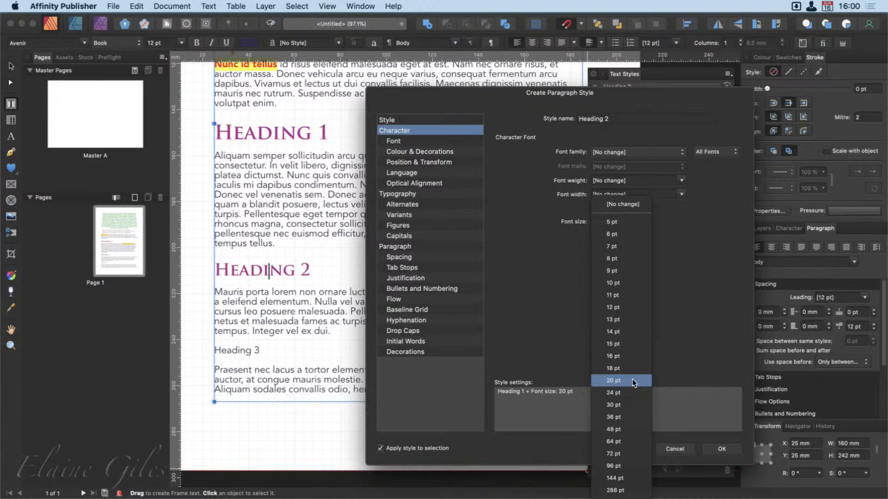
{"action": "left_click", "coordinate": [633, 363]}
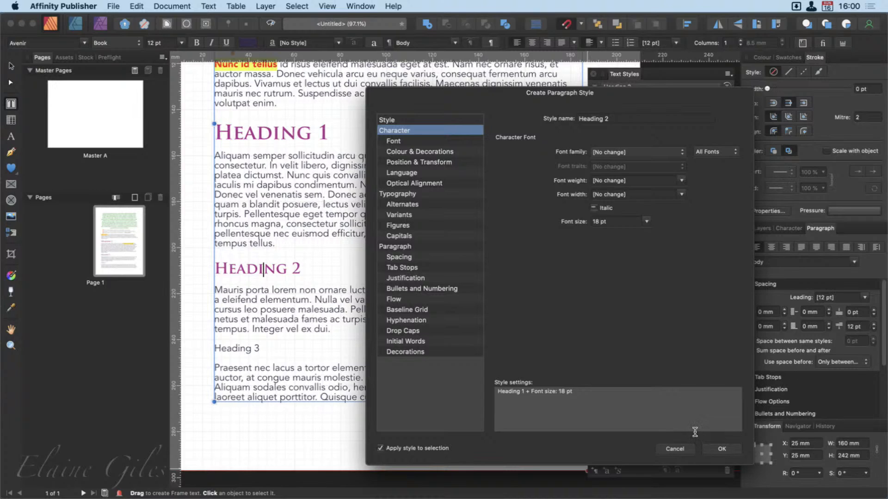
{"action": "left_click", "coordinate": [721, 449]}
Create a paragraph style named Heading 3 for the "Heading 3" line, based on Heading 2 with Body as its next style.
{"action": "left_click", "coordinate": [239, 352]}
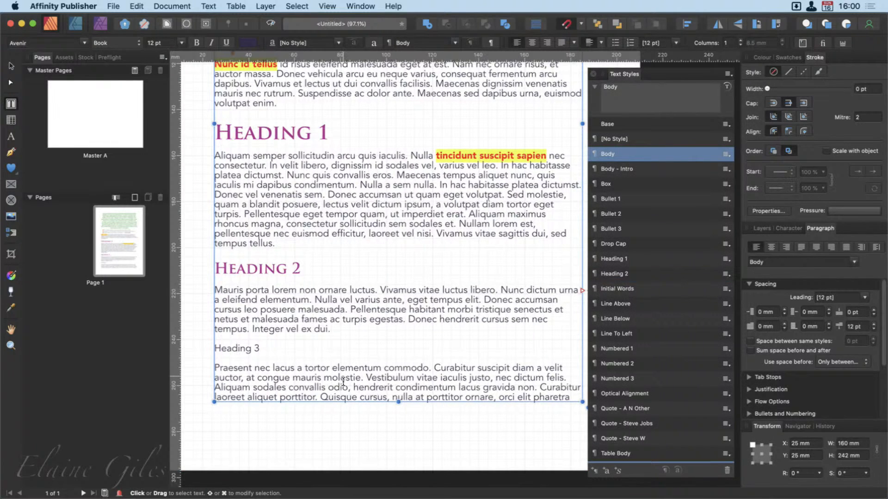
{"action": "left_click", "coordinate": [594, 471]}
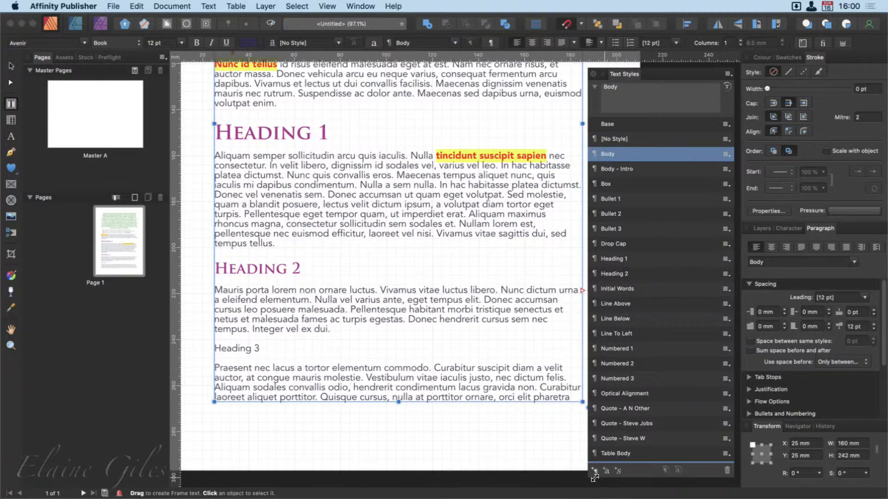
{"action": "left_click", "coordinate": [546, 130]}
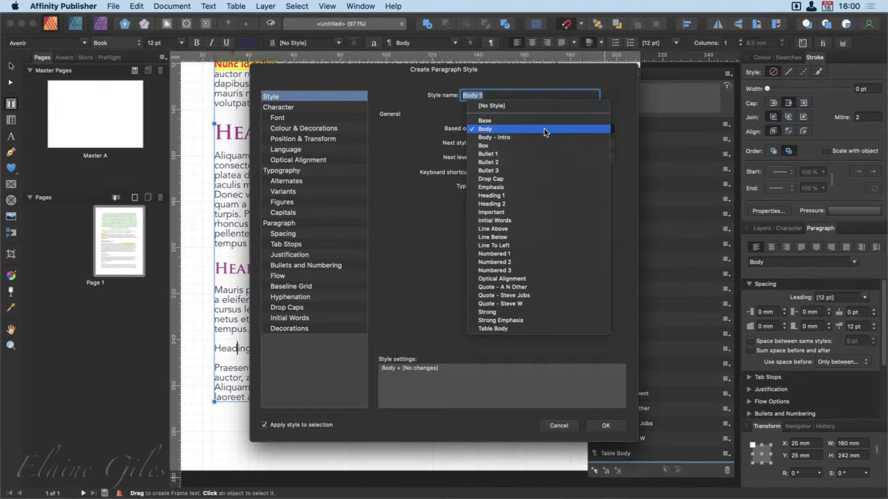
{"action": "left_click", "coordinate": [532, 204]}
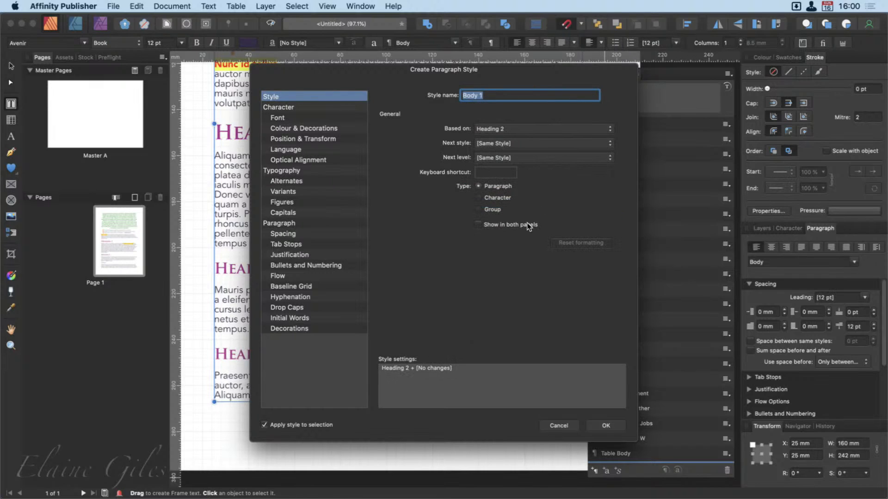
{"action": "left_click", "coordinate": [512, 143]}
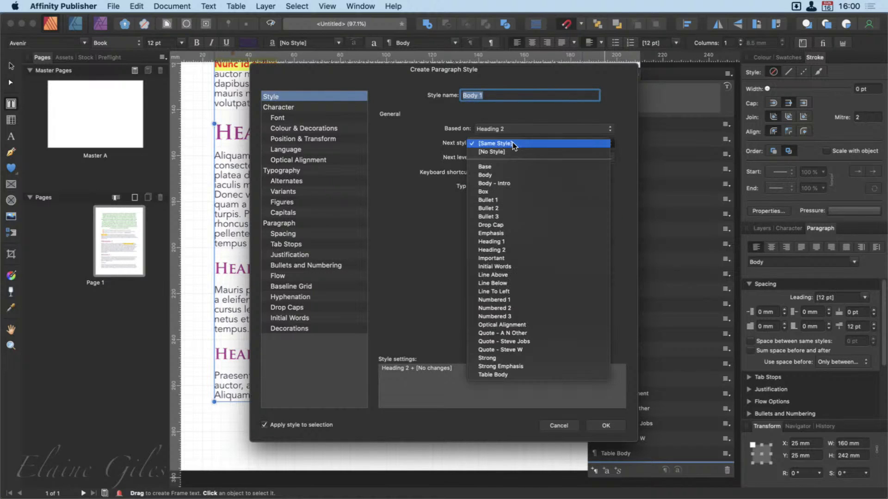
{"action": "left_click", "coordinate": [512, 175]}
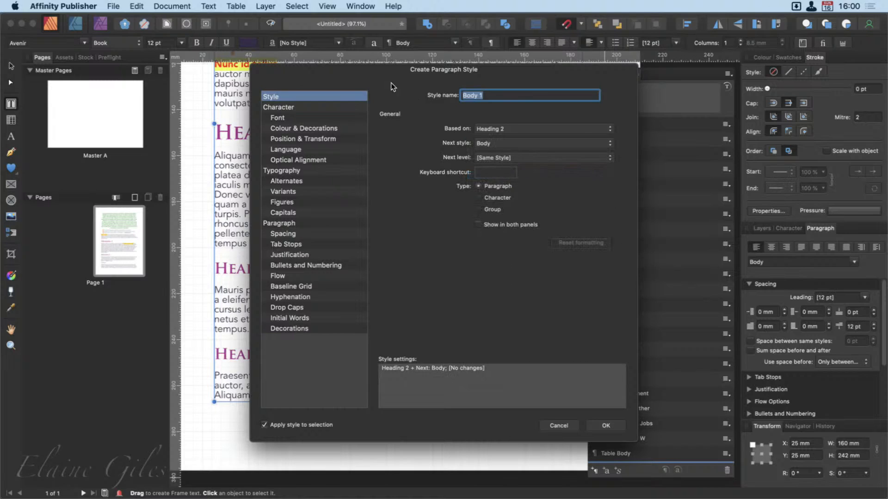
{"action": "type", "text": "Heading 2"}
{"action": "key", "text": "BackSpace"}
{"action": "type", "text": "3"}
Set the Heading 3 style's font size to 14 pt and save the new style.
{"action": "left_click", "coordinate": [285, 108]}
{"action": "left_click_drag", "start_coordinate": [348, 68], "coordinate": [525, 88]}
{"action": "left_click", "coordinate": [707, 217]}
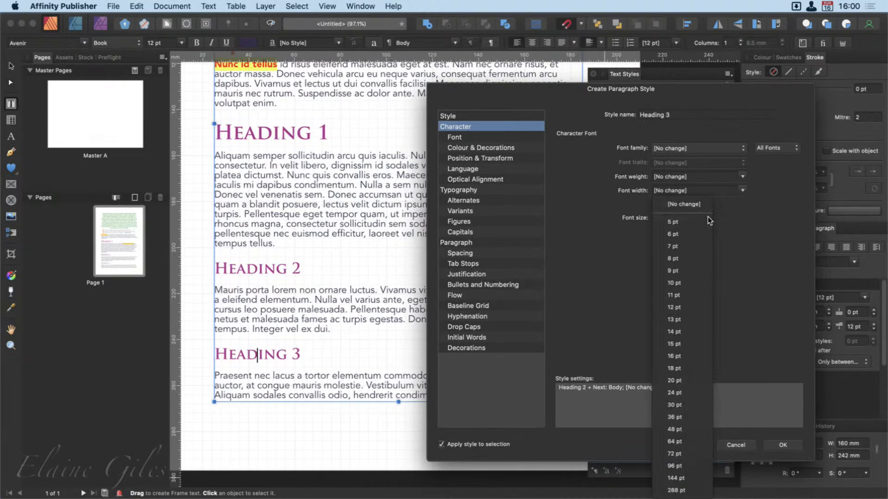
{"action": "left_click", "coordinate": [683, 333]}
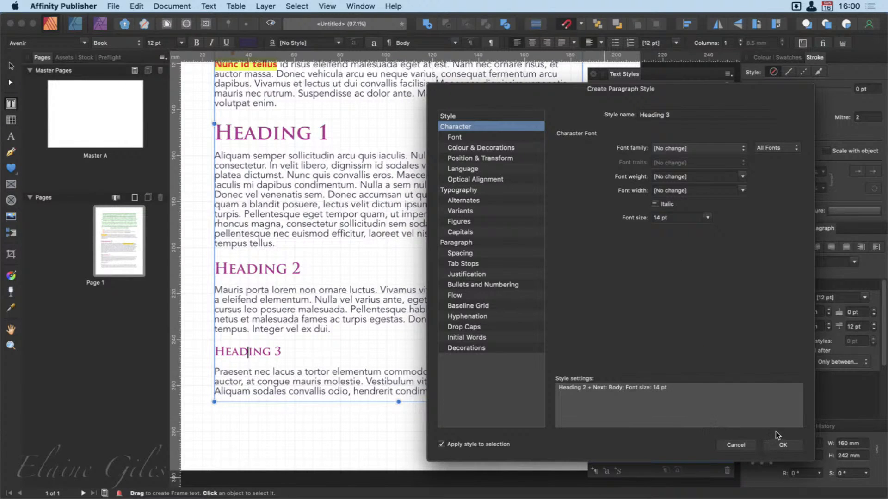
{"action": "left_click", "coordinate": [785, 444]}
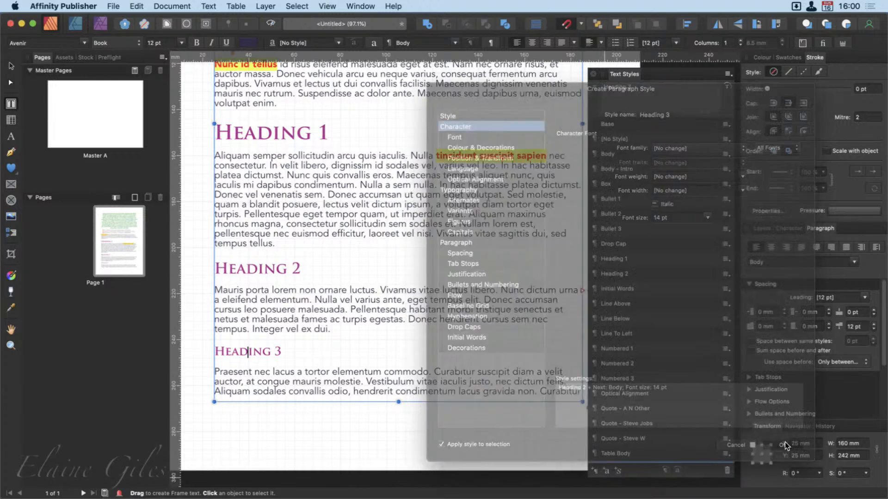
Edit the Heading 2 text style so that its next style is Body.
{"action": "right_click", "coordinate": [651, 273]}
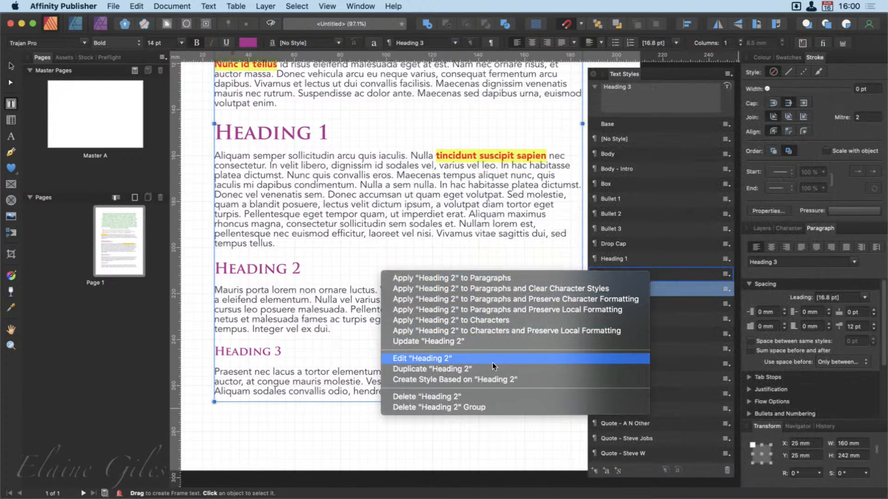
{"action": "left_click", "coordinate": [452, 357]}
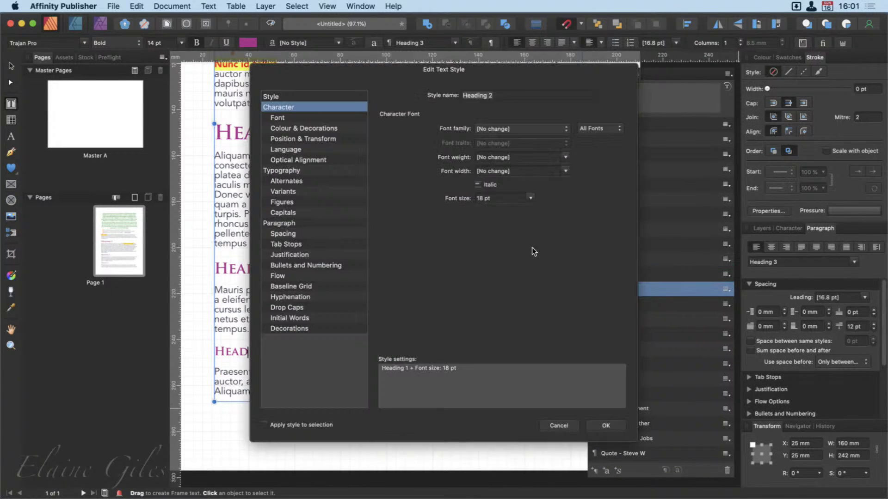
{"action": "left_click", "coordinate": [277, 96]}
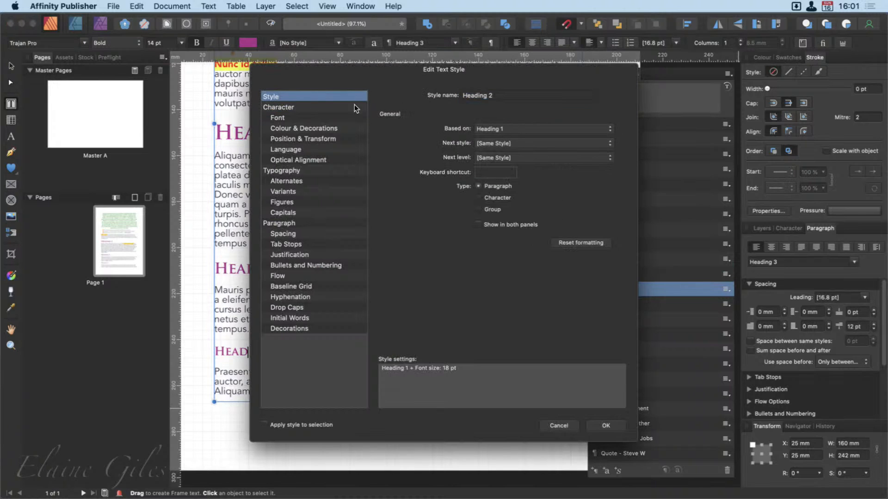
{"action": "left_click", "coordinate": [506, 143]}
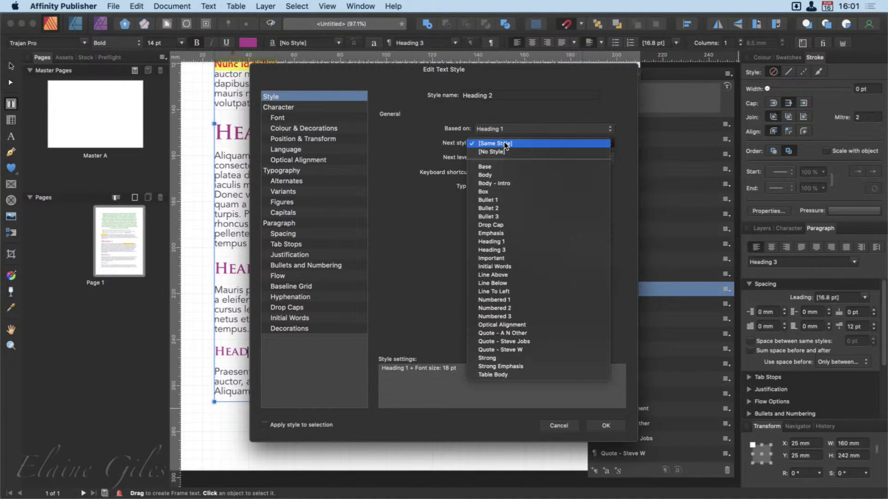
{"action": "left_click", "coordinate": [485, 175]}
{"action": "left_click", "coordinate": [601, 427]}
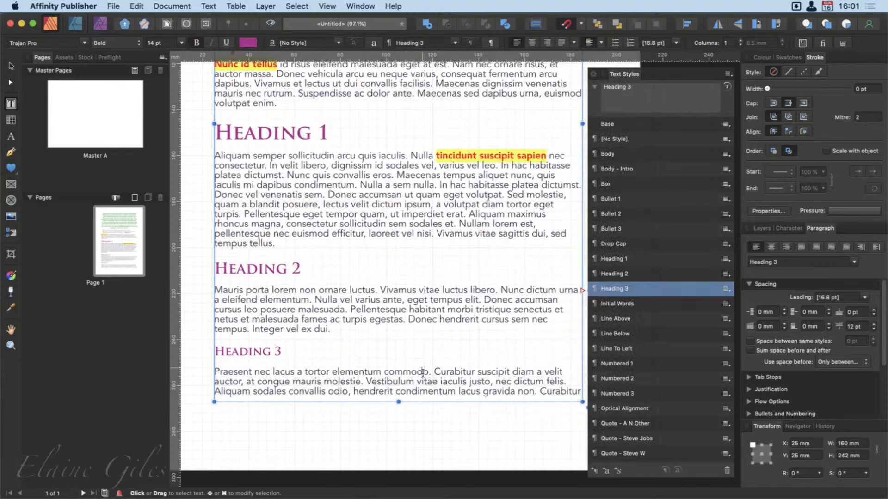
Show the text styles as a hierarchy, collapse the Quote - Steve Jobs group, and expand Base, Body, Heading 1 and Heading 2 down to Heading 3.
{"action": "left_click", "coordinate": [728, 73]}
{"action": "left_click", "coordinate": [729, 85]}
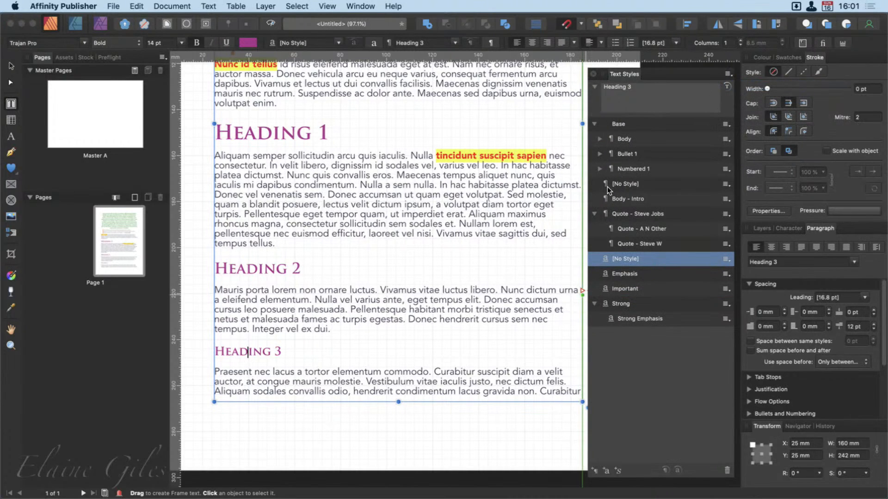
{"action": "left_click", "coordinate": [595, 124]}
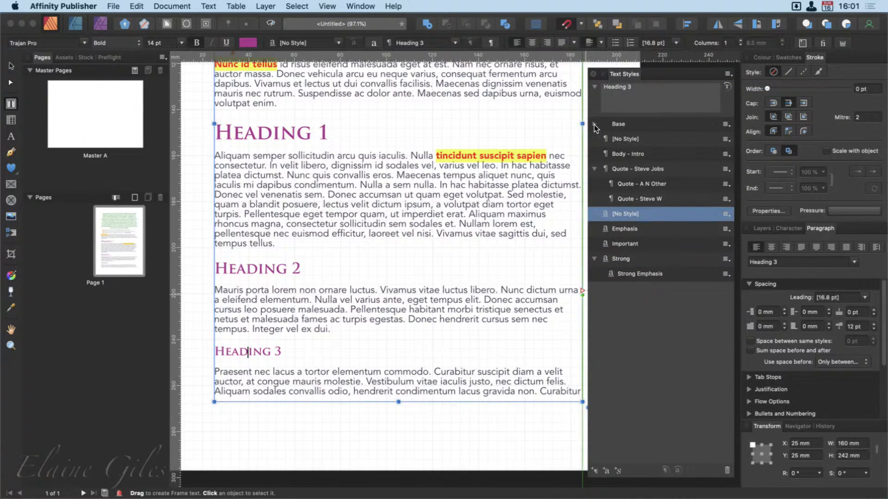
{"action": "left_click", "coordinate": [595, 169]}
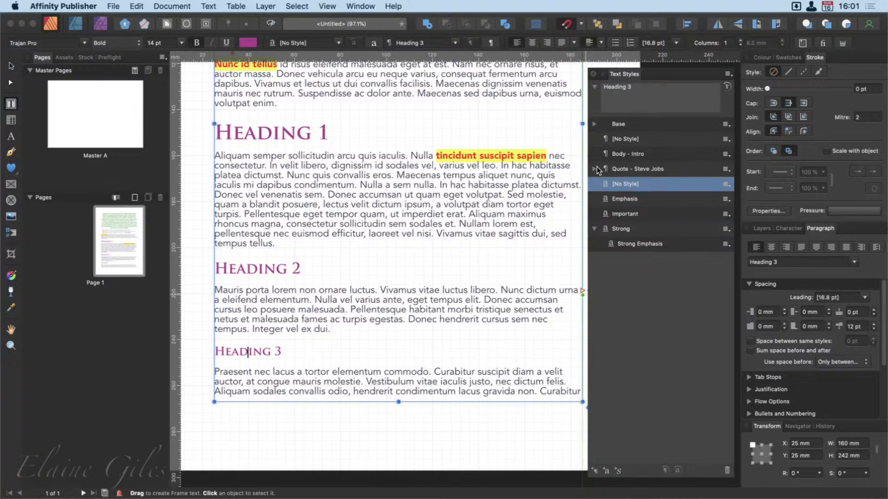
{"action": "left_click", "coordinate": [595, 124]}
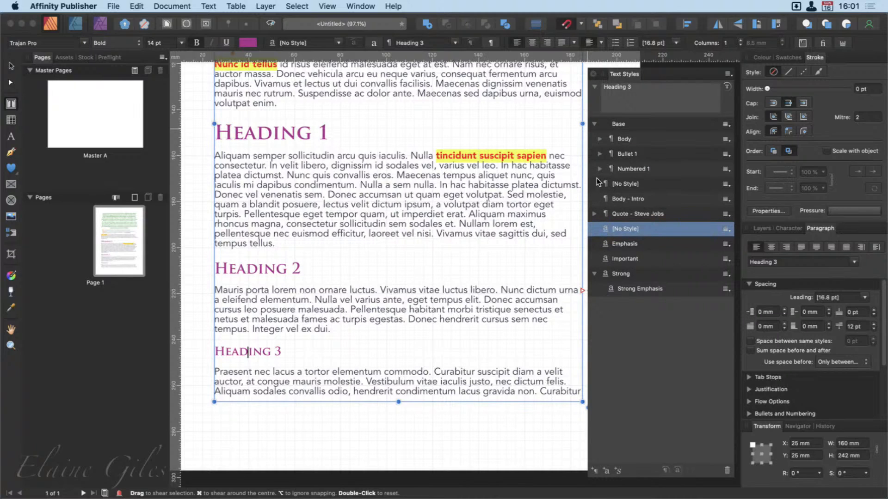
{"action": "left_click", "coordinate": [600, 138]}
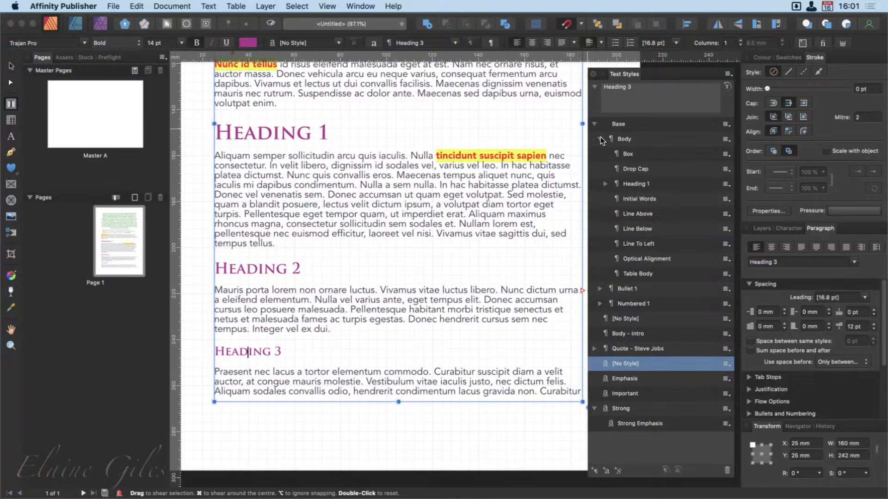
{"action": "left_click", "coordinate": [606, 184]}
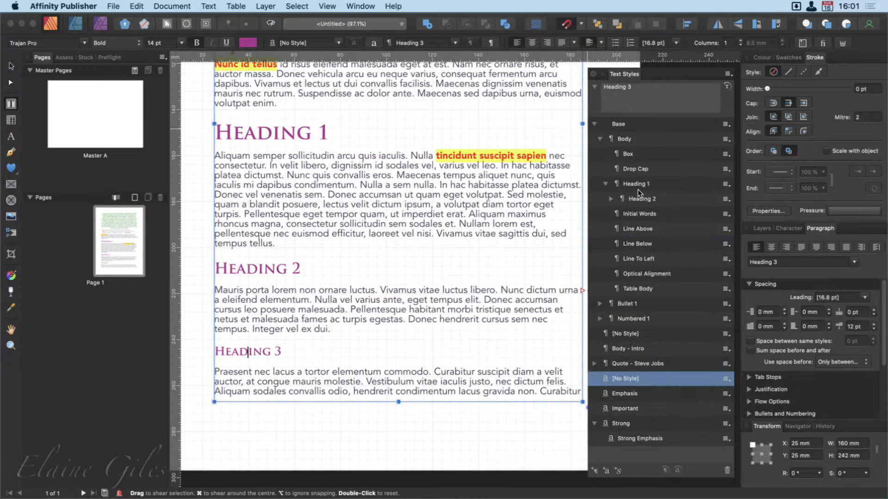
{"action": "left_click", "coordinate": [611, 199]}
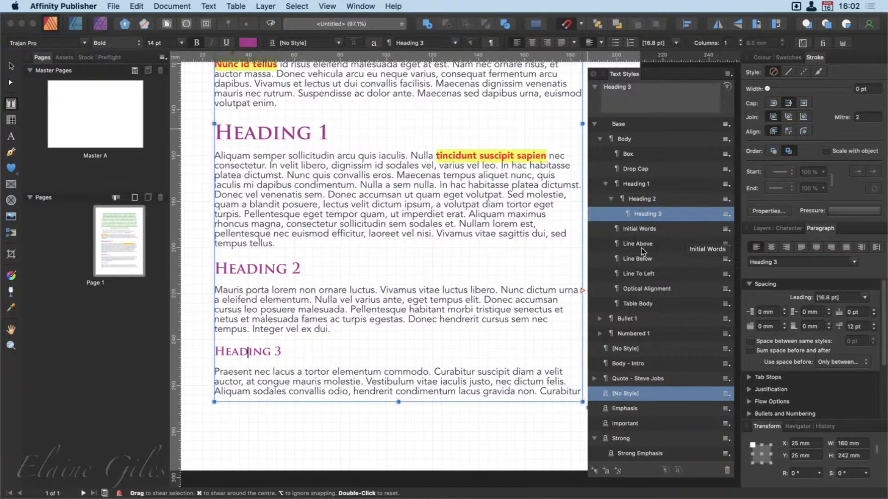
Edit the Heading 1 text style and set its font family to BD Cartoon Shout.
{"action": "right_click", "coordinate": [638, 186]}
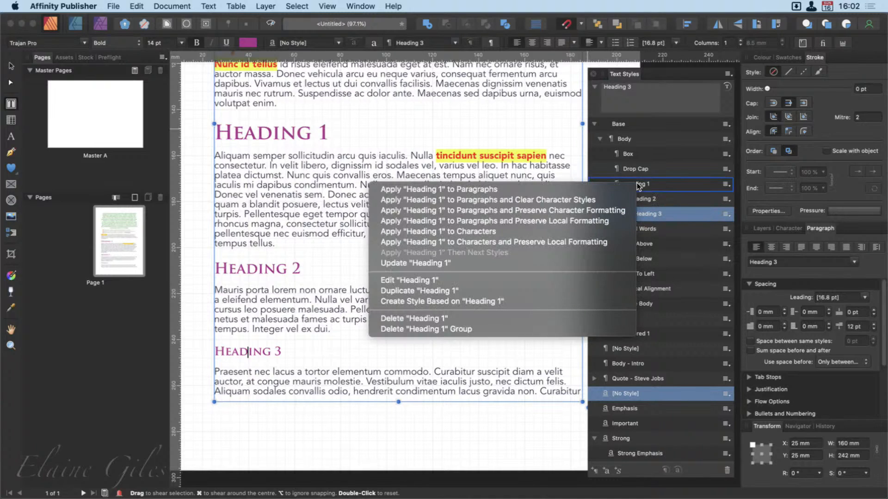
{"action": "left_click", "coordinate": [441, 280]}
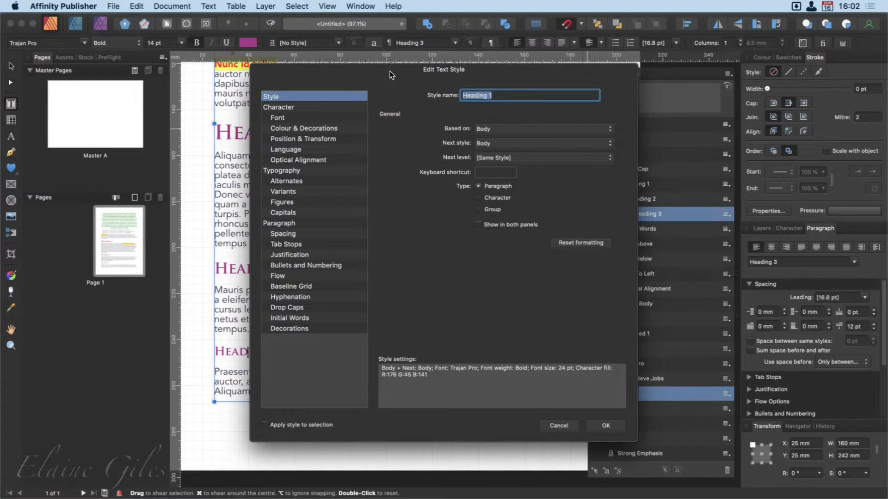
{"action": "left_click_drag", "start_coordinate": [389, 74], "coordinate": [557, 89]}
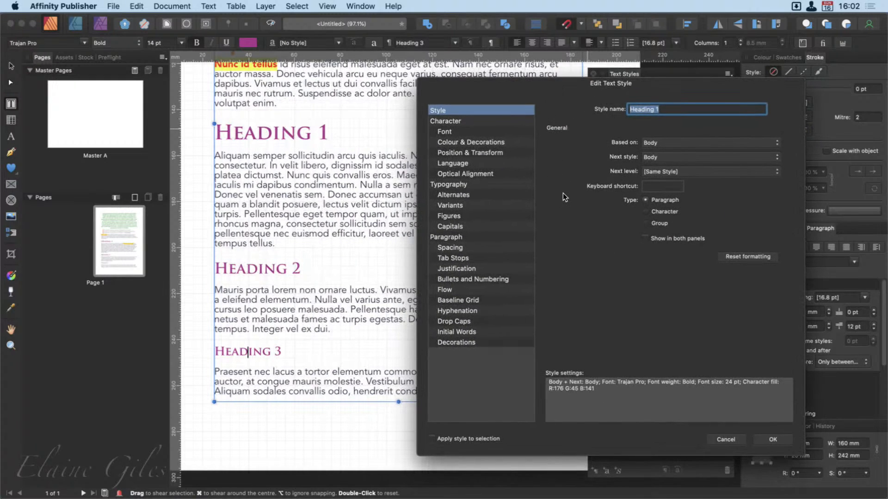
{"action": "left_click", "coordinate": [475, 120]}
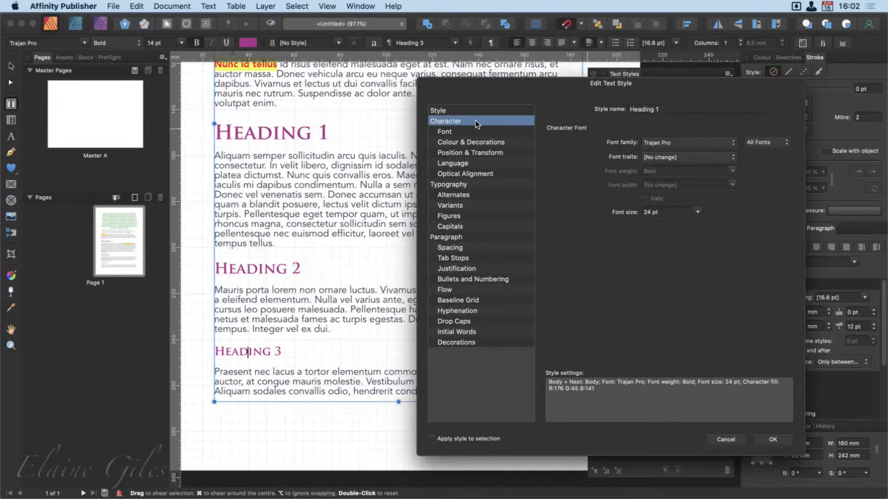
{"action": "left_click", "coordinate": [688, 142]}
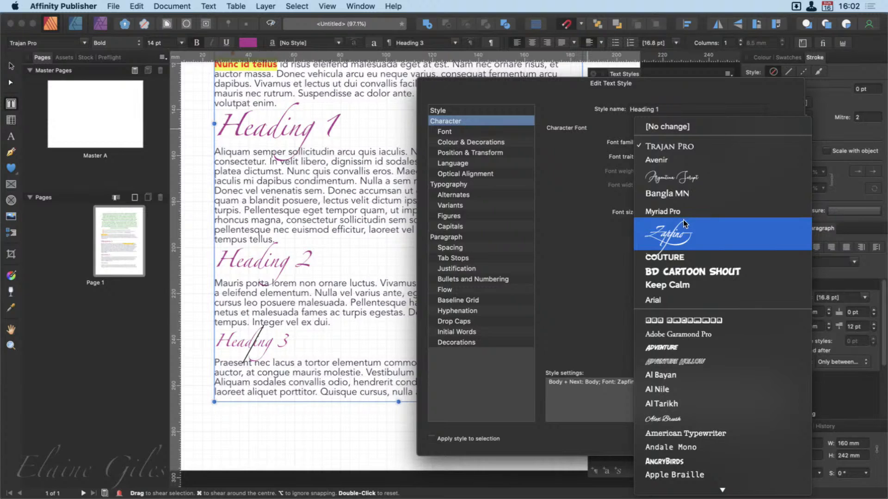
{"action": "left_click", "coordinate": [682, 271]}
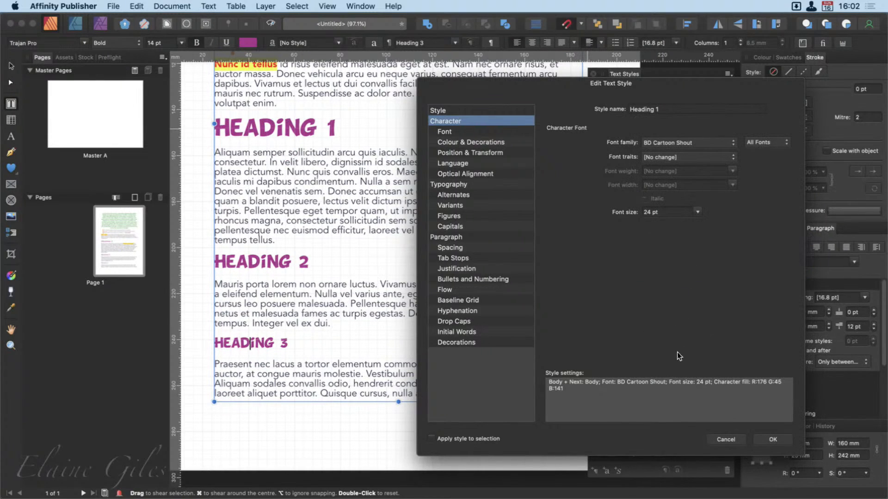
Set the Heading 1 style's text fill to orange F66B12 and save the style.
{"action": "left_click", "coordinate": [476, 131]}
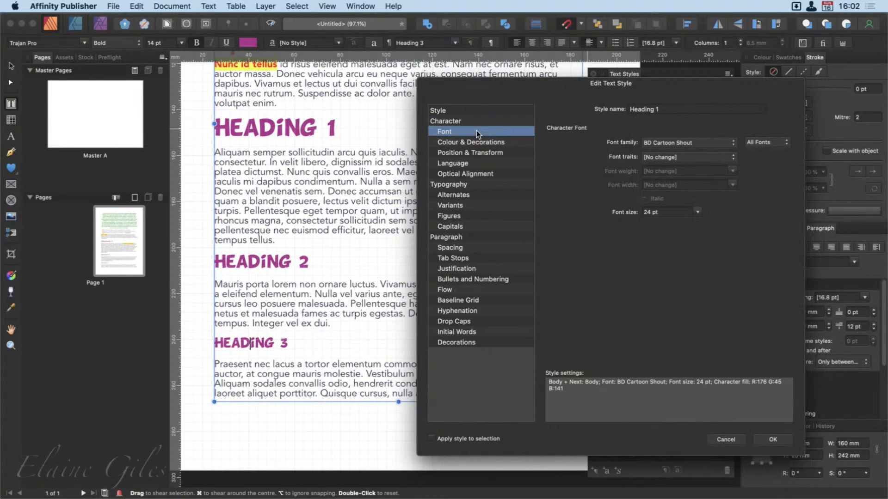
{"action": "left_click", "coordinate": [476, 142]}
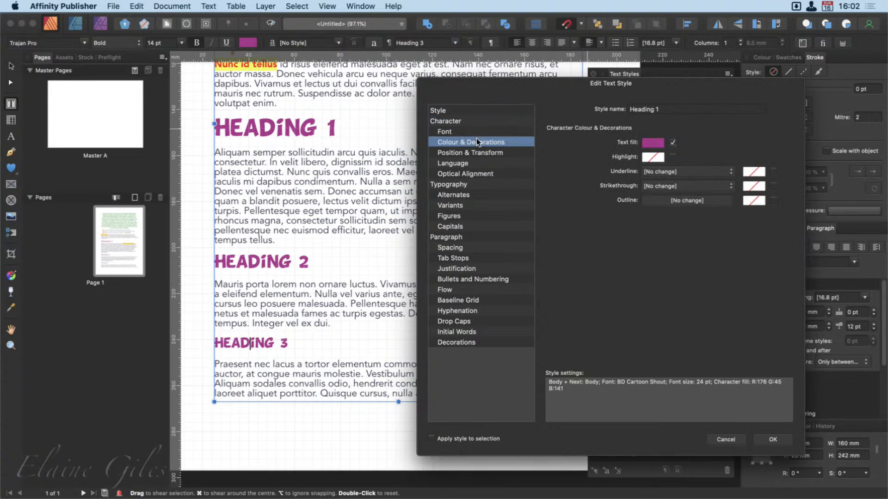
{"action": "left_click", "coordinate": [662, 143]}
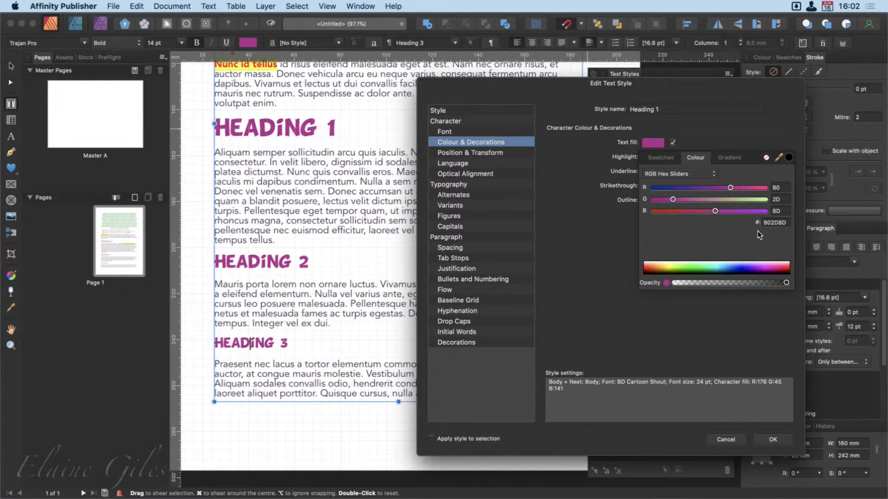
{"action": "left_click_drag", "start_coordinate": [714, 211], "coordinate": [761, 184]}
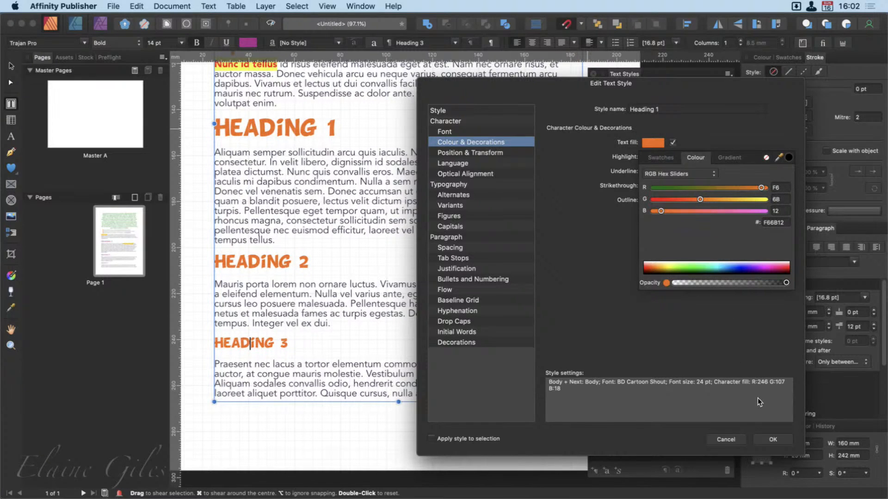
{"action": "left_click", "coordinate": [772, 439]}
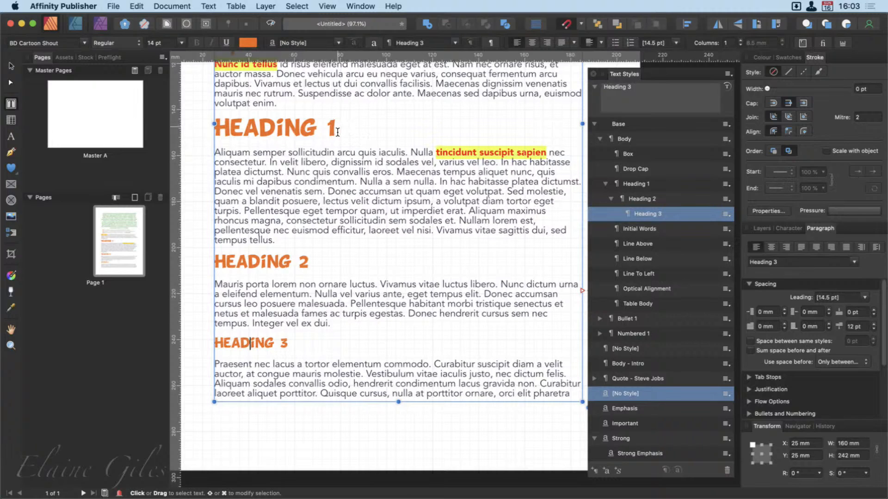
Edit the Heading 1 style again, set its paragraph space after to 2 pt and save the style.
{"action": "right_click", "coordinate": [660, 184]}
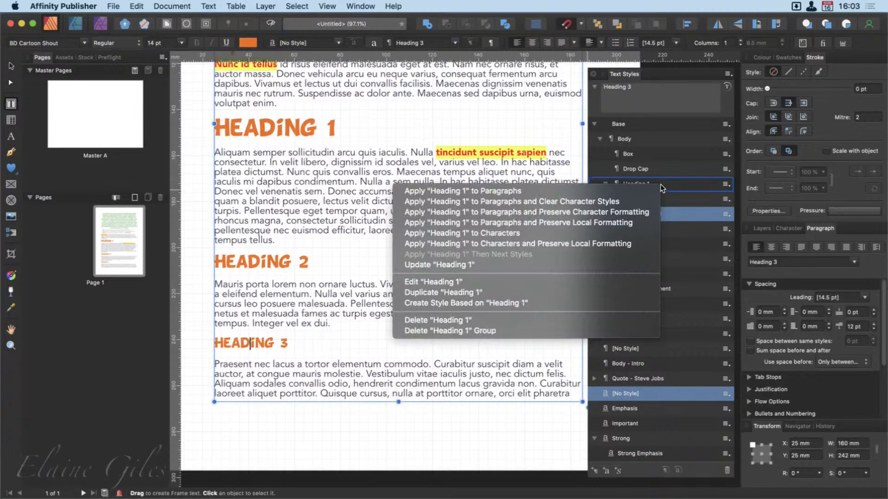
{"action": "left_click", "coordinate": [473, 280]}
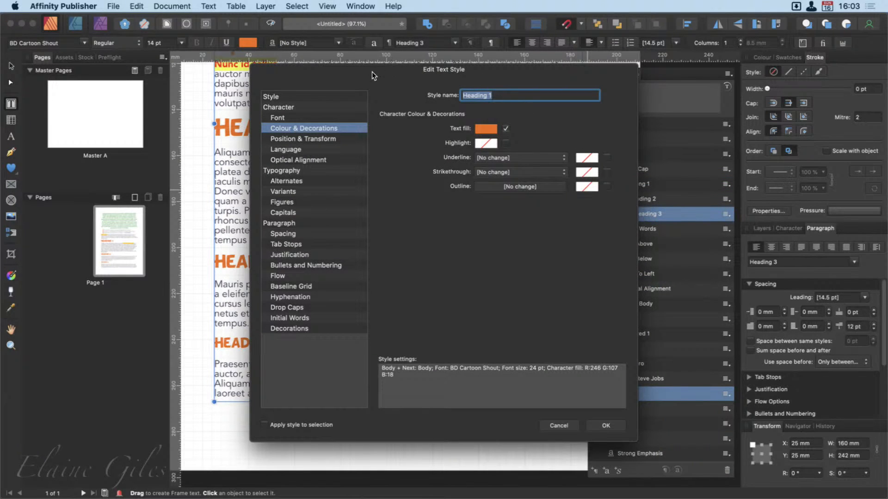
{"action": "left_click_drag", "start_coordinate": [373, 66], "coordinate": [536, 89]}
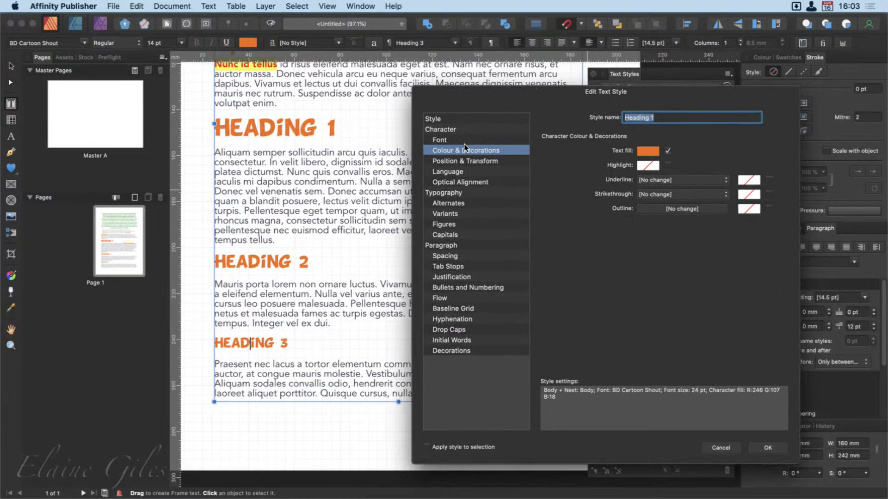
{"action": "left_click", "coordinate": [473, 266]}
{"action": "left_click", "coordinate": [472, 256]}
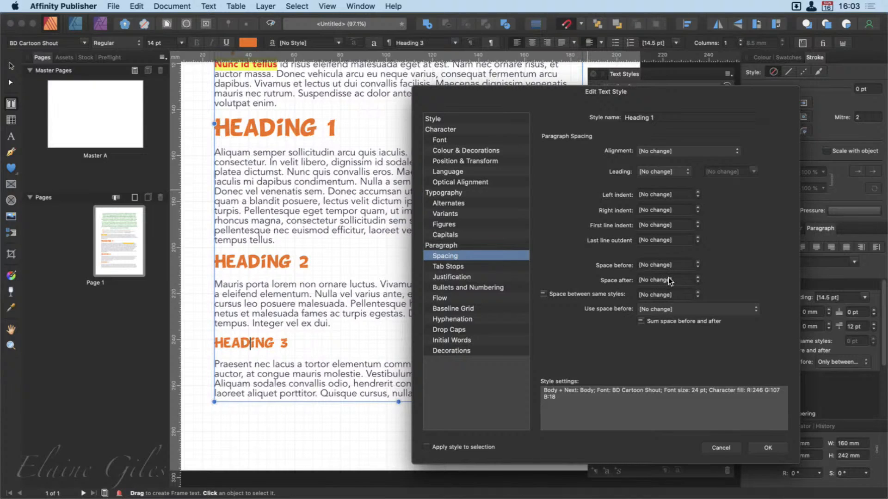
{"action": "left_click", "coordinate": [498, 118]}
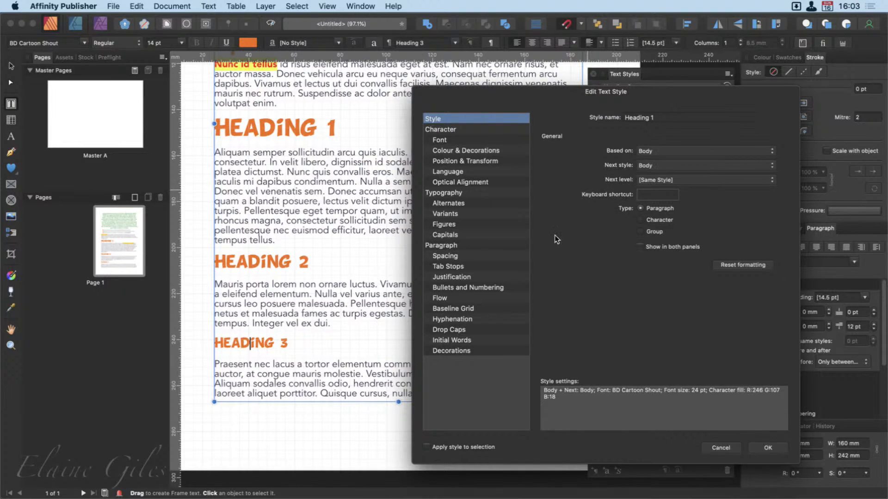
{"action": "left_click", "coordinate": [471, 257]}
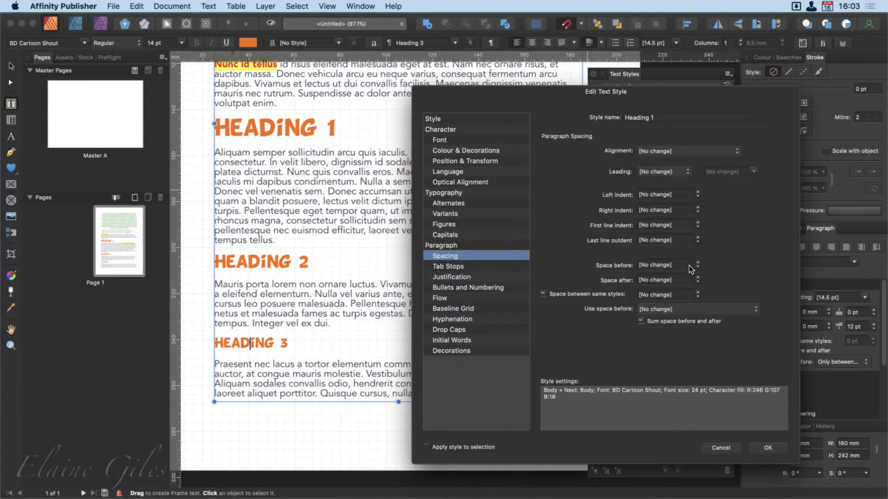
{"action": "left_click", "coordinate": [697, 282]}
{"action": "left_click", "coordinate": [676, 282]}
{"action": "left_click", "coordinate": [698, 283]}
{"action": "left_click", "coordinate": [697, 283]}
{"action": "left_click", "coordinate": [698, 282]}
{"action": "left_click", "coordinate": [697, 283]}
{"action": "left_click", "coordinate": [697, 283]}
{"action": "left_click", "coordinate": [697, 283]}
{"action": "left_click", "coordinate": [698, 282]}
{"action": "left_click", "coordinate": [698, 283]}
{"action": "left_click", "coordinate": [698, 283]}
{"action": "left_click", "coordinate": [697, 283]}
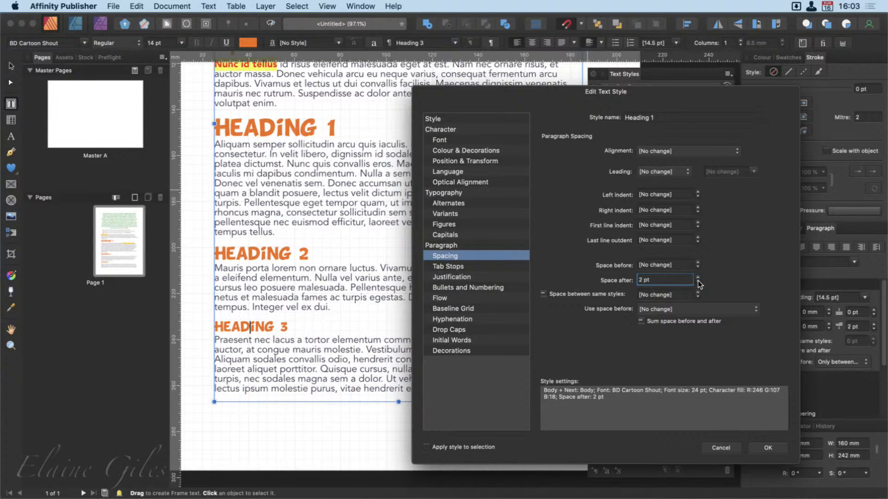
{"action": "left_click", "coordinate": [767, 448]}
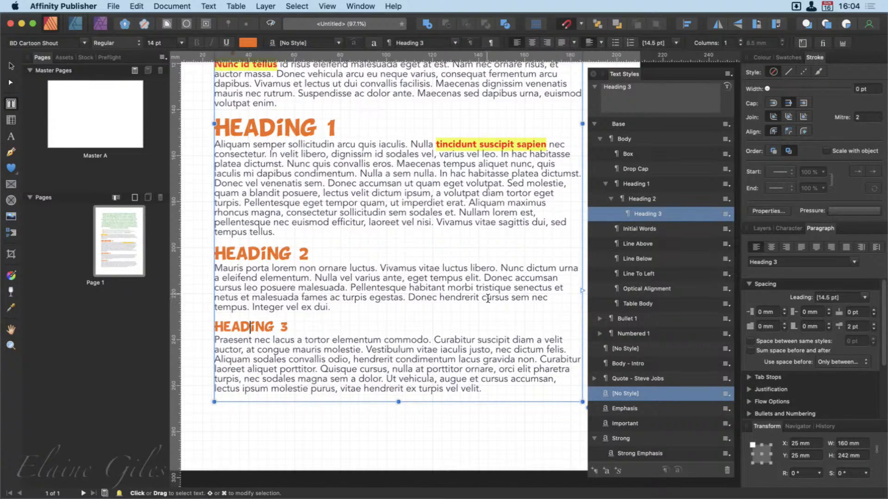
Collapse the Base style group and turn off the hierarchical display of the text styles.
{"action": "left_click", "coordinate": [595, 124]}
{"action": "scroll", "coordinate": [533, 241], "scroll_direction": "up", "scroll_amount": 3}
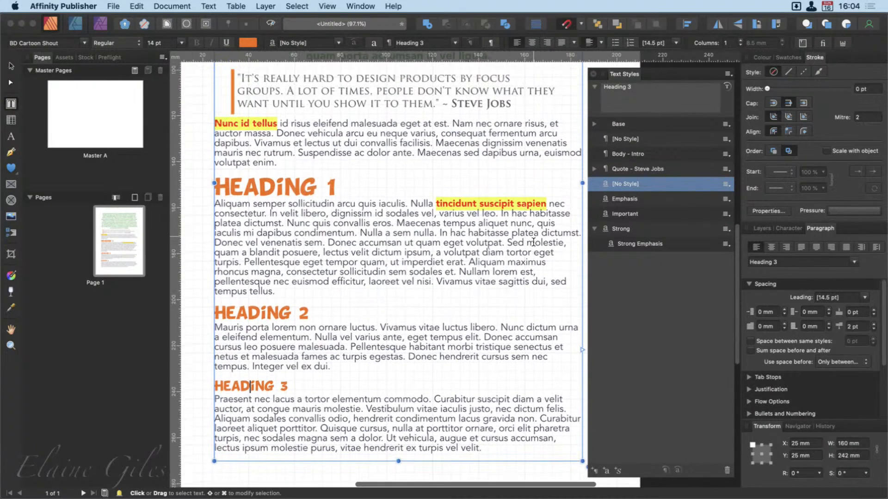
{"action": "scroll", "coordinate": [534, 242], "scroll_direction": "up", "scroll_amount": 3}
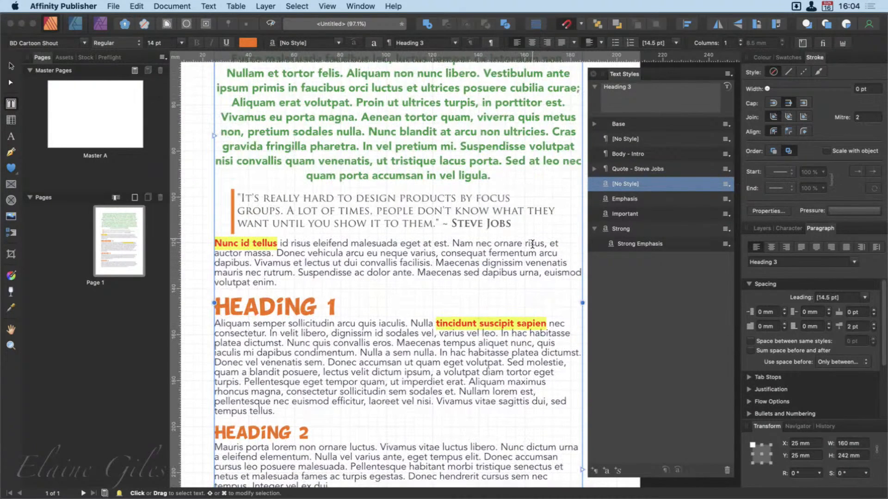
{"action": "scroll", "coordinate": [534, 242], "scroll_direction": "down", "scroll_amount": 6}
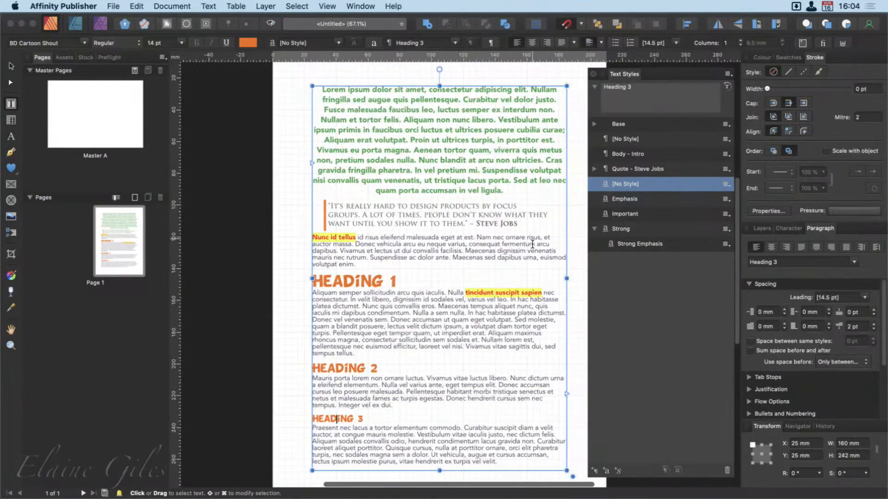
{"action": "scroll", "coordinate": [533, 244], "scroll_direction": "right", "scroll_amount": 3}
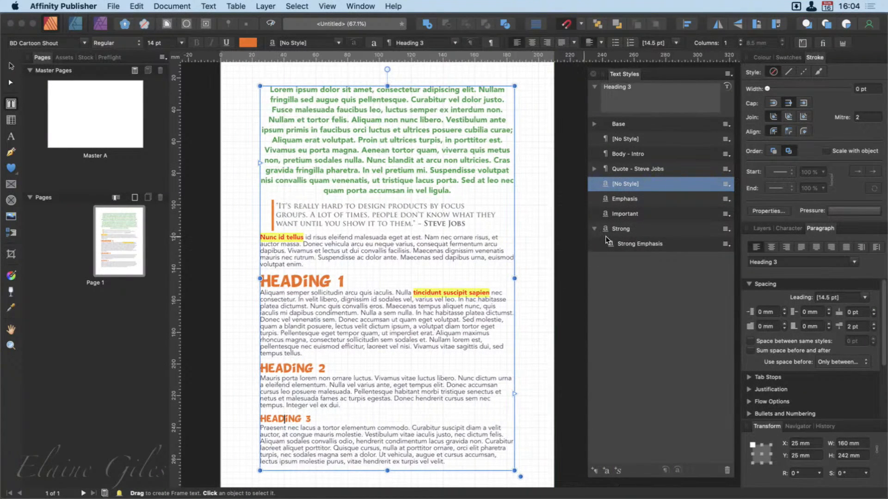
{"action": "left_click", "coordinate": [727, 73]}
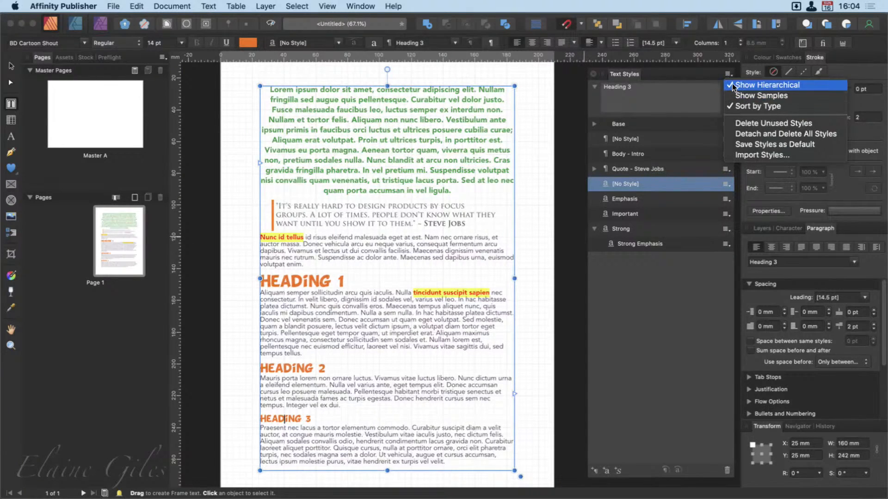
{"action": "left_click", "coordinate": [732, 83]}
{"action": "scroll", "coordinate": [640, 353], "scroll_direction": "down", "scroll_amount": 3}
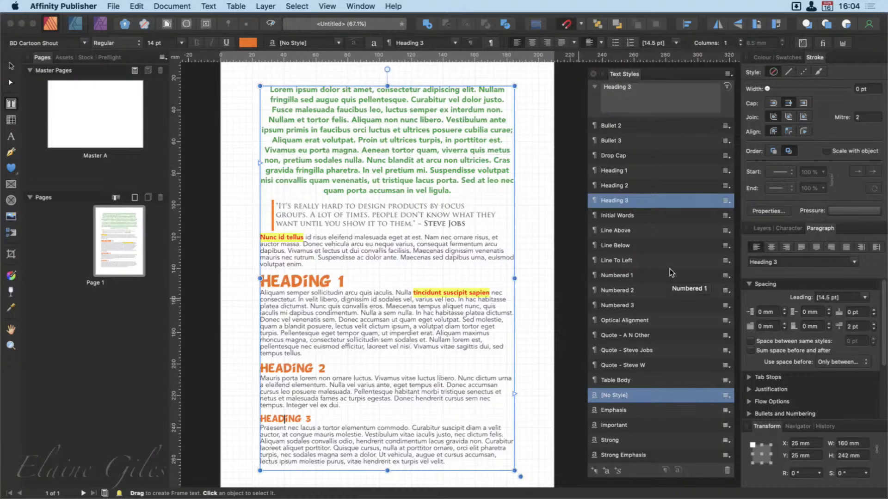
Delete all unused text styles from the document.
{"action": "left_click", "coordinate": [728, 75]}
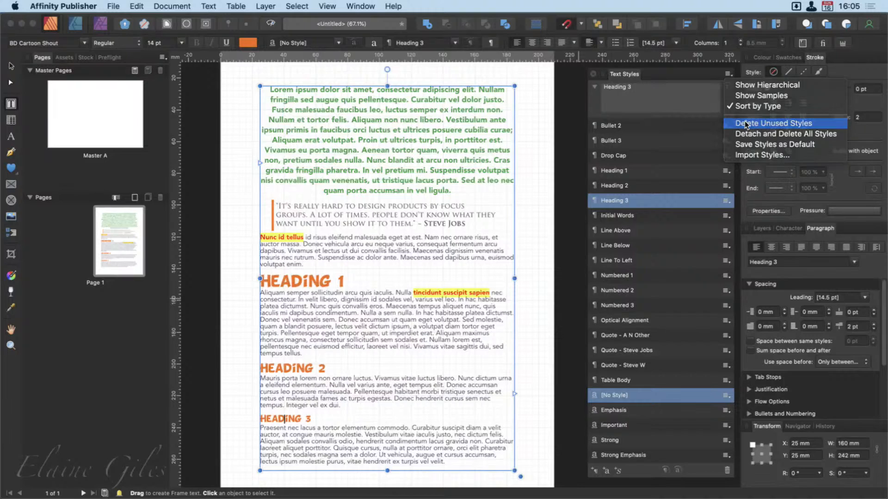
{"action": "left_click", "coordinate": [744, 120]}
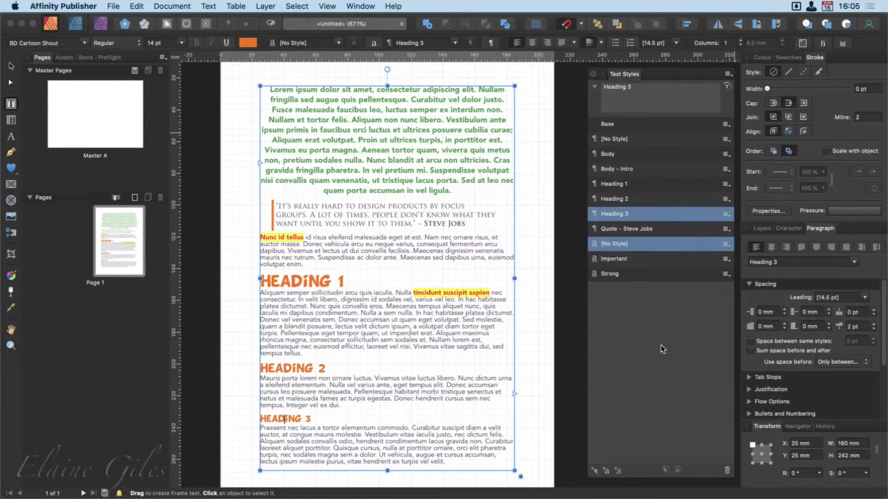
{"action": "left_click", "coordinate": [728, 74]}
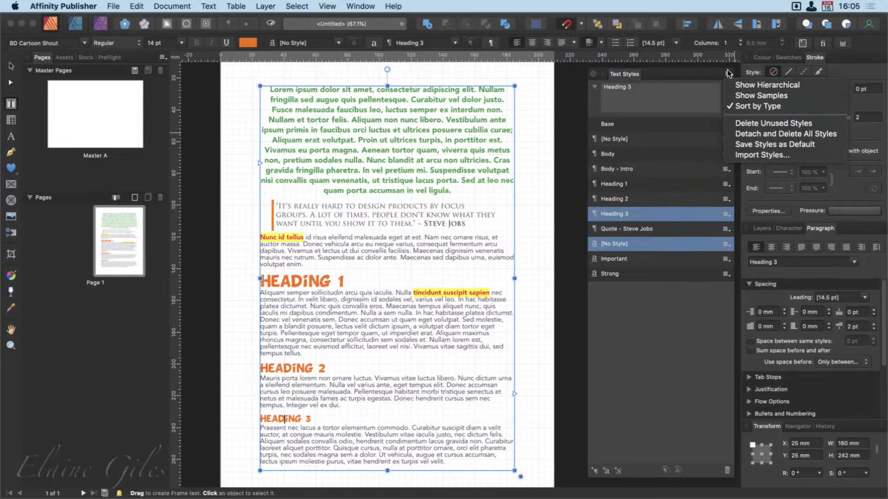
{"action": "left_click", "coordinate": [740, 137]}
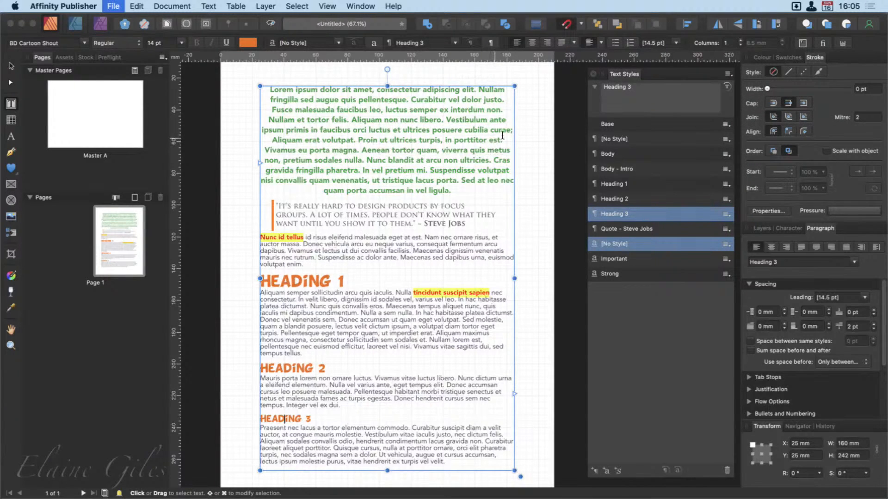
Save the document as OTN in the Text Styles - Data folder.
{"action": "key", "text": "super+s"}
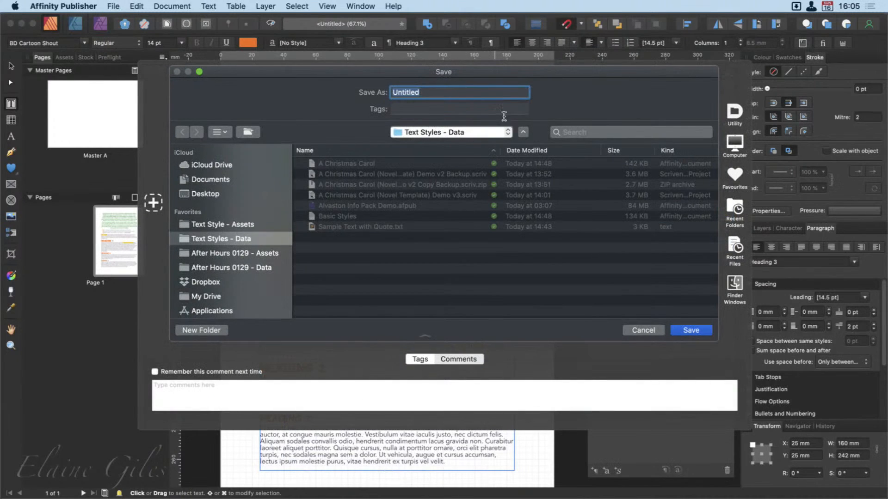
{"action": "type", "text": "OTN"}
{"action": "key", "text": "Return"}
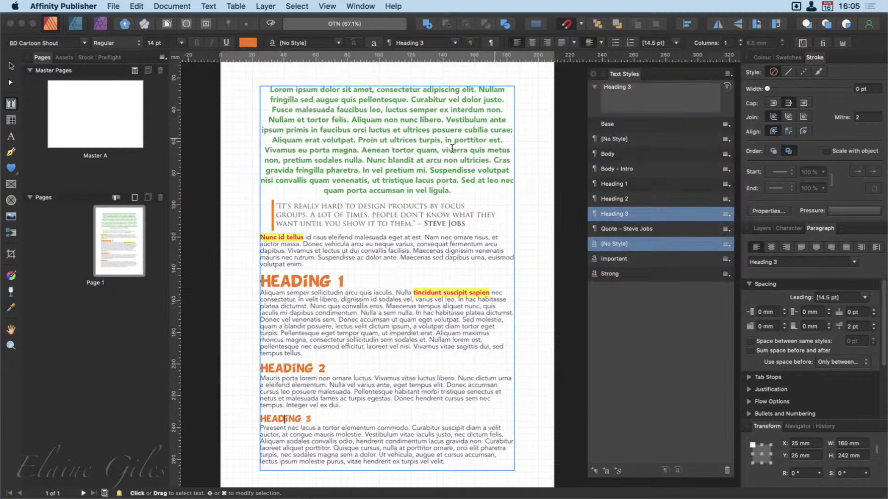
{"action": "key", "text": "Escape"}
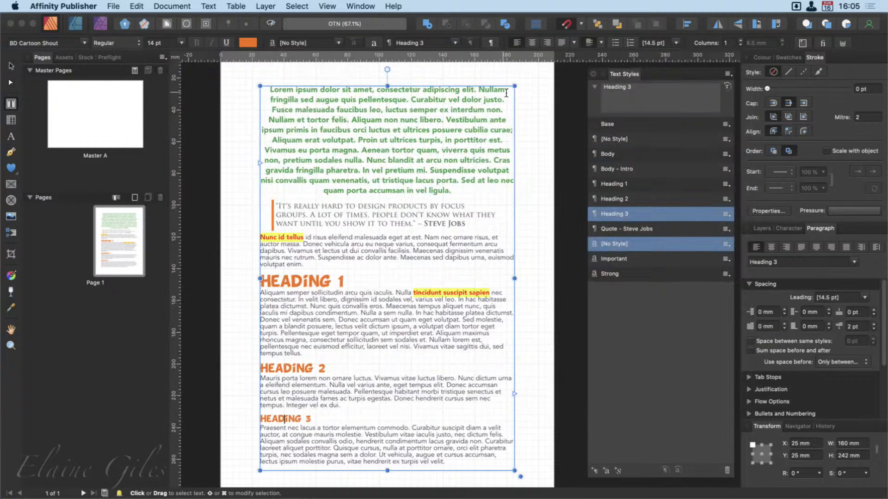
Detach and delete all text styles in the document, and switch to the Move tool.
{"action": "left_click", "coordinate": [727, 73]}
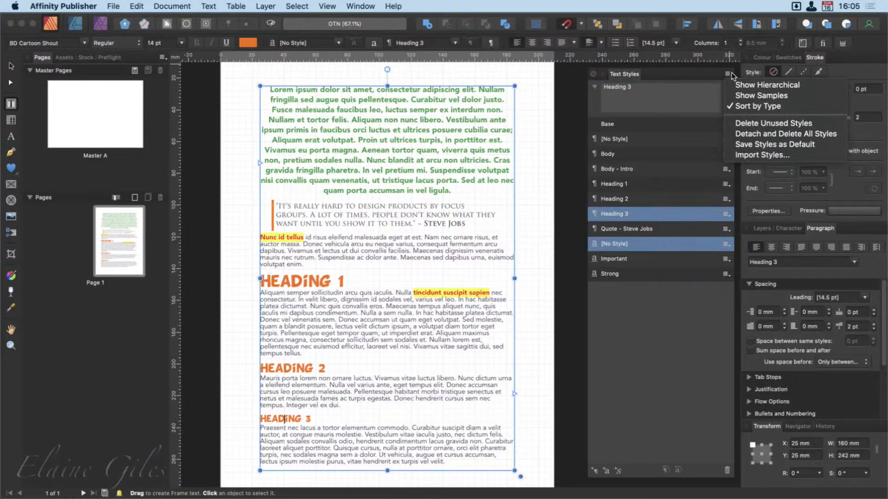
{"action": "left_click", "coordinate": [740, 134]}
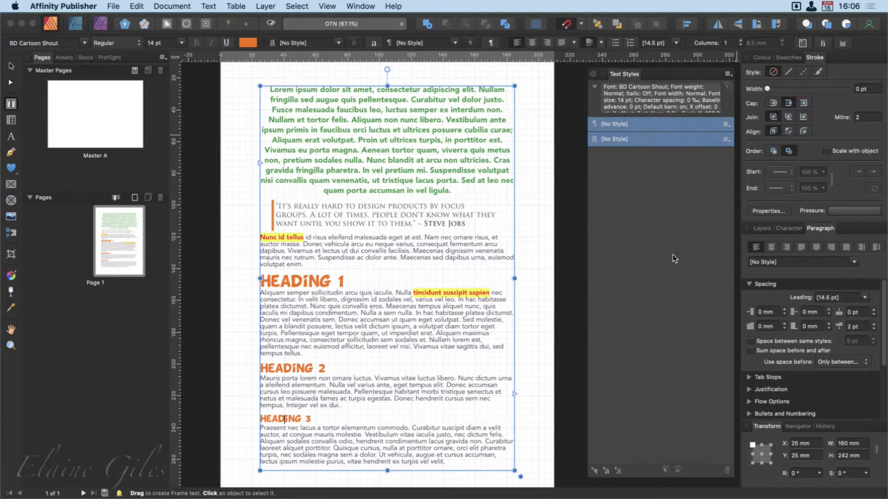
{"action": "left_click", "coordinate": [9, 66]}
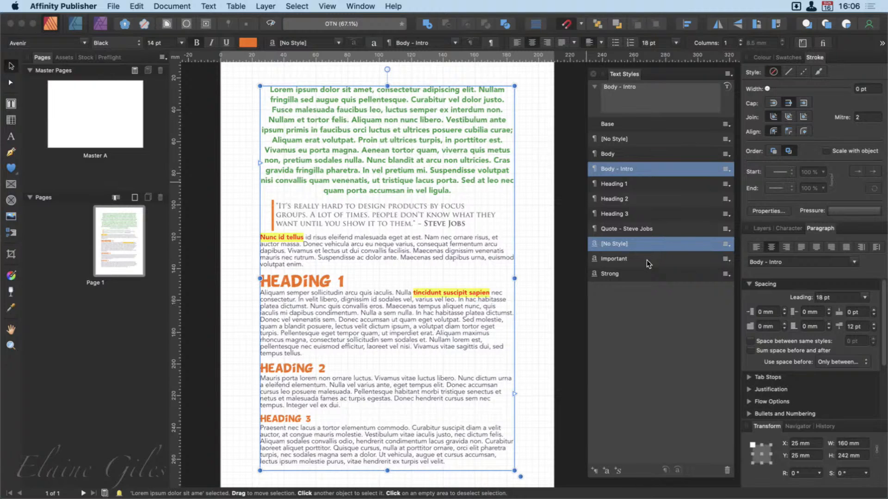
{"action": "left_click", "coordinate": [728, 74]}
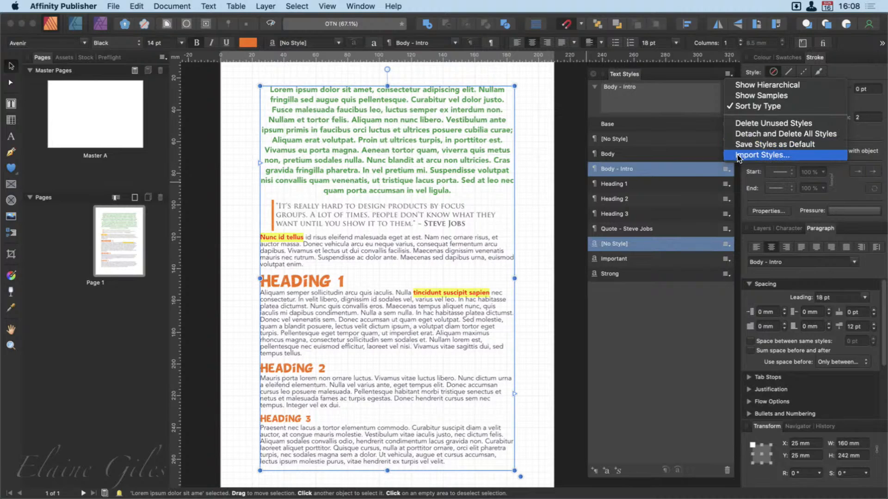
{"action": "left_click", "coordinate": [622, 333]}
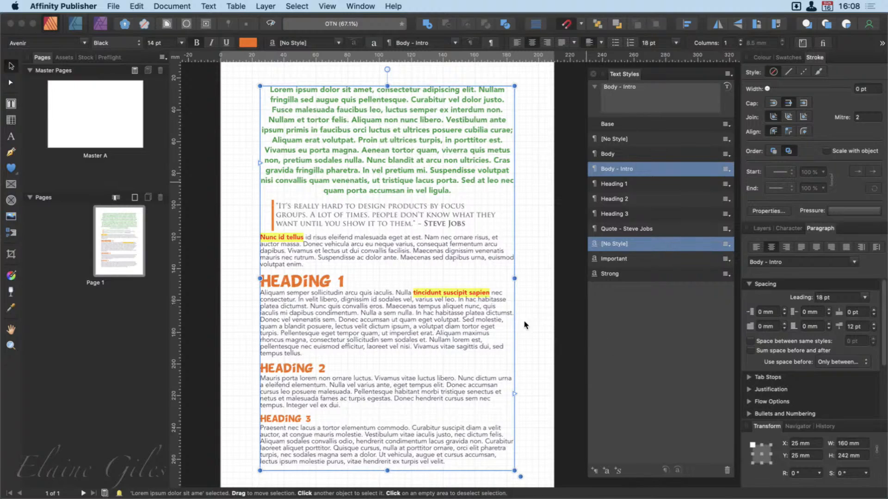
Select and copy all the text in the OTN document's text frame.
{"action": "left_click", "coordinate": [477, 345]}
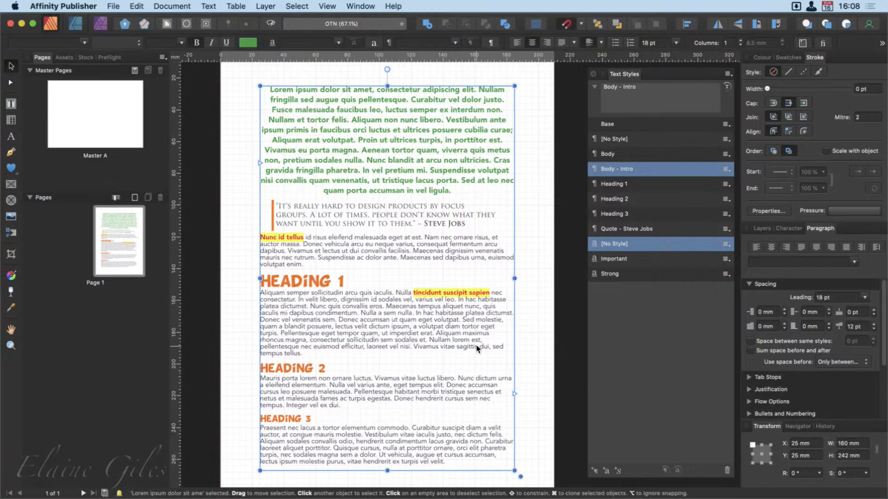
{"action": "double_click", "coordinate": [477, 348]}
{"action": "key", "text": "super+a"}
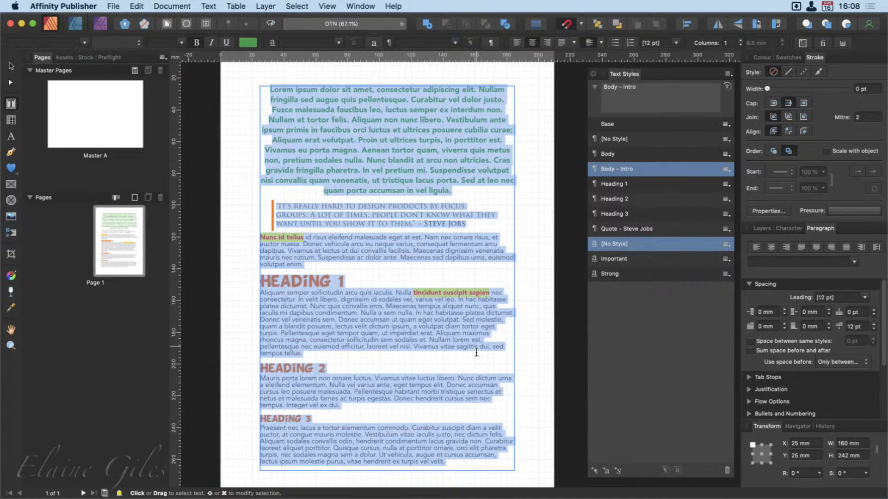
Create a new blank document with the preset page settings.
{"action": "key", "text": "super+n"}
{"action": "key", "text": "Return"}
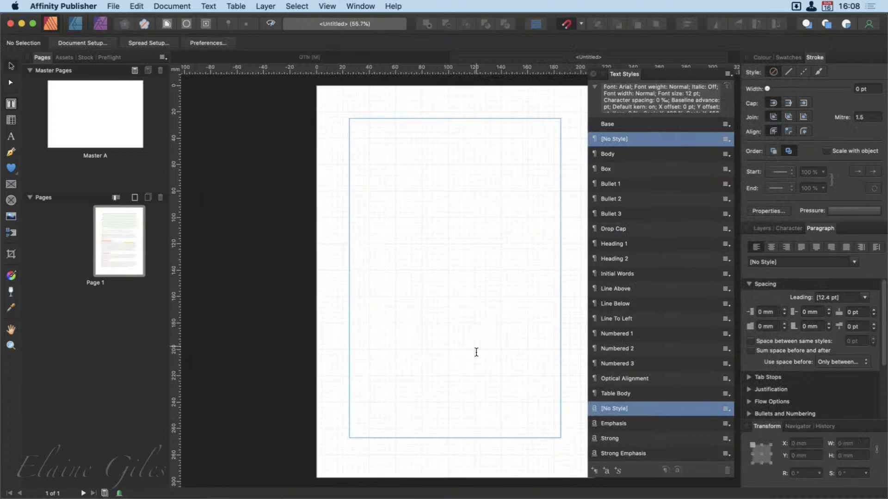
{"action": "scroll", "coordinate": [477, 348], "scroll_direction": "right", "scroll_amount": 5}
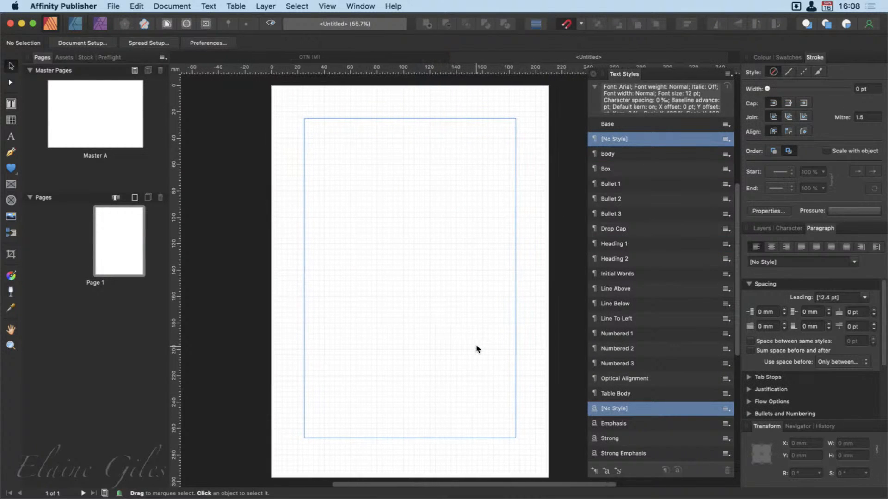
Draw a 160 × 242 mm text frame filling the page margins and paste the copied text without its formatting.
{"action": "key", "text": "t"}
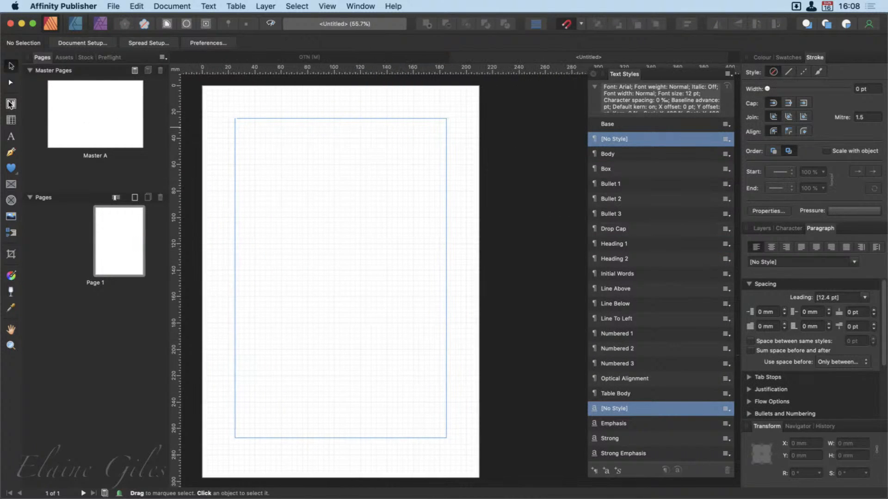
{"action": "left_click_drag", "start_coordinate": [232, 134], "coordinate": [446, 443]}
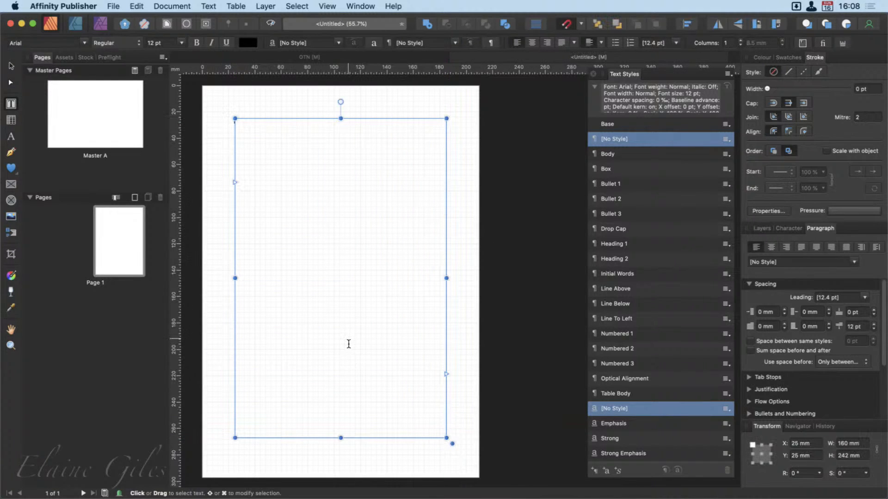
{"action": "key", "text": "super+v"}
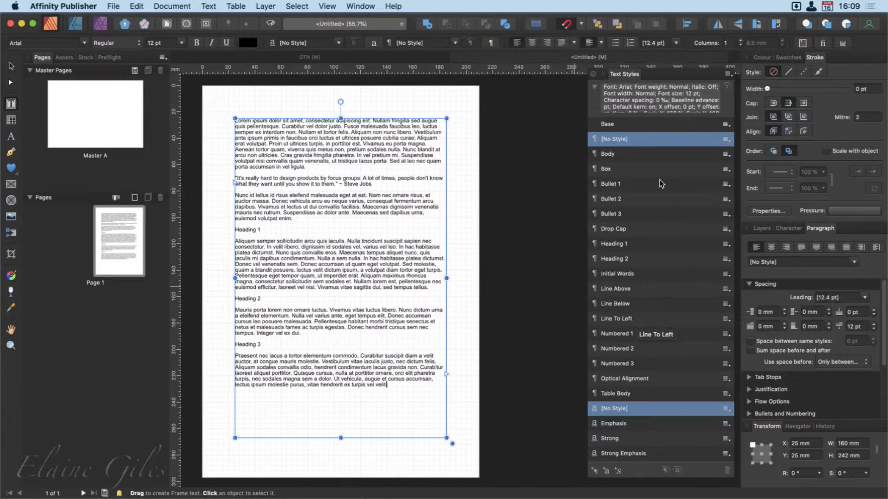
Try the Box, Bullet 3 and Drop Cap paragraph styles on the last paragraph.
{"action": "left_click", "coordinate": [627, 166]}
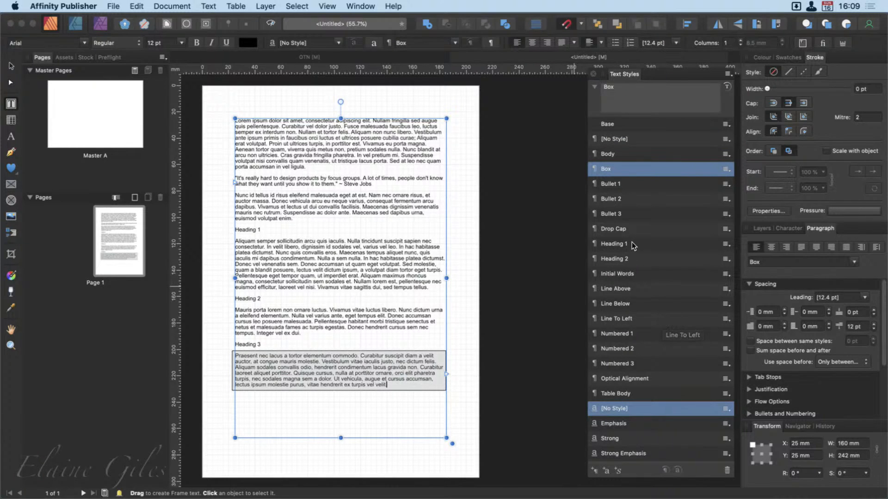
{"action": "left_click", "coordinate": [626, 215]}
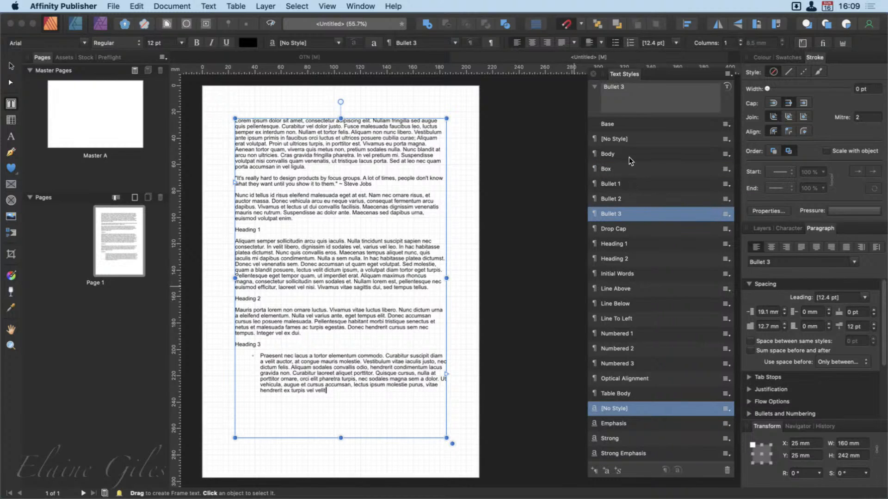
{"action": "left_click", "coordinate": [626, 171]}
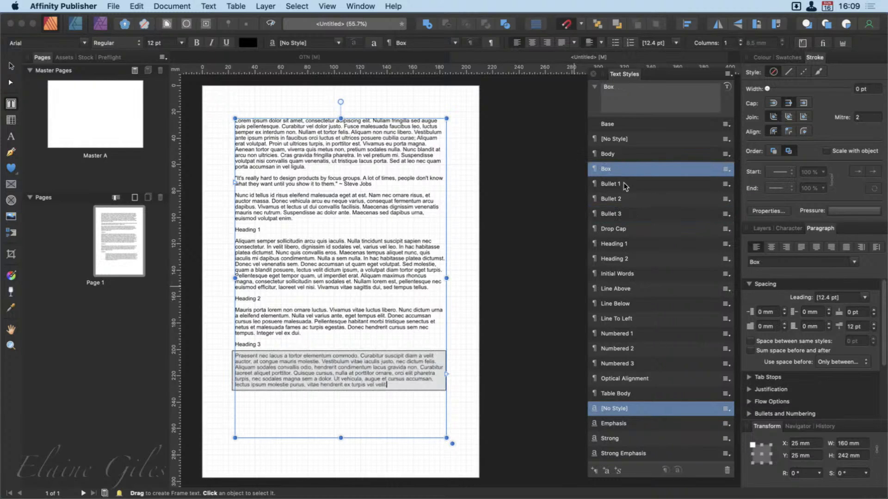
{"action": "left_click", "coordinate": [637, 228]}
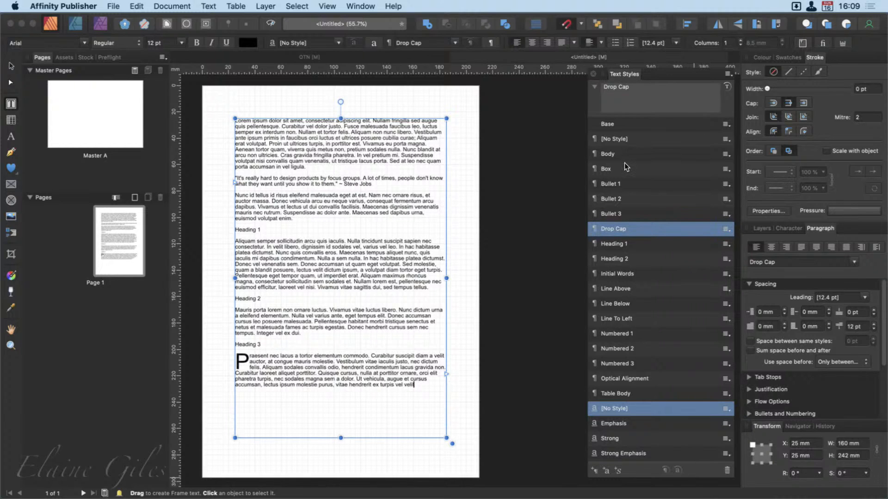
Delete the Box, Drop Cap, Line Above, Initial Words, Line Below and Line To Left paragraph styles.
{"action": "right_click", "coordinate": [638, 170]}
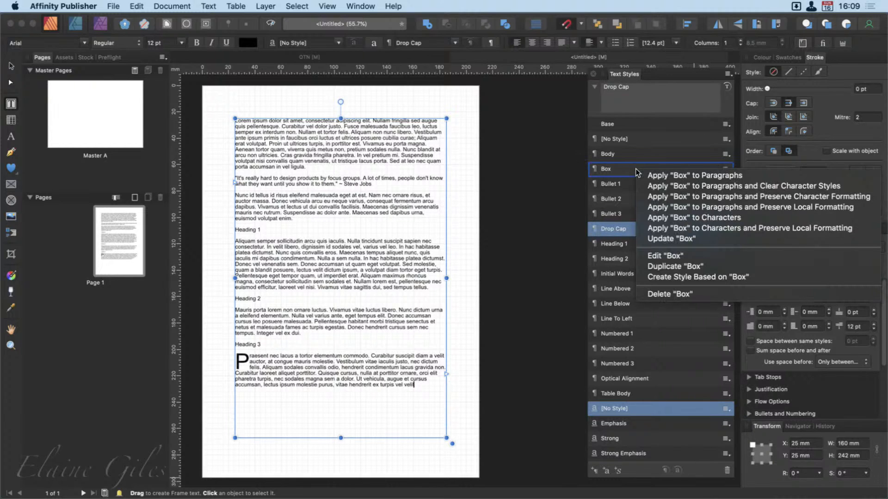
{"action": "left_click", "coordinate": [670, 292]}
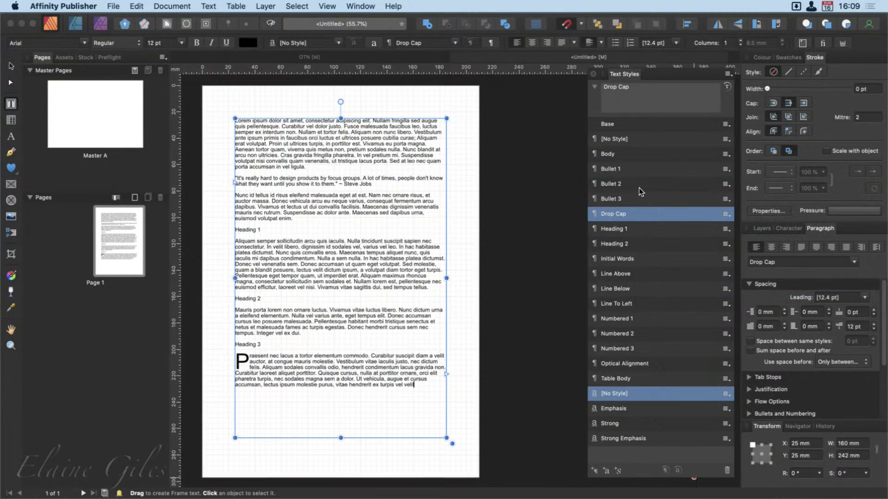
{"action": "right_click", "coordinate": [634, 217]}
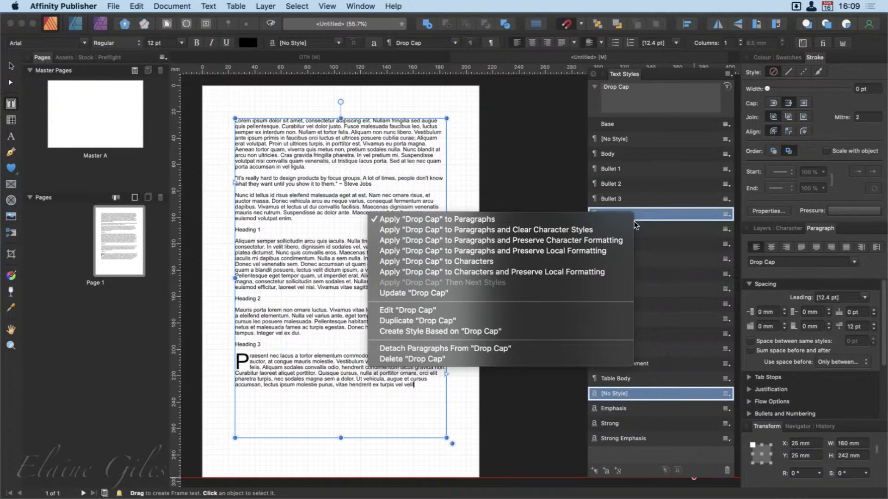
{"action": "left_click", "coordinate": [566, 357]}
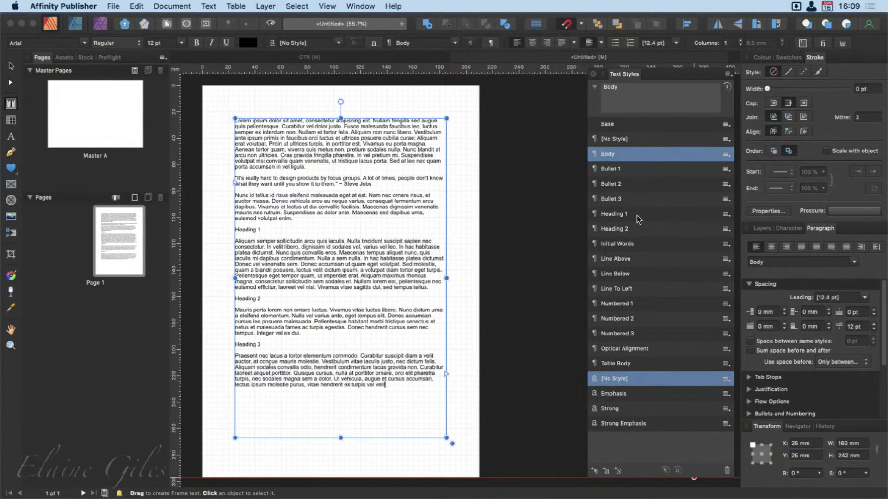
{"action": "right_click", "coordinate": [646, 259]}
{"action": "left_click", "coordinate": [513, 382]}
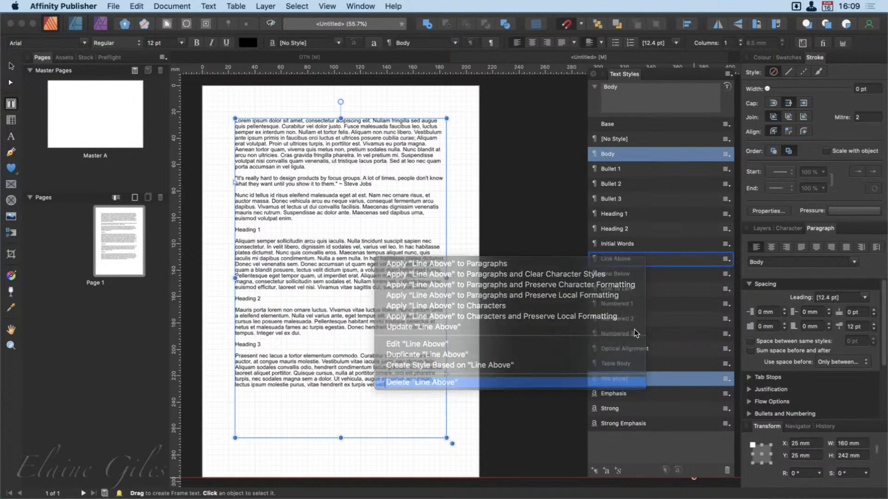
{"action": "right_click", "coordinate": [652, 245]}
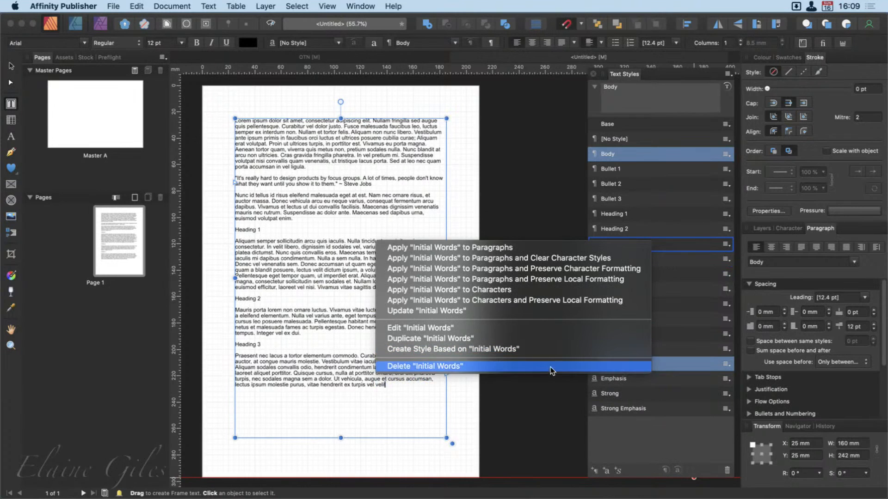
{"action": "left_click", "coordinate": [550, 366]}
{"action": "right_click", "coordinate": [654, 243]}
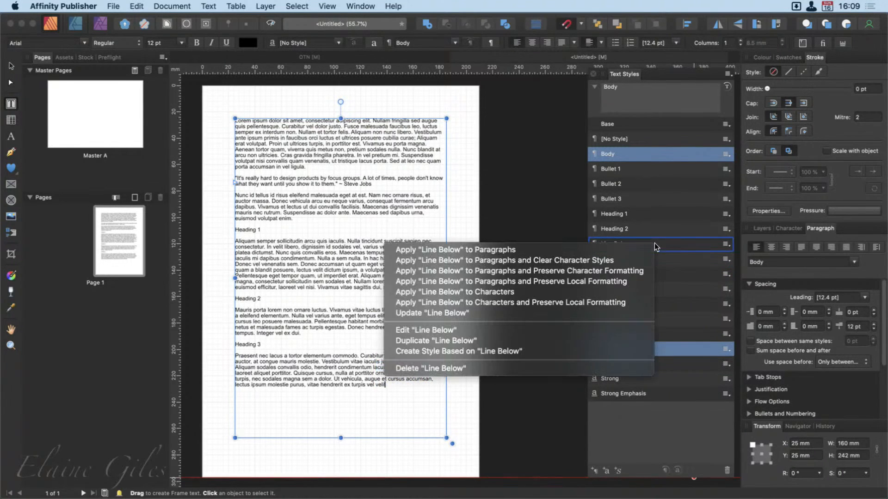
{"action": "left_click", "coordinate": [598, 366]}
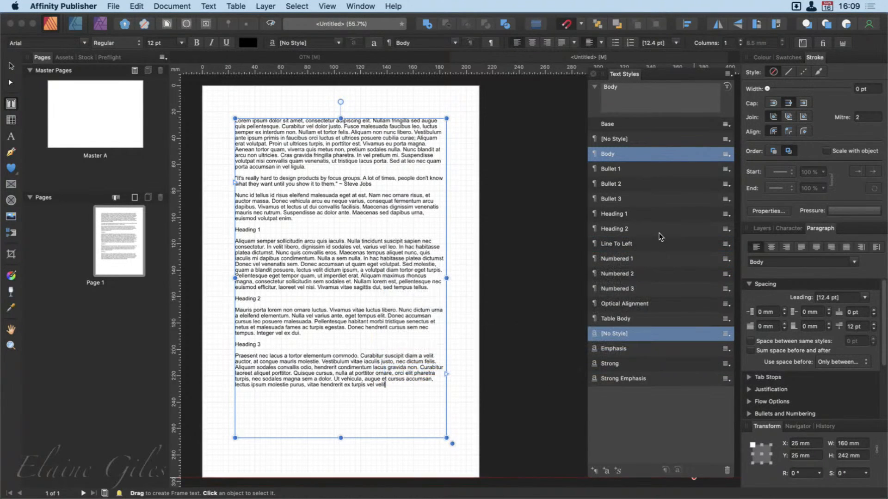
{"action": "right_click", "coordinate": [654, 245]}
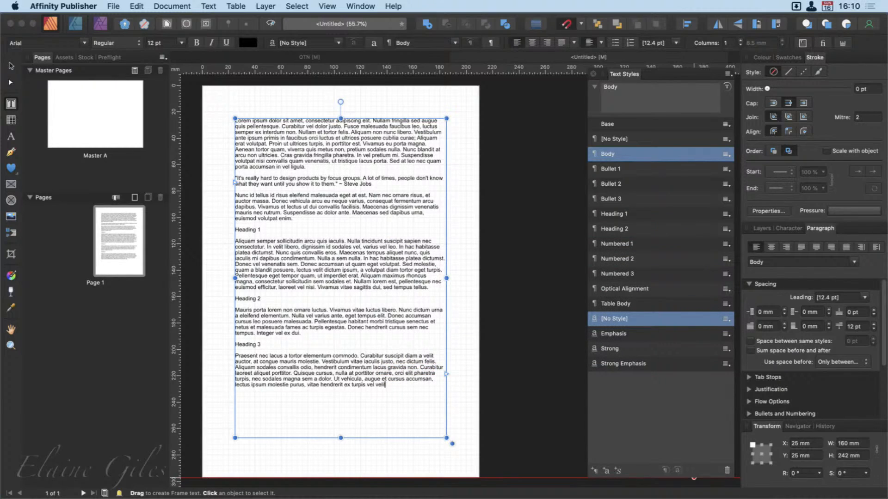
{"action": "key", "text": "super+Tab"}
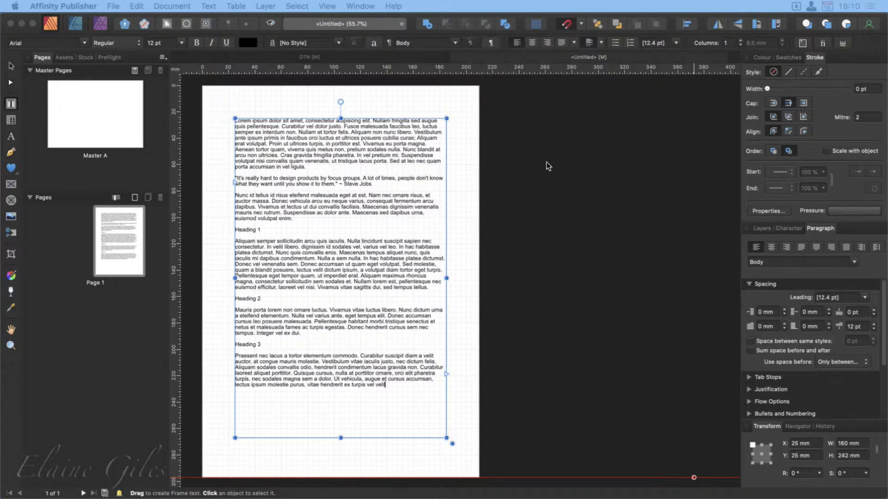
{"action": "left_click", "coordinate": [473, 195]}
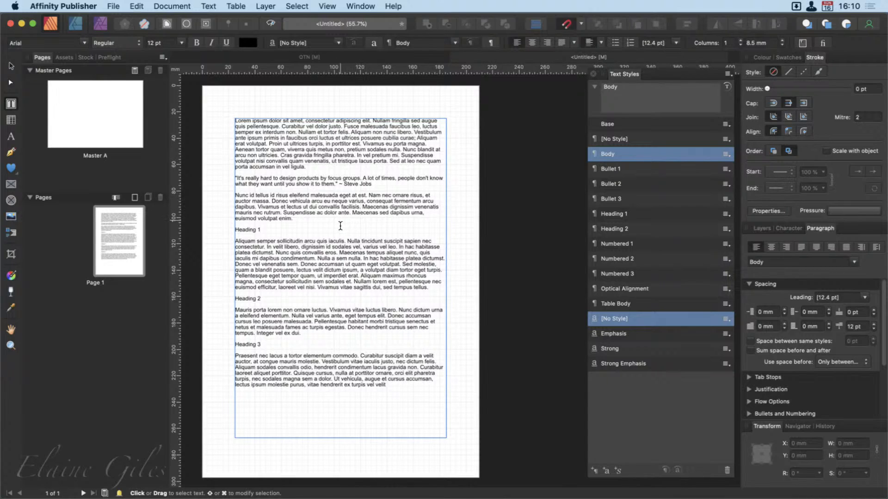
Start a new paragraph style named "Quote - SJ" from the Steve Jobs quote paragraph.
{"action": "left_click", "coordinate": [384, 190]}
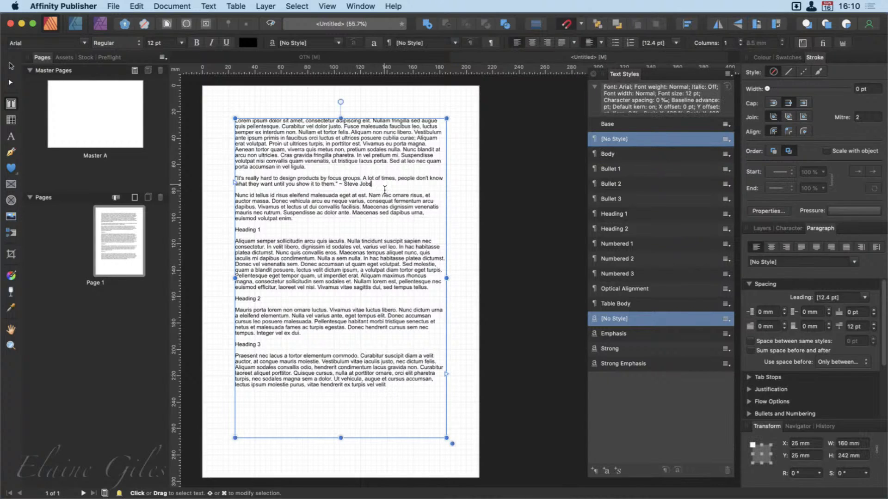
{"action": "left_click", "coordinate": [594, 472]}
{"action": "type", "text": "Q"}
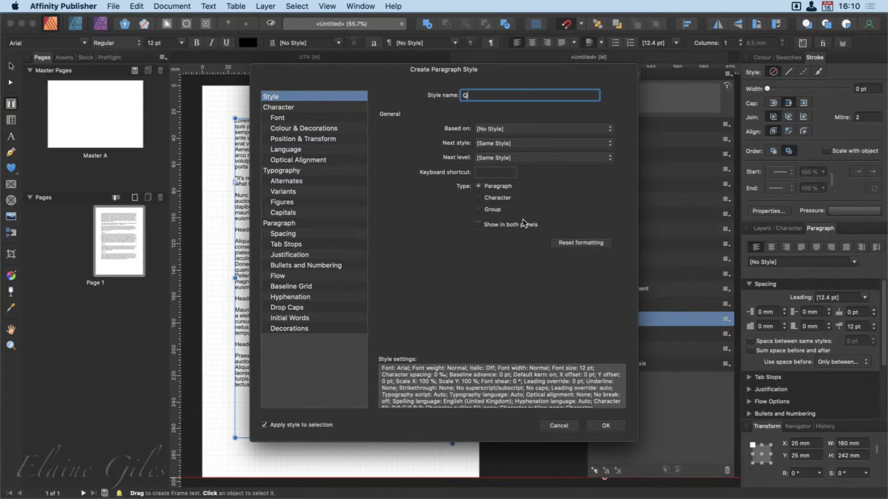
{"action": "type", "text": "uote - SJ"}
Set the new quote style's font to Trajan Pro at 15 pt.
{"action": "left_click", "coordinate": [314, 117]}
{"action": "left_click_drag", "start_coordinate": [380, 76], "coordinate": [540, 93]}
{"action": "left_click", "coordinate": [663, 146]}
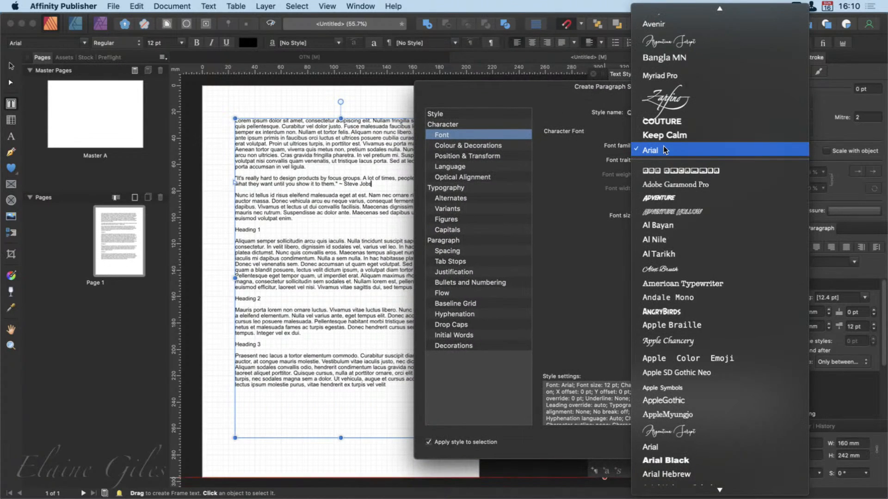
{"action": "scroll", "coordinate": [678, 35], "scroll_direction": "up", "scroll_amount": 3}
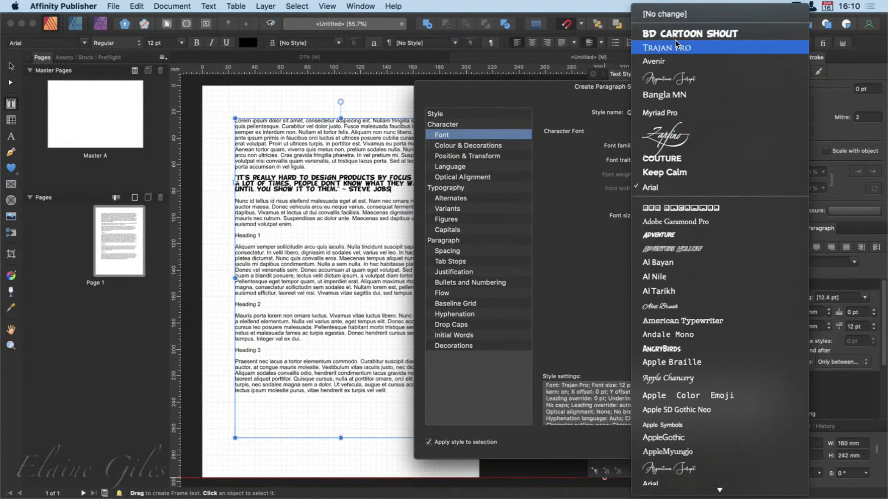
{"action": "left_click", "coordinate": [667, 48]}
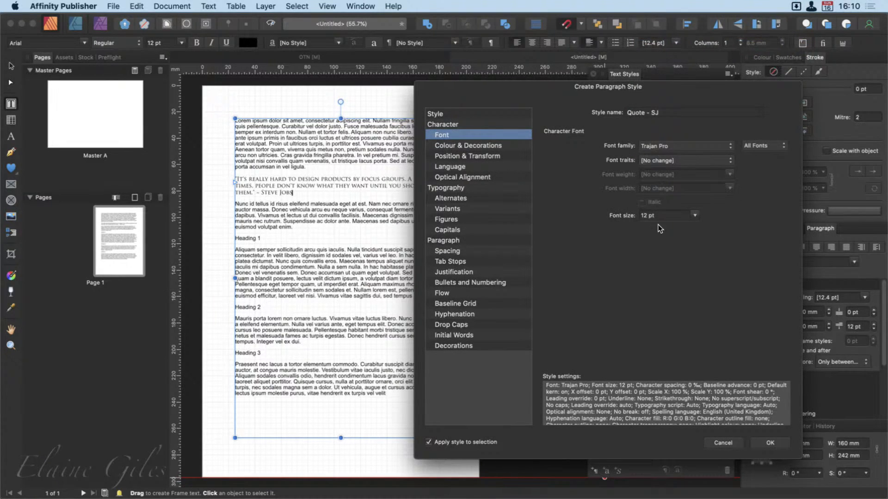
{"action": "left_click", "coordinate": [699, 215]}
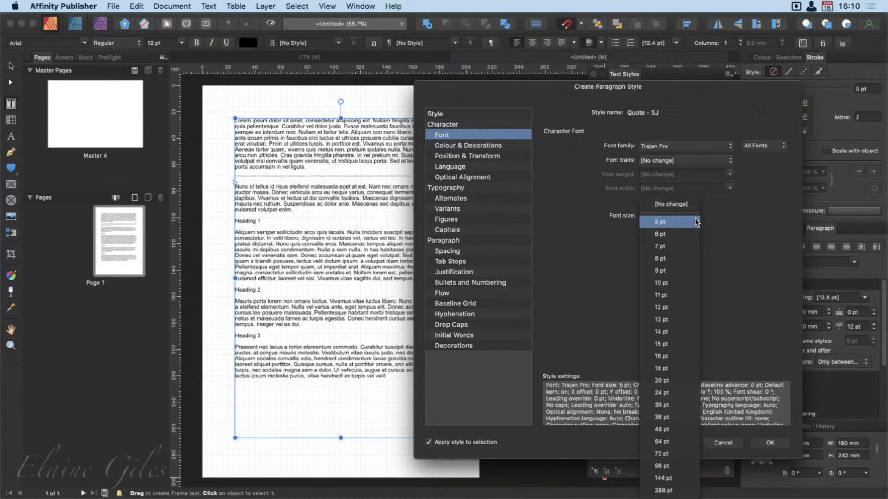
{"action": "left_click", "coordinate": [672, 344]}
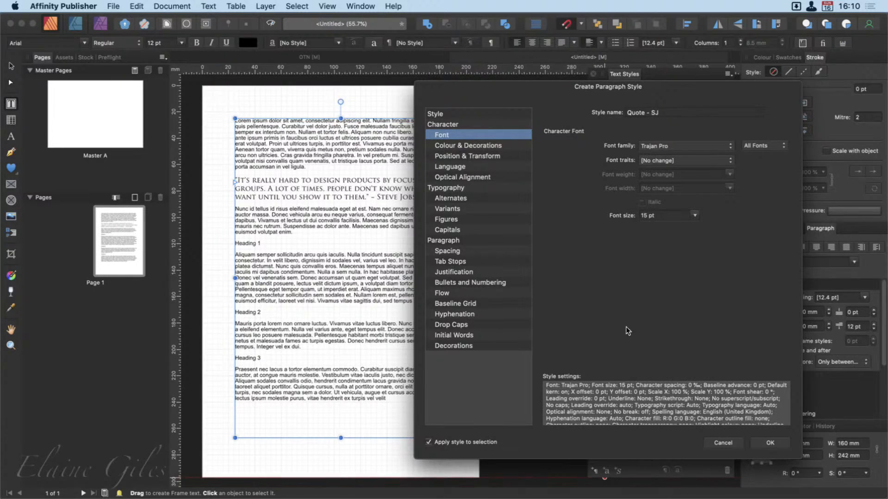
Enable paragraph decorations in the quote style with a line on the left side, indented -3 mm.
{"action": "left_click", "coordinate": [452, 346]}
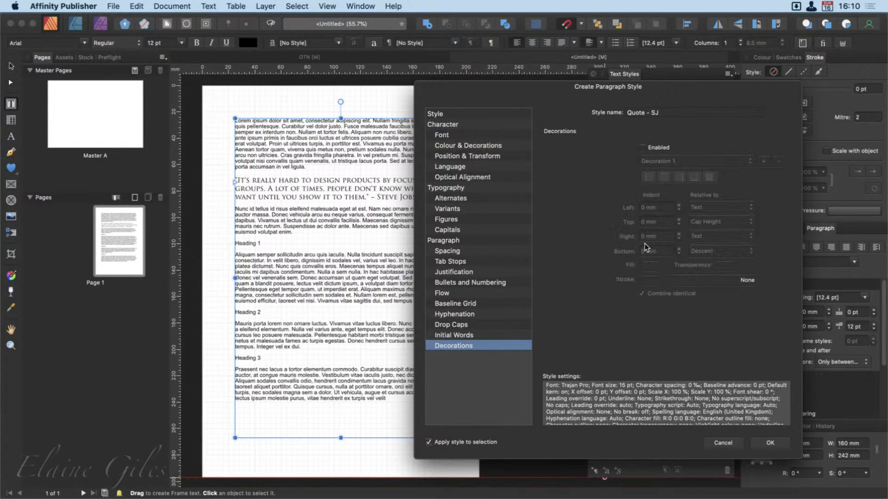
{"action": "left_click", "coordinate": [642, 147]}
{"action": "left_click", "coordinate": [649, 177]}
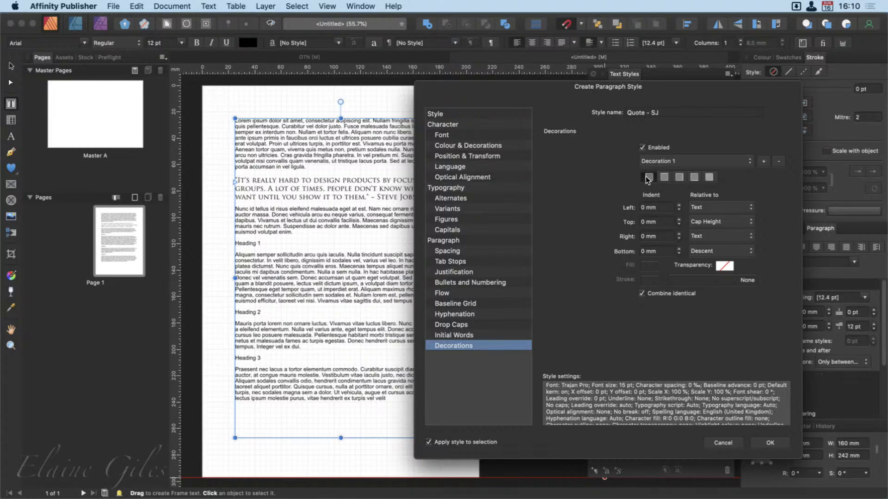
{"action": "left_click", "coordinate": [678, 209]}
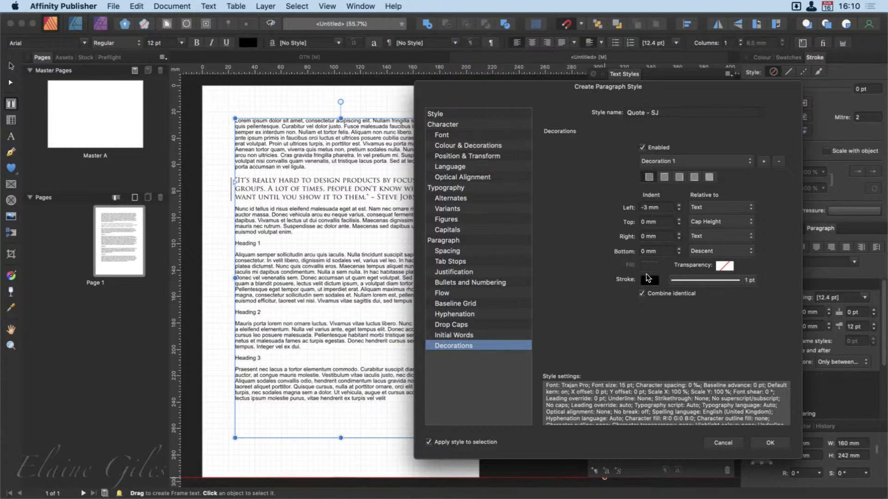
Set the decoration line's stroke to 4 pt in purple AD54A0 and create the quote paragraph style.
{"action": "left_click", "coordinate": [681, 280]}
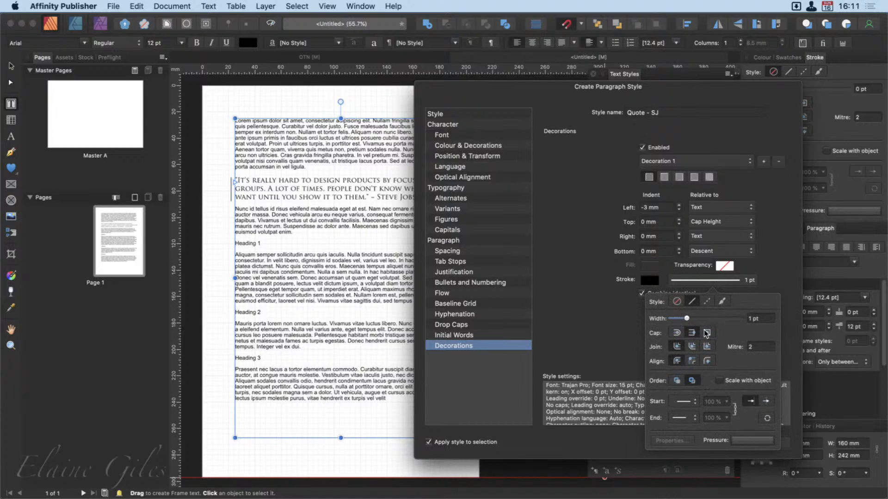
{"action": "left_click_drag", "start_coordinate": [688, 318], "coordinate": [692, 317]}
{"action": "left_click", "coordinate": [652, 279]}
{"action": "mouse_move", "coordinate": [717, 324]}
{"action": "left_mouse_down"}
{"action": "mouse_move", "coordinate": [727, 323]}
{"action": "mouse_move", "coordinate": [709, 340]}
{"action": "mouse_move", "coordinate": [745, 340]}
{"action": "left_mouse_up"}
{"action": "mouse_move", "coordinate": [686, 349]}
{"action": "left_mouse_down"}
{"action": "mouse_move", "coordinate": [723, 349]}
{"action": "mouse_move", "coordinate": [687, 337]}
{"action": "left_mouse_up"}
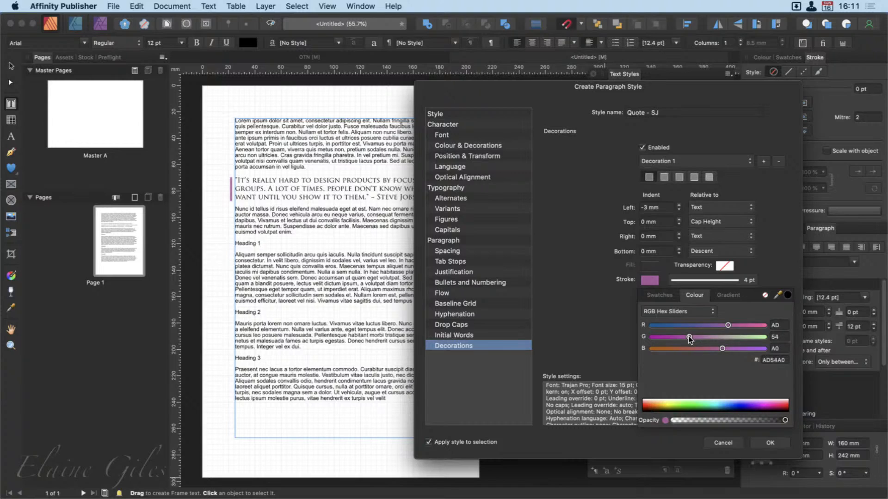
{"action": "left_click", "coordinate": [579, 279]}
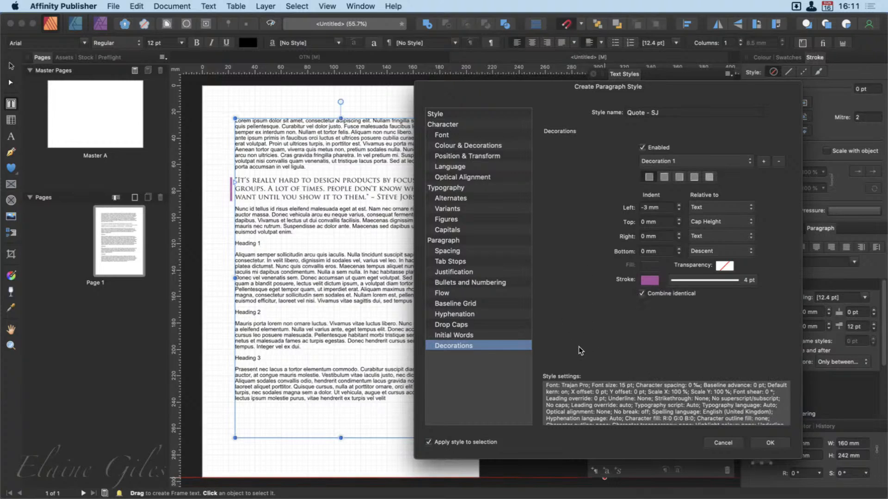
{"action": "left_click", "coordinate": [768, 443]}
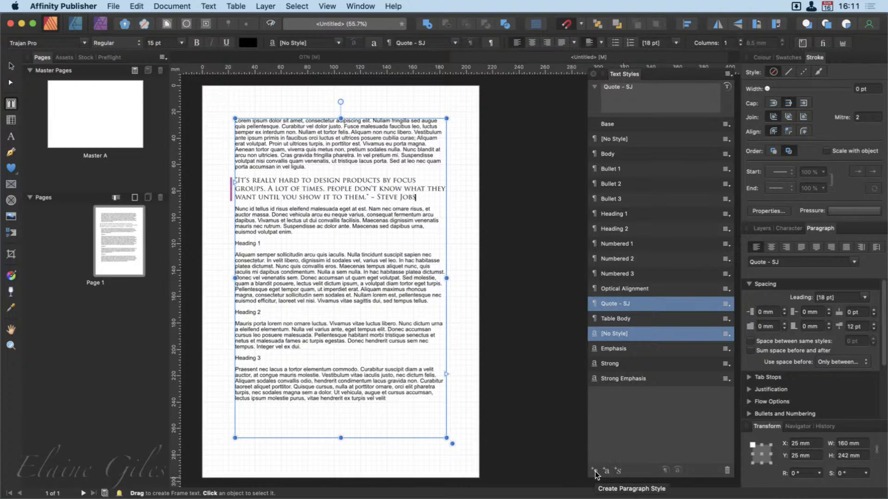
Start a new group style named "Quotes".
{"action": "left_click", "coordinate": [618, 472]}
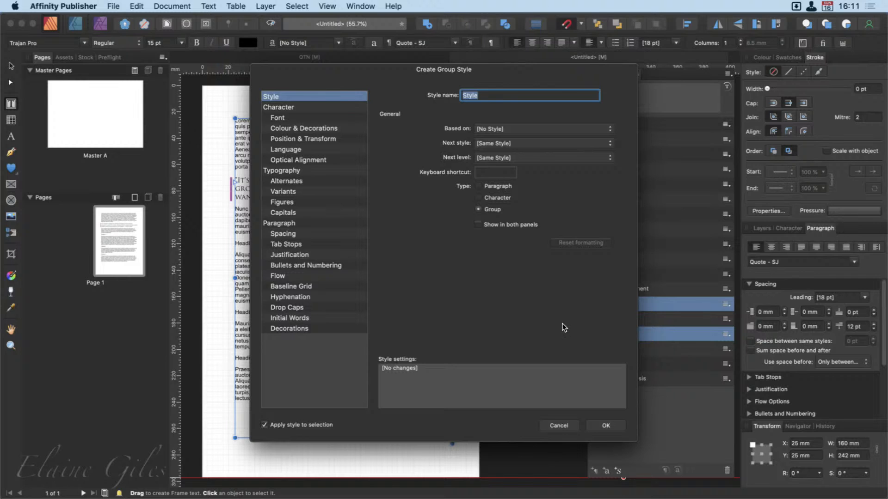
{"action": "left_click_drag", "start_coordinate": [384, 64], "coordinate": [534, 90]}
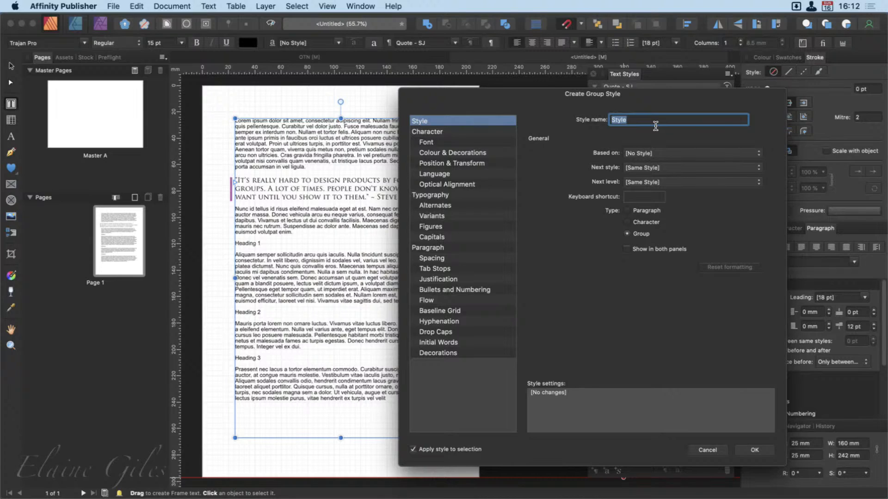
{"action": "type", "text": "Quotes"}
Set the Quotes group style's font to Trajan Pro at 15 pt.
{"action": "left_click", "coordinate": [473, 133]}
{"action": "left_click", "coordinate": [665, 154]}
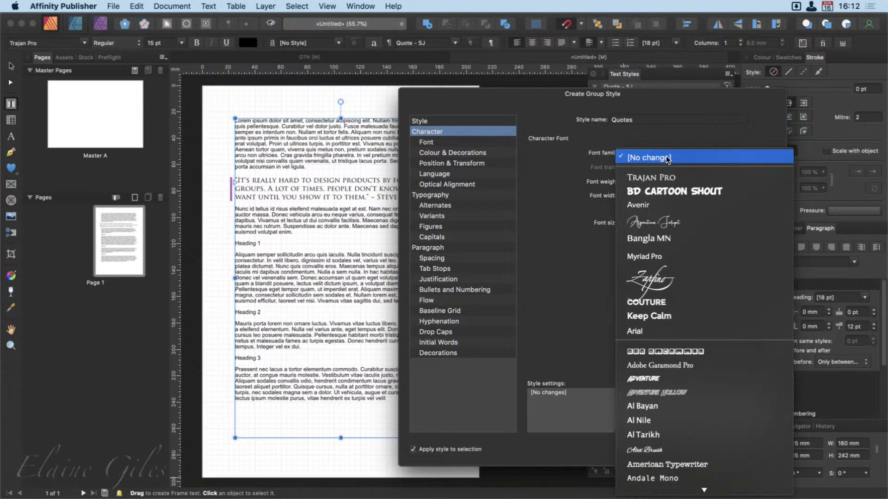
{"action": "left_click", "coordinate": [651, 177]}
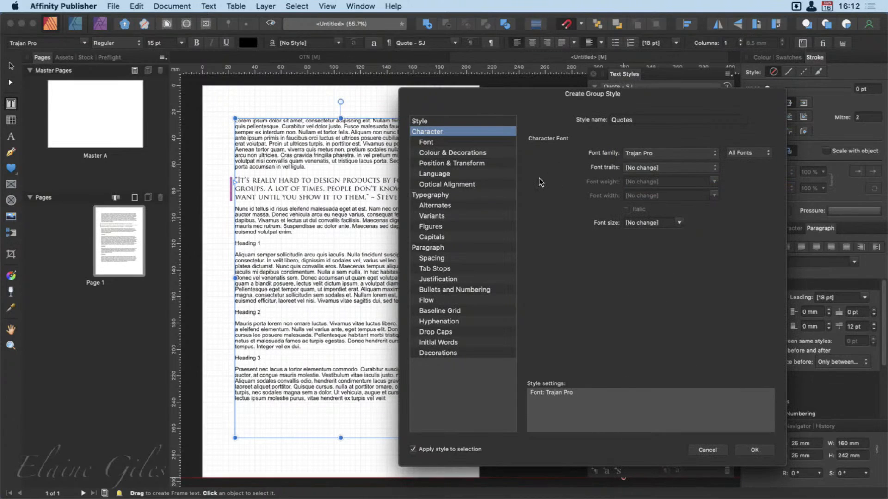
{"action": "left_click", "coordinate": [673, 223]}
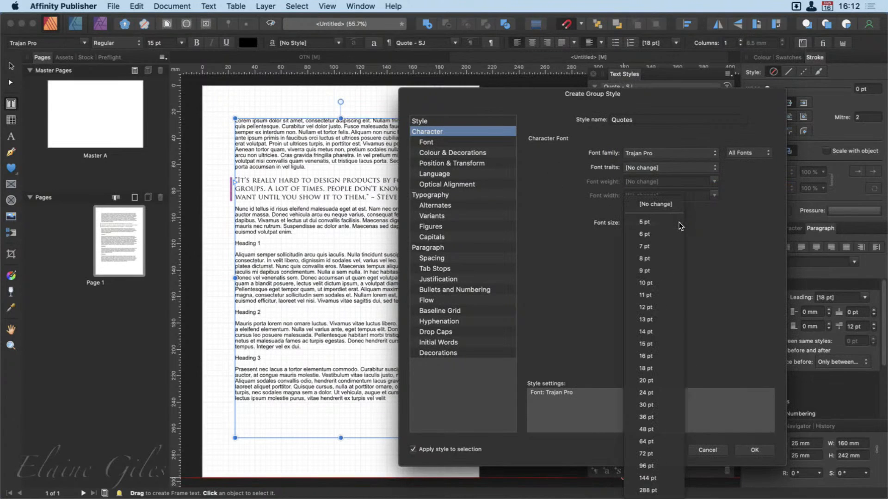
{"action": "left_click", "coordinate": [664, 346]}
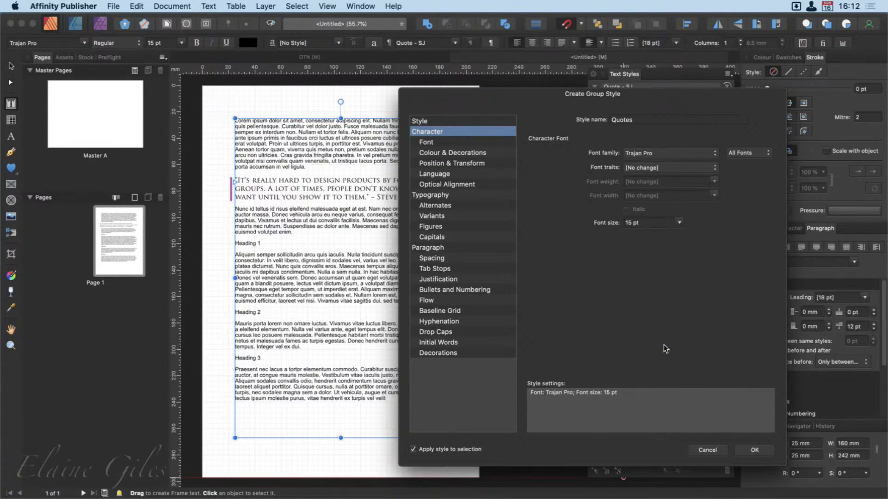
Enable decorations in the Quotes group style with a left-side line and a left indent of -3 mm.
{"action": "left_click", "coordinate": [448, 354]}
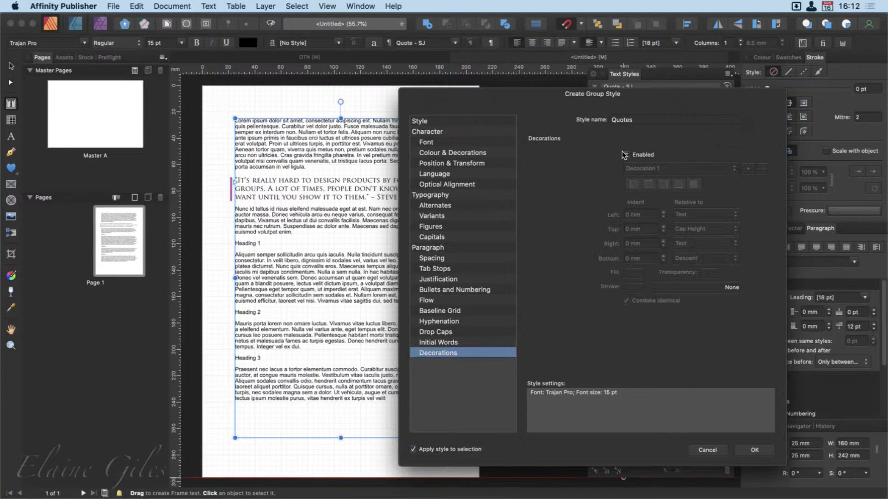
{"action": "left_click", "coordinate": [626, 156]}
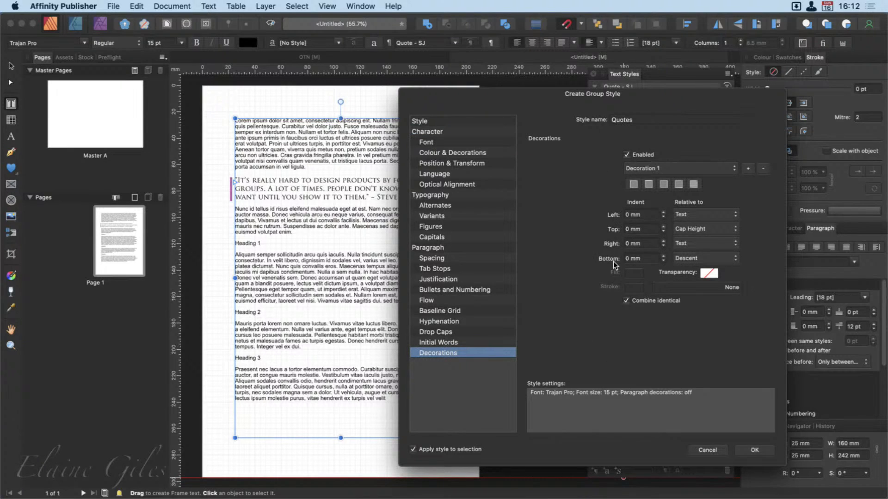
{"action": "left_click", "coordinate": [663, 217]}
{"action": "left_click", "coordinate": [663, 216]}
{"action": "left_click", "coordinate": [663, 217]}
{"action": "left_click", "coordinate": [636, 185]}
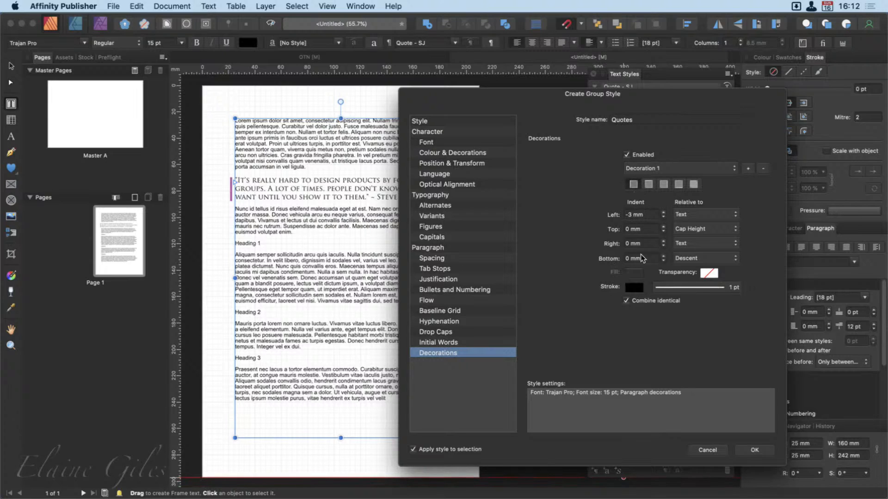
Colour the Quotes decoration line orange FF7700 and create the group style.
{"action": "left_click", "coordinate": [640, 286]}
{"action": "left_click_drag", "start_coordinate": [697, 333], "coordinate": [732, 333]}
{"action": "mouse_move", "coordinate": [642, 355]}
{"action": "left_mouse_down"}
{"action": "mouse_move", "coordinate": [692, 357]}
{"action": "mouse_move", "coordinate": [636, 356]}
{"action": "mouse_move", "coordinate": [690, 344]}
{"action": "left_mouse_up"}
{"action": "left_click_drag", "start_coordinate": [732, 332], "coordinate": [749, 334]}
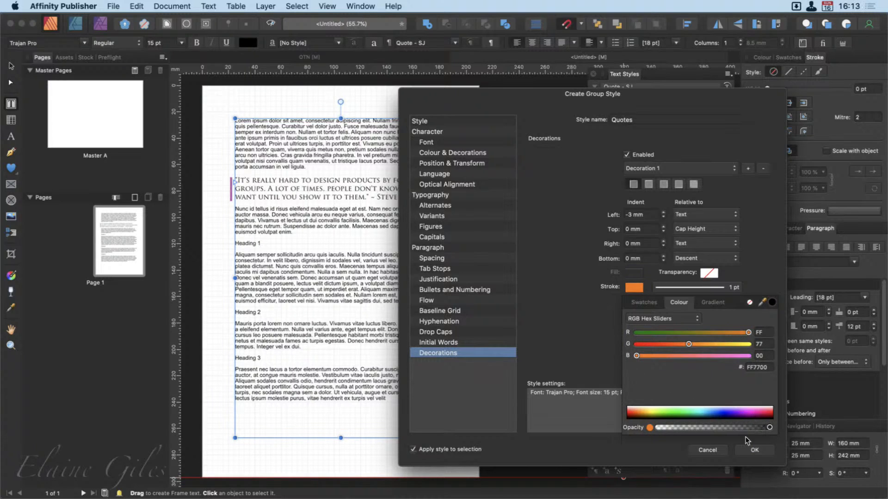
{"action": "left_click", "coordinate": [588, 311]}
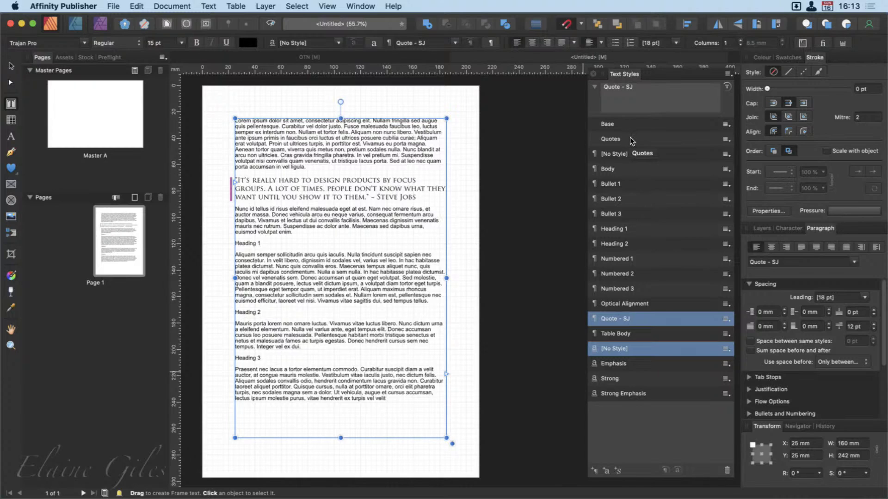
Edit the "Quote - SJ" paragraph style so that it is based on Quotes.
{"action": "right_click", "coordinate": [646, 320]}
{"action": "left_click", "coordinate": [601, 403]}
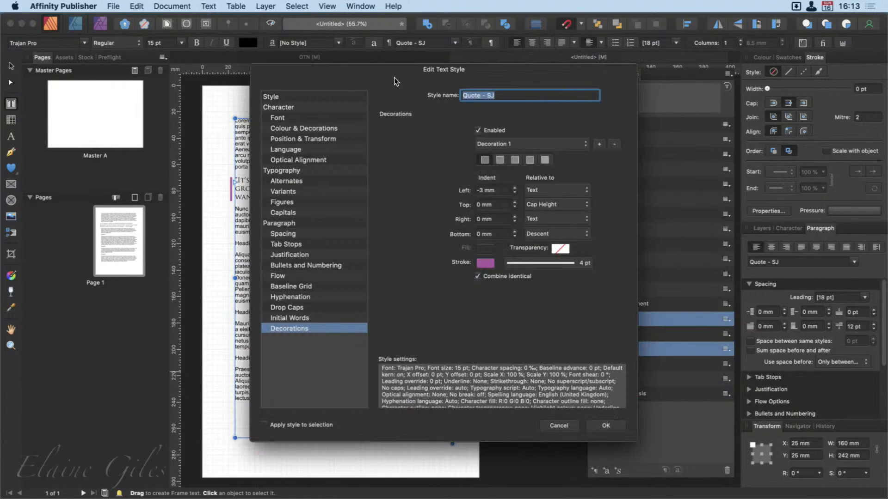
{"action": "left_click_drag", "start_coordinate": [387, 68], "coordinate": [593, 90]}
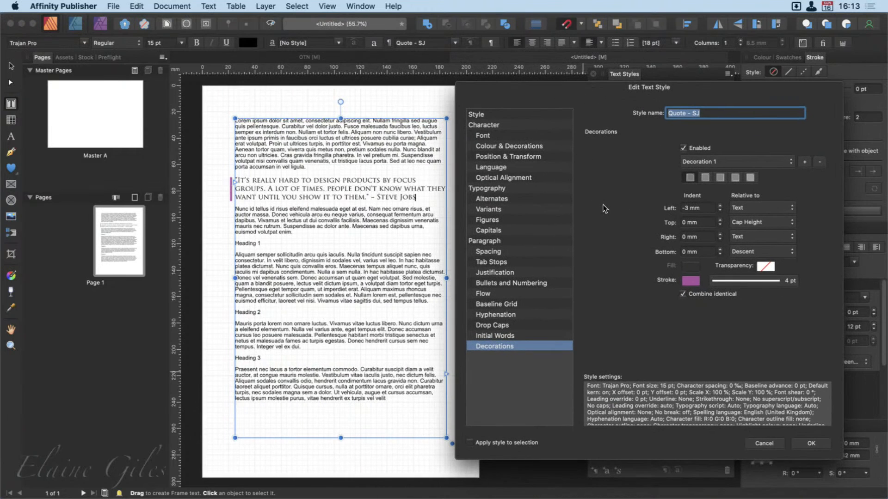
{"action": "left_click", "coordinate": [516, 115]}
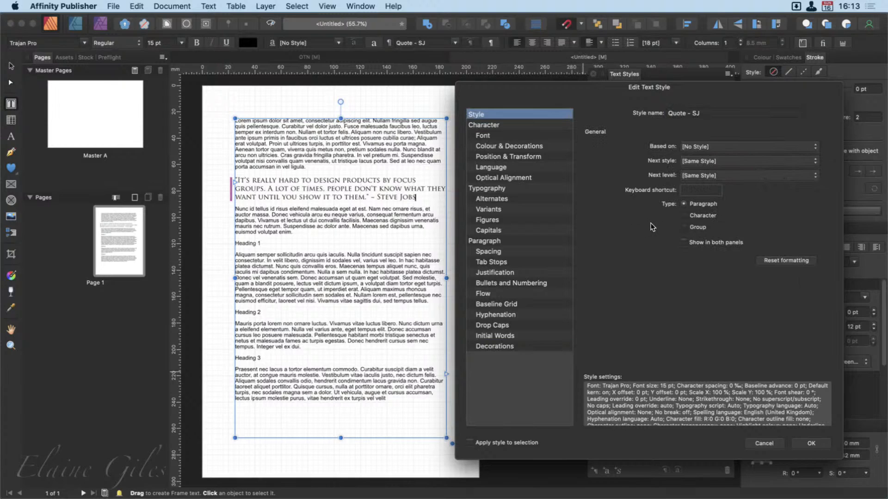
{"action": "left_click", "coordinate": [698, 147]}
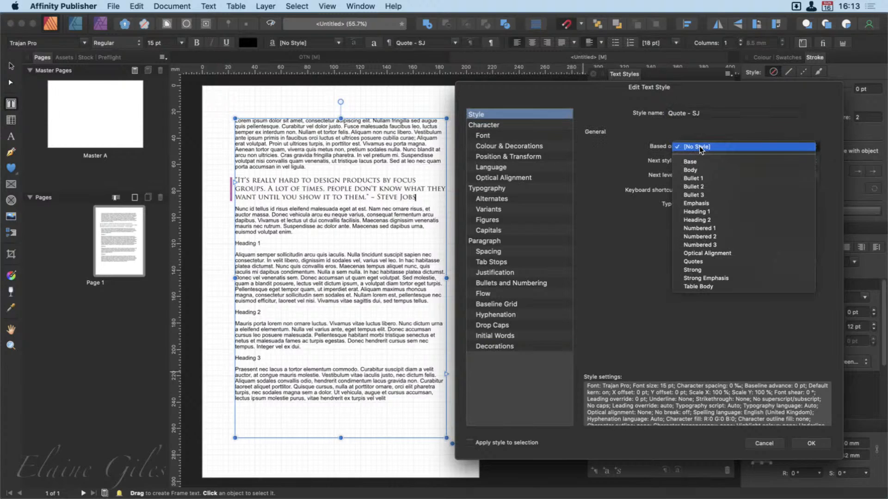
{"action": "left_click", "coordinate": [711, 262]}
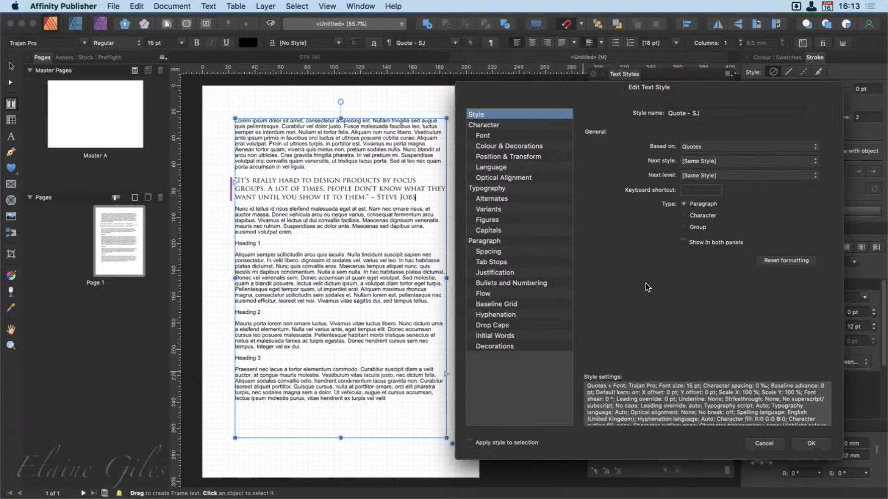
Reset the "Quote - SJ" style's own font family and font size to [No change].
{"action": "left_click", "coordinate": [524, 135]}
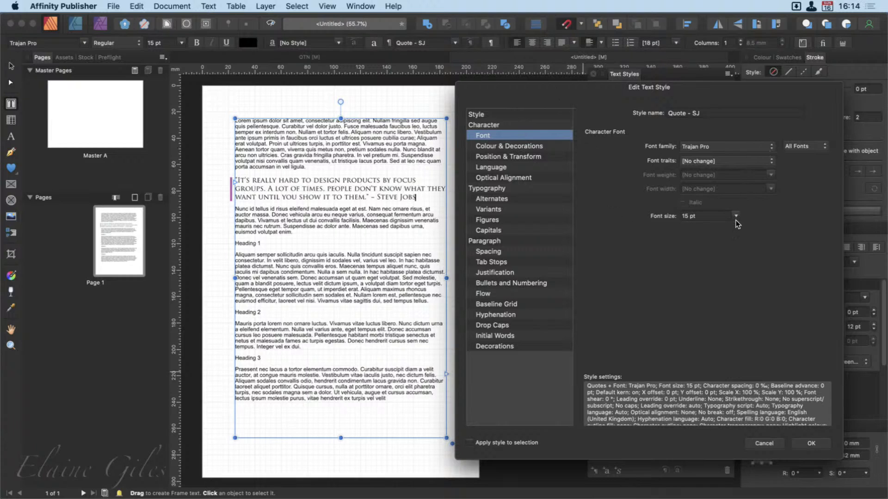
{"action": "left_click", "coordinate": [739, 147]}
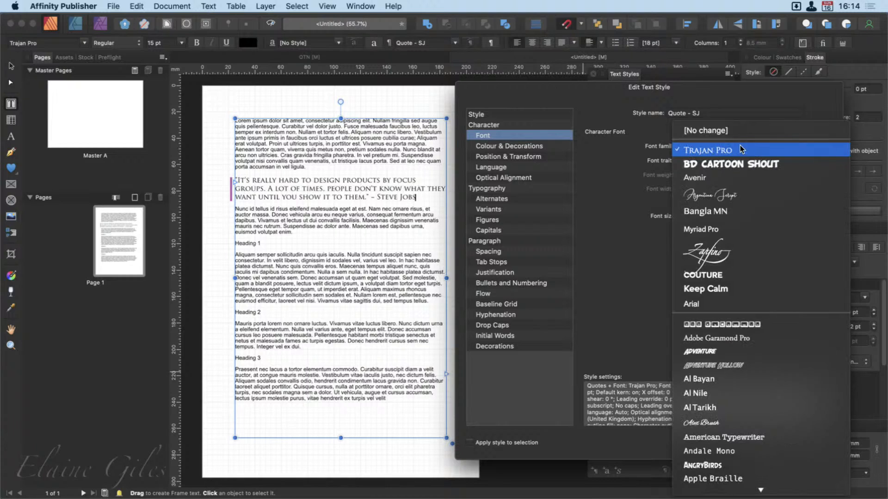
{"action": "left_click", "coordinate": [734, 129]}
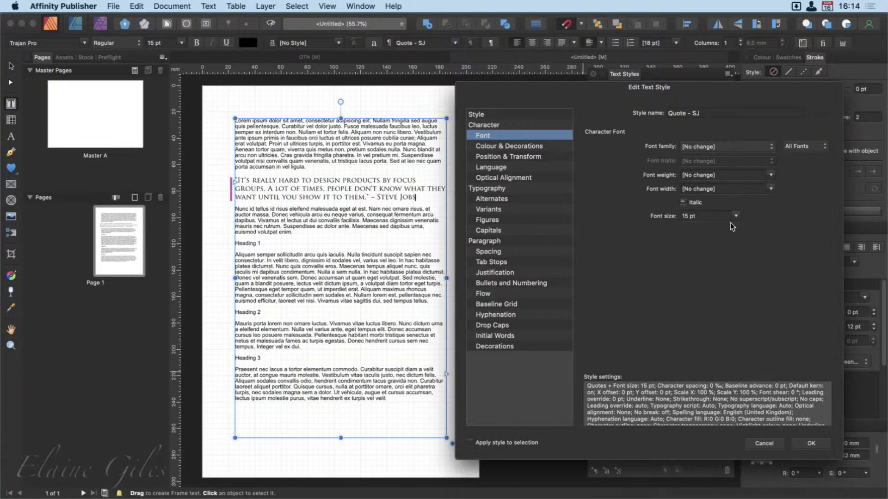
{"action": "left_click", "coordinate": [736, 216]}
{"action": "left_click", "coordinate": [689, 221]}
{"action": "left_click", "coordinate": [736, 216]}
{"action": "left_click", "coordinate": [726, 202]}
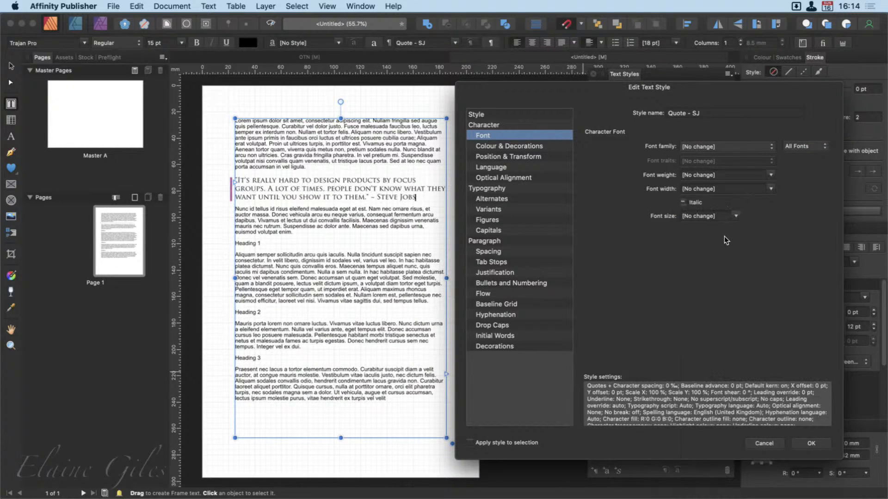
Clear the "Quote - SJ" style's own decoration settings so it takes the line from Quotes, and save the style.
{"action": "left_click", "coordinate": [504, 346]}
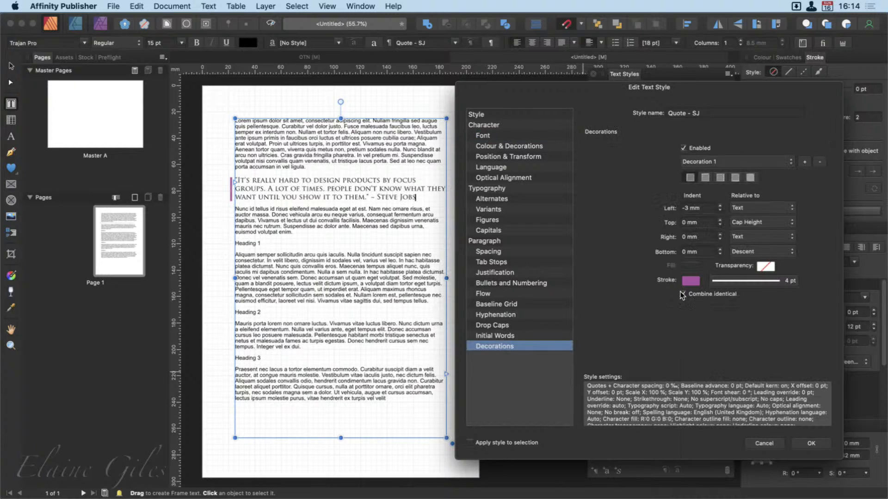
{"action": "left_click", "coordinate": [684, 148]}
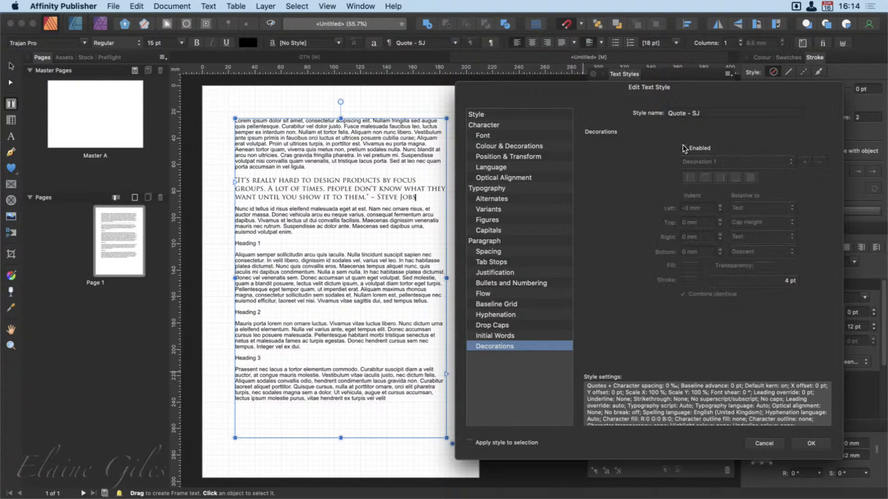
{"action": "left_click", "coordinate": [684, 148]}
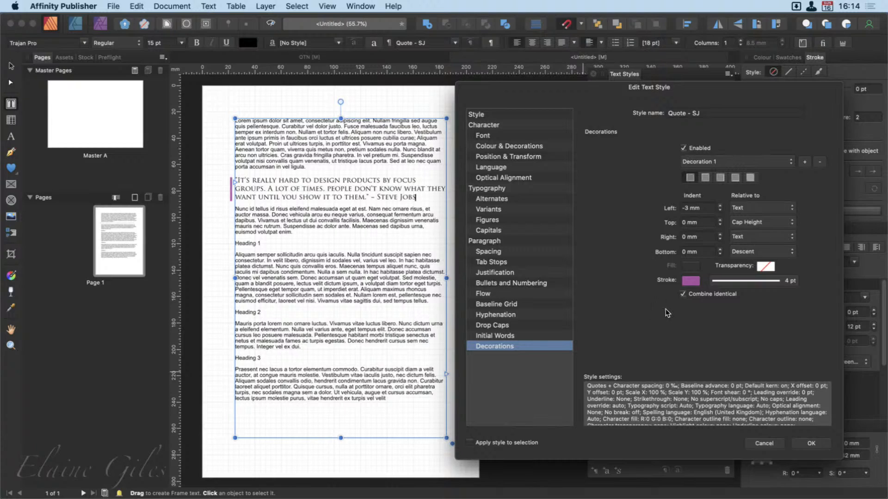
{"action": "left_click", "coordinate": [683, 149]}
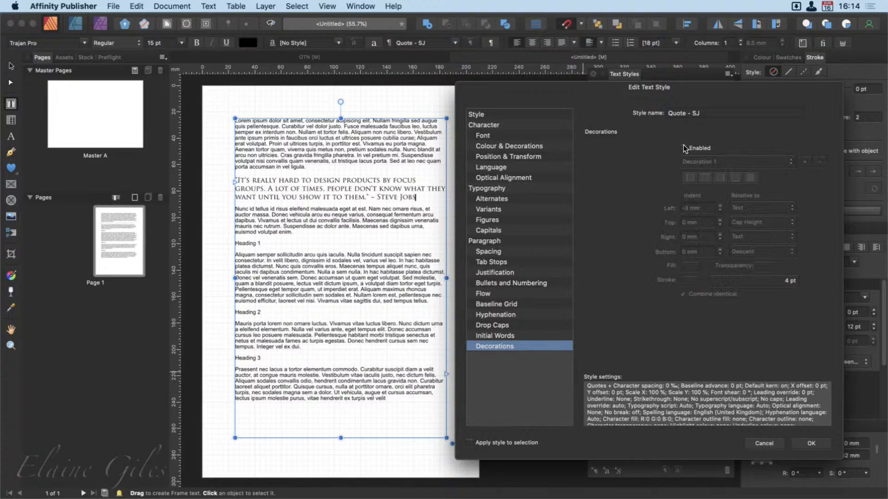
{"action": "left_click", "coordinate": [684, 149]}
{"action": "left_click", "coordinate": [523, 115]}
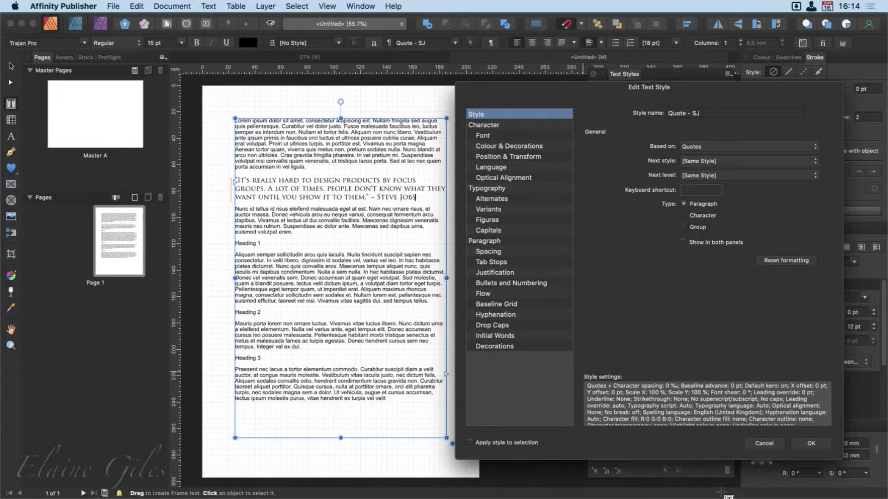
{"action": "left_click", "coordinate": [817, 446]}
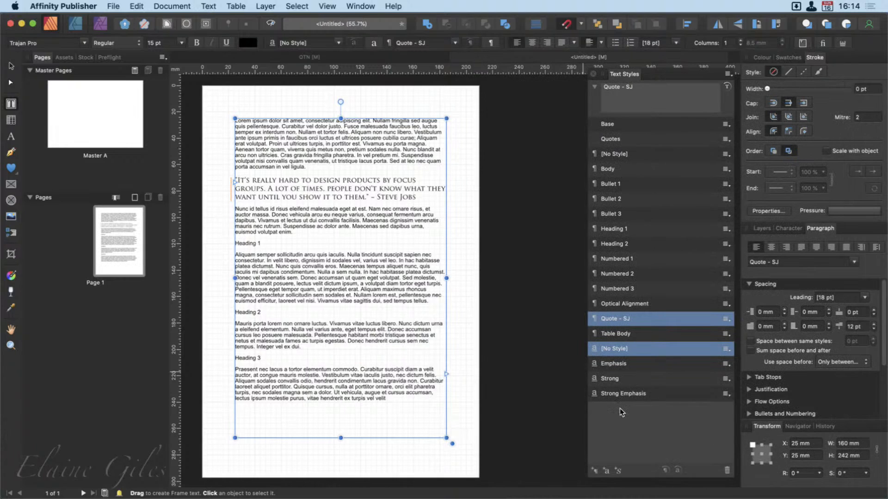
Rename the "Quote - SJ" paragraph style as "Steve Jobs".
{"action": "right_click", "coordinate": [642, 316]}
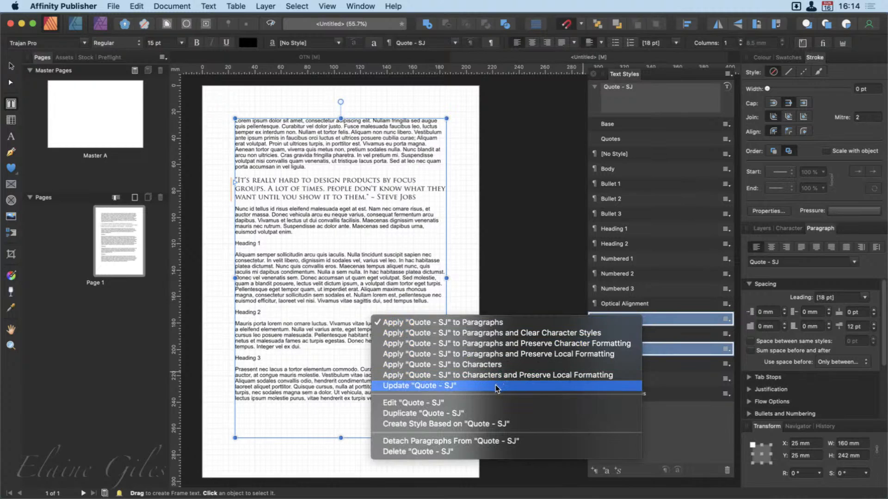
{"action": "left_click", "coordinate": [482, 400]}
{"action": "left_click", "coordinate": [493, 98]}
{"action": "triple_click", "coordinate": [494, 98]}
{"action": "type", "text": "Steve Jobs"}
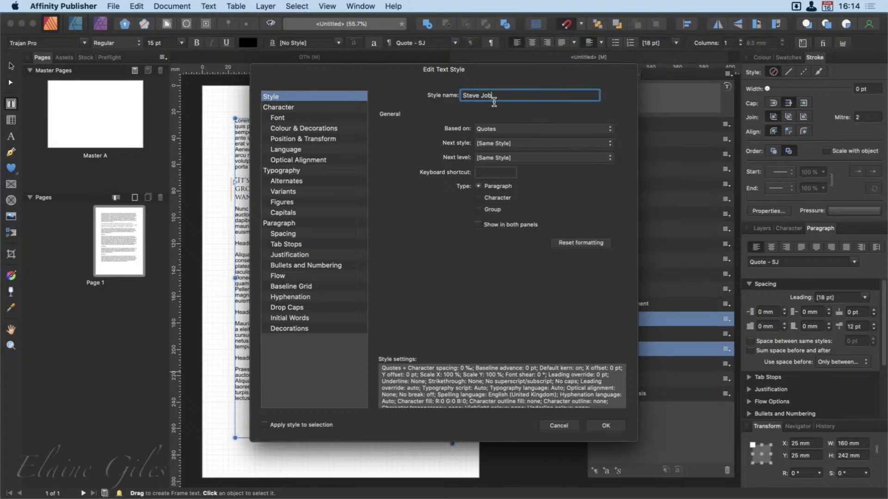
{"action": "left_click", "coordinate": [601, 424]}
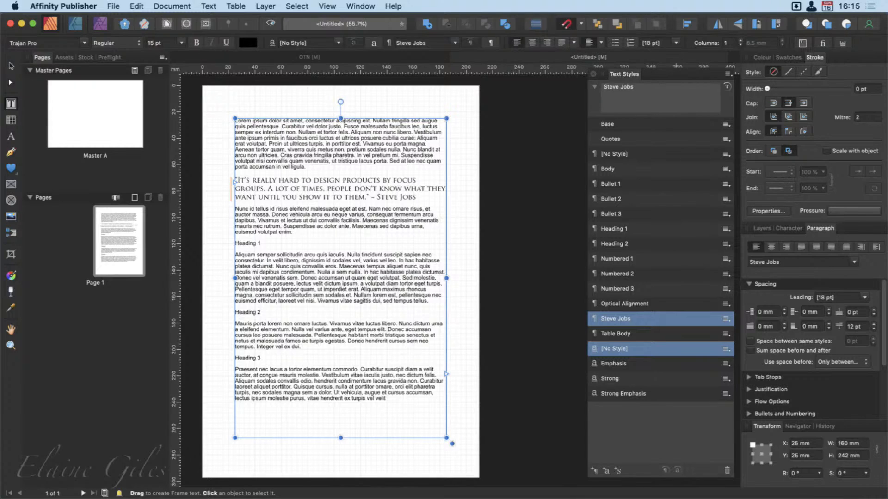
With no text selected, start a new paragraph style named "Steve W" and base it on Quotes.
{"action": "key", "text": "super+Tab"}
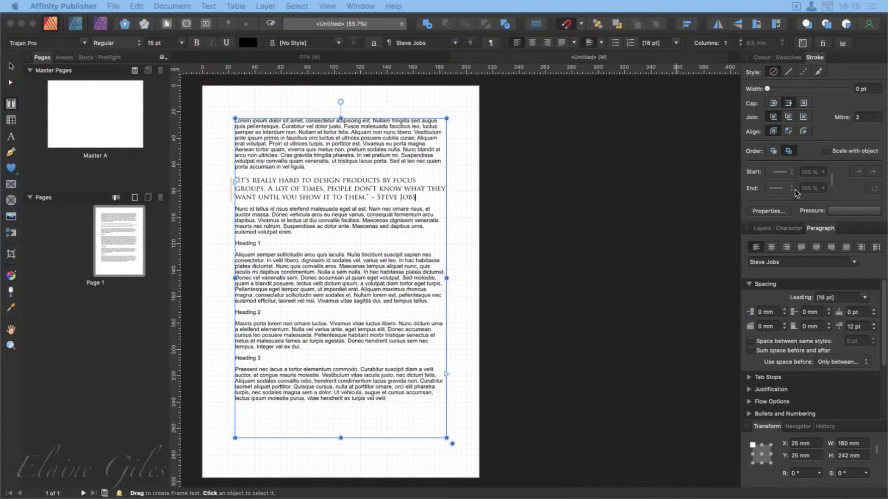
{"action": "left_click", "coordinate": [515, 83]}
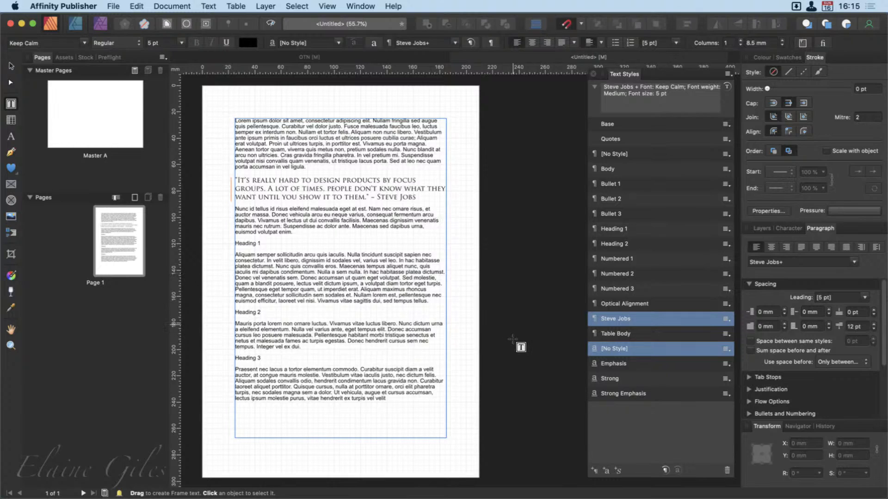
{"action": "left_click", "coordinate": [595, 471]}
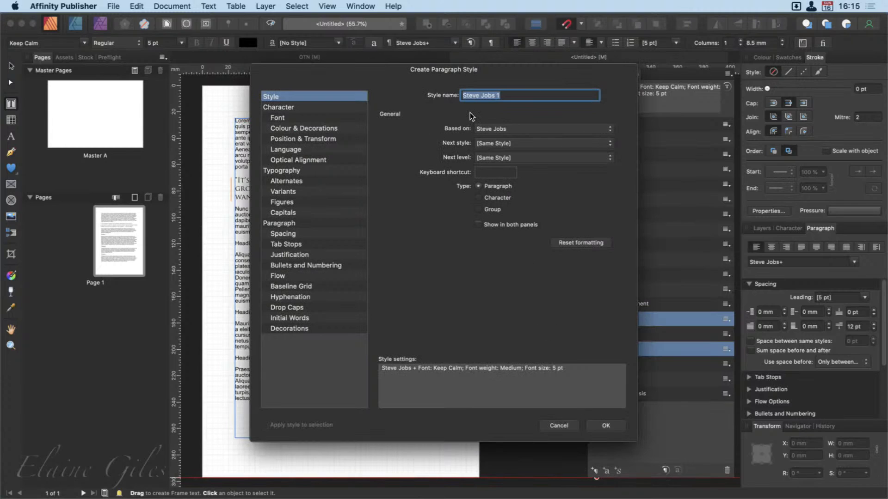
{"action": "type", "text": "St"}
{"action": "left_click", "coordinate": [506, 130]}
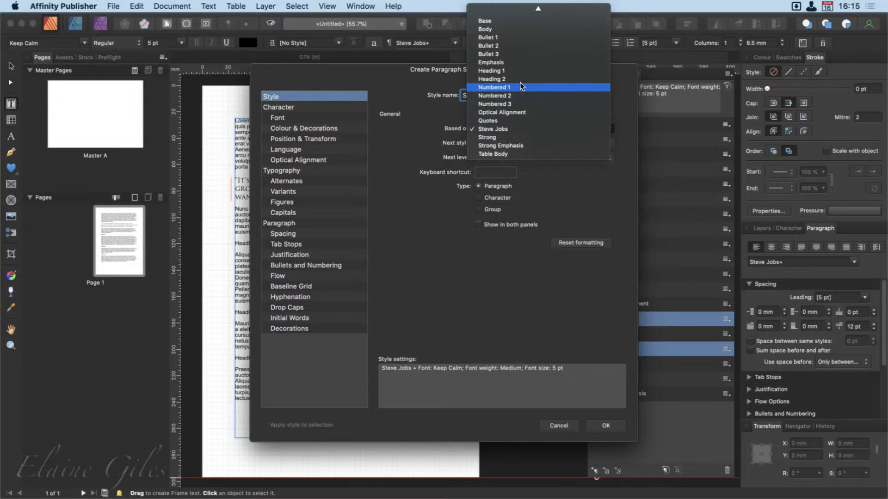
{"action": "left_click", "coordinate": [509, 121]}
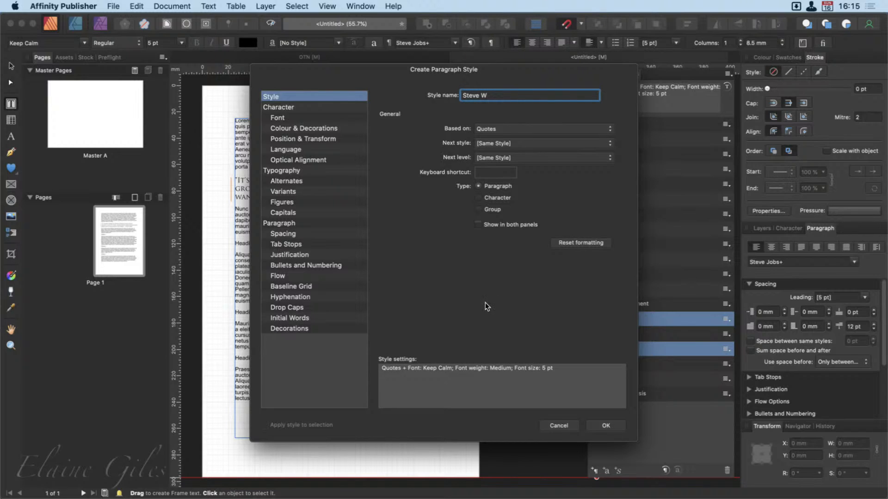
{"action": "left_click", "coordinate": [304, 329]}
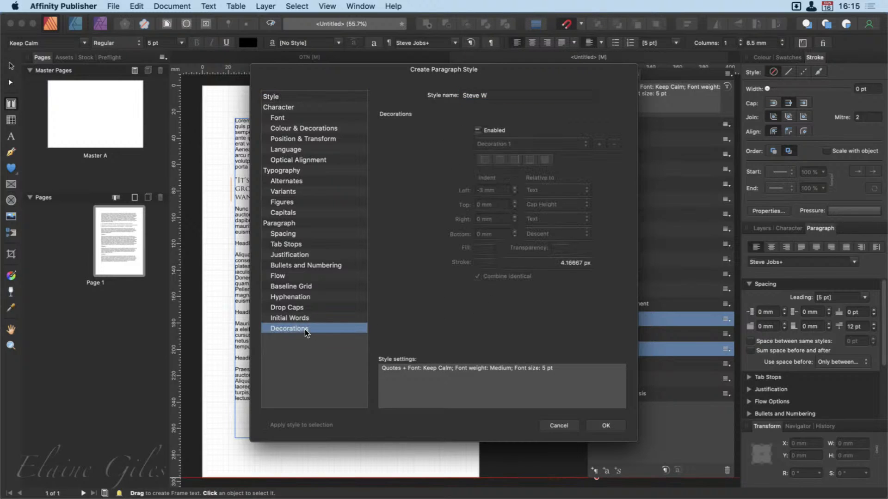
{"action": "left_click", "coordinate": [478, 129]}
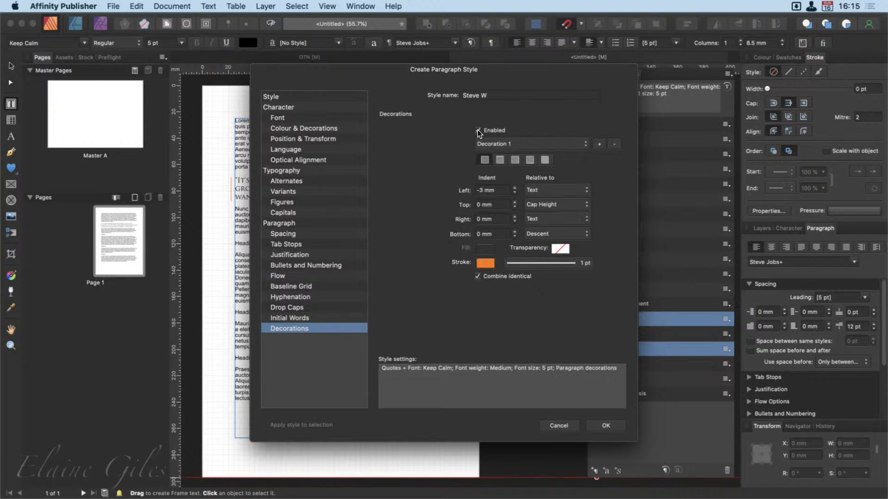
{"action": "left_click", "coordinate": [486, 263]}
{"action": "left_click_drag", "start_coordinate": [545, 307], "coordinate": [509, 308]}
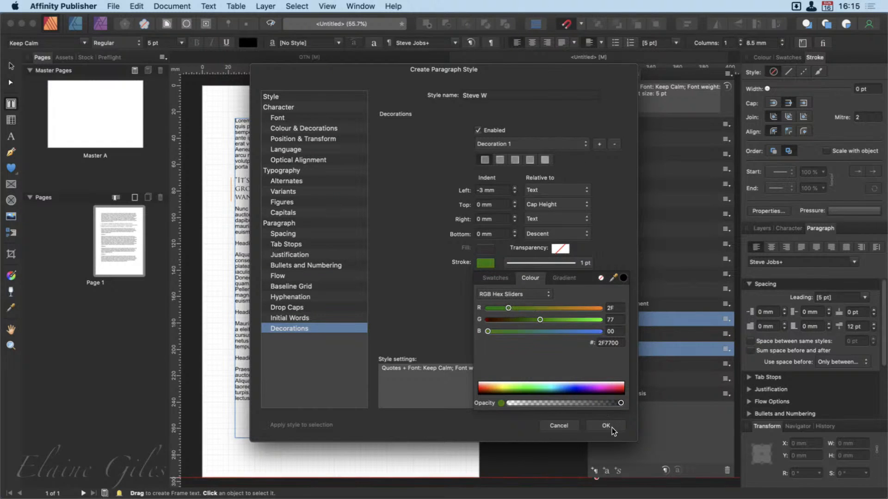
{"action": "left_click", "coordinate": [611, 427]}
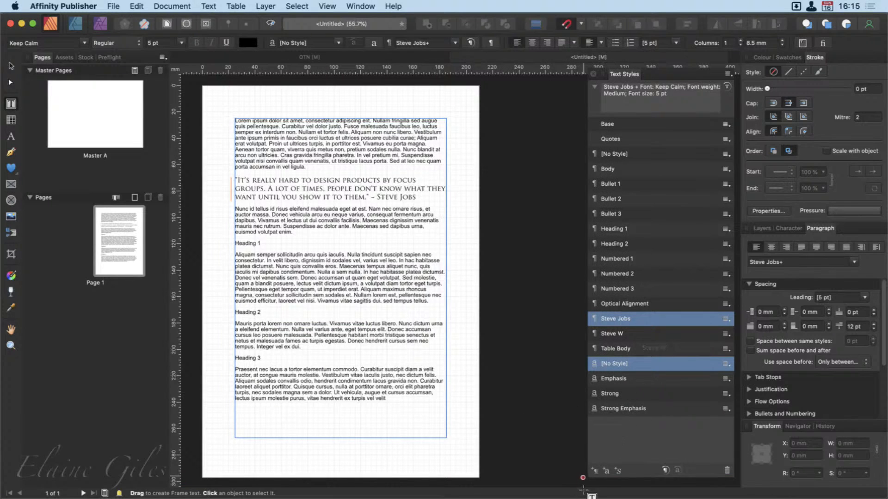
Create a paragraph style named "Craig F" with decorations enabled and its decoration line coloured pink FF77D6.
{"action": "left_click", "coordinate": [594, 471]}
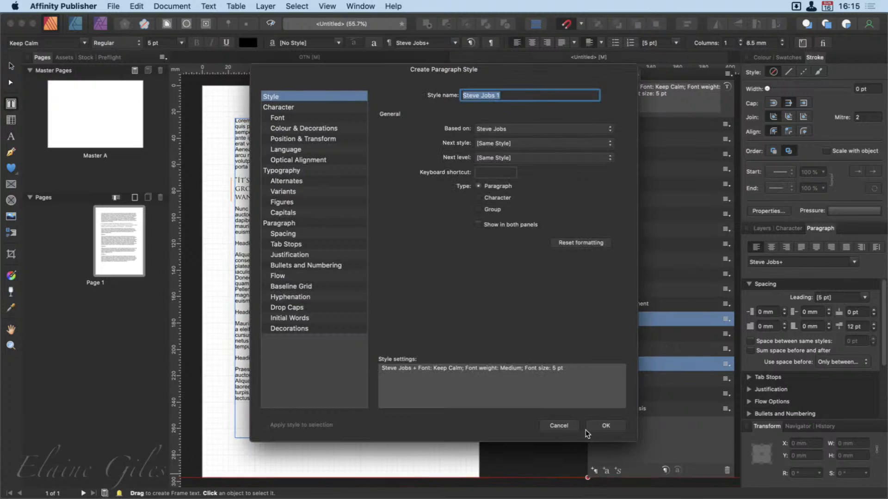
{"action": "type", "text": "Cra"}
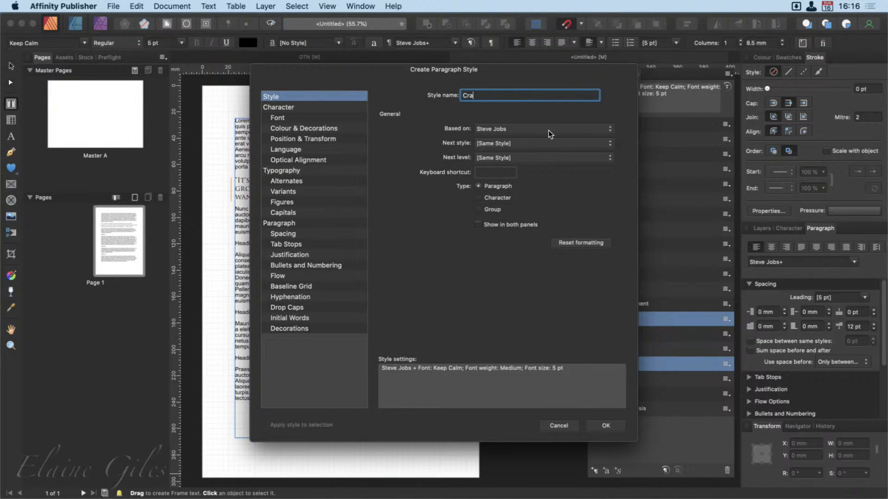
{"action": "type", "text": "ig F"}
{"action": "left_click", "coordinate": [305, 328]}
{"action": "left_click", "coordinate": [479, 131]}
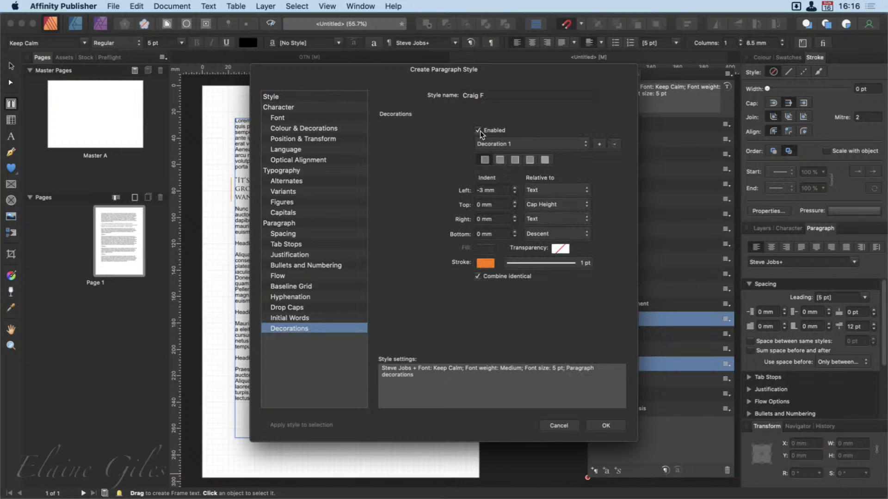
{"action": "left_click", "coordinate": [485, 263]}
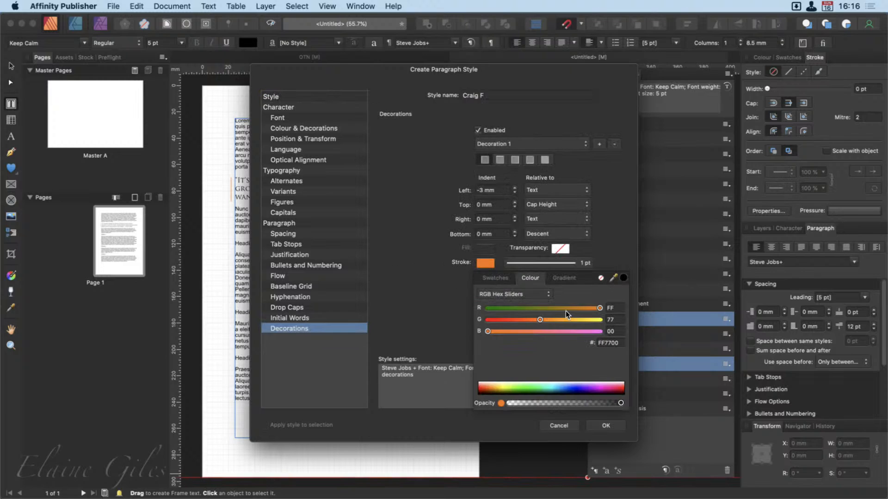
{"action": "left_click_drag", "start_coordinate": [487, 332], "coordinate": [584, 337]}
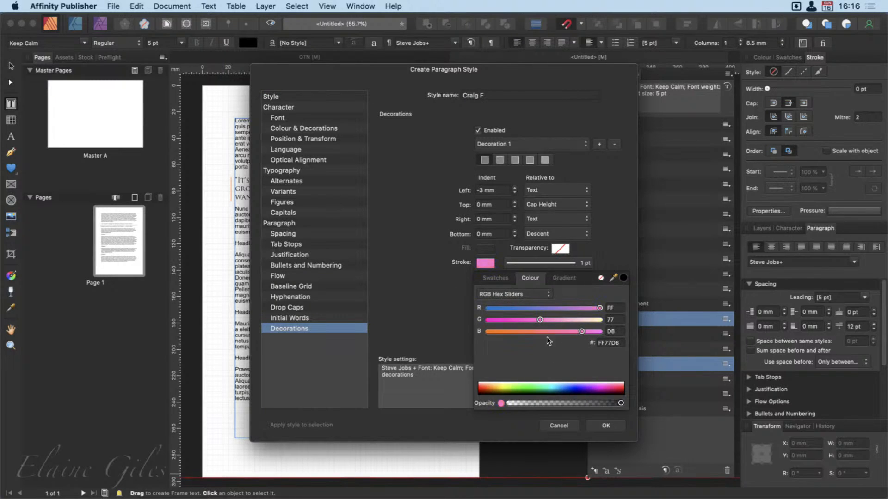
{"action": "left_click", "coordinate": [465, 317]}
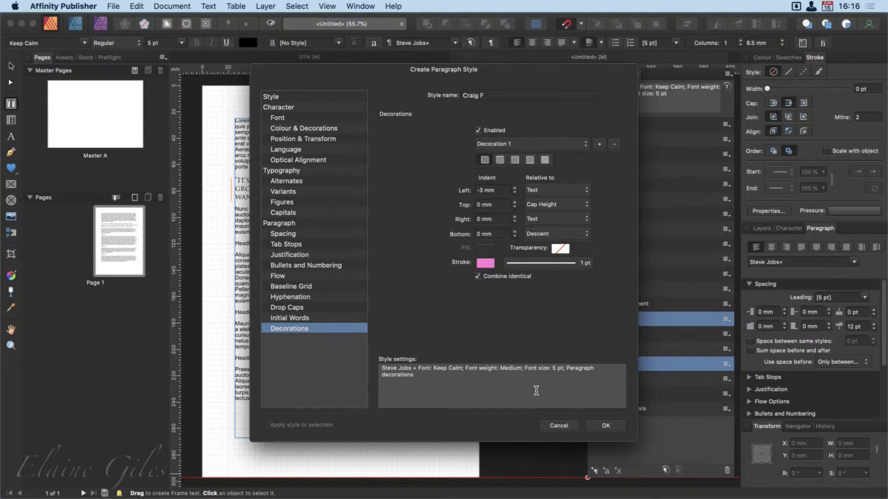
{"action": "left_click", "coordinate": [601, 423]}
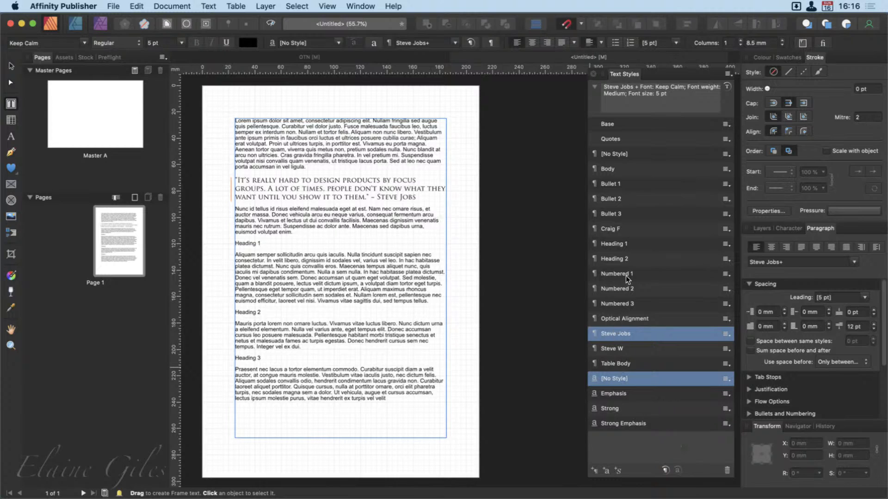
{"action": "right_click", "coordinate": [628, 230]}
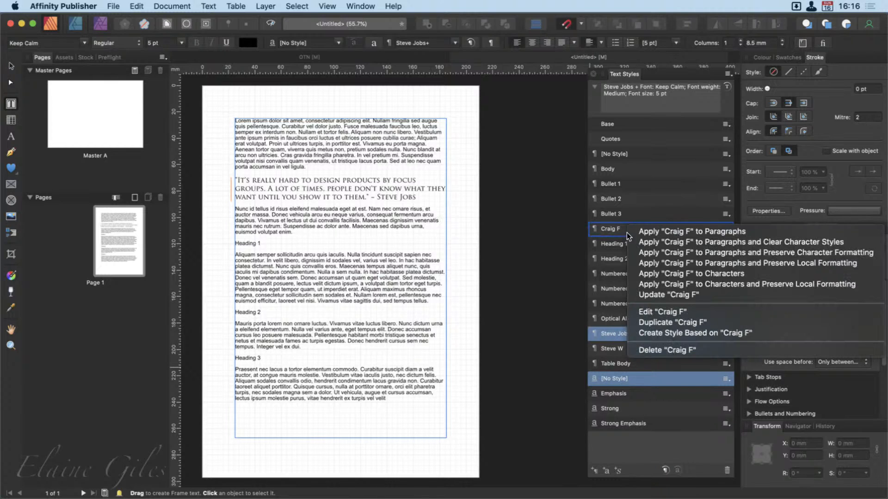
{"action": "left_click", "coordinate": [661, 312]}
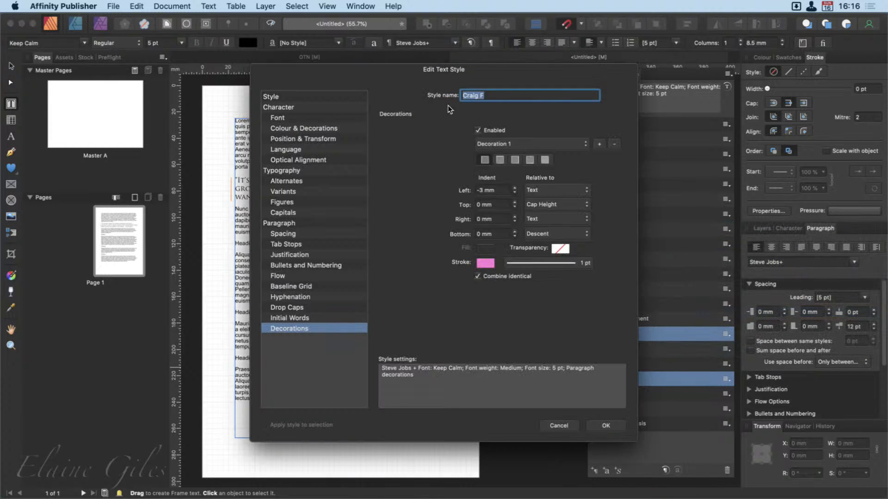
{"action": "left_click", "coordinate": [296, 96]}
{"action": "left_click", "coordinate": [521, 129]}
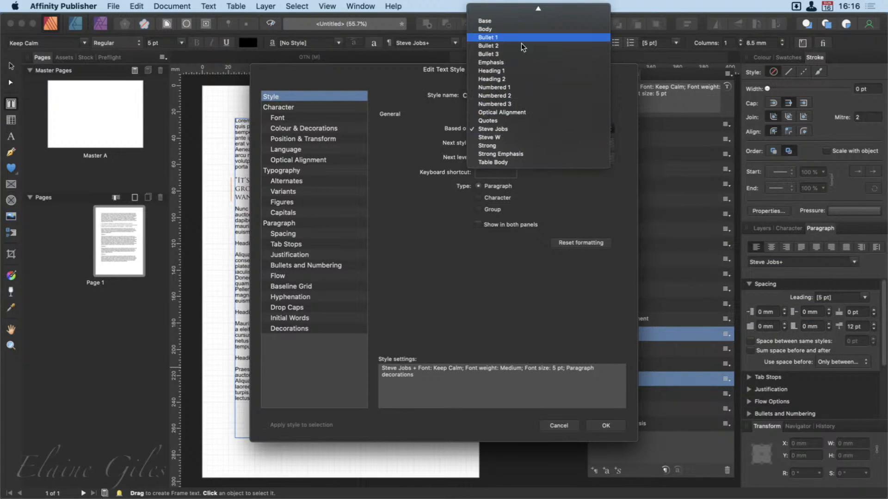
{"action": "left_click", "coordinate": [522, 120]}
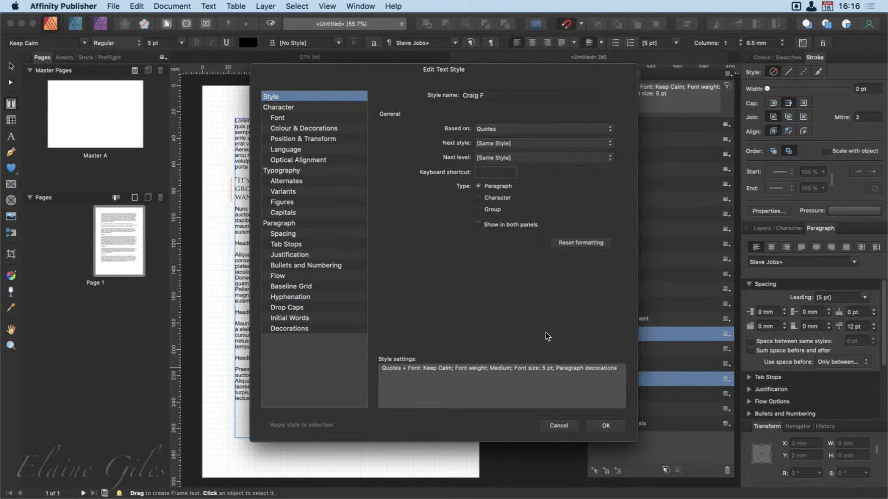
{"action": "left_click", "coordinate": [605, 426]}
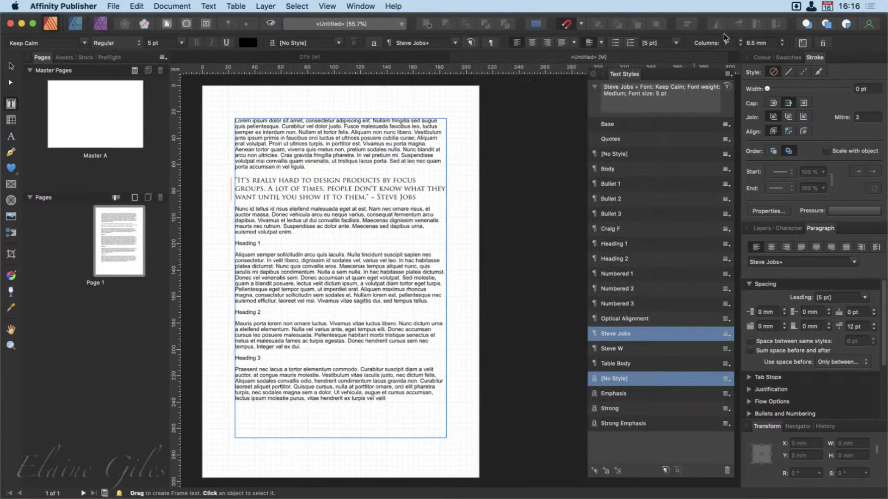
Show the text styles hierarchically, collapsing the Base group and leaving the Quotes group expanded.
{"action": "left_click", "coordinate": [728, 75]}
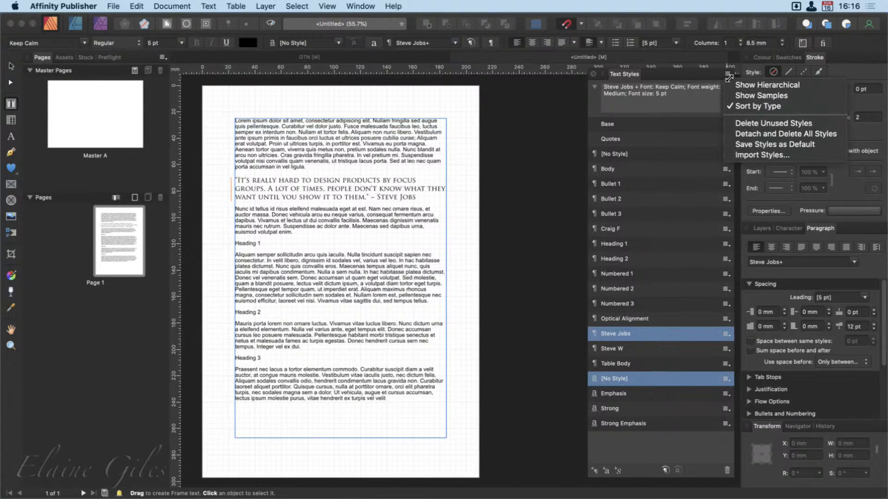
{"action": "left_click", "coordinate": [754, 85]}
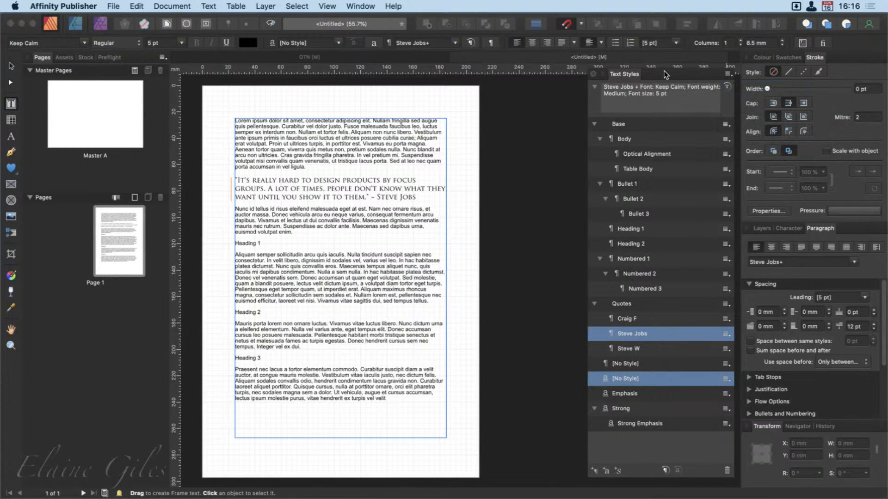
{"action": "left_click", "coordinate": [595, 303]}
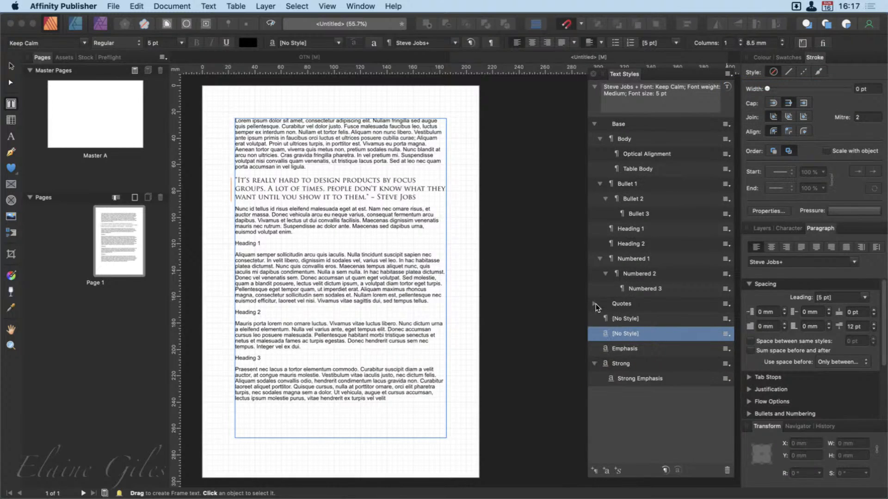
{"action": "left_click", "coordinate": [595, 124]}
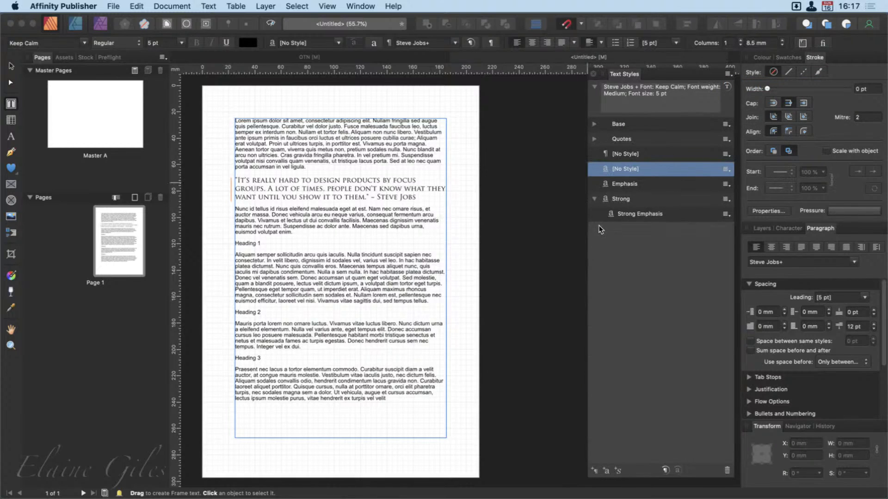
{"action": "left_click", "coordinate": [595, 140]}
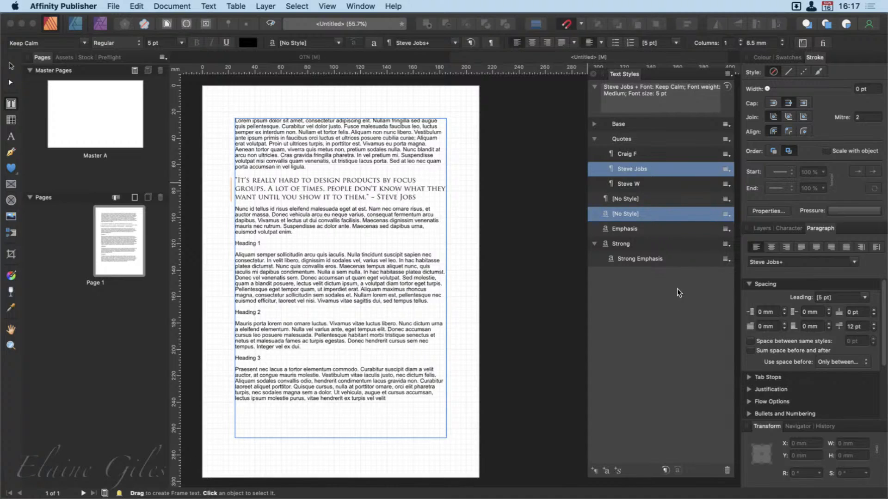
Apply the "Craig F" style to the quote paragraph and reset that style's font size to [No change].
{"action": "left_click", "coordinate": [634, 151]}
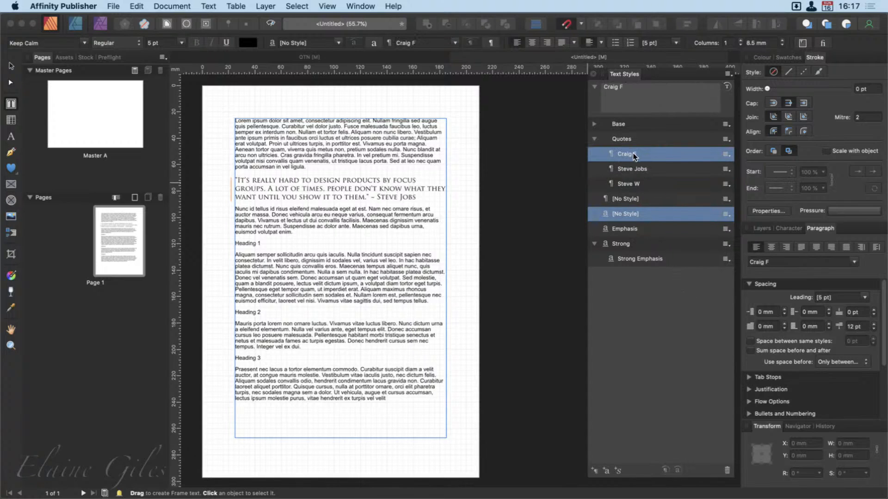
{"action": "left_click", "coordinate": [637, 156]}
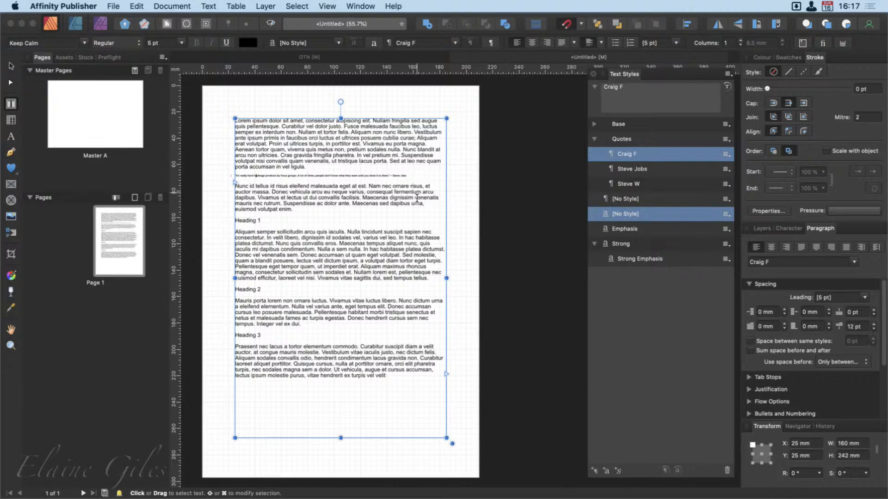
{"action": "right_click", "coordinate": [632, 156]}
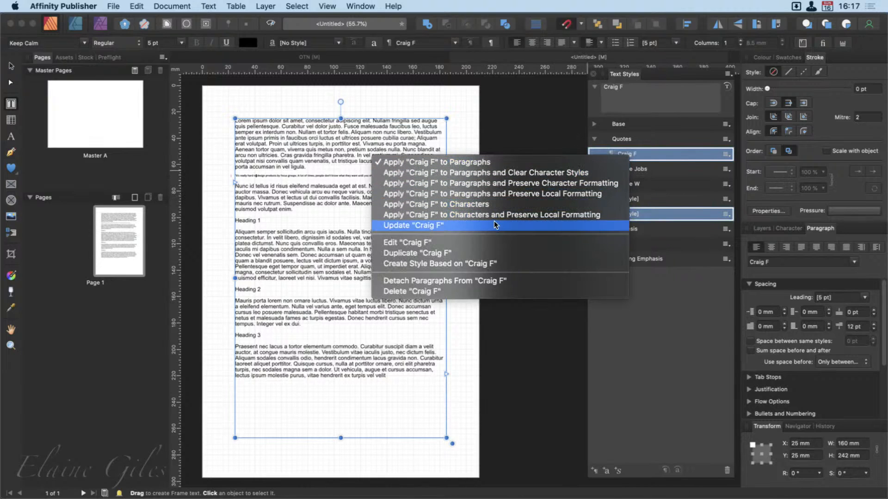
{"action": "left_click", "coordinate": [472, 241]}
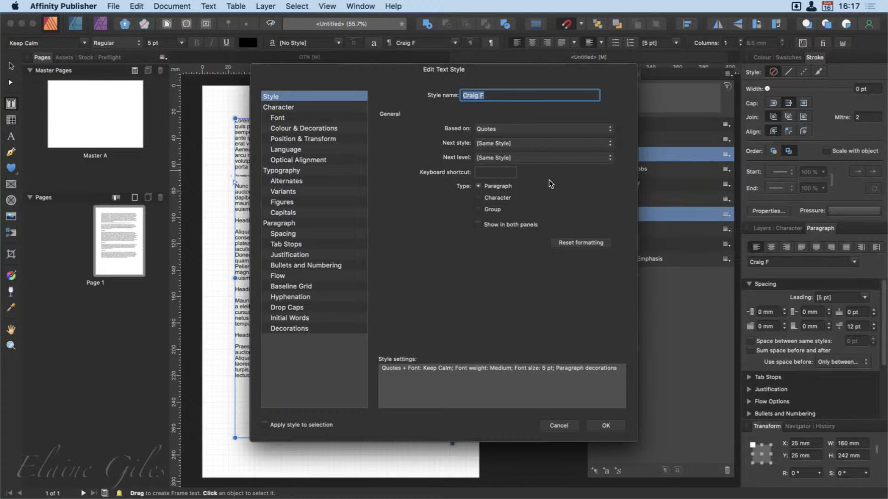
{"action": "left_click", "coordinate": [301, 107]}
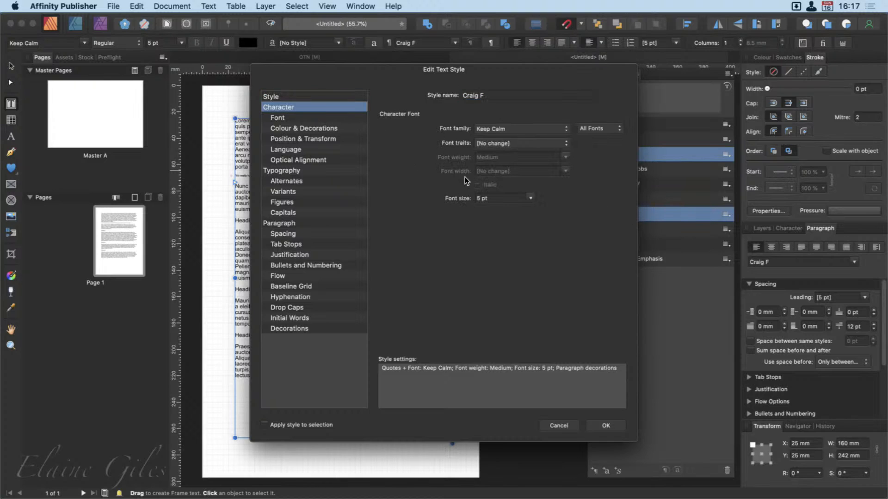
{"action": "left_click", "coordinate": [534, 201]}
{"action": "left_click", "coordinate": [530, 200]}
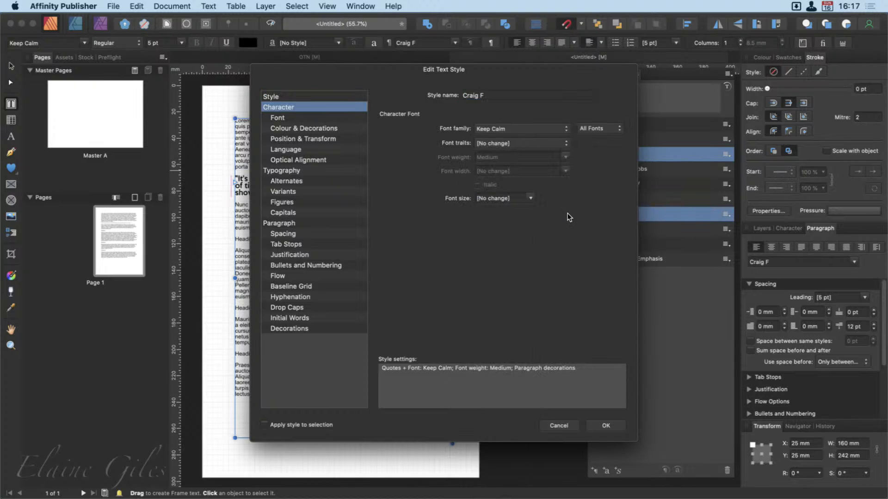
{"action": "left_click", "coordinate": [608, 424]}
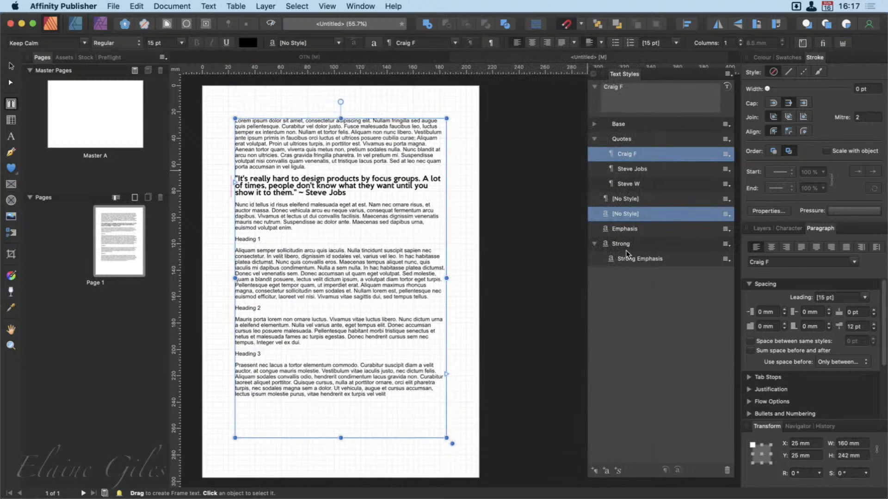
Open the "Steve Jobs" paragraph style for editing.
{"action": "right_click", "coordinate": [639, 172]}
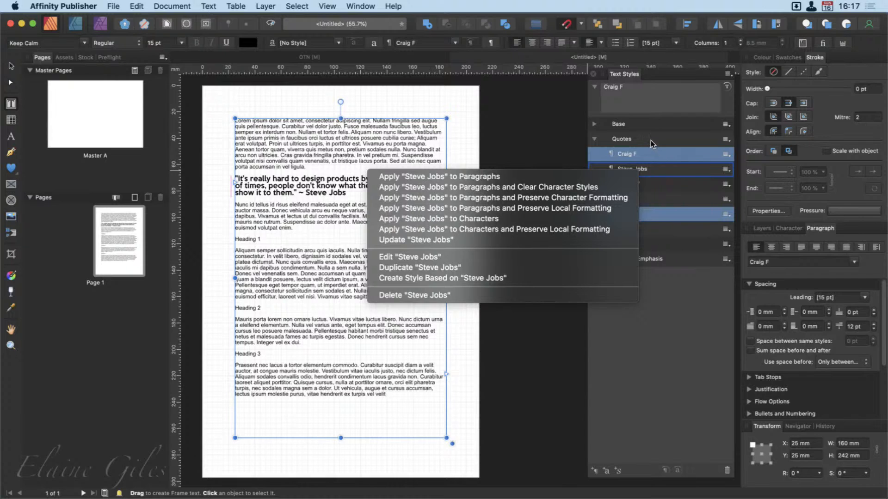
{"action": "left_click", "coordinate": [482, 257]}
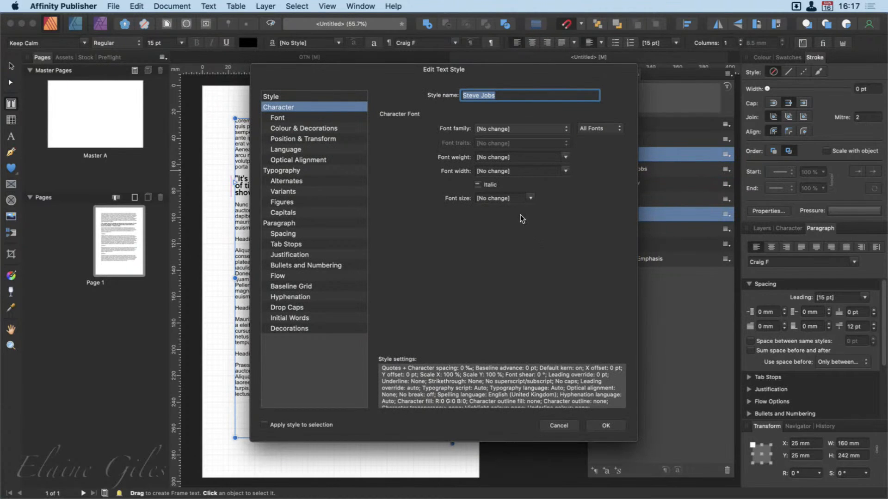
Leave the Steve Jobs style unchanged and set the Steve W style's font family and font size to [No change].
{"action": "left_click", "coordinate": [562, 426]}
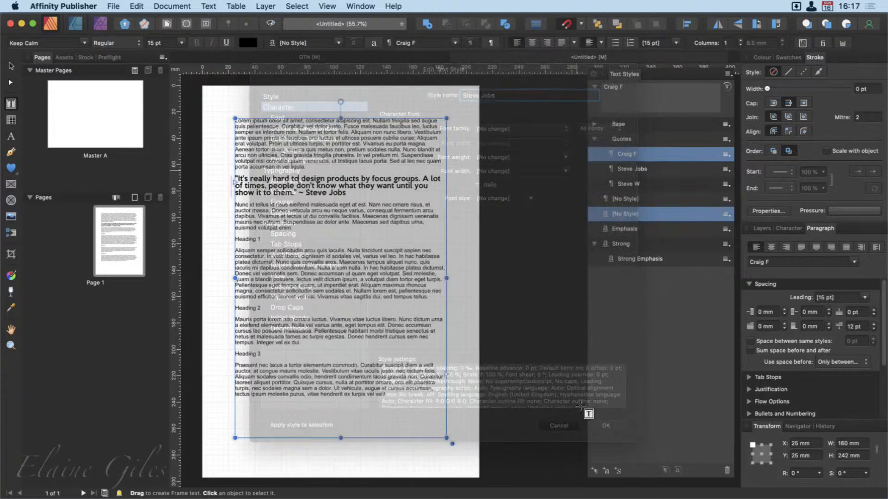
{"action": "right_click", "coordinate": [634, 184]}
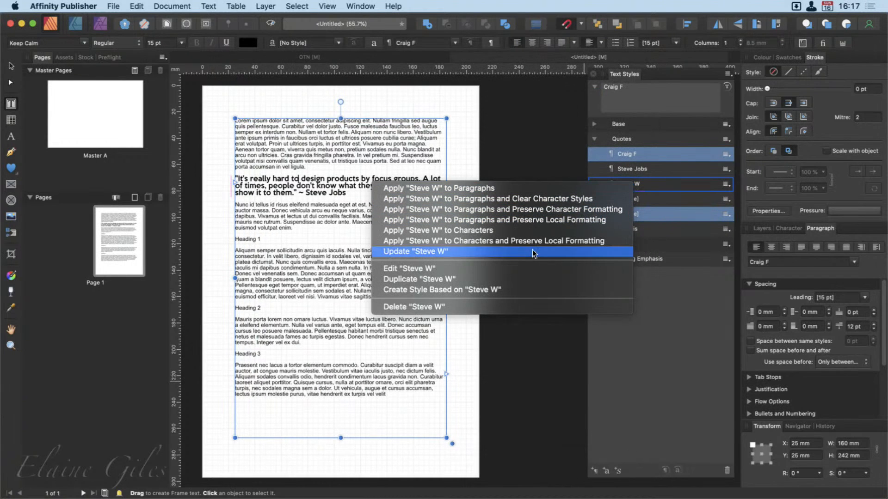
{"action": "left_click", "coordinate": [517, 266]}
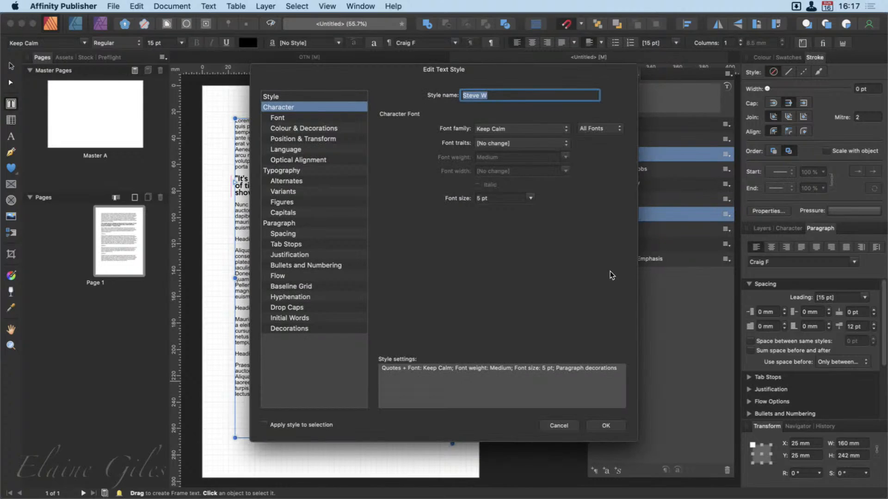
{"action": "left_click", "coordinate": [518, 129]}
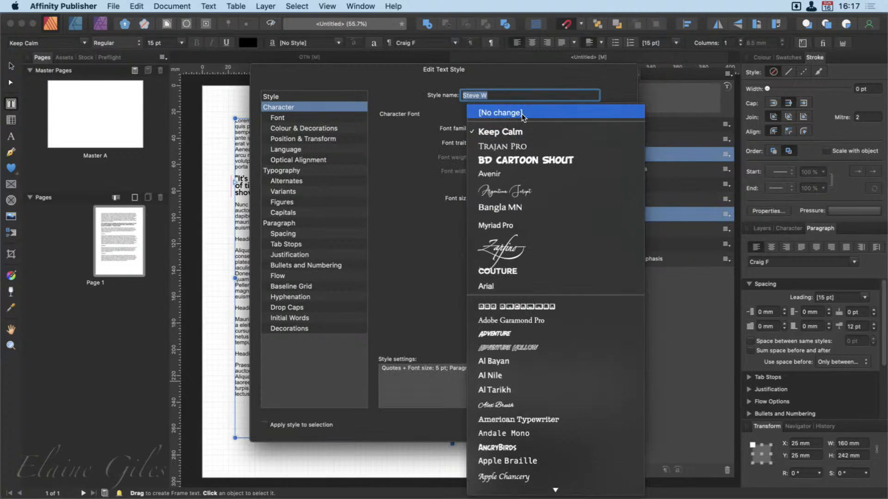
{"action": "left_click", "coordinate": [522, 117]}
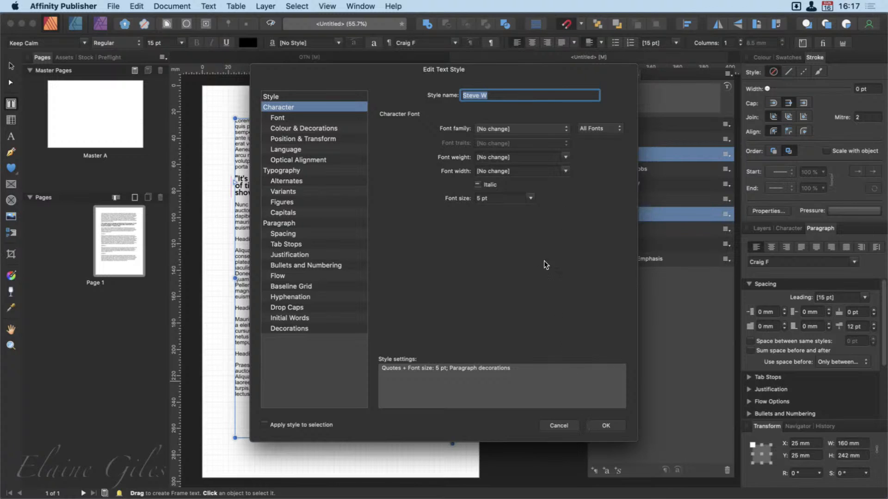
{"action": "left_click", "coordinate": [530, 199]}
{"action": "left_click", "coordinate": [532, 204]}
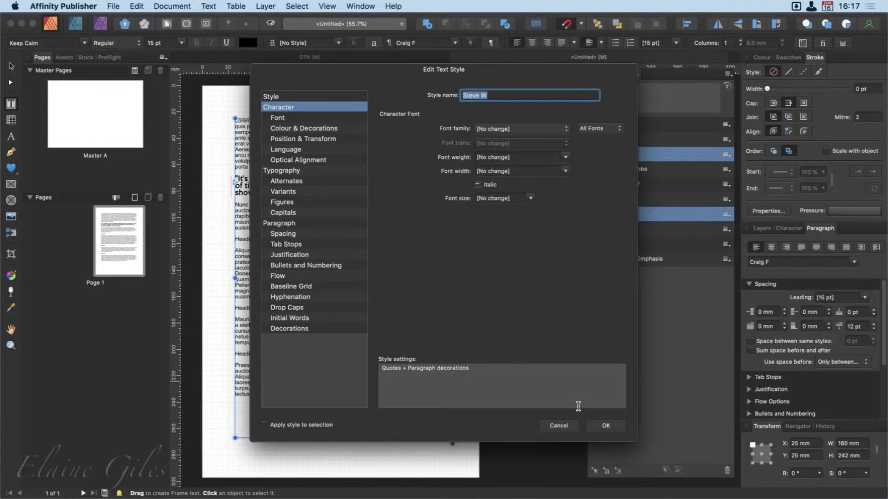
{"action": "left_click", "coordinate": [614, 430]}
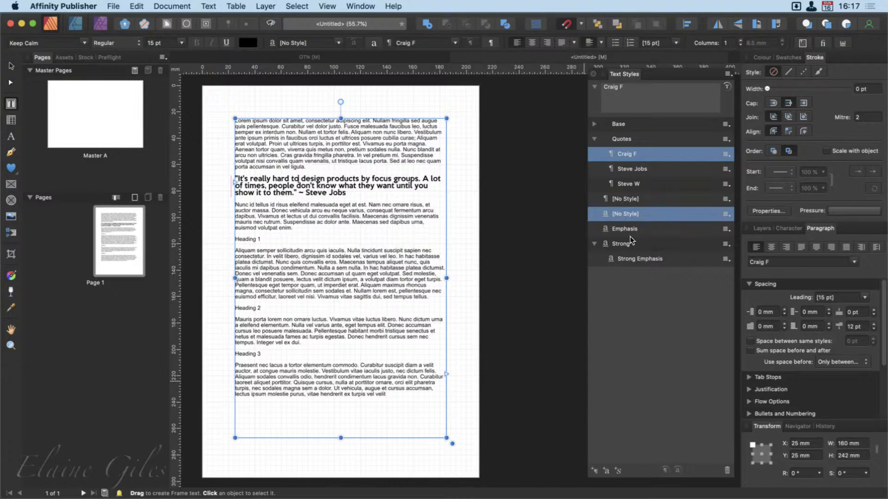
Edit the Craig F text style so its font family is set to [No change].
{"action": "left_click_drag", "start_coordinate": [637, 154], "coordinate": [632, 171]}
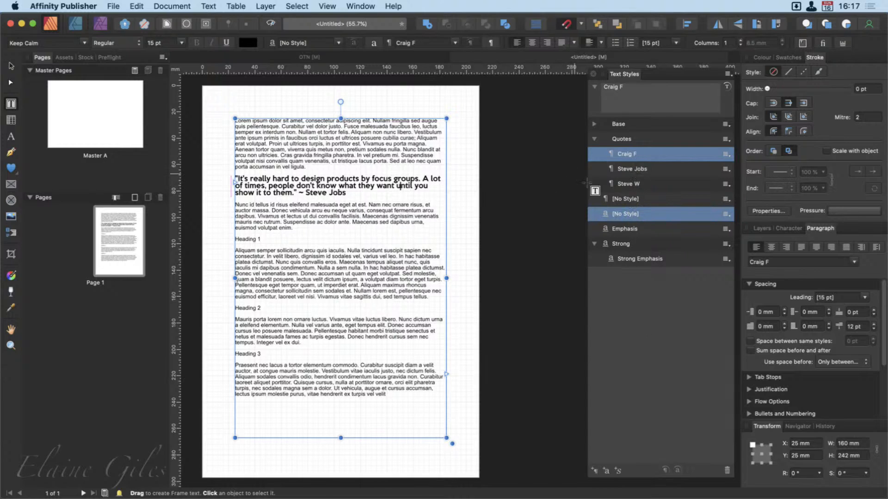
{"action": "left_click", "coordinate": [632, 185]}
{"action": "left_click", "coordinate": [632, 155]}
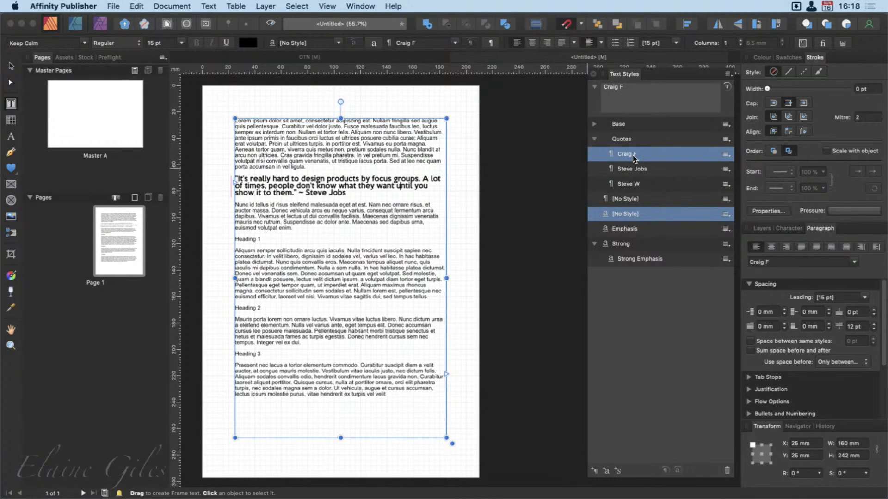
{"action": "right_click", "coordinate": [633, 154]}
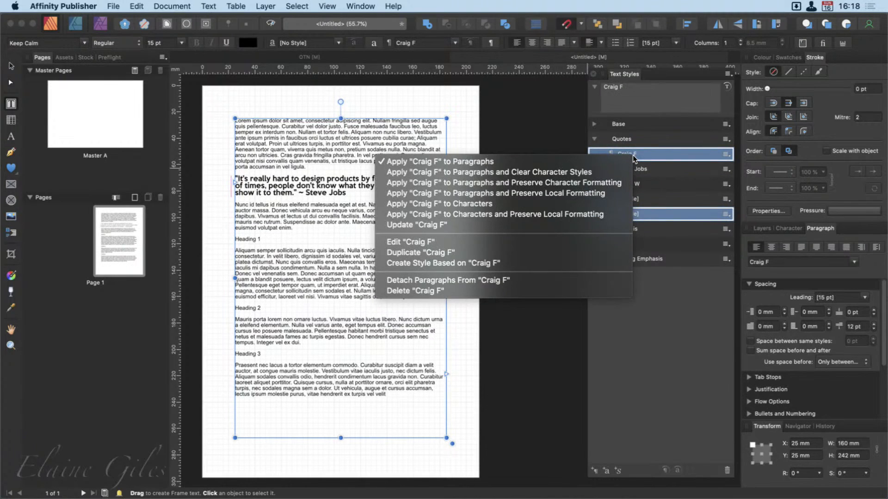
{"action": "left_click", "coordinate": [531, 240]}
{"action": "left_click", "coordinate": [526, 124]}
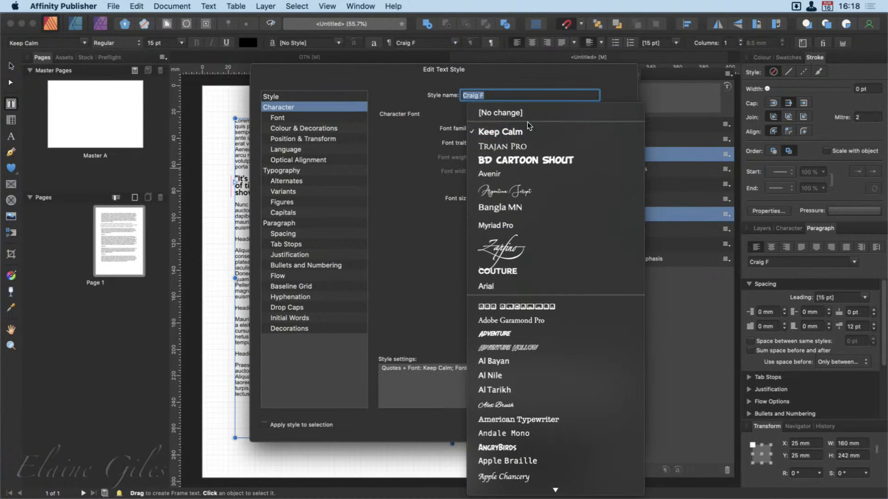
{"action": "left_click", "coordinate": [527, 112]}
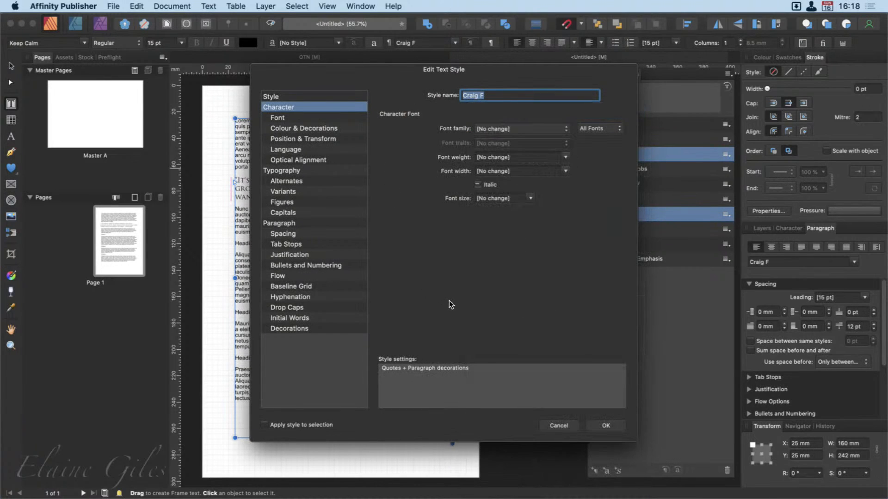
{"action": "left_click", "coordinate": [303, 120]}
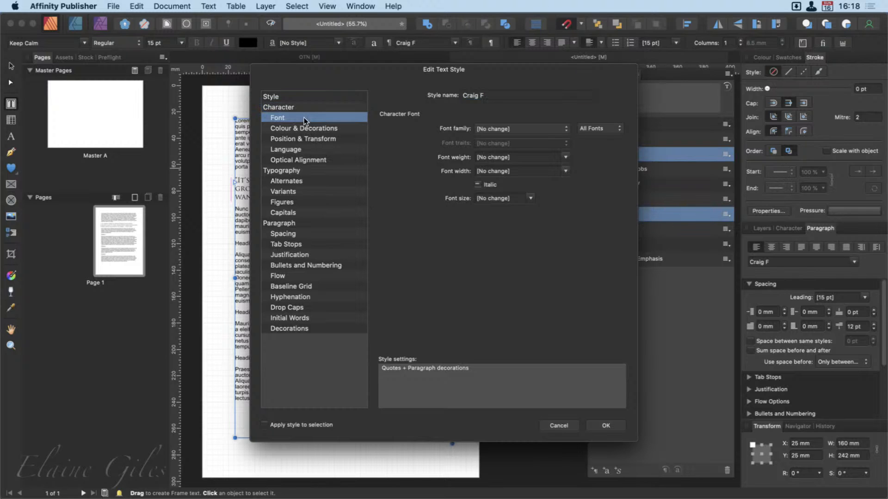
{"action": "left_click", "coordinate": [617, 423]}
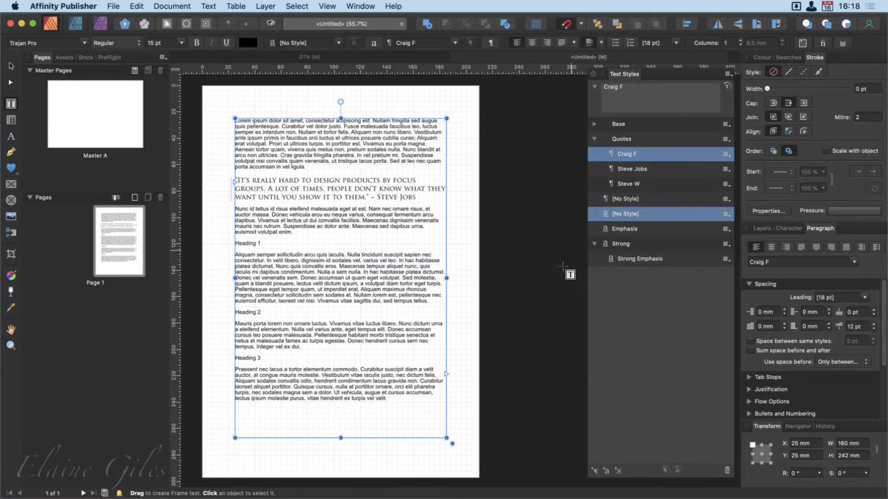
Apply the Steve Jobs style and finally the Steve W style to the quote paragraph.
{"action": "scroll", "coordinate": [223, 201], "scroll_direction": "up", "scroll_amount": 1}
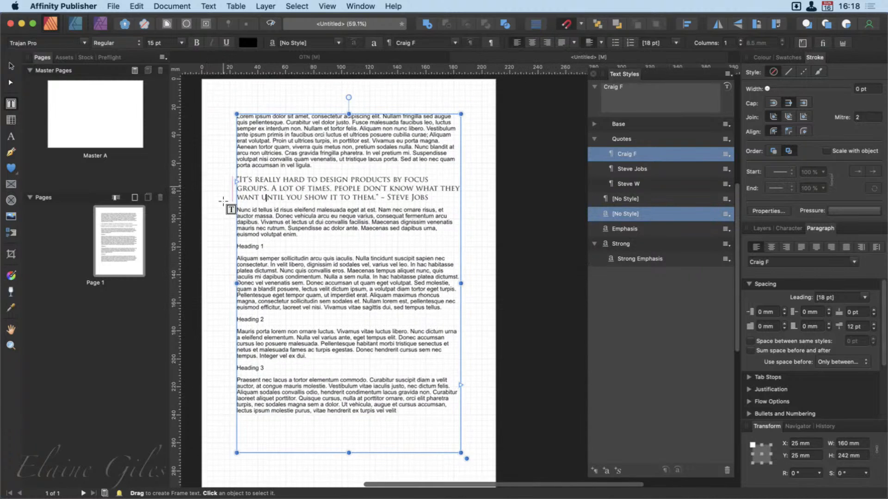
{"action": "scroll", "coordinate": [224, 201], "scroll_direction": "up", "scroll_amount": 10}
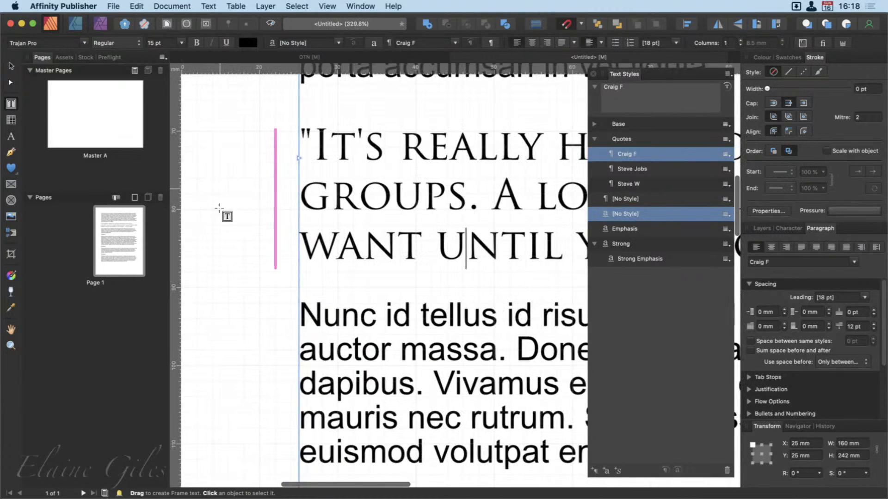
{"action": "left_click", "coordinate": [637, 171]}
{"action": "left_click", "coordinate": [641, 183]}
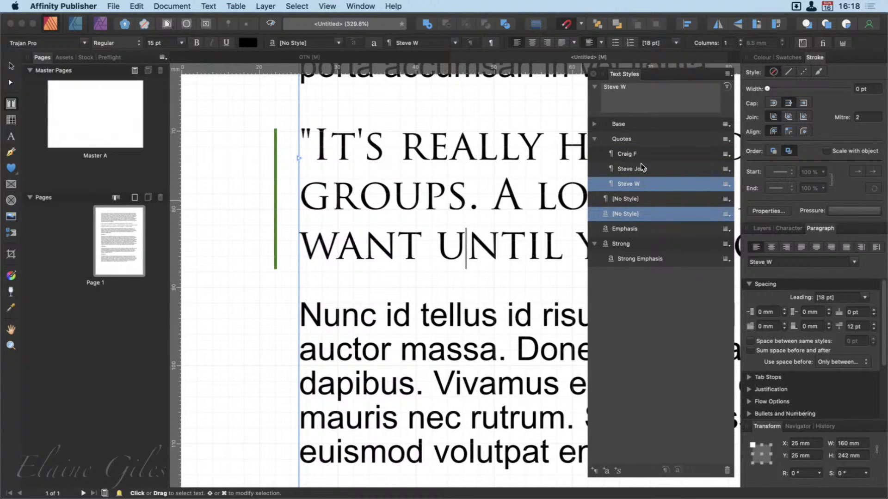
Edit the Quotes parent style to increase the stroke width of its Decoration 1 line.
{"action": "right_click", "coordinate": [637, 145]}
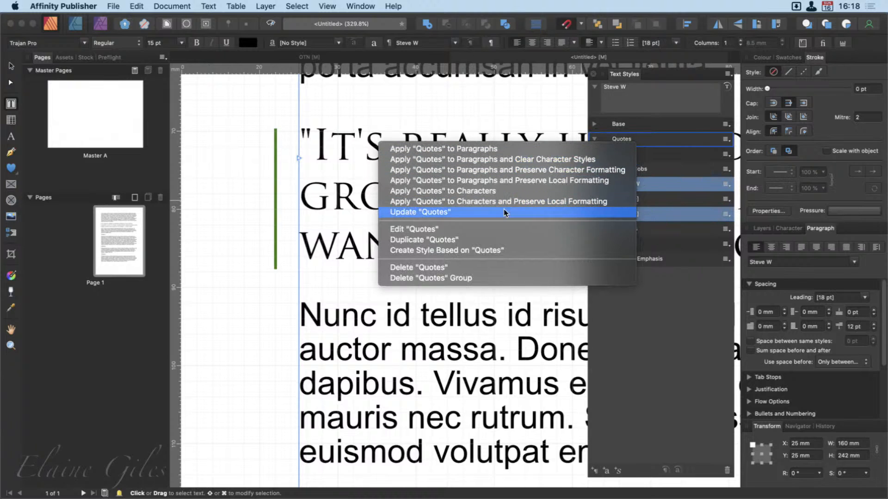
{"action": "left_click", "coordinate": [484, 229]}
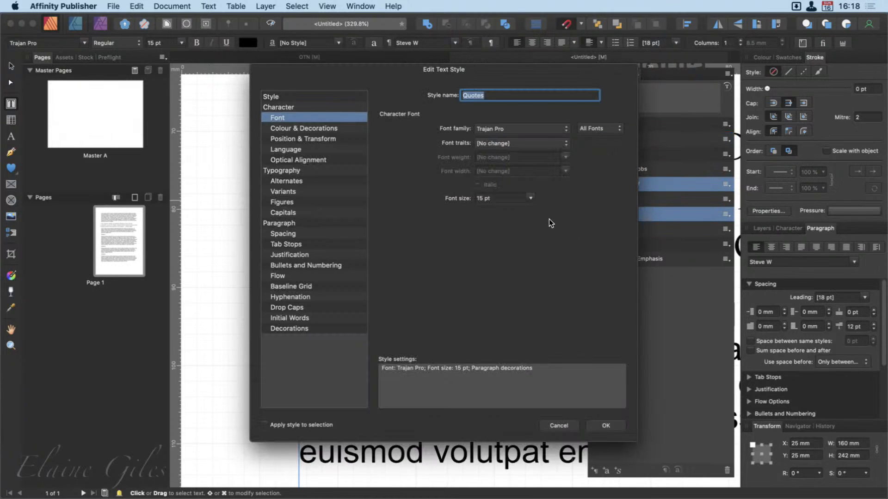
{"action": "left_click", "coordinate": [325, 328]}
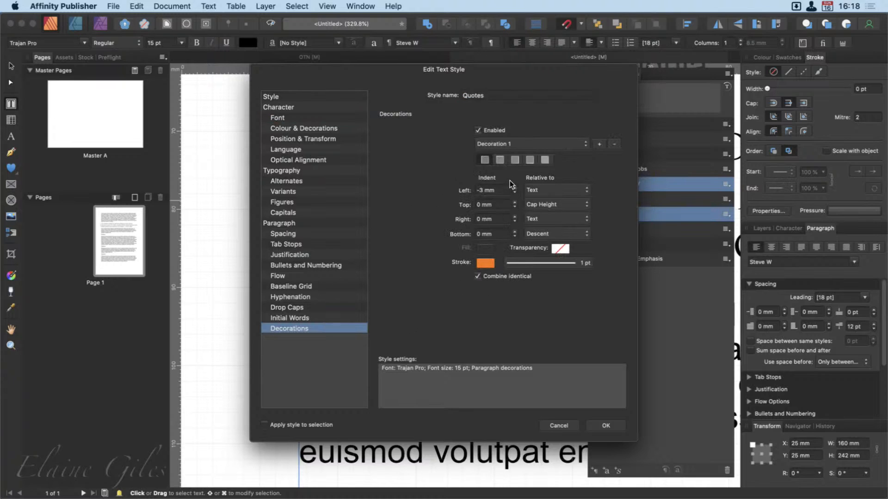
{"action": "left_click", "coordinate": [576, 264]}
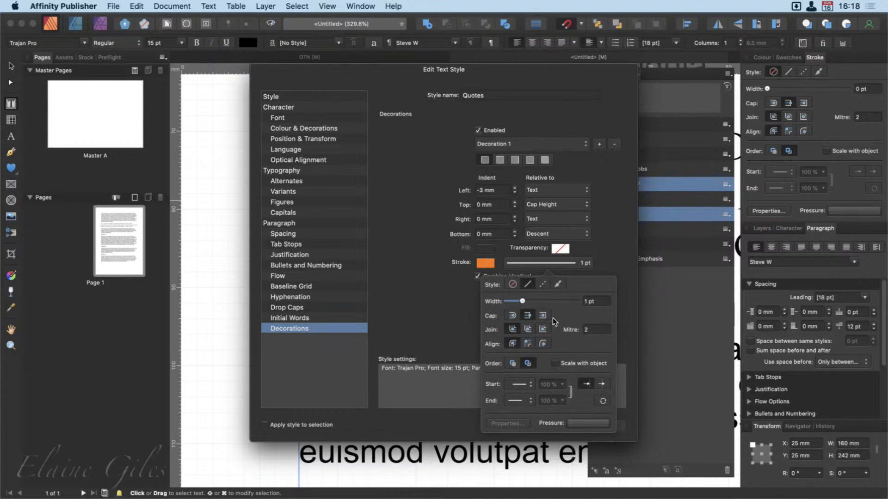
{"action": "left_click_drag", "start_coordinate": [523, 301], "coordinate": [529, 301]}
{"action": "left_click", "coordinate": [451, 319]}
{"action": "left_click", "coordinate": [620, 436]}
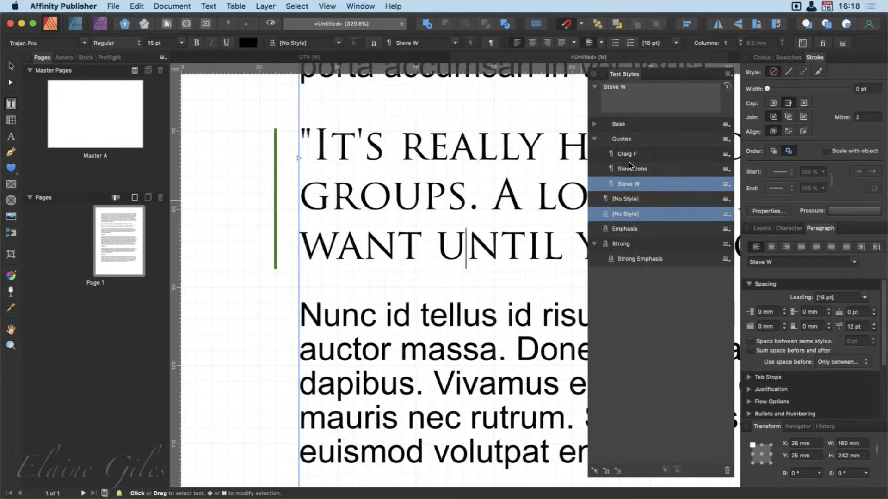
Compare the Steve Jobs, Craig F and Steve W styles on the quote paragraph, finishing with Steve W applied.
{"action": "left_click", "coordinate": [630, 168]}
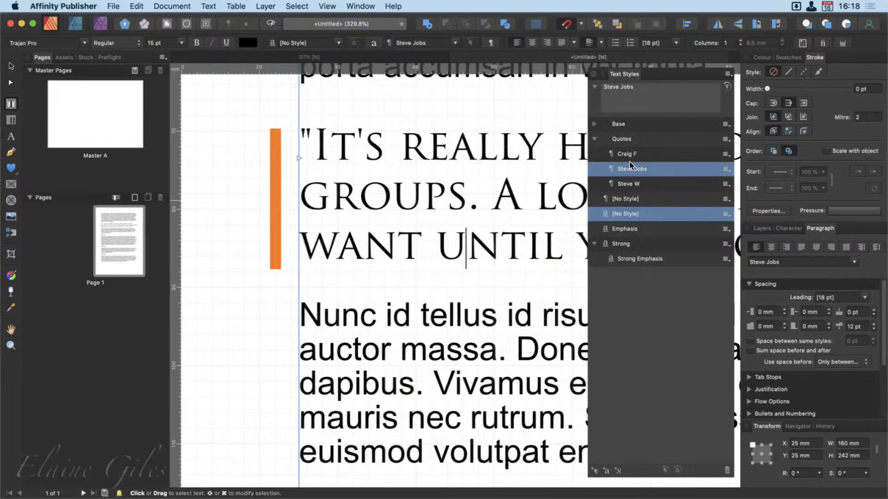
{"action": "left_click", "coordinate": [634, 156]}
{"action": "left_click", "coordinate": [634, 174]}
{"action": "left_click", "coordinate": [634, 184]}
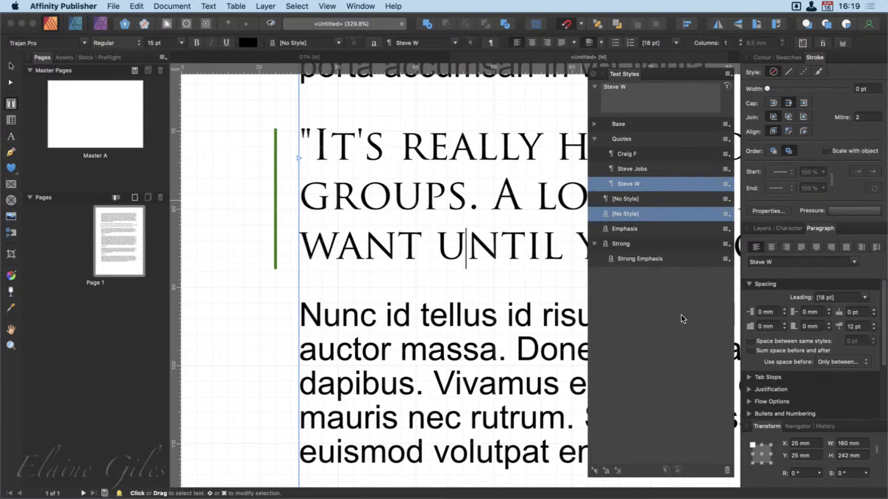
{"action": "scroll", "coordinate": [480, 379], "scroll_direction": "down", "scroll_amount": 5}
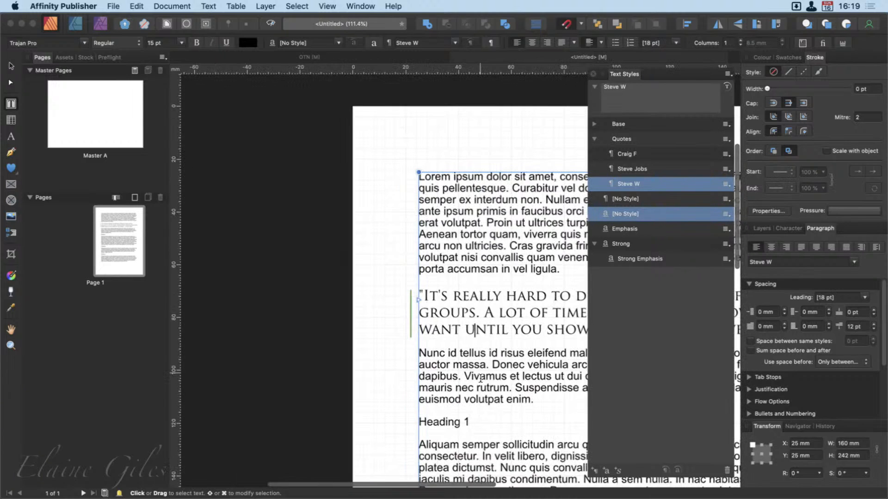
{"action": "scroll", "coordinate": [481, 378], "scroll_direction": "down", "scroll_amount": 3}
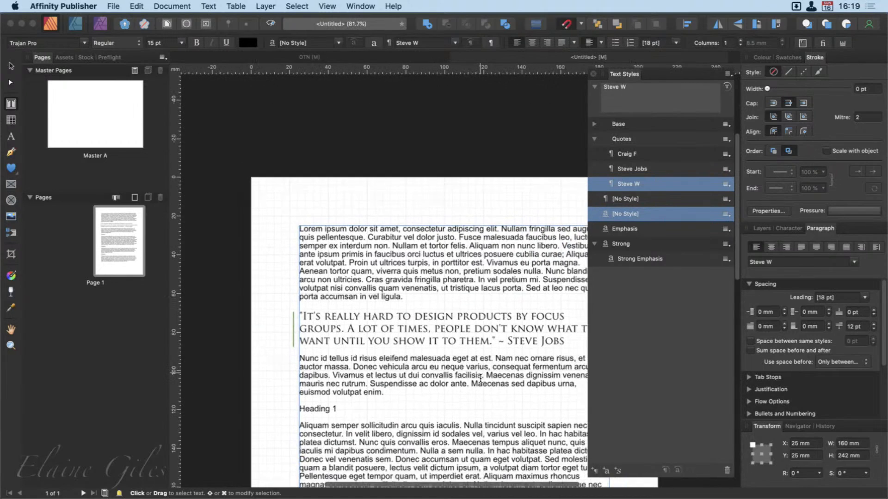
{"action": "scroll", "coordinate": [480, 379], "scroll_direction": "down", "scroll_amount": 4}
{"action": "scroll", "coordinate": [481, 379], "scroll_direction": "down", "scroll_amount": 2}
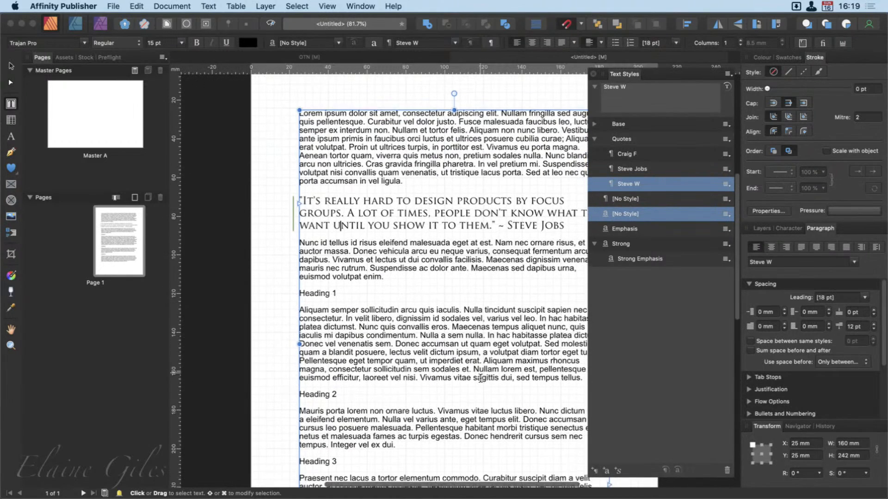
{"action": "scroll", "coordinate": [481, 378], "scroll_direction": "right", "scroll_amount": 4}
{"action": "scroll", "coordinate": [480, 379], "scroll_direction": "left", "scroll_amount": 3}
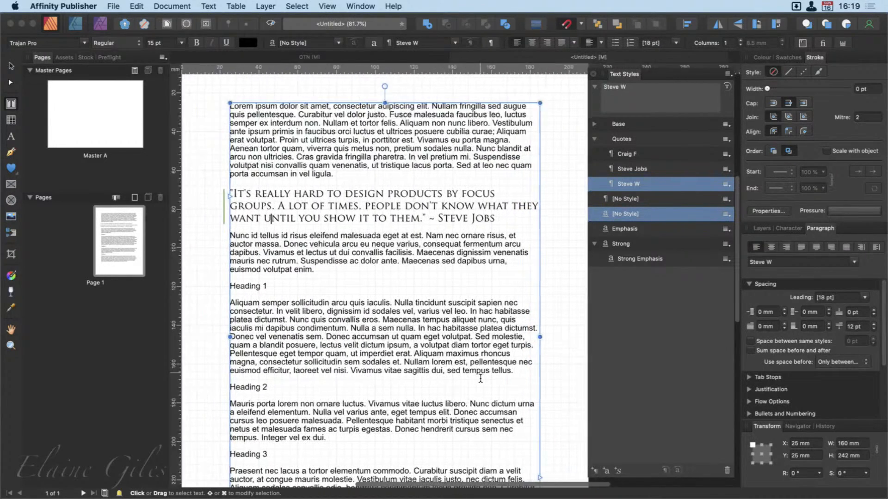
Create a new document from the A4 print preset.
{"action": "key", "text": "super+n"}
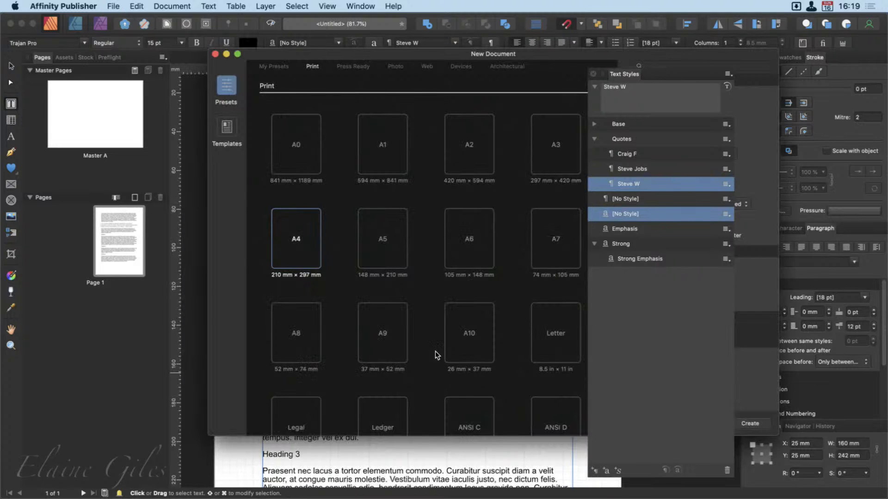
{"action": "double_click", "coordinate": [284, 227]}
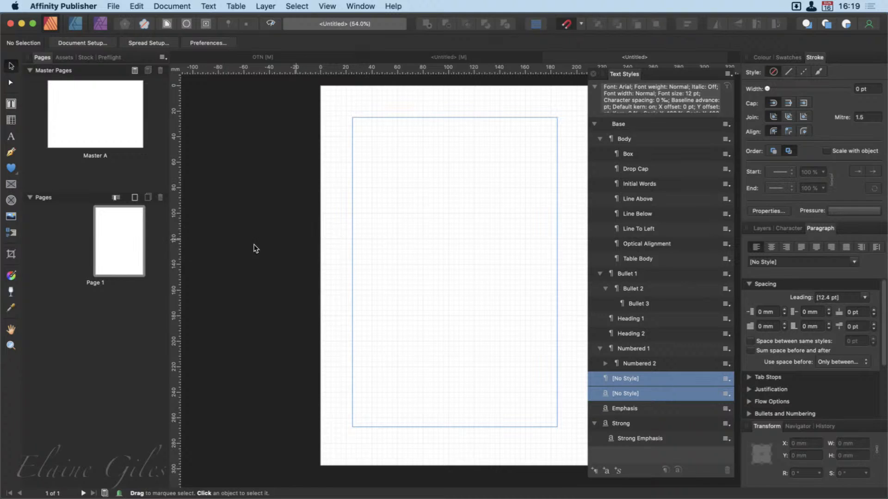
Switch to Microsoft Word and examine the full list of recommended styles for the blank document.
{"action": "key", "text": "super+Tab"}
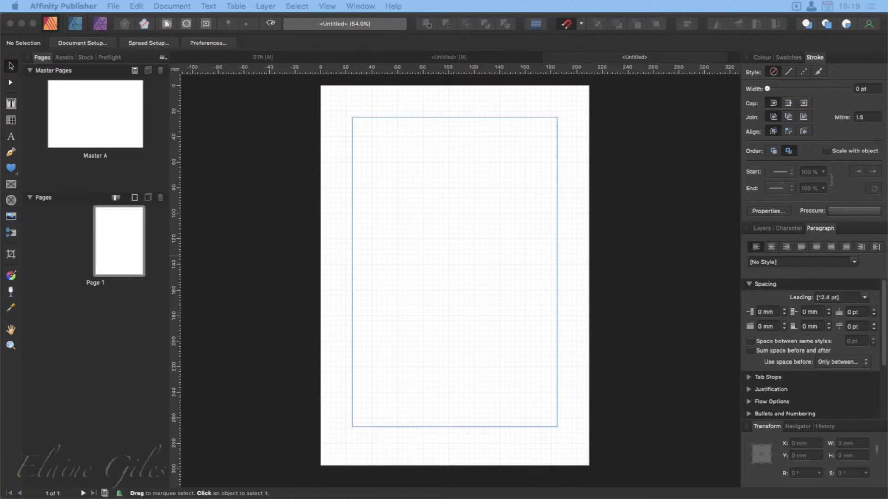
{"action": "key", "text": "super+space"}
{"action": "type", "text": "word"}
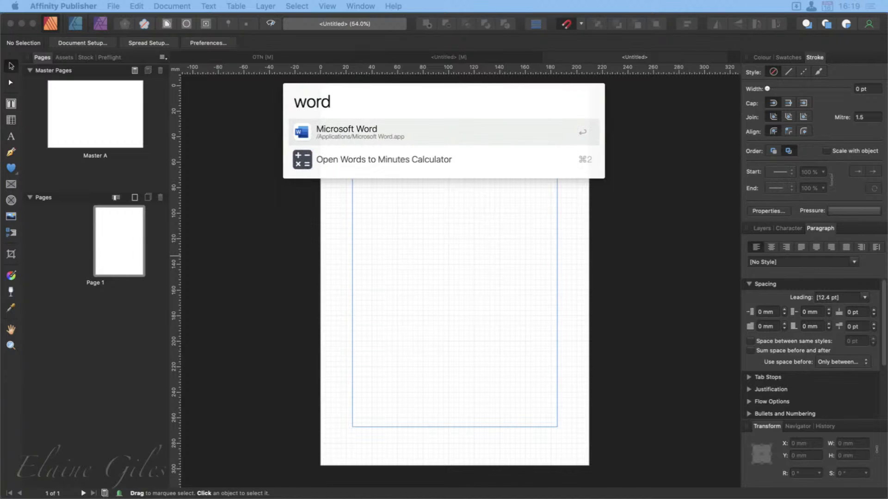
{"action": "key", "text": "Return"}
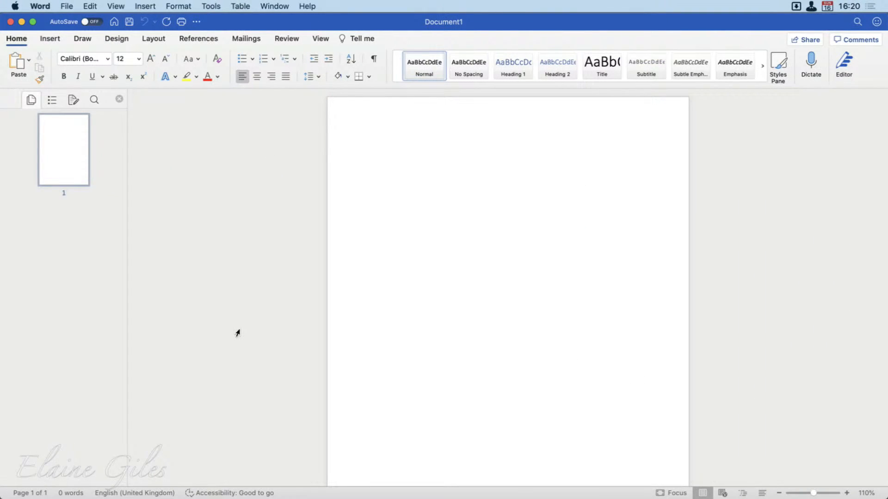
{"action": "left_click", "coordinate": [781, 63]}
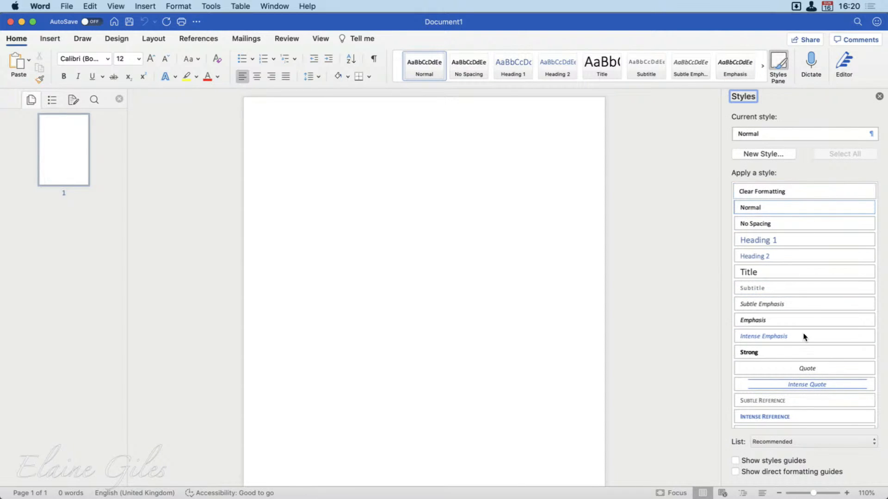
{"action": "scroll", "coordinate": [824, 396], "scroll_direction": "down", "scroll_amount": 3}
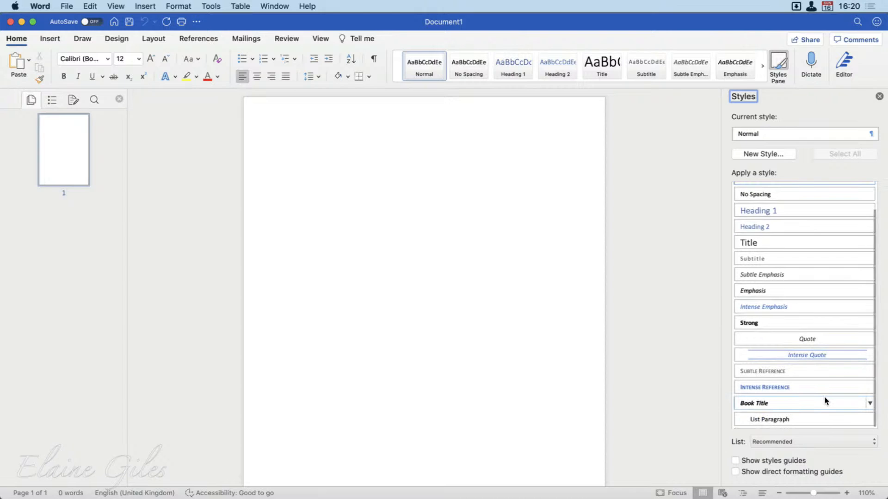
Fill the blank document with sample text by entering =rand(10,5) on its first line.
{"action": "left_click", "coordinate": [334, 192]}
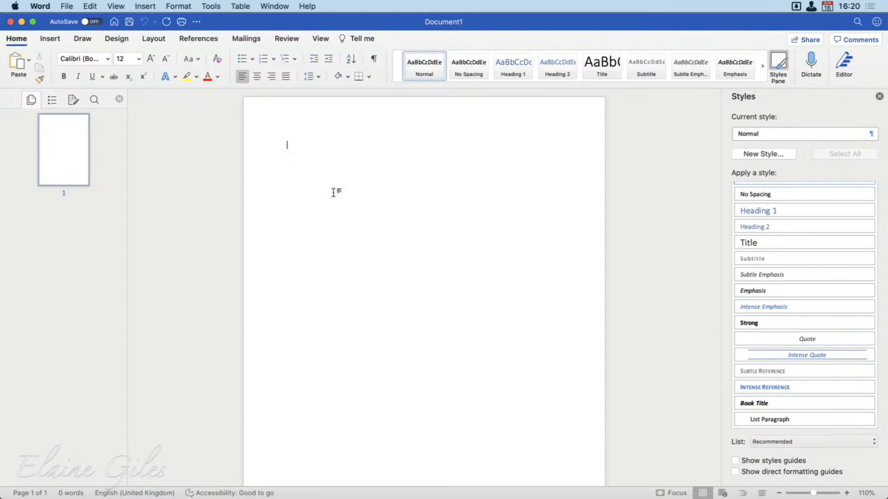
{"action": "type", "text": "=rand"}
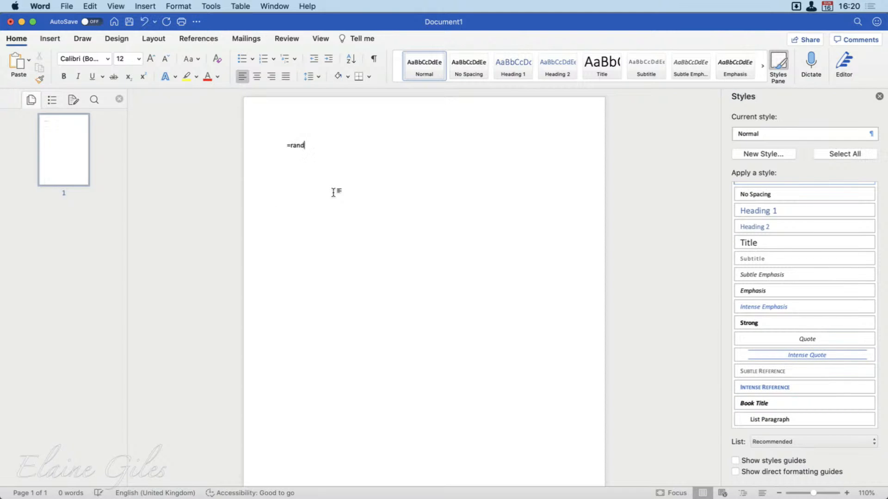
{"action": "type", "text": "(10"}
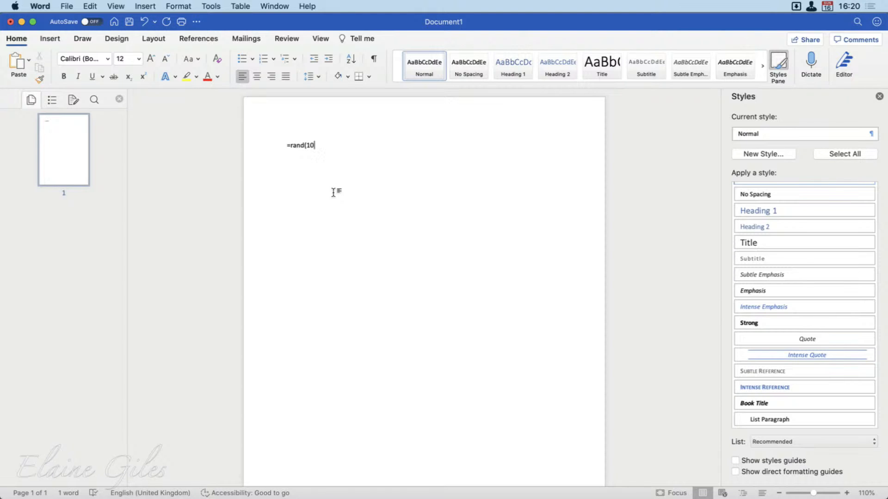
{"action": "type", "text": ",5)"}
{"action": "key", "text": "Return"}
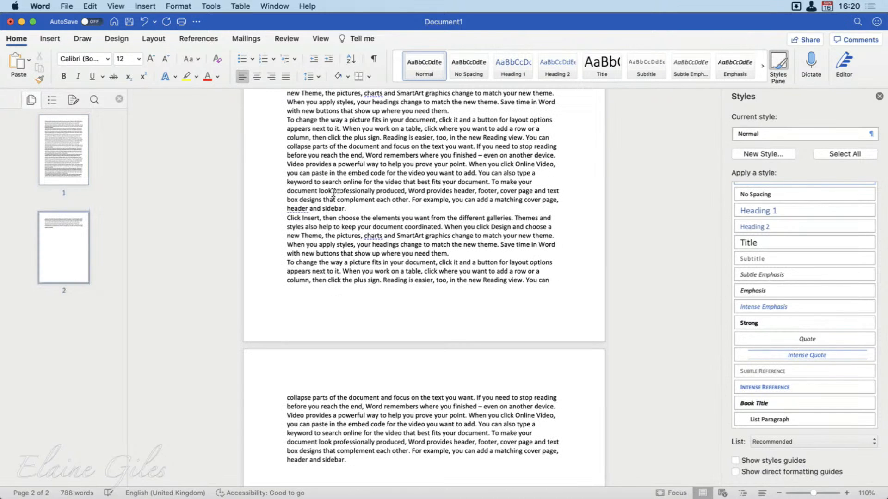
Insert a line reading "Heading 1" above the first paragraph of the sample text.
{"action": "scroll", "coordinate": [393, 217], "scroll_direction": "up", "scroll_amount": 10}
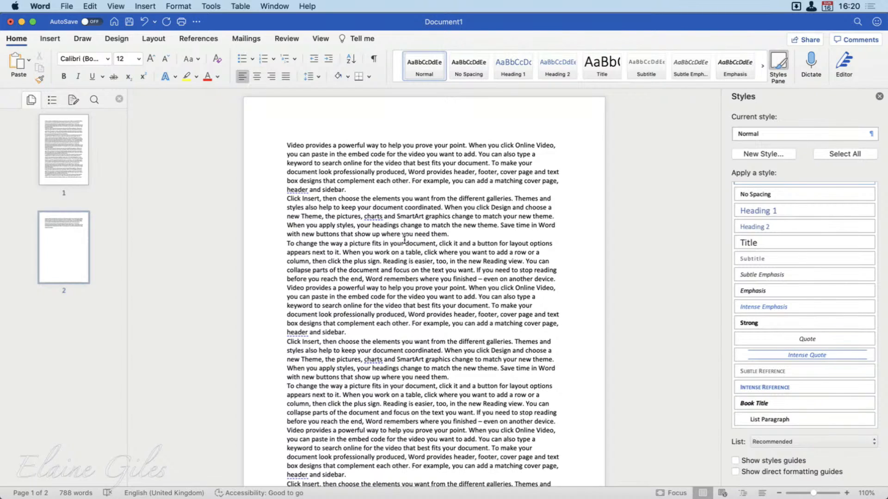
{"action": "left_click", "coordinate": [292, 146]}
{"action": "key", "text": "Left"}
{"action": "type", "text": "Heading 1"}
{"action": "key", "text": "Return"}
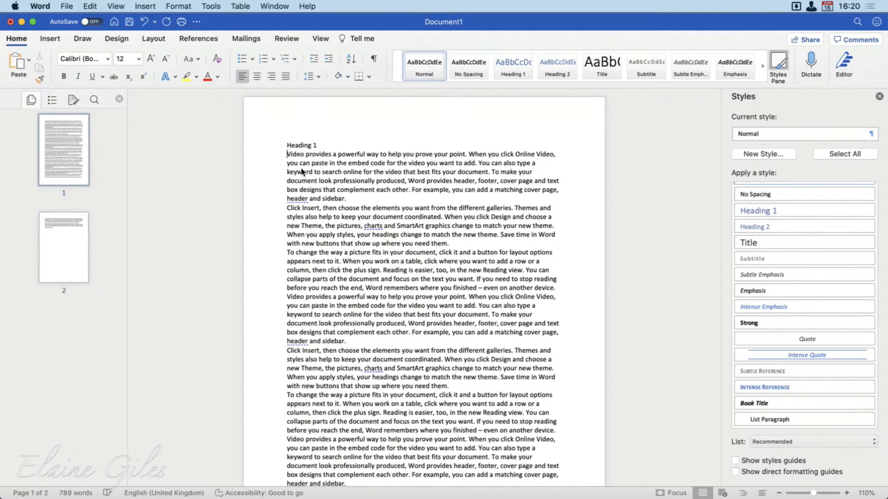
Insert a line reading "Heading 2" above the paragraph that begins with "Click Insert".
{"action": "key", "text": "Down"}
{"action": "key", "text": "Down"}
{"action": "key", "text": "Down"}
{"action": "key", "text": "Down"}
{"action": "key", "text": "Down"}
{"action": "key", "text": "Down"}
{"action": "key", "text": "Return"}
{"action": "key", "text": "Up"}
{"action": "type", "text": "Heading 2"}
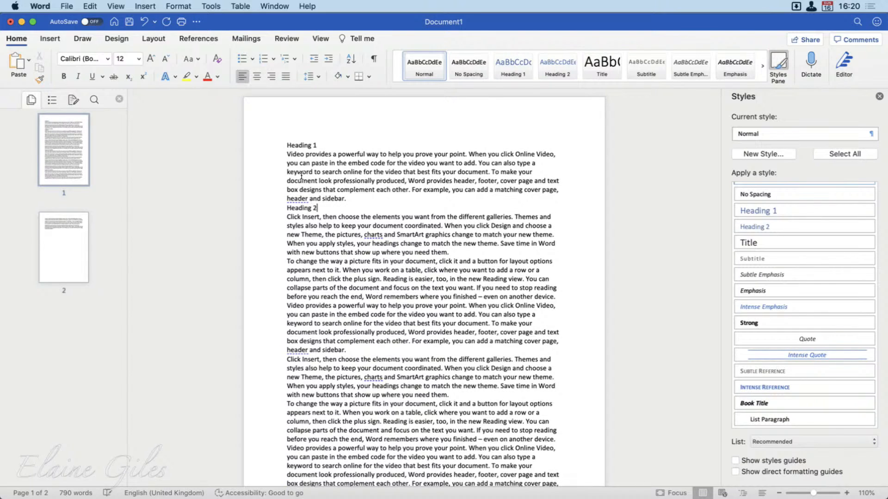
Insert a line reading "Heading 3" above the paragraph that begins with "To change the way a picture fits".
{"action": "left_click", "coordinate": [461, 258]}
{"action": "key", "text": "Return"}
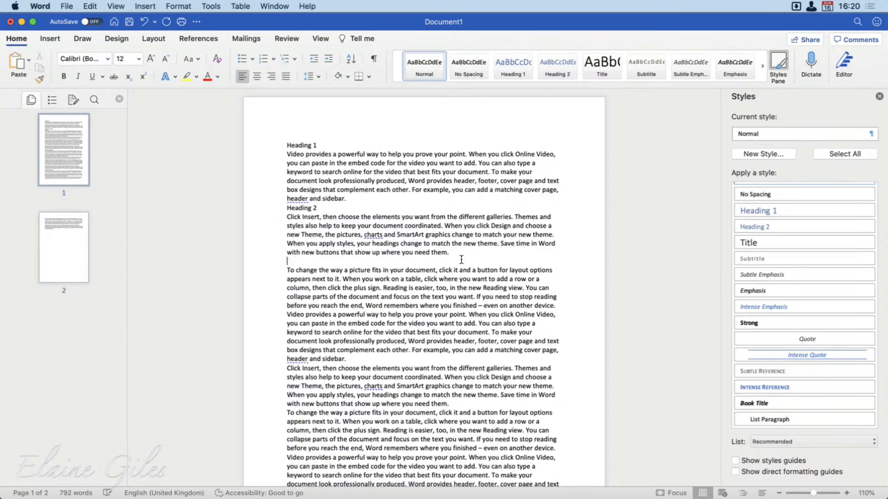
{"action": "type", "text": "Heading"}
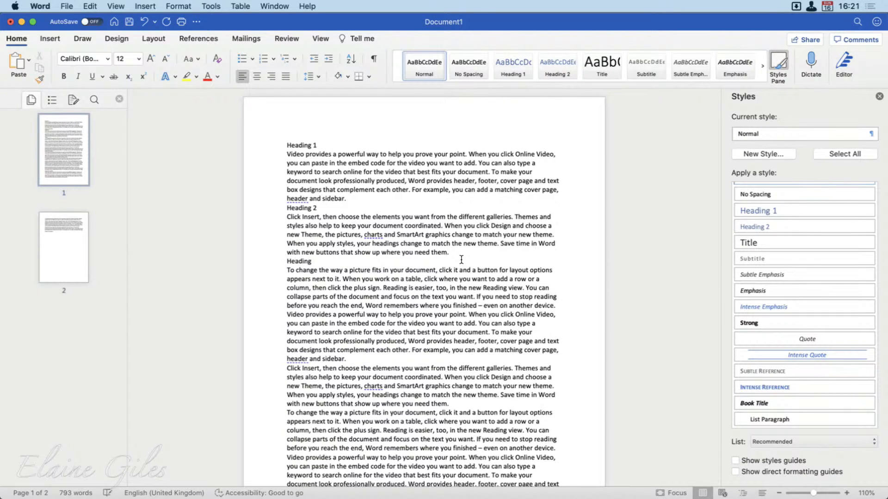
{"action": "type", "text": " 3"}
Apply the Heading 1, Heading 2 and Heading 3 styles to their matching heading lines.
{"action": "left_click", "coordinate": [373, 148]}
{"action": "left_click", "coordinate": [760, 212]}
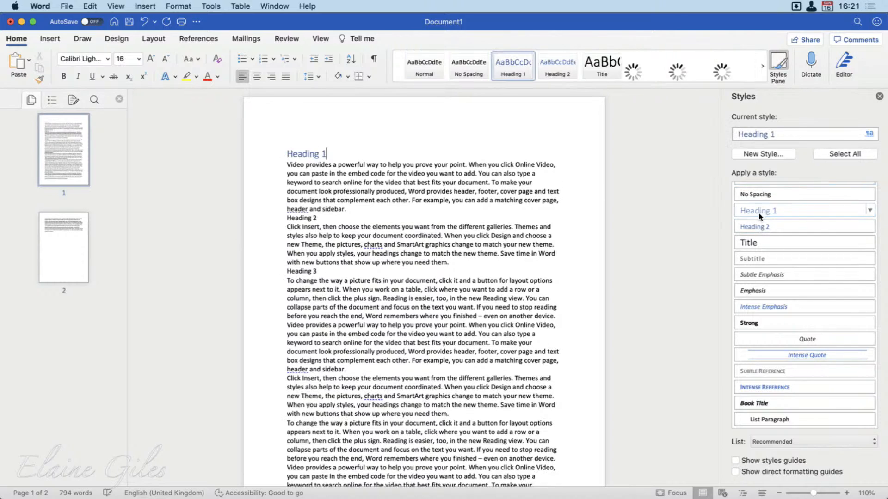
{"action": "left_click", "coordinate": [329, 218]}
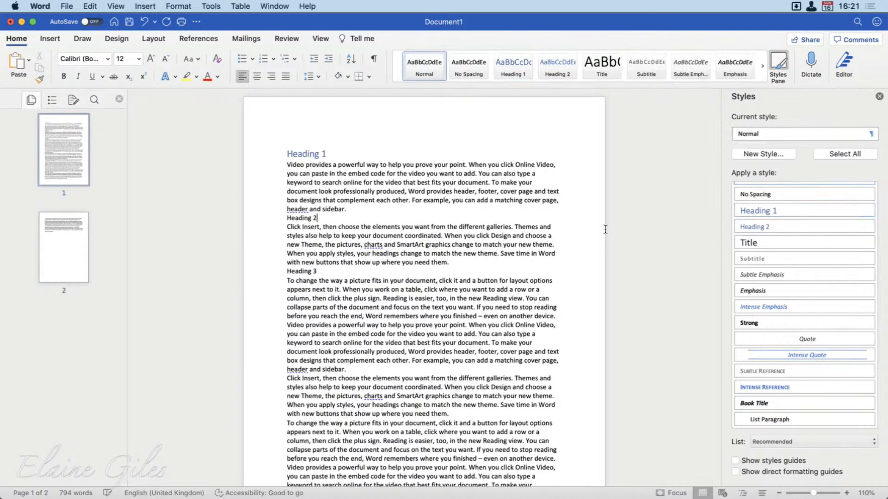
{"action": "left_click", "coordinate": [749, 227]}
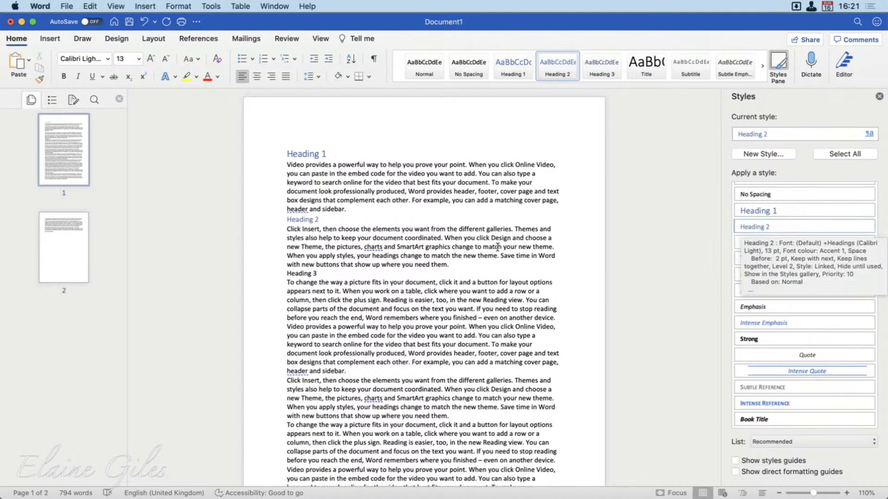
{"action": "left_click", "coordinate": [338, 276]}
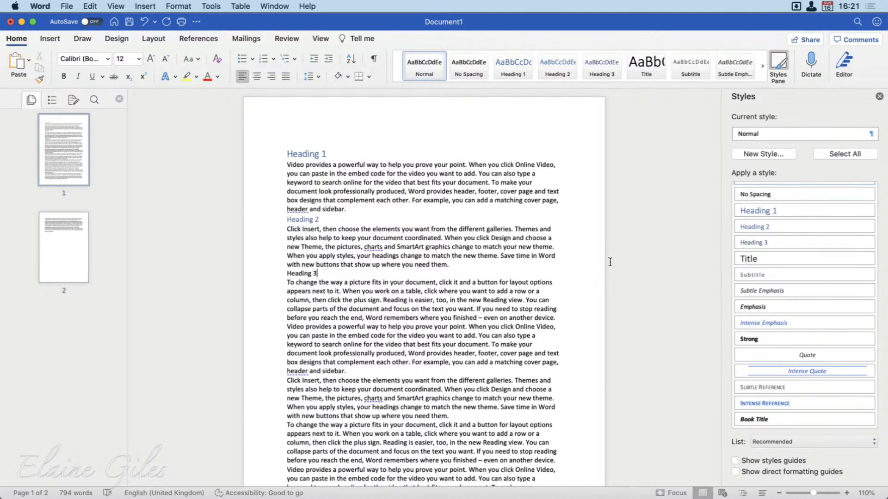
{"action": "left_click_drag", "start_coordinate": [621, 287], "coordinate": [724, 247]}
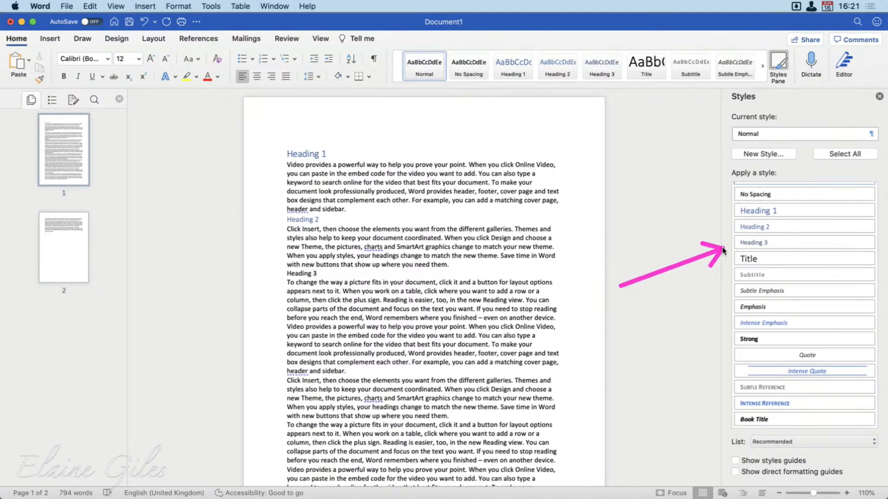
{"action": "left_click", "coordinate": [761, 244]}
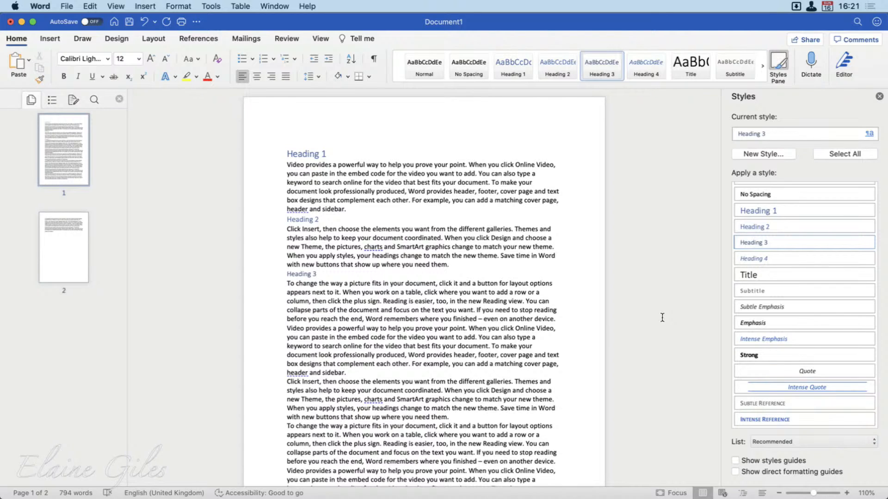
Apply the Strong style to "remembers" and Intense Emphasis to "want from the different galleries" in the text below Heading 3.
{"action": "double_click", "coordinate": [401, 319]}
{"action": "left_click", "coordinate": [761, 355]}
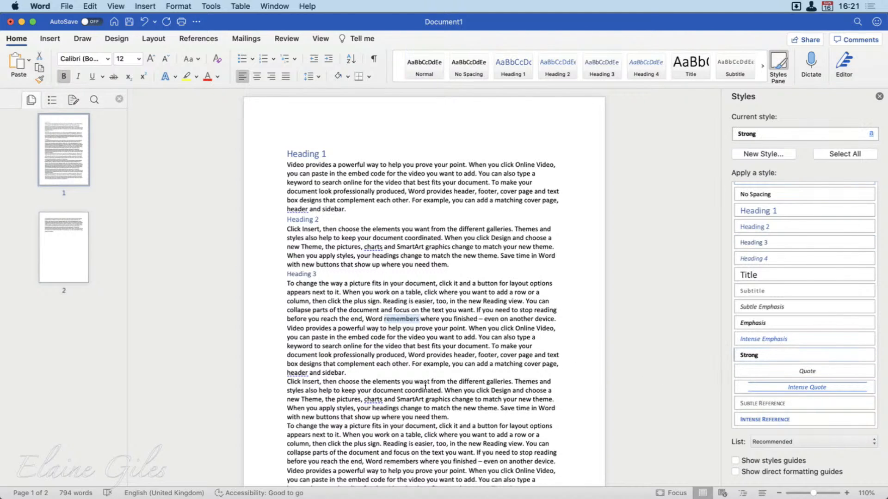
{"action": "left_click_drag", "start_coordinate": [414, 382], "coordinate": [512, 382]}
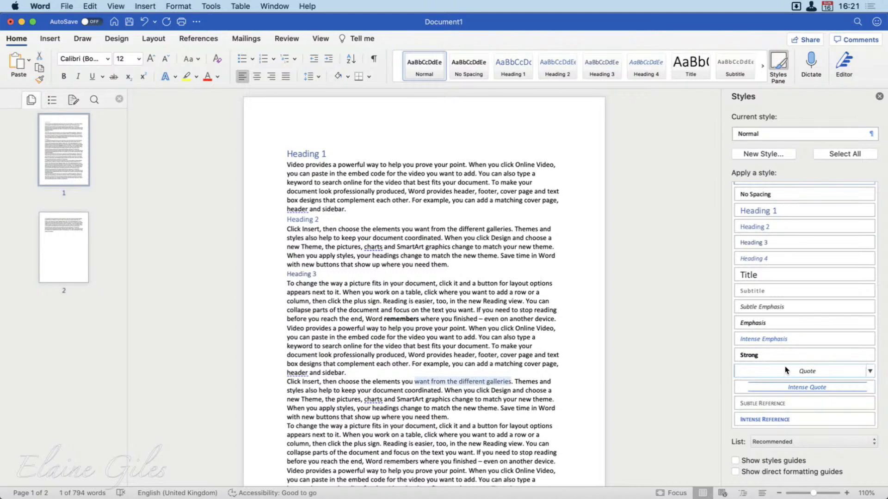
{"action": "scroll", "coordinate": [786, 366], "scroll_direction": "down", "scroll_amount": 2}
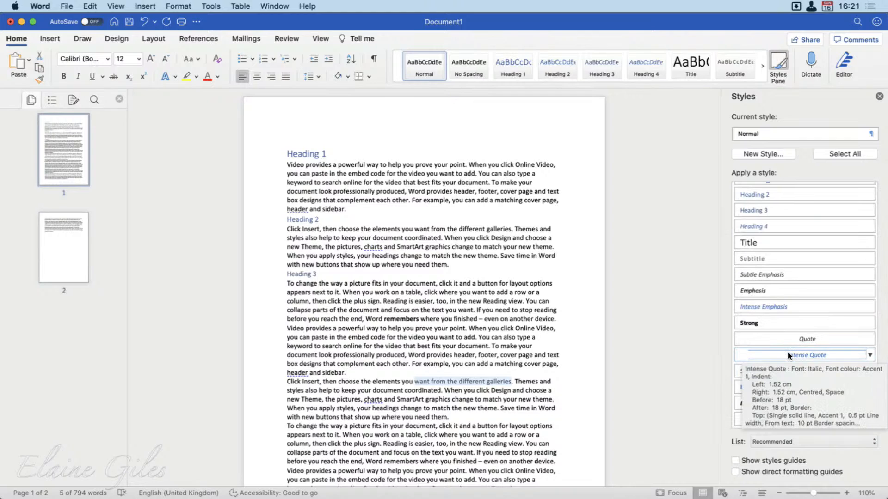
{"action": "left_click", "coordinate": [771, 307]}
{"action": "left_click", "coordinate": [544, 414]}
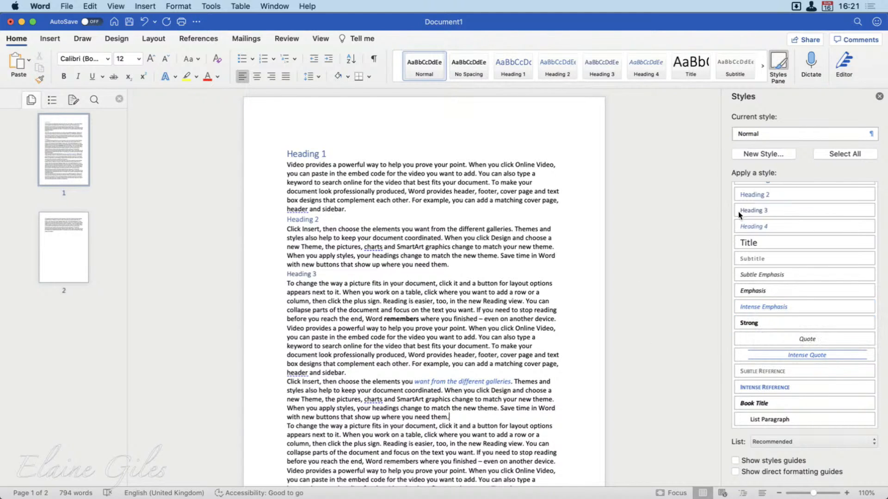
Modify the Heading 1 style to use a dark green Accent 6 theme colour for its font.
{"action": "scroll", "coordinate": [783, 296], "scroll_direction": "up", "scroll_amount": 3}
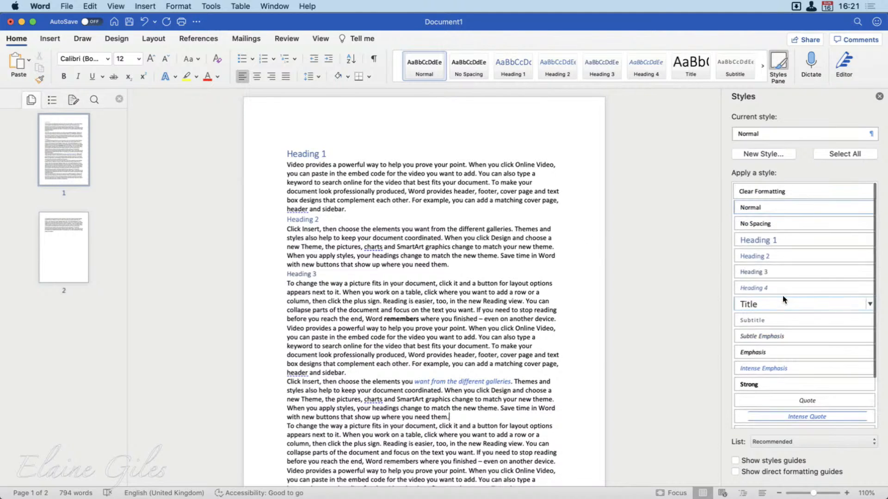
{"action": "left_click", "coordinate": [869, 241]}
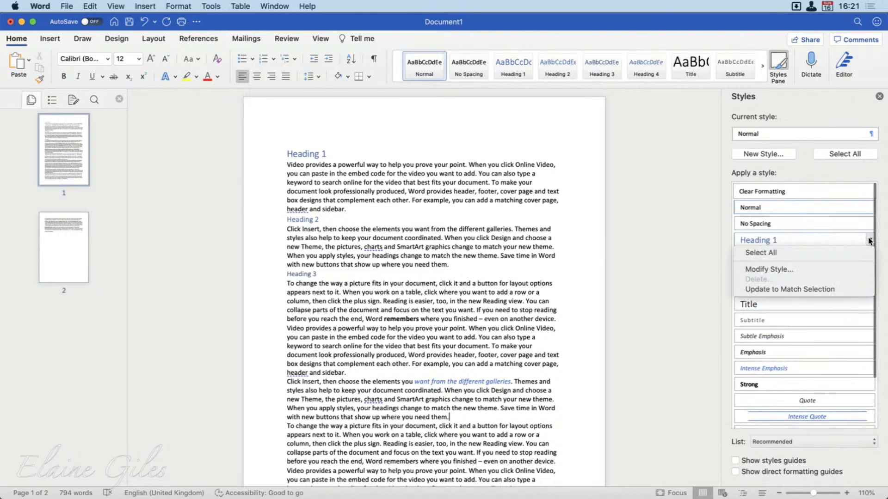
{"action": "left_click", "coordinate": [766, 270]}
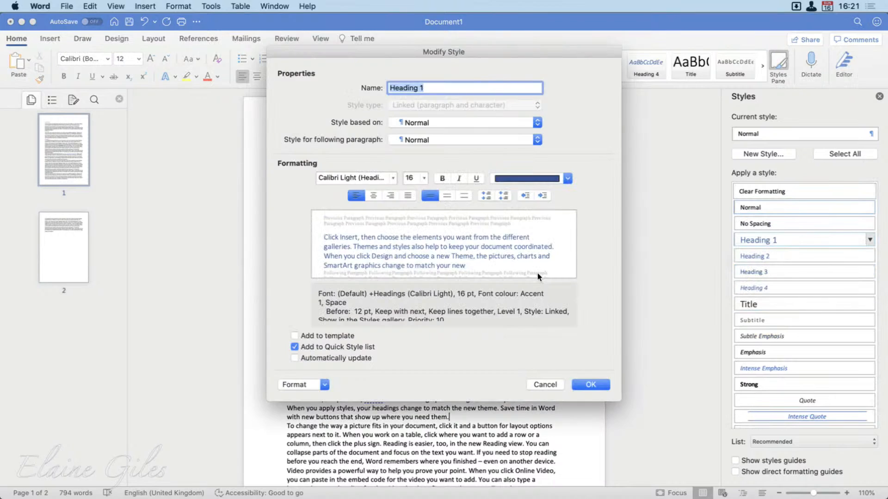
{"action": "left_click", "coordinate": [568, 178]}
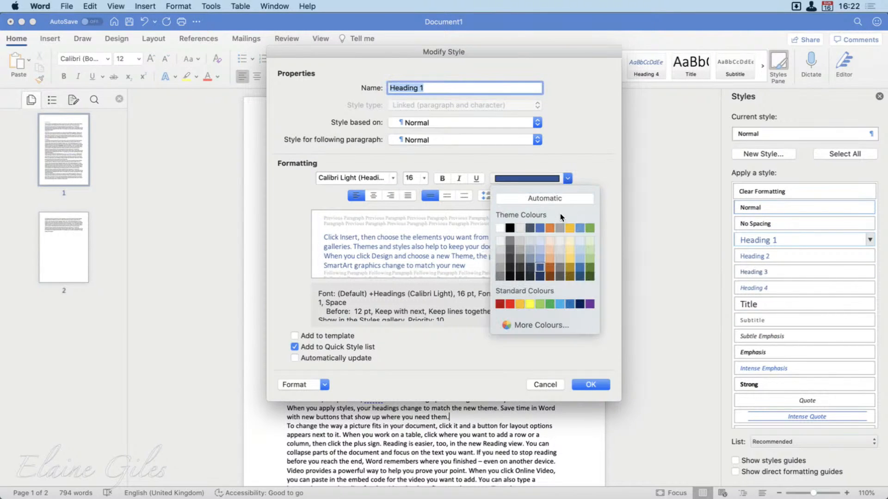
{"action": "left_click", "coordinate": [591, 267]}
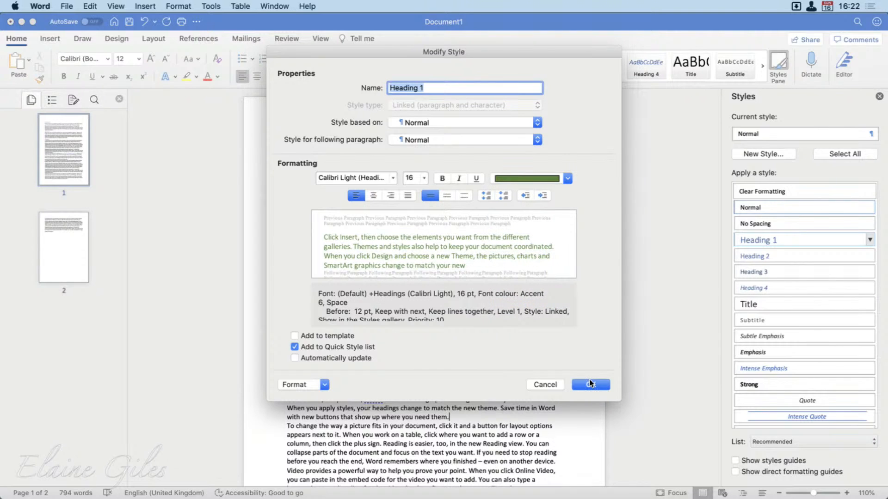
{"action": "left_click", "coordinate": [591, 385]}
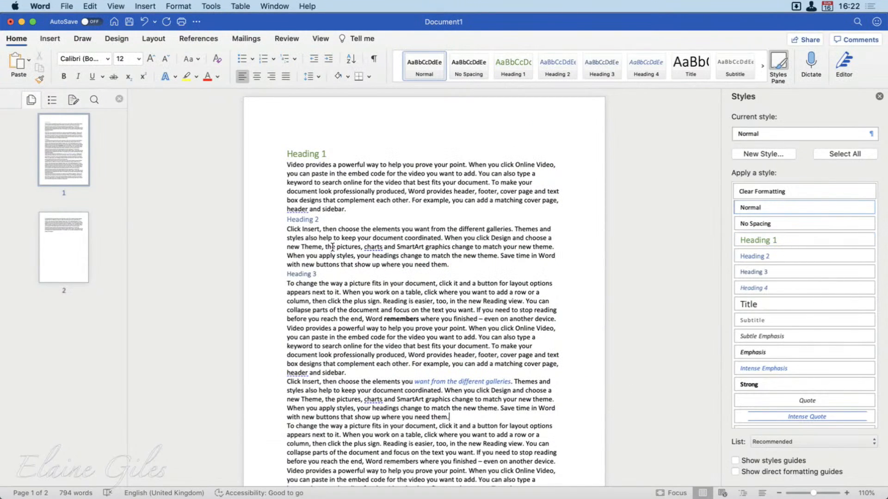
Save the document to the Desktop as "Word File" in Word Document (.docx) format.
{"action": "key", "text": "super+n"}
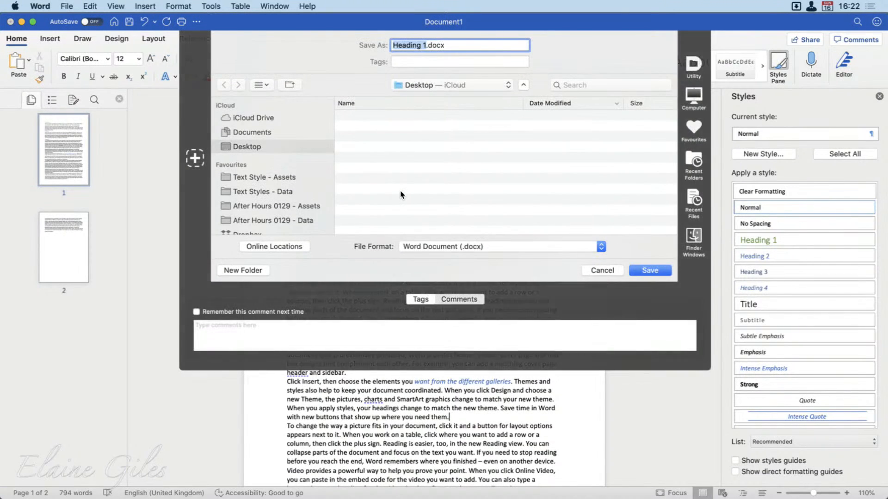
{"action": "type", "text": "Word File"}
{"action": "key", "text": "Return"}
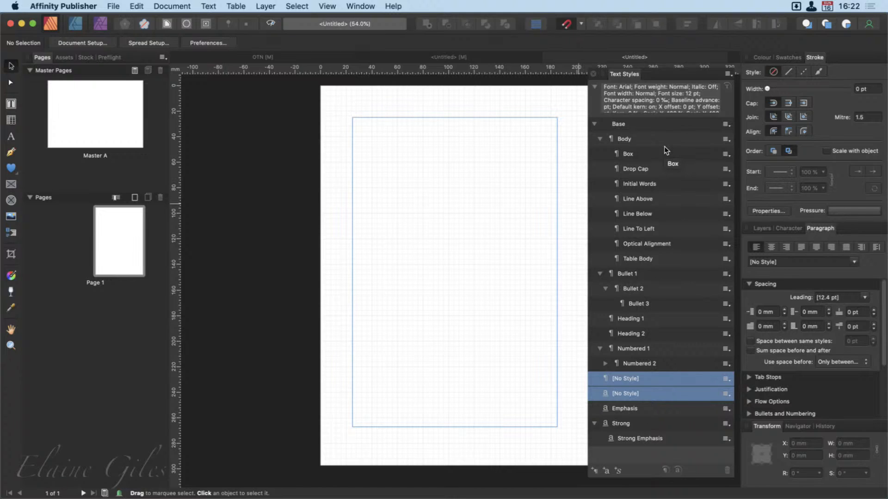
Switch to Affinity Publisher and detach and delete all text styles in the new untitled document.
{"action": "left_click", "coordinate": [728, 73]}
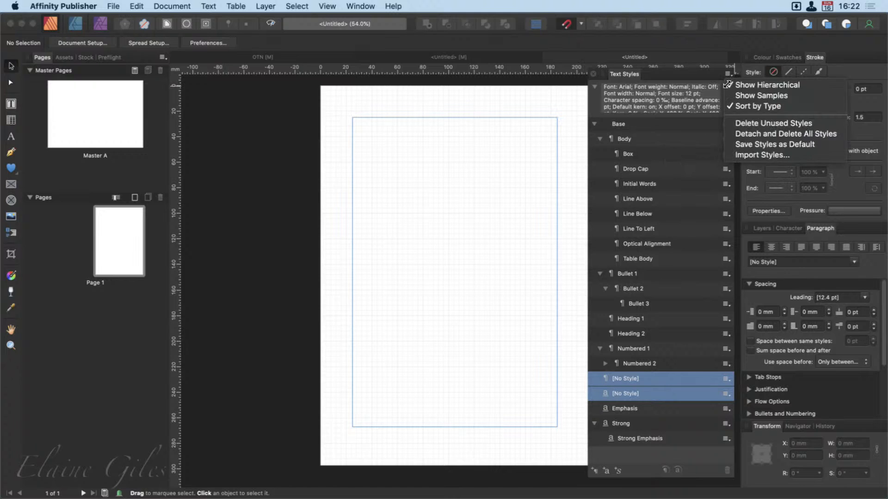
{"action": "left_click", "coordinate": [736, 137]}
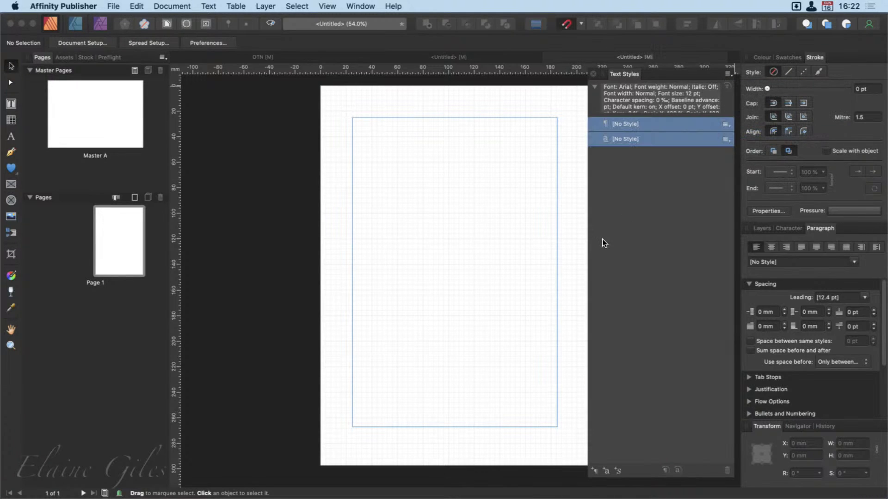
{"action": "scroll", "coordinate": [520, 293], "scroll_direction": "right", "scroll_amount": 5}
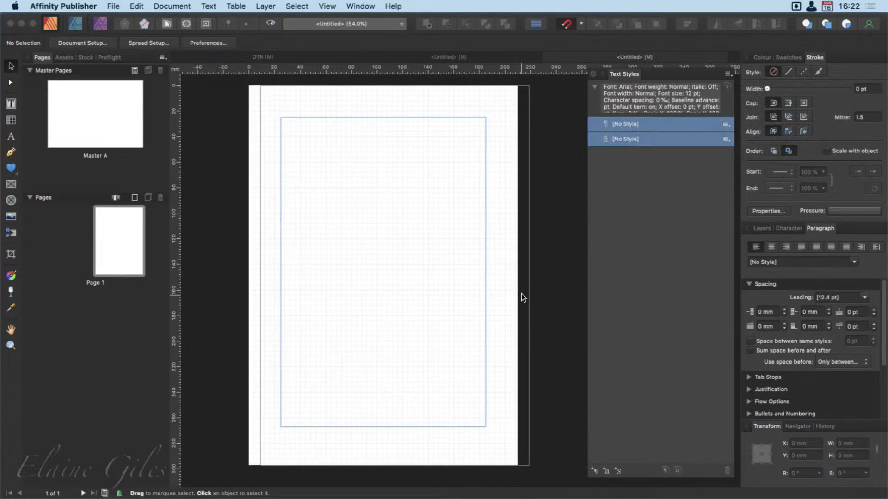
{"action": "scroll", "coordinate": [364, 248], "scroll_direction": "left", "scroll_amount": 2}
Place Word File.docx from the Desktop on page 1 as a text frame filling the margins, about 160 × 242 mm.
{"action": "left_click", "coordinate": [120, 6]}
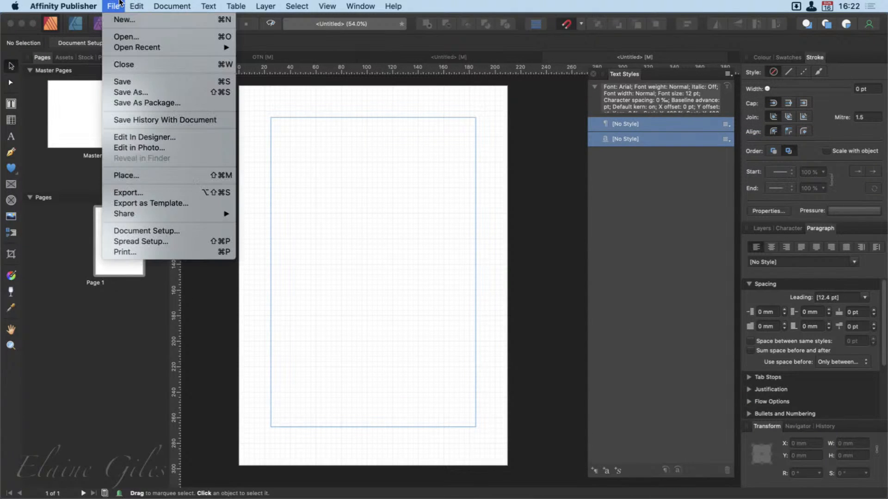
{"action": "left_click", "coordinate": [136, 172]}
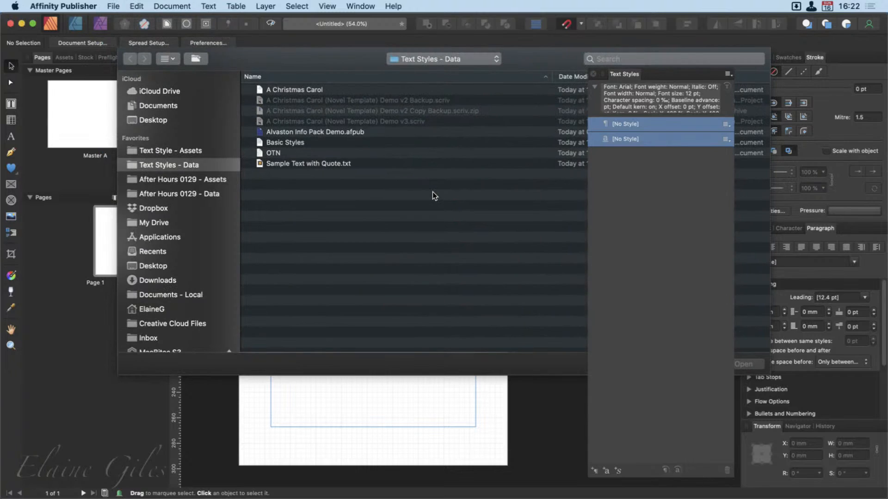
{"action": "left_click", "coordinate": [153, 120]}
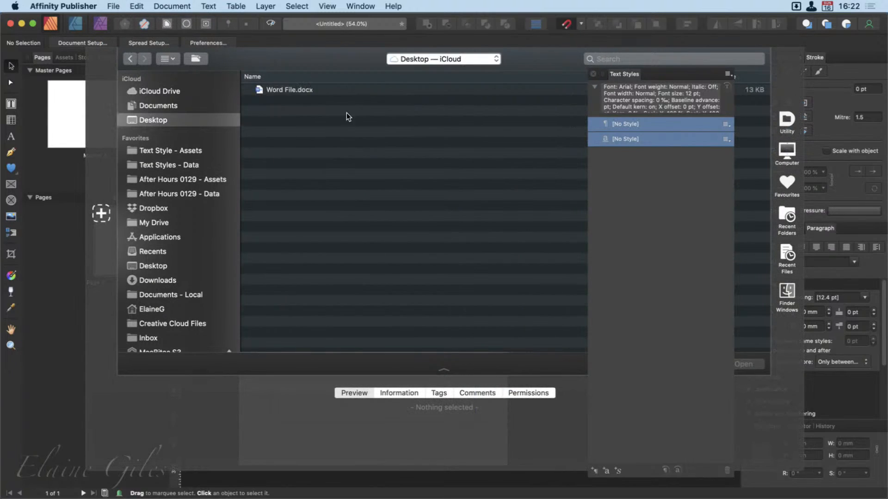
{"action": "left_click", "coordinate": [298, 94]}
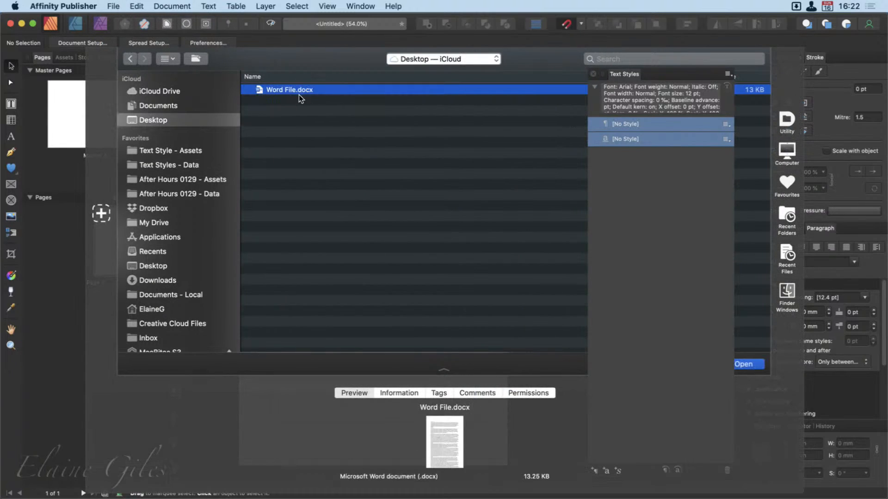
{"action": "left_click", "coordinate": [742, 365]}
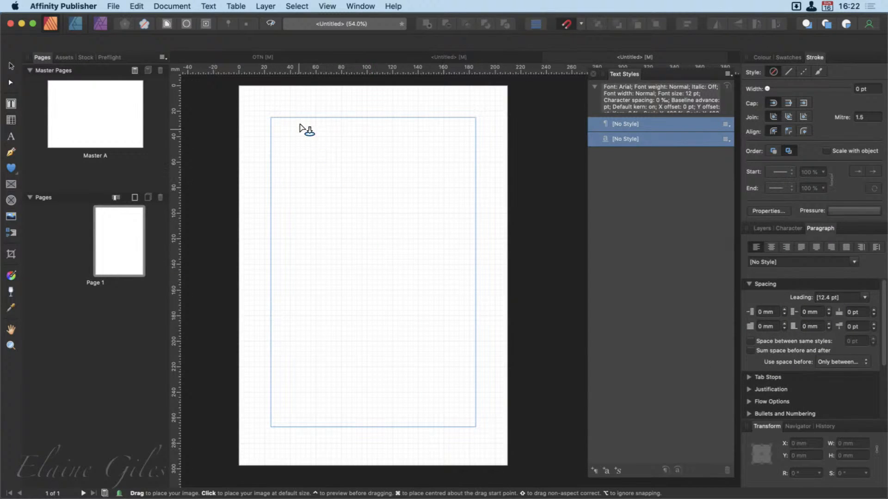
{"action": "left_click", "coordinate": [282, 130]}
{"action": "left_click_drag", "start_coordinate": [281, 136], "coordinate": [343, 219]}
{"action": "left_click_drag", "start_coordinate": [406, 308], "coordinate": [474, 432]}
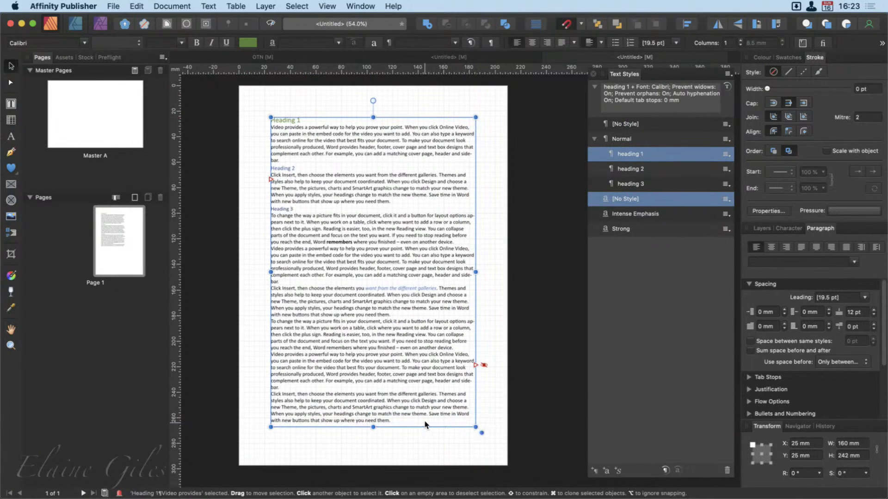
Examine the imported headings and the Strong and Intense Emphasis text against the imported text styles.
{"action": "scroll", "coordinate": [279, 112], "scroll_direction": "up", "scroll_amount": 3}
{"action": "scroll", "coordinate": [280, 113], "scroll_direction": "up", "scroll_amount": 5}
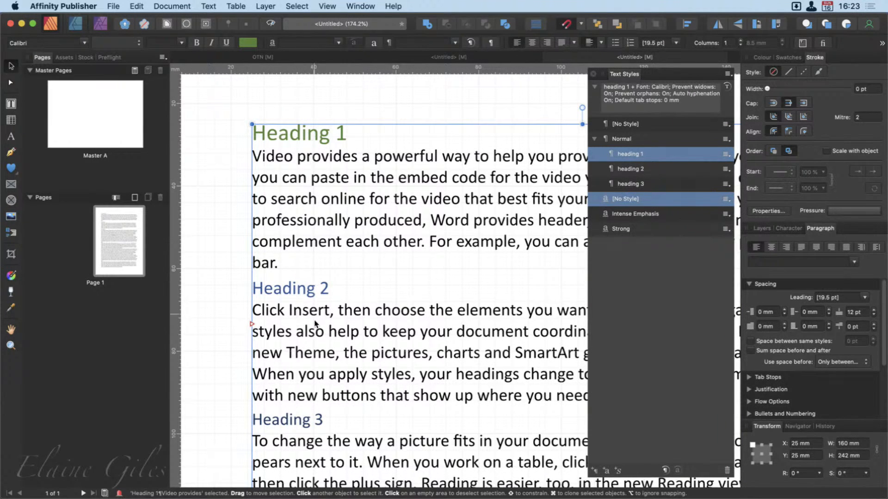
{"action": "scroll", "coordinate": [315, 305], "scroll_direction": "down", "scroll_amount": 10}
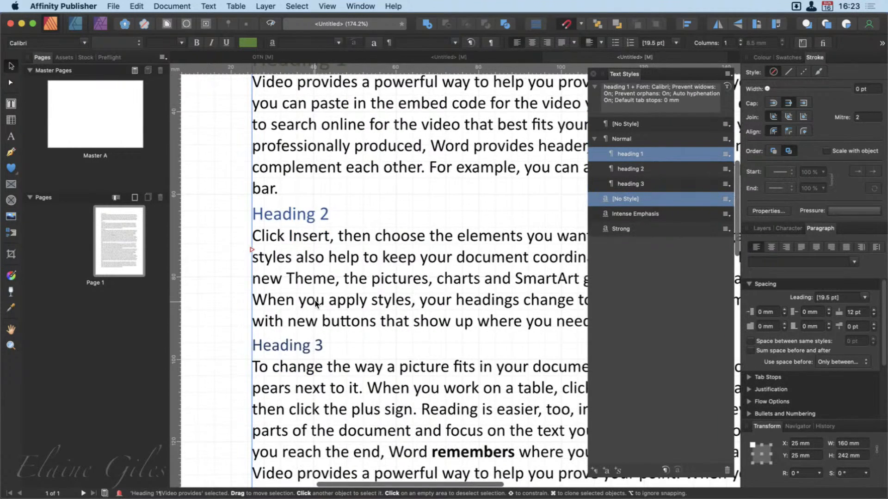
{"action": "scroll", "coordinate": [479, 337], "scroll_direction": "down", "scroll_amount": 5}
{"action": "scroll", "coordinate": [479, 336], "scroll_direction": "right", "scroll_amount": 5}
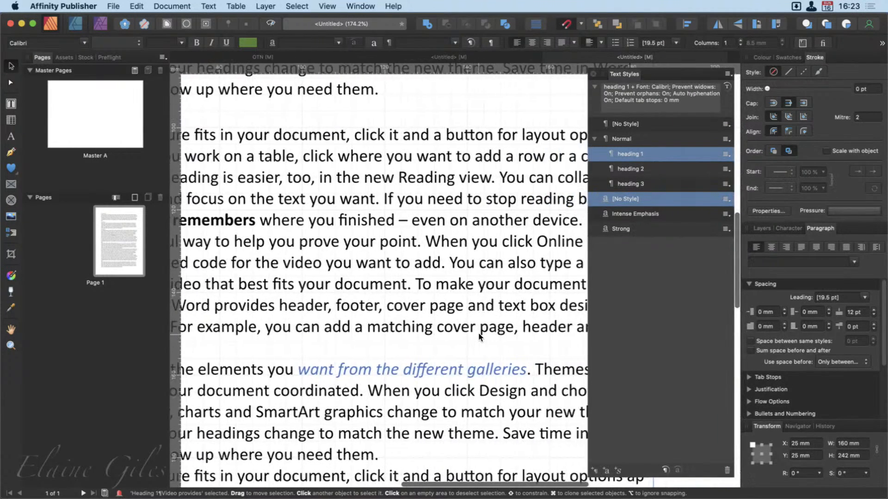
{"action": "scroll", "coordinate": [479, 337], "scroll_direction": "left", "scroll_amount": 3}
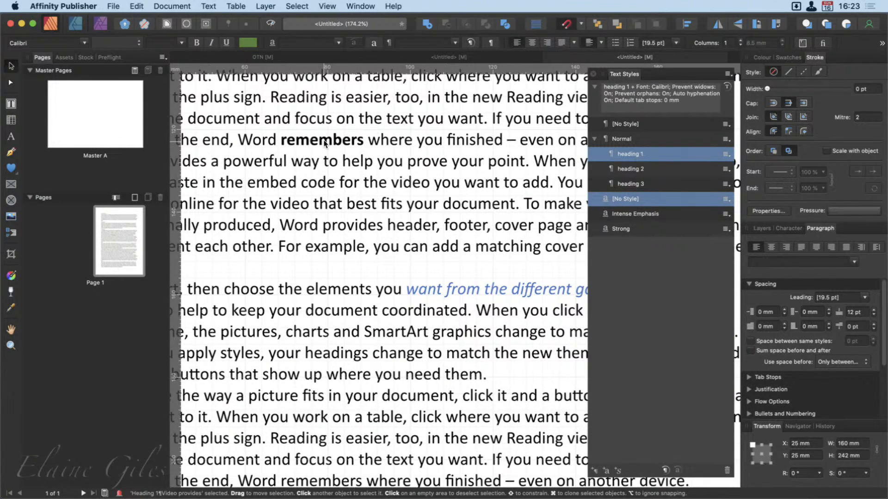
Compare the imported text styles in a flat list, and return to the hierarchical list.
{"action": "left_click", "coordinate": [666, 280]}
{"action": "left_click", "coordinate": [727, 74]}
{"action": "left_click", "coordinate": [740, 85]}
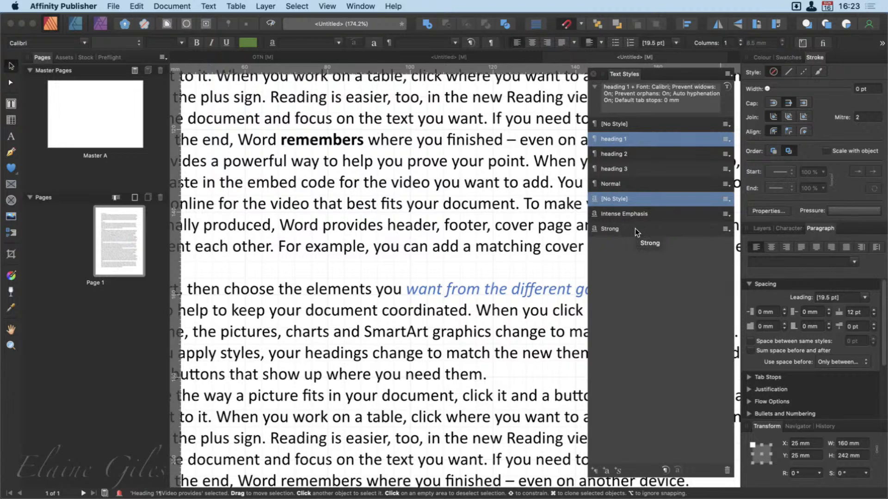
{"action": "scroll", "coordinate": [487, 283], "scroll_direction": "down", "scroll_amount": 1}
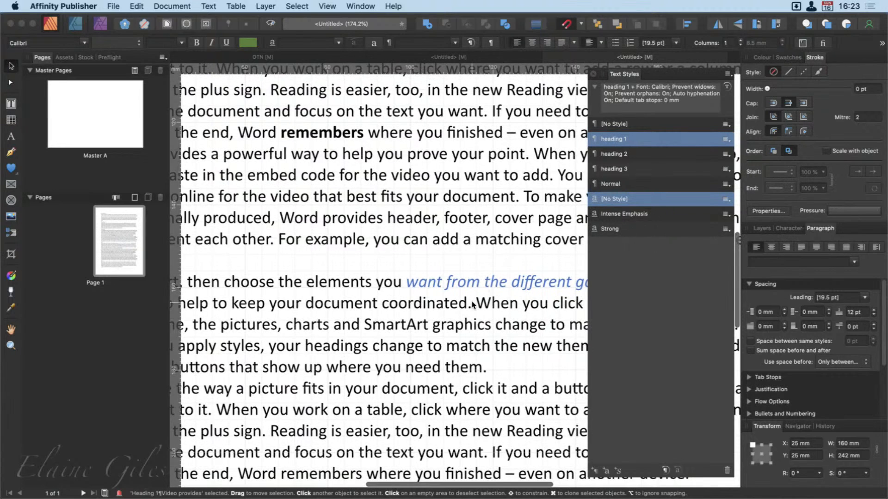
{"action": "scroll", "coordinate": [473, 308], "scroll_direction": "down", "scroll_amount": 2}
{"action": "scroll", "coordinate": [471, 304], "scroll_direction": "down", "scroll_amount": 2}
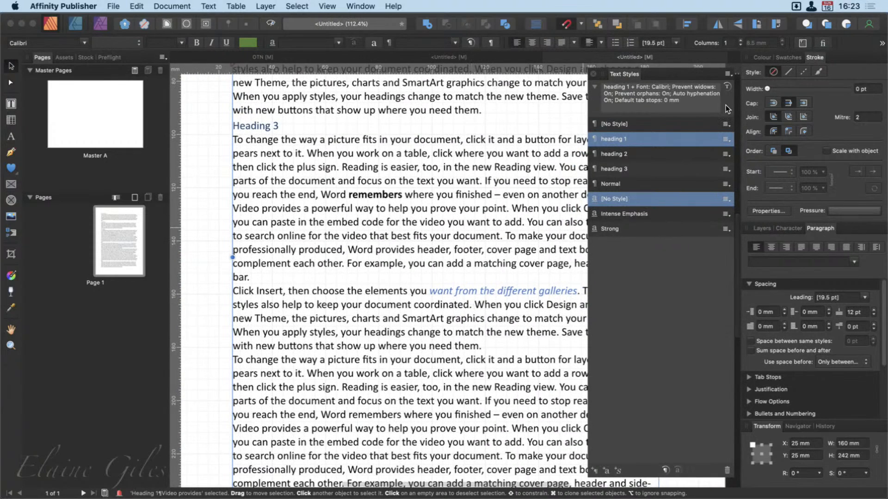
{"action": "left_click", "coordinate": [728, 76]}
{"action": "left_click", "coordinate": [734, 83]}
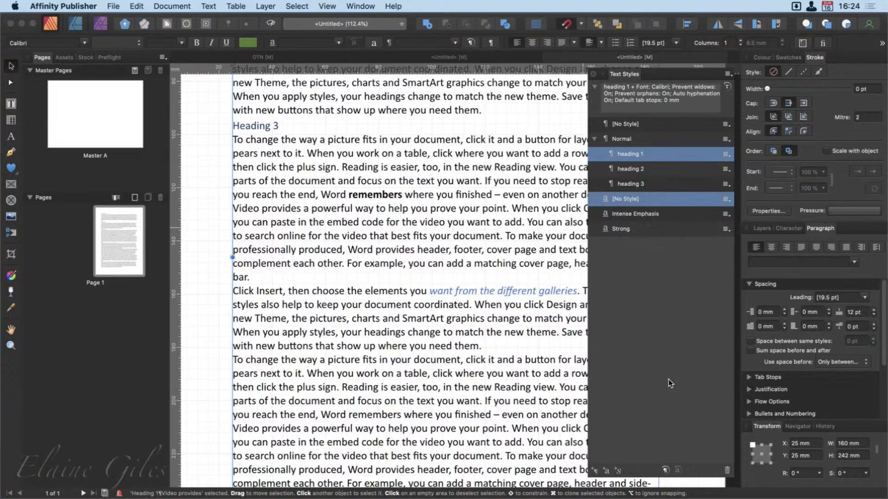
Save the document as "Word Imported" in the Text Styles - Data folder and close it.
{"action": "scroll", "coordinate": [418, 377], "scroll_direction": "down", "scroll_amount": 5}
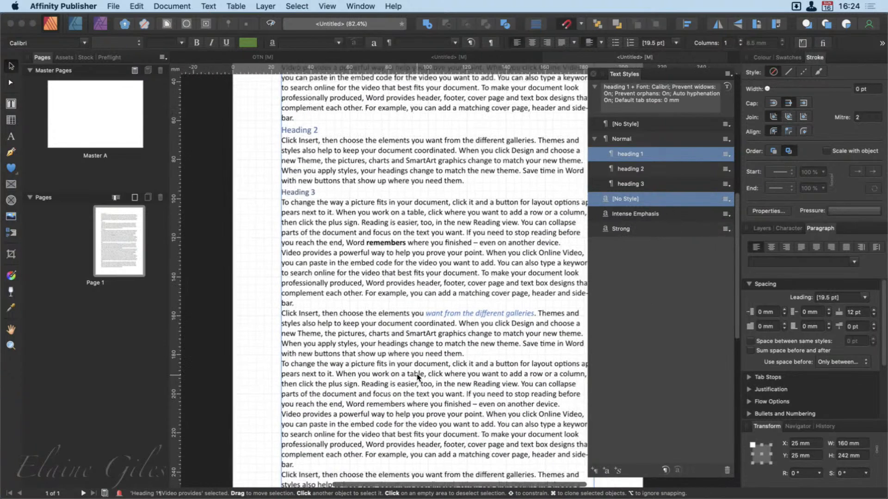
{"action": "scroll", "coordinate": [417, 378], "scroll_direction": "right", "scroll_amount": 3}
{"action": "scroll", "coordinate": [417, 378], "scroll_direction": "up", "scroll_amount": 2}
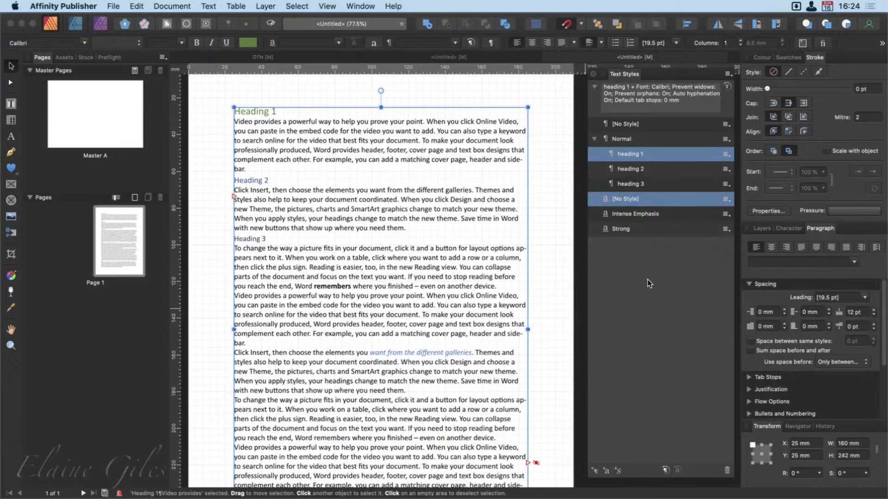
{"action": "key", "text": "super+w"}
{"action": "type", "text": "Word Imported"}
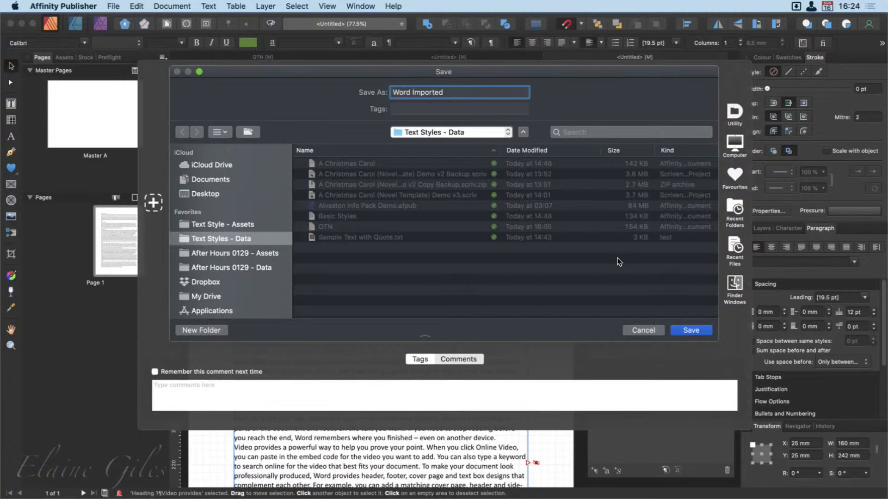
{"action": "key", "text": "Return"}
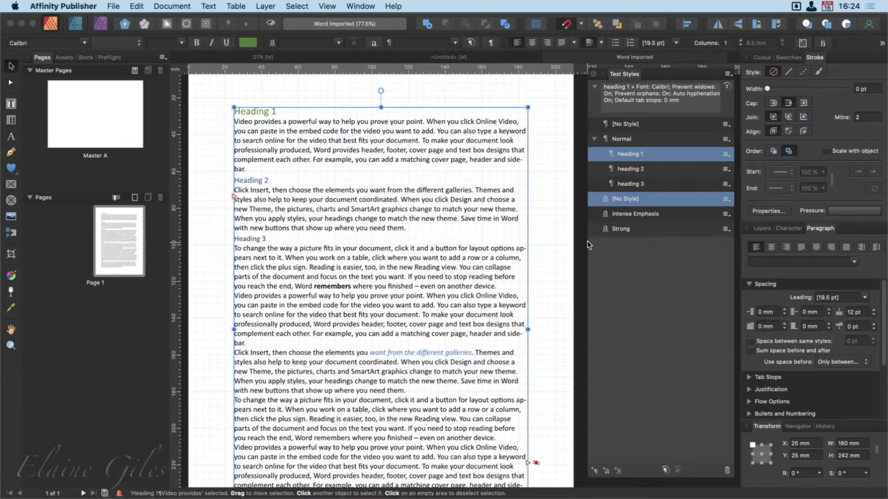
{"action": "key", "text": "super+w"}
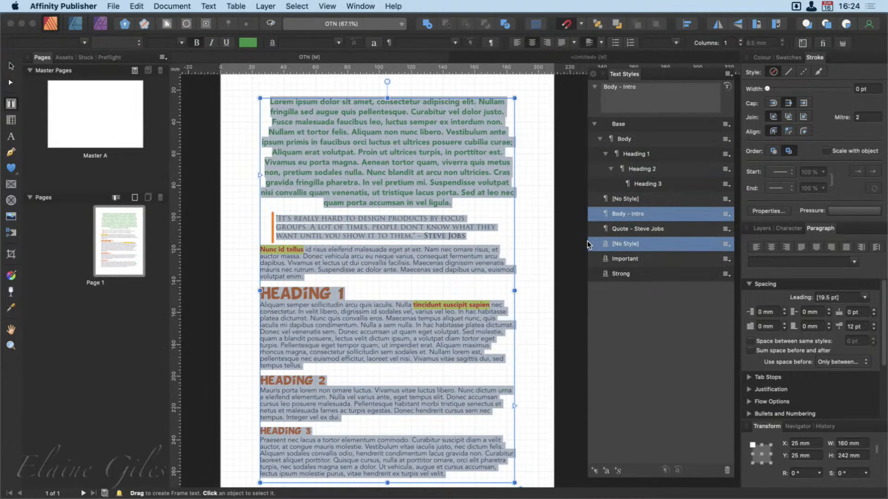
Save and close the OTN document, and save the remaining untitled document under the name "OTN" while closing it.
{"action": "key", "text": "super+s"}
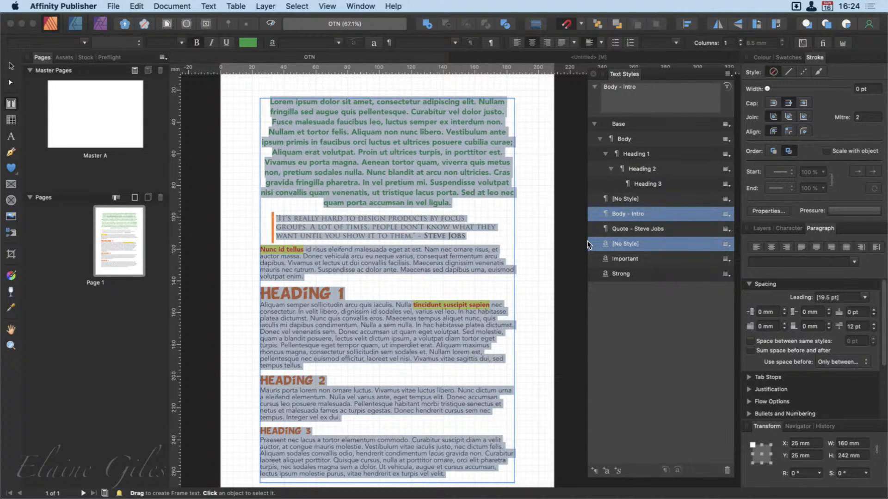
{"action": "key", "text": "super+w"}
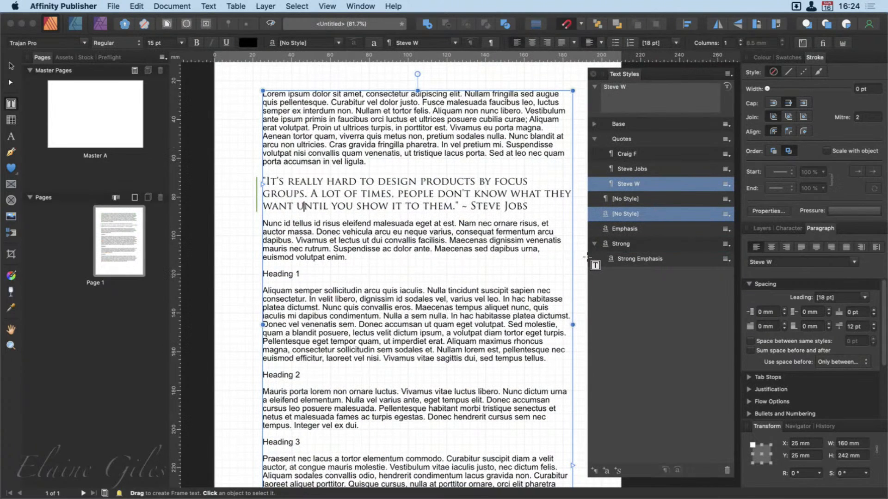
{"action": "key", "text": "super+w"}
{"action": "left_click", "coordinate": [553, 181]}
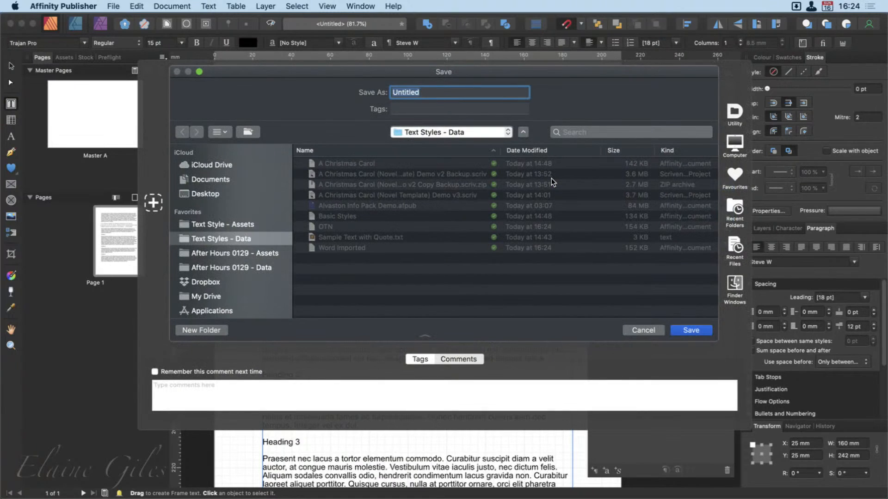
{"action": "type", "text": "OTN"}
{"action": "key", "text": "Return"}
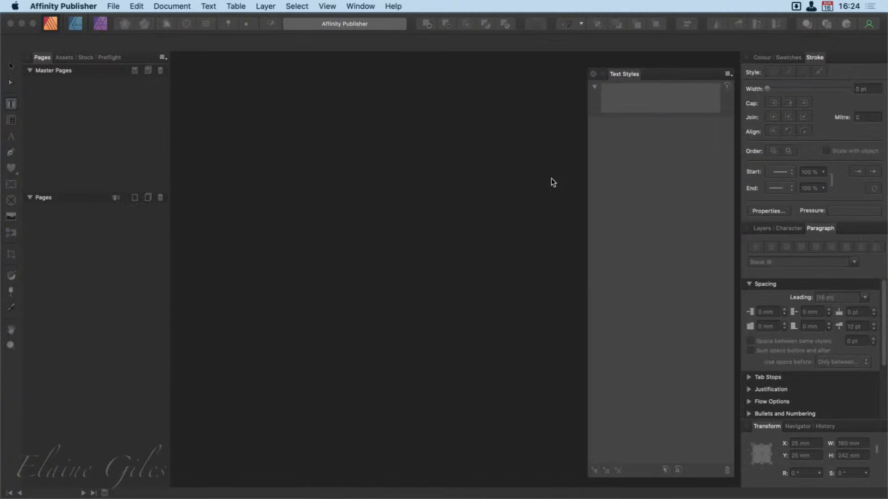
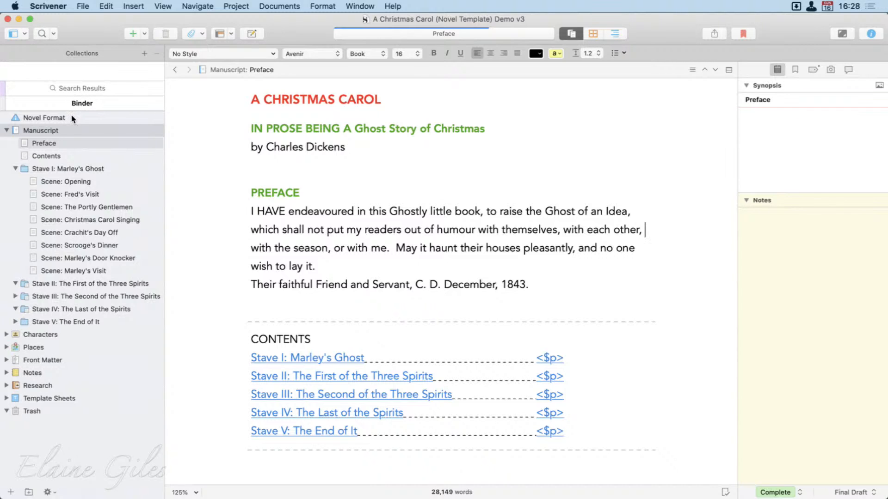
In Scrivener's A Christmas Carol project, read through the Novel Format template's usage and compiling instructions.
{"action": "left_click", "coordinate": [73, 118]}
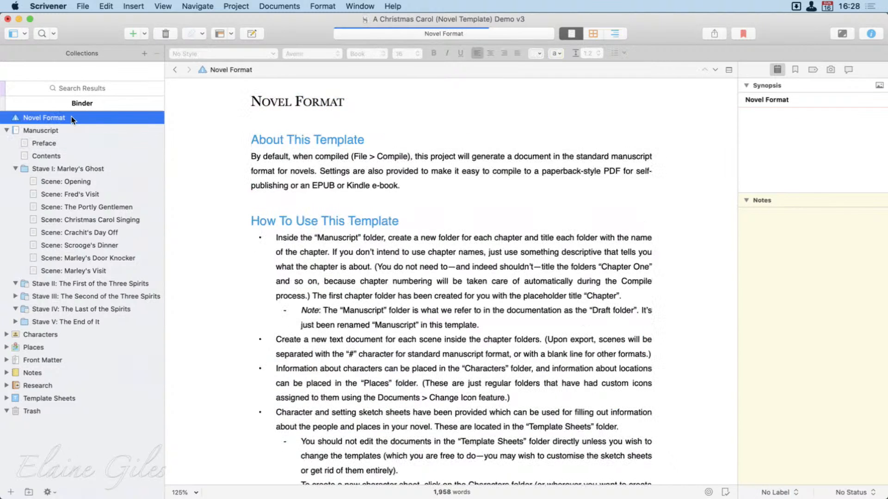
{"action": "scroll", "coordinate": [356, 364], "scroll_direction": "down", "scroll_amount": 15}
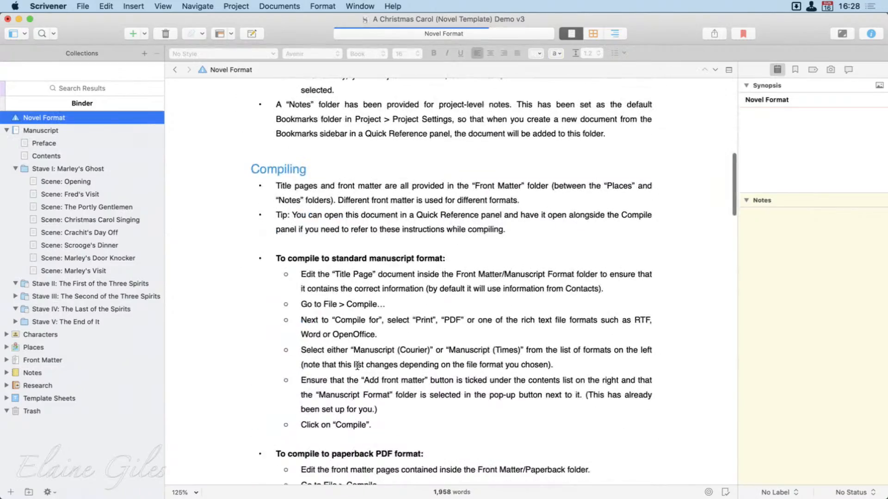
{"action": "scroll", "coordinate": [357, 365], "scroll_direction": "down", "scroll_amount": 15}
{"action": "scroll", "coordinate": [357, 365], "scroll_direction": "up", "scroll_amount": 7}
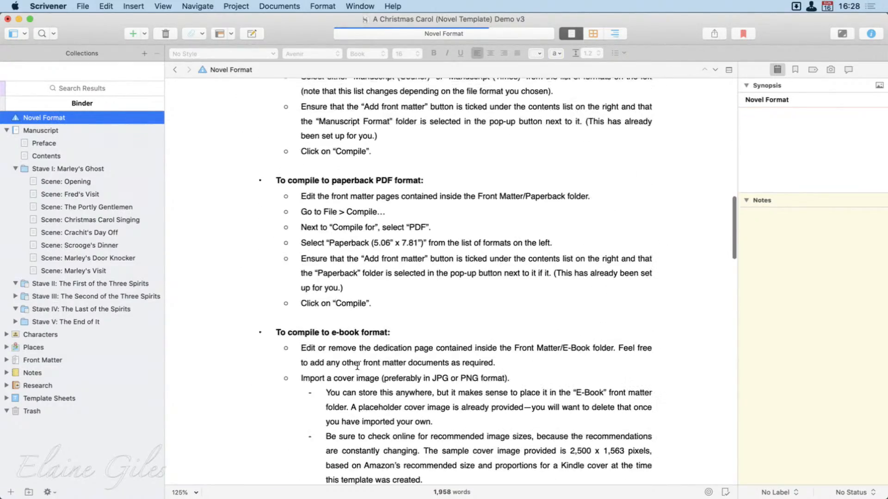
{"action": "scroll", "coordinate": [357, 366], "scroll_direction": "up", "scroll_amount": 20}
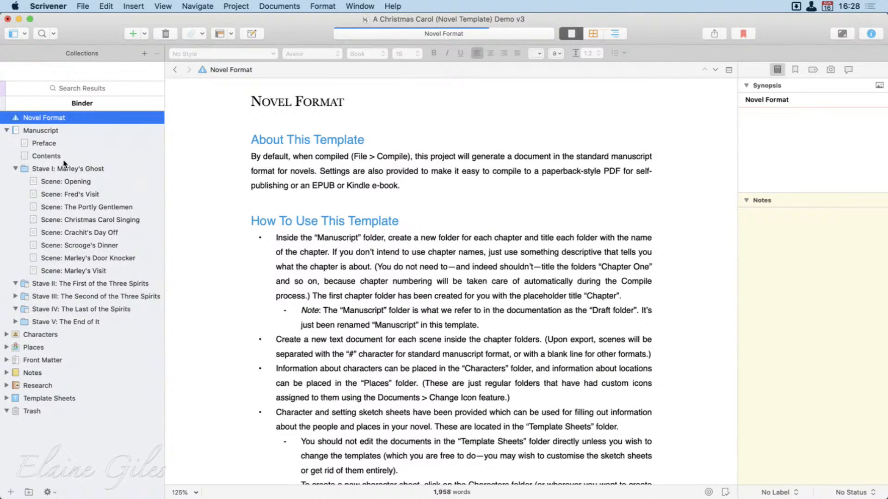
Collapse the Manuscript folder and look through the Characters sheets from Ebenezer Scrooge to The Ghost of Christmas Yet to Come.
{"action": "left_click", "coordinate": [44, 131]}
{"action": "left_click", "coordinate": [6, 131]}
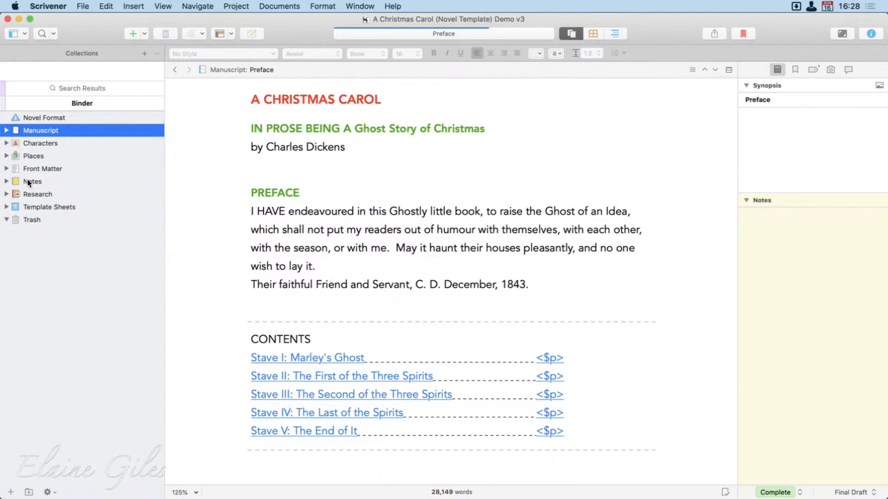
{"action": "left_click", "coordinate": [7, 143]}
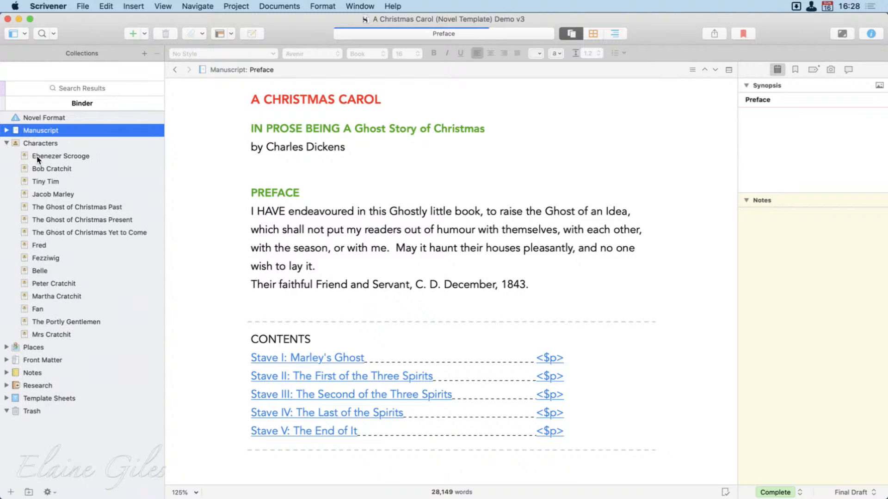
{"action": "left_click", "coordinate": [42, 158]}
{"action": "left_click", "coordinate": [44, 169]}
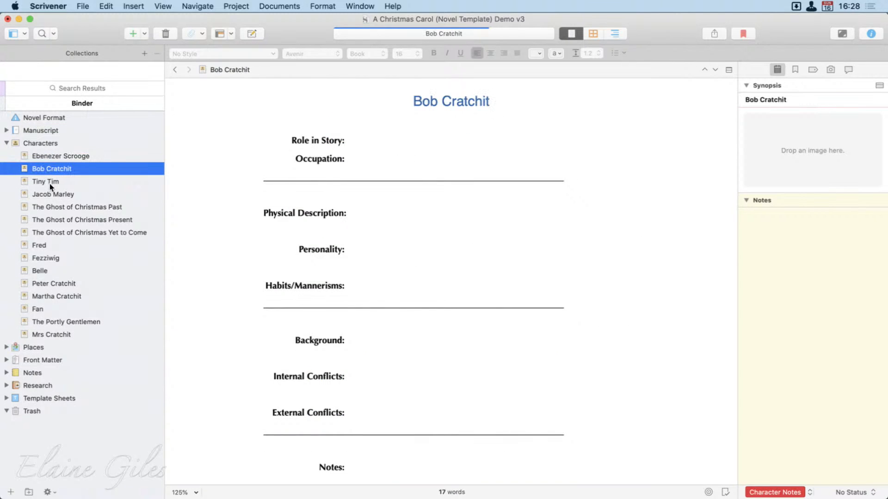
{"action": "left_click", "coordinate": [49, 183]}
{"action": "left_click", "coordinate": [52, 196]}
{"action": "left_click", "coordinate": [54, 207]}
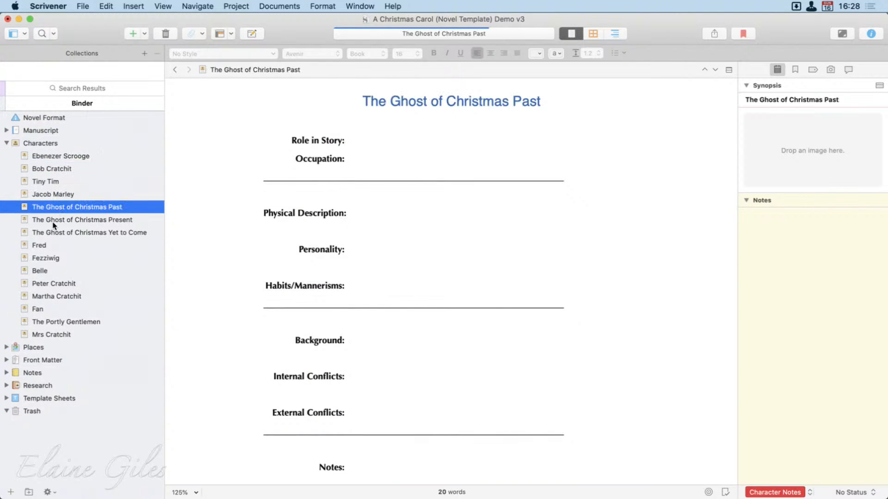
{"action": "left_click", "coordinate": [52, 220]}
{"action": "left_click", "coordinate": [52, 233]}
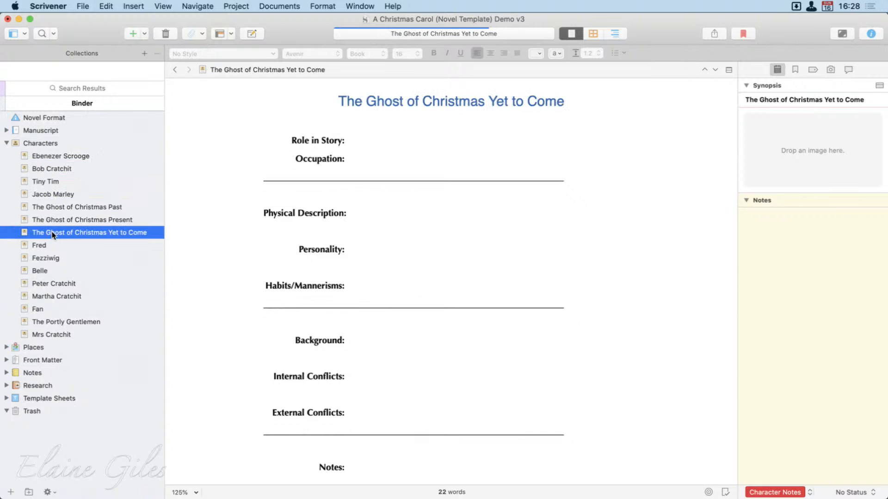
View the Places folder with its location sheets expanded, and collapse the Characters folder.
{"action": "left_click", "coordinate": [30, 347]}
{"action": "left_click", "coordinate": [7, 347]}
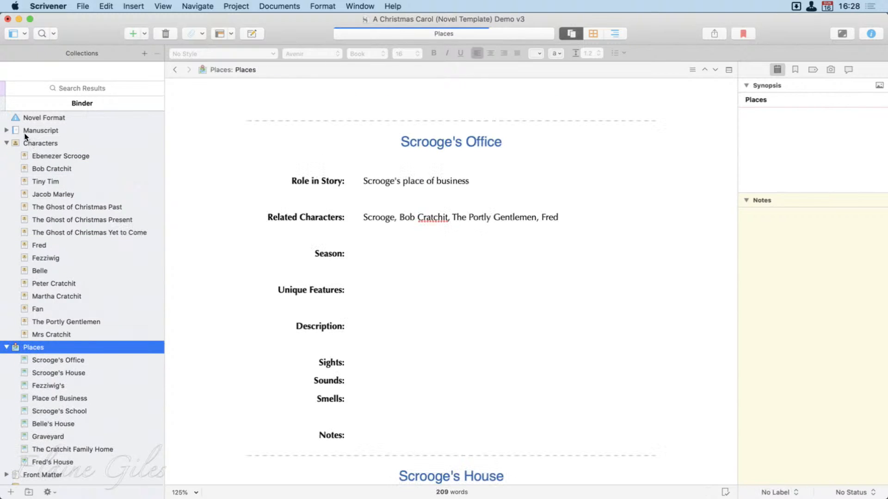
{"action": "left_click", "coordinate": [6, 143]}
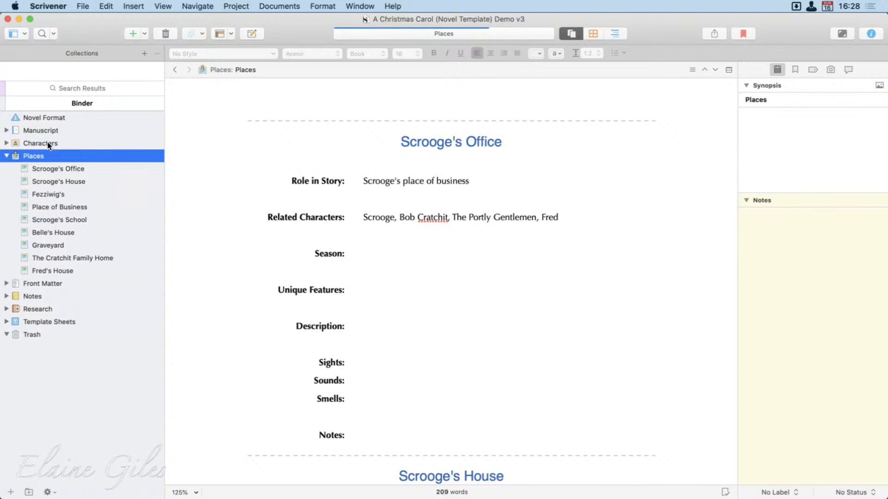
View the Fezziwig's location sheet, and collapse the Places folder in favour of an expanded Manuscript folder.
{"action": "left_click", "coordinate": [53, 189]}
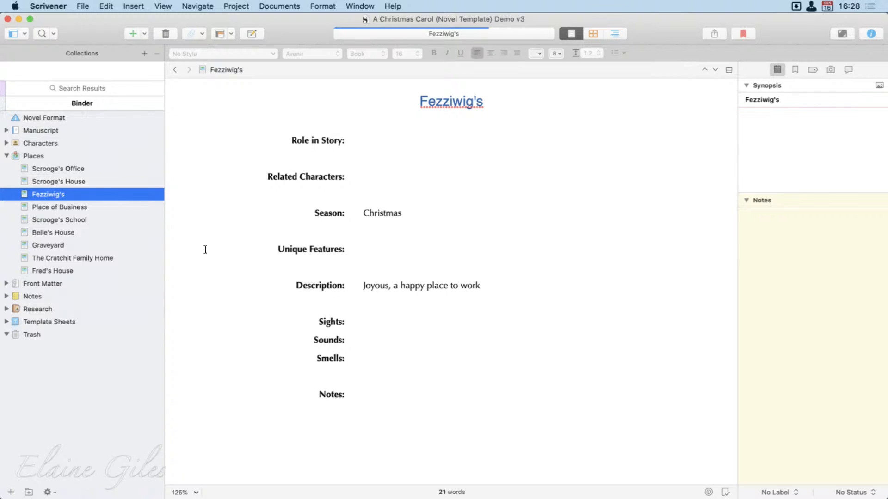
{"action": "left_click", "coordinate": [6, 156]}
{"action": "left_click", "coordinate": [6, 130]}
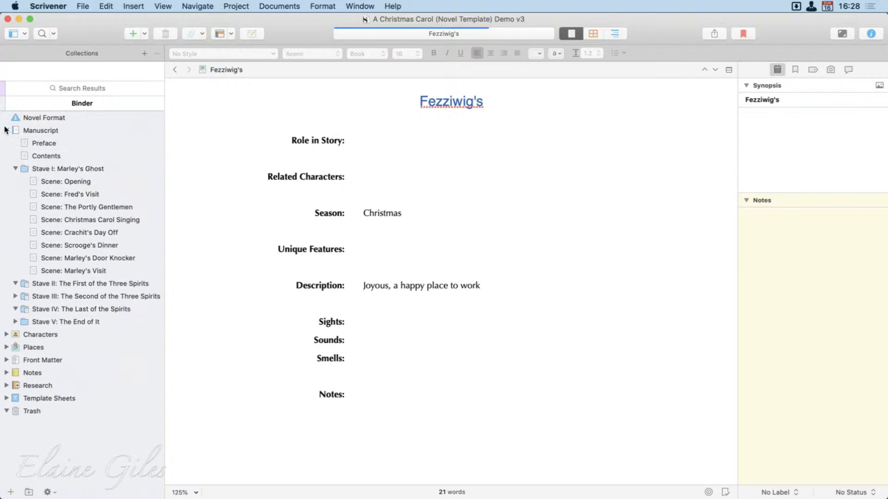
View the whole Manuscript as continuous text, as well as its separate Preface and Contents documents.
{"action": "left_click", "coordinate": [47, 133]}
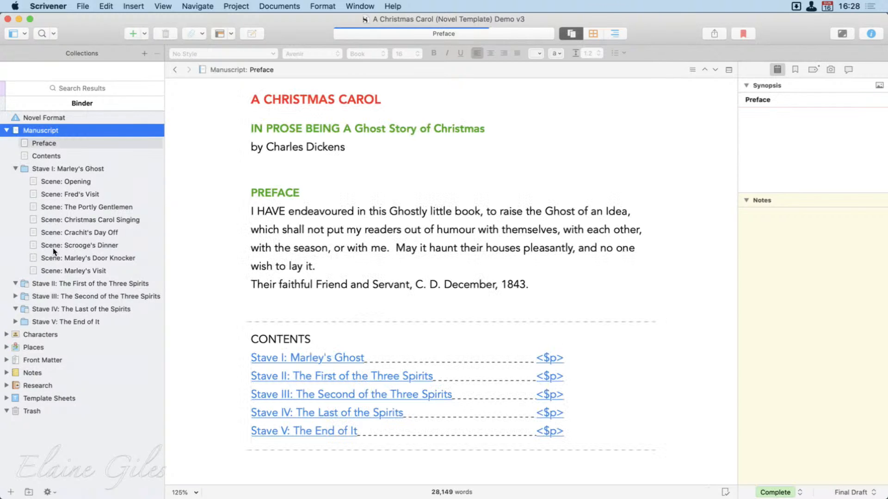
{"action": "left_click", "coordinate": [65, 144]}
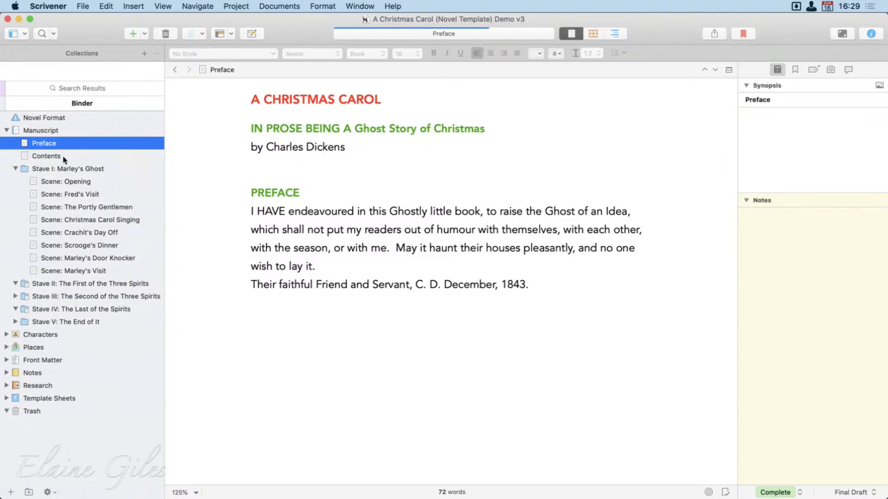
{"action": "left_click", "coordinate": [64, 157]}
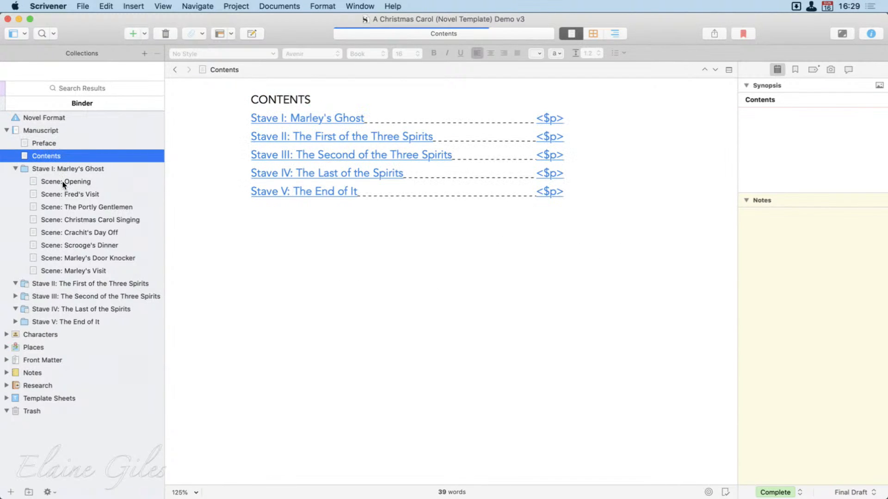
Read through Stave I: Marley's Ghost as continuous text, as far as the divider where the second scene begins.
{"action": "left_click", "coordinate": [63, 175]}
{"action": "left_click", "coordinate": [64, 168]}
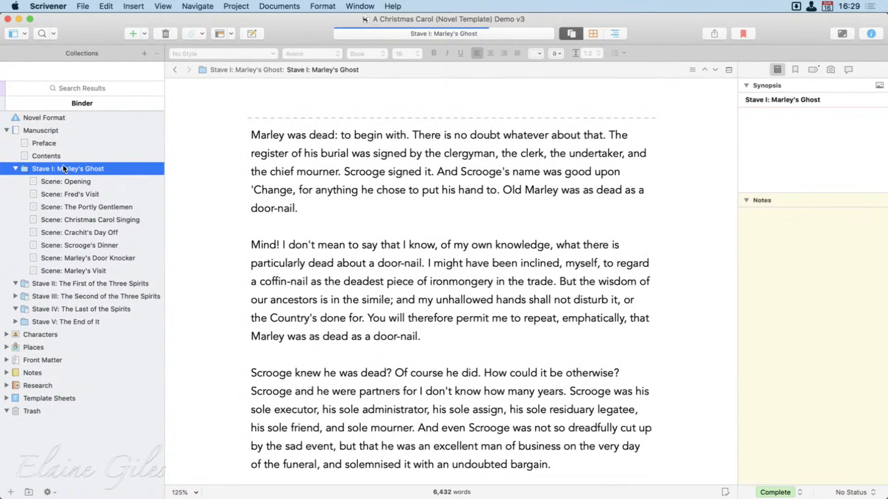
{"action": "scroll", "coordinate": [360, 351], "scroll_direction": "down", "scroll_amount": 12}
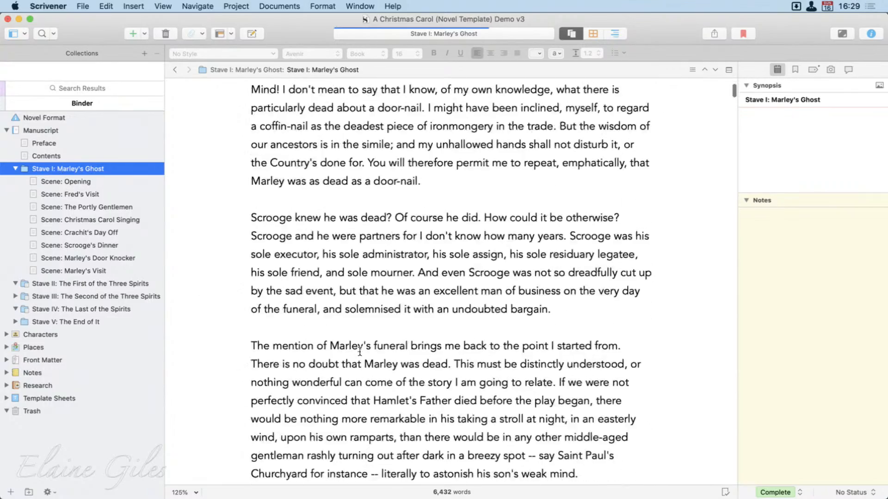
{"action": "scroll", "coordinate": [359, 352], "scroll_direction": "down", "scroll_amount": 15}
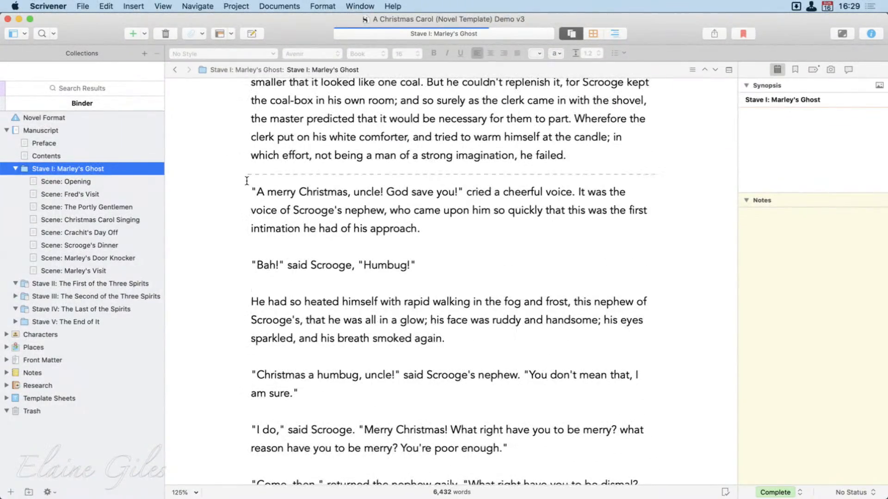
Look through the individual Stave I scenes from Scene: Opening to Scene: Marley's Door Knocker.
{"action": "left_click", "coordinate": [74, 183]}
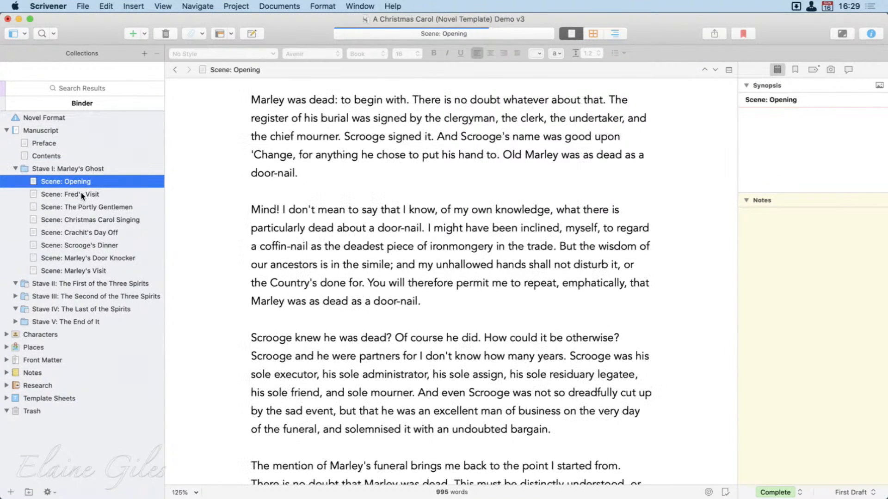
{"action": "left_click", "coordinate": [82, 195]}
{"action": "left_click", "coordinate": [86, 220]}
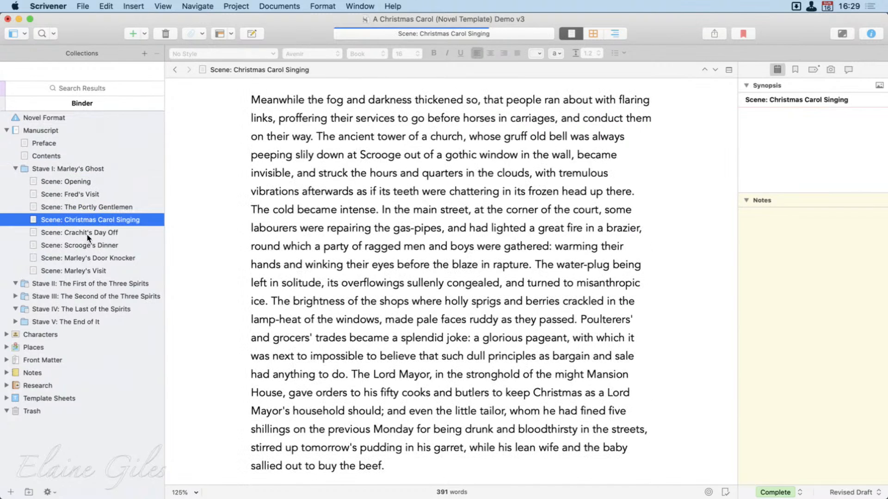
{"action": "left_click", "coordinate": [87, 234]}
{"action": "left_click", "coordinate": [89, 246]}
{"action": "left_click", "coordinate": [89, 258]}
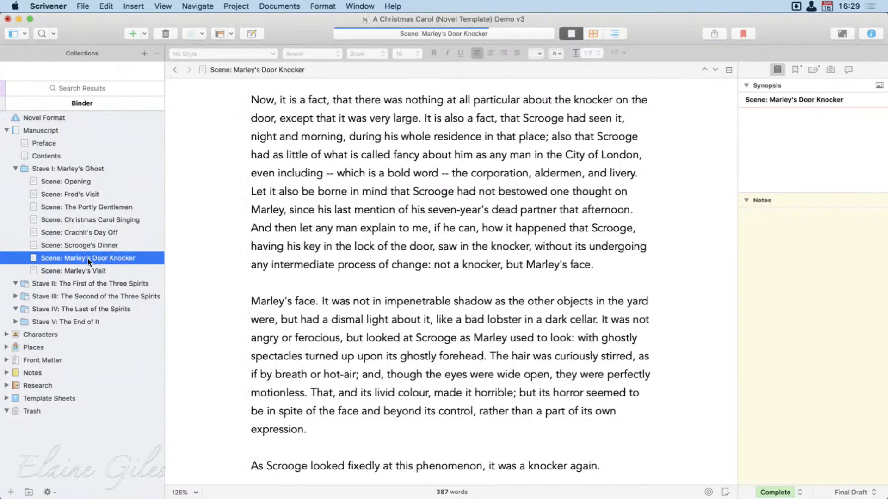
Return to the whole Manuscript and check which styles the title and the subtitle in the Preface use.
{"action": "left_click", "coordinate": [50, 132]}
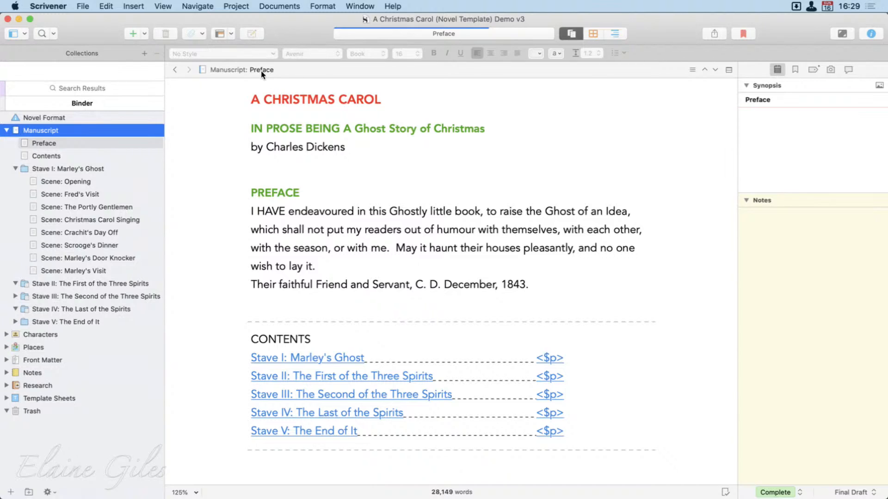
{"action": "left_click", "coordinate": [292, 100]}
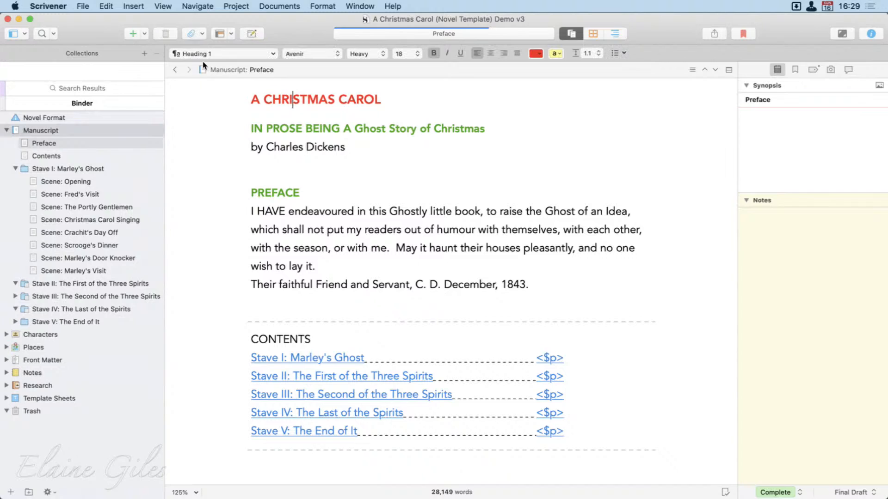
{"action": "left_click", "coordinate": [324, 131]}
Examine the project's full set of paragraph and character styles in the floating style list, and close it.
{"action": "left_click", "coordinate": [274, 54]}
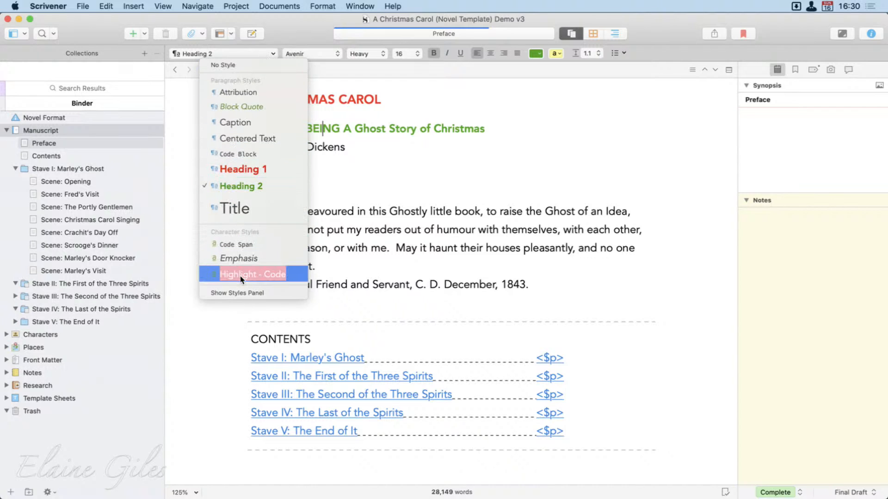
{"action": "left_click", "coordinate": [264, 294]}
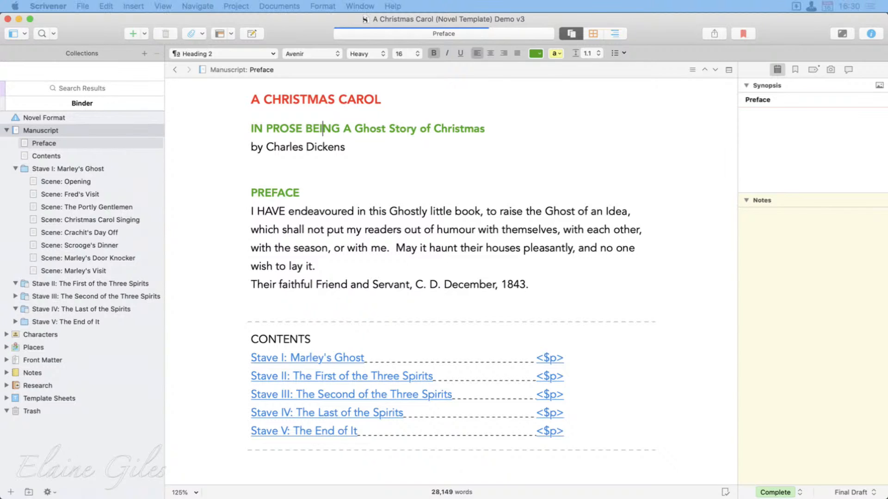
{"action": "left_click_drag", "start_coordinate": [666, 43], "coordinate": [691, 20]}
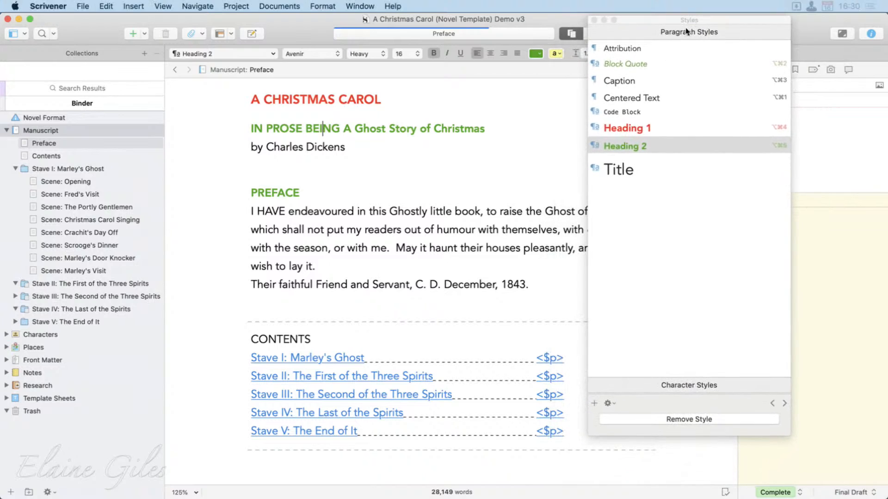
{"action": "left_click_drag", "start_coordinate": [638, 386], "coordinate": [638, 283]}
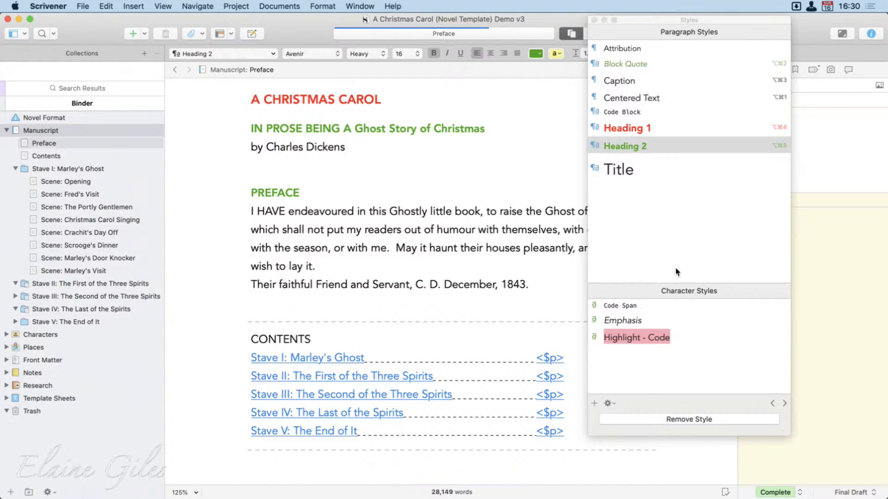
{"action": "left_click", "coordinate": [594, 19]}
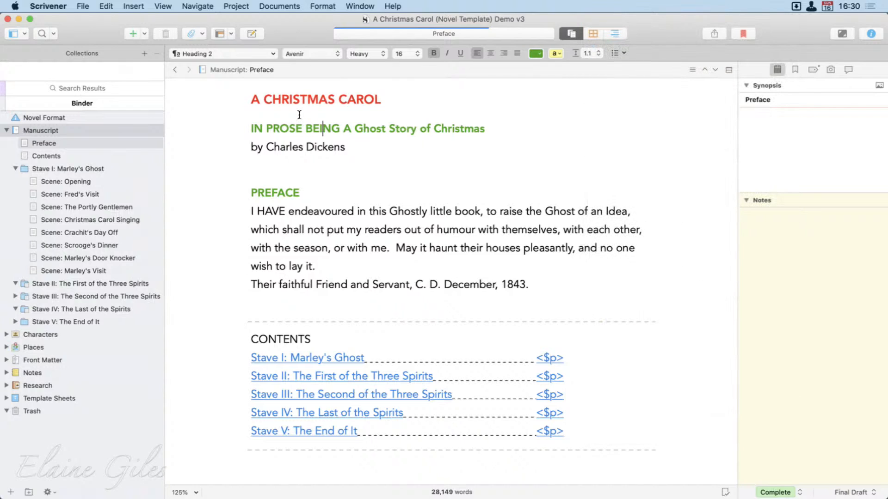
Colour the subtitle "IN PROSE BEING A Ghost Story of Christmas" blue.
{"action": "triple_click", "coordinate": [326, 131]}
{"action": "left_click", "coordinate": [387, 132]}
{"action": "left_click_drag", "start_coordinate": [483, 133], "coordinate": [251, 130]}
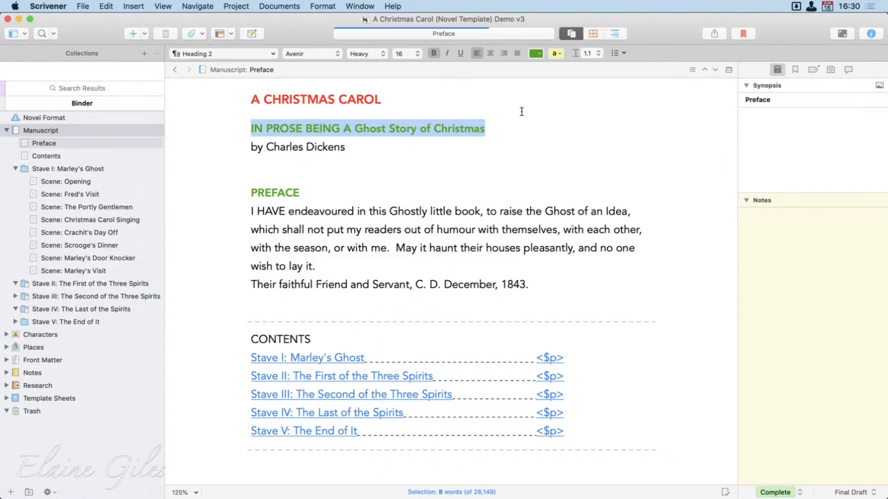
{"action": "left_click", "coordinate": [537, 49]}
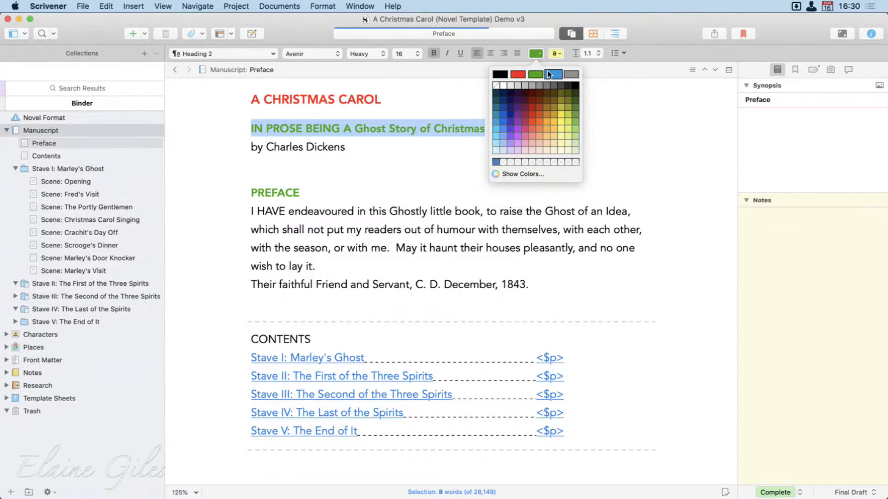
{"action": "left_click", "coordinate": [547, 104]}
{"action": "left_click", "coordinate": [452, 180]}
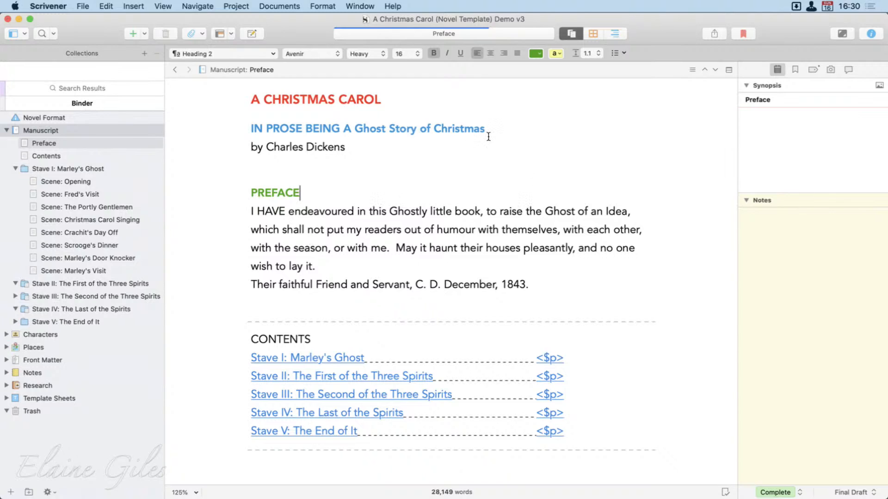
Redefine the Heading 2 paragraph style from the blue subtitle, keeping the style's name and formatting options.
{"action": "left_click_drag", "start_coordinate": [482, 135], "coordinate": [252, 131]}
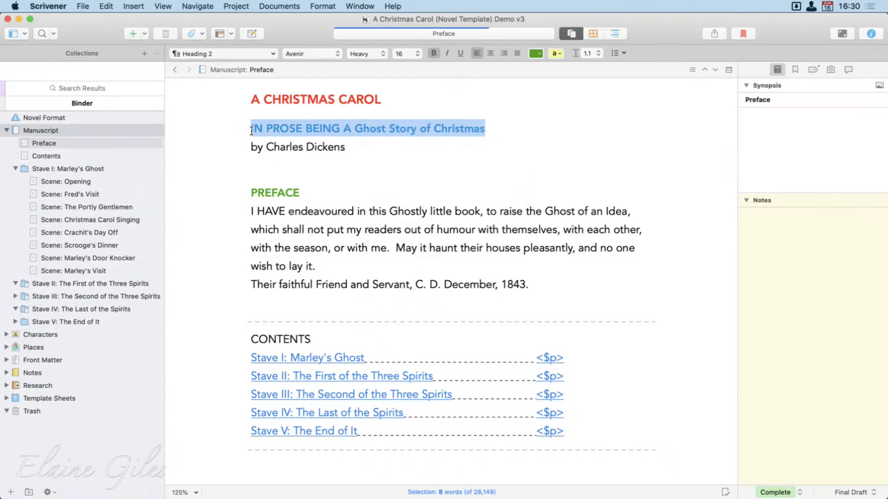
{"action": "left_click", "coordinate": [275, 54]}
{"action": "left_click", "coordinate": [262, 290]}
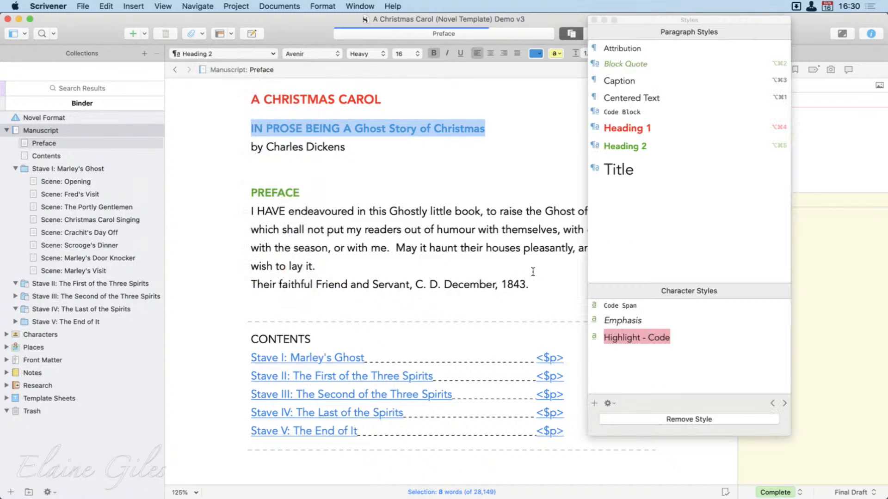
{"action": "right_click", "coordinate": [633, 142]}
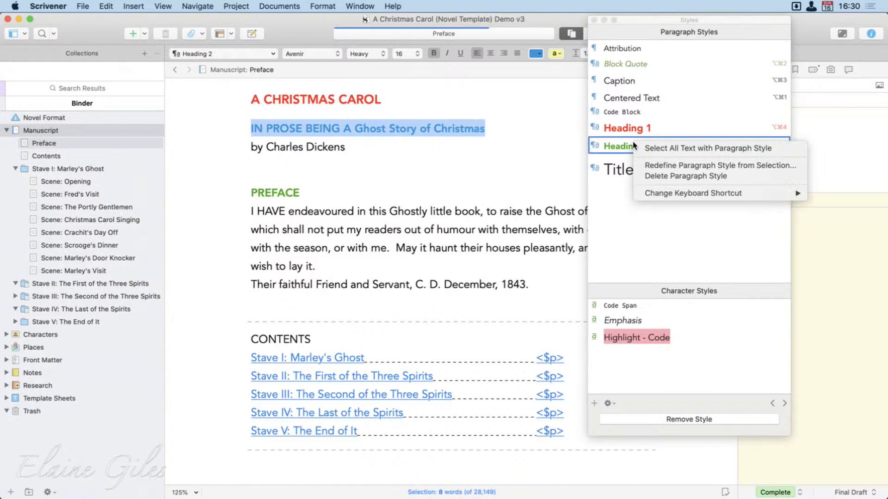
{"action": "left_click", "coordinate": [672, 167]}
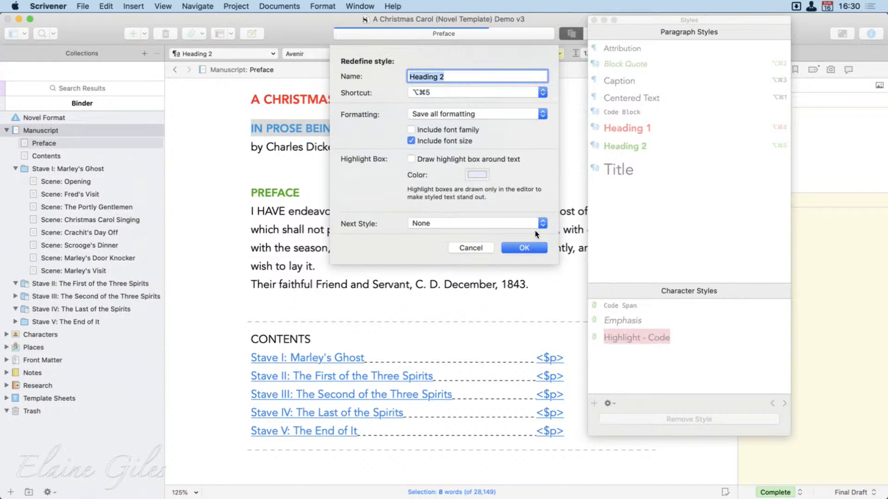
{"action": "left_click", "coordinate": [520, 248]}
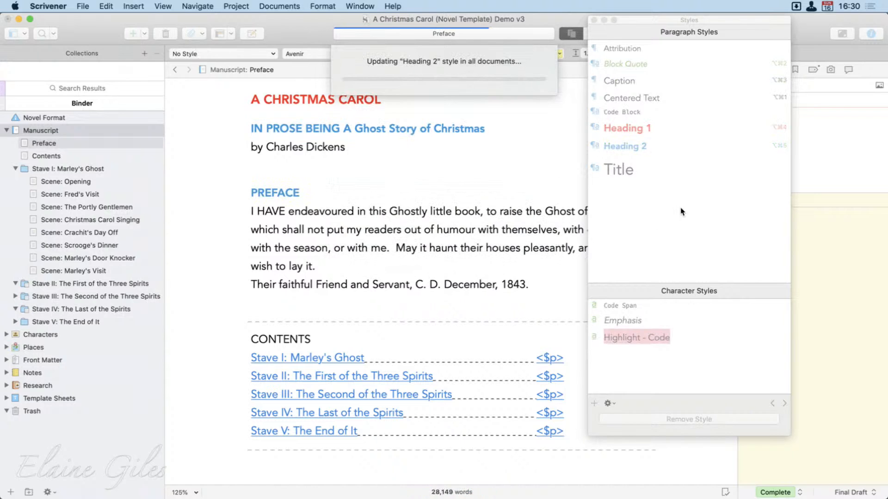
{"action": "left_click", "coordinate": [416, 200]}
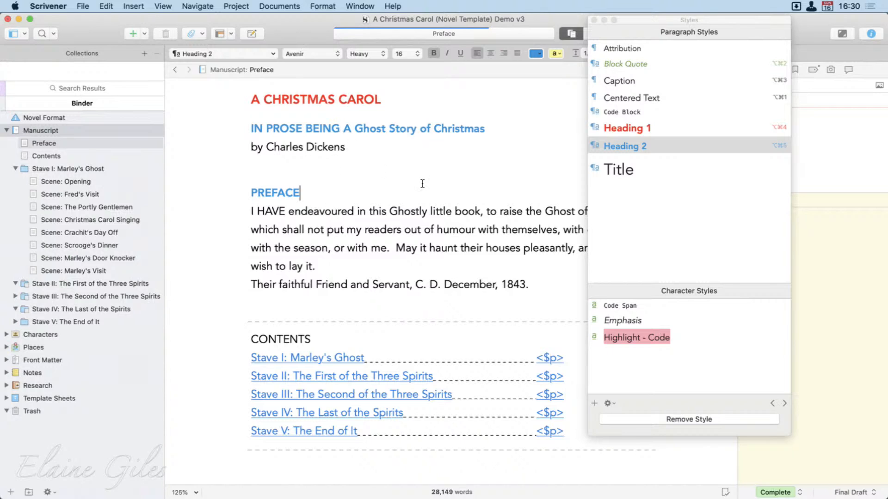
Colour the word "Ghost" in the subtitle green, redefine the Heading 2 paragraph style from it, and close the style list.
{"action": "double_click", "coordinate": [370, 129]}
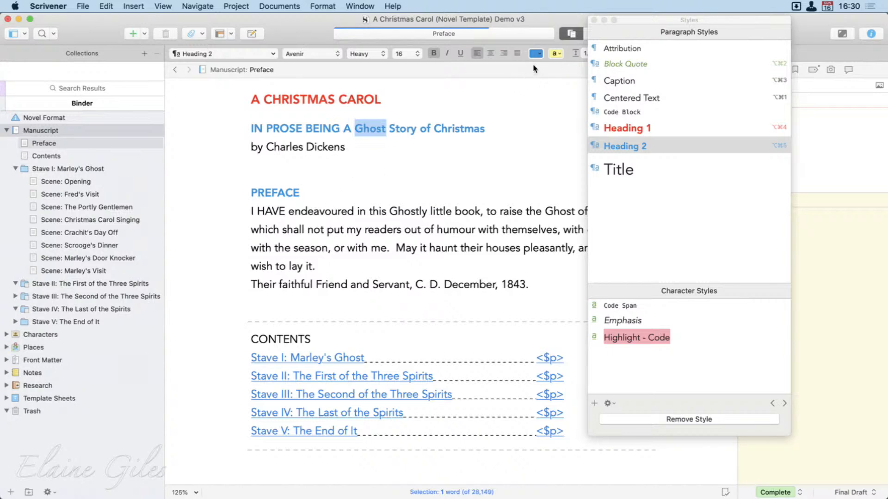
{"action": "left_click", "coordinate": [541, 55]}
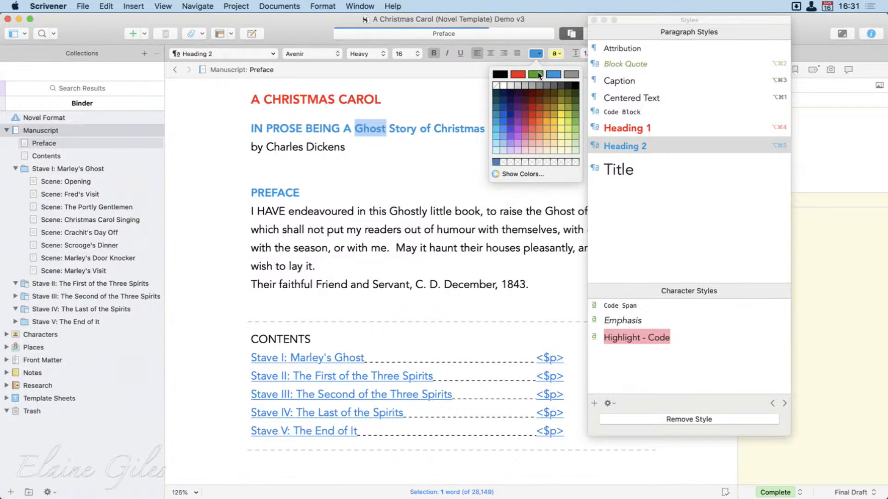
{"action": "left_click", "coordinate": [538, 73]}
{"action": "right_click", "coordinate": [676, 148]}
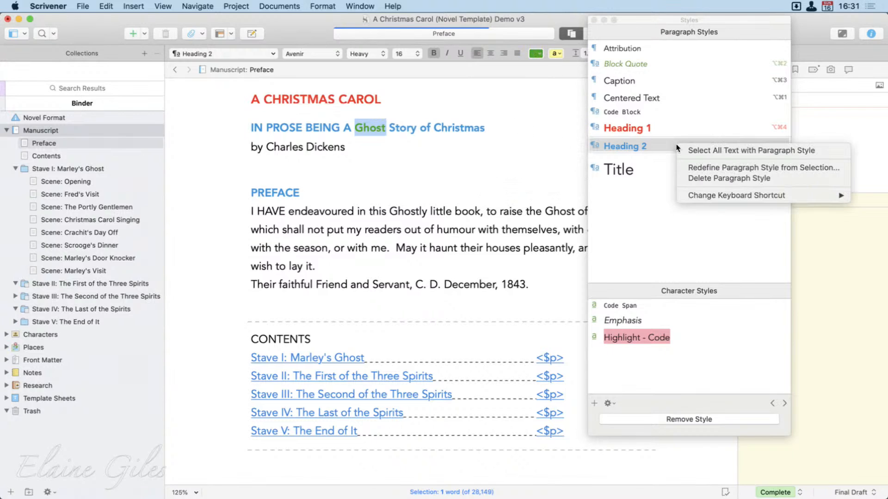
{"action": "left_click", "coordinate": [697, 167]}
{"action": "left_click", "coordinate": [523, 248]}
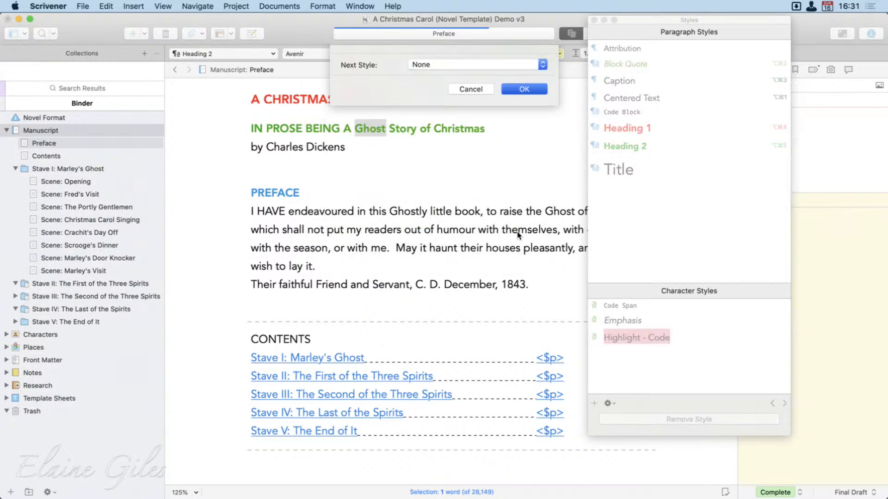
{"action": "key", "text": "Return"}
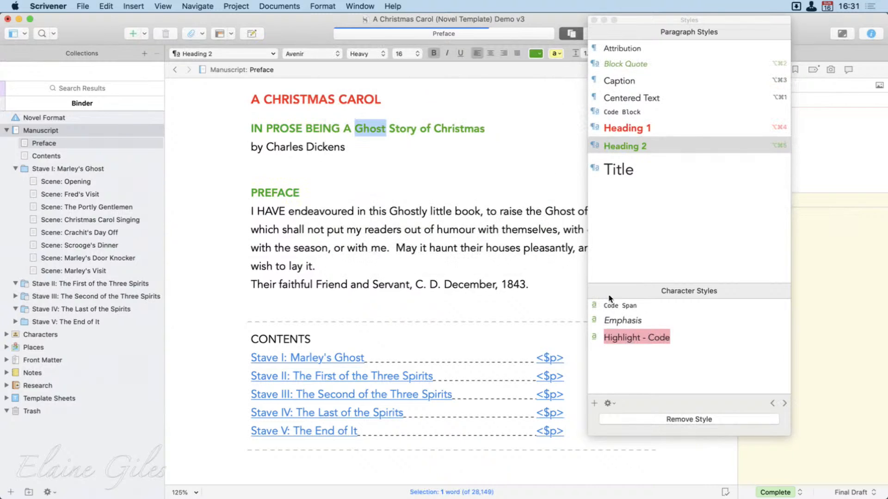
{"action": "left_click", "coordinate": [594, 20]}
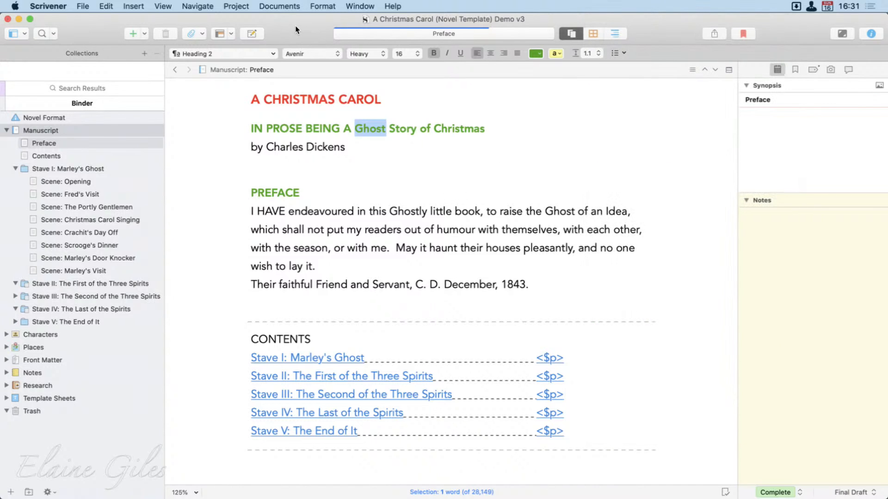
Open the project's compile settings and keep Microsoft Word (.docx) as the output file type.
{"action": "key", "text": "super+alt+e"}
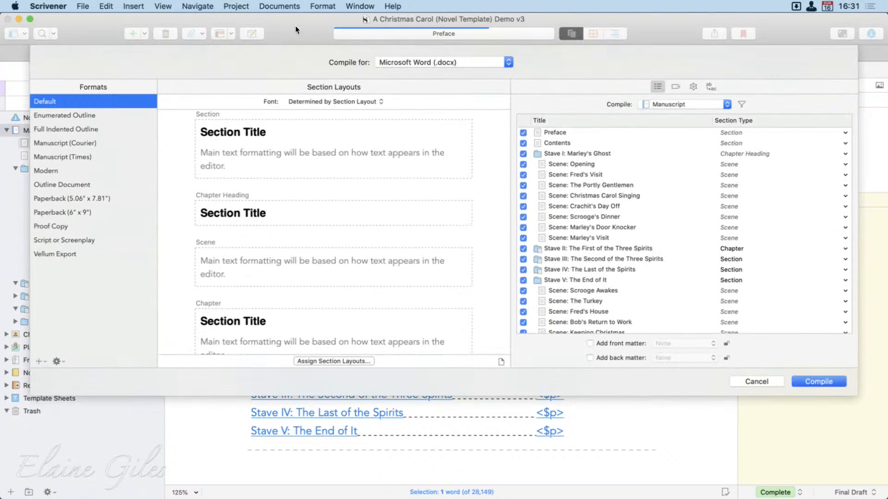
{"action": "left_click", "coordinate": [451, 65]}
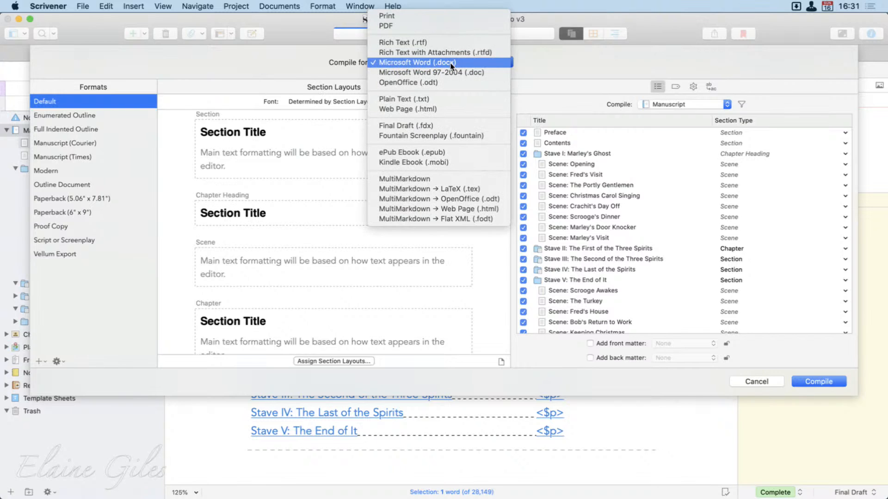
{"action": "left_click", "coordinate": [451, 64]}
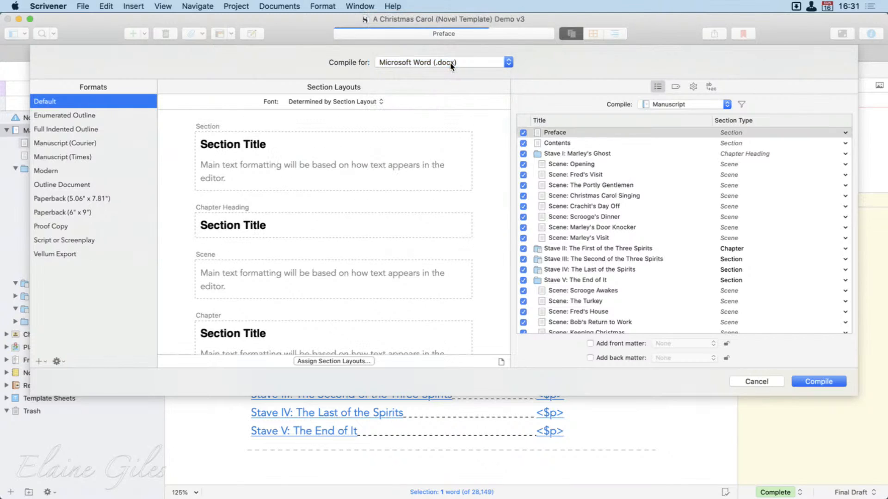
Preview the section layouts of the outline, Manuscript (Courier), Manuscript (Times) and Modern compile formats, and return to the Default format.
{"action": "left_click", "coordinate": [52, 114]}
{"action": "left_click", "coordinate": [53, 127]}
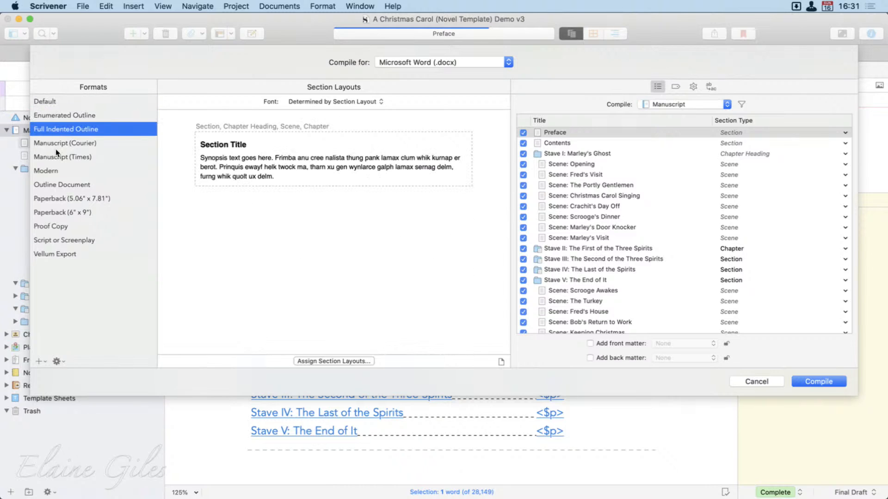
{"action": "left_click", "coordinate": [58, 144]}
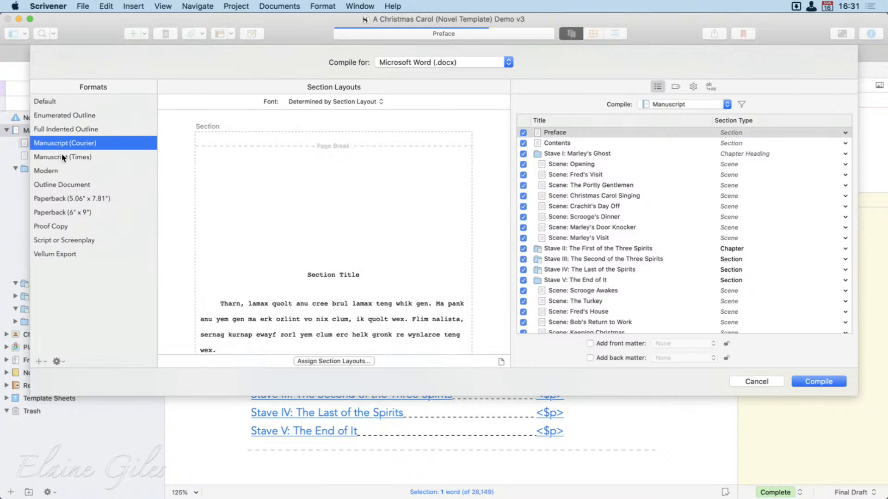
{"action": "left_click", "coordinate": [64, 158]}
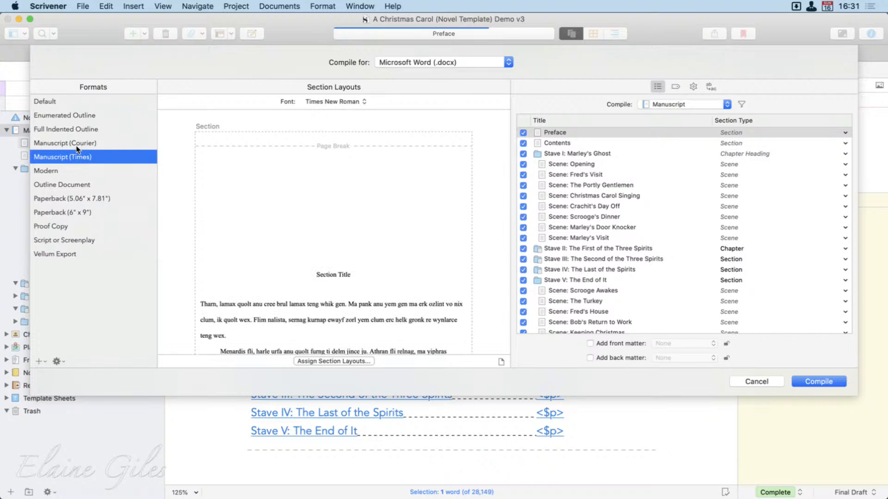
{"action": "scroll", "coordinate": [270, 253], "scroll_direction": "down", "scroll_amount": 10}
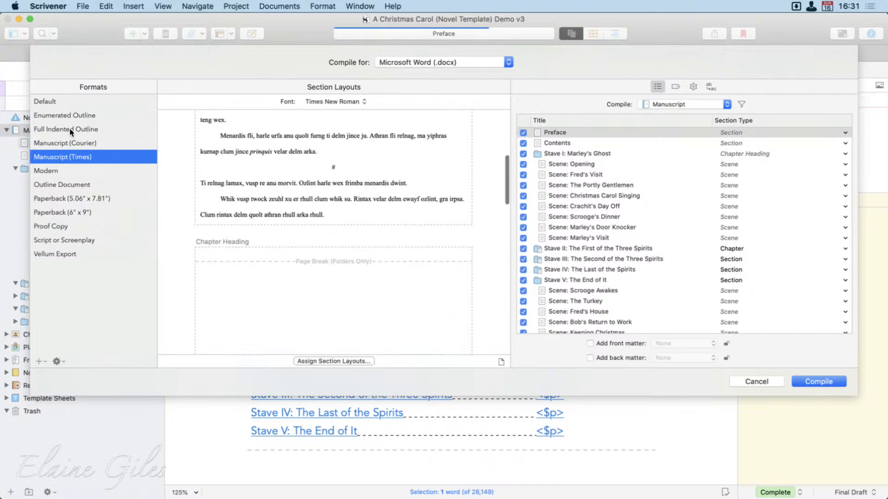
{"action": "left_click", "coordinate": [67, 143]}
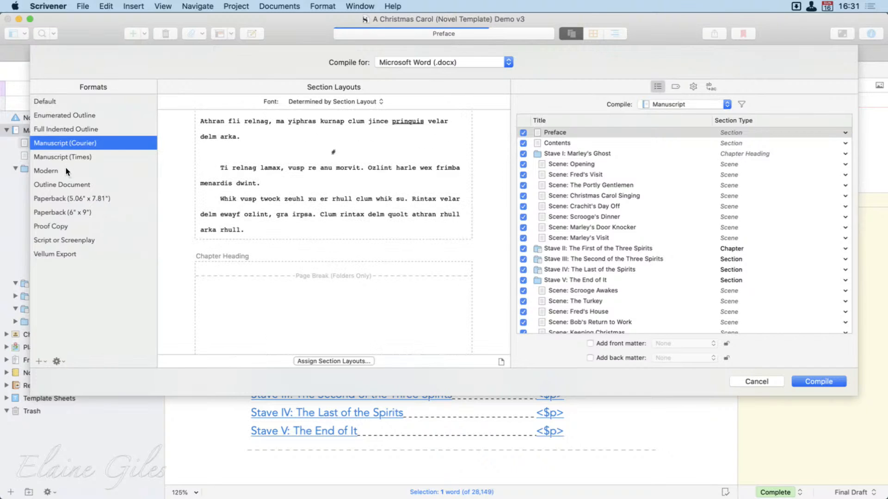
{"action": "scroll", "coordinate": [296, 215], "scroll_direction": "up", "scroll_amount": 10}
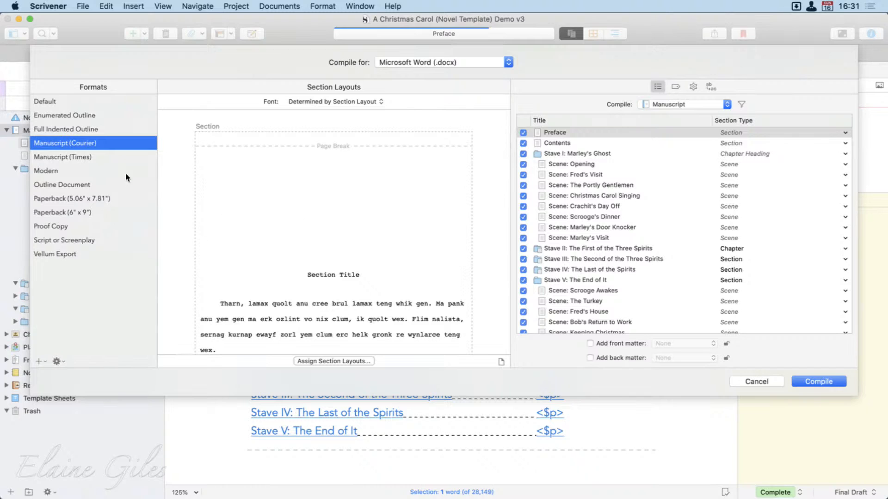
{"action": "left_click", "coordinate": [66, 156]}
{"action": "left_click", "coordinate": [61, 166]}
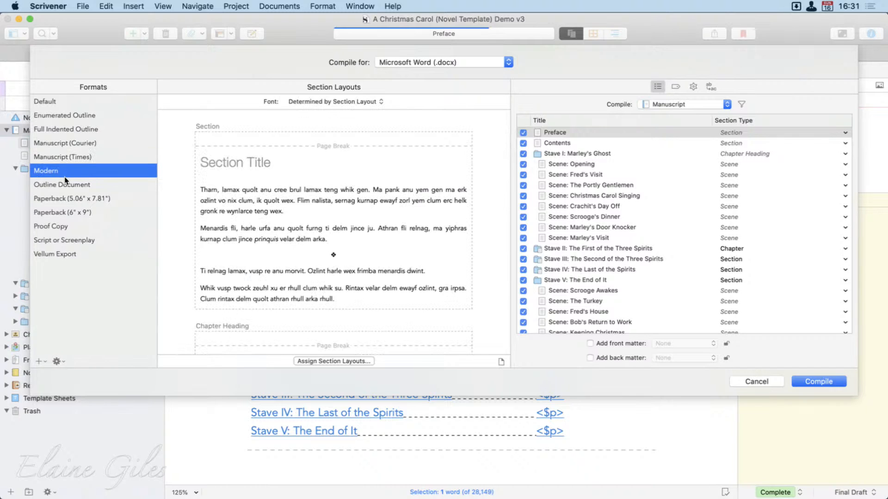
{"action": "left_click", "coordinate": [64, 184]}
{"action": "left_click", "coordinate": [78, 99]}
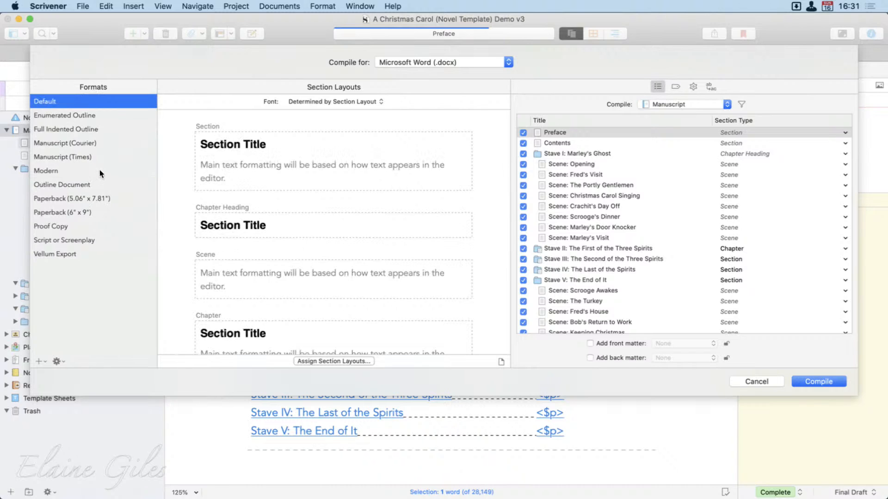
{"action": "mouse_move", "coordinate": [262, 184]}
{"action": "mouse_move", "coordinate": [27, 66]}
{"action": "left_mouse_down"}
{"action": "mouse_move", "coordinate": [128, 278]}
{"action": "mouse_move", "coordinate": [160, 369]}
{"action": "left_mouse_up"}
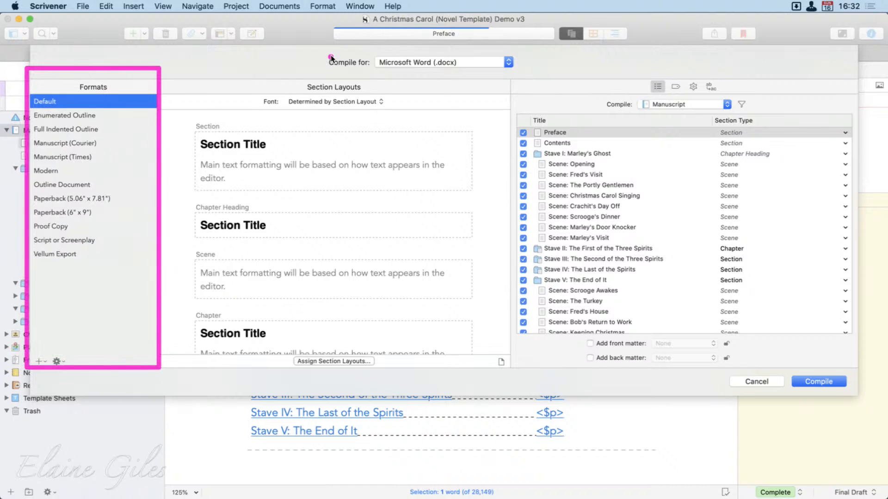
{"action": "mouse_move", "coordinate": [316, 50]}
{"action": "left_mouse_down"}
{"action": "mouse_move", "coordinate": [363, 71]}
{"action": "mouse_move", "coordinate": [554, 79]}
{"action": "mouse_move", "coordinate": [540, 75]}
{"action": "left_mouse_up"}
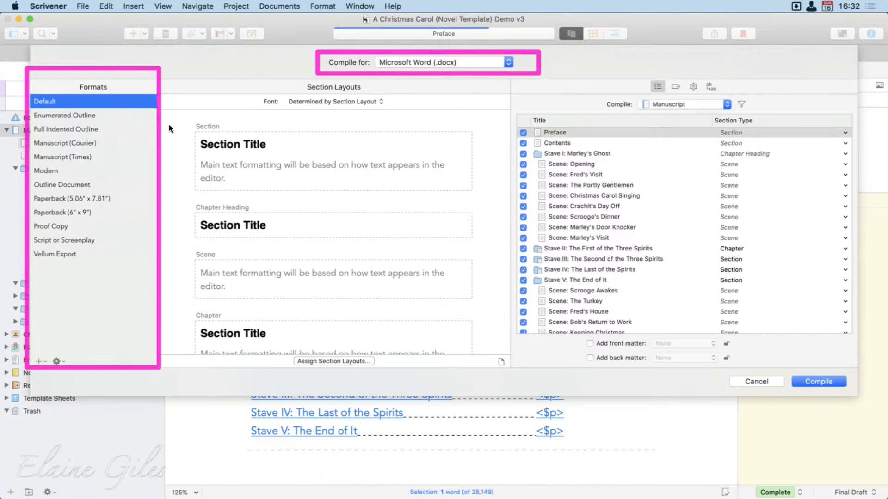
{"action": "mouse_move", "coordinate": [167, 87]}
{"action": "left_mouse_down"}
{"action": "mouse_move", "coordinate": [433, 292]}
{"action": "mouse_move", "coordinate": [506, 378]}
{"action": "mouse_move", "coordinate": [516, 374]}
{"action": "left_mouse_up"}
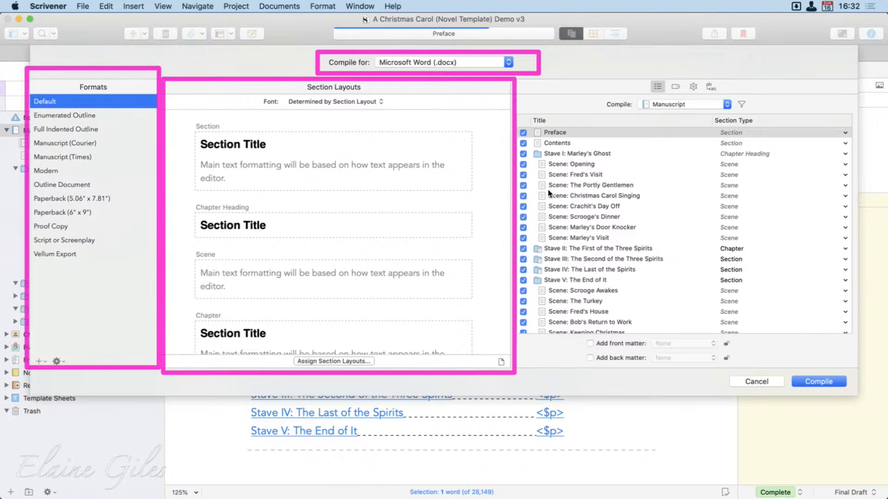
{"action": "mouse_move", "coordinate": [521, 84]}
{"action": "left_mouse_down"}
{"action": "mouse_move", "coordinate": [532, 132]}
{"action": "mouse_move", "coordinate": [766, 334]}
{"action": "mouse_move", "coordinate": [856, 361]}
{"action": "left_mouse_up"}
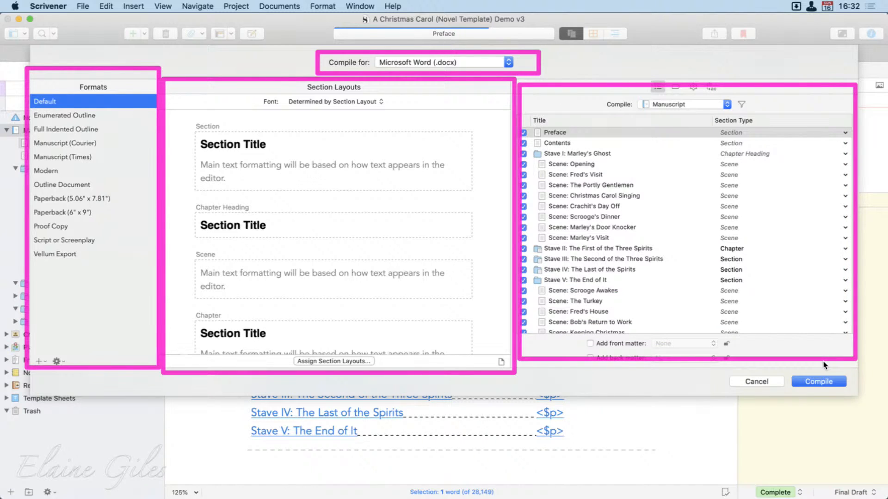
{"action": "key", "text": "Escape"}
Review the content choices for the compile, keeping the whole Manuscript selected with Scene: Opening and all its other documents included.
{"action": "left_click", "coordinate": [660, 107]}
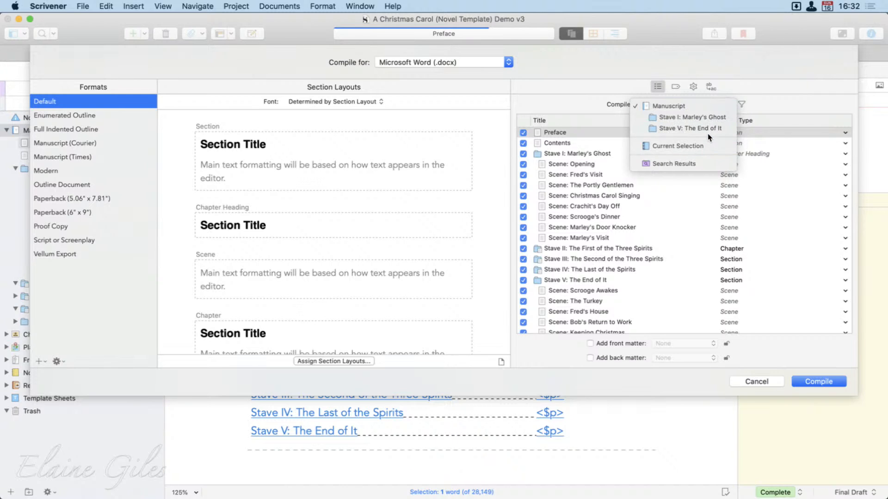
{"action": "left_click", "coordinate": [698, 105]}
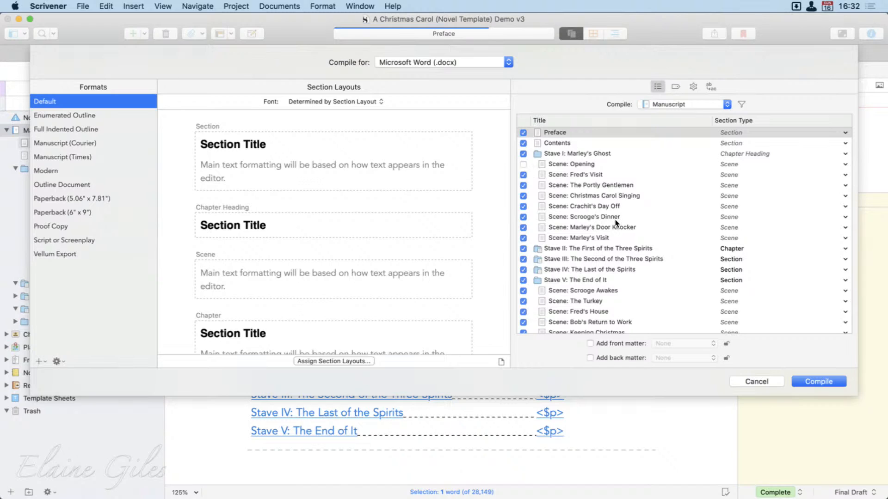
{"action": "left_click", "coordinate": [523, 164]}
{"action": "scroll", "coordinate": [672, 258], "scroll_direction": "down", "scroll_amount": 1}
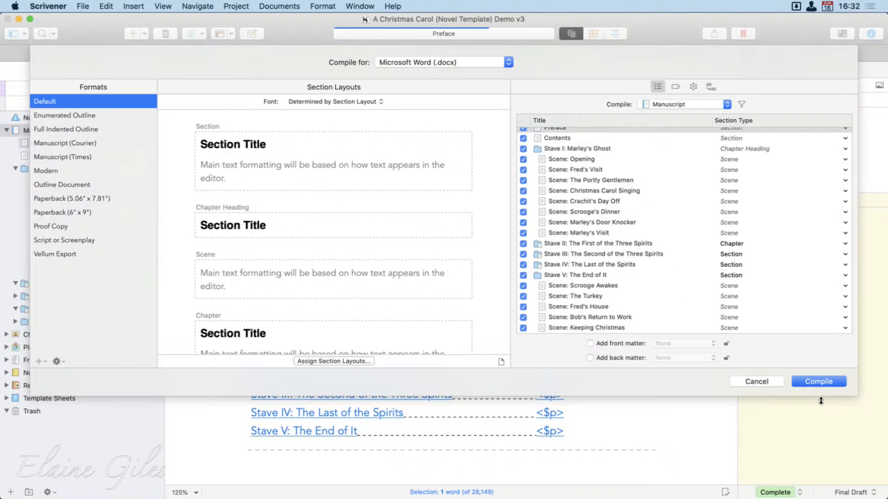
Compile the manuscript and export the Word file to the iCloud Desktop under its suggested file name.
{"action": "left_click", "coordinate": [823, 380]}
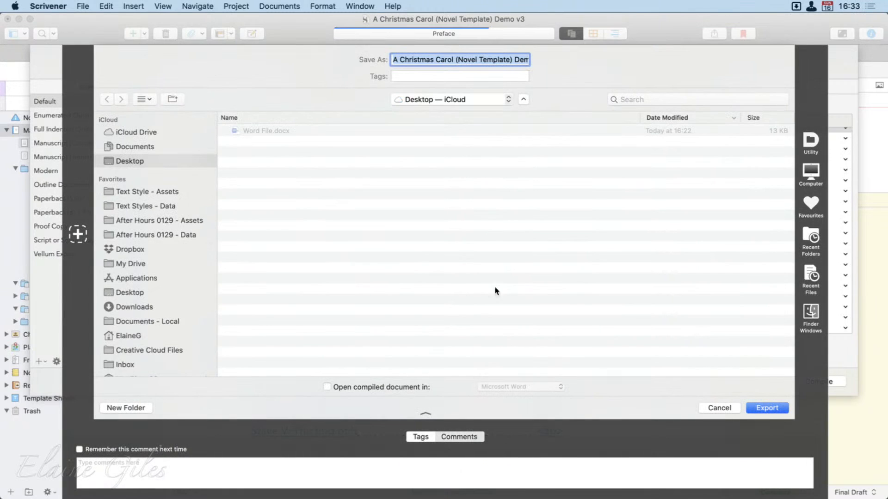
{"action": "left_click", "coordinate": [767, 407]}
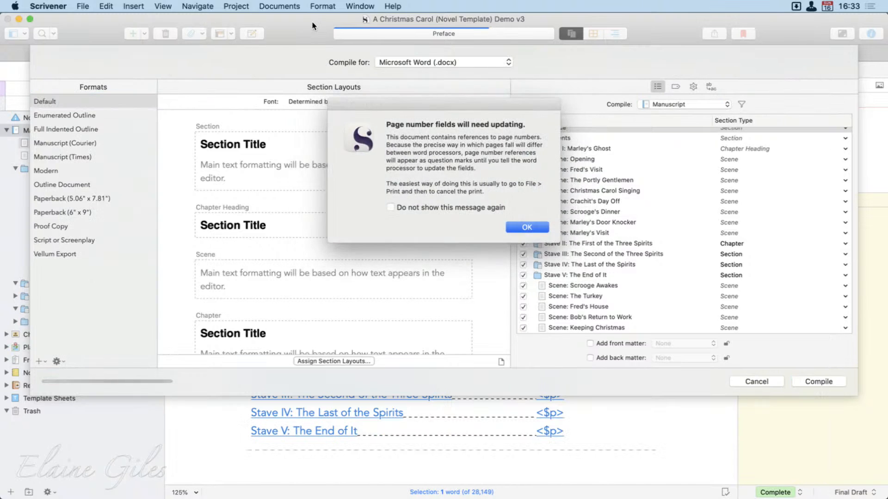
{"action": "left_click", "coordinate": [532, 227]}
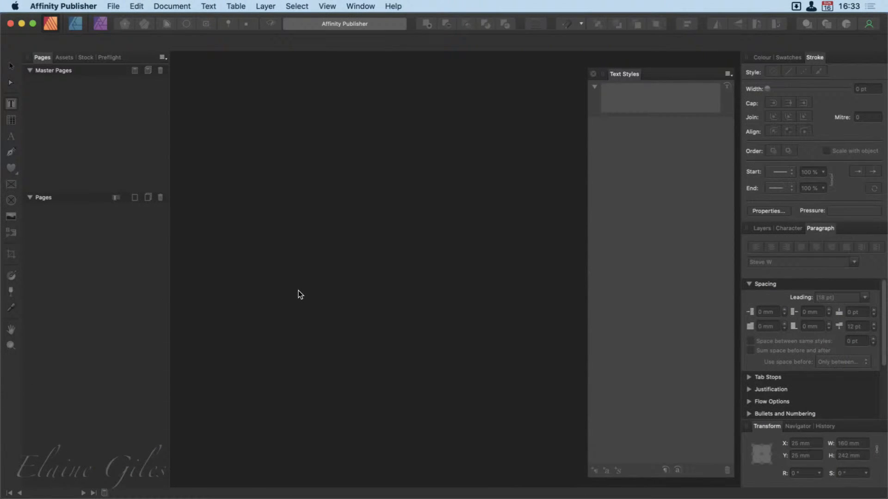
In Affinity Publisher, create an A4 print document and draw a text frame about 160 × 242 mm filling the page margins.
{"action": "key", "text": "super+n"}
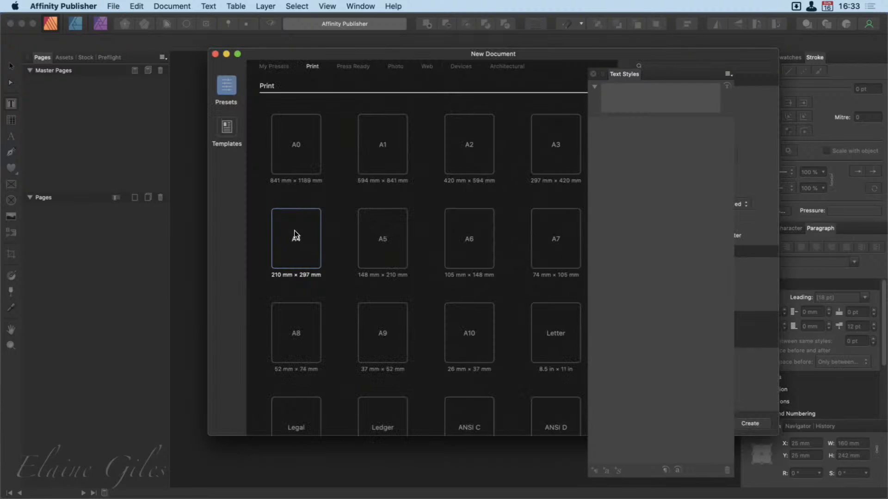
{"action": "double_click", "coordinate": [294, 230]}
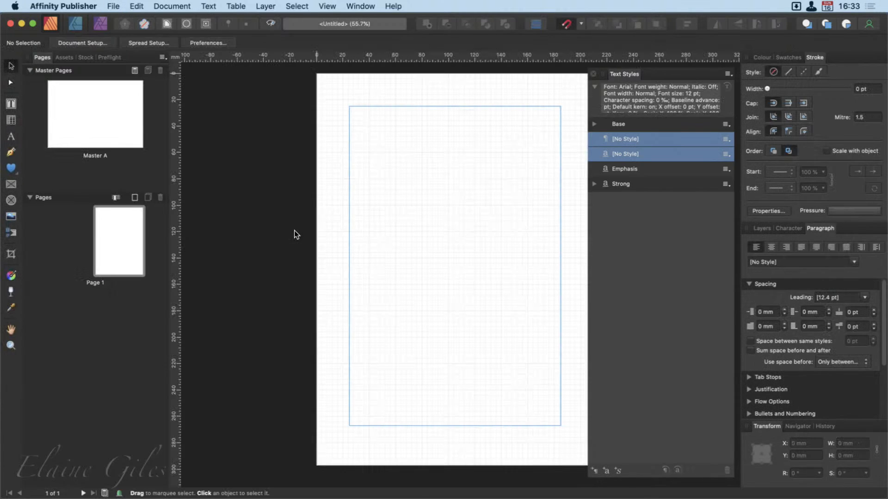
{"action": "left_click", "coordinate": [10, 105]}
{"action": "left_click_drag", "start_coordinate": [351, 110], "coordinate": [560, 428]}
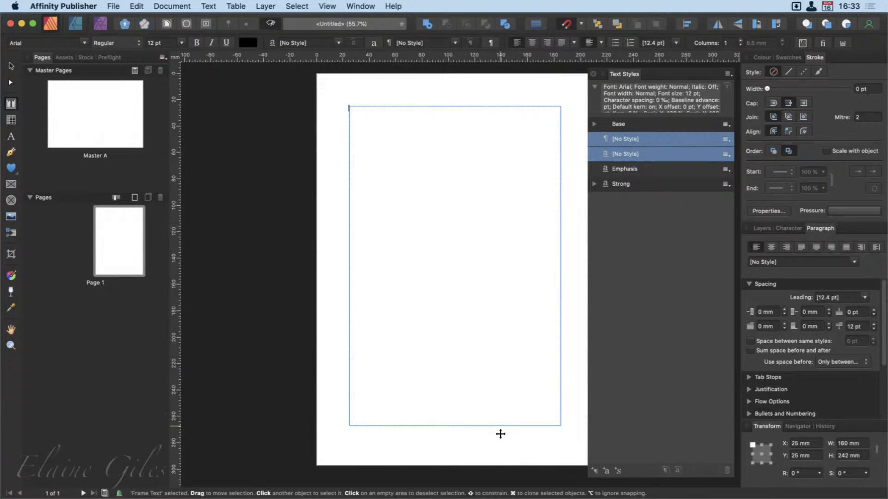
{"action": "scroll", "coordinate": [538, 171], "scroll_direction": "up", "scroll_amount": 3}
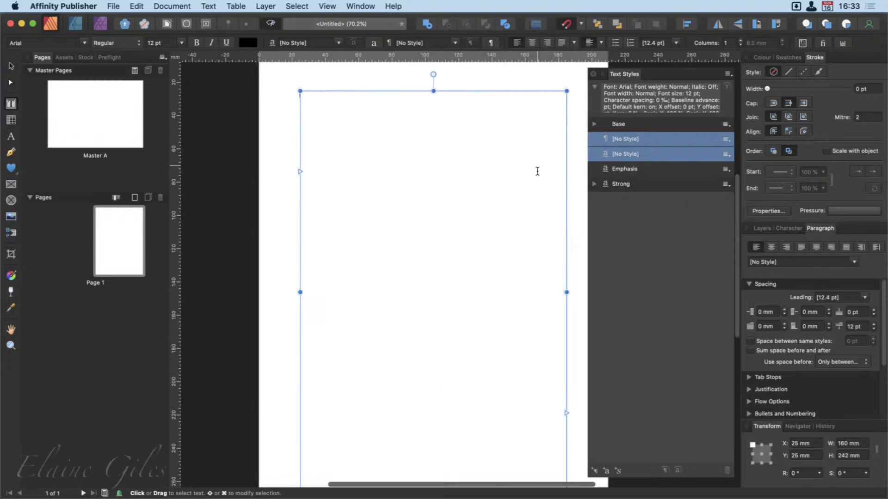
Place the compiled Word file "A Christmas Carol (Novel Template) Demo v3" from the Desktop into the text frame.
{"action": "left_click", "coordinate": [114, 5]}
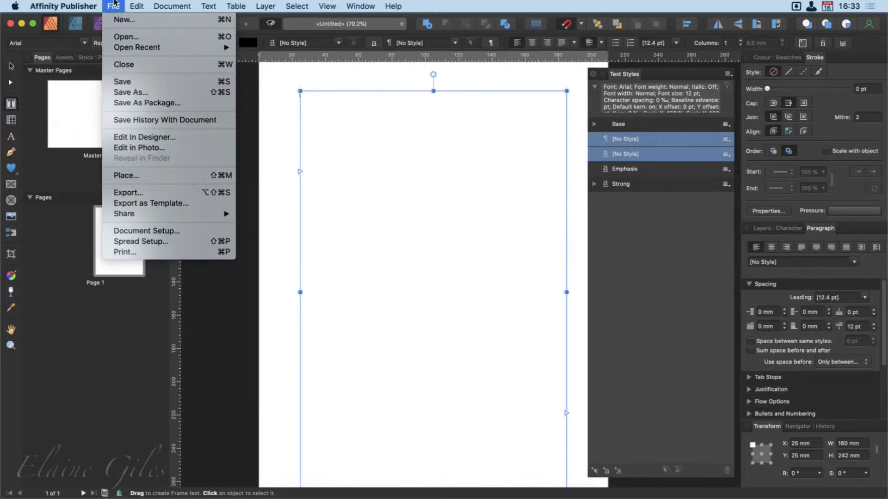
{"action": "left_click", "coordinate": [149, 175]}
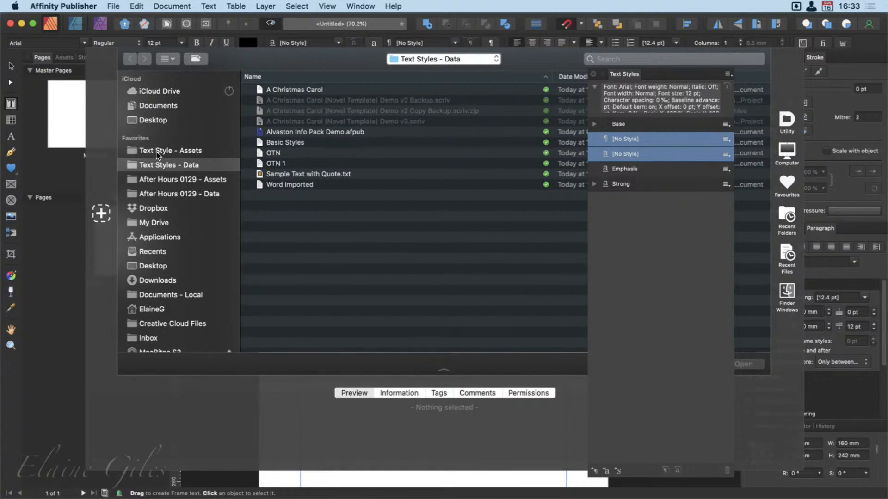
{"action": "left_click", "coordinate": [154, 121]}
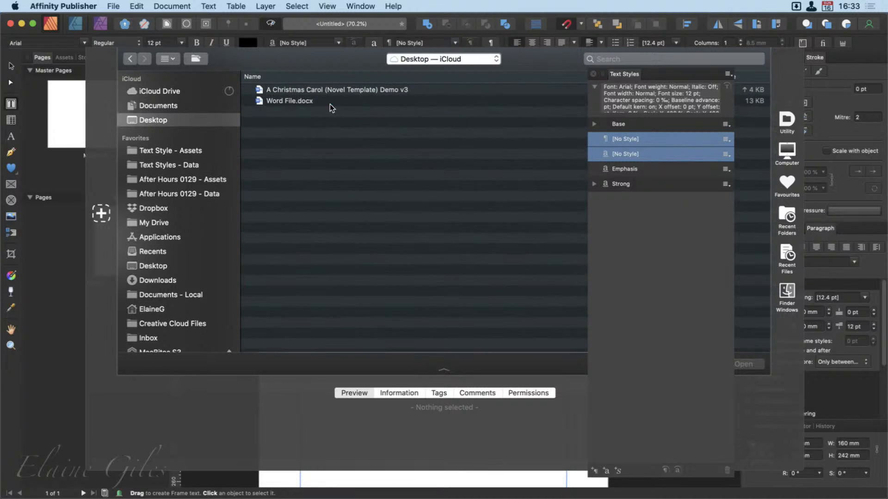
{"action": "left_click", "coordinate": [329, 101]}
{"action": "left_click", "coordinate": [325, 90]}
{"action": "left_click", "coordinate": [748, 365]}
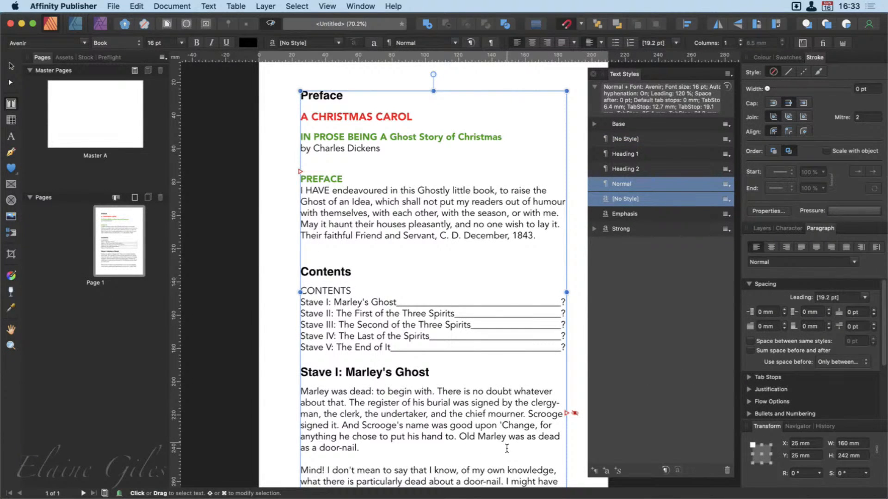
Check which imported text styles are applied to the title, the subtitle and the Preface and Contents section titles.
{"action": "scroll", "coordinate": [506, 449], "scroll_direction": "right", "scroll_amount": 3}
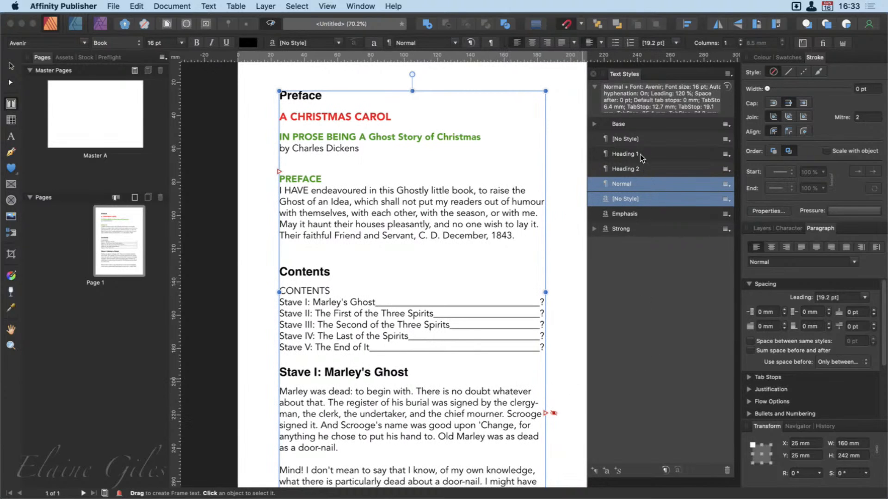
{"action": "left_click", "coordinate": [334, 118]}
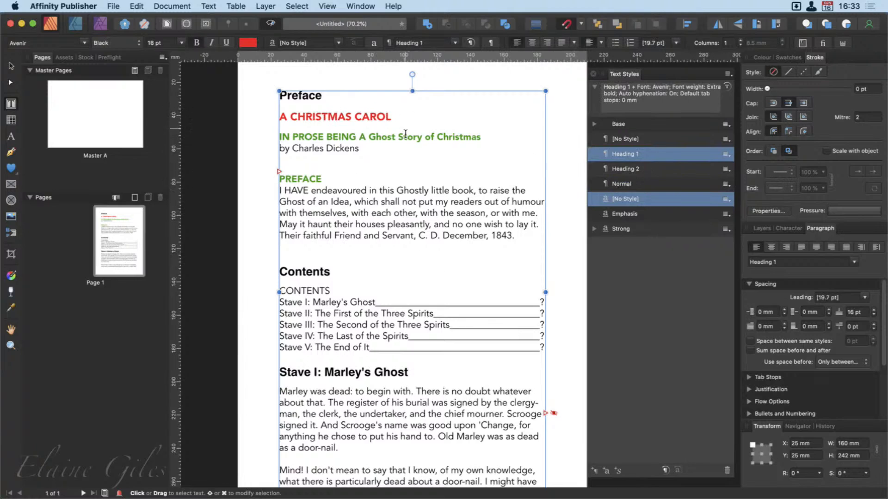
{"action": "left_click", "coordinate": [355, 138]}
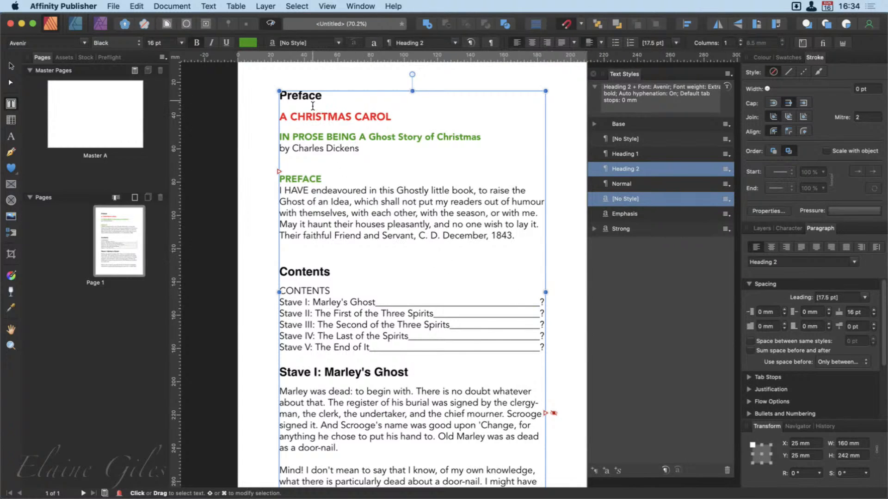
{"action": "double_click", "coordinate": [303, 97]}
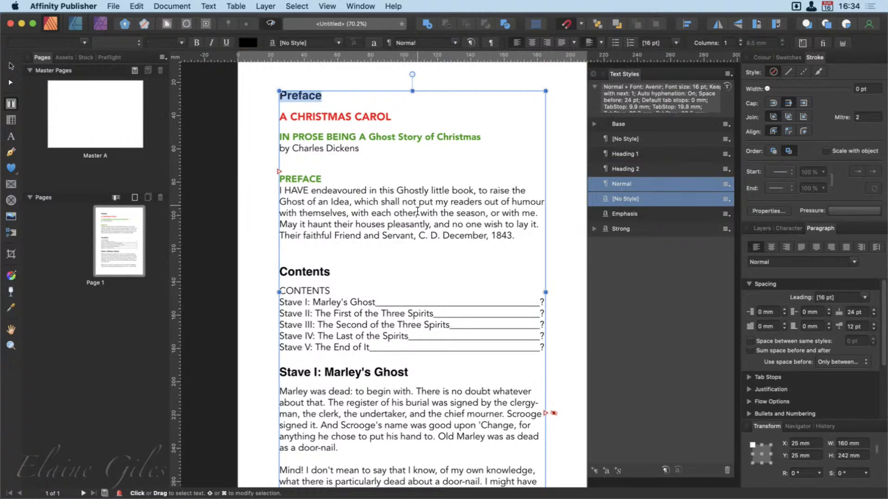
{"action": "double_click", "coordinate": [307, 277]}
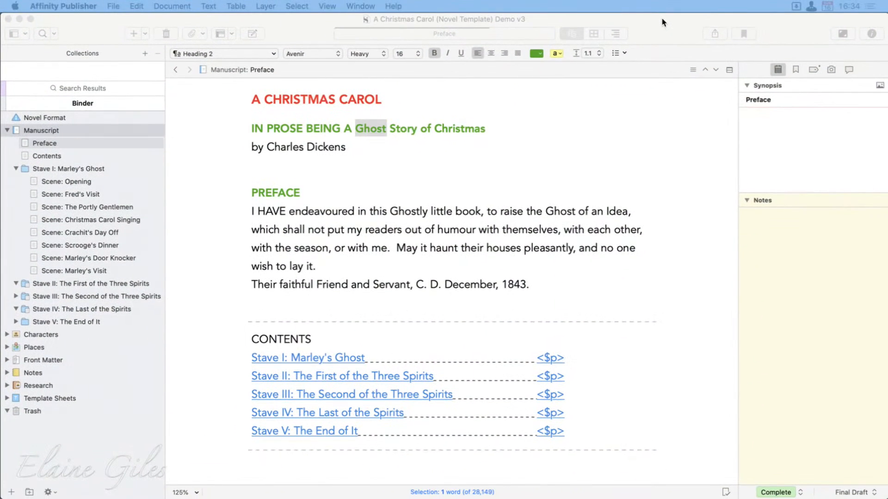
Switch back to Scrivener and show the manuscript's Preface document on its own.
{"action": "left_click", "coordinate": [662, 20]}
{"action": "left_click", "coordinate": [34, 141]}
{"action": "left_click", "coordinate": [30, 141]}
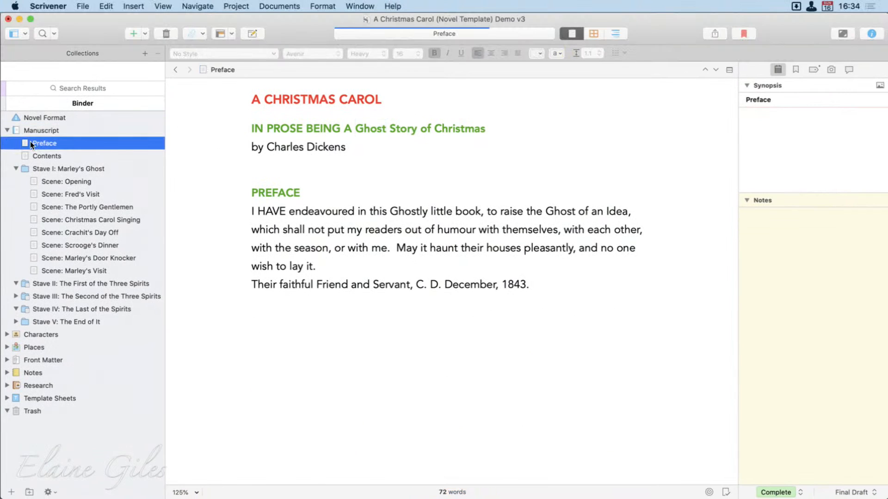
View the manuscript's Contents document and the Stave I: Marley's Ghost folder, and return to the Preface document.
{"action": "left_click", "coordinate": [30, 153]}
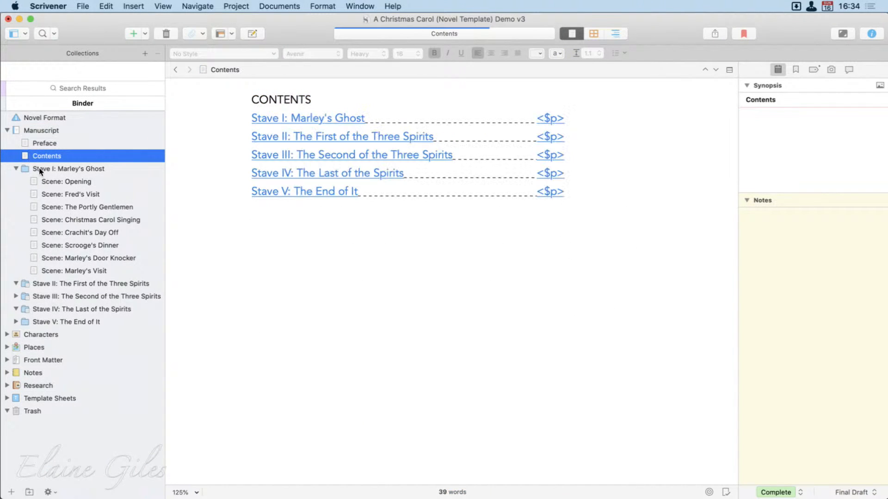
{"action": "left_click", "coordinate": [39, 170]}
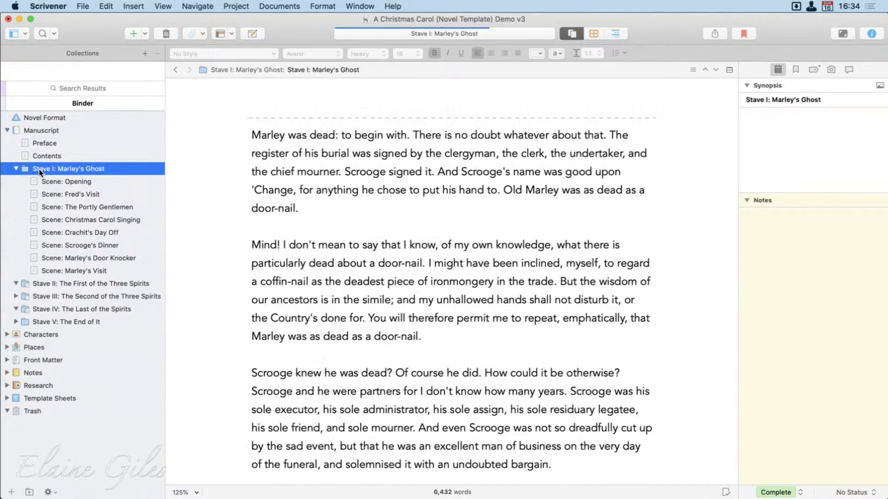
{"action": "left_click", "coordinate": [39, 141]}
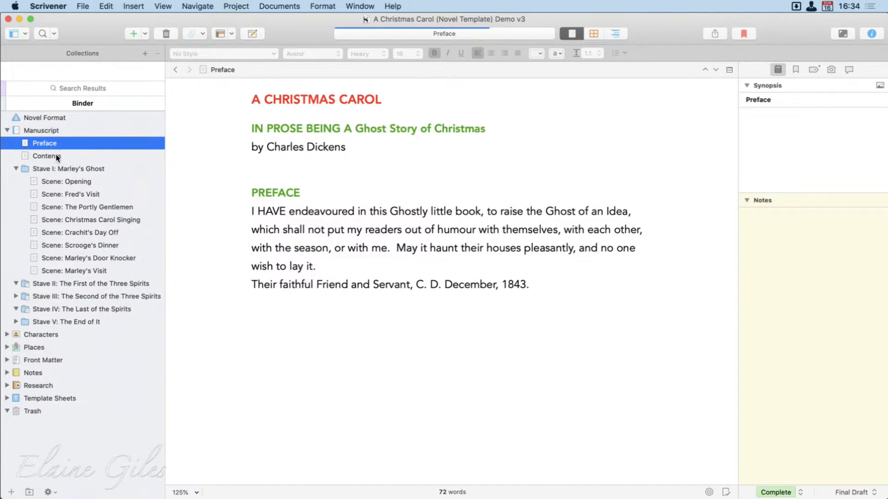
Switch back to Affinity Publisher and check which text style is applied to the "Stave I: Marley's Ghost" heading.
{"action": "left_click", "coordinate": [18, 20]}
{"action": "scroll", "coordinate": [283, 319], "scroll_direction": "down", "scroll_amount": 5}
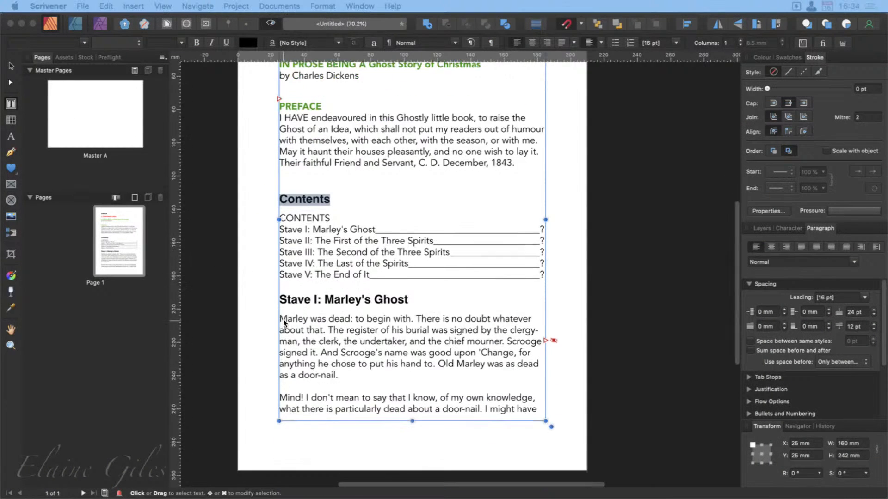
{"action": "left_click", "coordinate": [396, 246]}
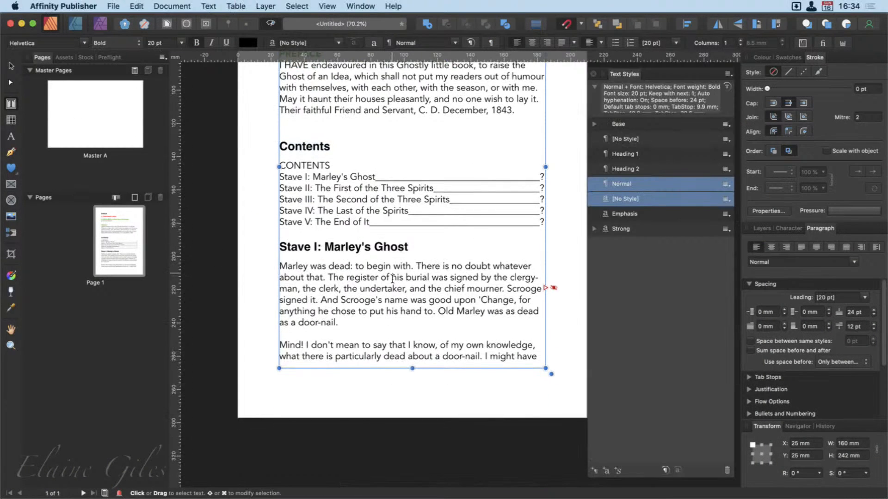
{"action": "scroll", "coordinate": [393, 278], "scroll_direction": "up", "scroll_amount": 3}
{"action": "scroll", "coordinate": [392, 280], "scroll_direction": "up", "scroll_amount": 5}
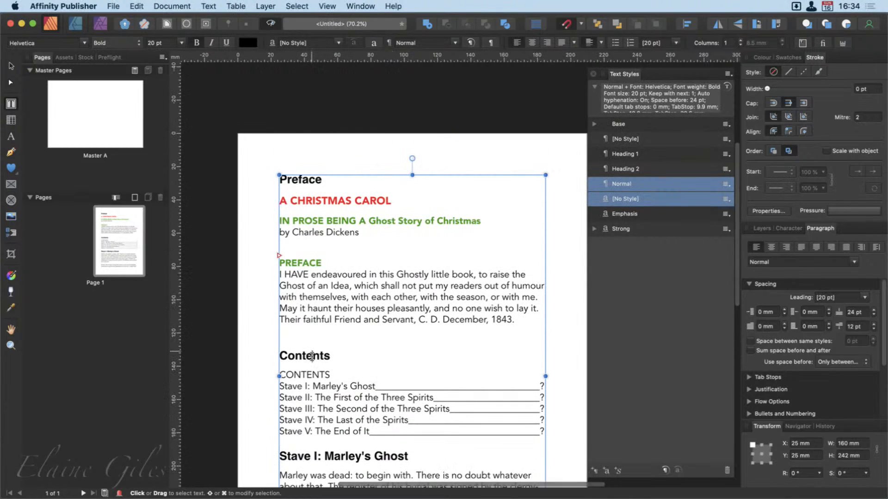
Delete the compiled section titles "Contents" and "Preface" and the empty lines they leave in the text frame.
{"action": "double_click", "coordinate": [311, 356]}
{"action": "key", "text": "BackSpace"}
{"action": "key", "text": "BackSpace"}
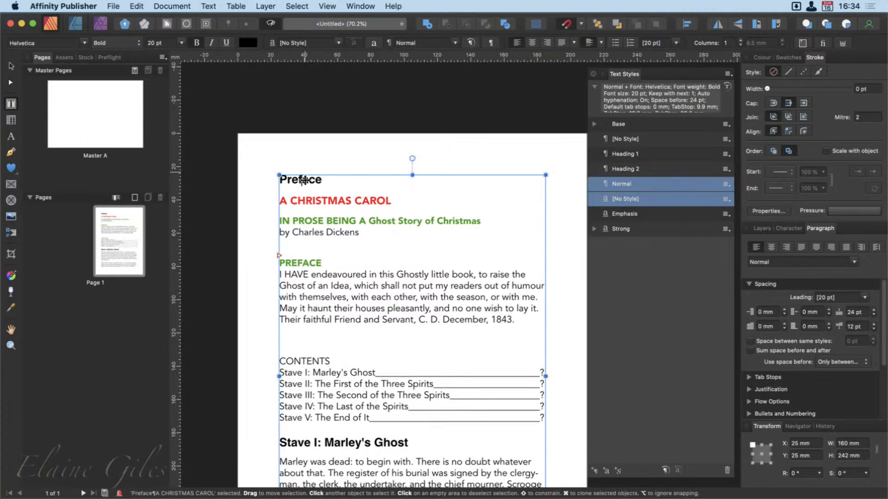
{"action": "double_click", "coordinate": [305, 183]}
{"action": "key", "text": "Delete"}
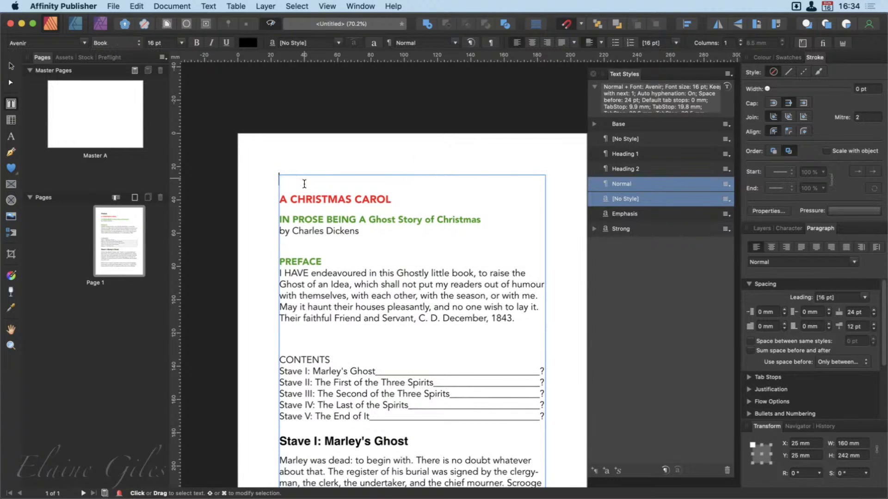
{"action": "key", "text": "Delete"}
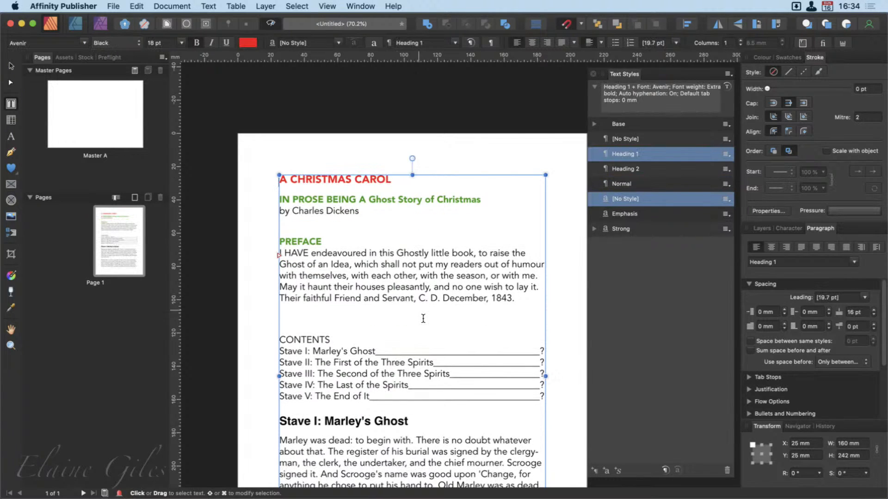
{"action": "scroll", "coordinate": [422, 316], "scroll_direction": "down", "scroll_amount": 4}
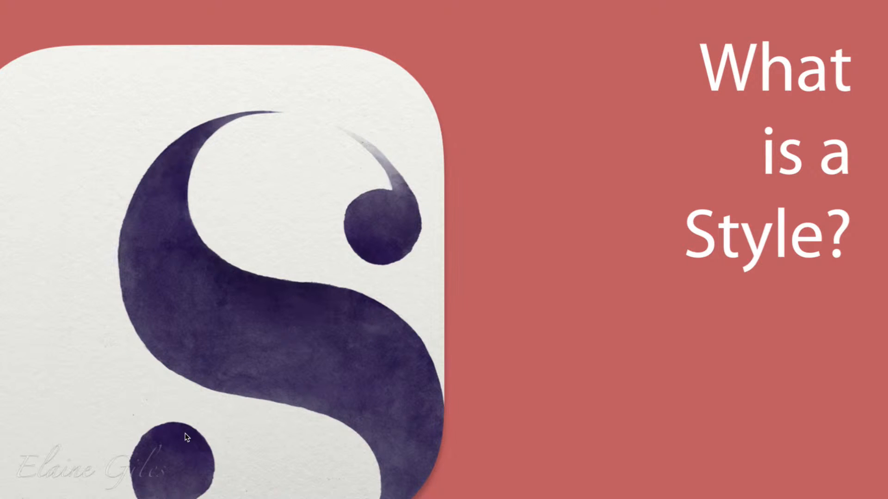
{"action": "key", "text": "Right"}
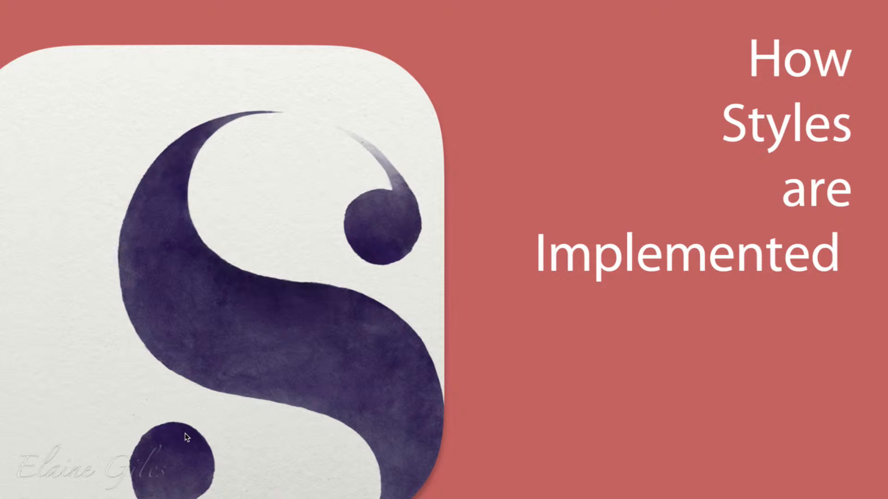
{"action": "key", "text": "Right"}
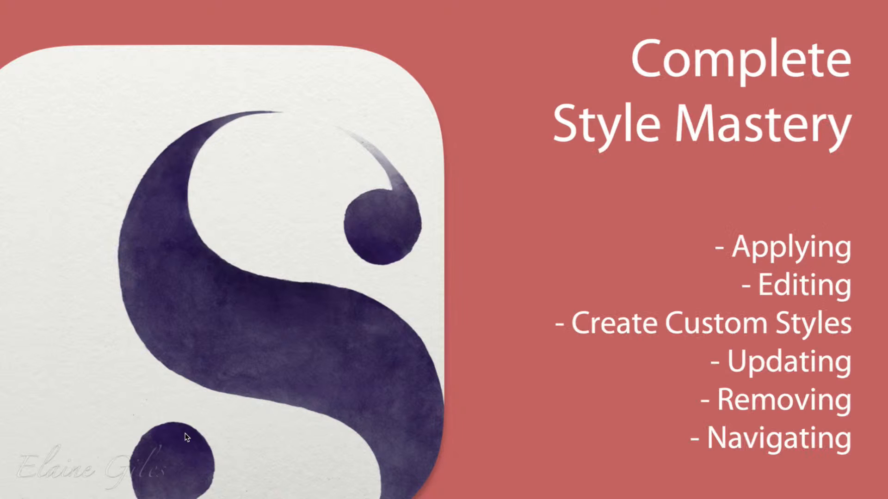
{"action": "key", "text": "Right"}
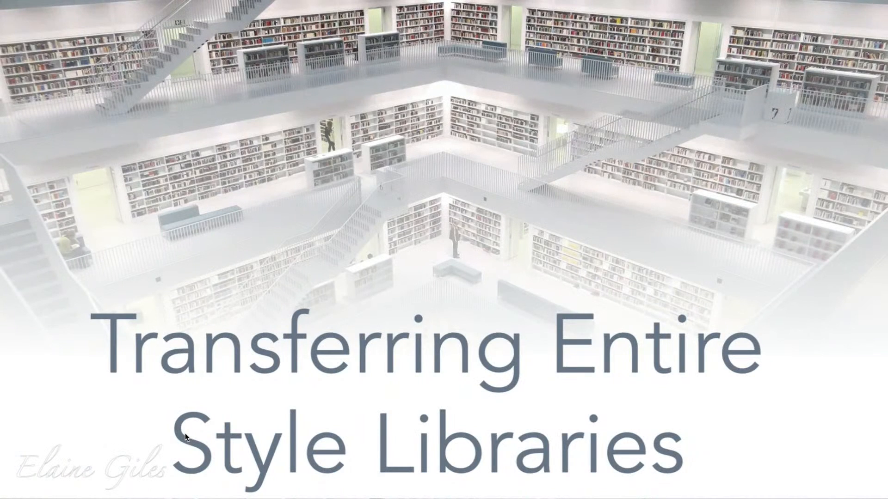
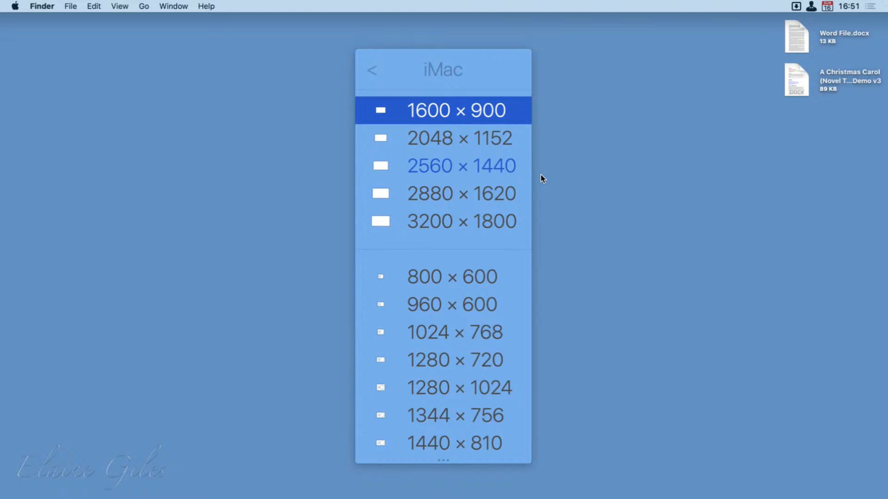
Look through the available resolutions for the 27B1 (Left) and 27B1 (Right) displays, and close the display chooser.
{"action": "key", "text": "Left"}
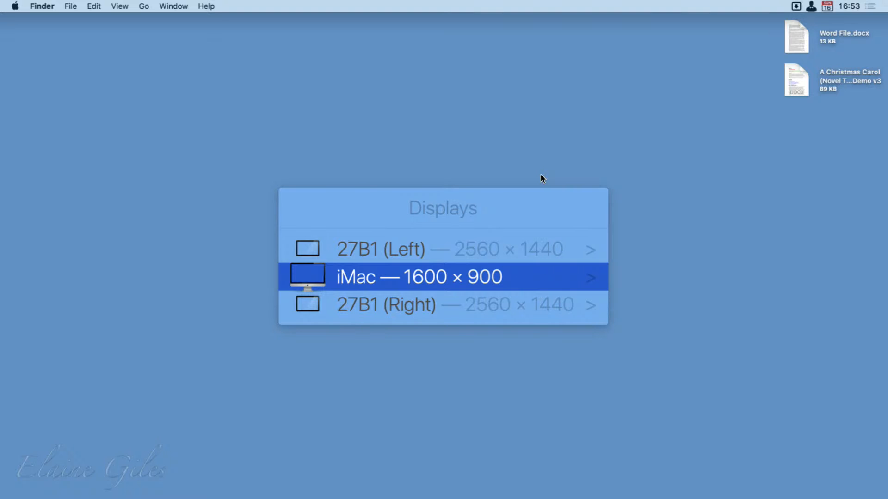
{"action": "key", "text": "Up"}
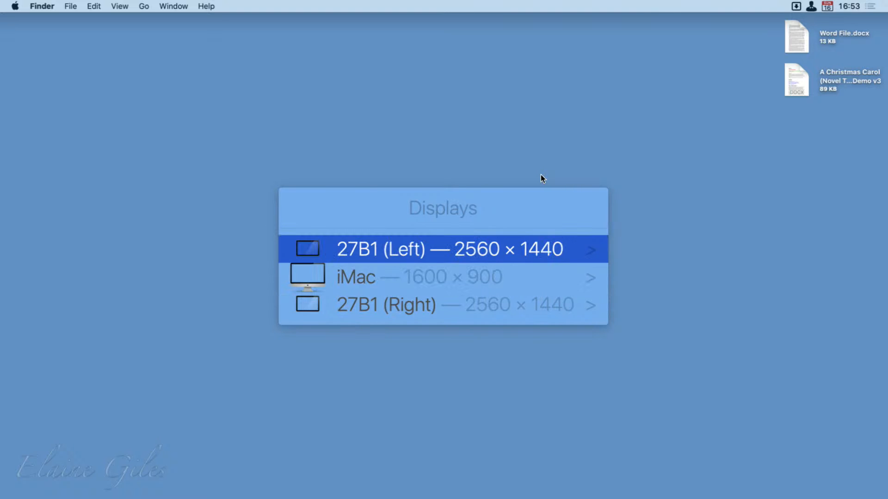
{"action": "key", "text": "Return"}
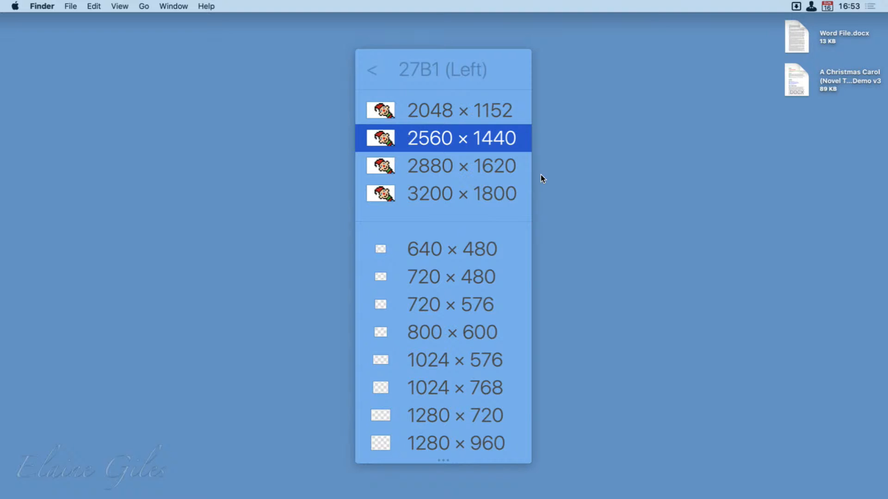
{"action": "key", "text": "Left"}
{"action": "key", "text": "Down"}
{"action": "key", "text": "Down"}
{"action": "key", "text": "Right"}
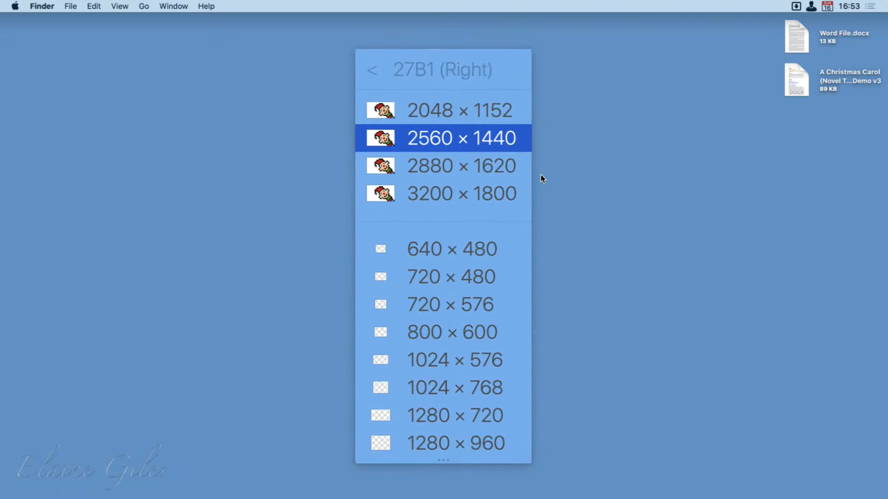
{"action": "key", "text": "Up"}
{"action": "key", "text": "Left"}
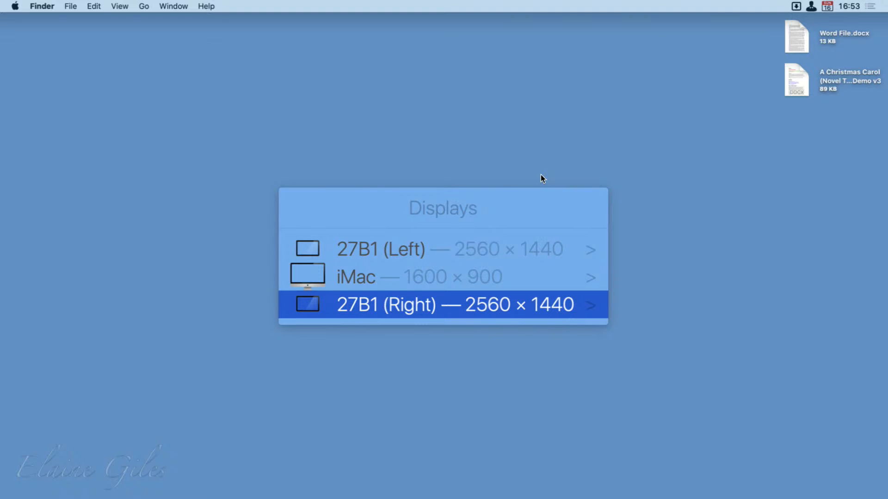
{"action": "key", "text": "Escape"}
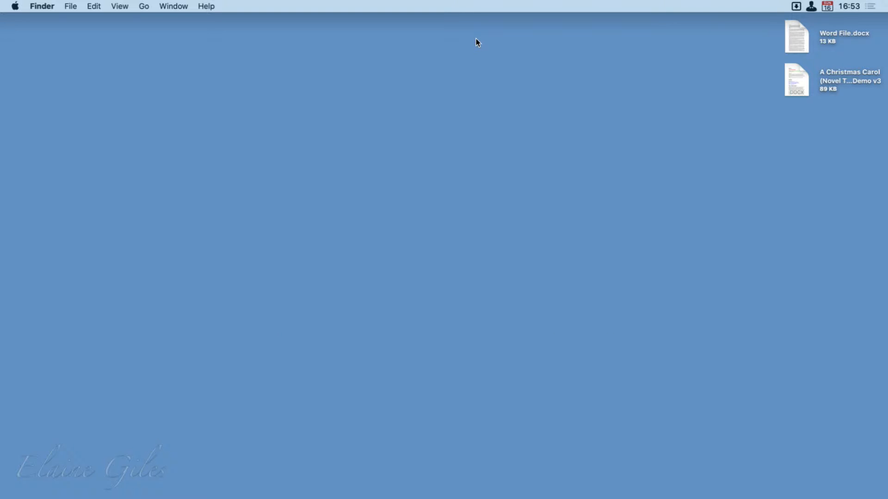
Search Google in Vivaldi for "resolutionator mac os".
{"action": "key", "text": "alt+space"}
{"action": "type", "text": "download"}
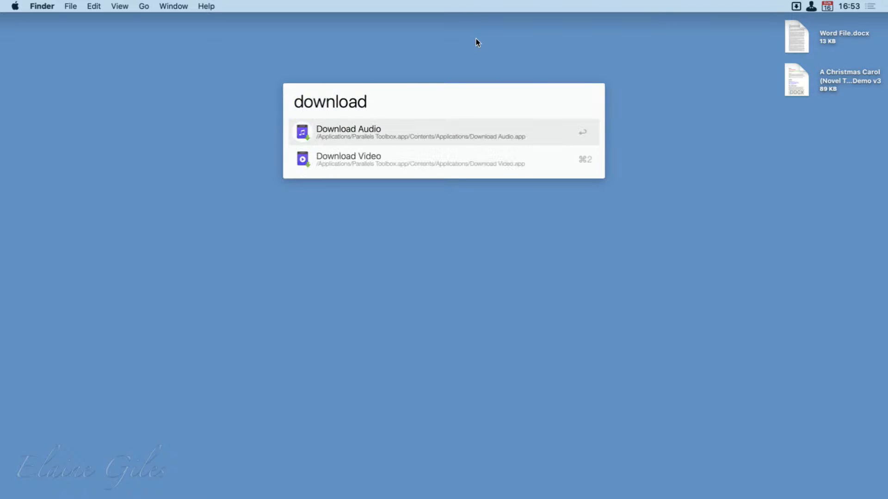
{"action": "type", "text": " resolution"}
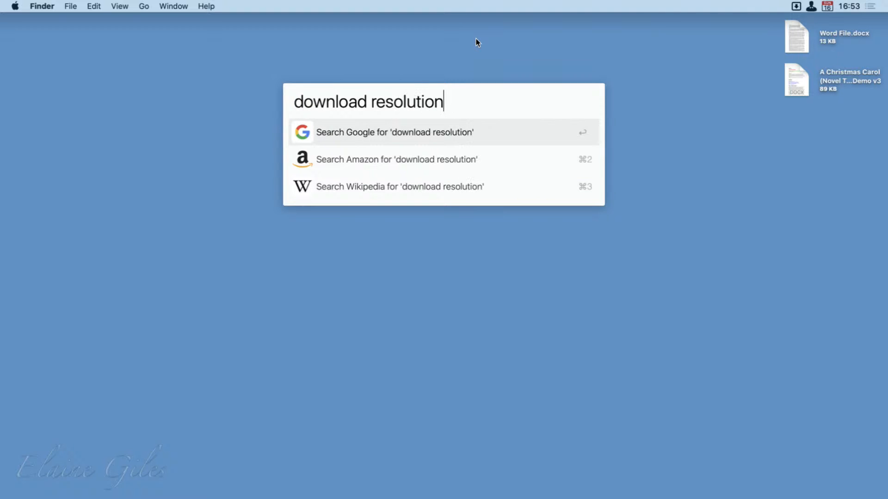
{"action": "type", "text": "or"}
{"action": "key", "text": "Return"}
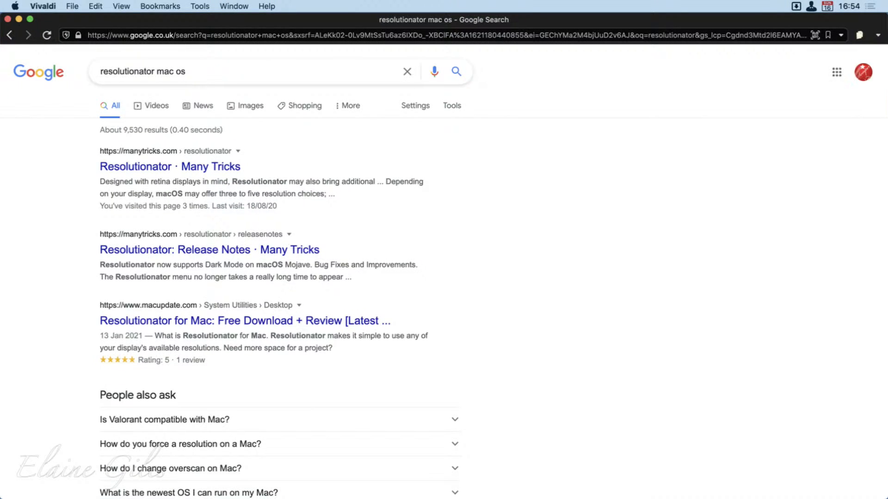
Open the Many Tricks page for Resolutionator, accept its cookies and read through the features and download options.
{"action": "left_click", "coordinate": [212, 169]}
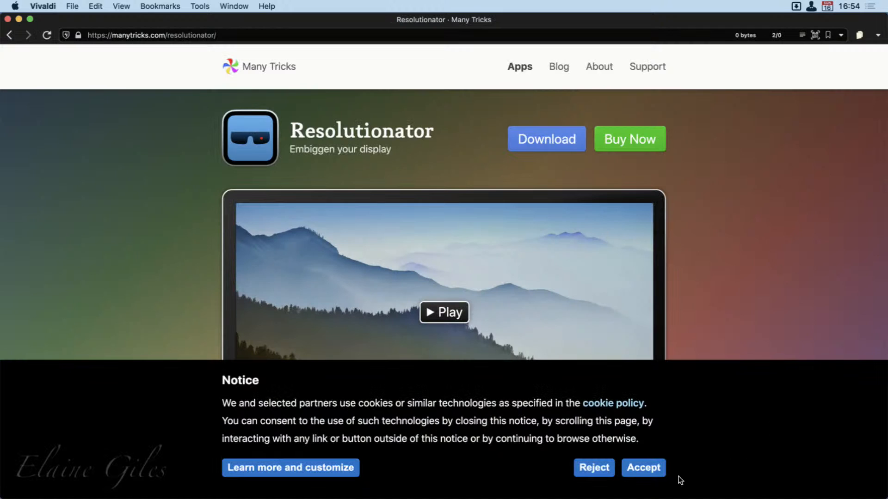
{"action": "left_click", "coordinate": [644, 466]}
{"action": "scroll", "coordinate": [390, 465], "scroll_direction": "down", "scroll_amount": 5}
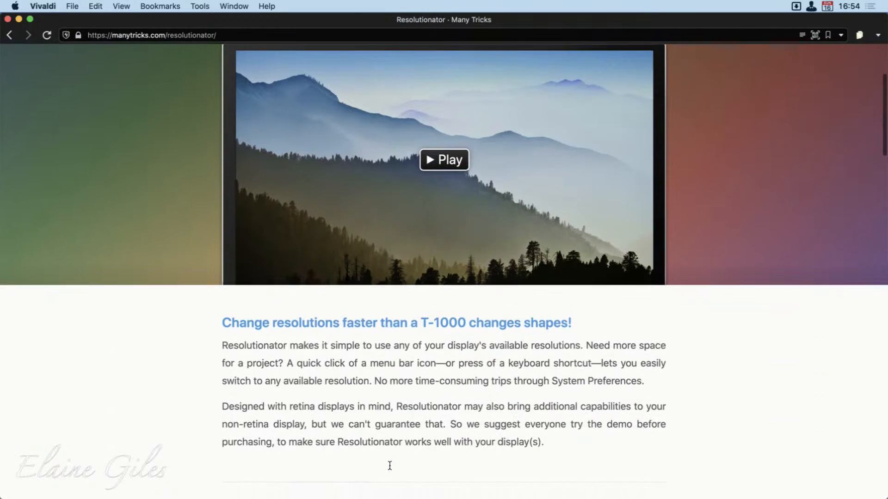
{"action": "scroll", "coordinate": [390, 466], "scroll_direction": "up", "scroll_amount": 5}
{"action": "scroll", "coordinate": [389, 466], "scroll_direction": "down", "scroll_amount": 20}
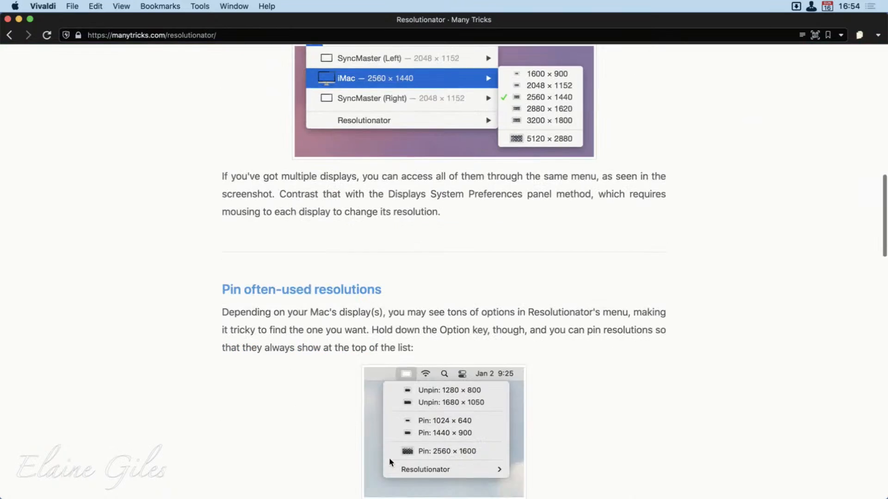
{"action": "scroll", "coordinate": [389, 461], "scroll_direction": "up", "scroll_amount": 15}
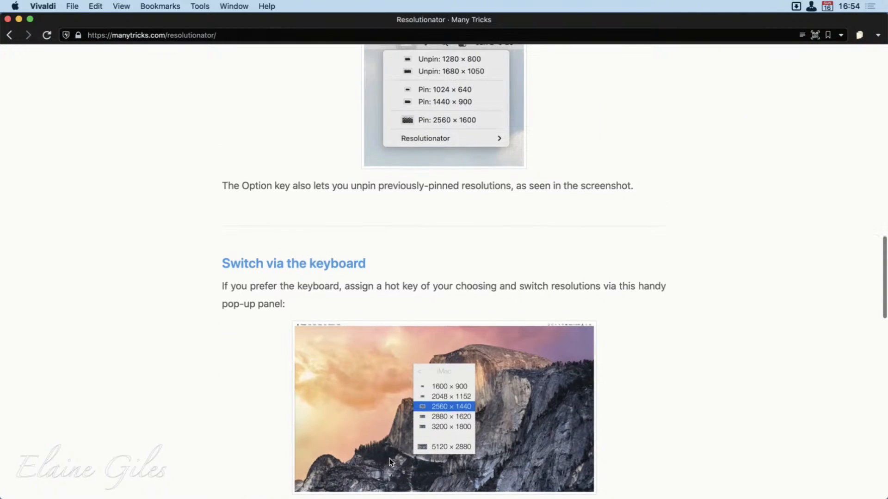
{"action": "scroll", "coordinate": [389, 461], "scroll_direction": "down", "scroll_amount": 10}
{"action": "scroll", "coordinate": [390, 458], "scroll_direction": "down", "scroll_amount": 8}
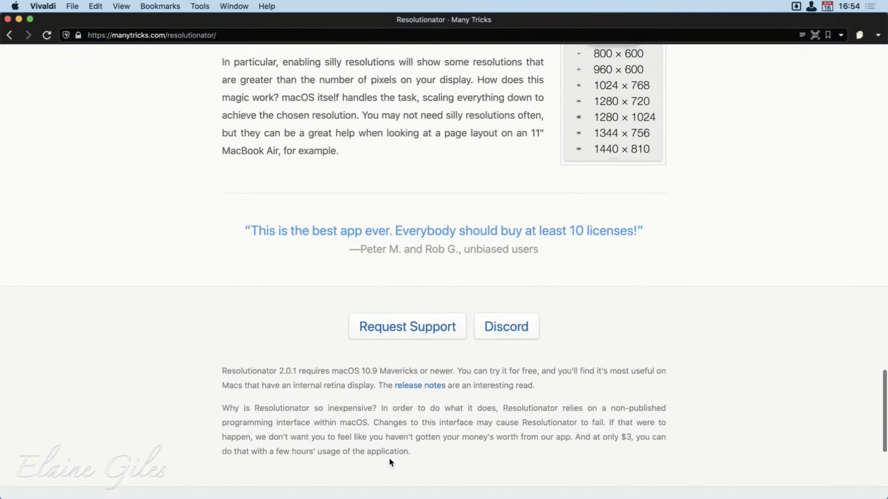
{"action": "scroll", "coordinate": [389, 458], "scroll_direction": "up", "scroll_amount": 8}
{"action": "scroll", "coordinate": [390, 458], "scroll_direction": "up", "scroll_amount": 20}
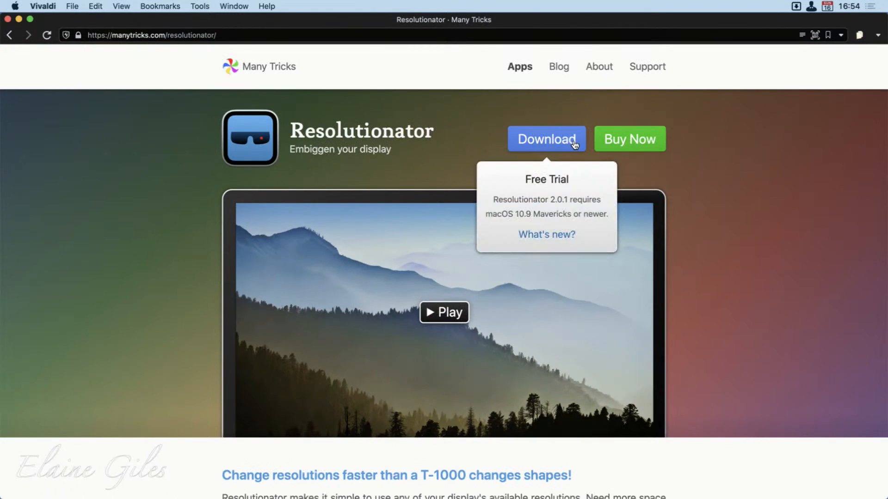
{"action": "mouse_move", "coordinate": [626, 140]}
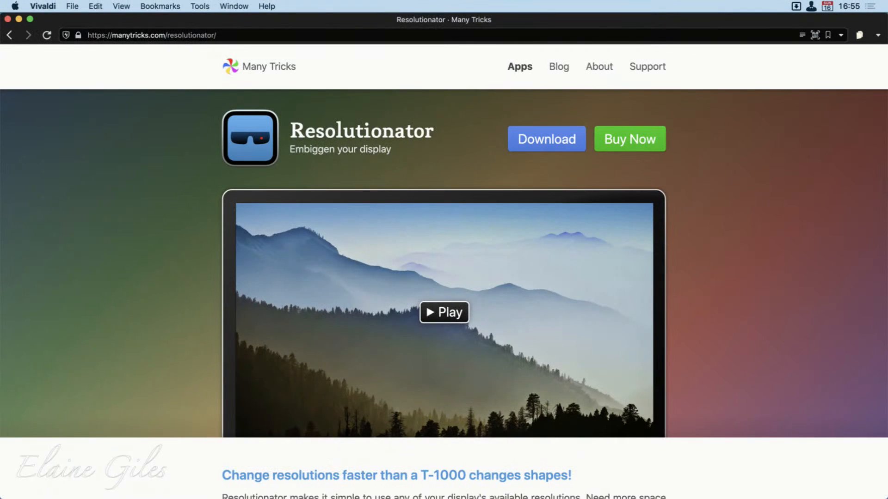
Switch to Affinity Publisher and create a new A4 print document.
{"action": "key", "text": "super+space"}
{"action": "type", "text": "pub"}
{"action": "key", "text": "Return"}
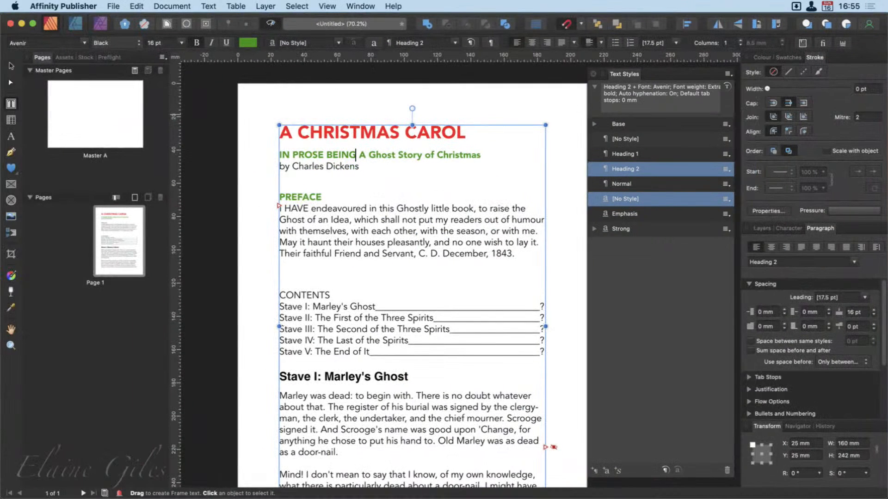
{"action": "key", "text": "super+n"}
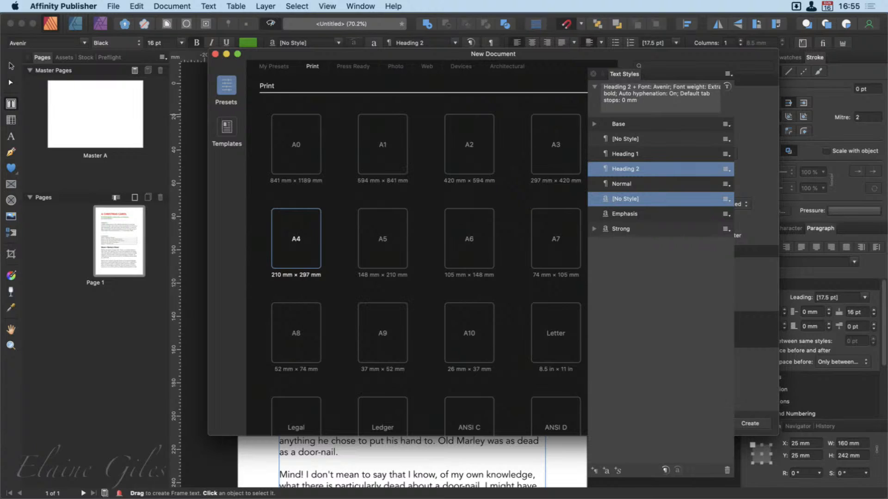
{"action": "double_click", "coordinate": [275, 240]}
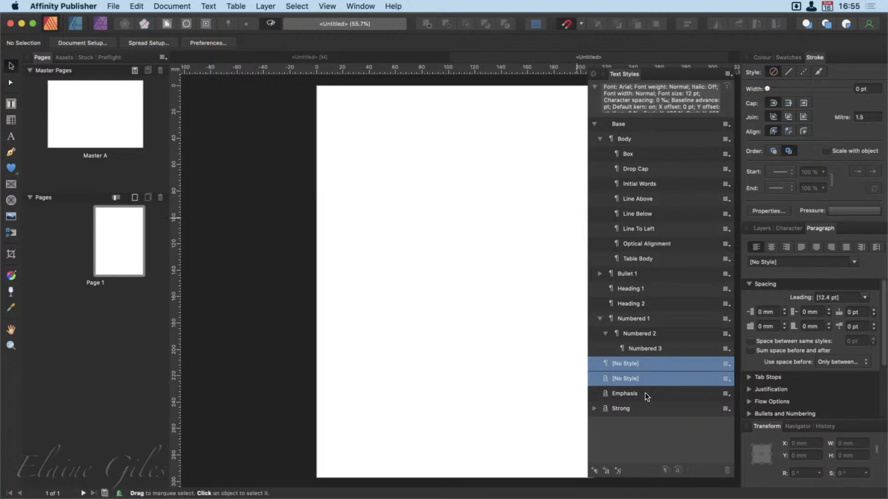
Look at the actions offered for the Heading 2 text style, and dismiss them without applying any.
{"action": "right_click", "coordinate": [653, 306]}
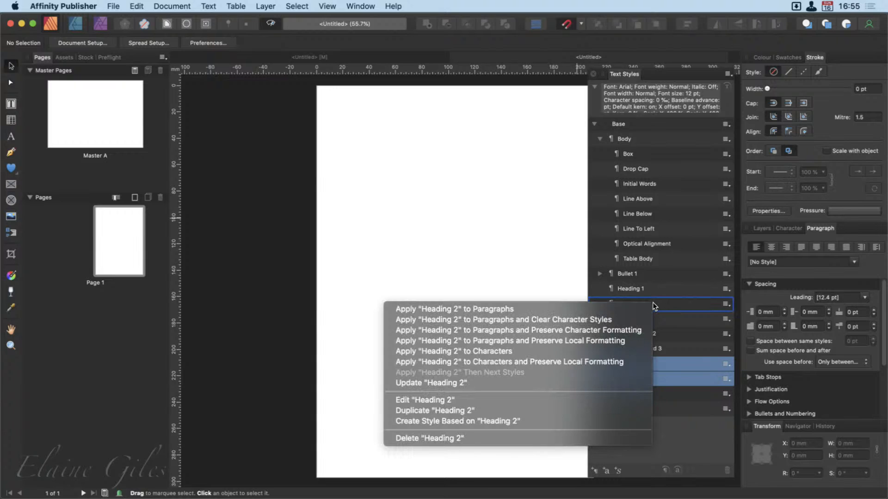
{"action": "left_click", "coordinate": [690, 433]}
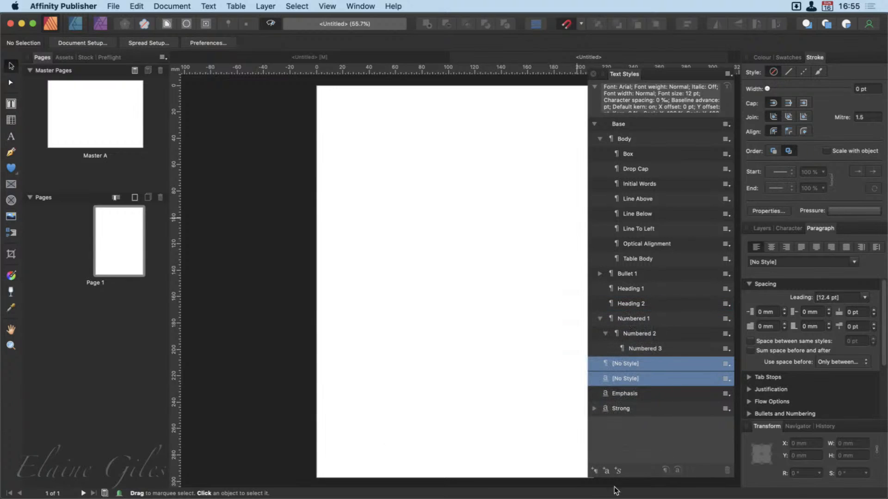
Create a paragraph style named Heading 3 based on Heading 2, and expand Heading 2 in the style list.
{"action": "left_click", "coordinate": [595, 470]}
{"action": "type", "text": "He"}
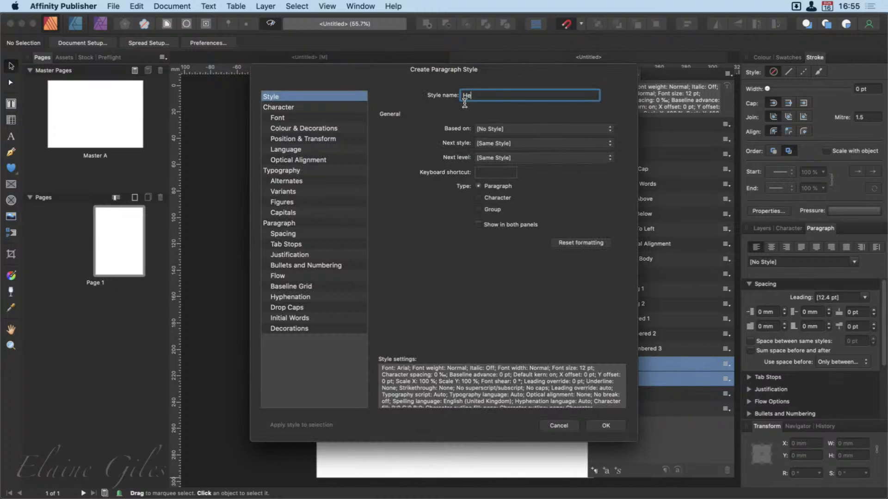
{"action": "type", "text": "ading 3"}
{"action": "left_click", "coordinate": [490, 129]}
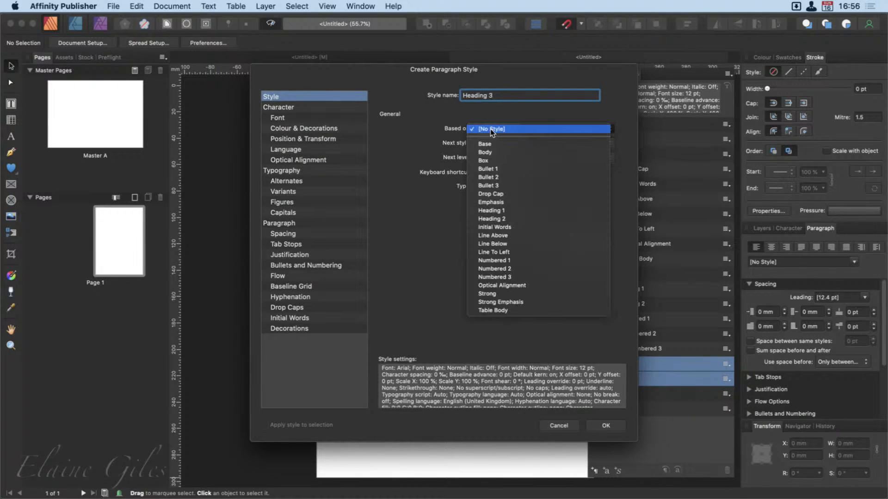
{"action": "left_click", "coordinate": [500, 219]}
{"action": "left_click", "coordinate": [604, 430]}
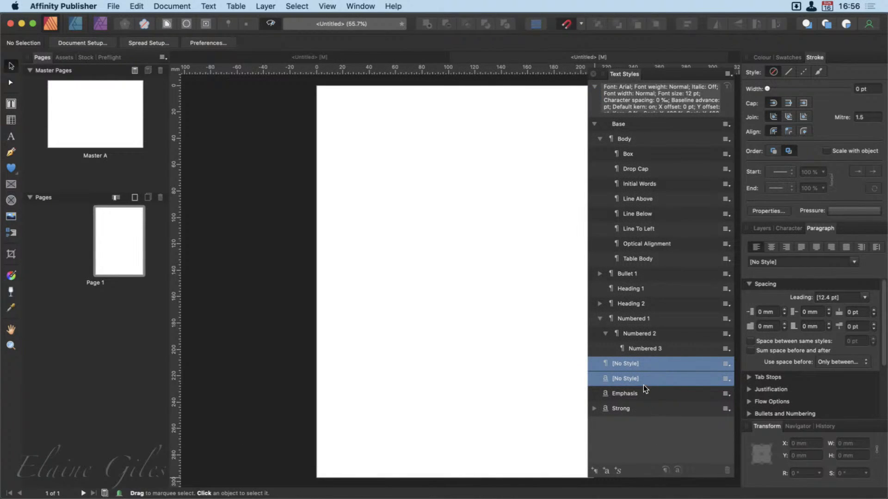
{"action": "left_click", "coordinate": [600, 304]}
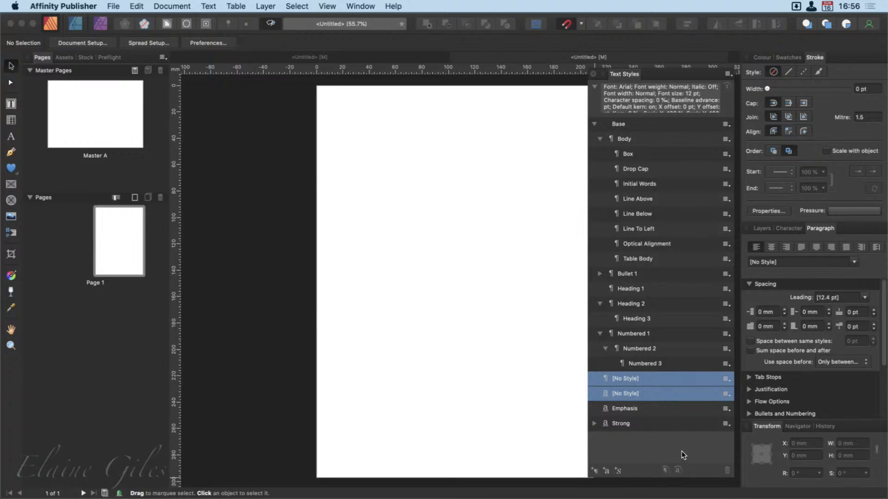
Look at the options for managing and saving the document's text styles, and dismiss them without applying any.
{"action": "left_click", "coordinate": [727, 74]}
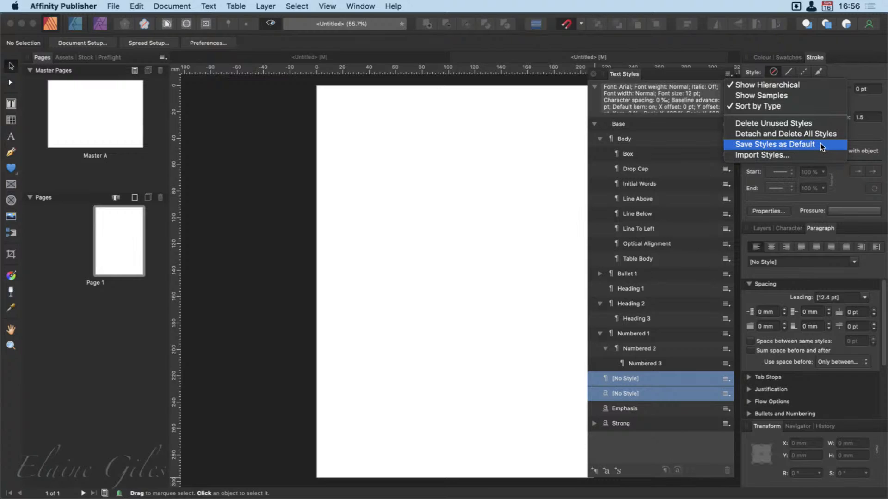
{"action": "left_click", "coordinate": [312, 264]}
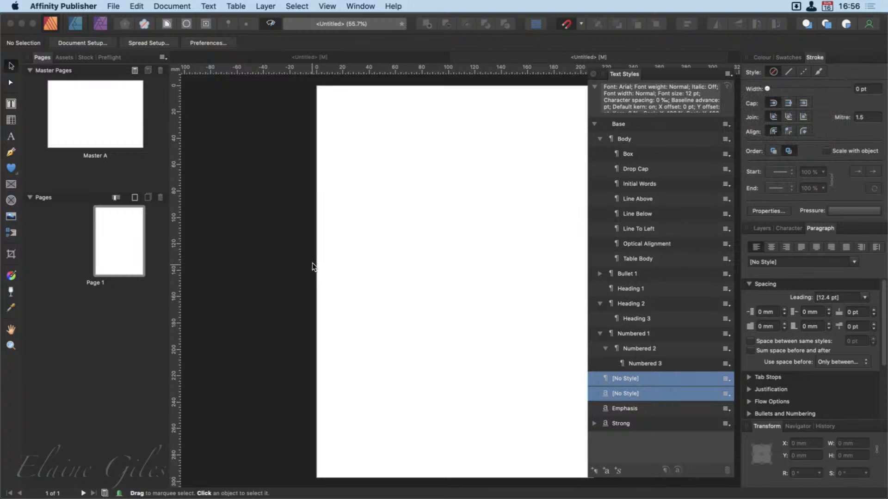
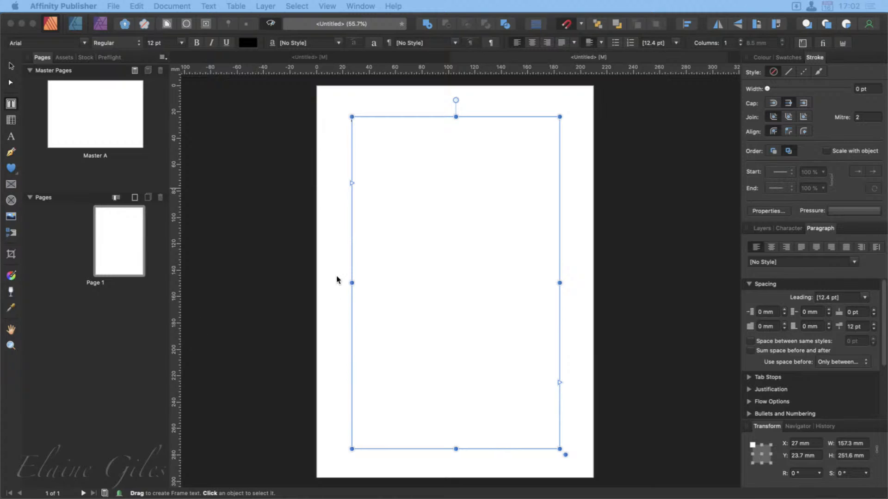
Paste the copied placeholder text into the page's text frame, and format its first paragraph in BD Cartoon Shout, red and centred.
{"action": "left_click", "coordinate": [398, 211]}
{"action": "key", "text": "super+v"}
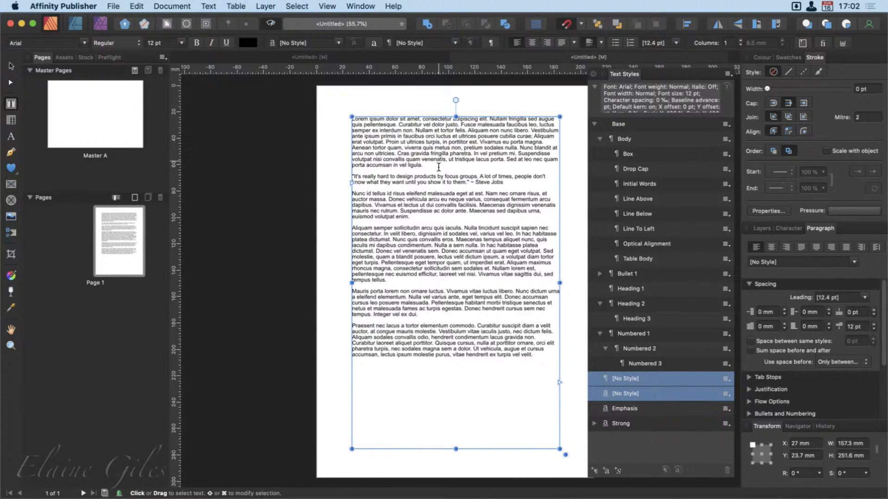
{"action": "left_click_drag", "start_coordinate": [425, 168], "coordinate": [352, 119]}
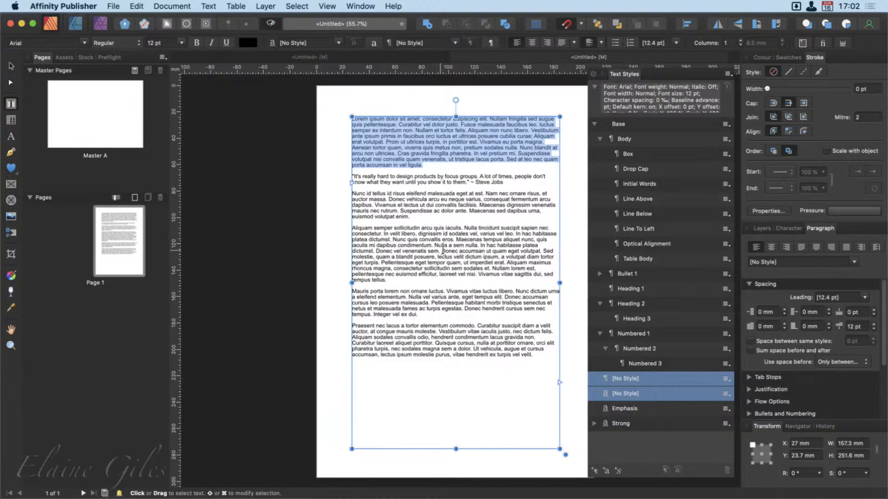
{"action": "left_click", "coordinate": [81, 43]}
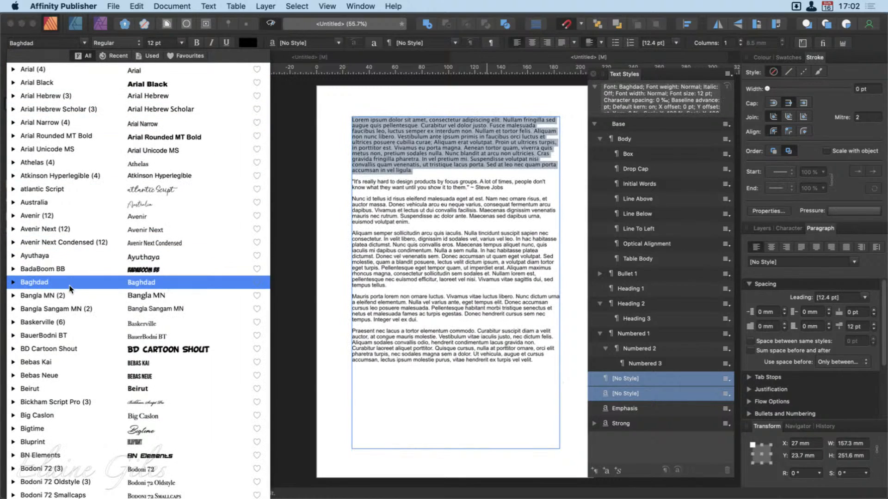
{"action": "left_click", "coordinate": [81, 348]}
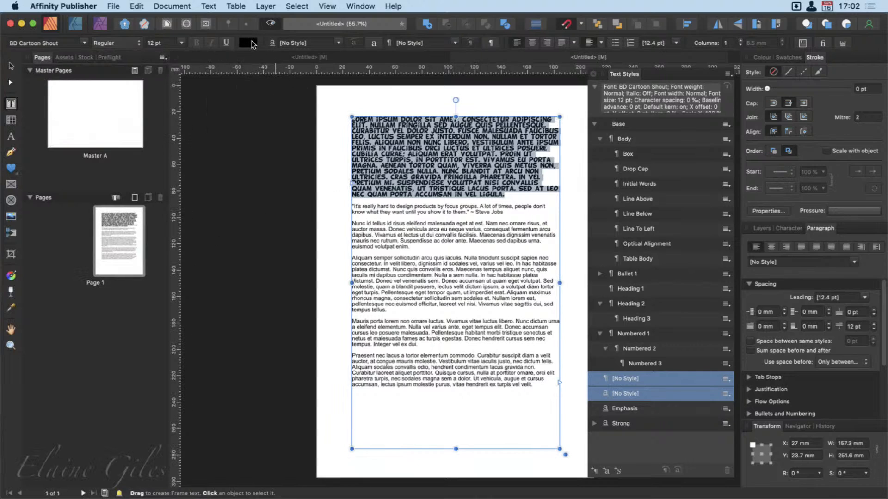
{"action": "left_click", "coordinate": [254, 43]}
{"action": "left_click_drag", "start_coordinate": [290, 87], "coordinate": [397, 85]}
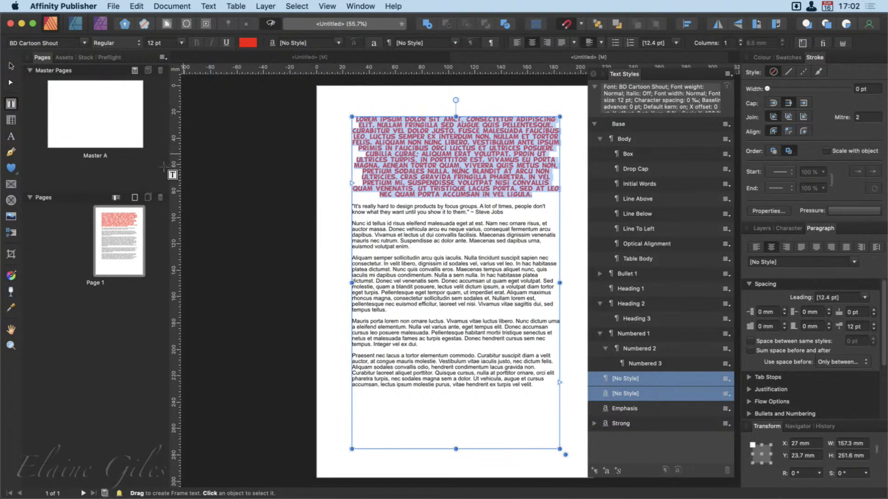
{"action": "left_click", "coordinate": [11, 66]}
{"action": "left_click", "coordinate": [244, 295]}
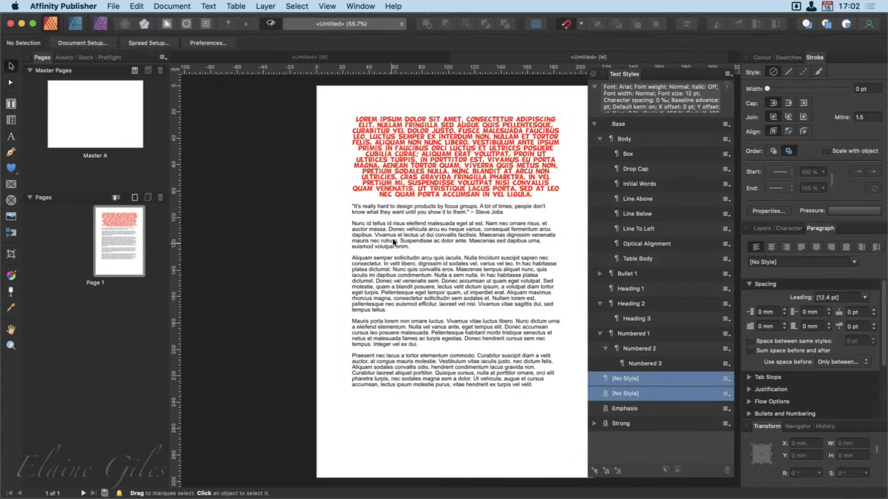
Create a paragraph style named Cartoon from the red first paragraph's formatting and apply it to that paragraph.
{"action": "left_click", "coordinate": [421, 184]}
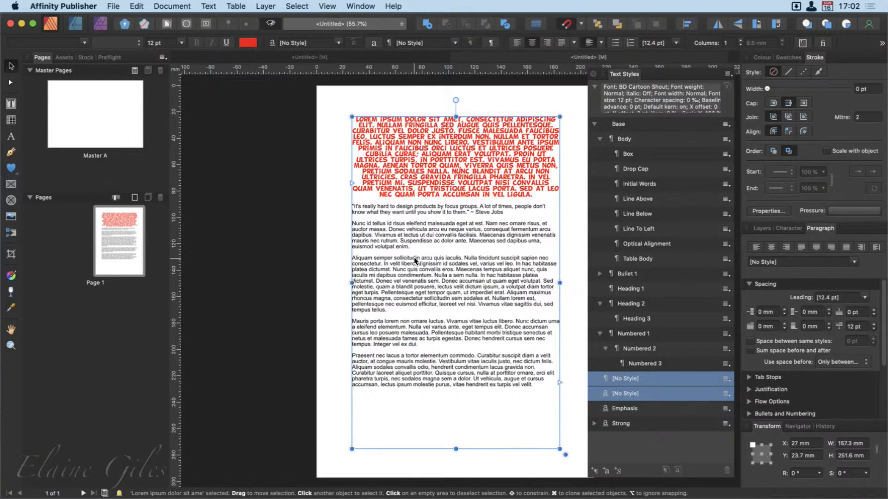
{"action": "double_click", "coordinate": [455, 167]}
{"action": "mouse_move", "coordinate": [533, 195]}
{"action": "left_click_drag", "start_coordinate": [533, 195], "coordinate": [357, 121]}
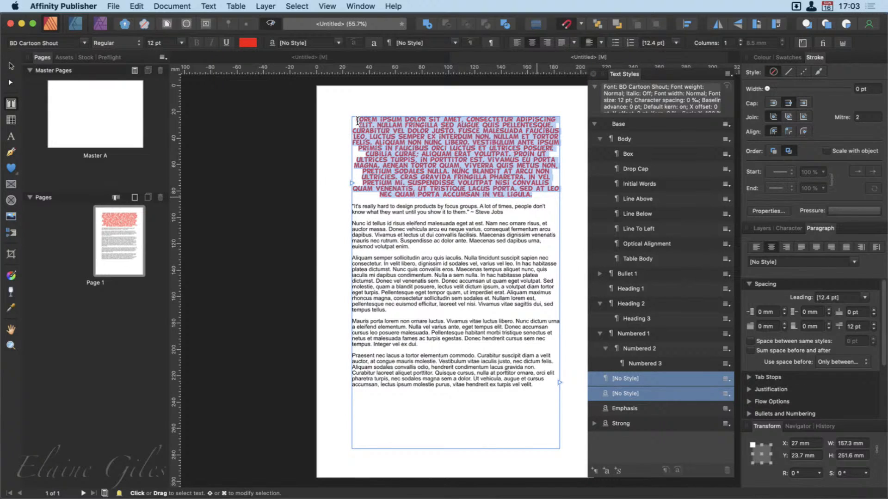
{"action": "left_click", "coordinate": [594, 471]}
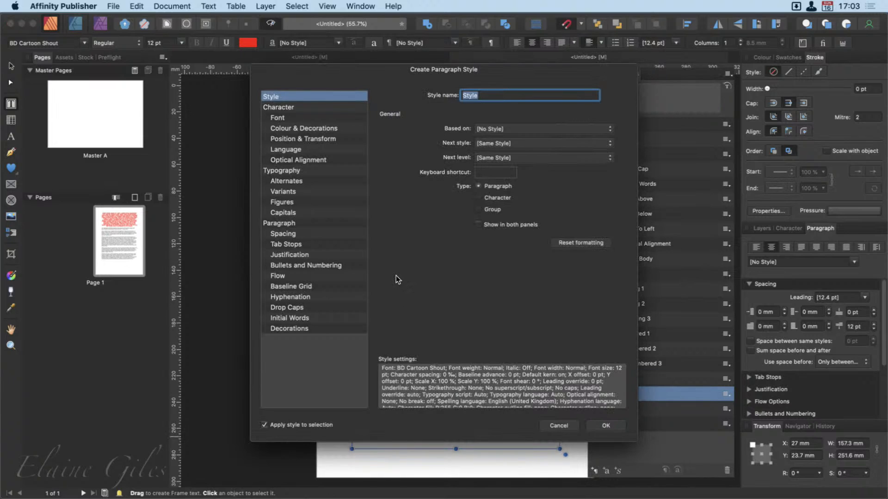
{"action": "type", "text": "Cartoon"}
{"action": "left_click", "coordinate": [611, 426]}
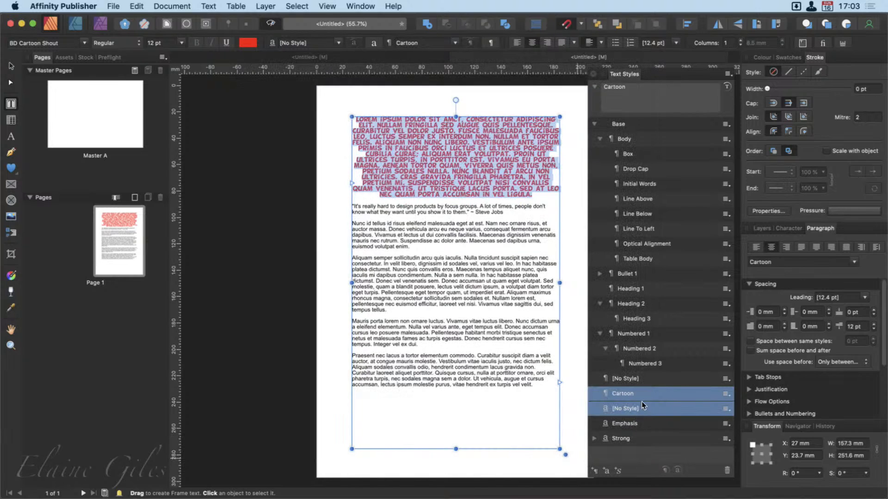
Apply the Cartoon paragraph style to the last paragraph in the text frame.
{"action": "left_click", "coordinate": [474, 188]}
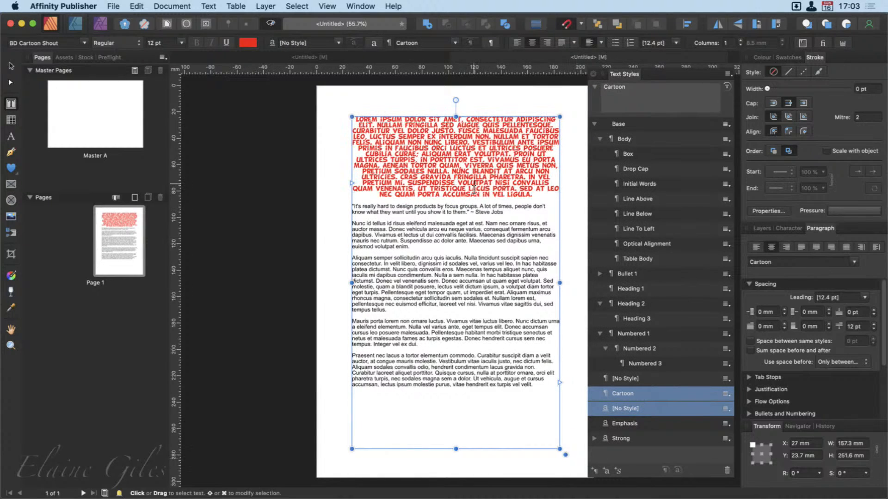
{"action": "left_click", "coordinate": [423, 386]}
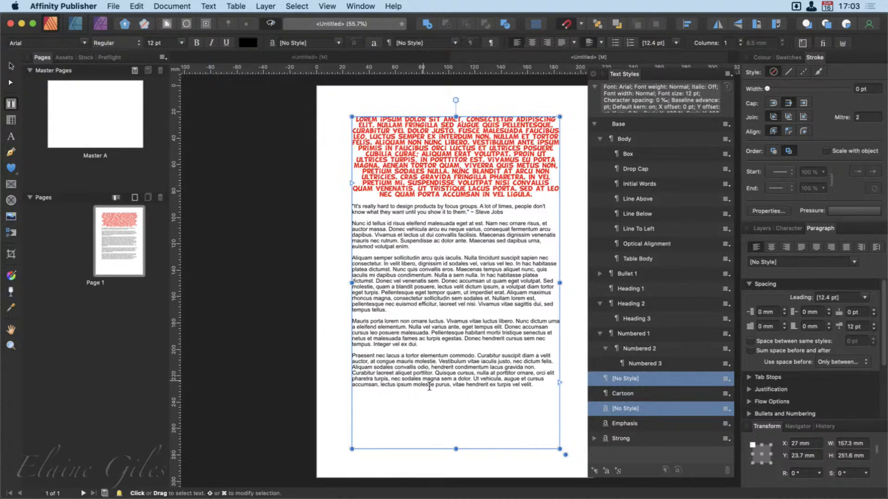
{"action": "left_click", "coordinate": [624, 395]}
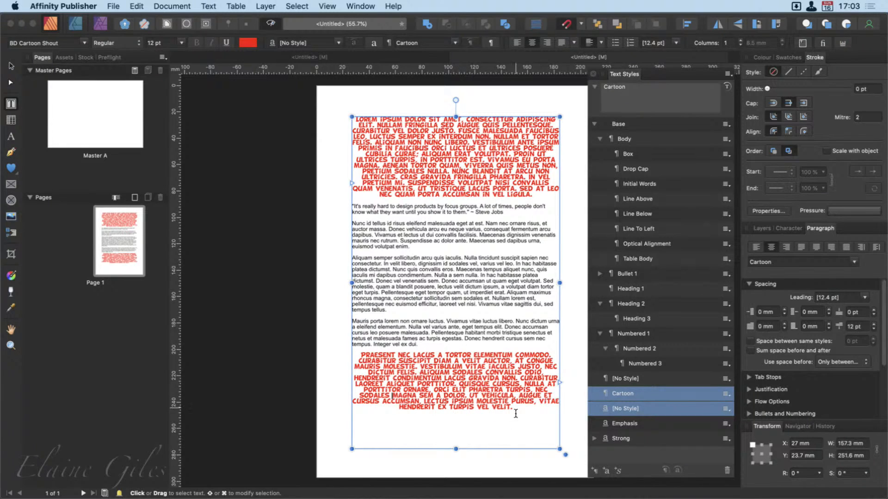
Copy all the text in the frame, switch to Pages and paste it into a new Blank Landscape document.
{"action": "left_click_drag", "start_coordinate": [521, 413], "coordinate": [338, 120]}
{"action": "key", "text": "super+c"}
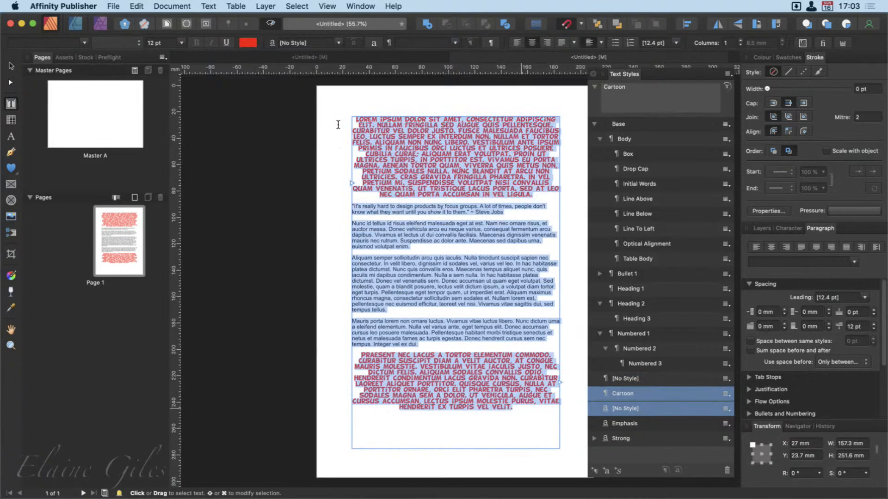
{"action": "key", "text": "alt+space"}
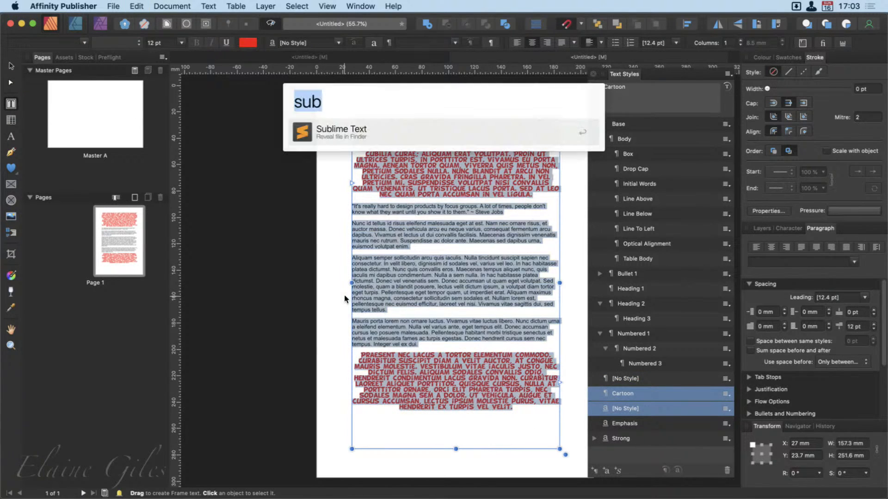
{"action": "type", "text": "page"}
{"action": "key", "text": "Return"}
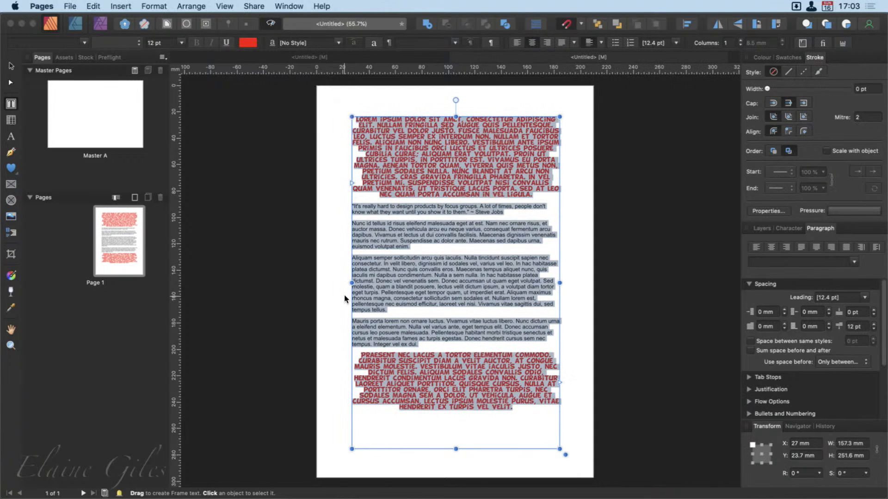
{"action": "key", "text": "super+n"}
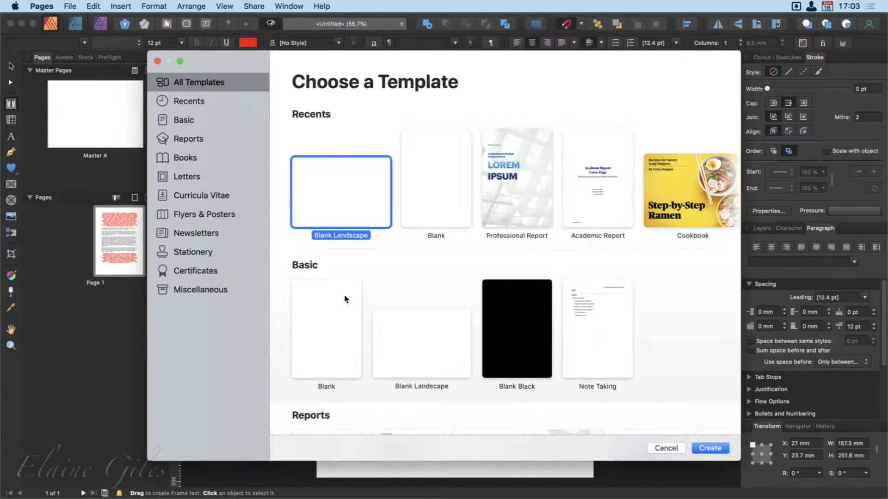
{"action": "key", "text": "Return"}
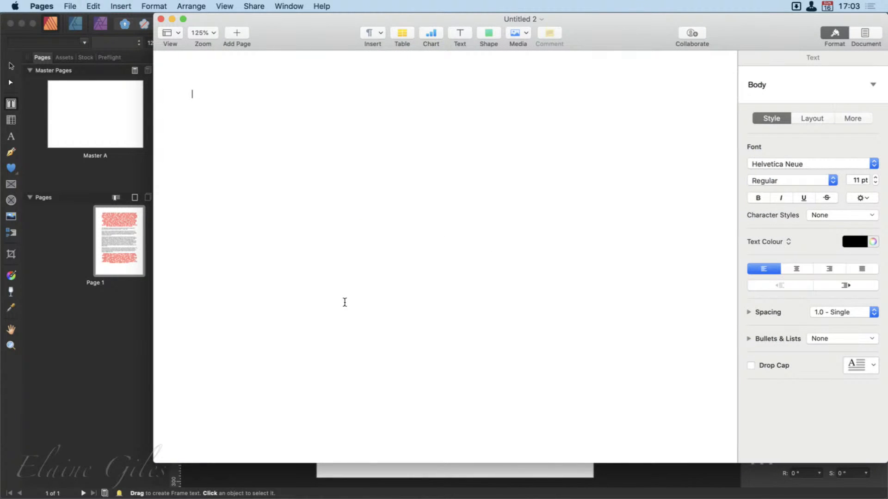
{"action": "key", "text": "super+v"}
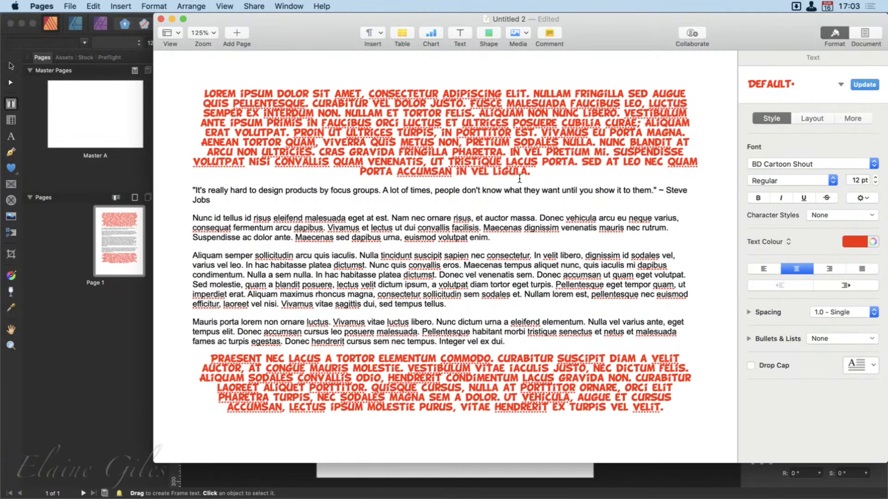
Check which paragraph styles the pasted red and black paragraphs use, and look through the list of available styles.
{"action": "left_click", "coordinate": [543, 176]}
{"action": "left_click_drag", "start_coordinate": [543, 176], "coordinate": [204, 96]}
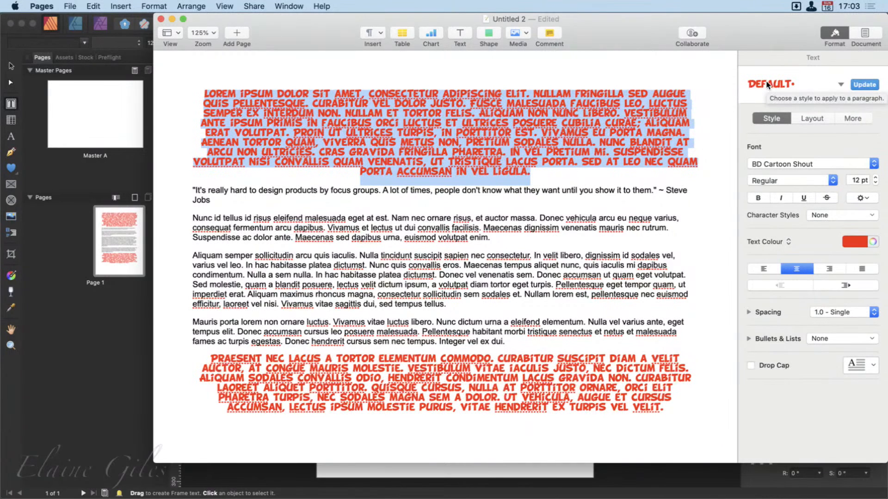
{"action": "left_click", "coordinate": [226, 238]}
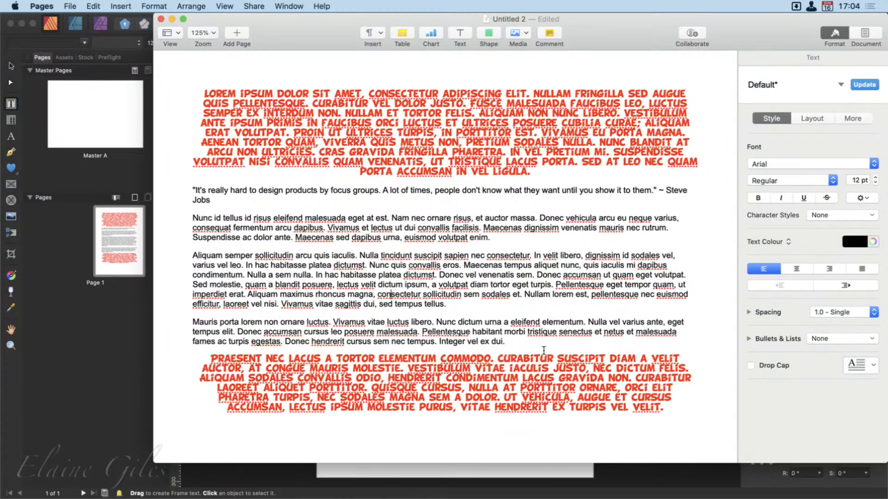
{"action": "left_click", "coordinate": [529, 335]}
{"action": "left_click", "coordinate": [841, 85]}
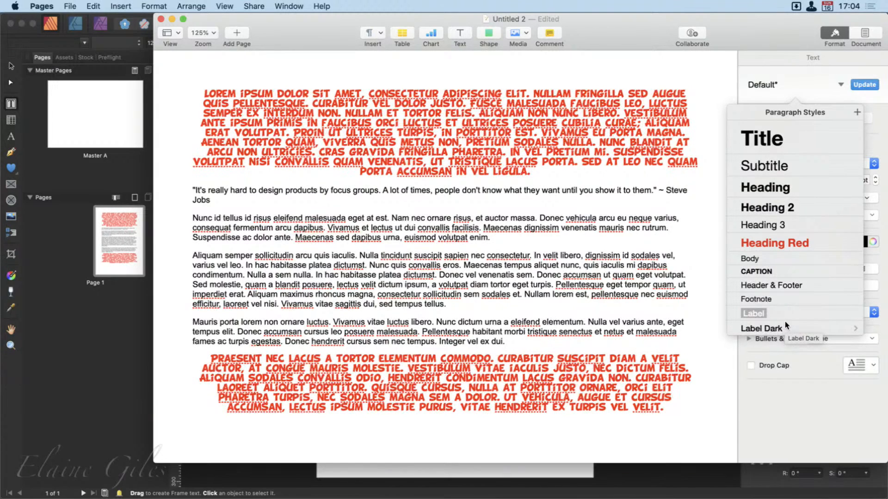
{"action": "left_click", "coordinate": [512, 205]}
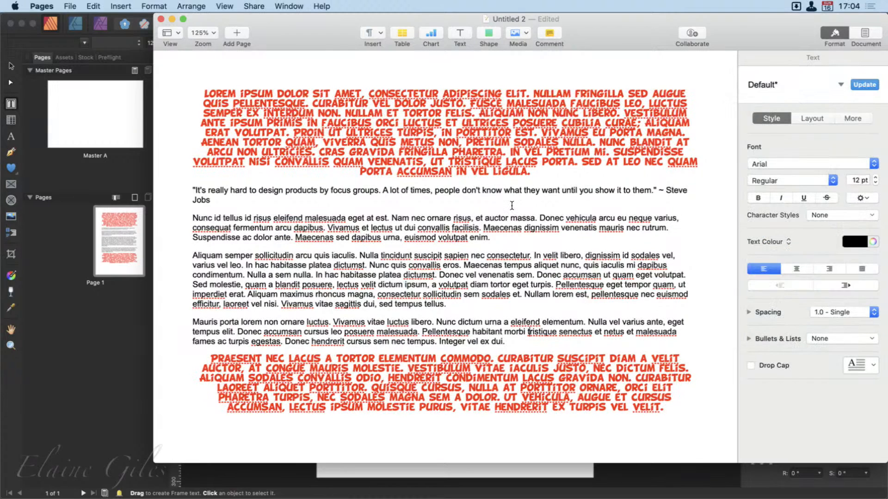
Maximise the document window and create a paragraph style named CARTOON from the red first paragraph.
{"action": "key", "text": "ctrl+alt+Return"}
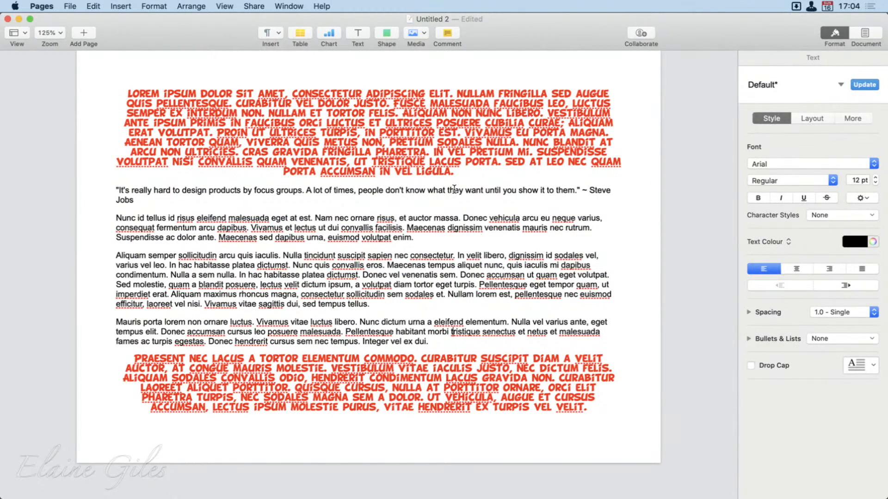
{"action": "left_click_drag", "start_coordinate": [458, 181], "coordinate": [129, 95]}
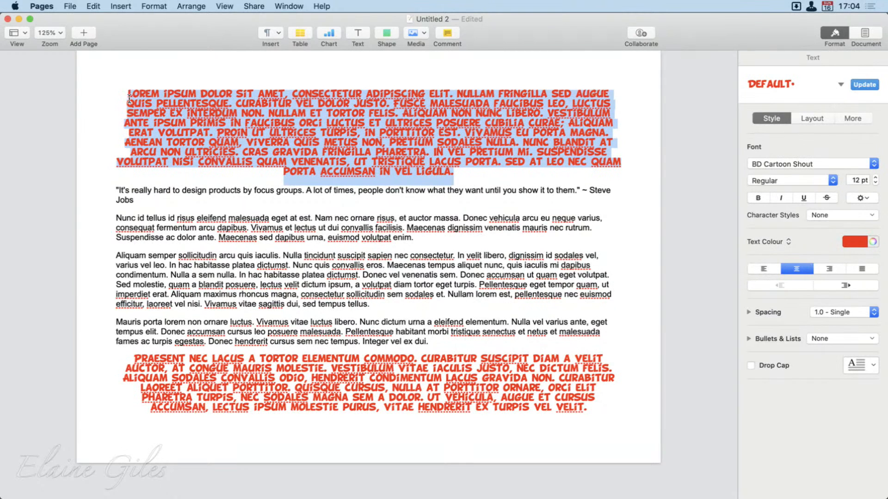
{"action": "left_click", "coordinate": [840, 85]}
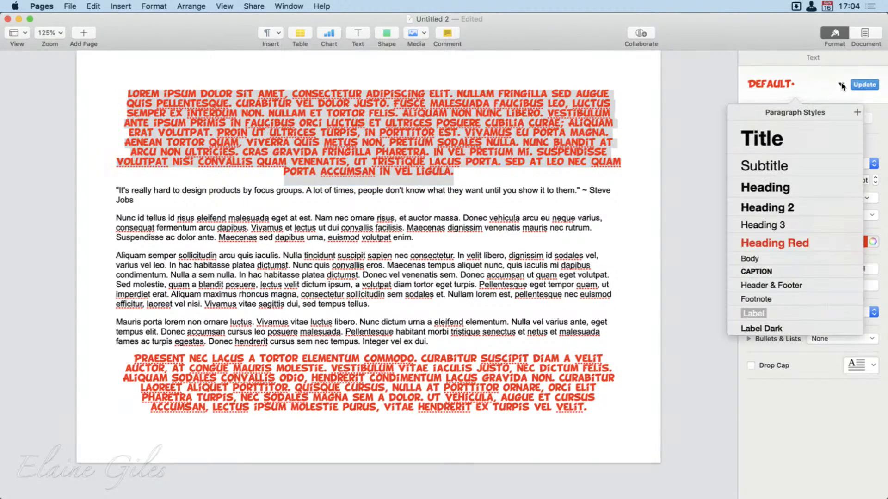
{"action": "left_click", "coordinate": [857, 112]}
{"action": "type", "text": "CARTOON"}
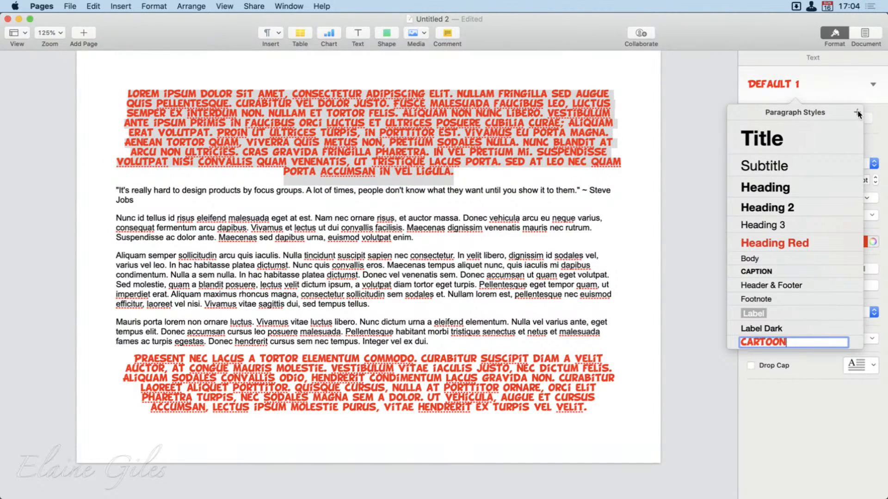
{"action": "key", "text": "Return"}
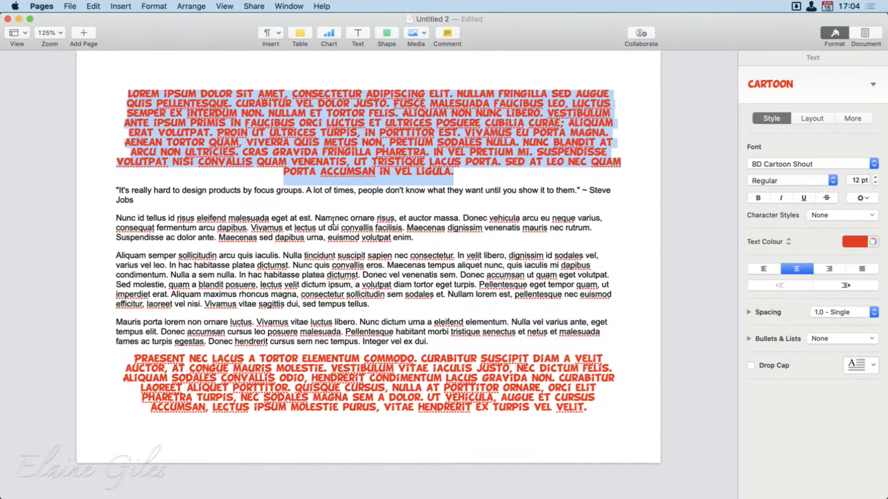
Apply the CARTOON paragraph style to the "Nunc id tellus" paragraph and check which style it is assigned in the list.
{"action": "left_click", "coordinate": [342, 235]}
{"action": "left_click", "coordinate": [347, 238]}
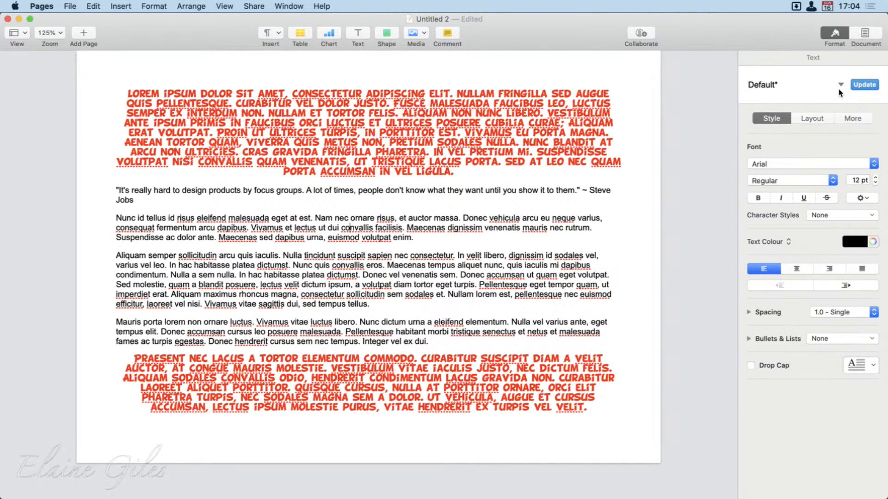
{"action": "left_click", "coordinate": [840, 85]}
{"action": "left_click", "coordinate": [781, 343]}
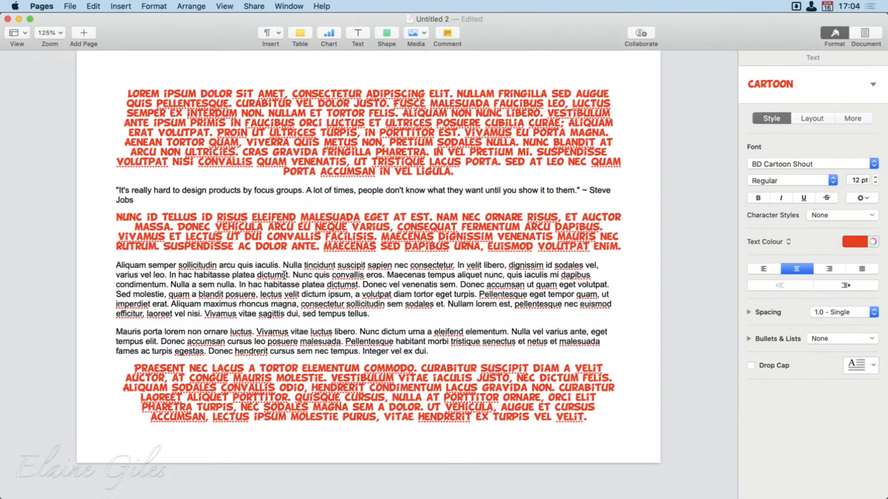
{"action": "left_click", "coordinate": [873, 85]}
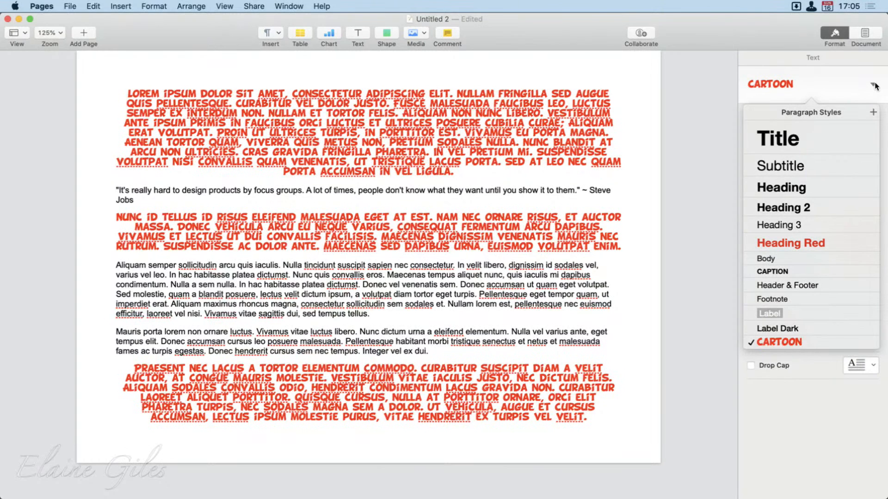
{"action": "left_click", "coordinate": [579, 52]}
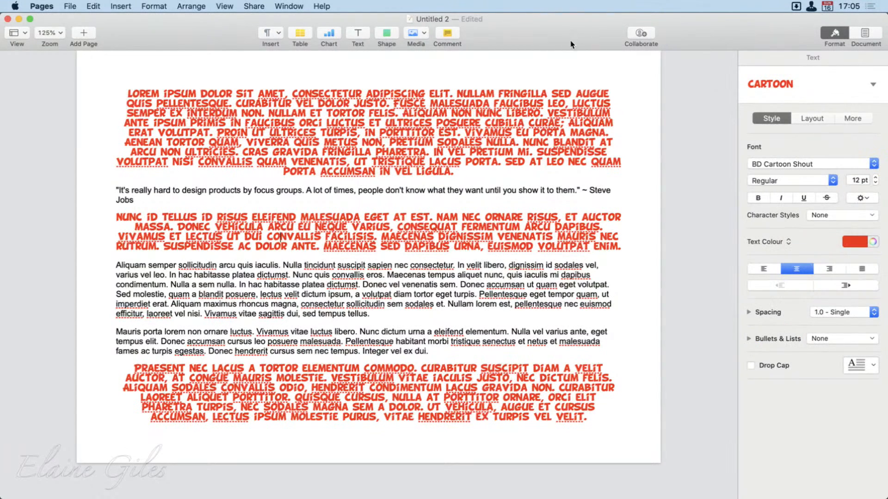
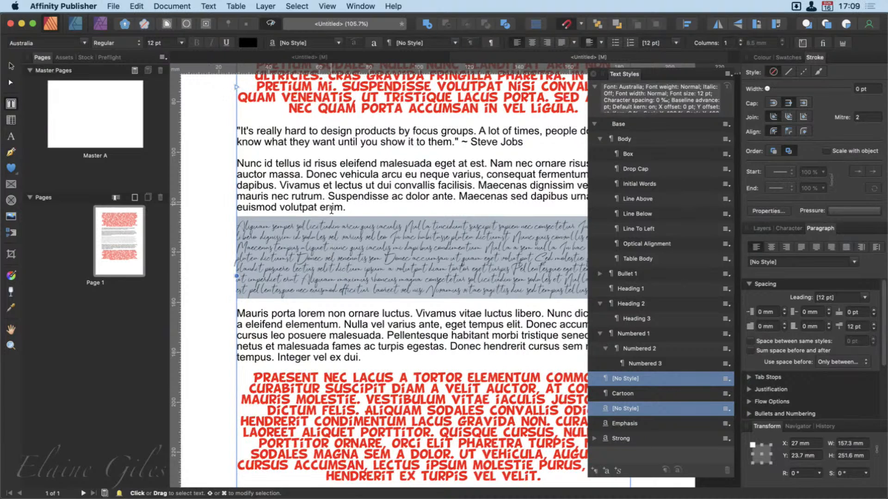
Look over the paste options, then add a new paragraph after the focus-groups quote and paste the copied script-font paragraph into it.
{"action": "left_click_drag", "start_coordinate": [346, 208], "coordinate": [232, 168]}
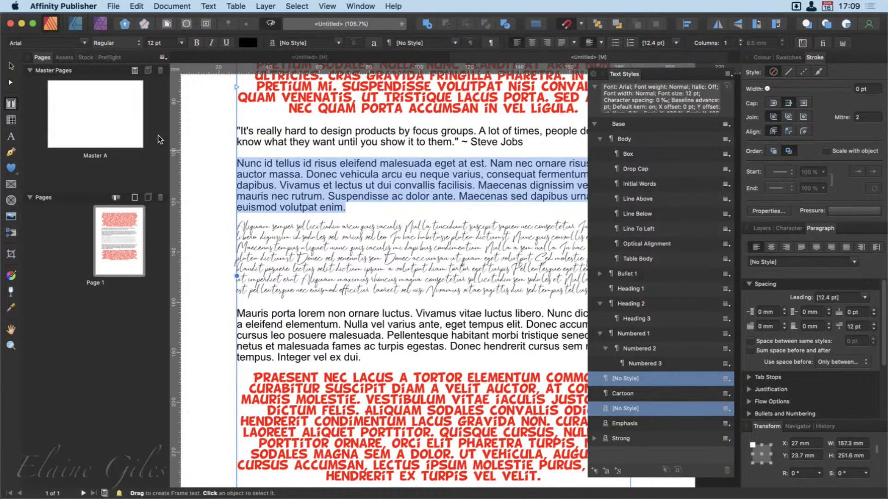
{"action": "left_click", "coordinate": [137, 6]}
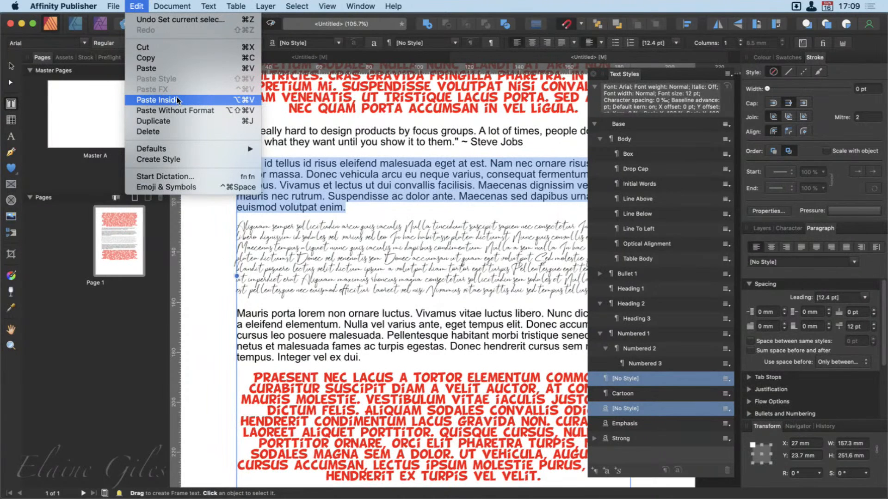
{"action": "left_click", "coordinate": [530, 144]}
{"action": "left_click", "coordinate": [532, 151]}
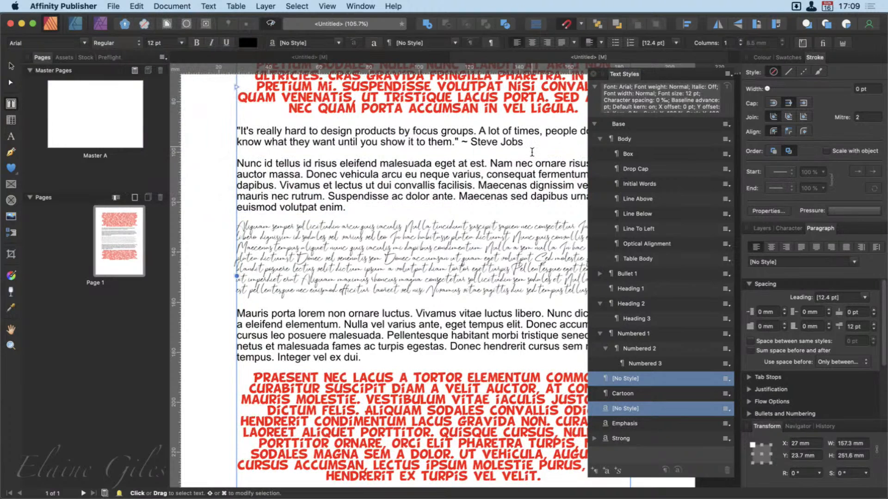
{"action": "key", "text": "Return"}
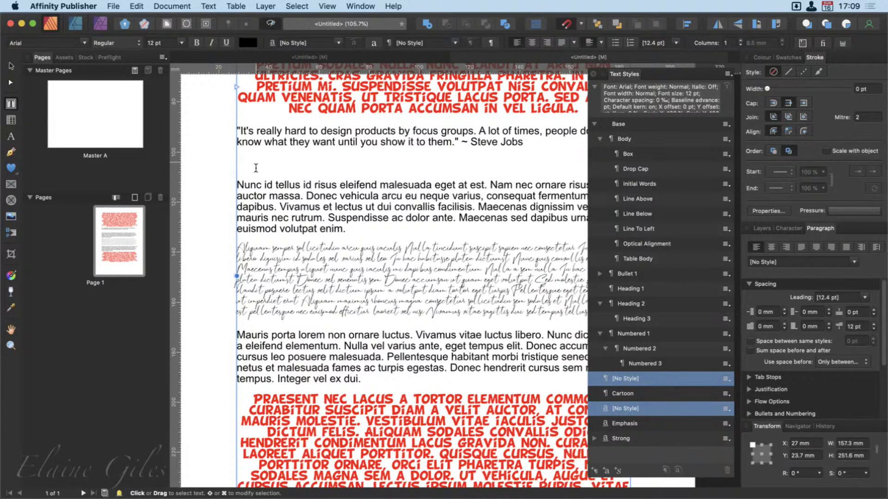
{"action": "key", "text": "super+v"}
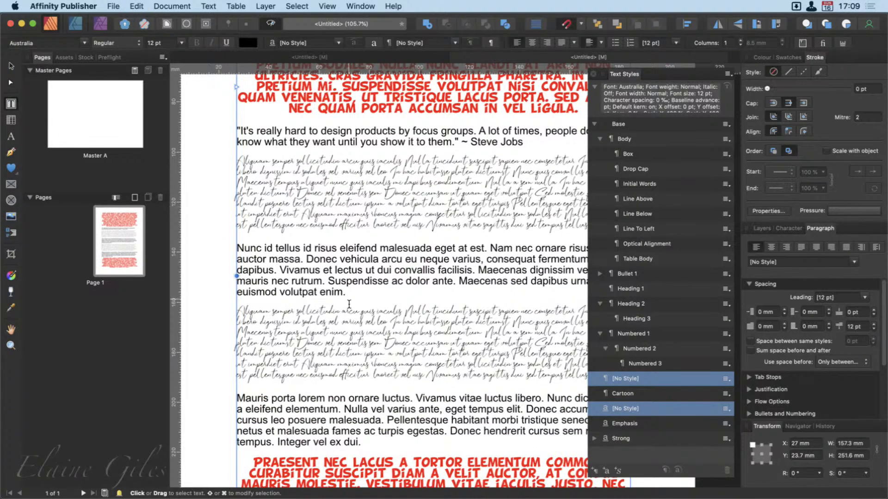
Remove the plain "Nunc id tellus" paragraph from between the two script-font paragraphs.
{"action": "left_click_drag", "start_coordinate": [345, 294], "coordinate": [226, 257]}
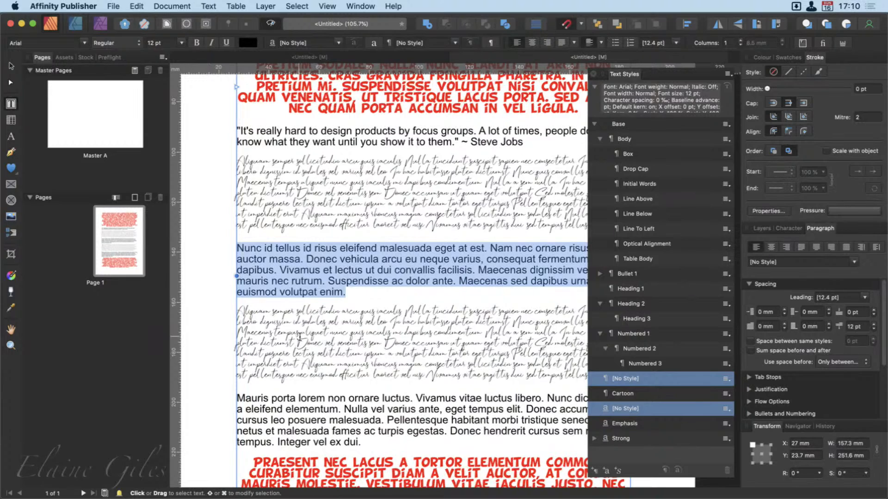
{"action": "key", "text": "BackSpace"}
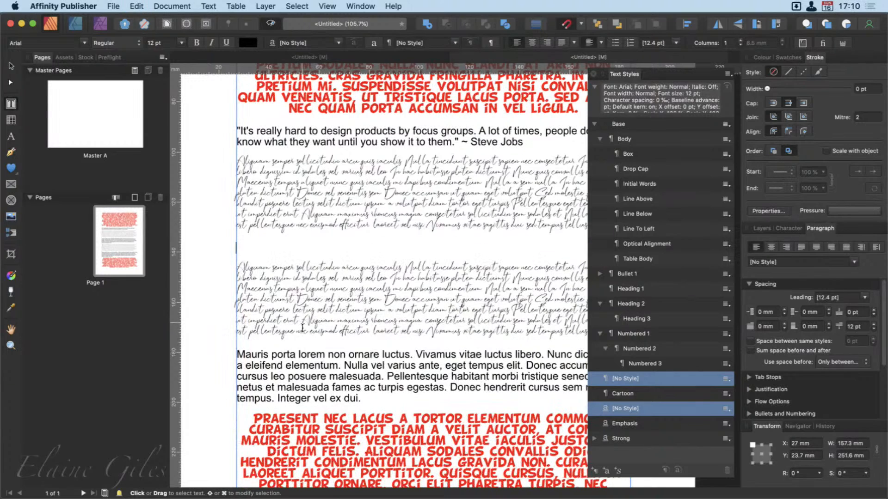
{"action": "left_click", "coordinate": [351, 205]}
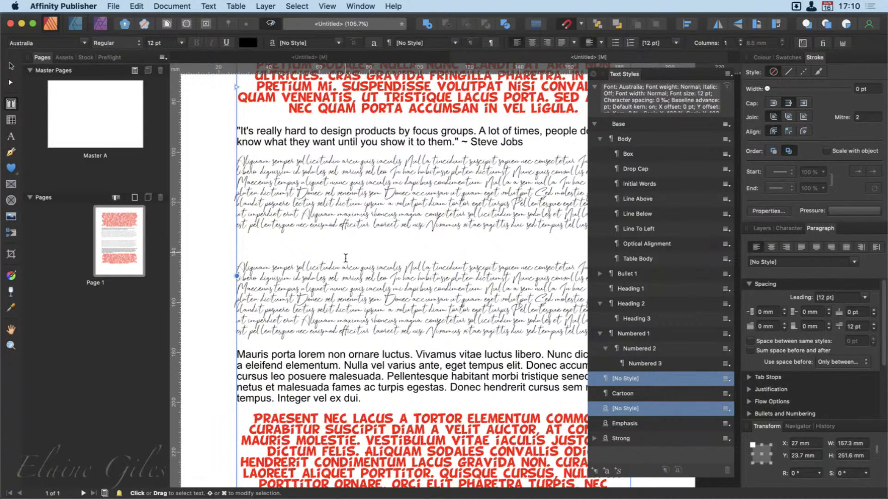
{"action": "key", "text": "super+a"}
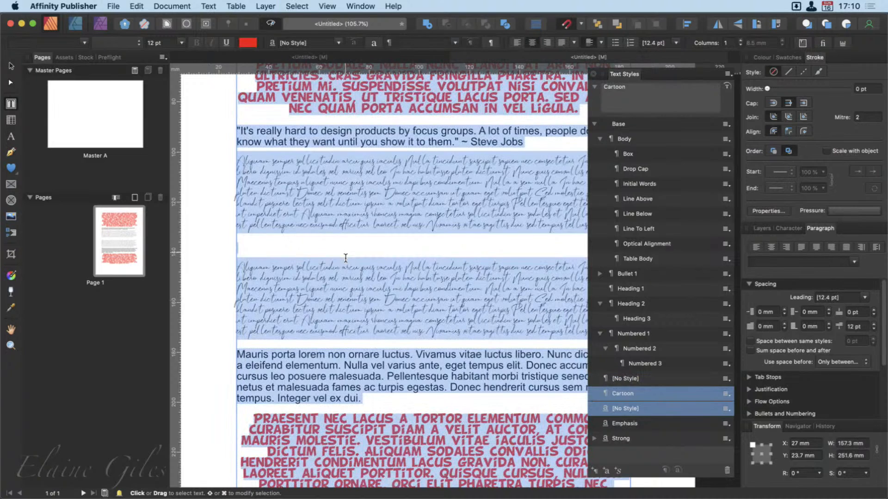
{"action": "triple_click", "coordinate": [312, 185]}
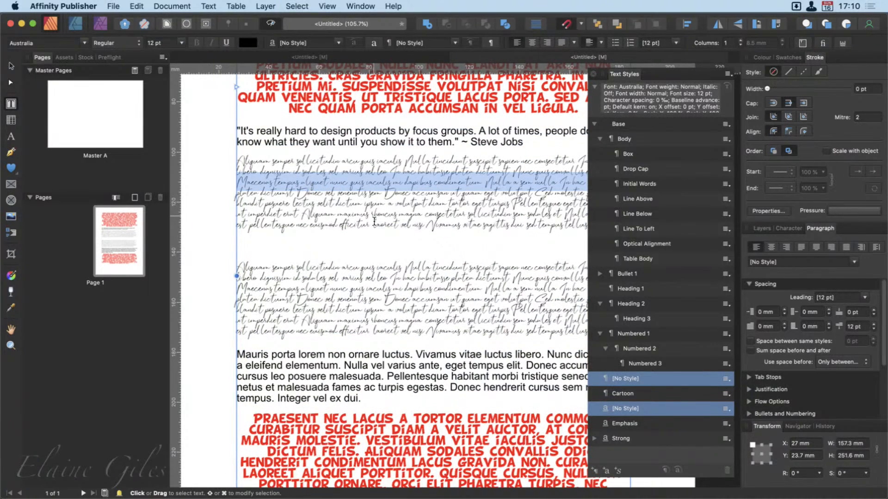
{"action": "scroll", "coordinate": [389, 222], "scroll_direction": "right", "scroll_amount": 2}
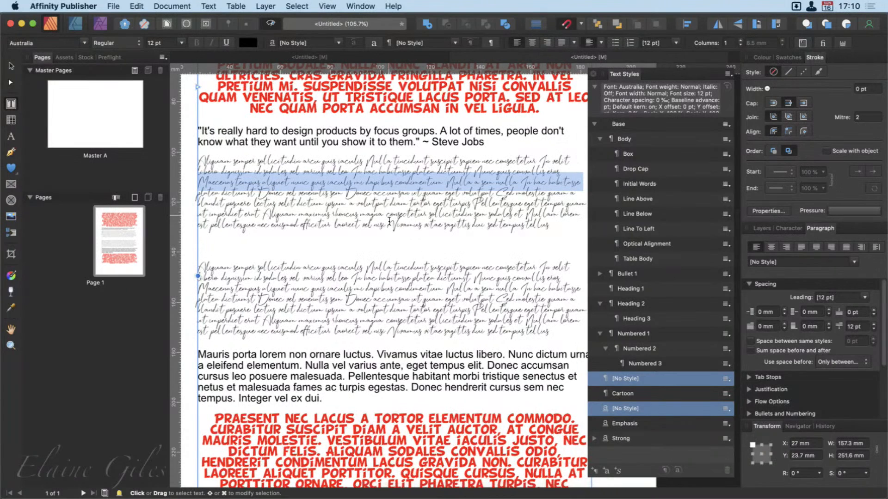
{"action": "scroll", "coordinate": [388, 222], "scroll_direction": "down", "scroll_amount": 1}
{"action": "scroll", "coordinate": [389, 222], "scroll_direction": "down", "scroll_amount": 3}
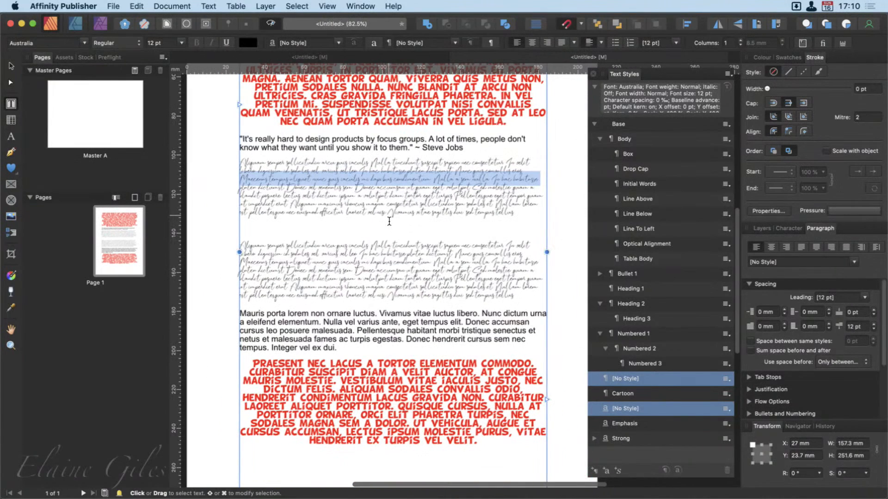
Replace the upper script-font paragraph with the "Nunc id tellus" text in the same script font and inspect it up close.
{"action": "left_click", "coordinate": [493, 217]}
{"action": "left_click_drag", "start_coordinate": [492, 217], "coordinate": [241, 173]}
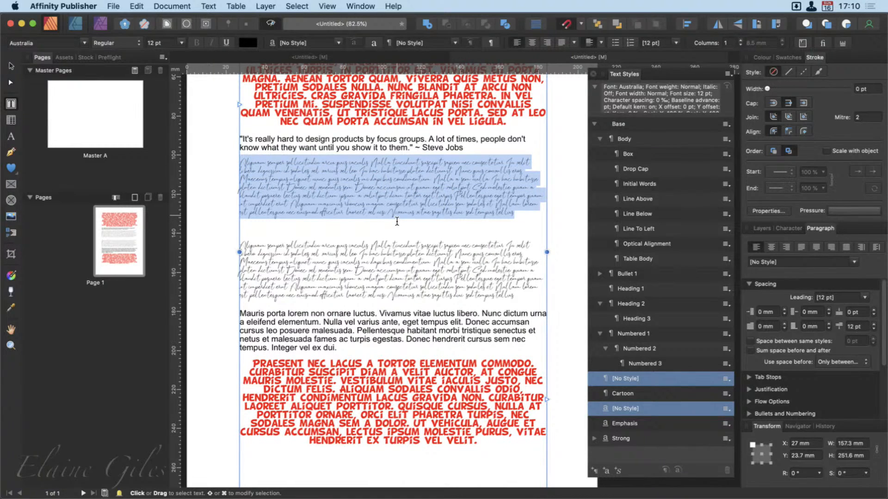
{"action": "type", "text": "Nunc id tellus id risus eleifend malesuada eget at est. Nam nec ornare risus et auctor massa. Donec vehicula arcu eu neque varius consequat fermentum arcu dapibus. Vivamus et lectus id dui convallis faucibus. Maecenas dignissim venenatis mauris nec rutrum. Suspendisse ac dolor ante. Maecenas sed dapibus urna euismod volutpat enim."}
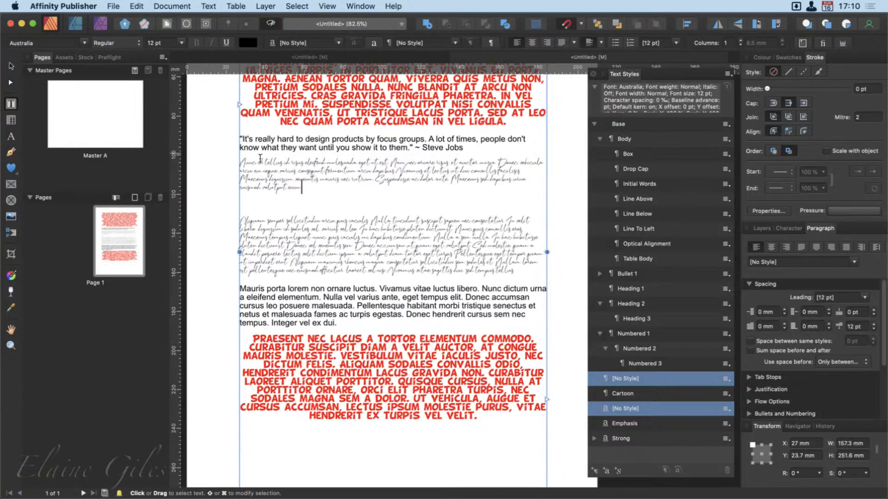
{"action": "scroll", "coordinate": [259, 157], "scroll_direction": "up", "scroll_amount": 6}
{"action": "scroll", "coordinate": [259, 156], "scroll_direction": "up", "scroll_amount": 3}
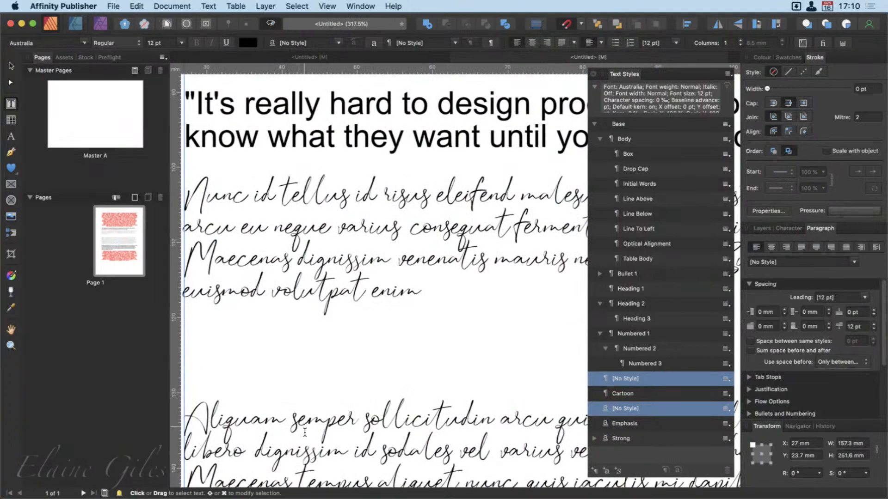
{"action": "scroll", "coordinate": [313, 424], "scroll_direction": "down", "scroll_amount": 5}
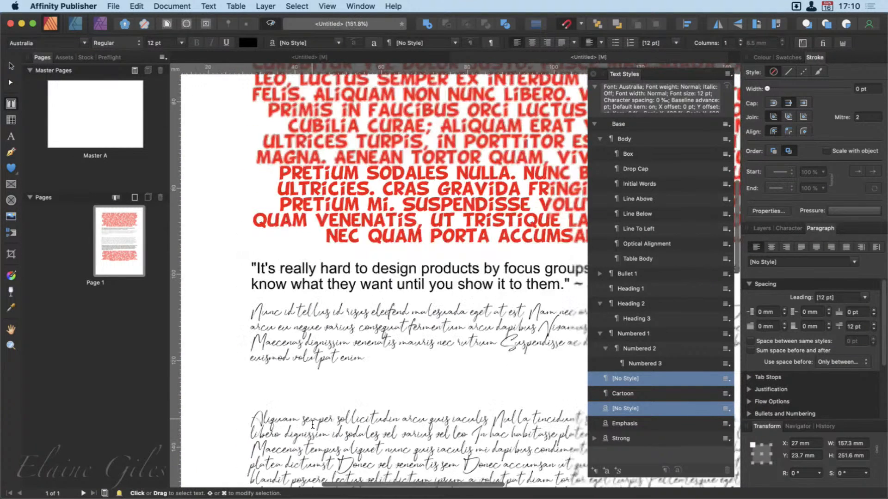
{"action": "scroll", "coordinate": [312, 424], "scroll_direction": "down", "scroll_amount": 5}
{"action": "scroll", "coordinate": [313, 424], "scroll_direction": "down", "scroll_amount": 5}
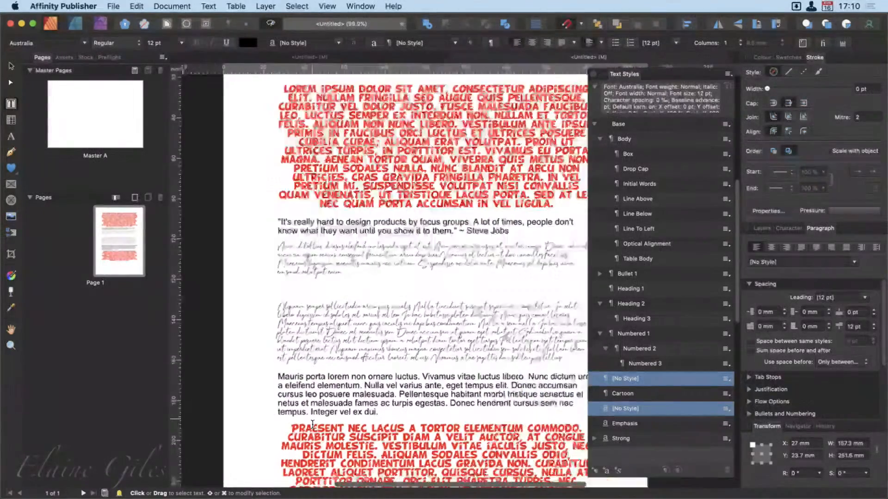
Undo the text replacement, the paragraph deletion, the pasted script paragraph and the added line.
{"action": "key", "text": "super+z"}
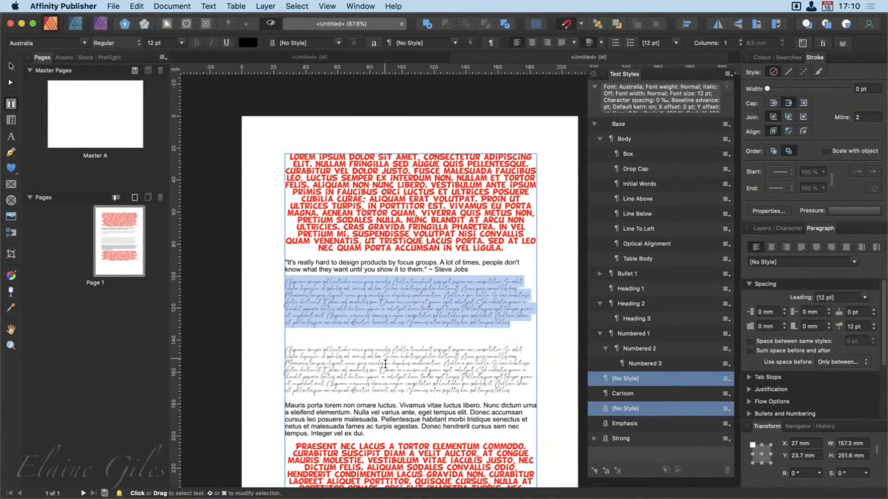
{"action": "key", "text": "super+a"}
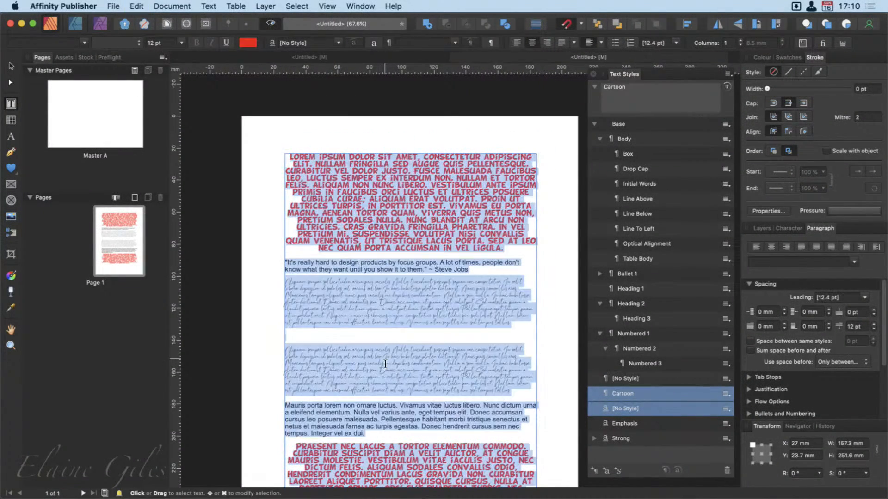
{"action": "key", "text": "super+z"}
{"action": "key", "text": "super+z"}
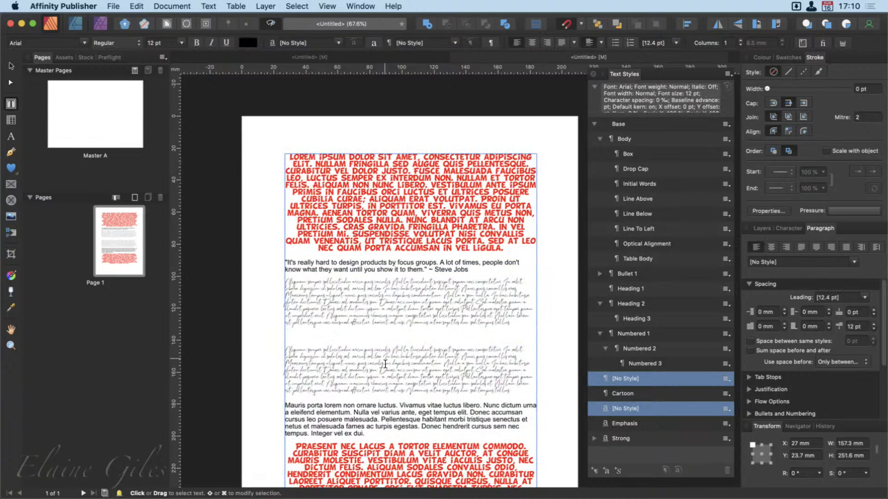
{"action": "key", "text": "super+z"}
{"action": "key", "text": "super+z"}
{"action": "key", "text": "super+z"}
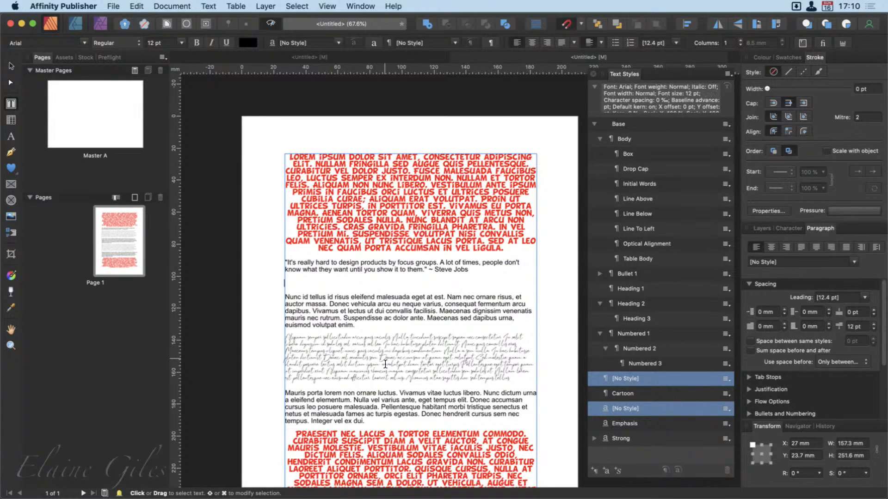
{"action": "key", "text": "super+z"}
{"action": "key", "text": "super+z"}
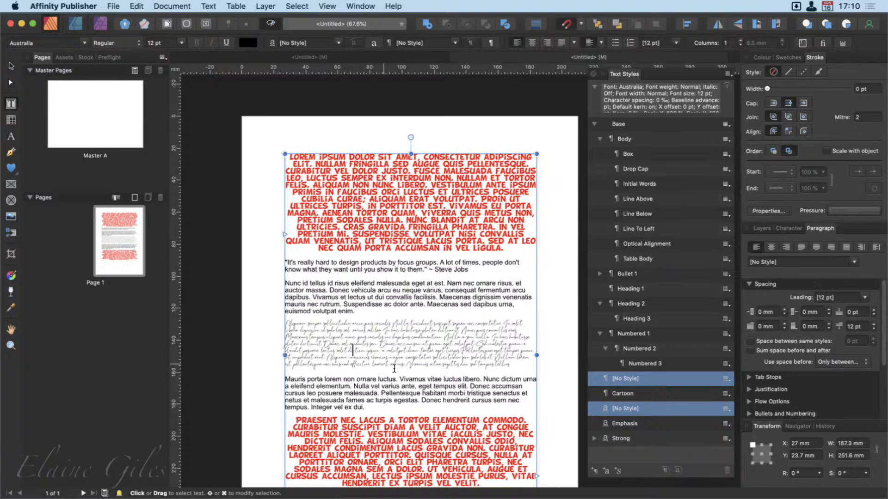
Replace the script-font paragraph's text with "The quick brown fox jumped over the lazy doggies".
{"action": "left_click_drag", "start_coordinate": [510, 368], "coordinate": [283, 325]}
{"action": "scroll", "coordinate": [285, 340], "scroll_direction": "up", "scroll_amount": 5}
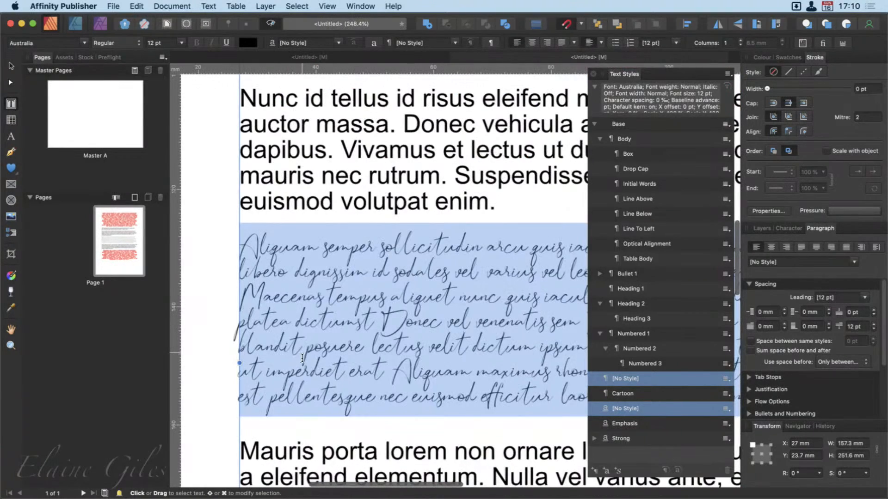
{"action": "type", "text": "The"}
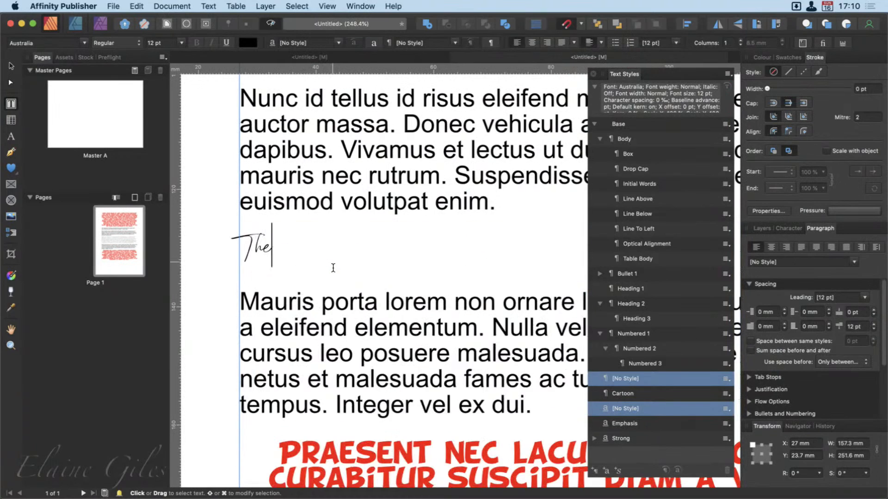
{"action": "type", "text": " quick brown "}
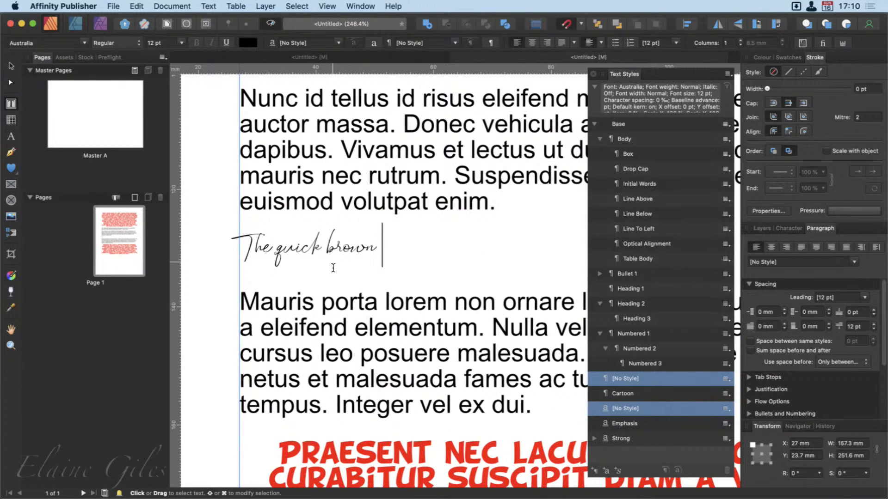
{"action": "type", "text": "fox jumped over the "}
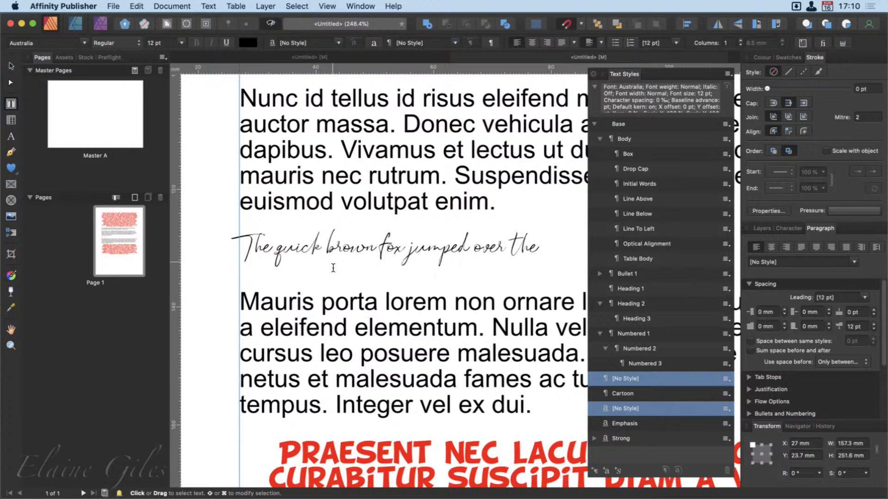
{"action": "type", "text": "lazy"}
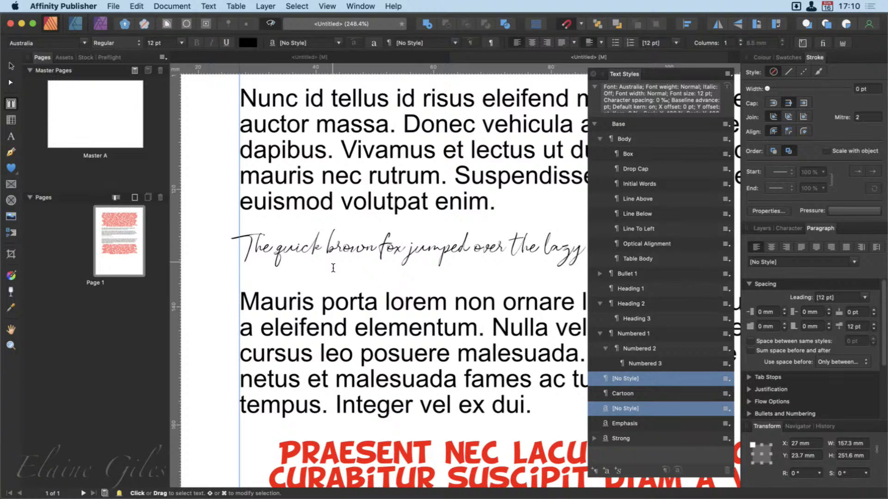
Copy the script-font "The quick brown fox" line and paste it on the blank line below the Steve Jobs quote.
{"action": "scroll", "coordinate": [333, 268], "scroll_direction": "down", "scroll_amount": 8}
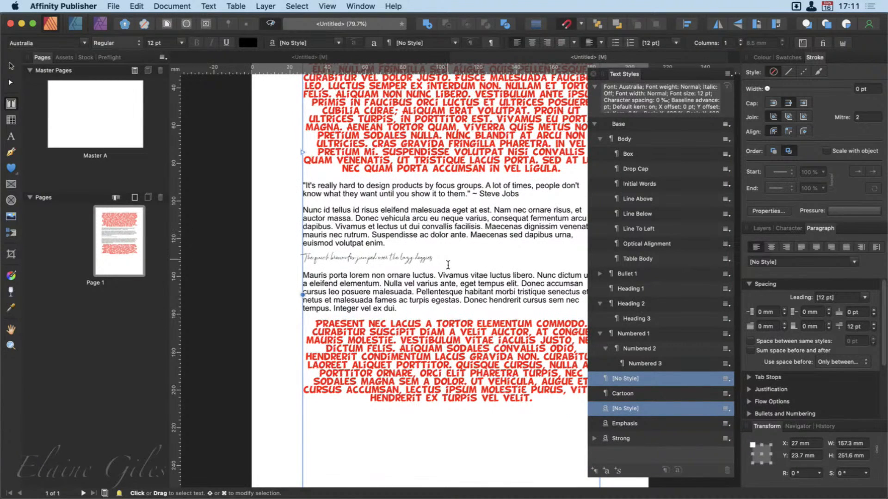
{"action": "left_click_drag", "start_coordinate": [438, 264], "coordinate": [302, 267]}
{"action": "key", "text": "super+c"}
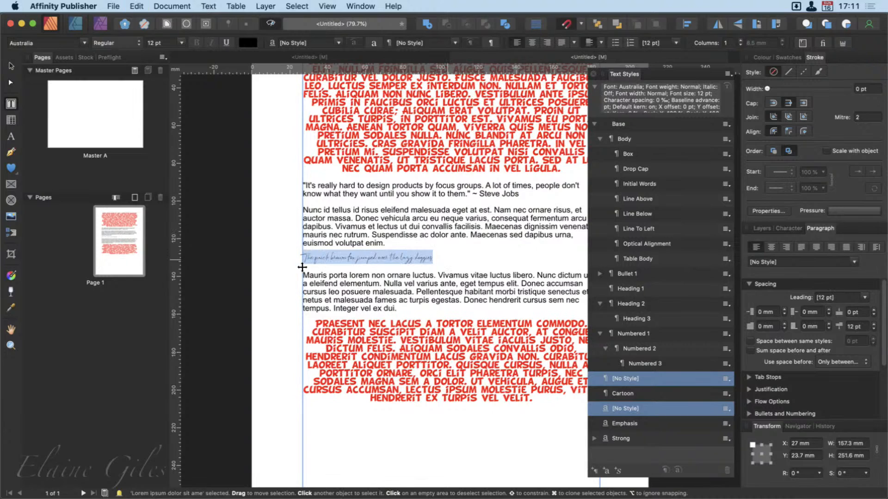
{"action": "left_click", "coordinate": [529, 204]}
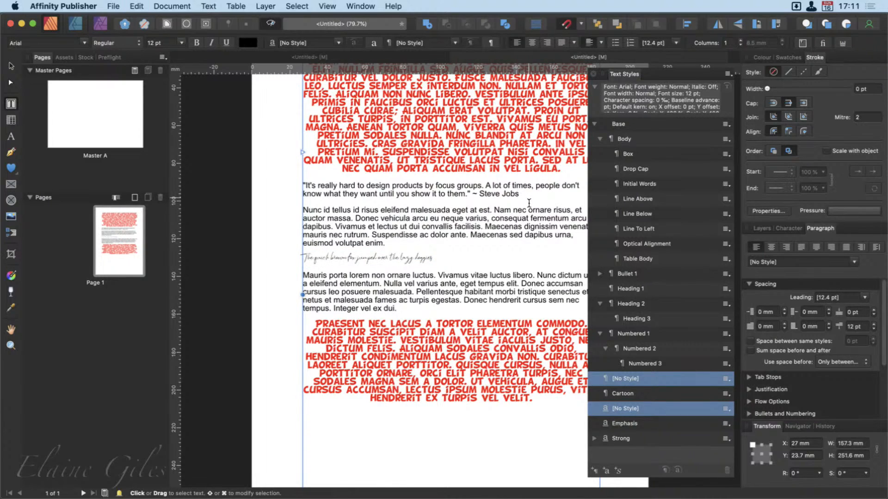
{"action": "key", "text": "super+v"}
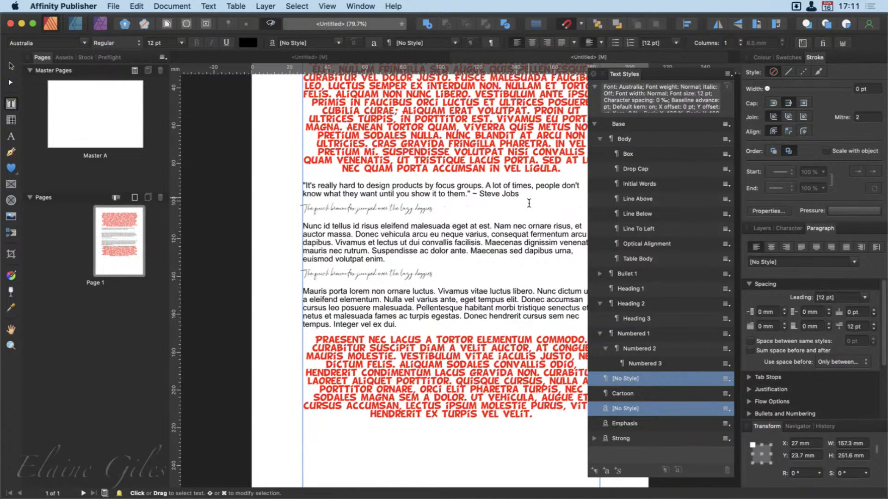
Cut the "Nunc id tellus" paragraph from between the two script-font lines and remove the empty line it leaves.
{"action": "left_click_drag", "start_coordinate": [393, 260], "coordinate": [302, 226]}
{"action": "key", "text": "super+x"}
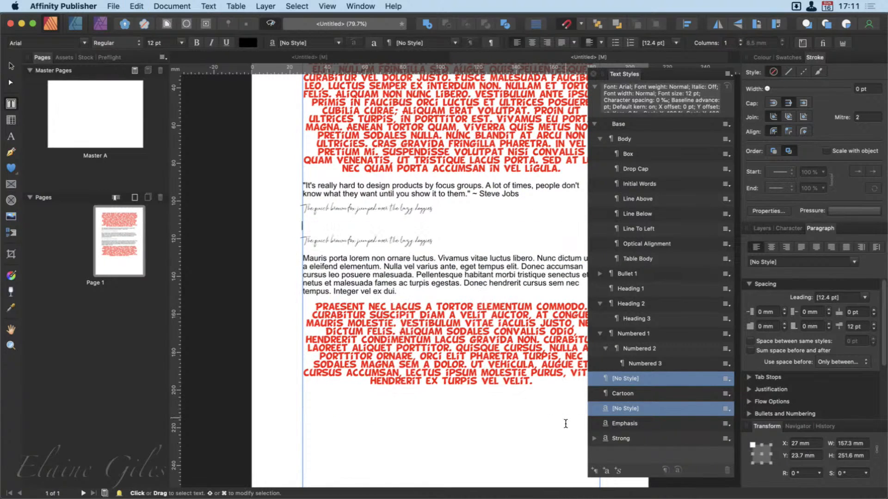
{"action": "key", "text": "BackSpace"}
Replace the upper script-font line with the cut "Nunc id tellus" text, keeping the script font.
{"action": "key", "text": "shift+alt+Left"}
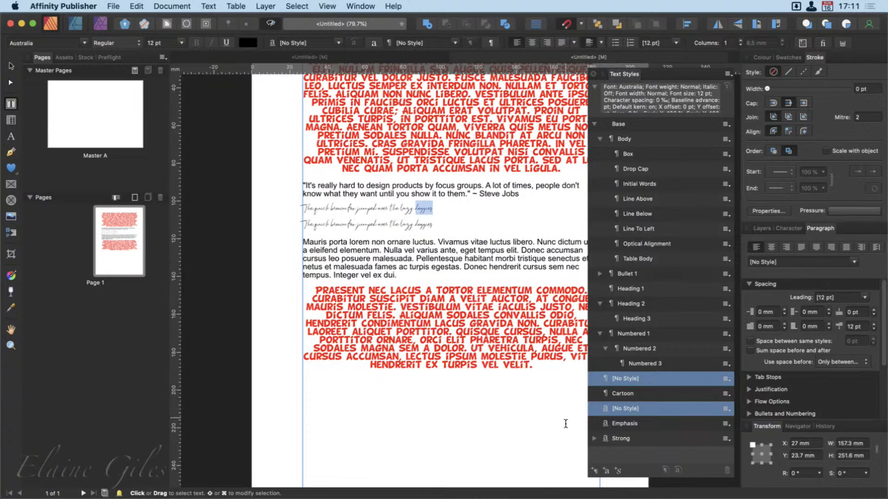
{"action": "key", "text": "shift+alt+Left"}
{"action": "key", "text": "shift+alt+Left"}
{"action": "key", "text": "shift+alt+Left"}
{"action": "key", "text": "shift+alt+Left"}
{"action": "key", "text": "shift+alt+Left"}
{"action": "key", "text": "shift+alt+Left"}
{"action": "key", "text": "shift+alt+Left"}
{"action": "key", "text": "shift+alt+Left"}
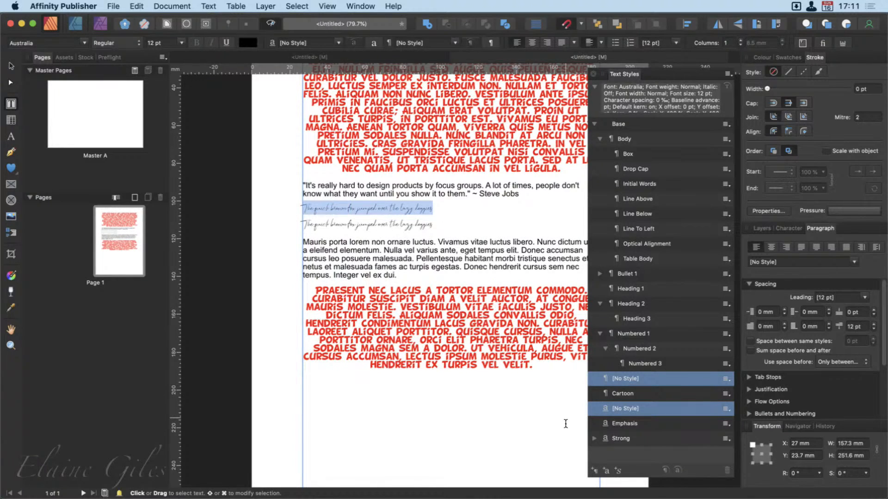
{"action": "key", "text": "super+v"}
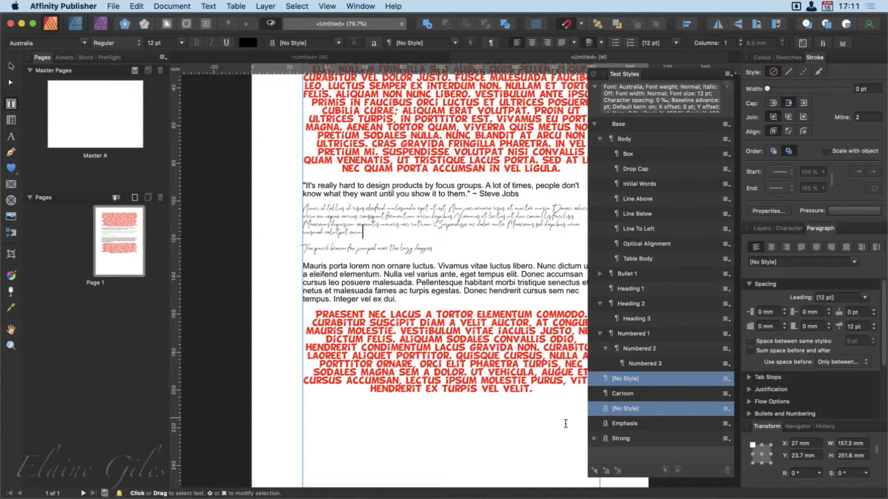
Switch to Alfred Preferences and filter the workflows for "plain".
{"action": "key", "text": "alt+space"}
{"action": "type", "text": "alf"}
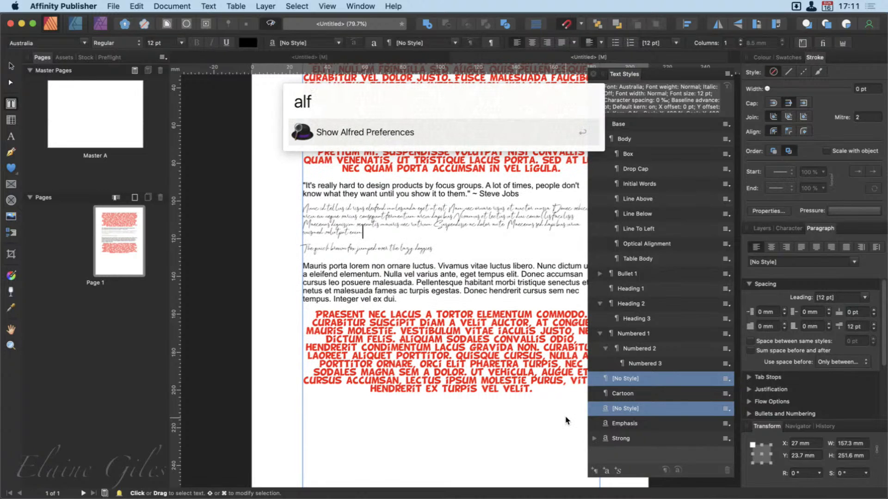
{"action": "key", "text": "Return"}
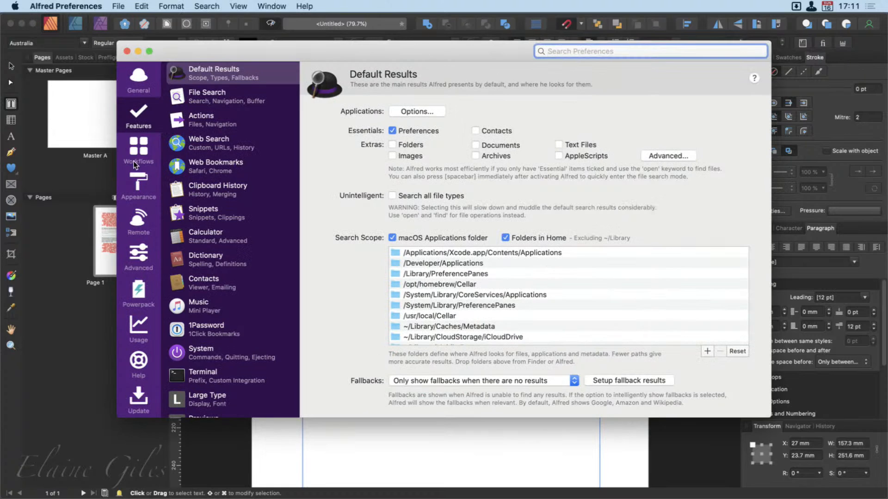
{"action": "left_click", "coordinate": [138, 150]}
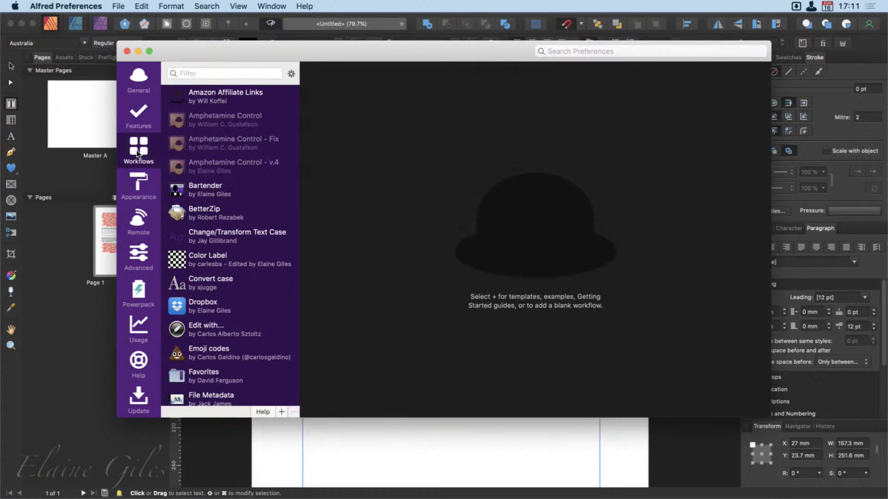
{"action": "left_click", "coordinate": [246, 74]}
{"action": "type", "text": "plain"}
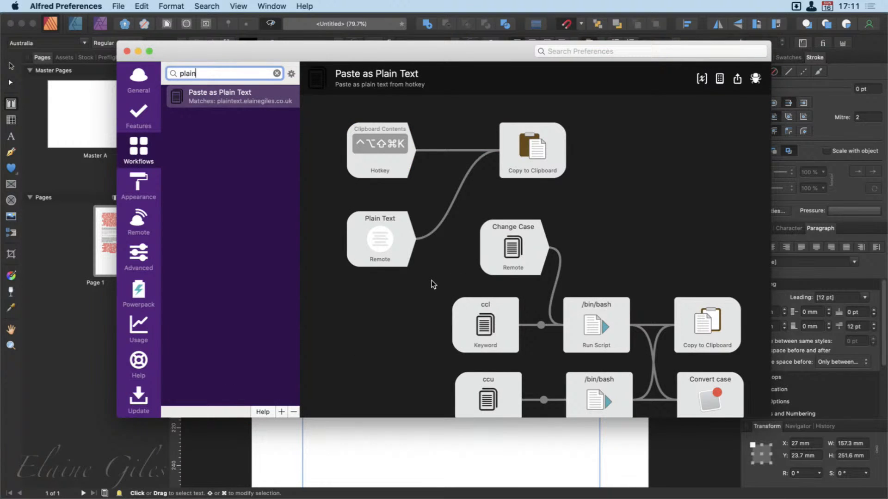
Examine the Paste as Plain Text workflow's hotkey and its ccl and ccu keywords, and close Alfred Preferences.
{"action": "scroll", "coordinate": [433, 284], "scroll_direction": "down", "scroll_amount": 3}
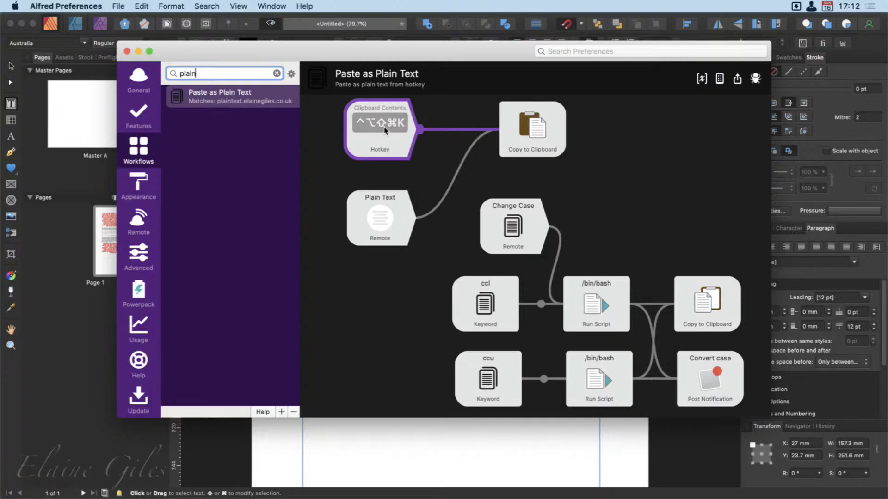
{"action": "left_click", "coordinate": [411, 321]}
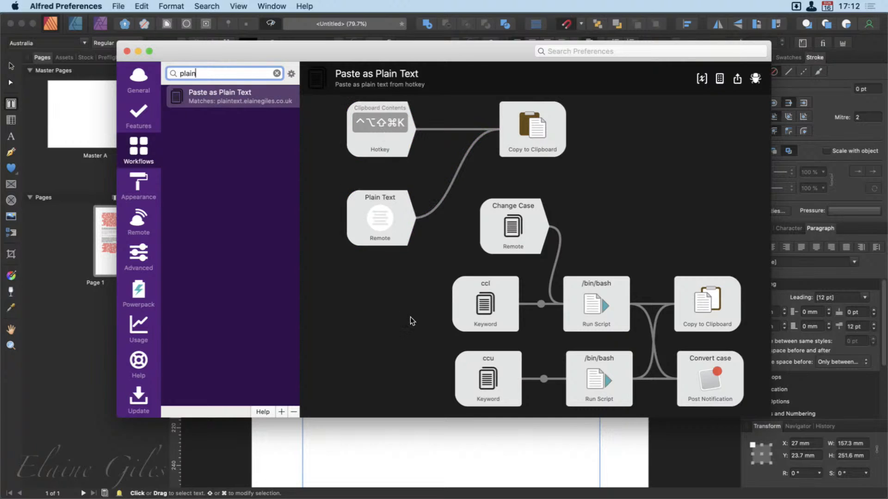
{"action": "left_click", "coordinate": [493, 324]}
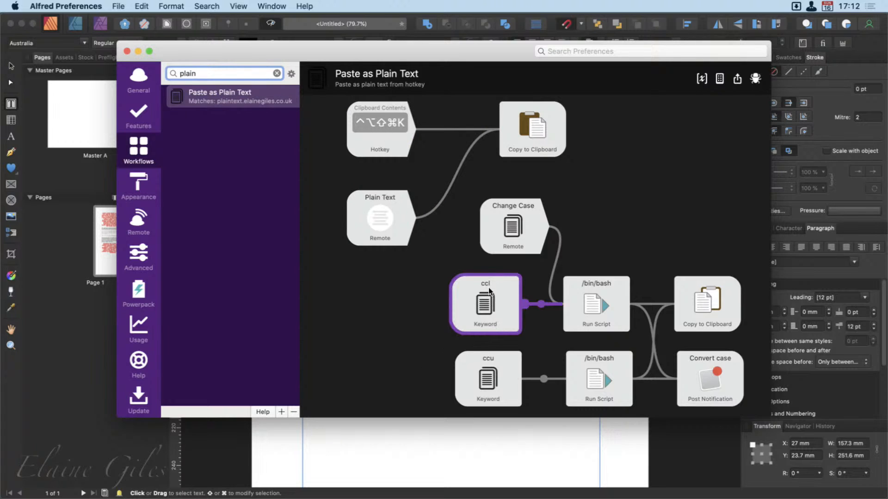
{"action": "left_click", "coordinate": [496, 370]}
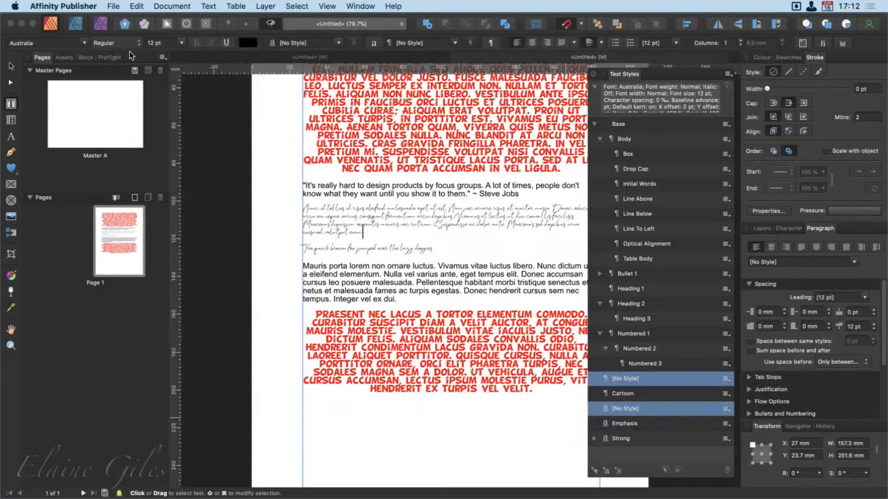
{"action": "left_click", "coordinate": [126, 51]}
Search the App Store for "plain text" and open the Paste Plain Text app's page.
{"action": "key", "text": "alt+space"}
{"action": "type", "text": "app"}
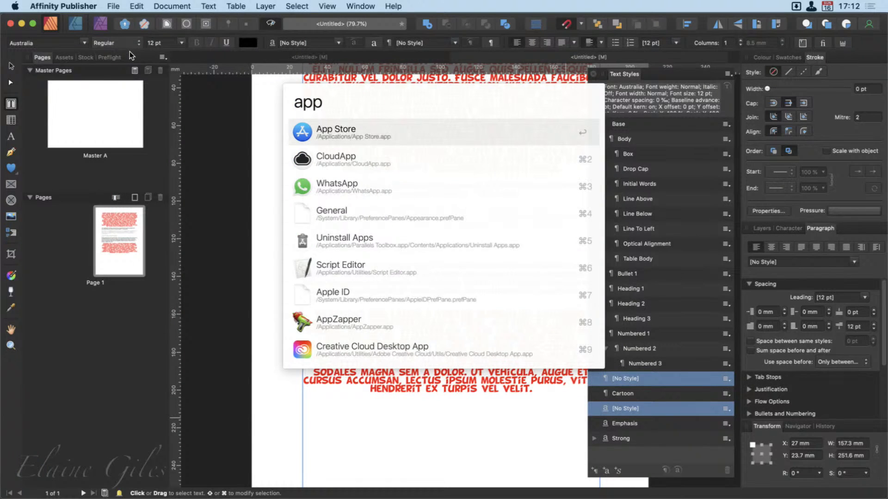
{"action": "key", "text": "Return"}
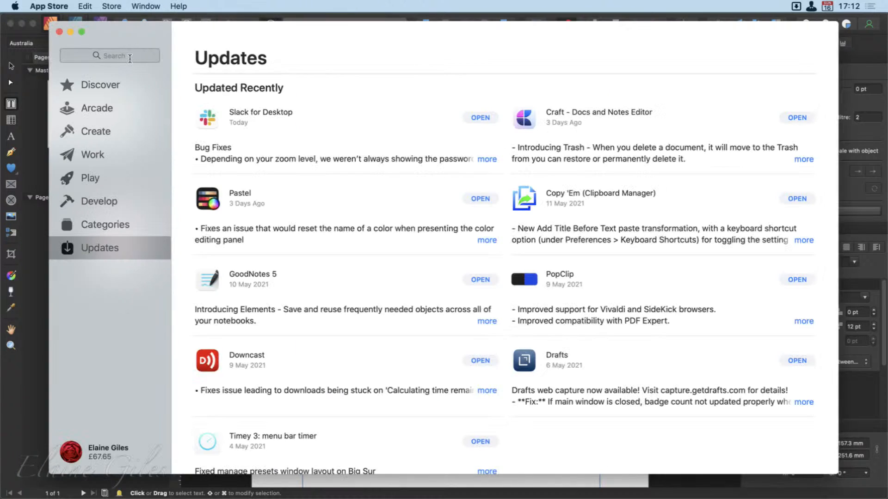
{"action": "left_click", "coordinate": [130, 58]}
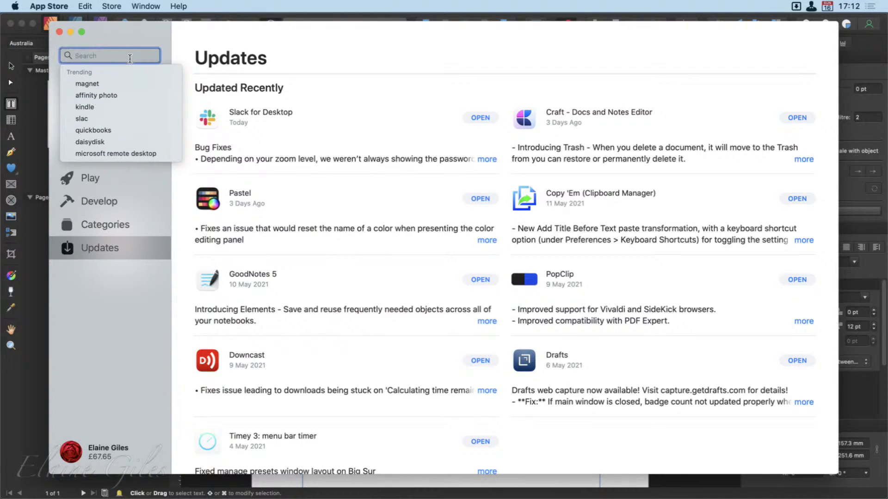
{"action": "type", "text": "plain text"}
{"action": "key", "text": "Return"}
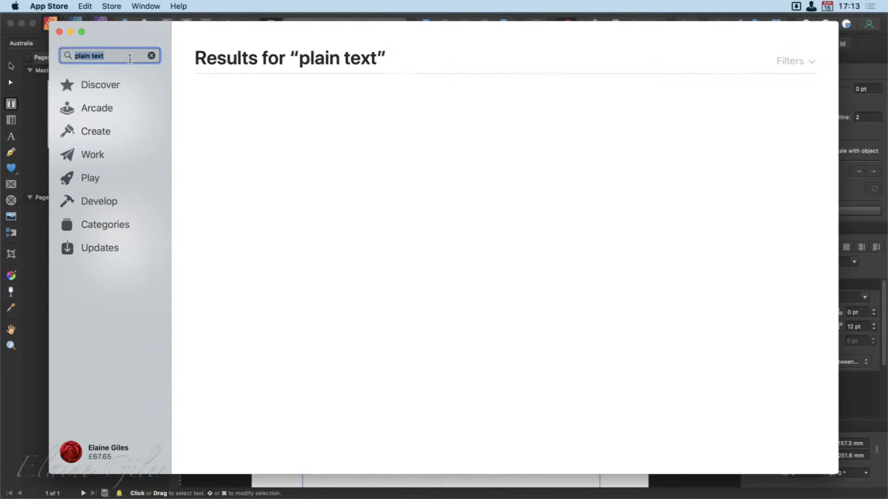
{"action": "scroll", "coordinate": [446, 397], "scroll_direction": "down", "scroll_amount": 2}
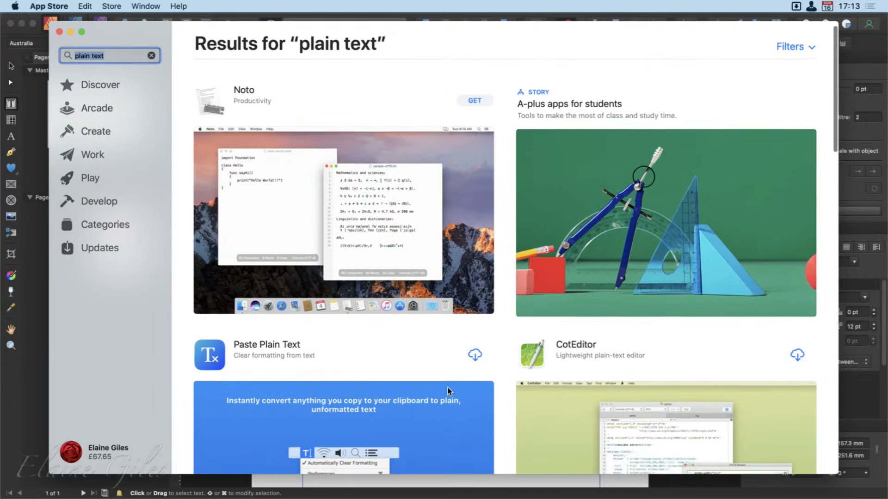
{"action": "scroll", "coordinate": [285, 414], "scroll_direction": "down", "scroll_amount": 2}
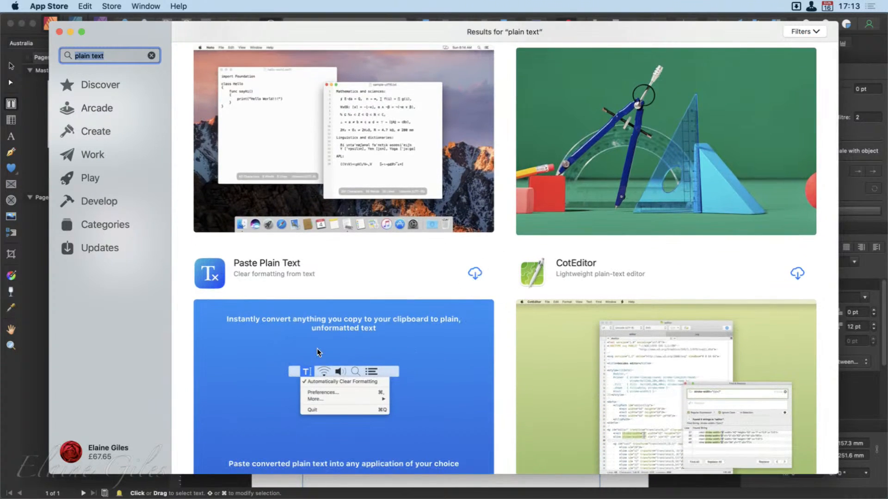
{"action": "left_click", "coordinate": [268, 342]}
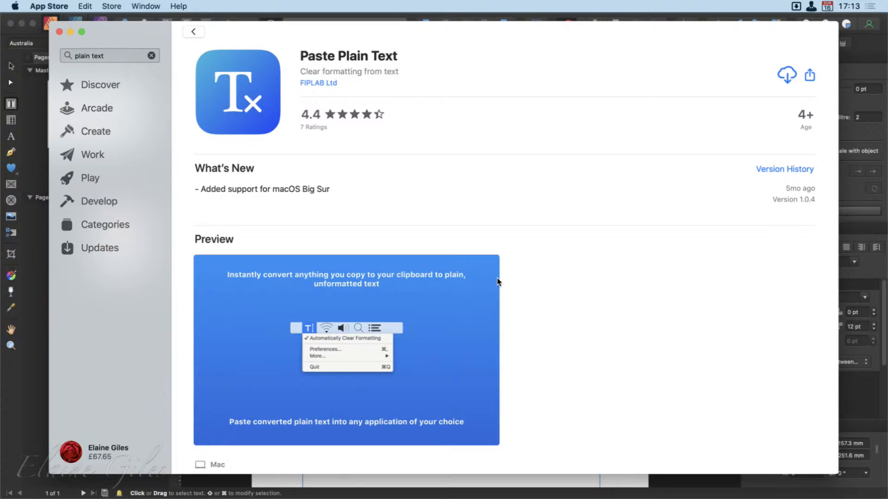
Browse the other apps by the developer FIPLAB Ltd and quit the App Store.
{"action": "left_click", "coordinate": [318, 85]}
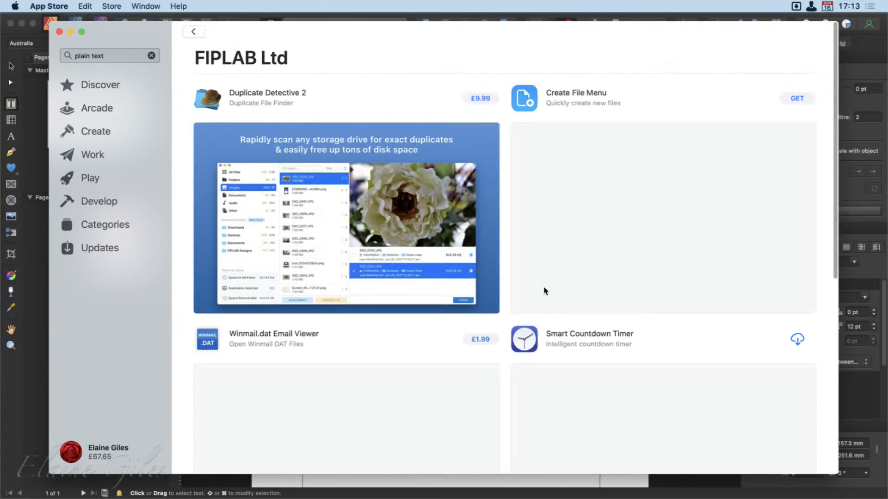
{"action": "scroll", "coordinate": [555, 298], "scroll_direction": "down", "scroll_amount": 5}
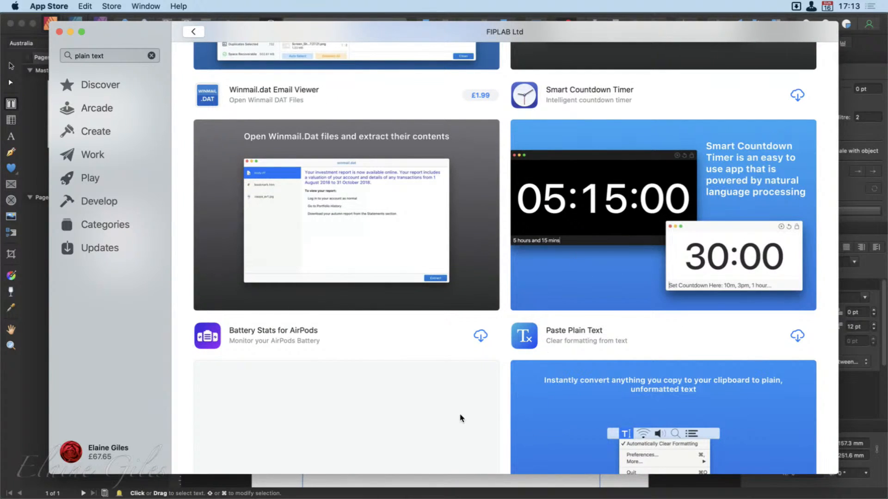
{"action": "scroll", "coordinate": [503, 418], "scroll_direction": "down", "scroll_amount": 11}
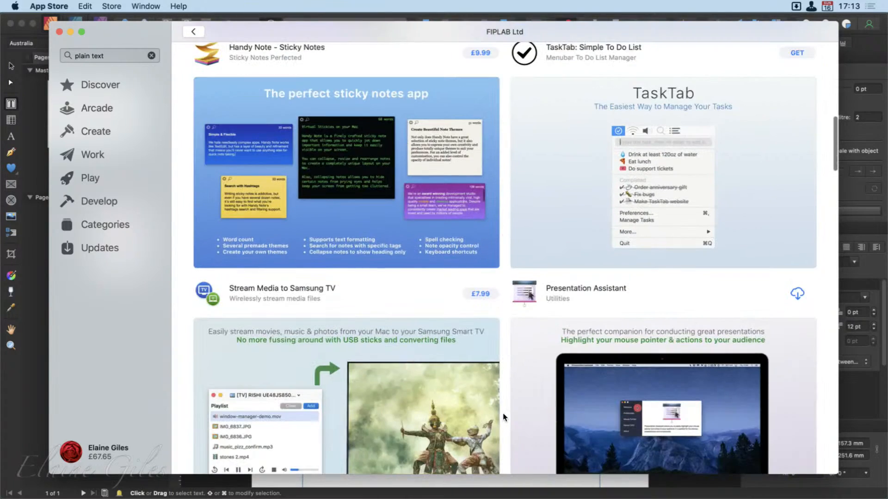
{"action": "scroll", "coordinate": [503, 418], "scroll_direction": "down", "scroll_amount": 5}
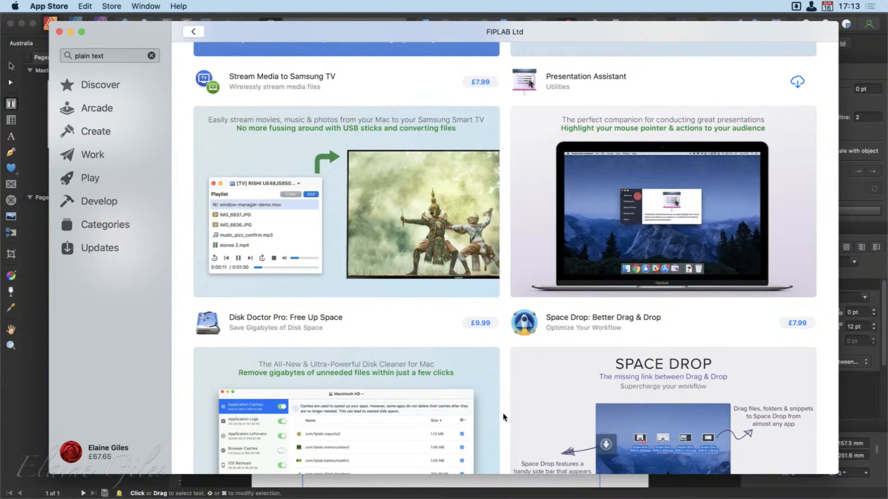
{"action": "scroll", "coordinate": [503, 417], "scroll_direction": "up", "scroll_amount": 15}
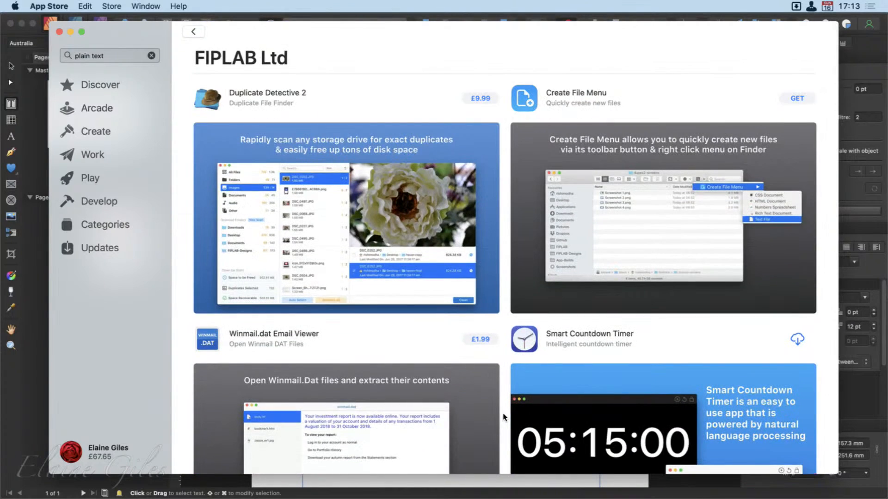
{"action": "key", "text": "super+q"}
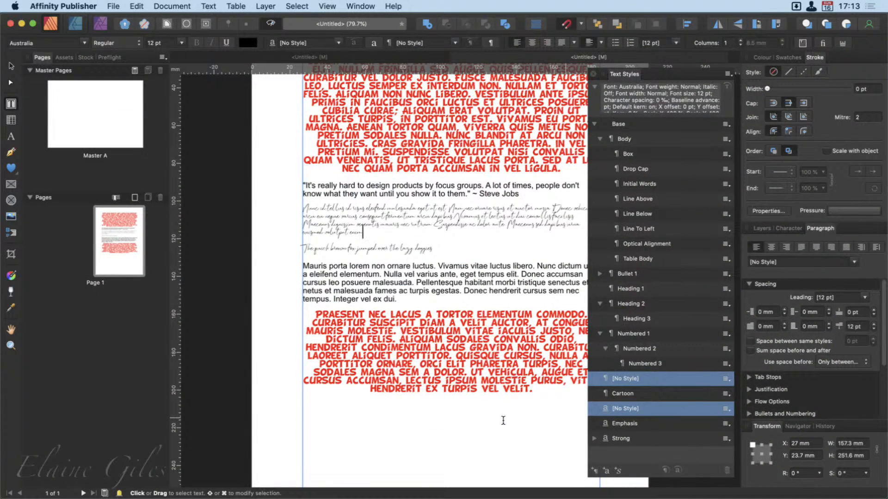